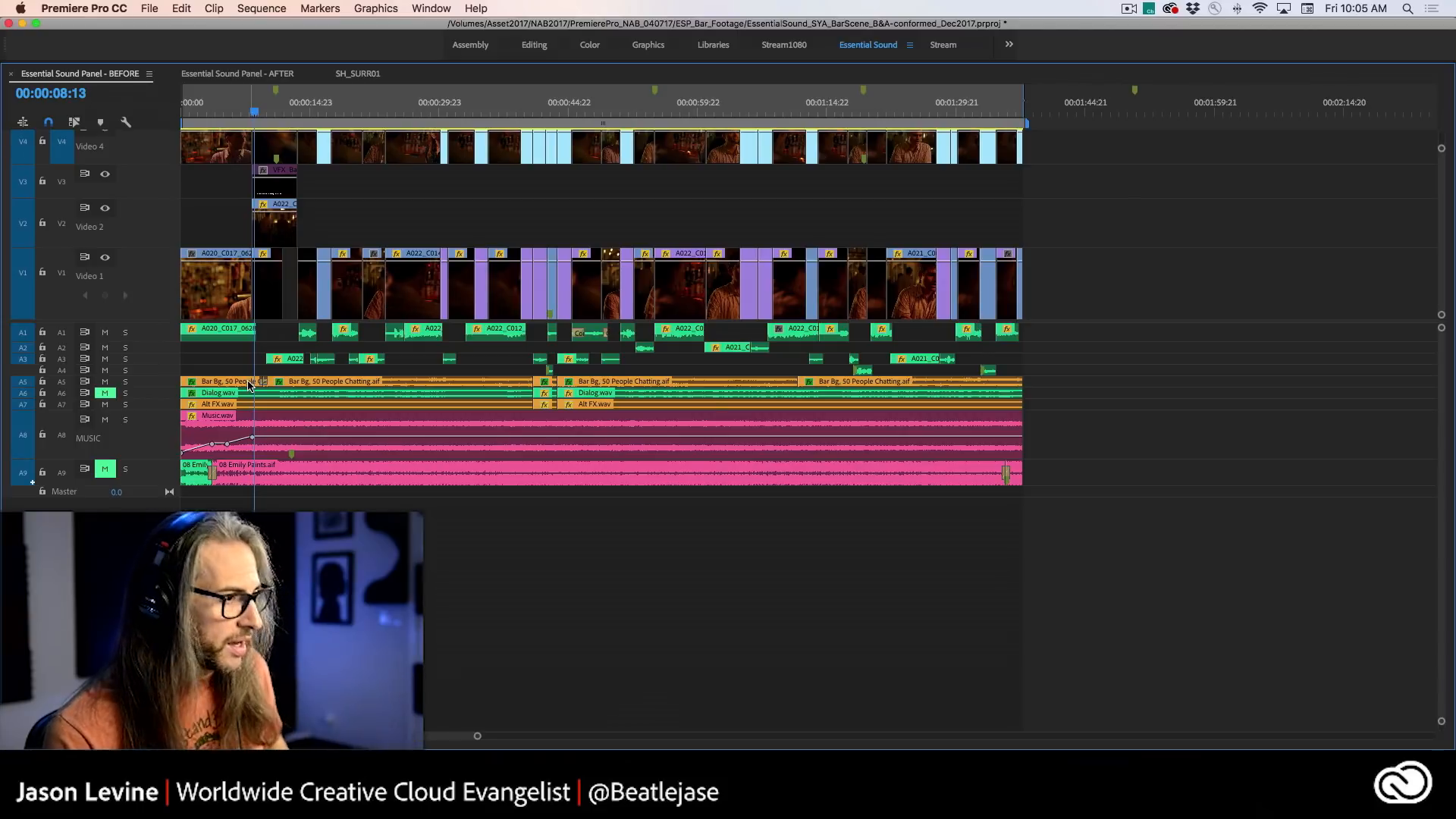
# - Restore the timeline to its normal size in the workspace and play back the BEFORE sequence's full mix
pyautogui.press('`')
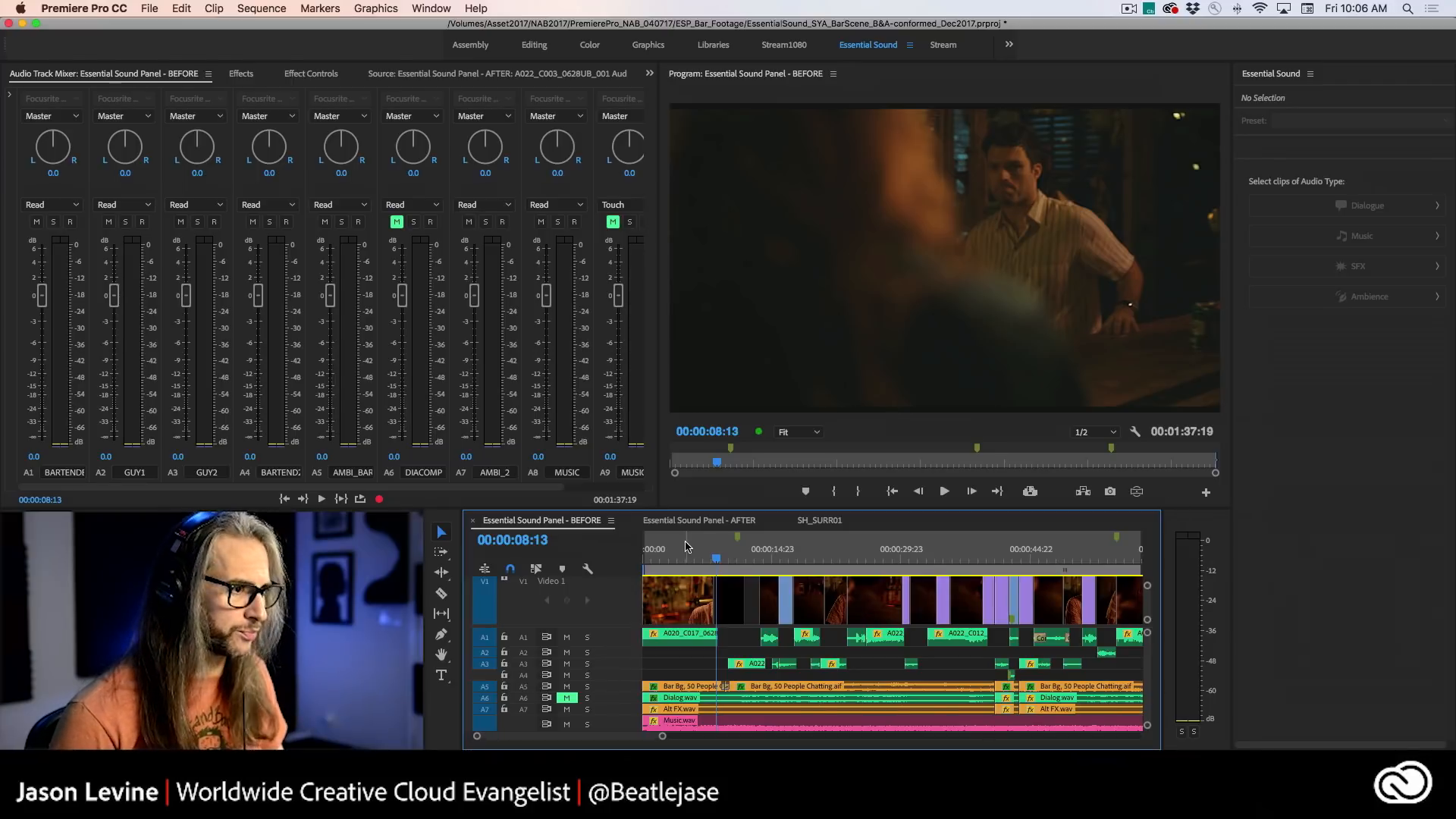
pyautogui.press('space')
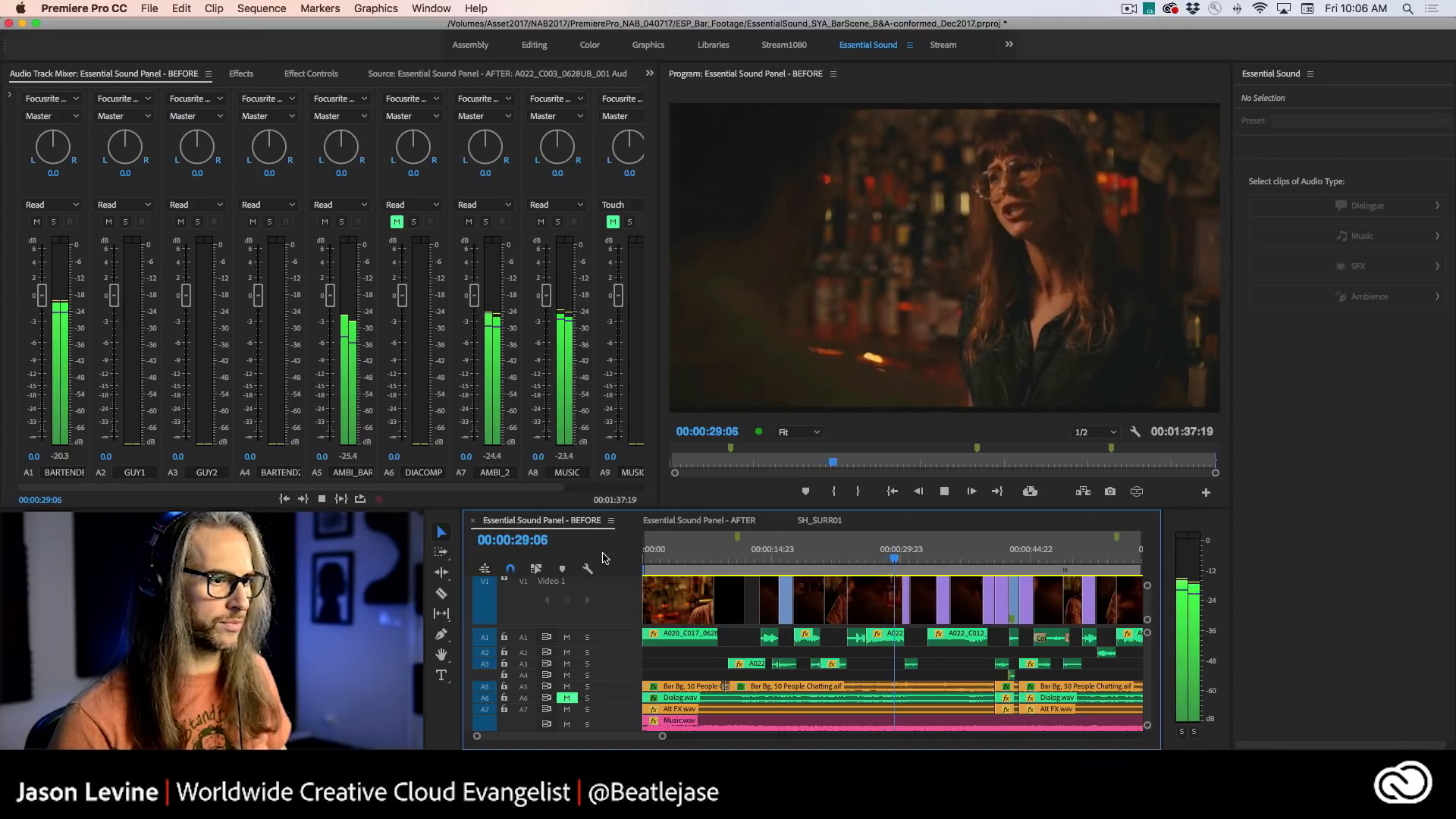
pyautogui.press('space')
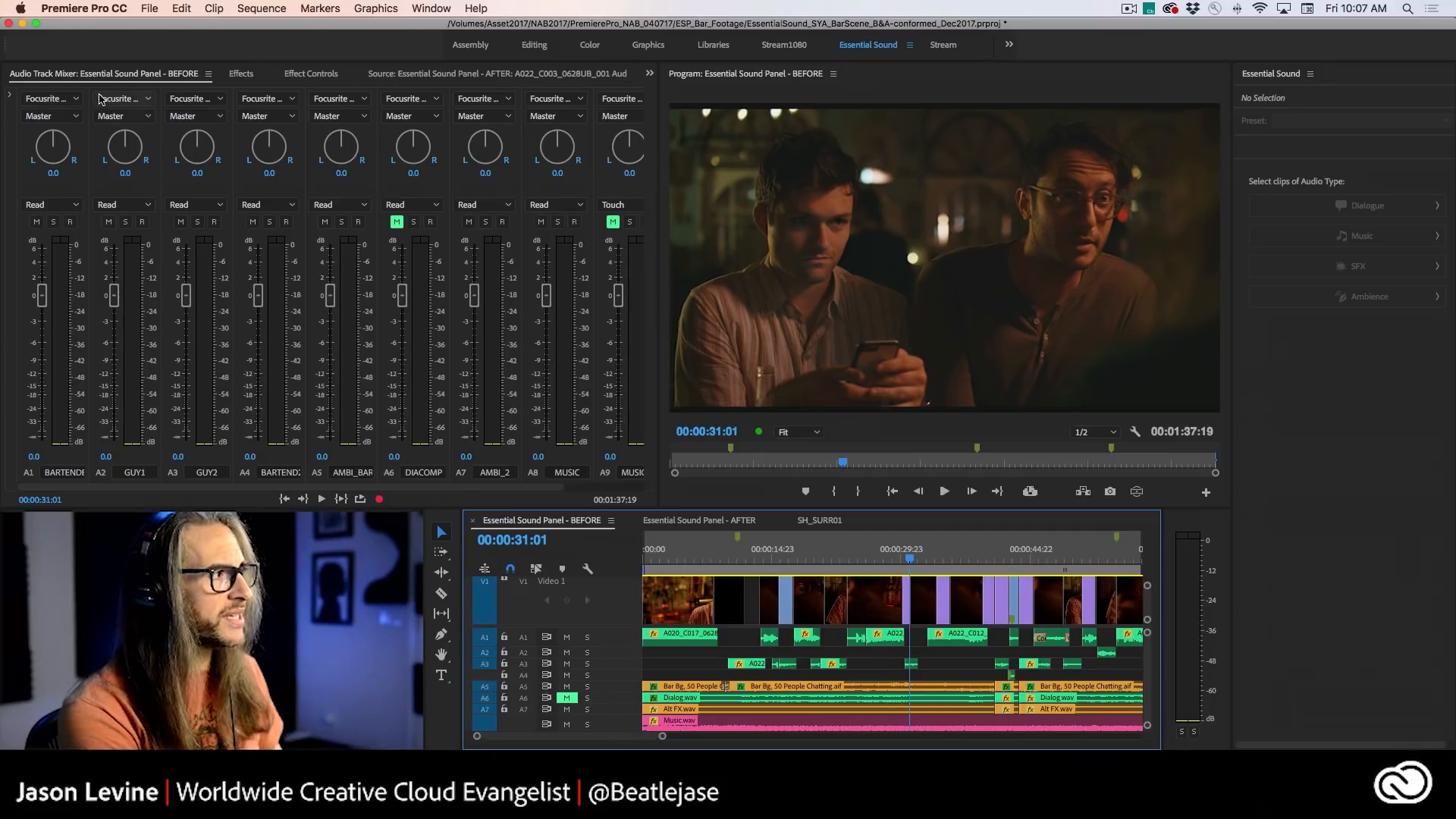
# - Solo the four dialogue tracks A1 to A4 in the Audio Track Mixer and save the project
pyautogui.click(76, 80)
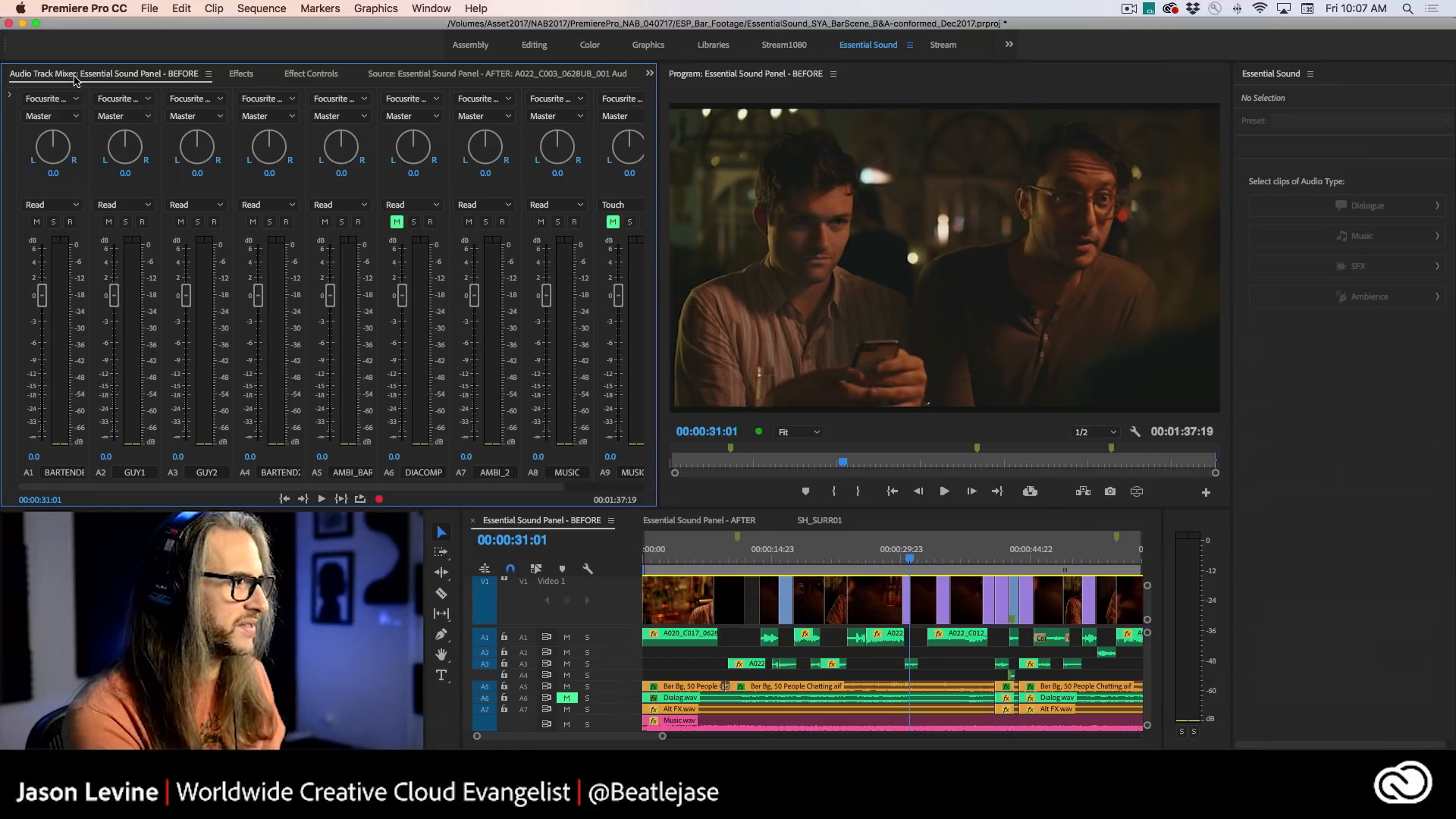
pyautogui.click(53, 222)
pyautogui.press('super+s')
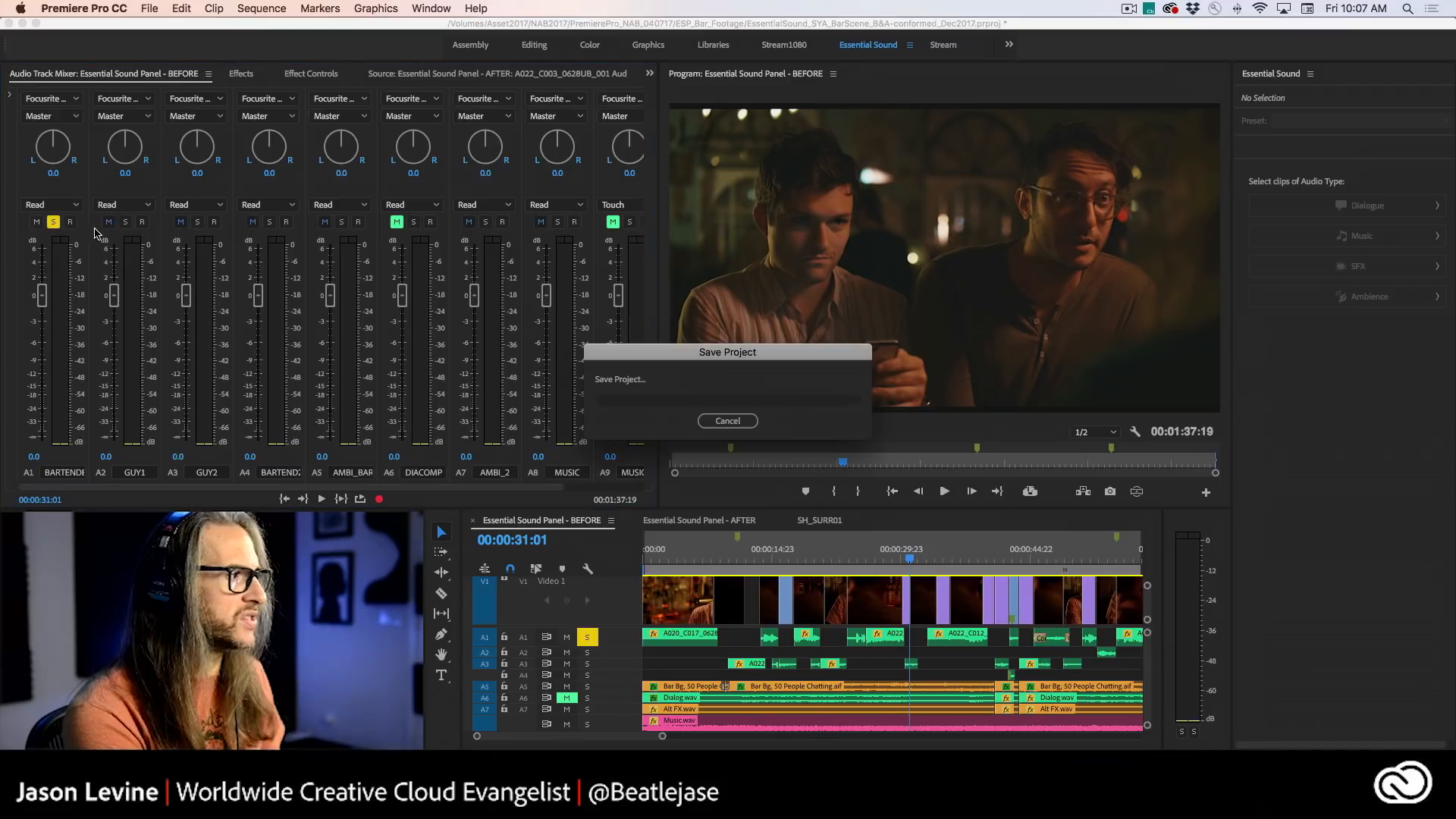
pyautogui.click(197, 222)
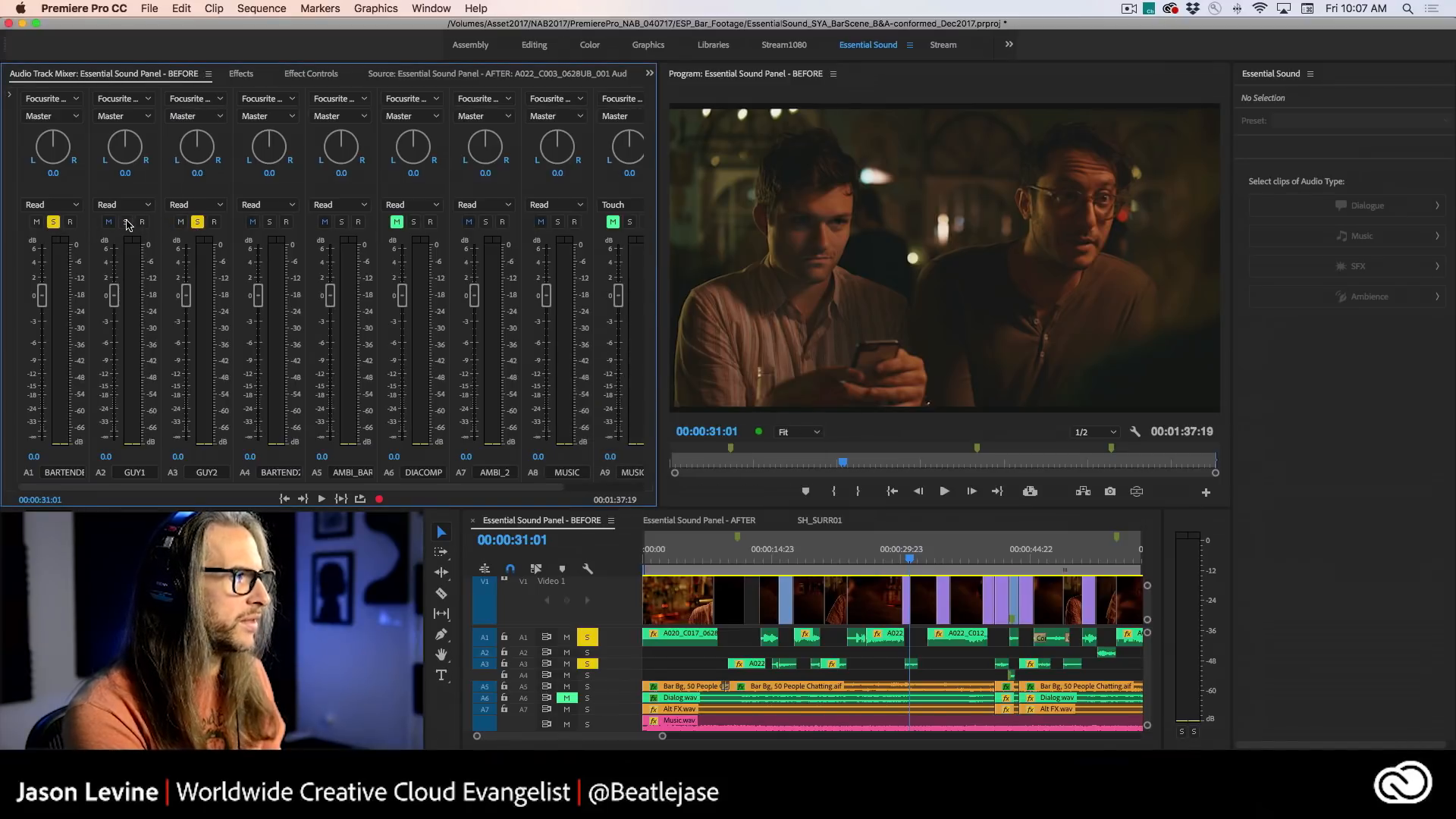
pyautogui.click(126, 221)
pyautogui.click(270, 221)
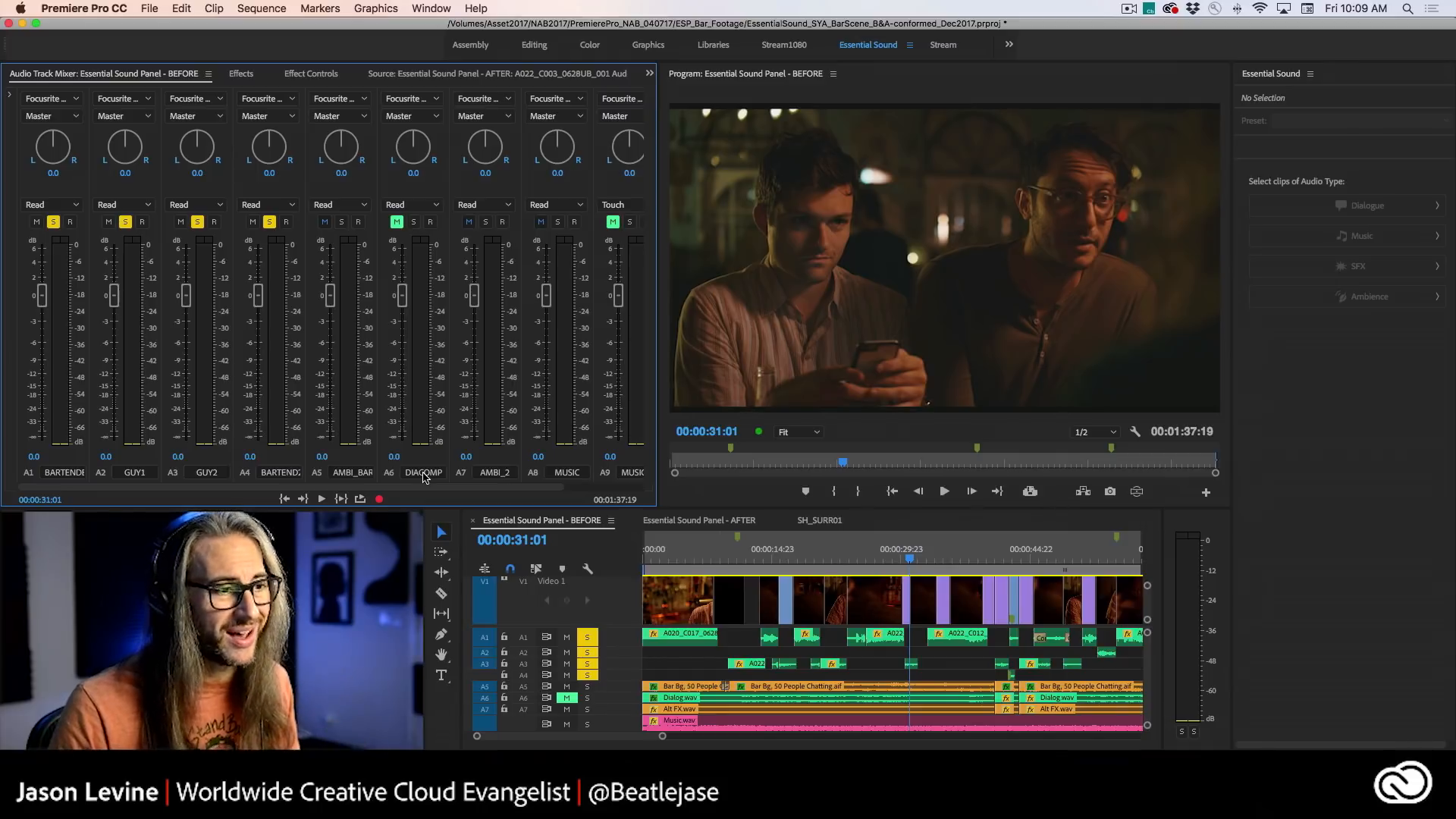
# - Play back the soloed dialogue tracks from about 00:00:09:14 to hear the unprocessed voices
pyautogui.click(723, 560)
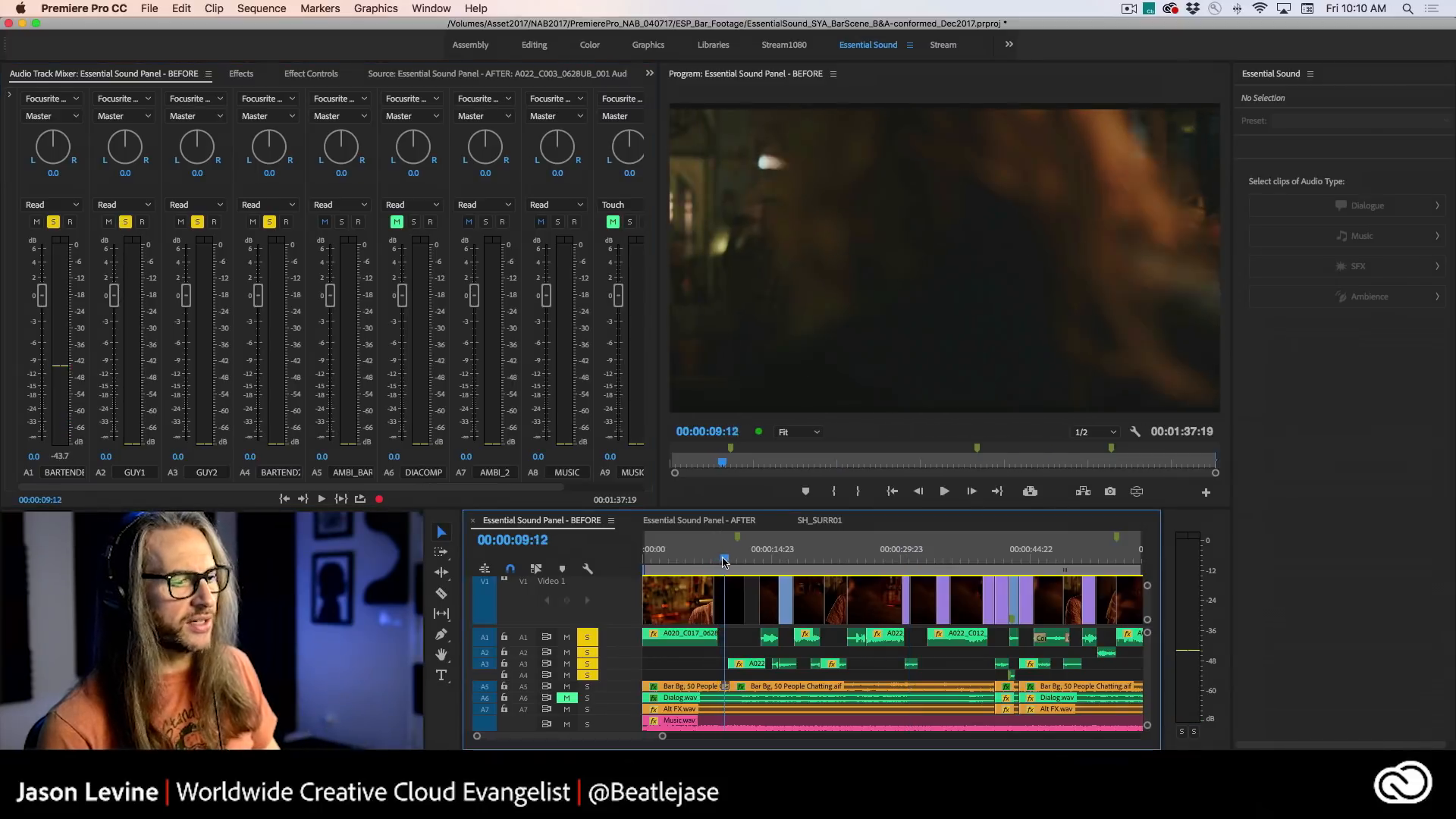
pyautogui.moveTo(723, 559); pyautogui.dragTo(722, 559)
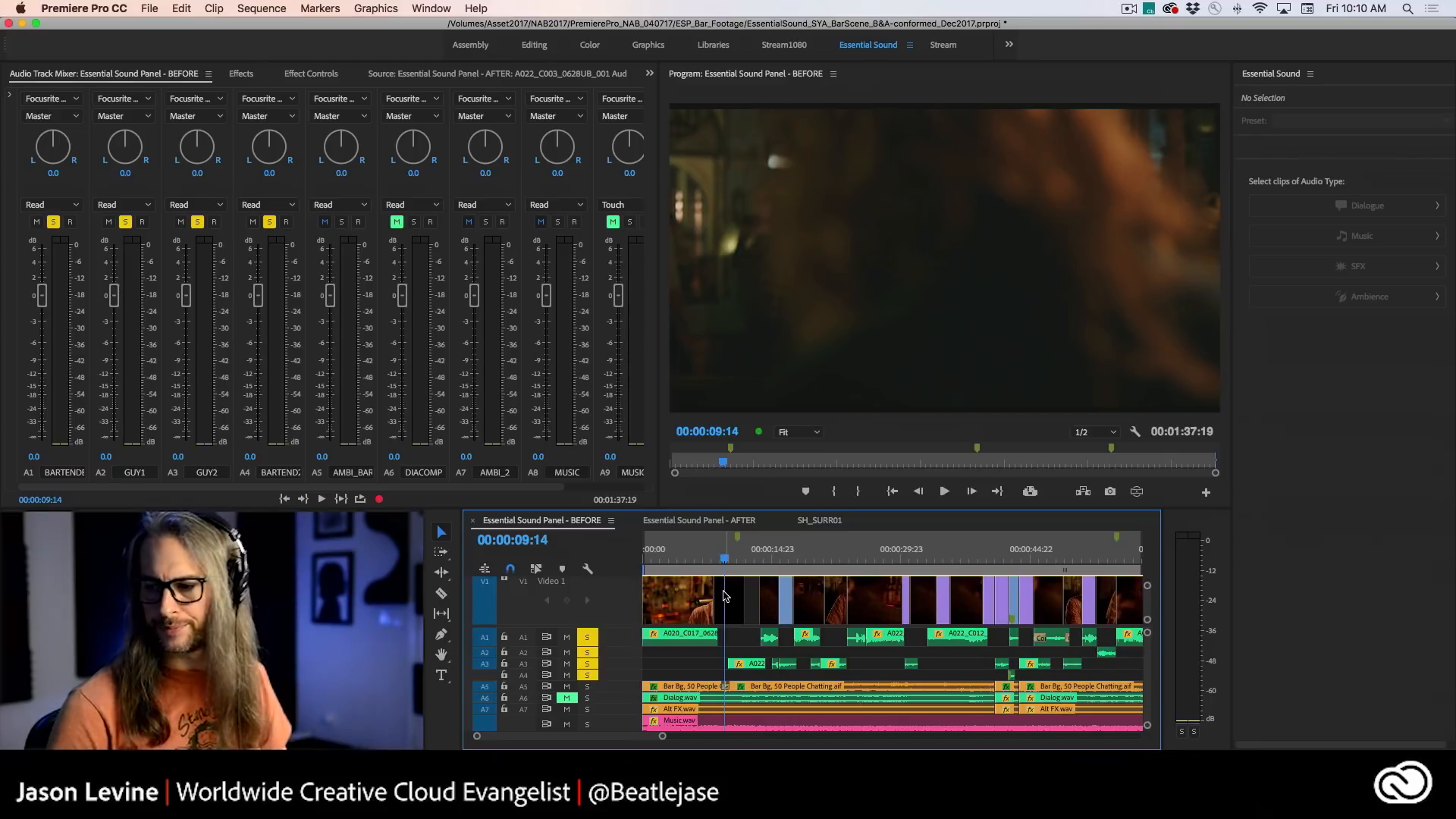
pyautogui.press('space')
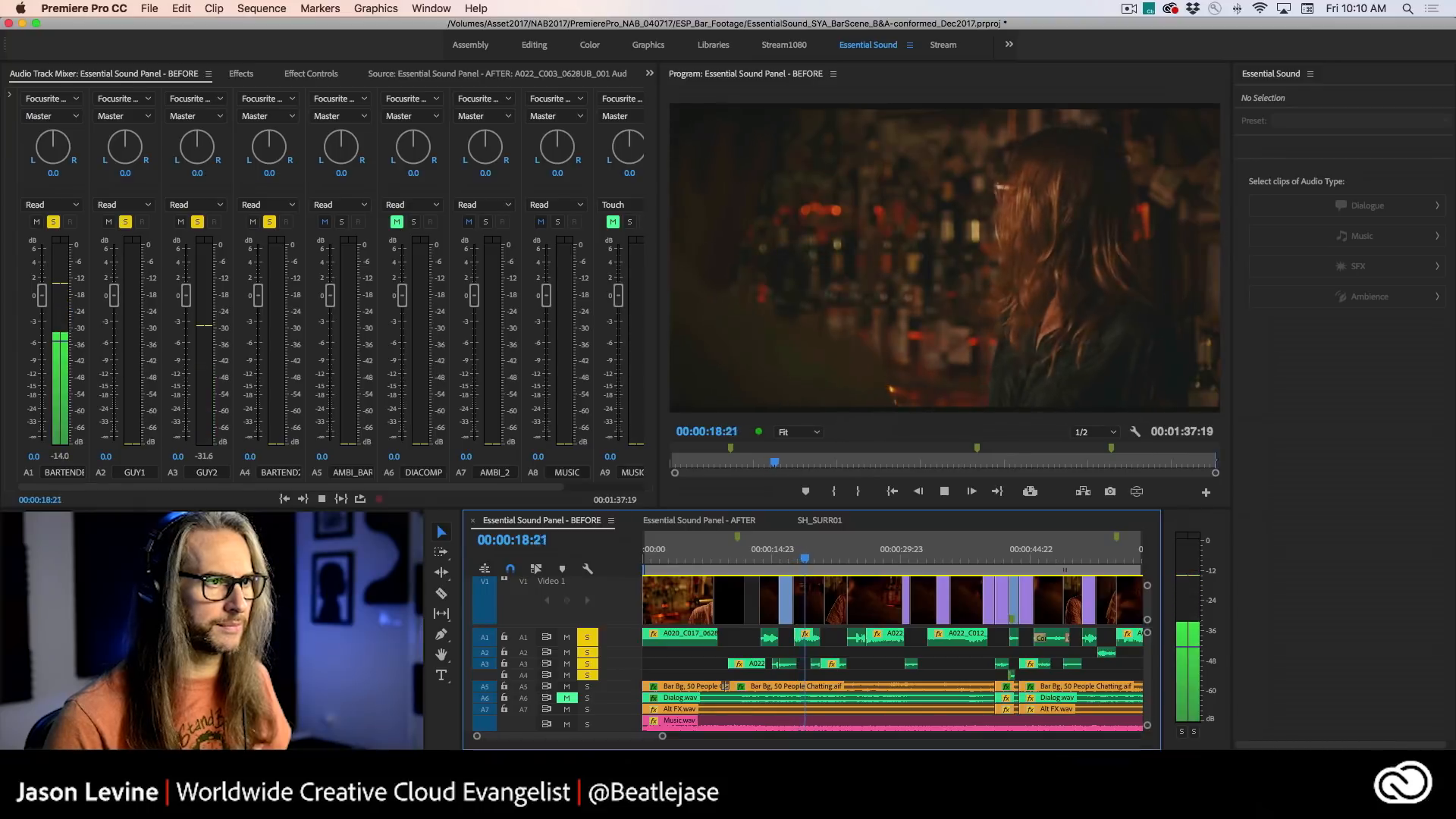
pyautogui.press('space')
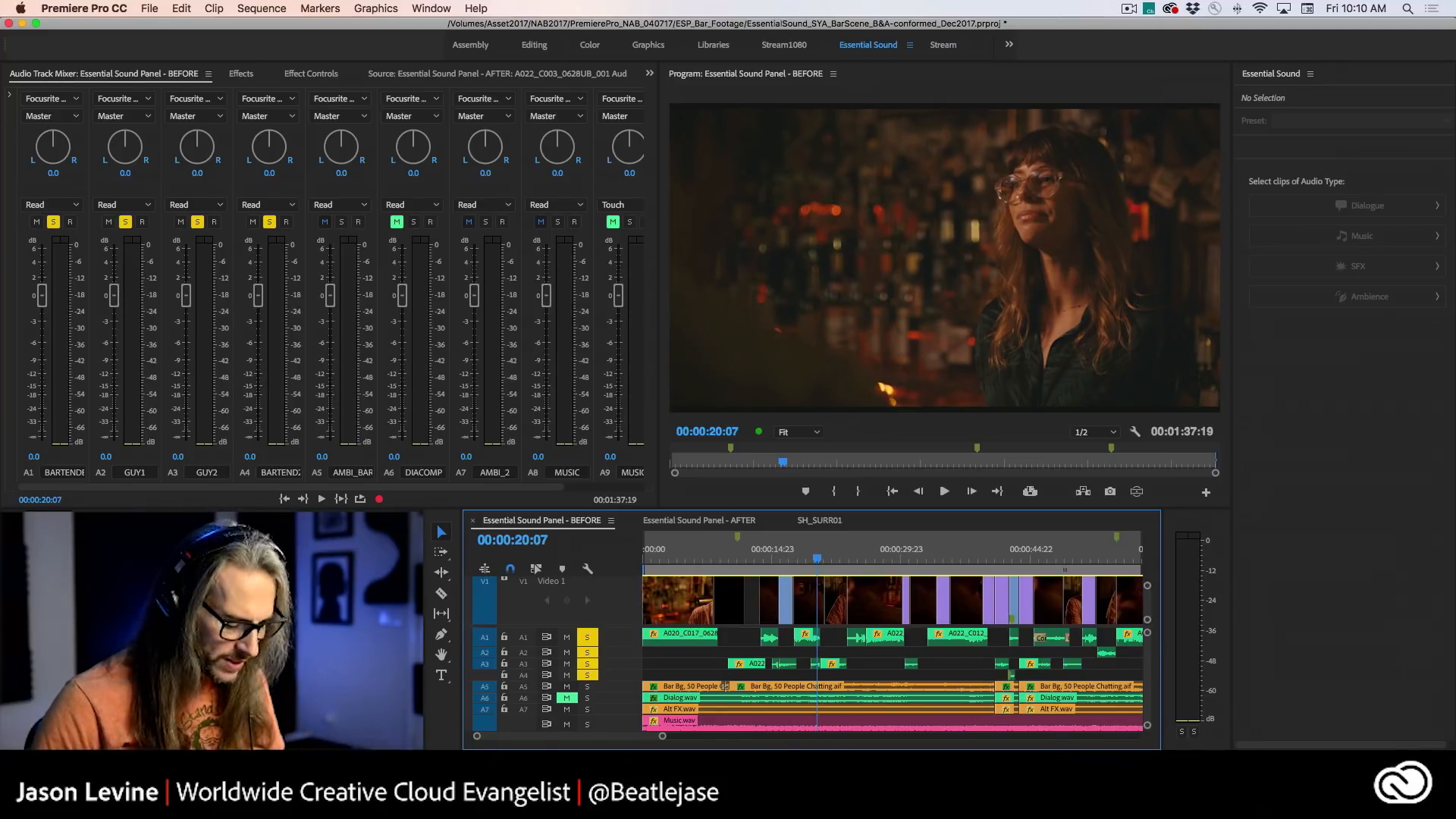
# - Assign the Dialogue audio type to all clips on tracks A1 to A4 and auto-match their loudness
pyautogui.press('\\')
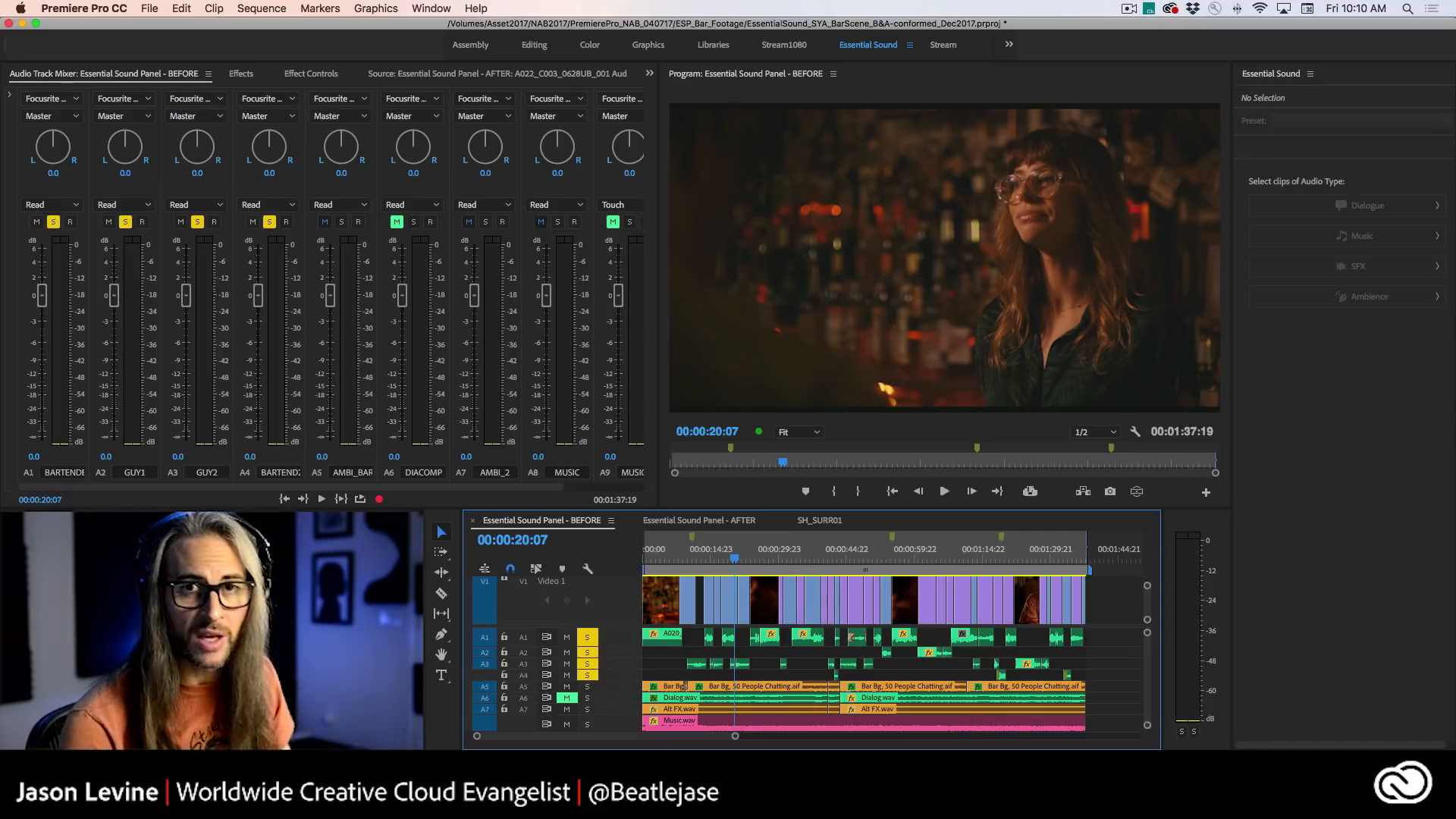
pyautogui.click(1268, 87)
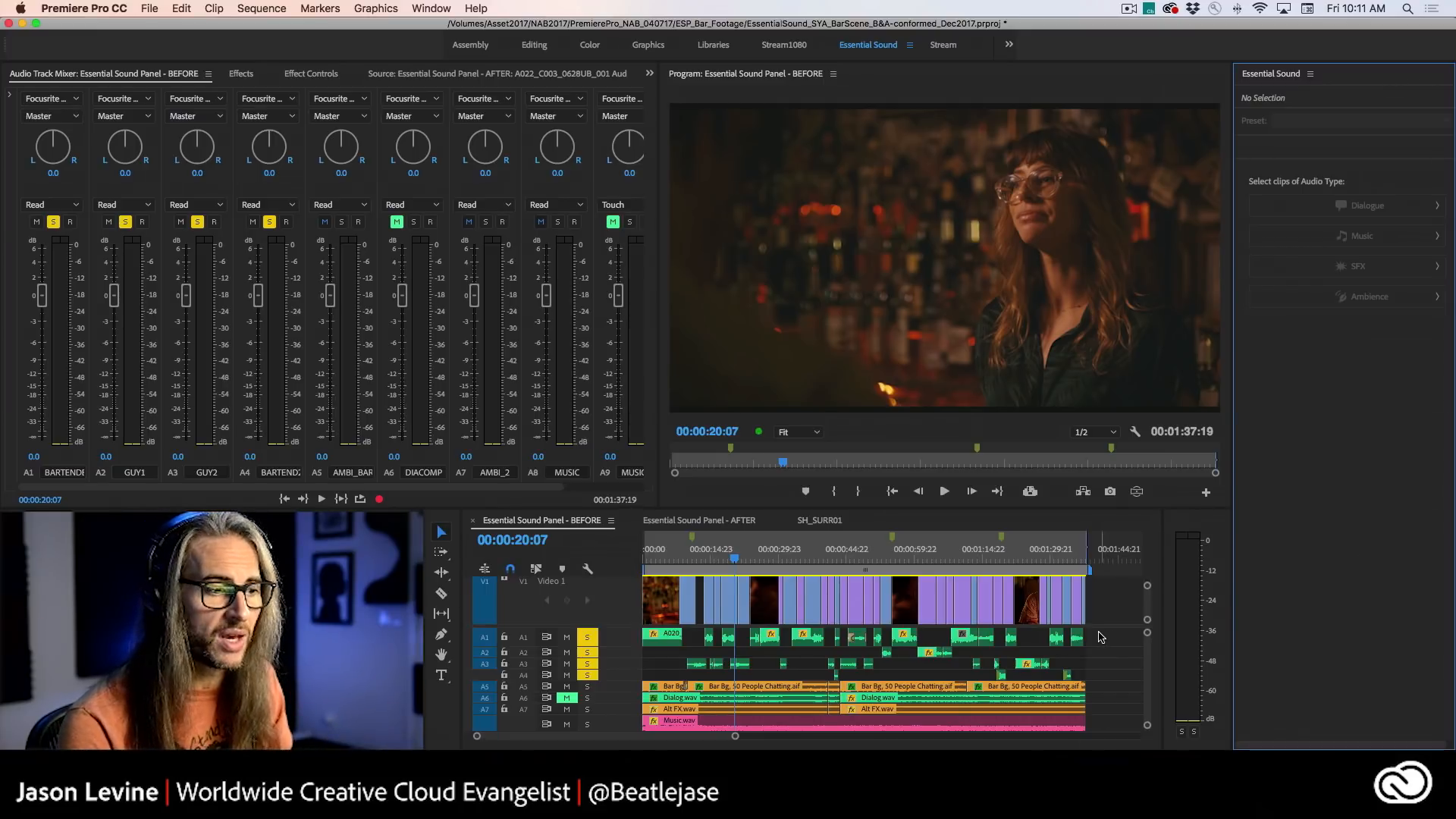
pyautogui.moveTo(1101, 633); pyautogui.dragTo(655, 673)
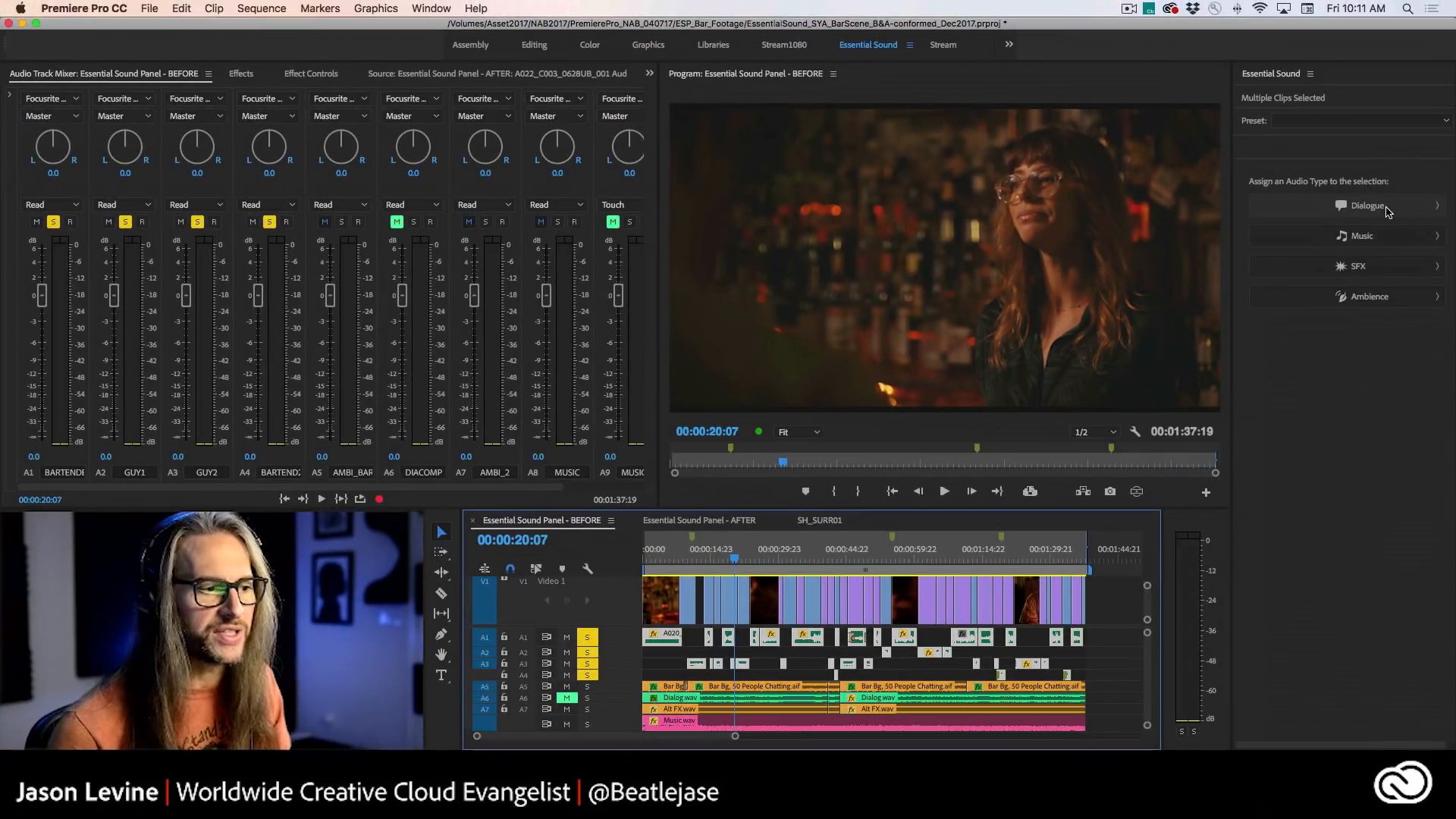
pyautogui.click(1387, 212)
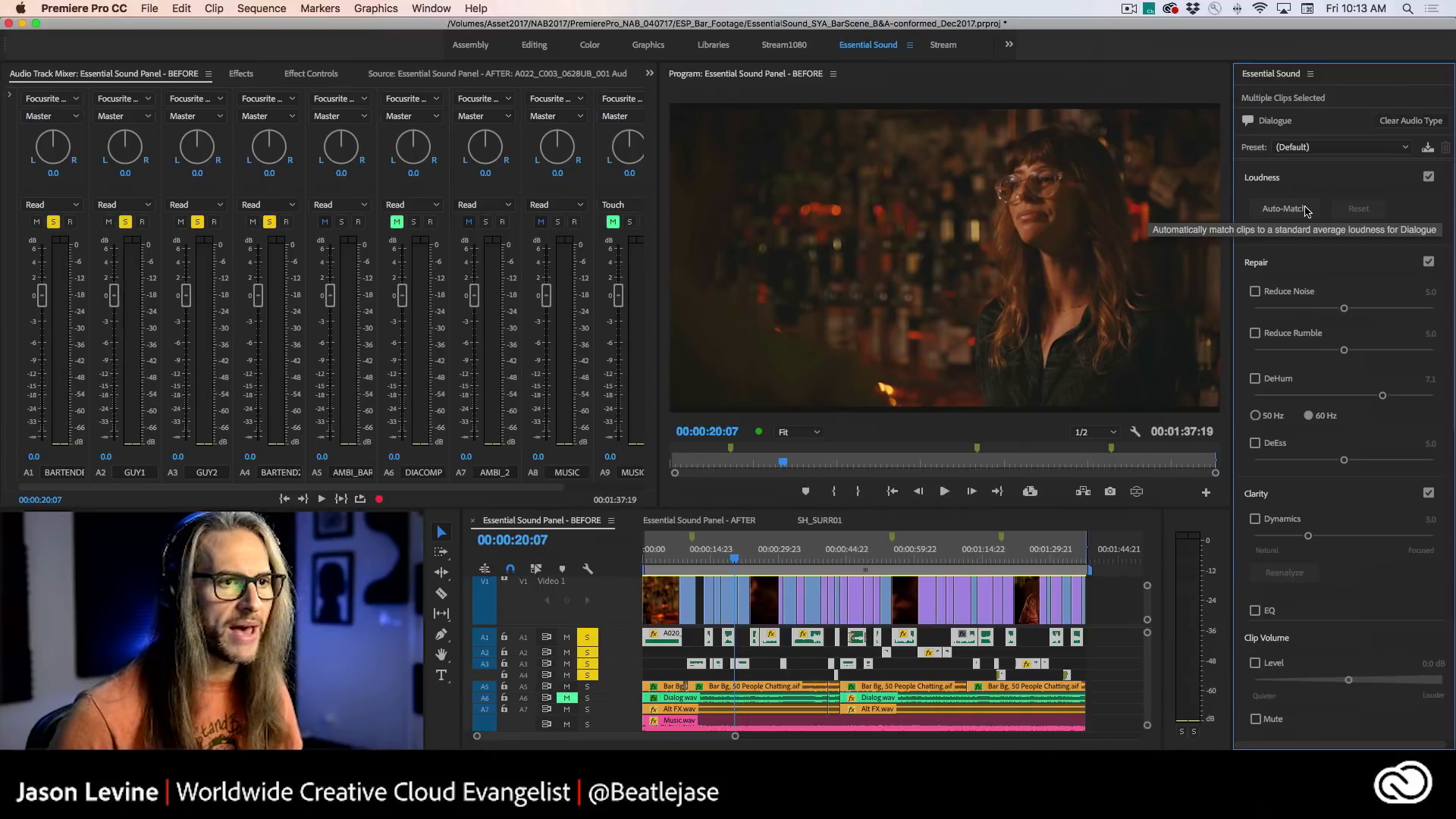
pyautogui.click(1305, 211)
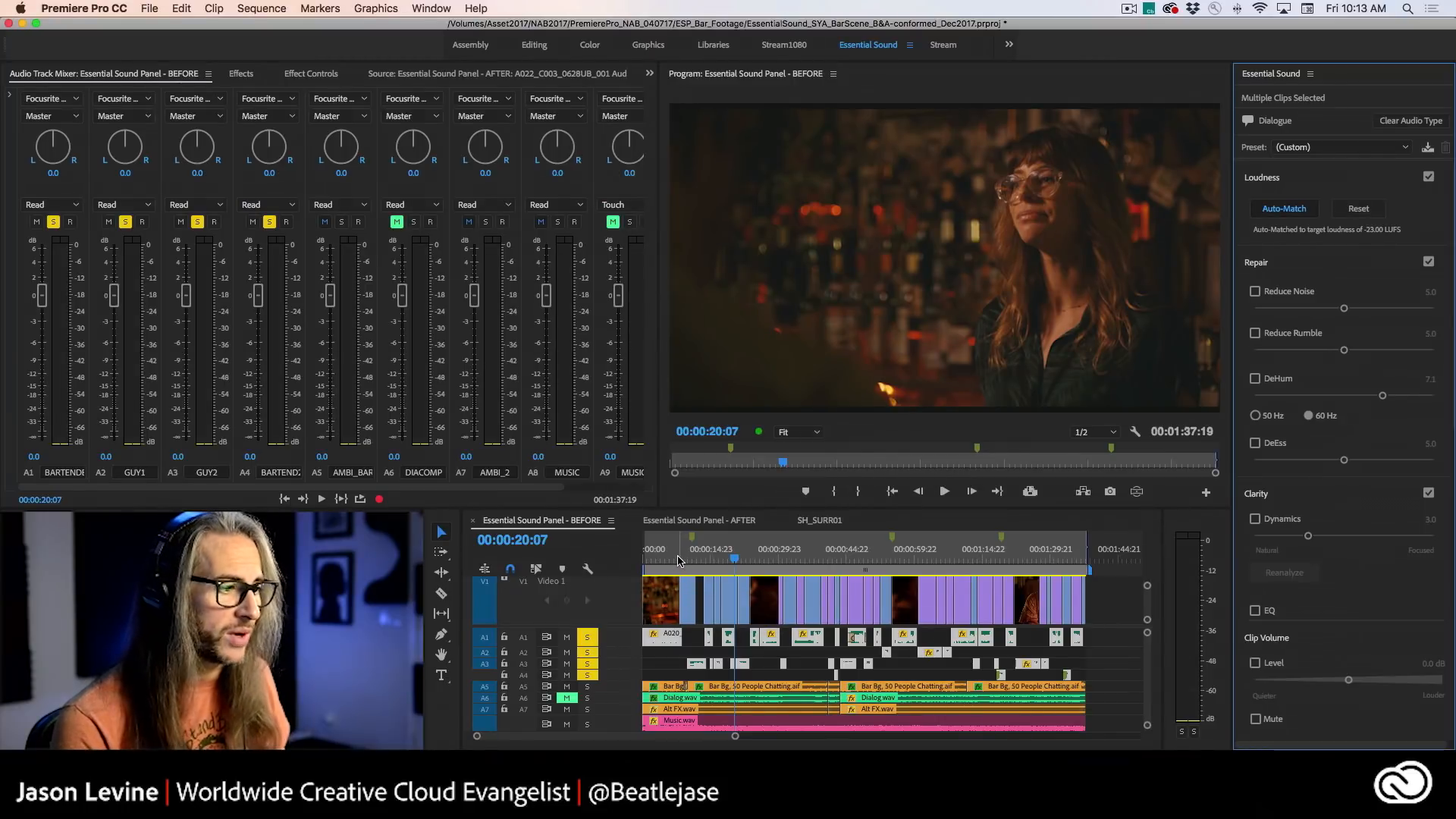
# - Unsolo tracks A1 to A4 and play back the full mix from about 00:00:09:05
pyautogui.moveTo(679, 560); pyautogui.dragTo(686, 559)
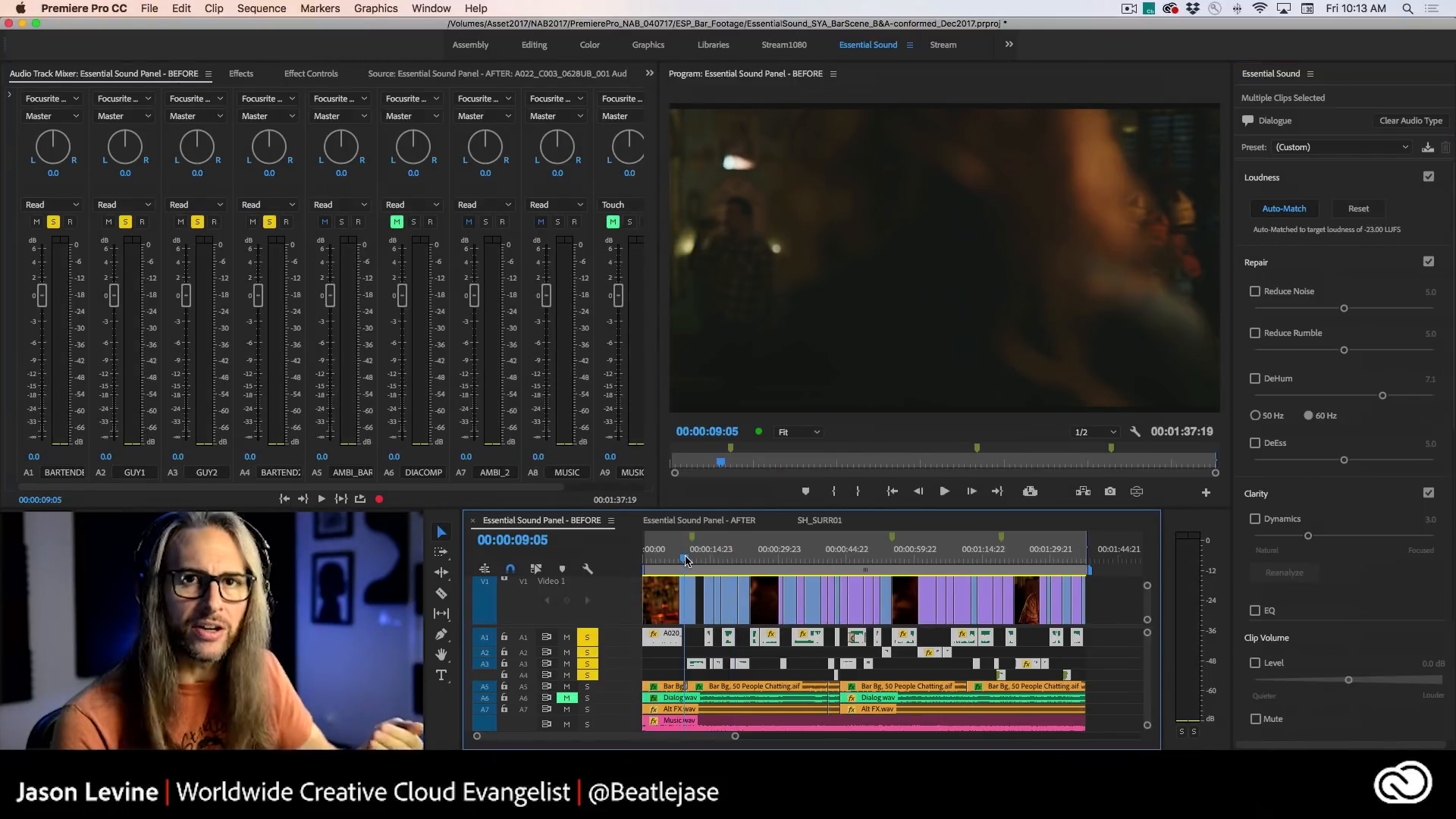
pyautogui.click(54, 221)
pyautogui.click(125, 221)
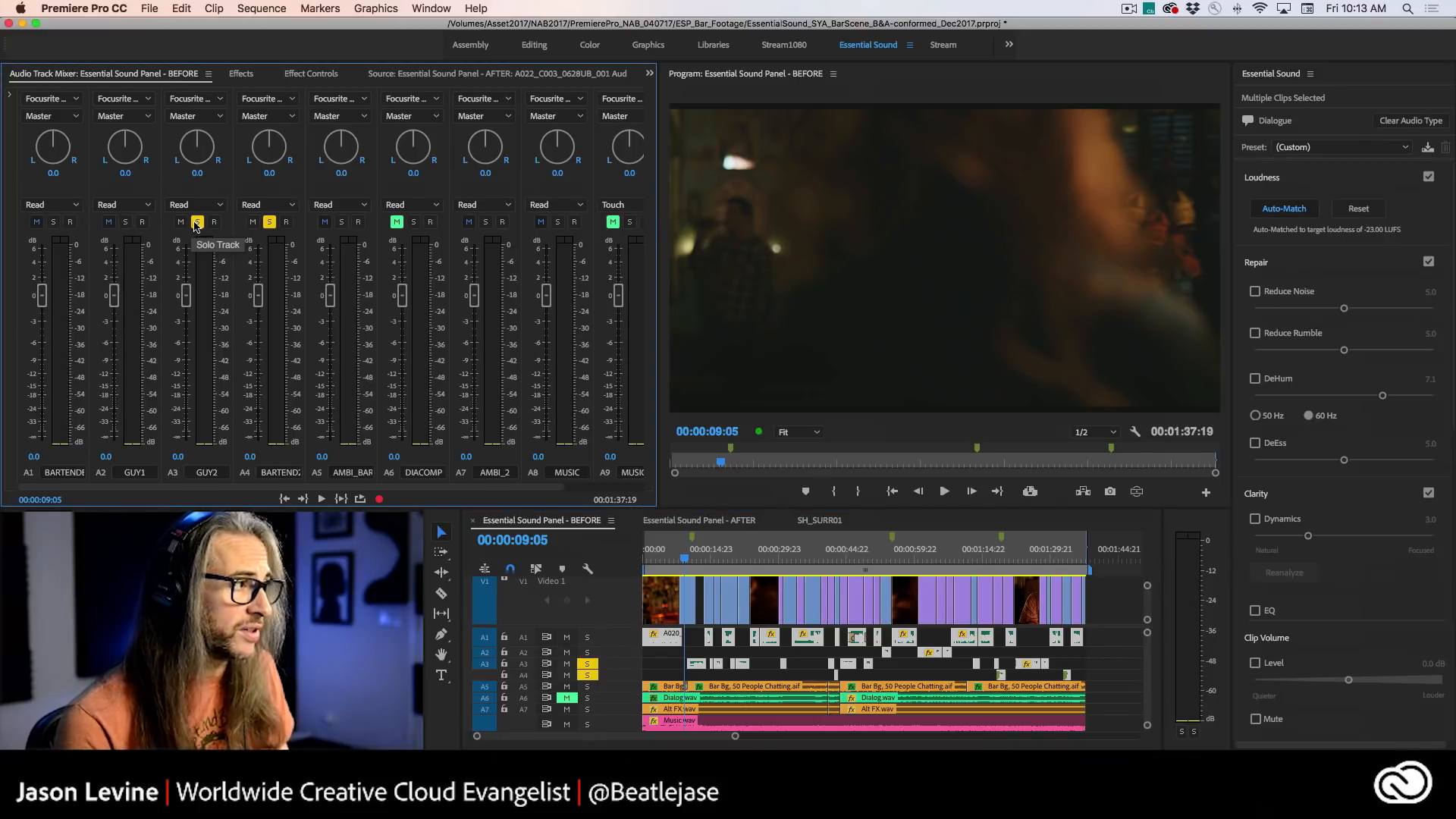
pyautogui.click(197, 223)
pyautogui.click(269, 221)
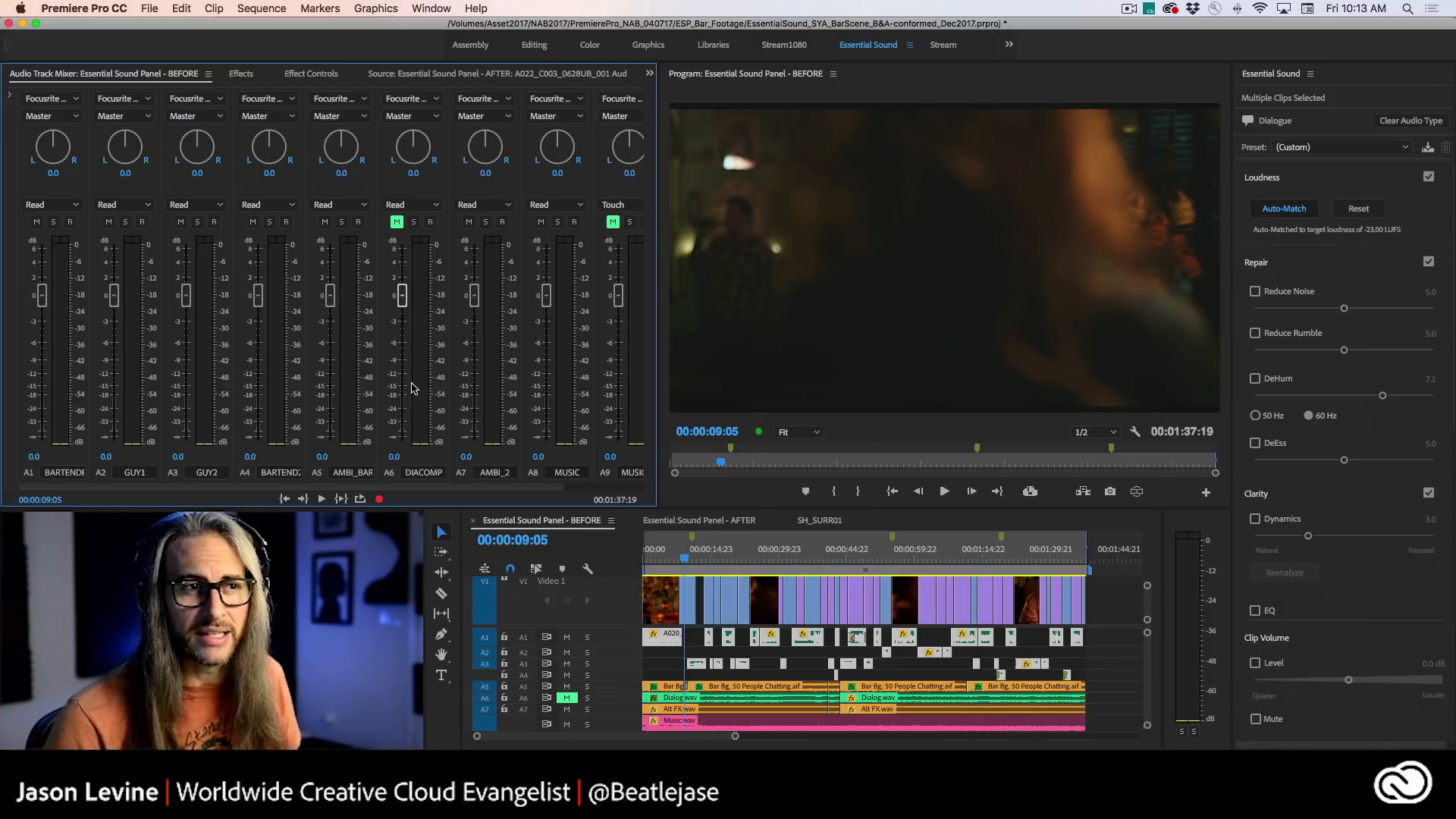
pyautogui.press('space')
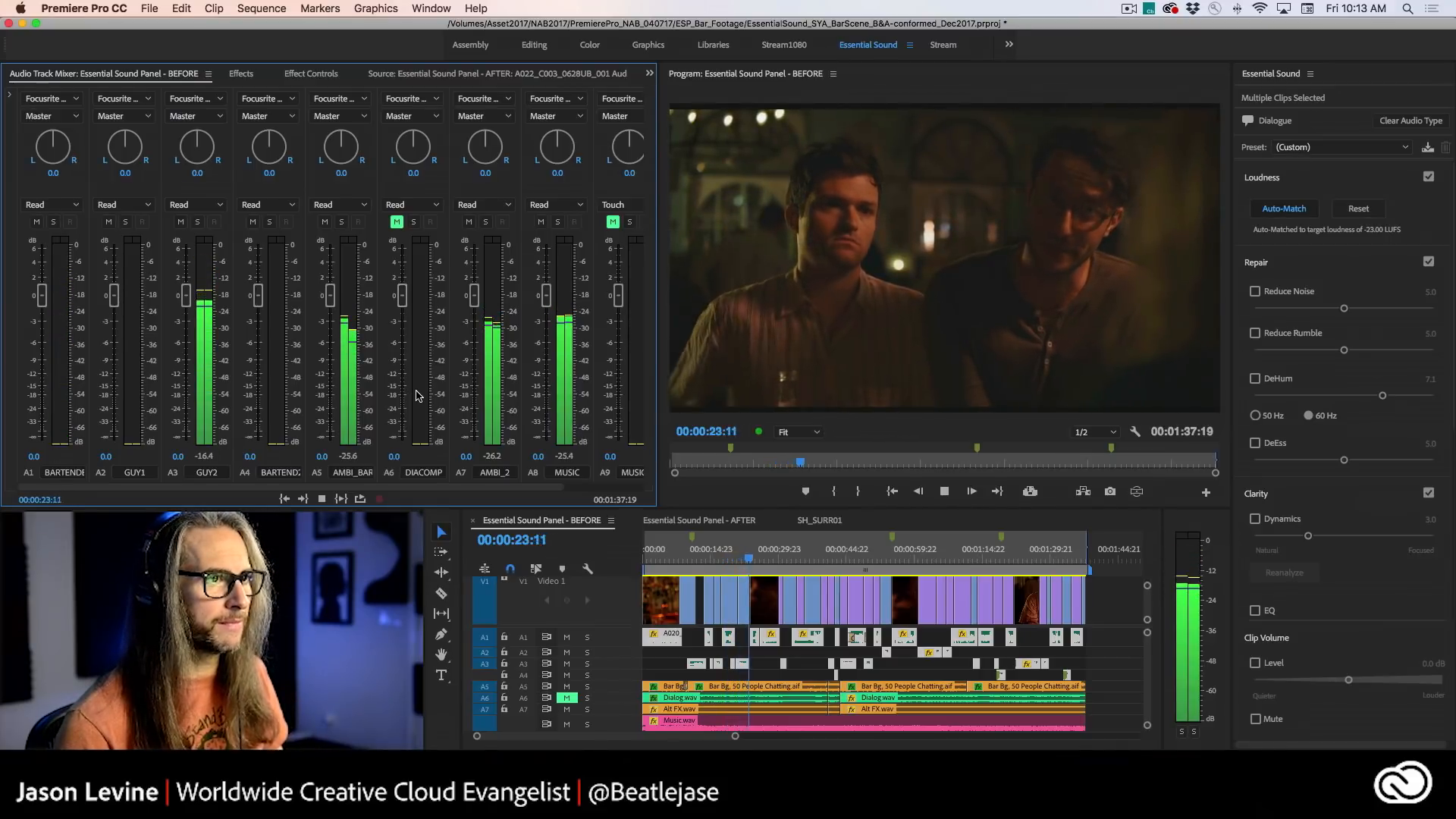
pyautogui.press('space')
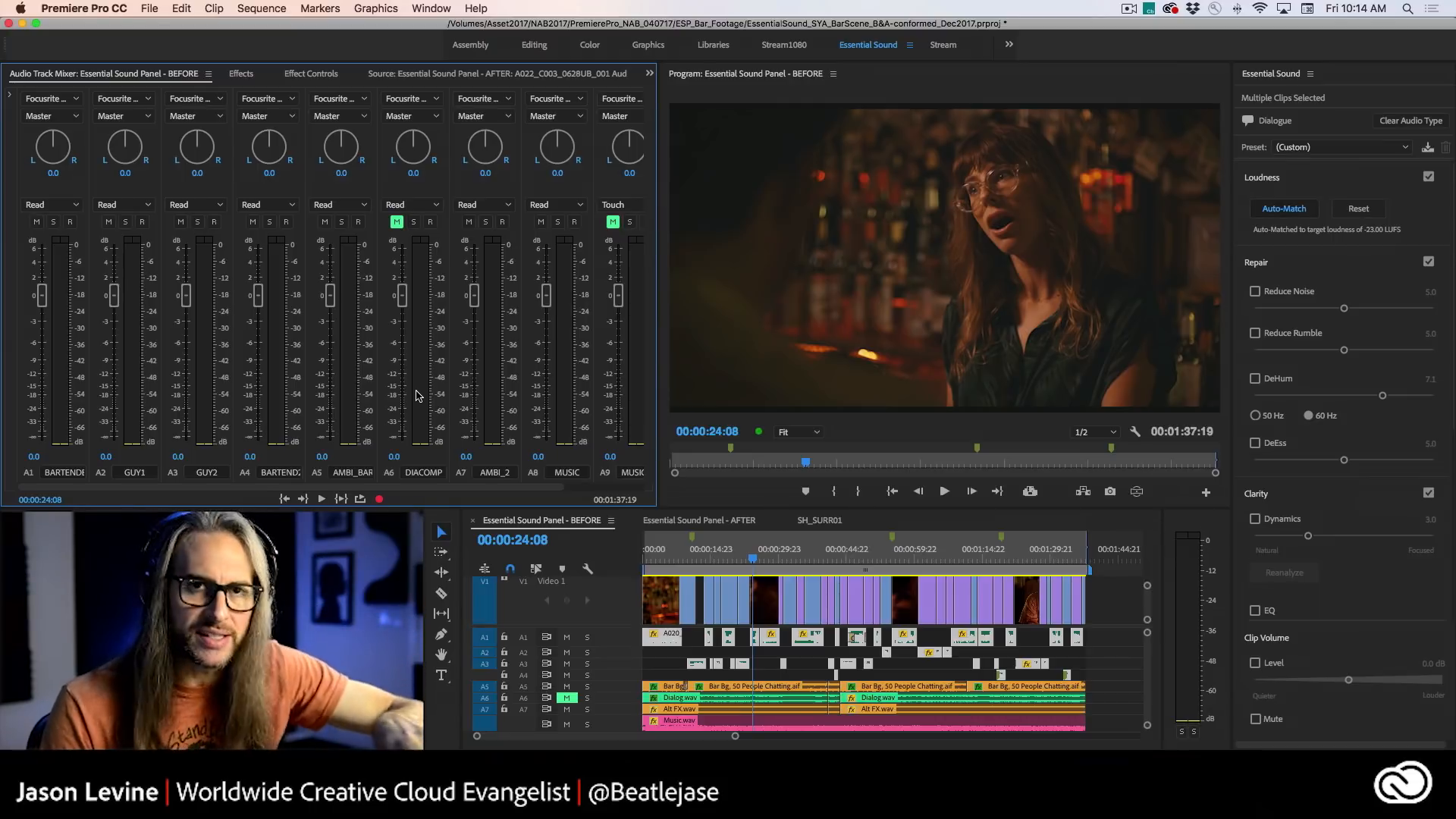
# - Solo the dialogue tracks A1, A2, A3 and A4 again in the Audio Track Mixer
pyautogui.click(53, 221)
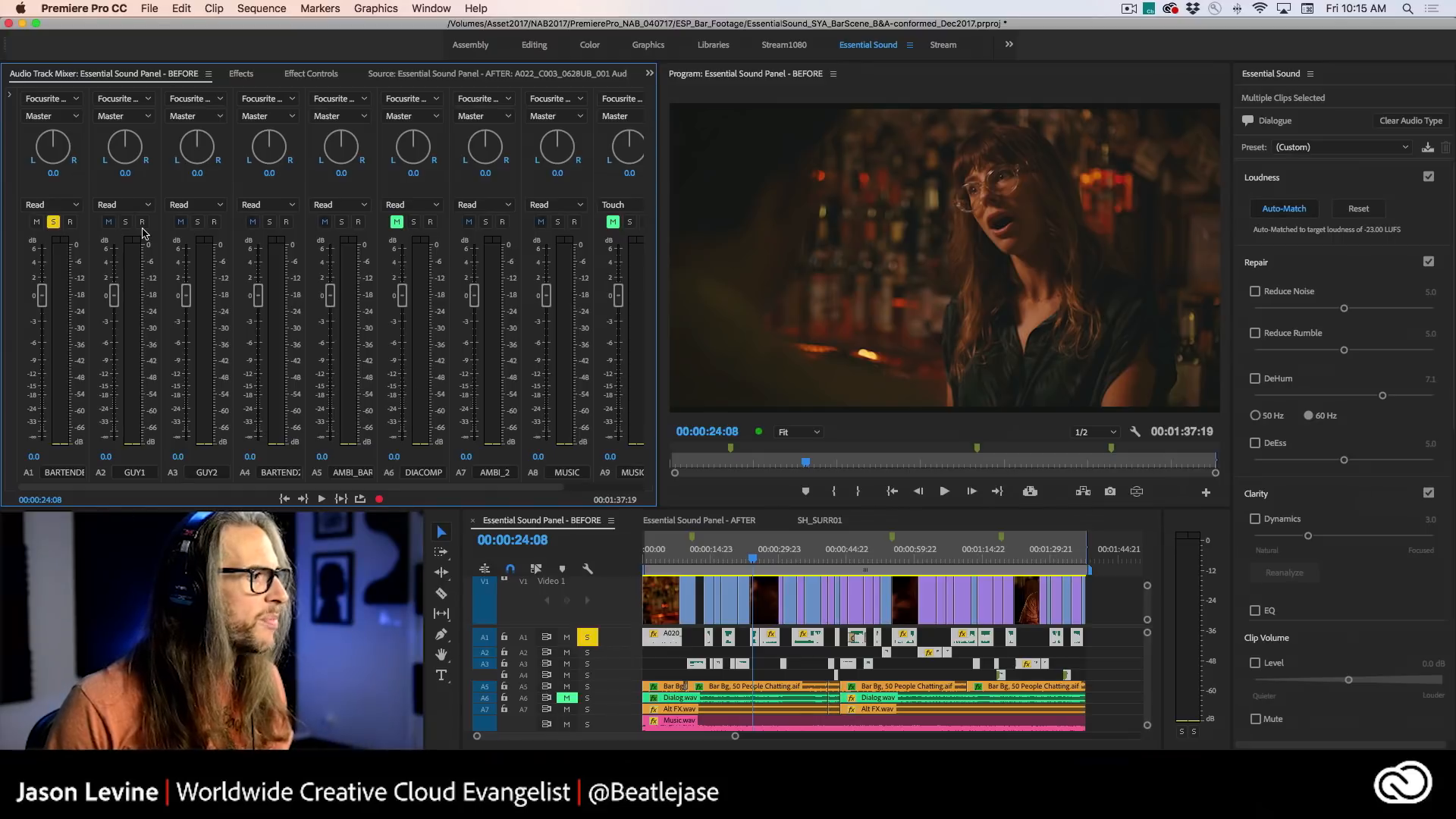
pyautogui.click(125, 222)
pyautogui.click(197, 221)
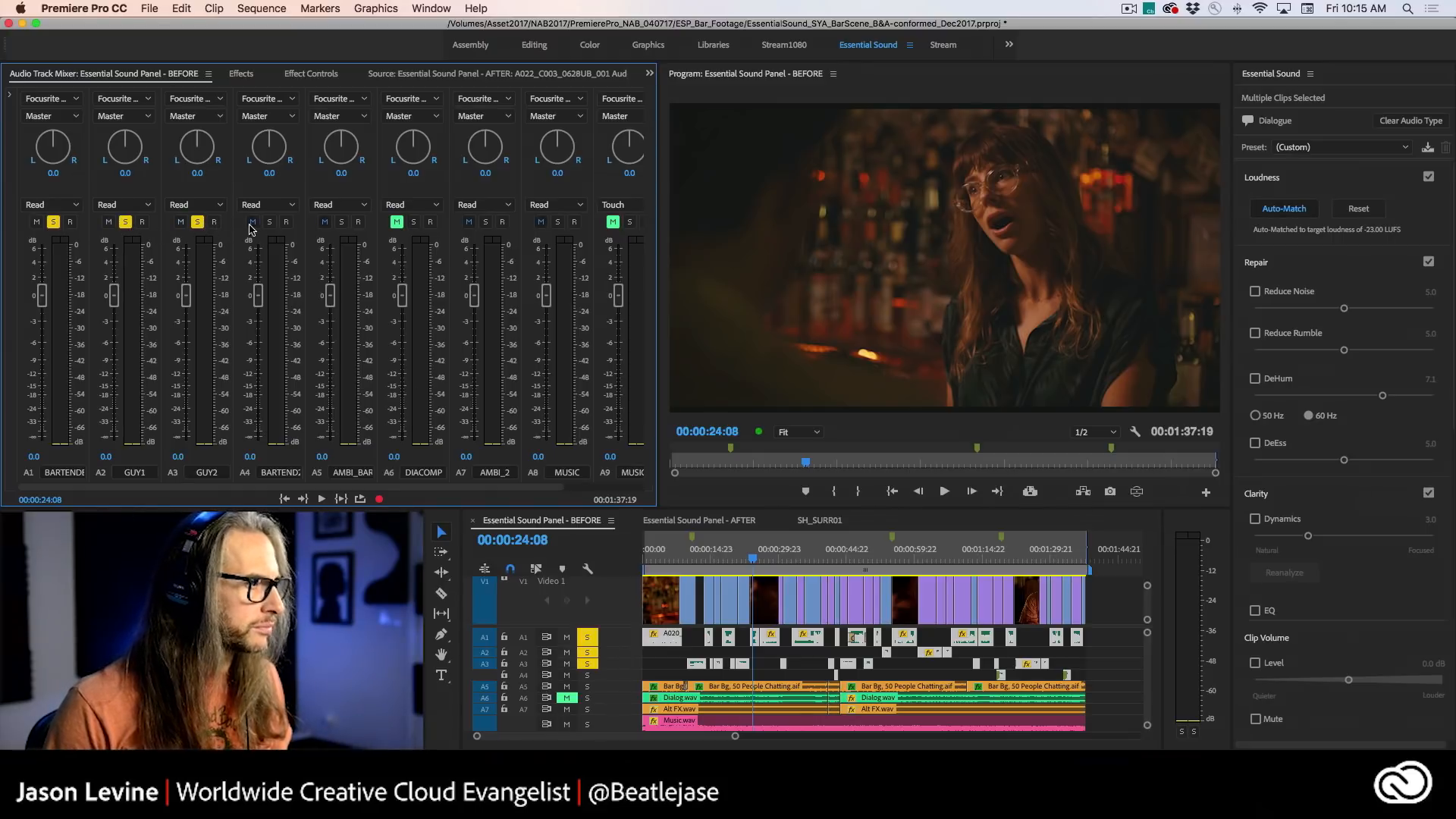
pyautogui.click(269, 221)
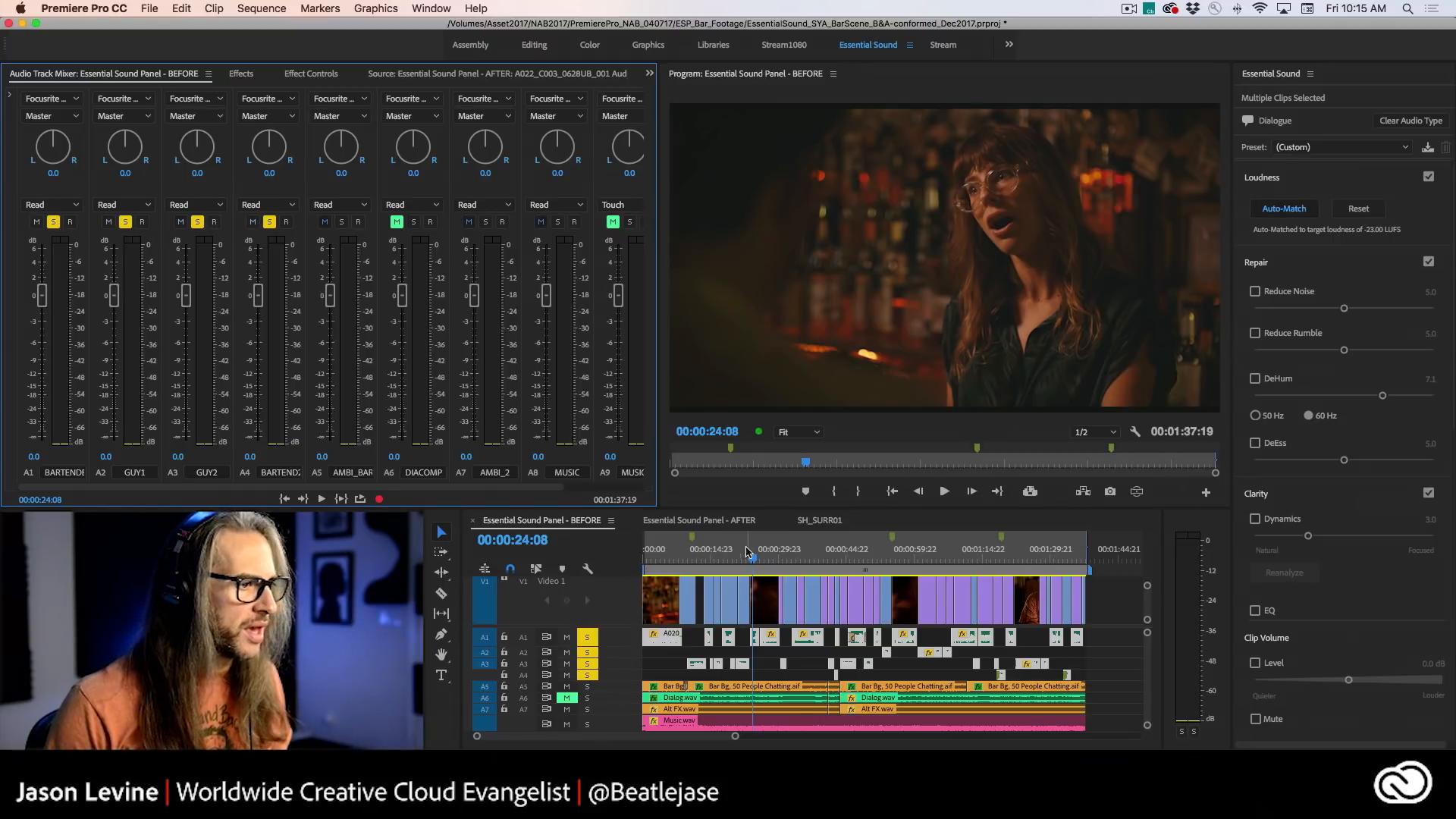
# - Play back the loudness-matched dialogue on its own from about 00:00:09
pyautogui.click(697, 564)
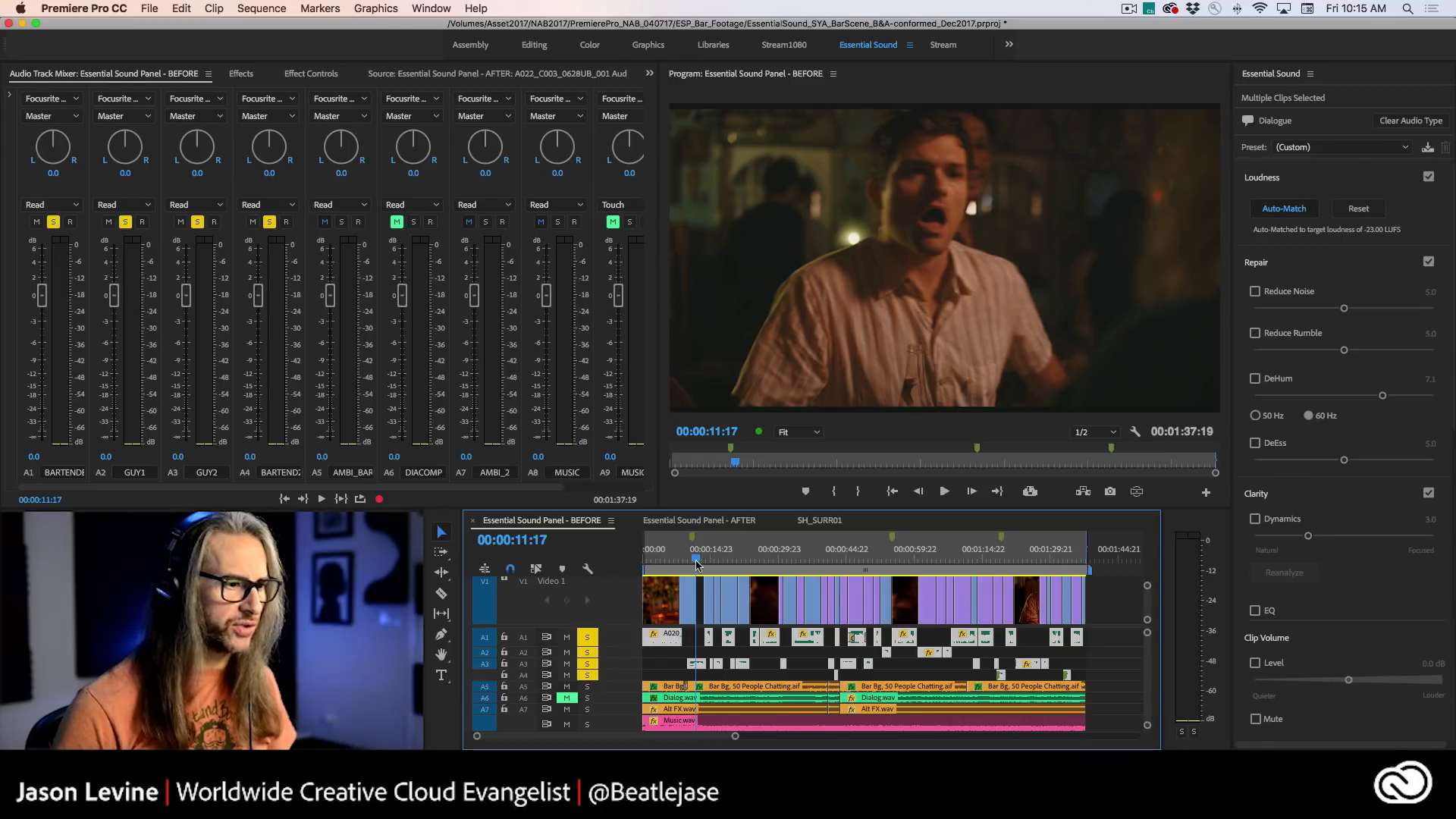
pyautogui.click(685, 561)
pyautogui.press('space')
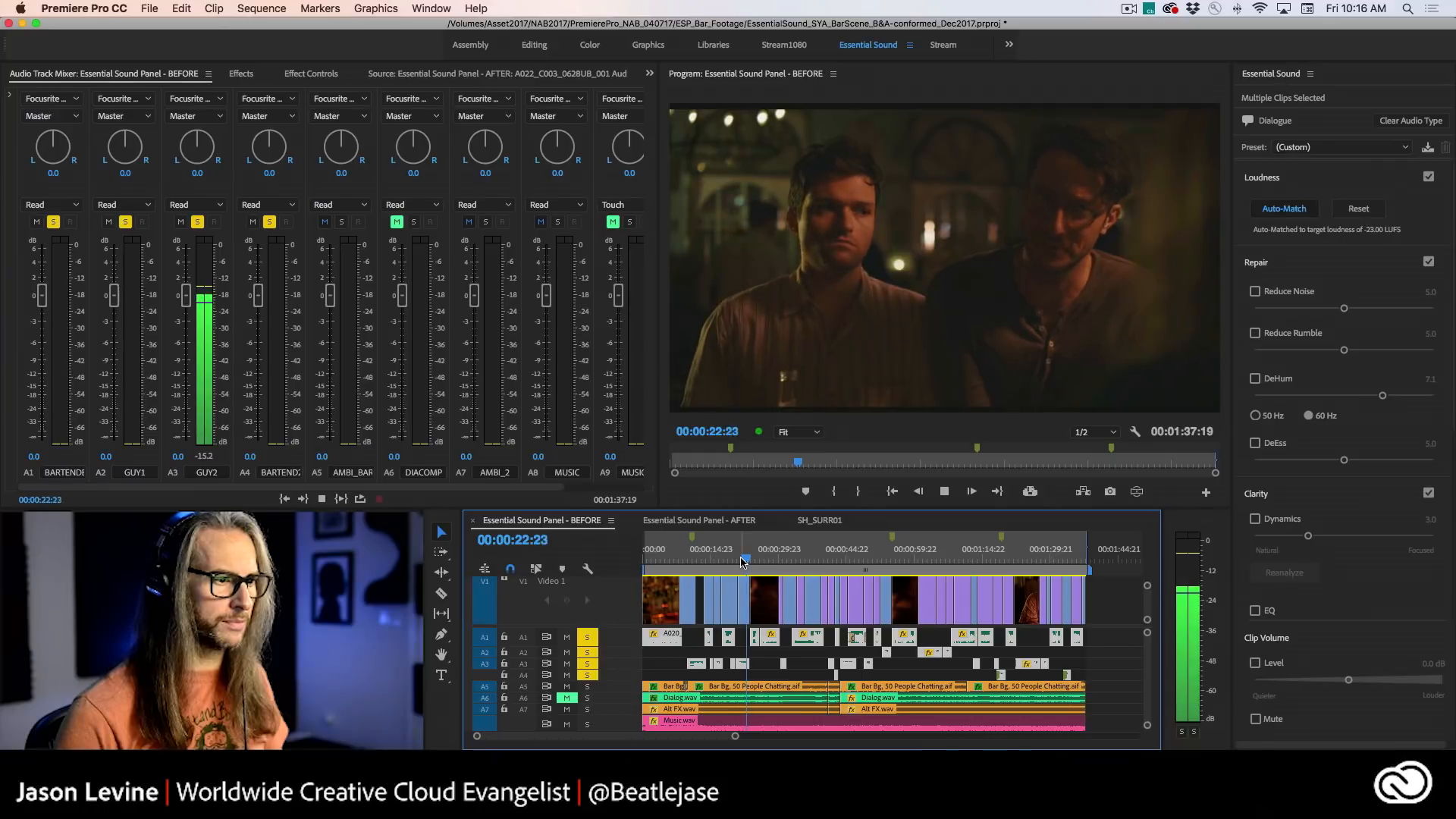
pyautogui.press('space')
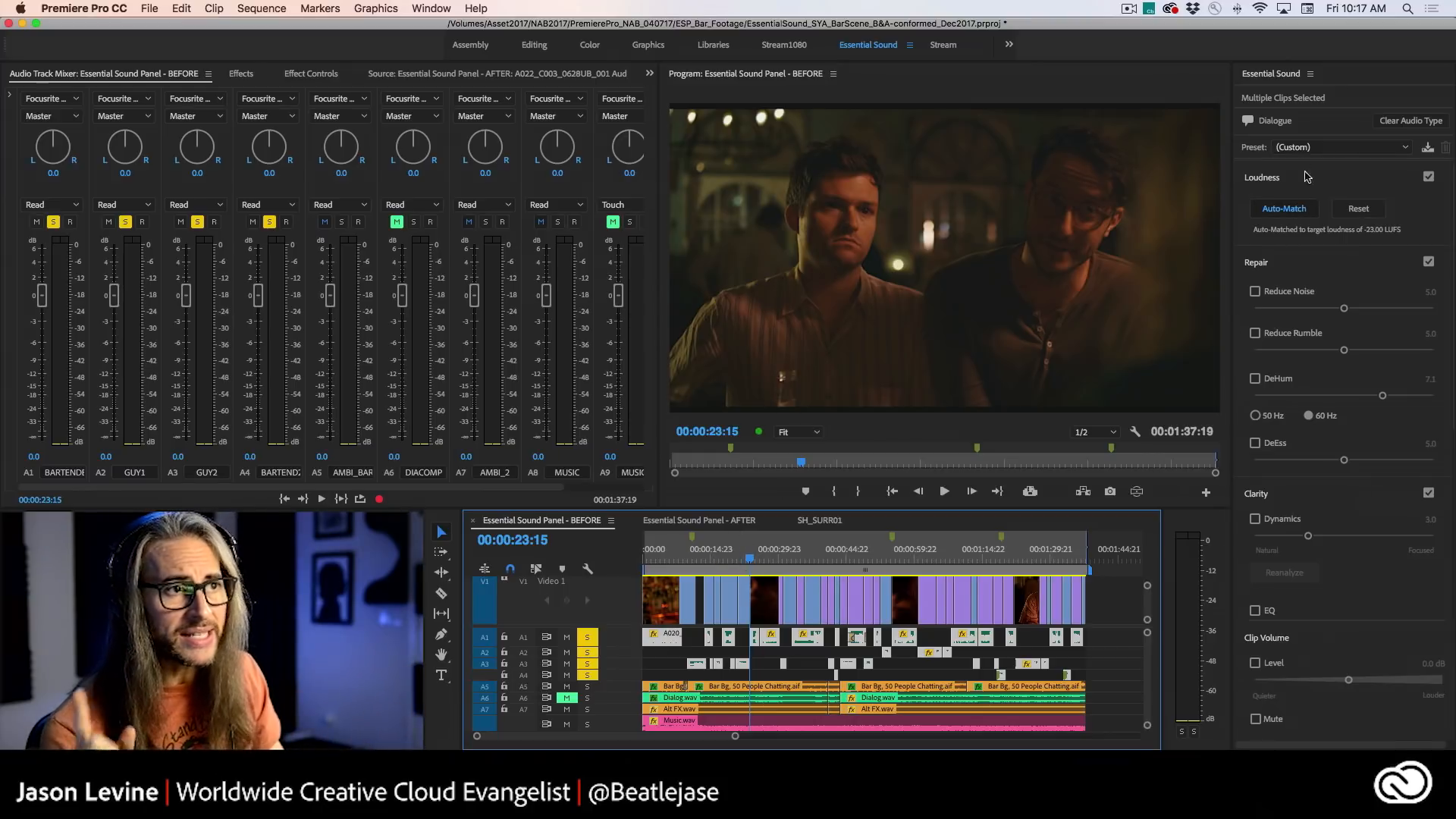
# - Collapse the Loudness, Repair, Clarity and Creative settings for Dialogue, and expand only Loudness and Repair again
pyautogui.click(1281, 82)
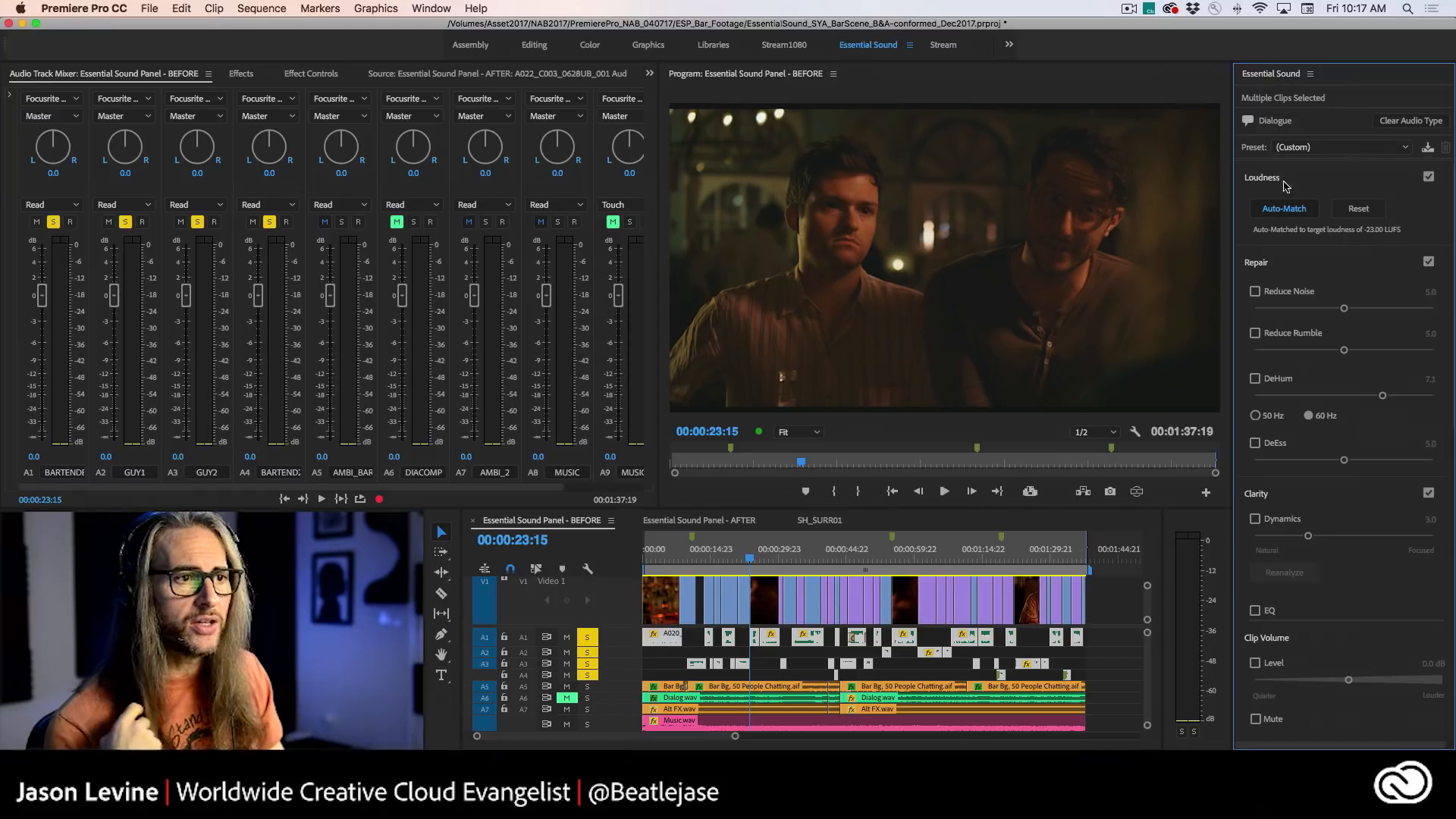
pyautogui.click(1307, 183)
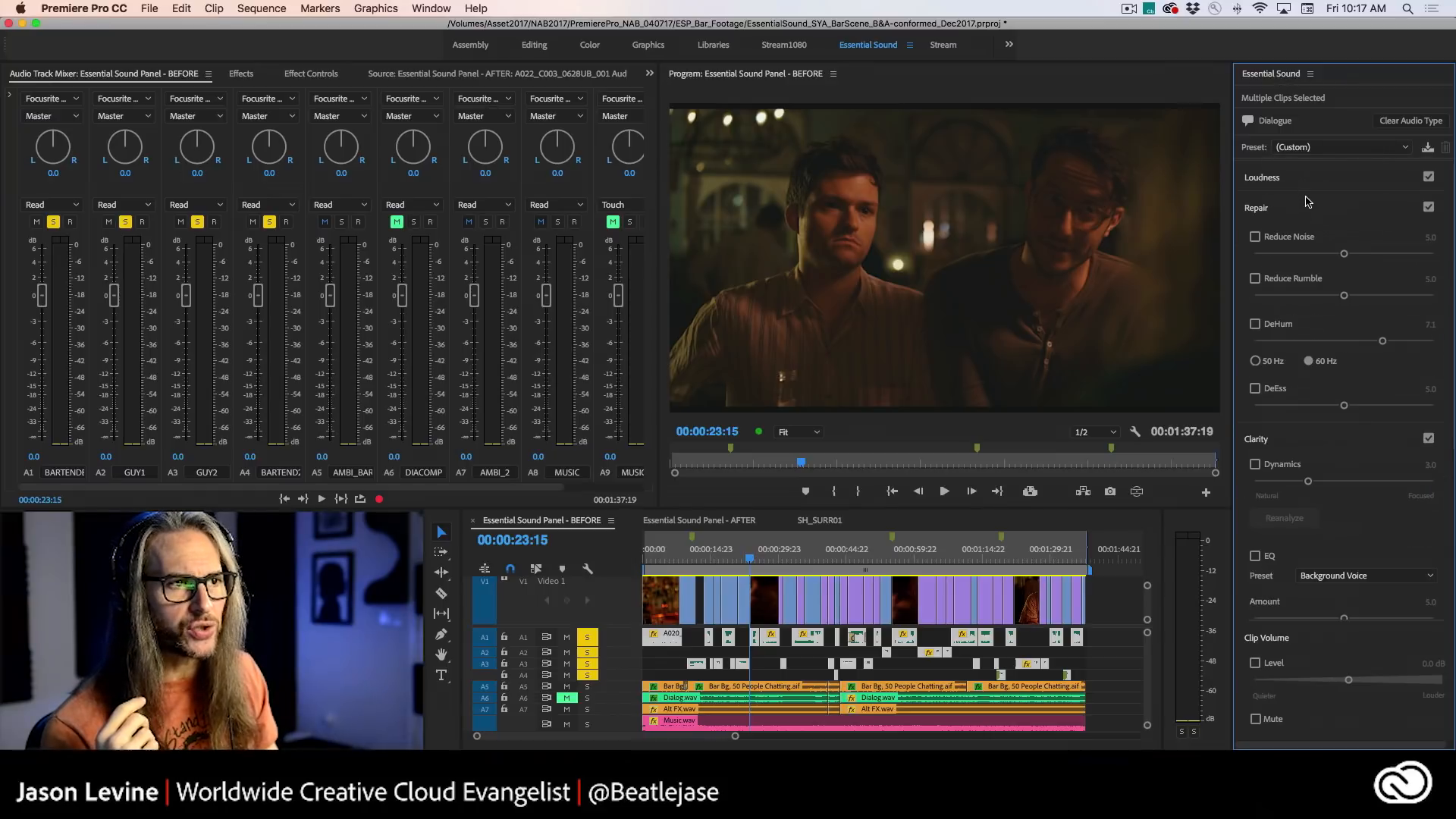
pyautogui.click(1308, 210)
pyautogui.click(1310, 238)
pyautogui.click(1310, 269)
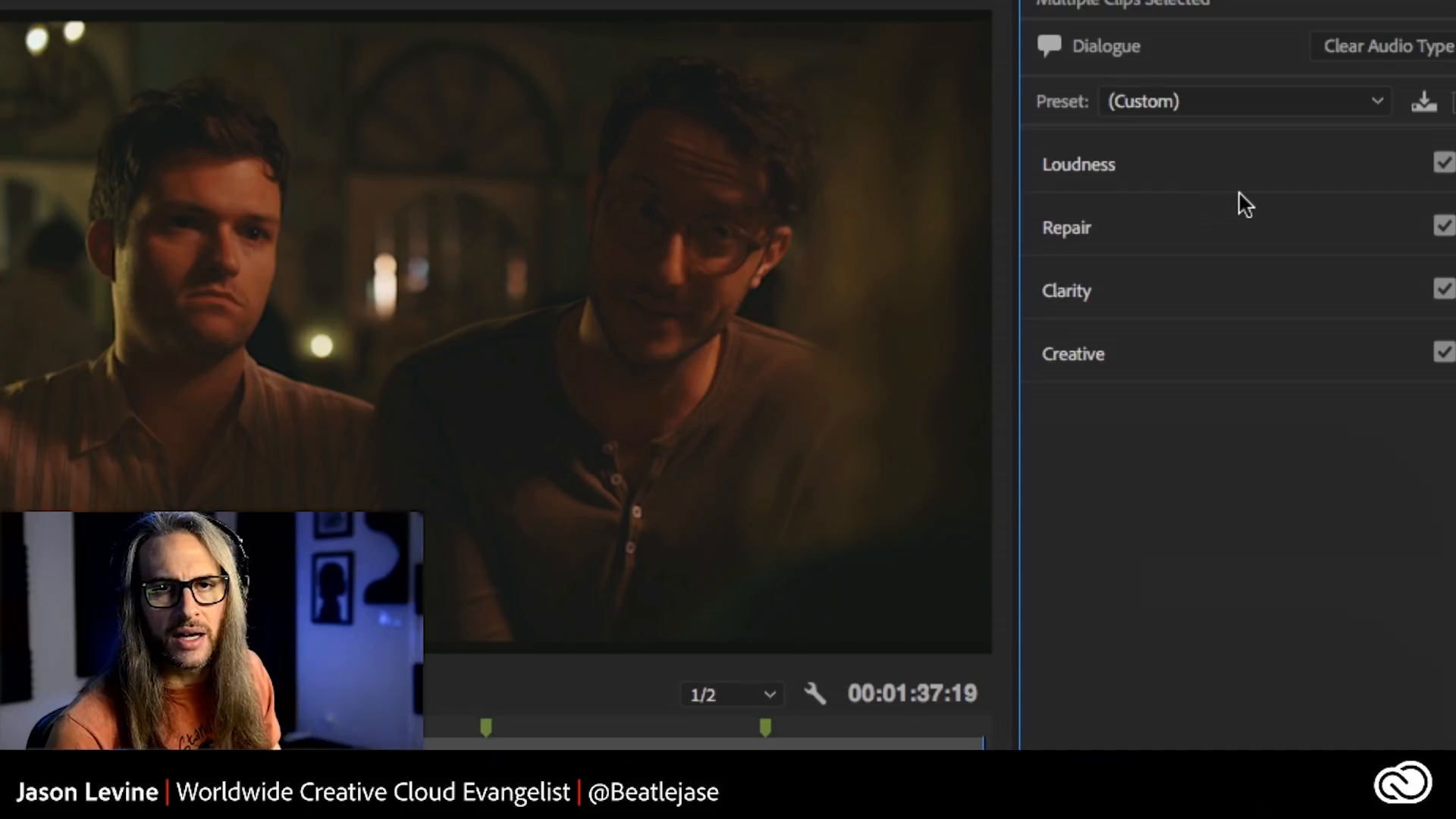
pyautogui.click(1144, 167)
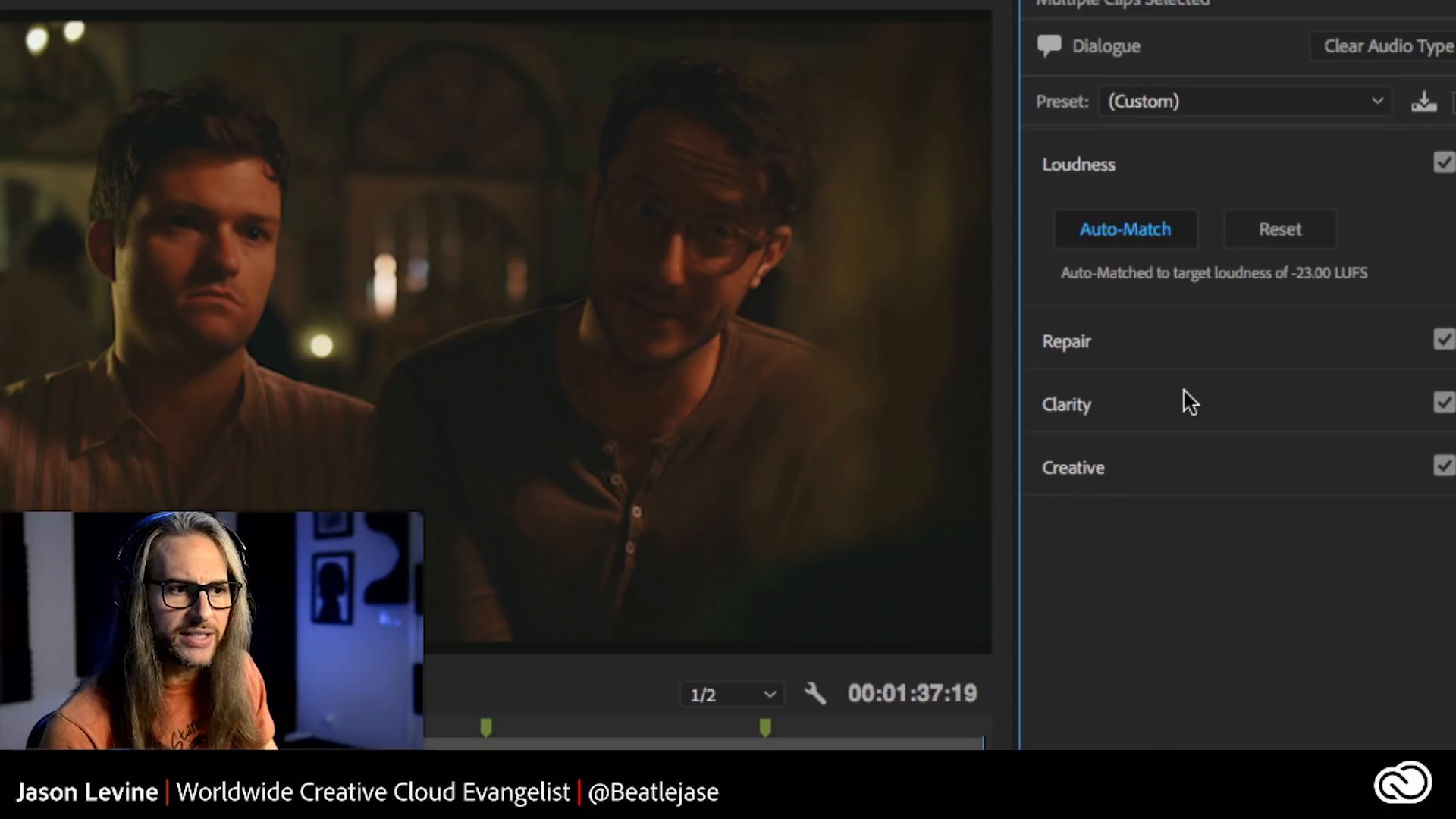
pyautogui.click(1201, 345)
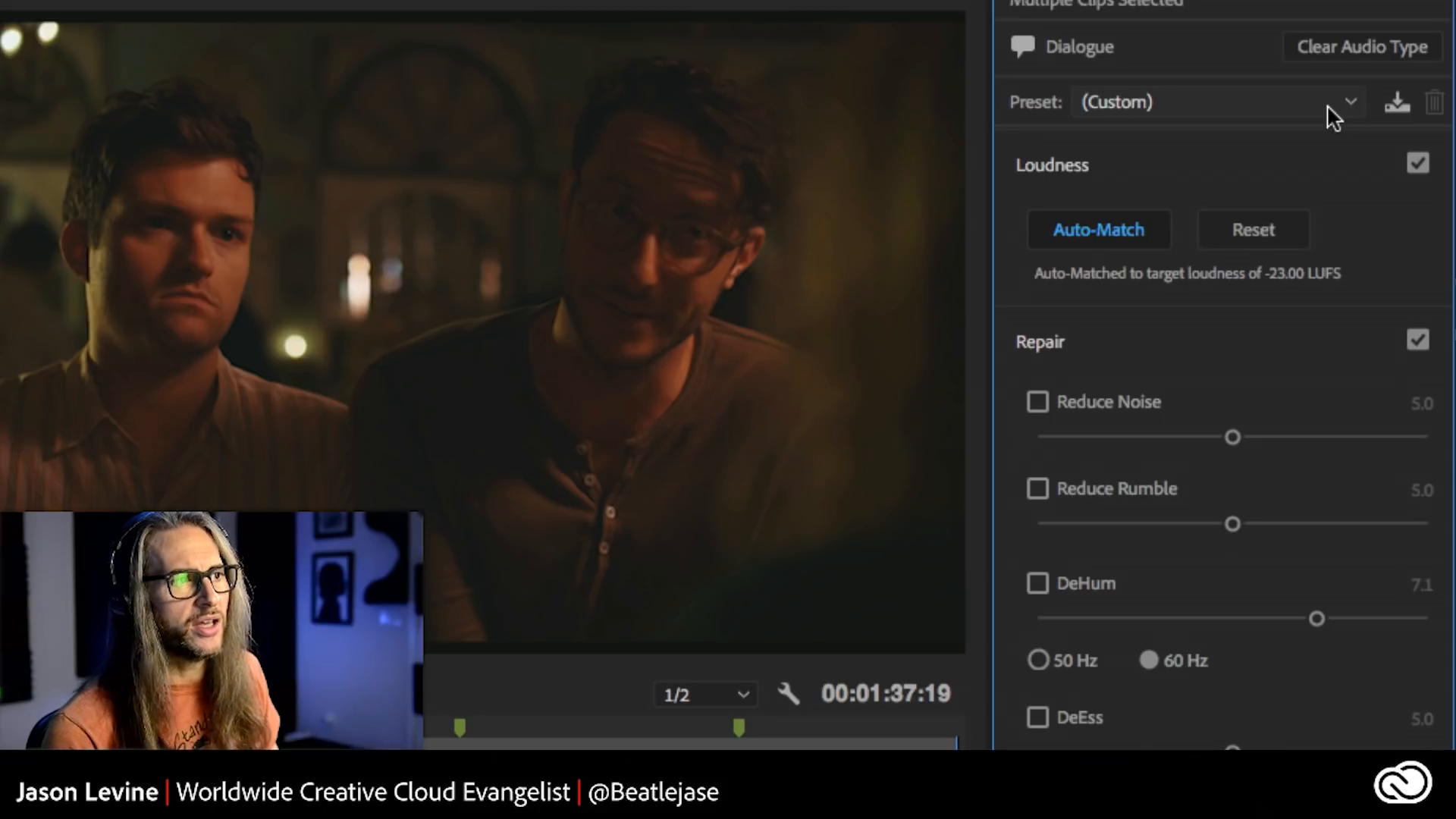
# - Examine the list of available Dialogue presets without choosing one
pyautogui.click(1332, 114)
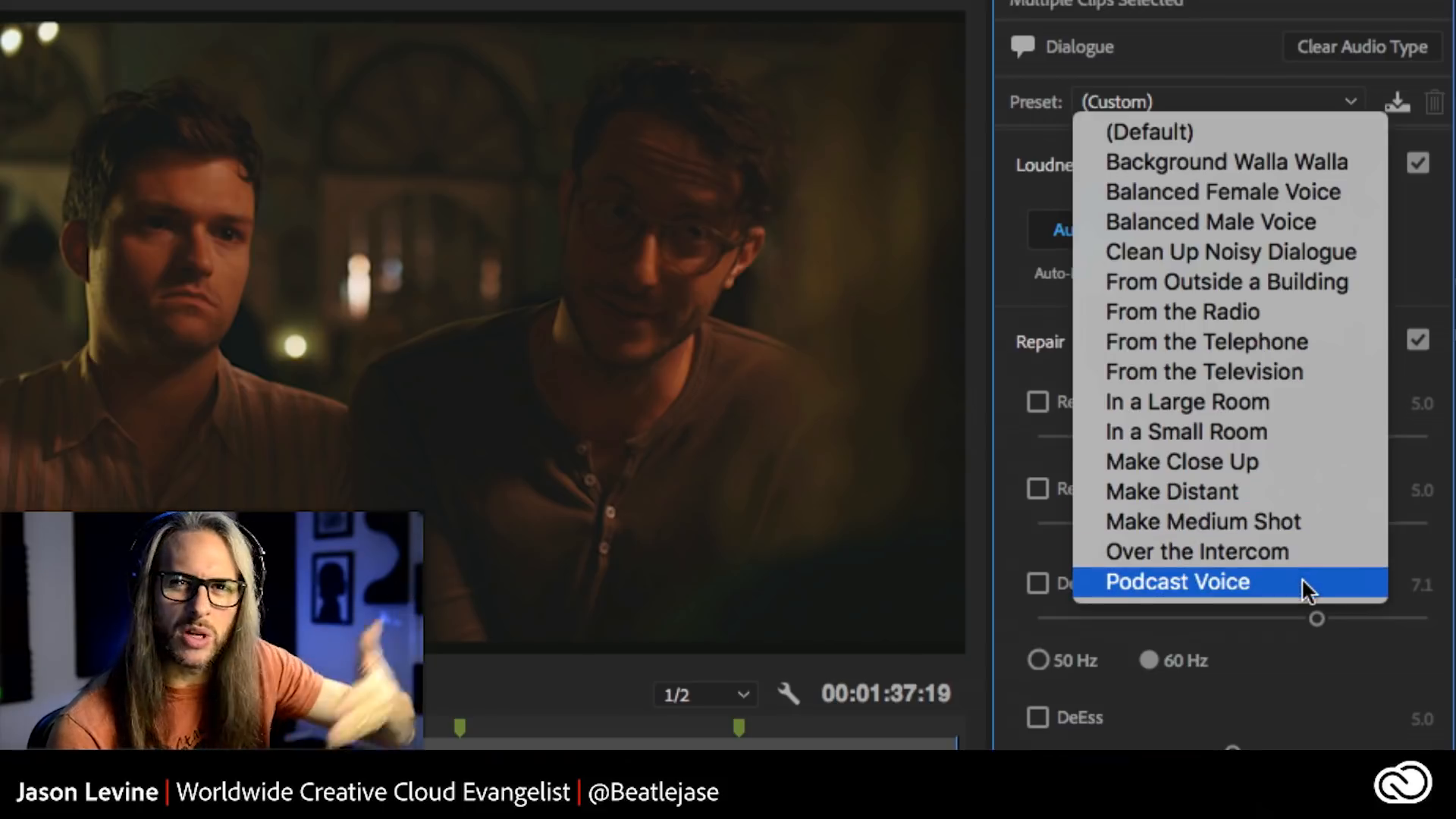
pyautogui.click(1217, 68)
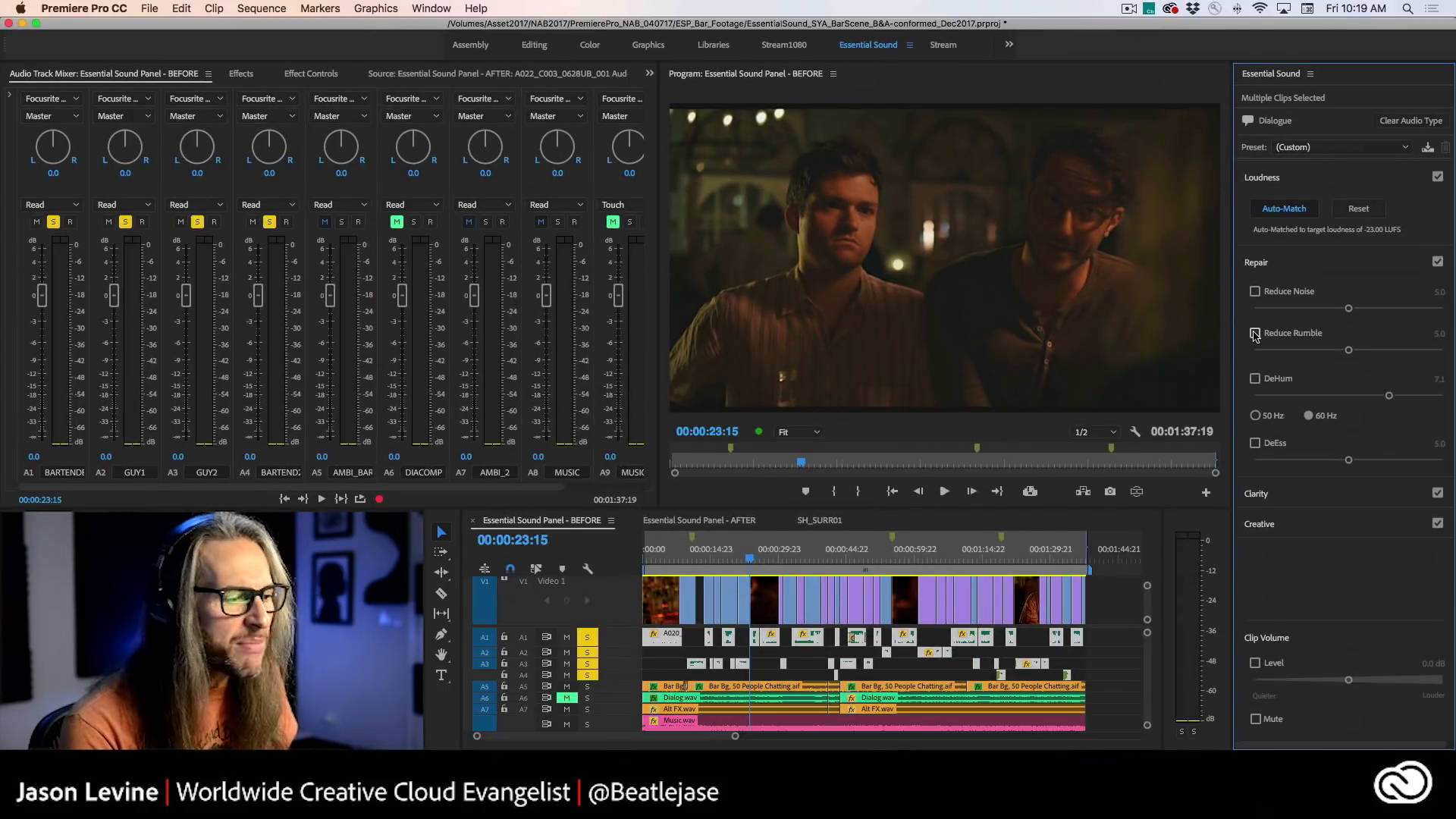
# - Enable Reduce Rumble on the dialogue clips at 6.7 and compare playback with the repair off and on
pyautogui.click(1254, 334)
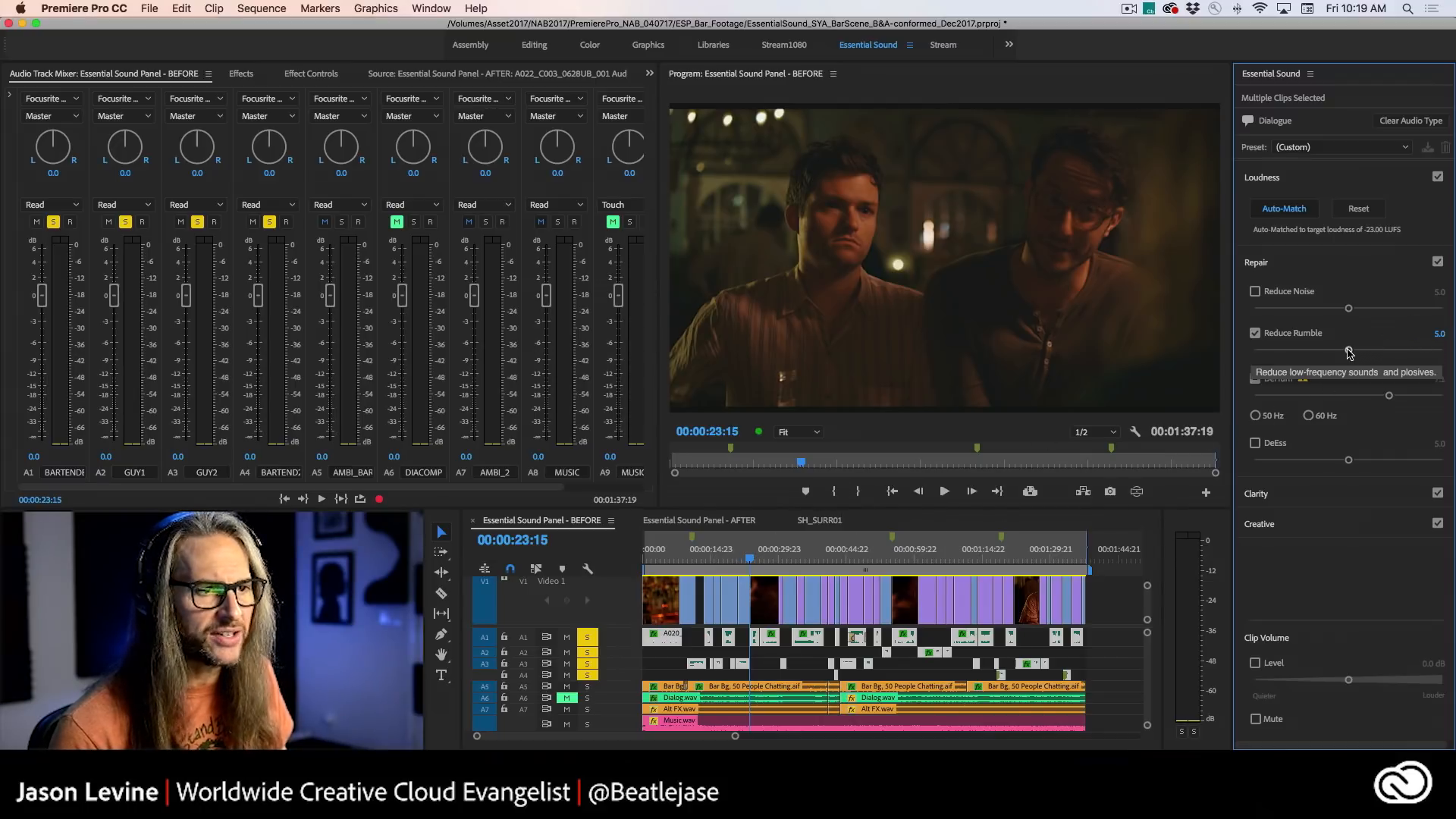
pyautogui.moveTo(1348, 351); pyautogui.dragTo(1377, 352)
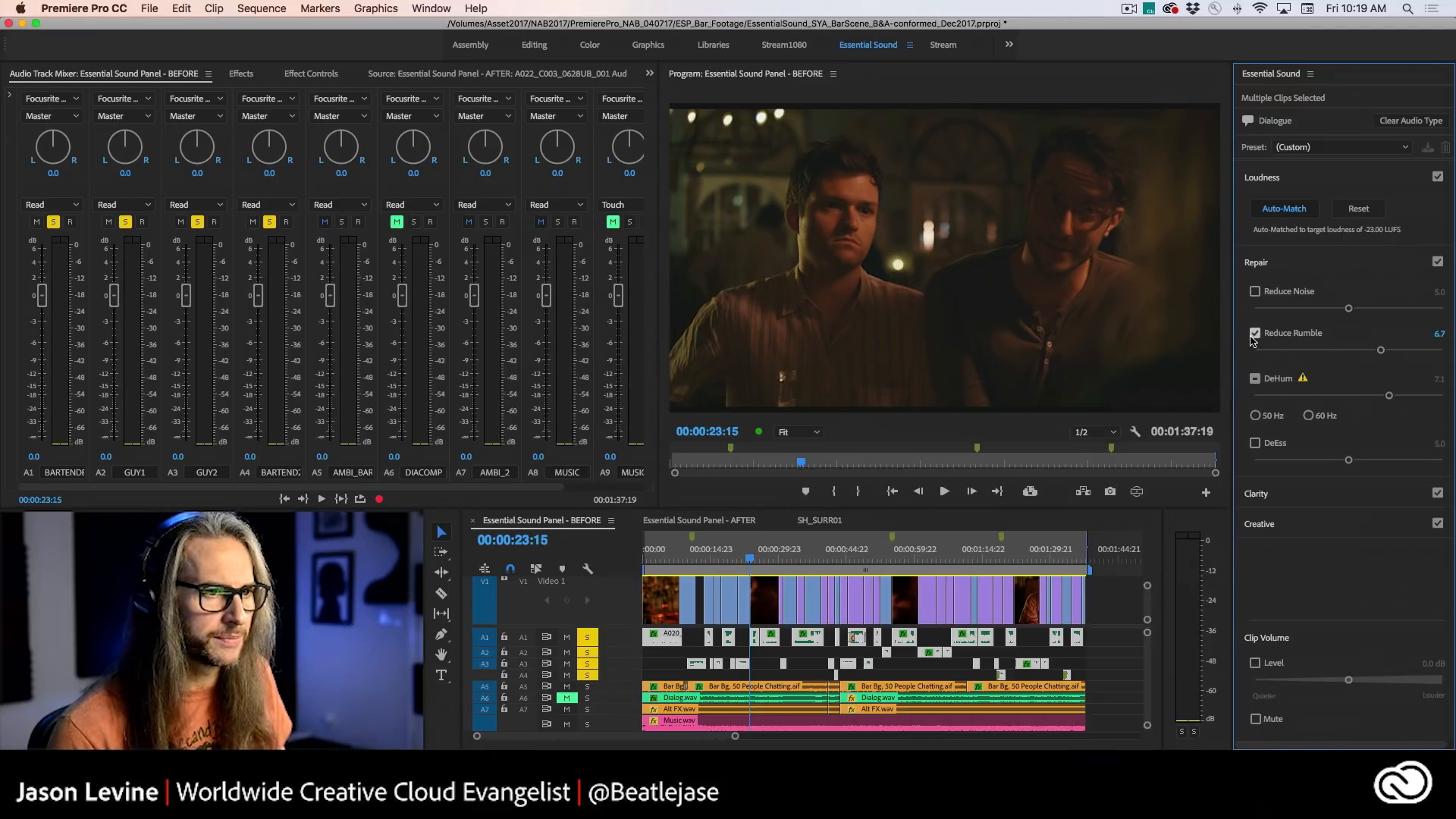
pyautogui.press('space')
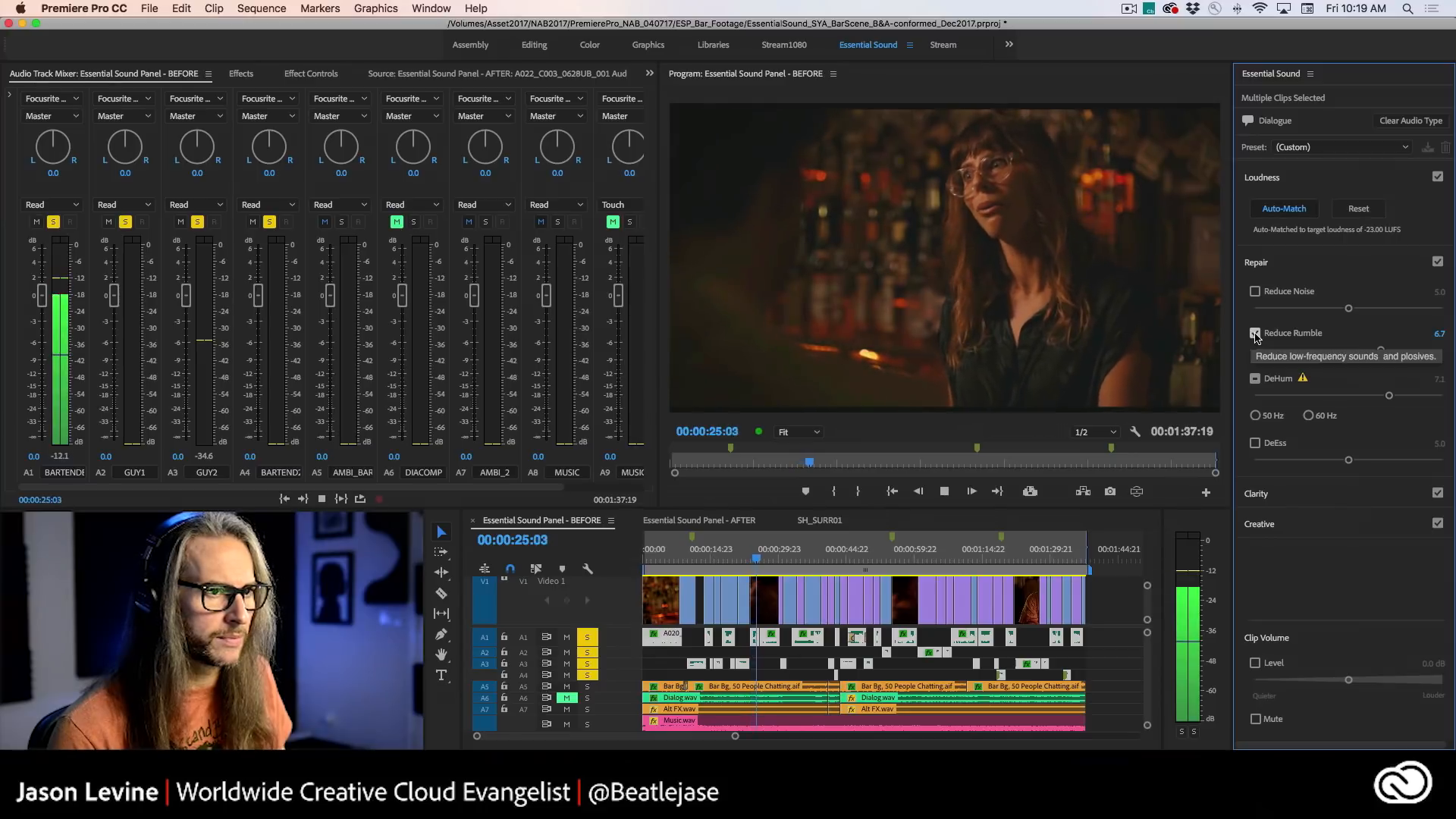
pyautogui.click(1255, 335)
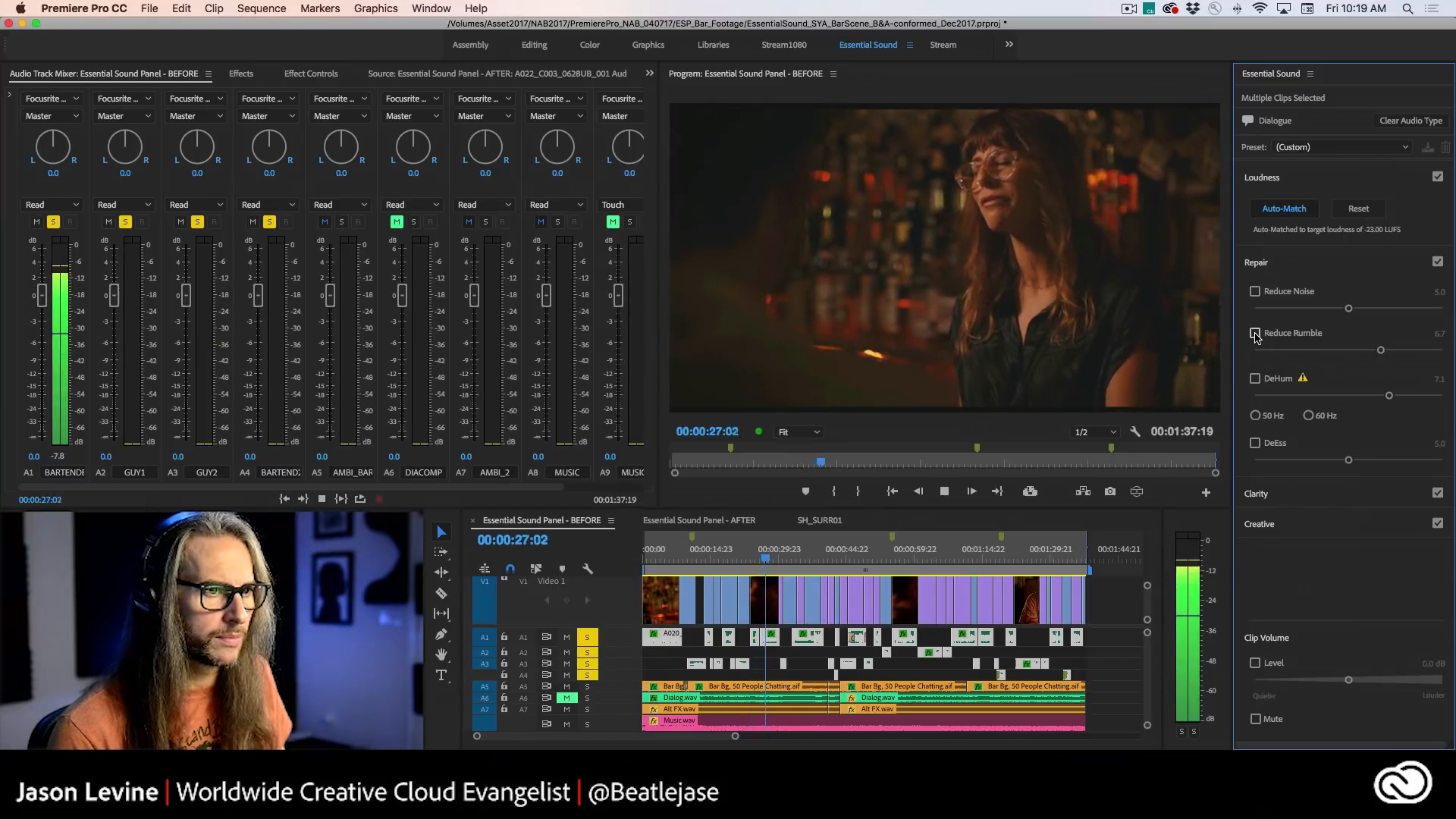
pyautogui.click(1254, 335)
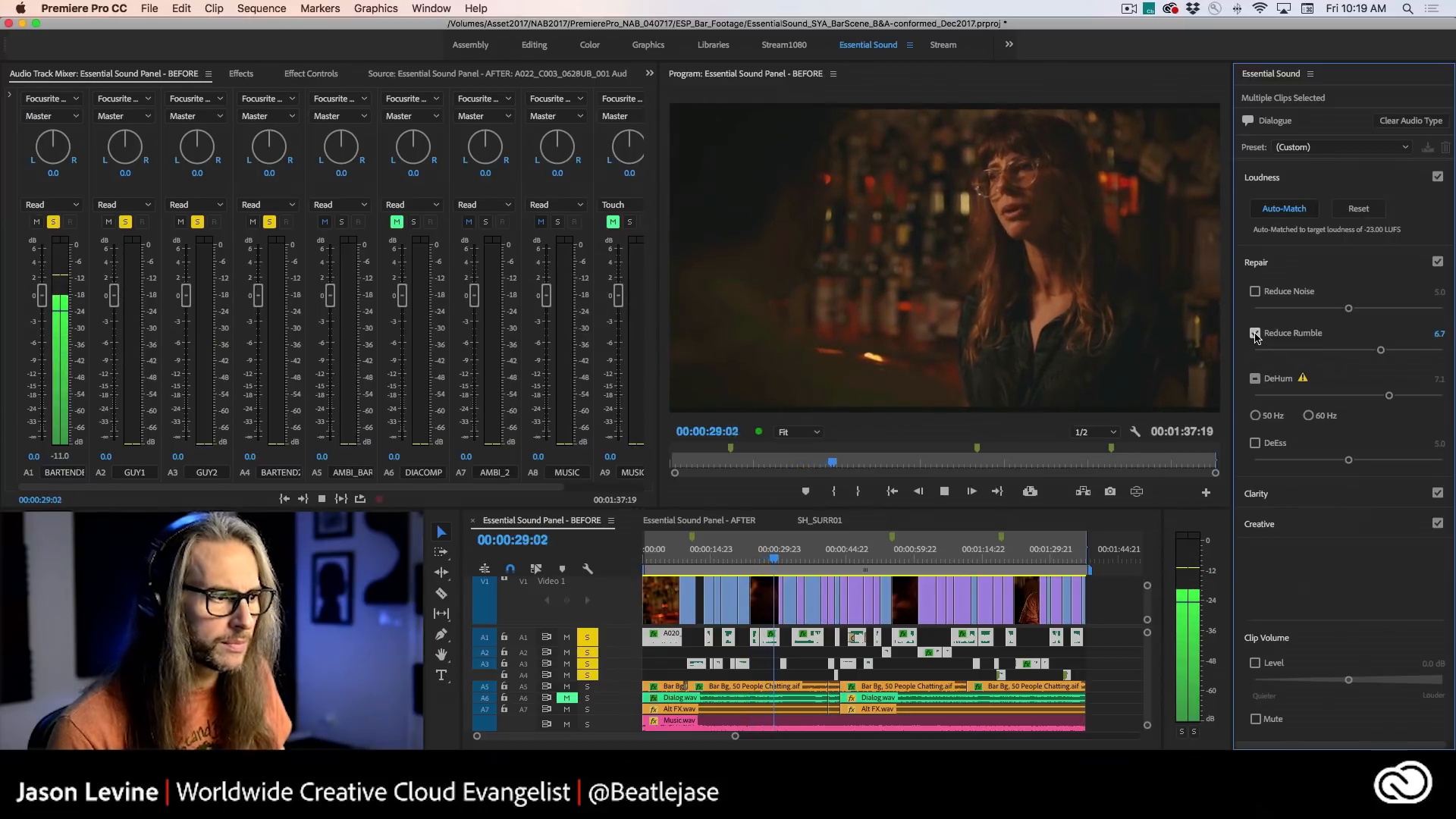
# - Play the dialogue from about 00:00:30 with Reduce Rumble switched off and back on, and return the playhead to 00:00:33:14
pyautogui.click(792, 559)
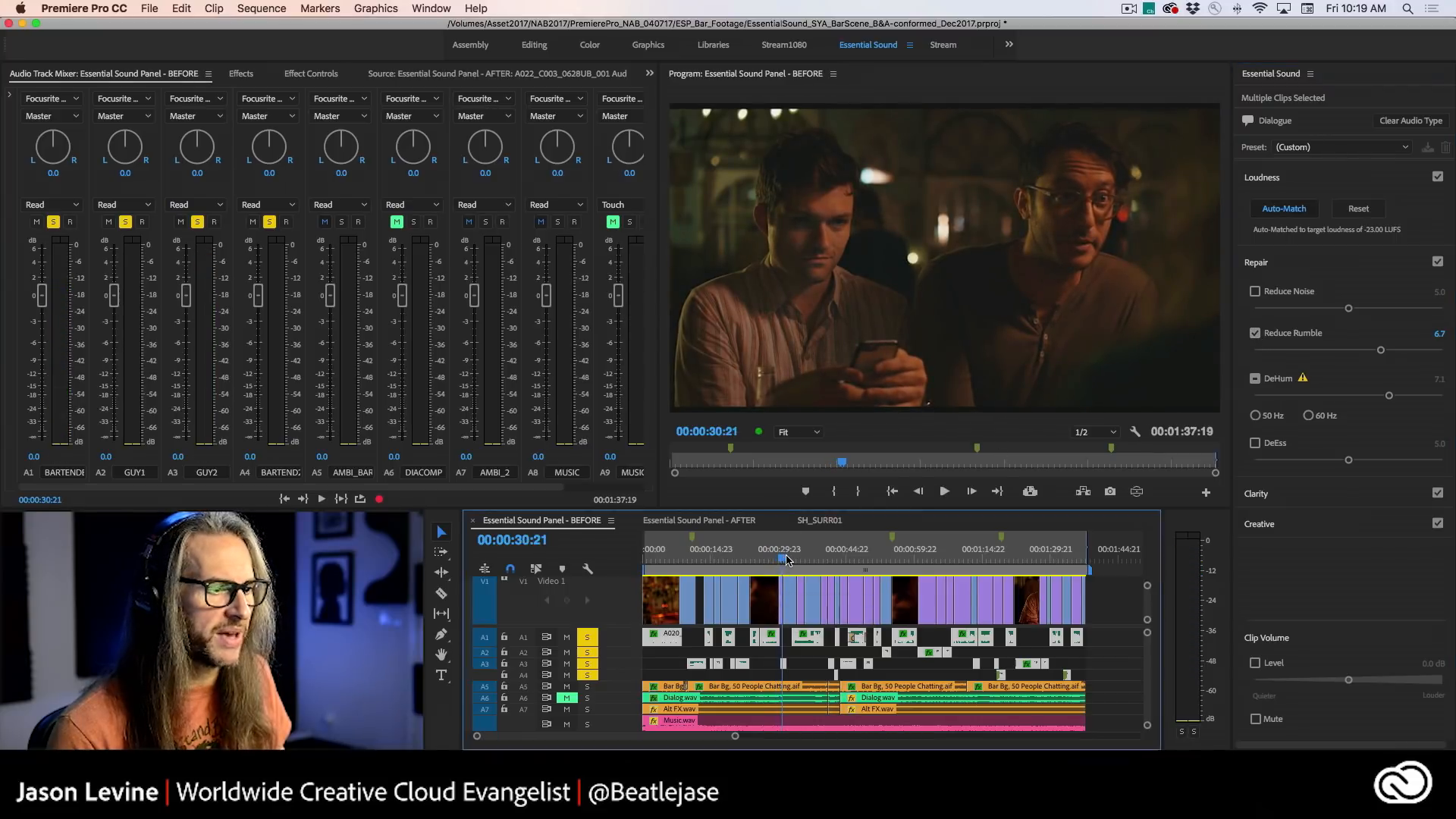
pyautogui.click(1255, 335)
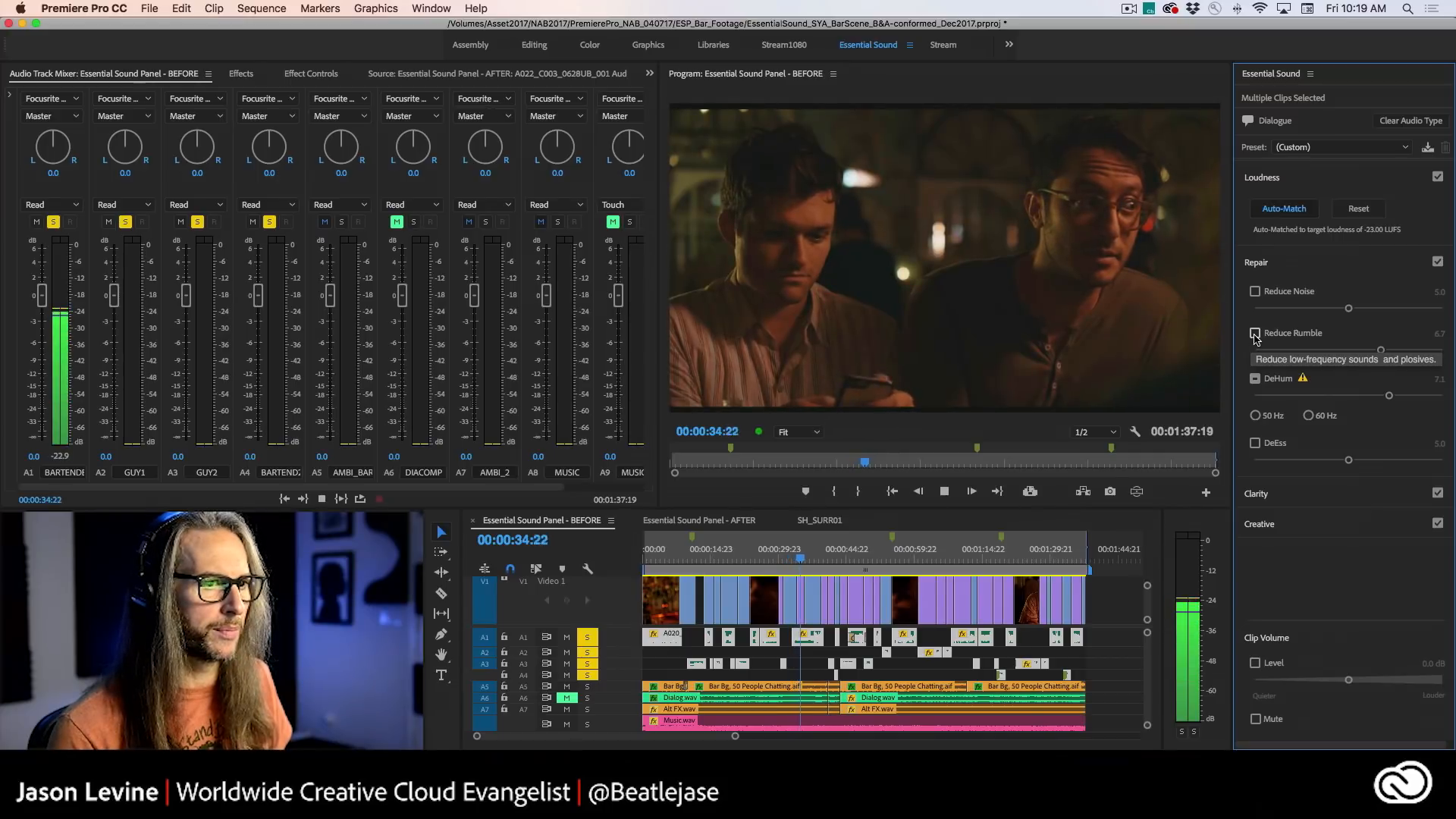
pyautogui.click(1255, 334)
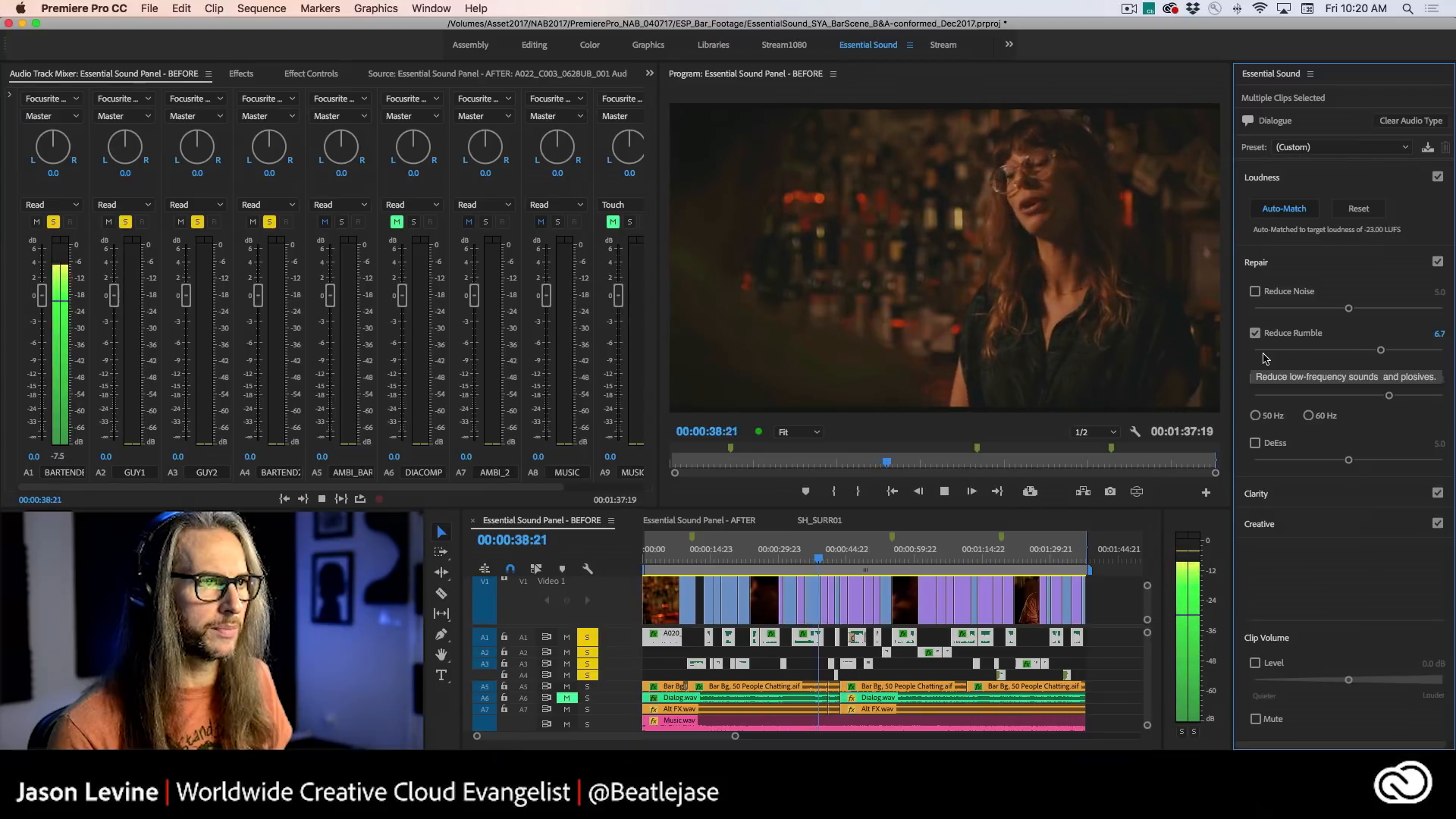
pyautogui.click(814, 557)
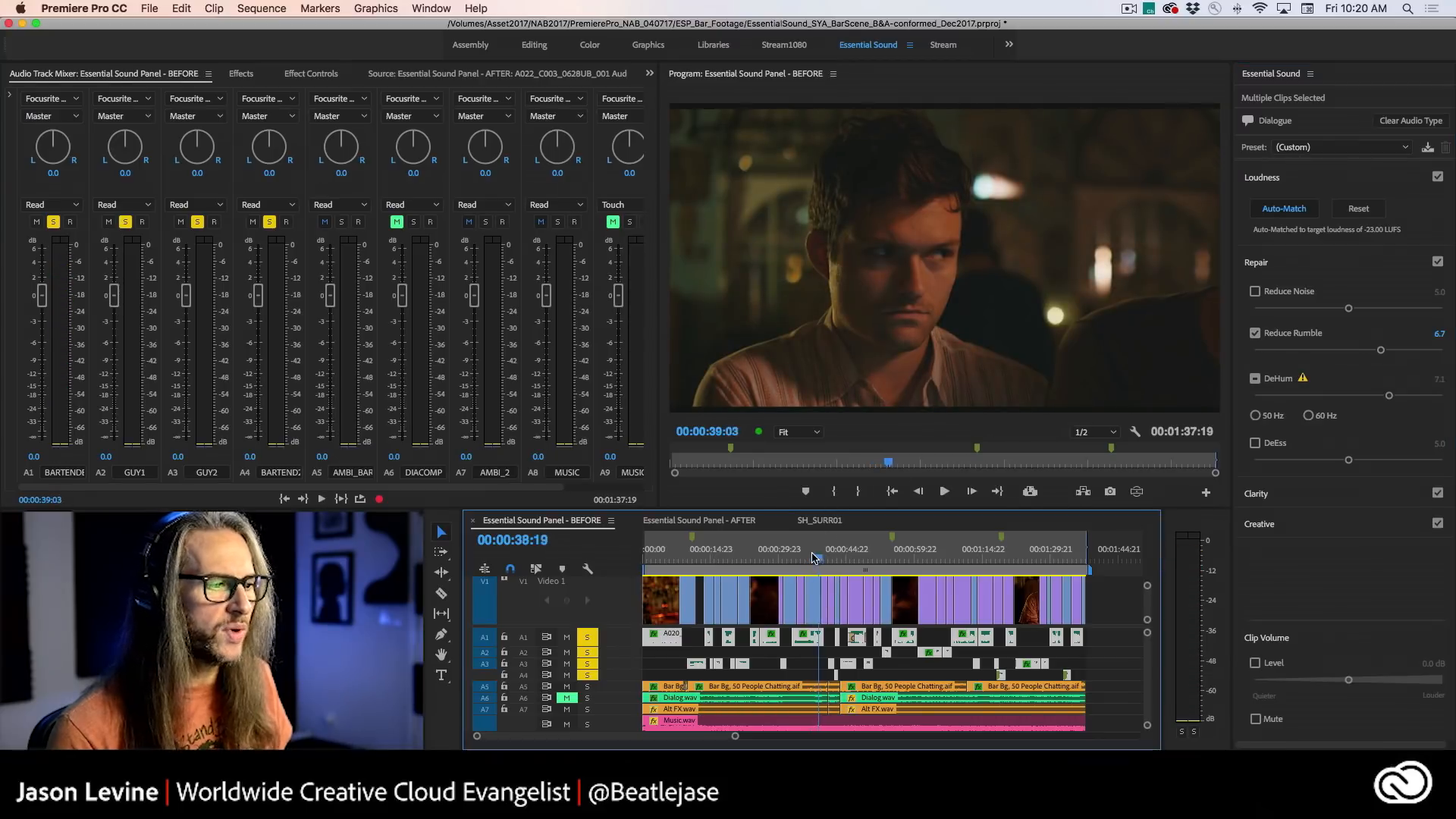
pyautogui.moveTo(813, 557); pyautogui.dragTo(794, 558)
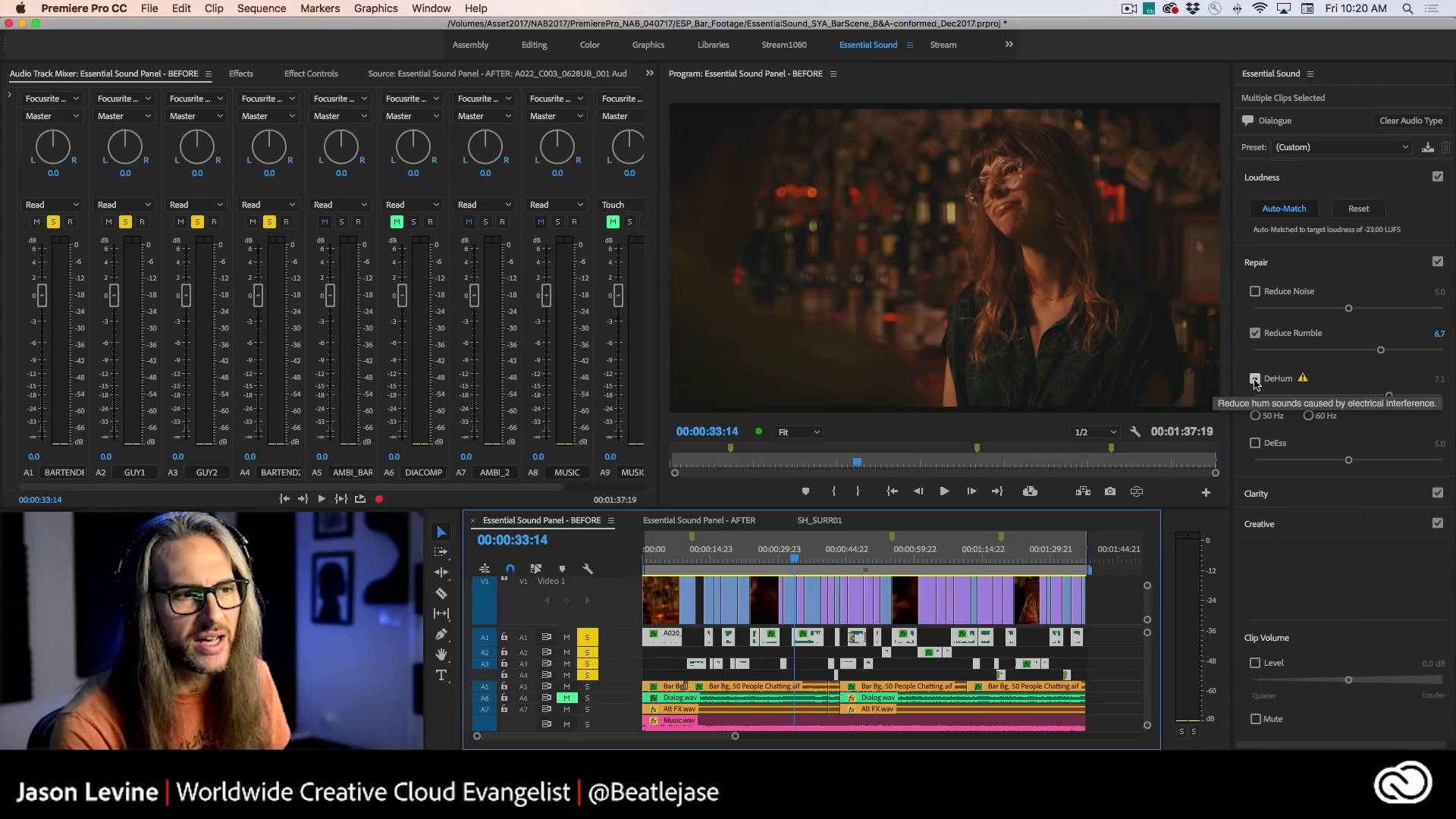
# - Enable DeHum on the dialogue clips at 60 Hz with an amount of 3.9
pyautogui.click(1307, 416)
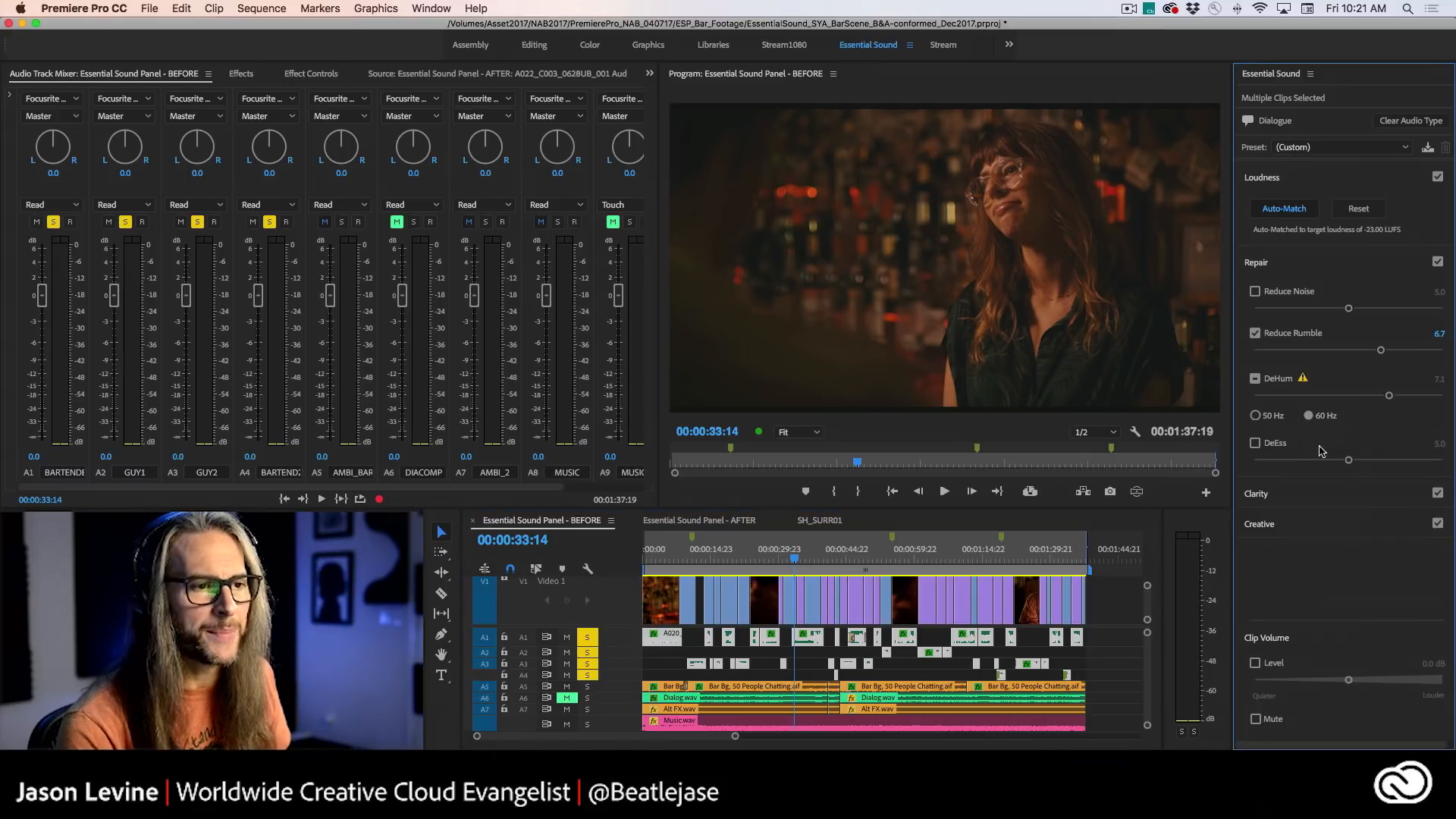
pyautogui.click(1256, 378)
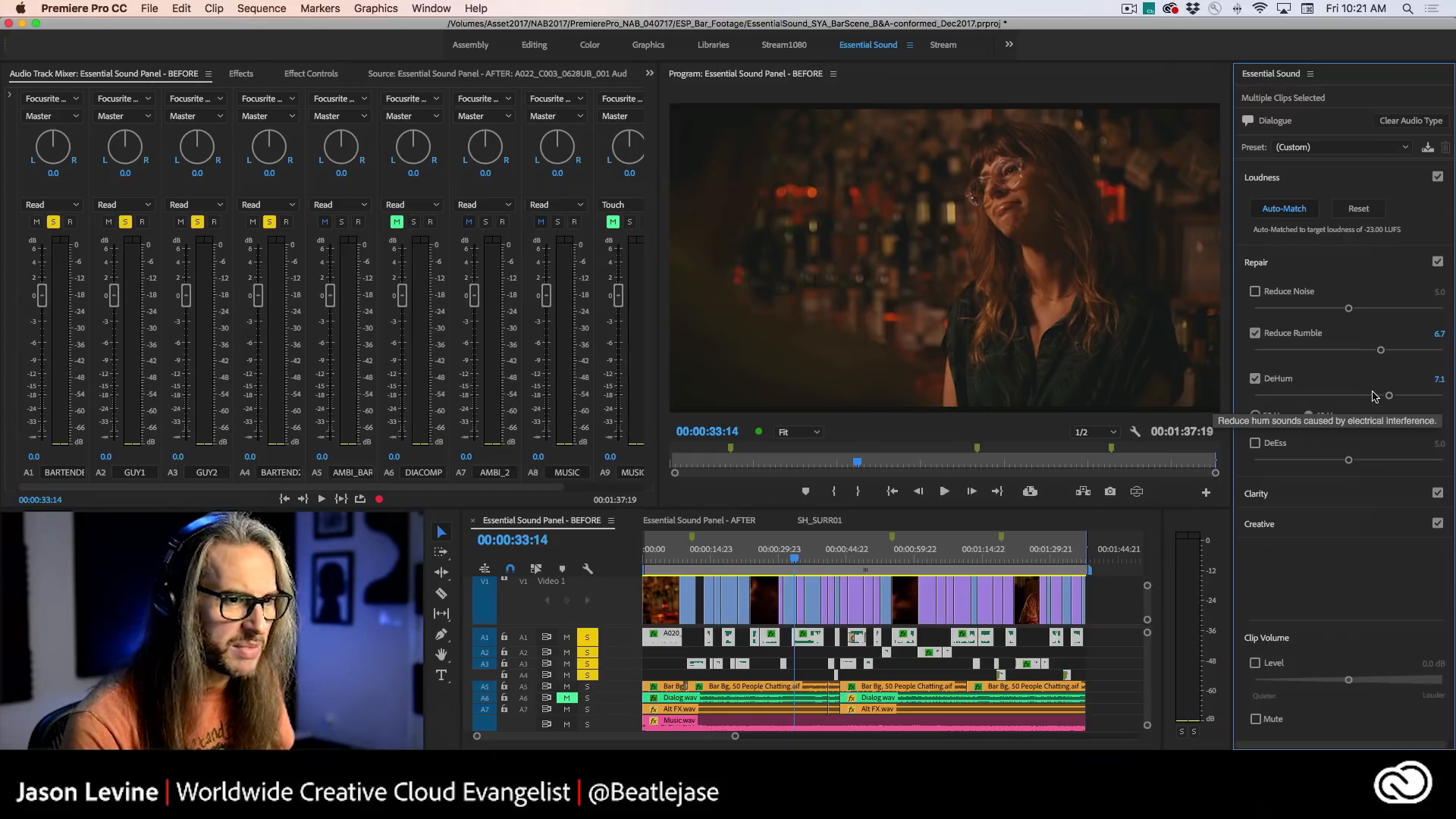
pyautogui.moveTo(1388, 395); pyautogui.dragTo(1323, 400)
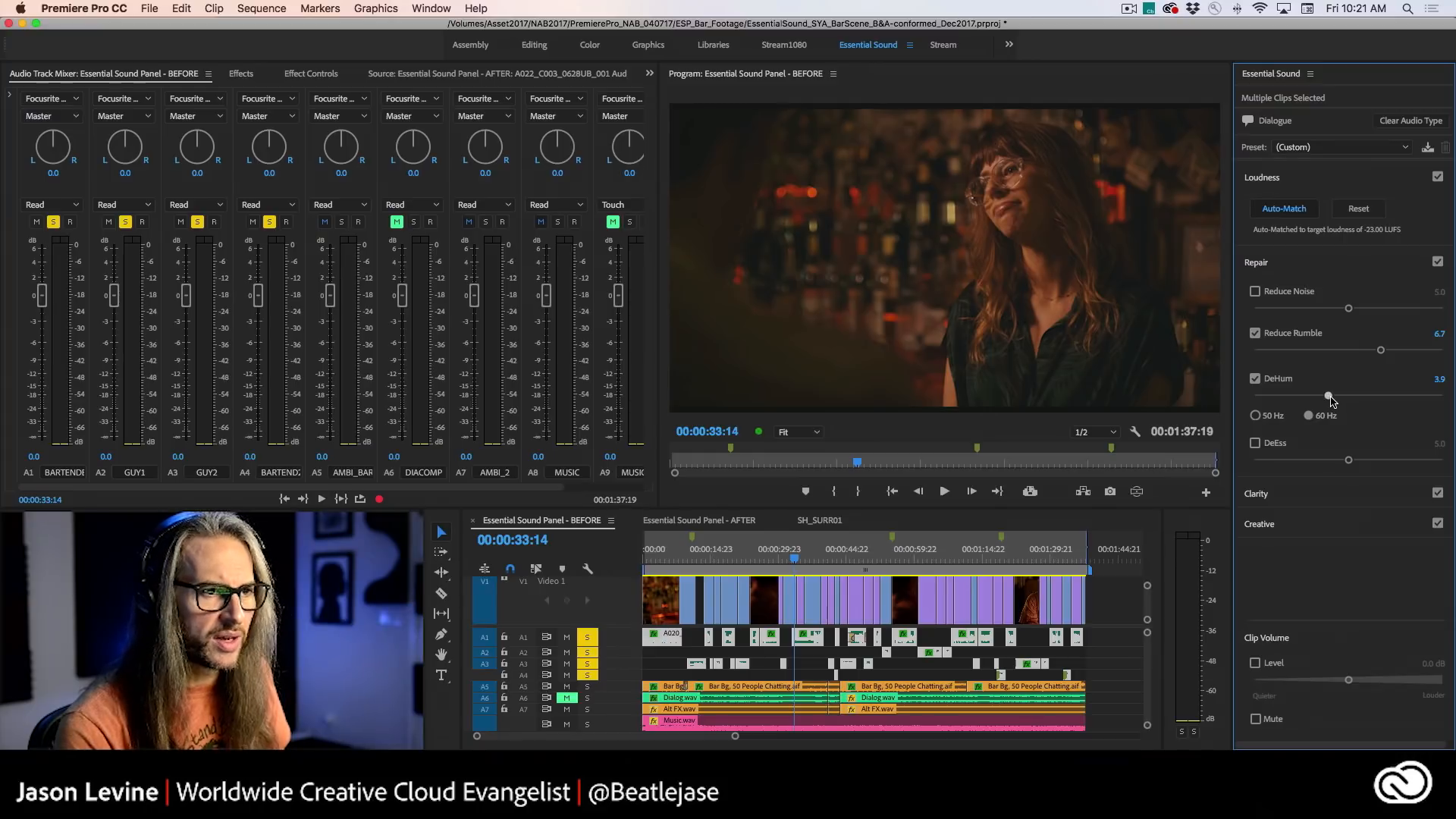
pyautogui.moveTo(1332, 400); pyautogui.dragTo(1330, 399)
# - Play the dialogue from about 00:00:33 without DeHum, and switch DeHum back on during playback to compare
pyautogui.click(1254, 378)
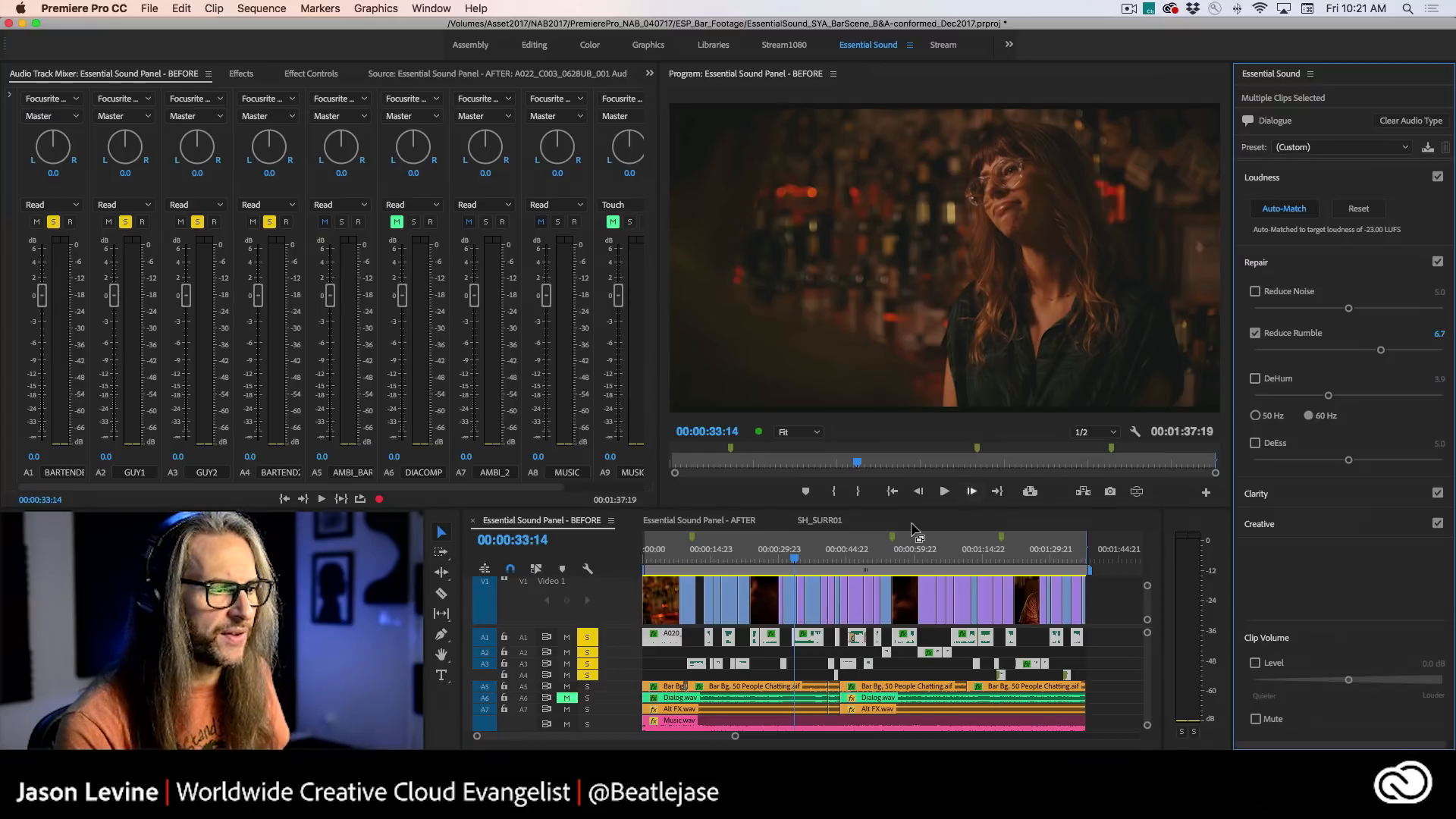
pyautogui.click(792, 560)
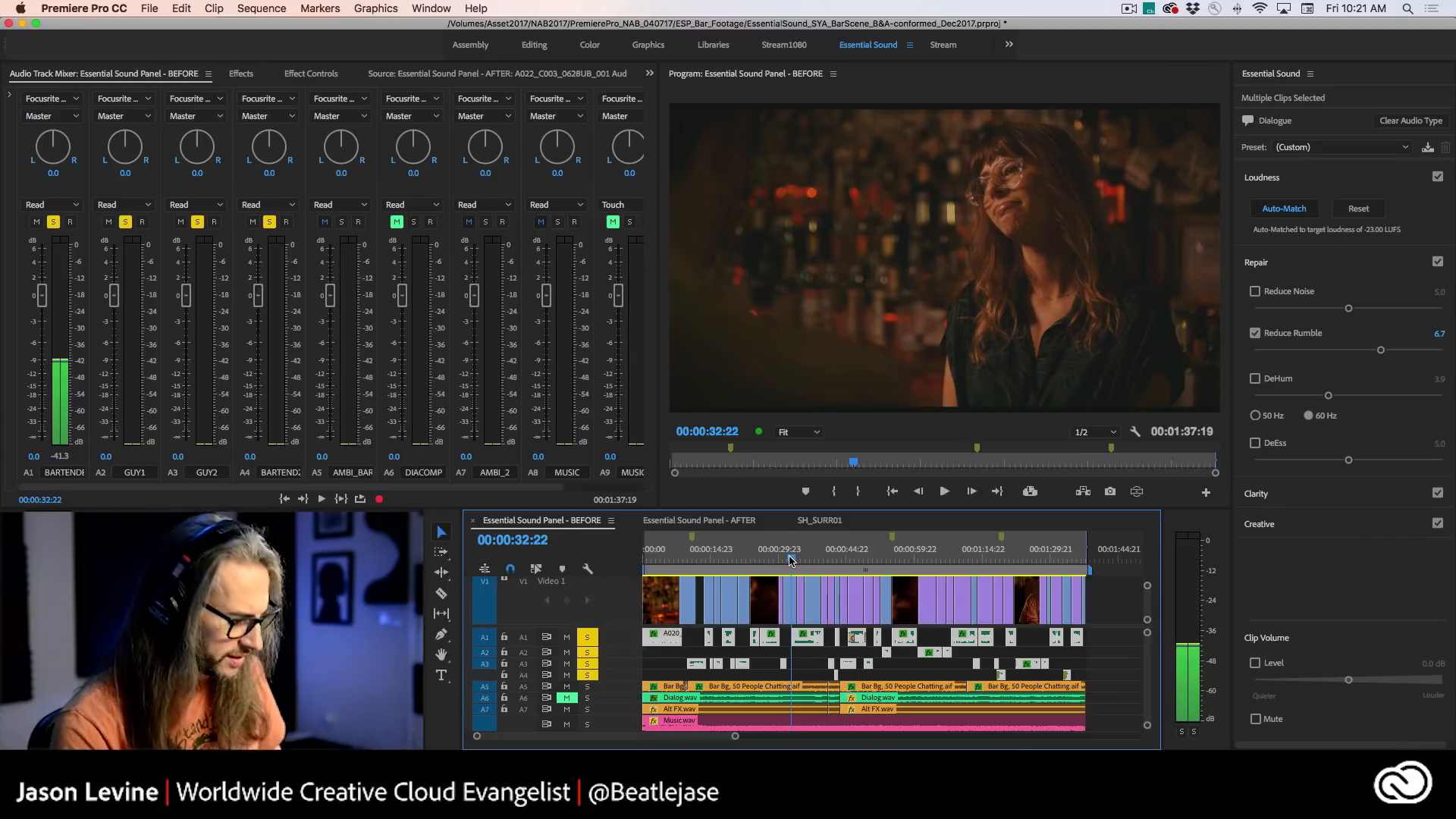
pyautogui.press('space')
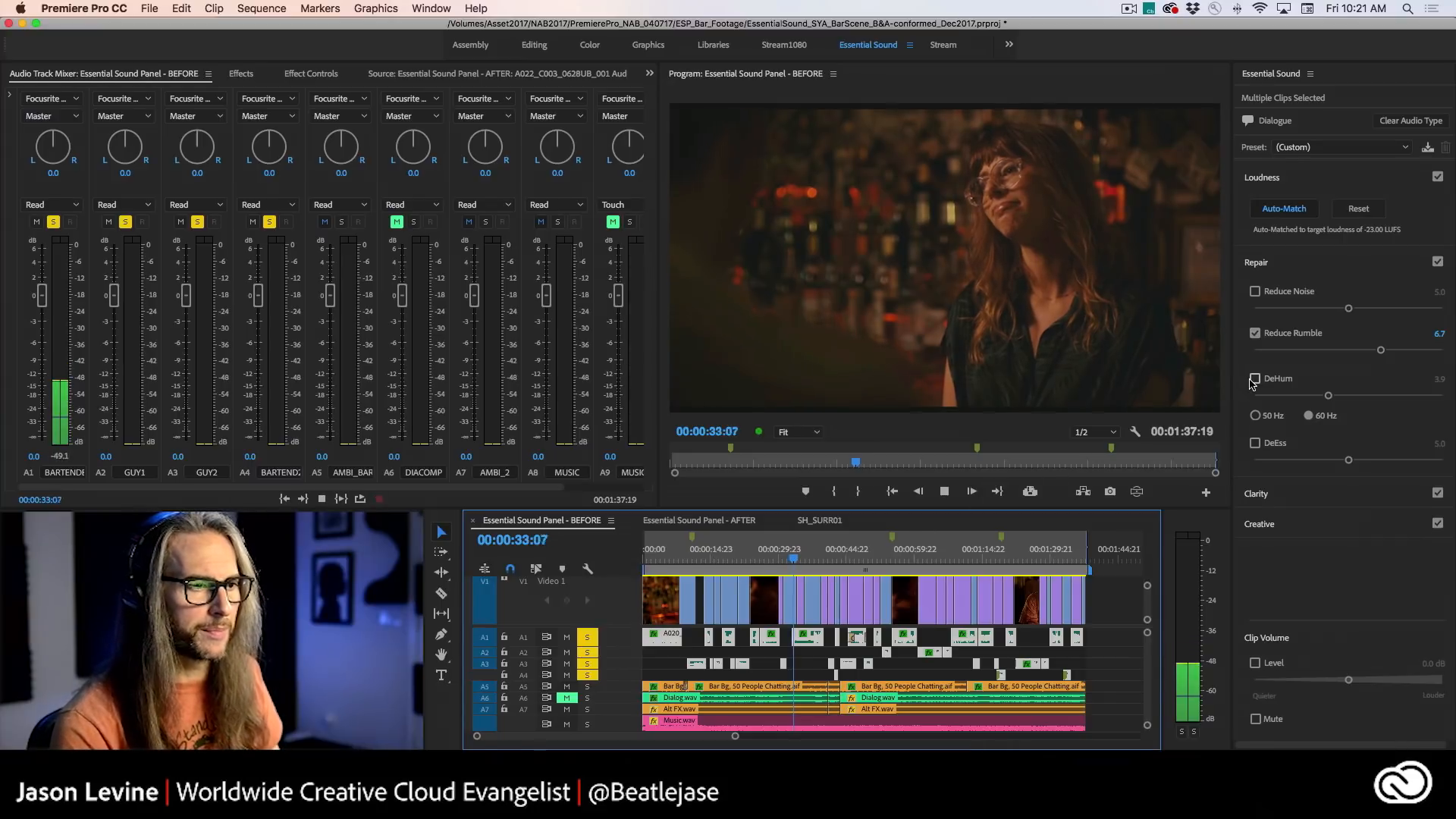
pyautogui.click(1254, 378)
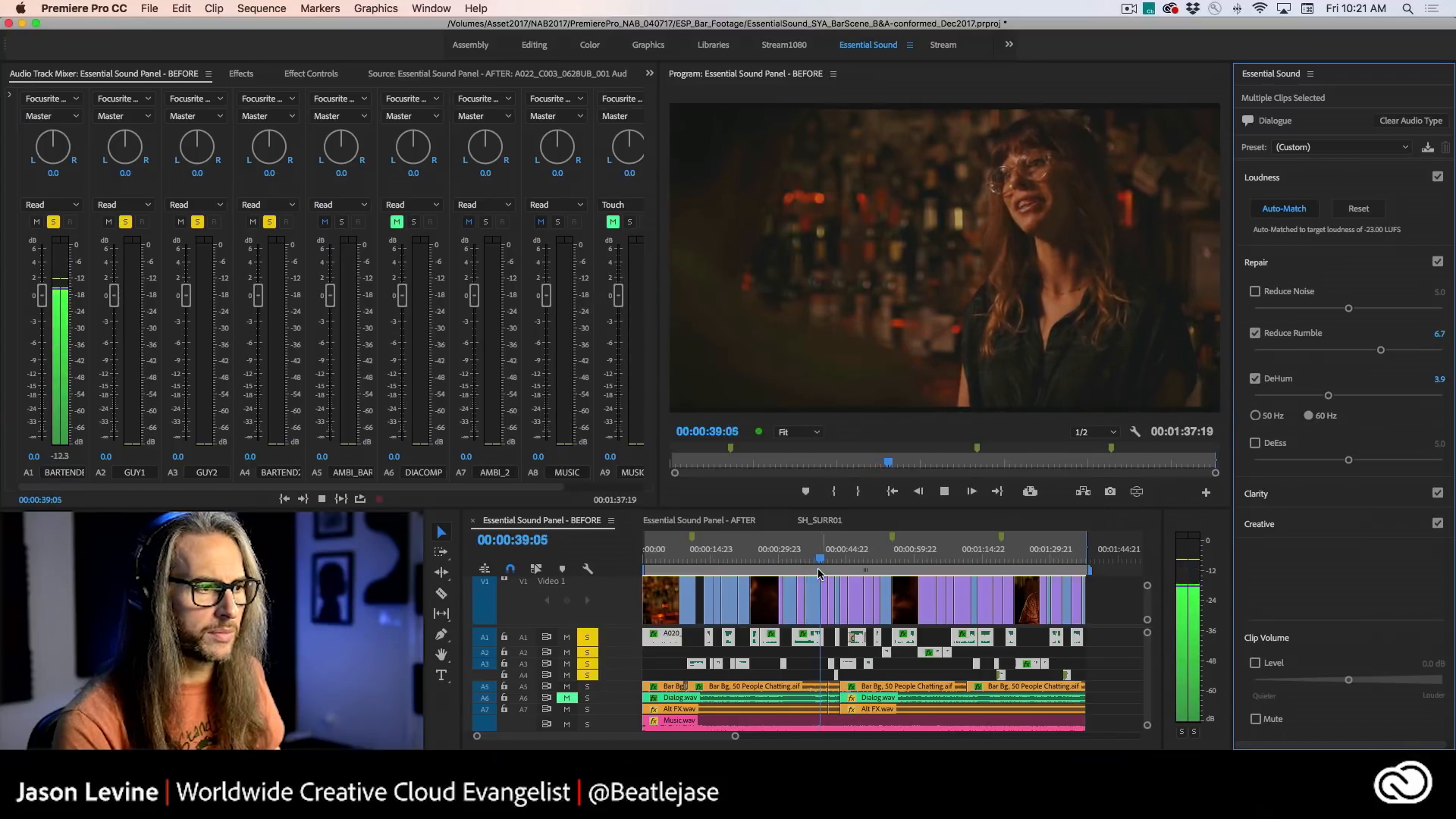
# - Play the bartender's dialogue from 00:00:25:14 with DeHum switched off
pyautogui.click(758, 558)
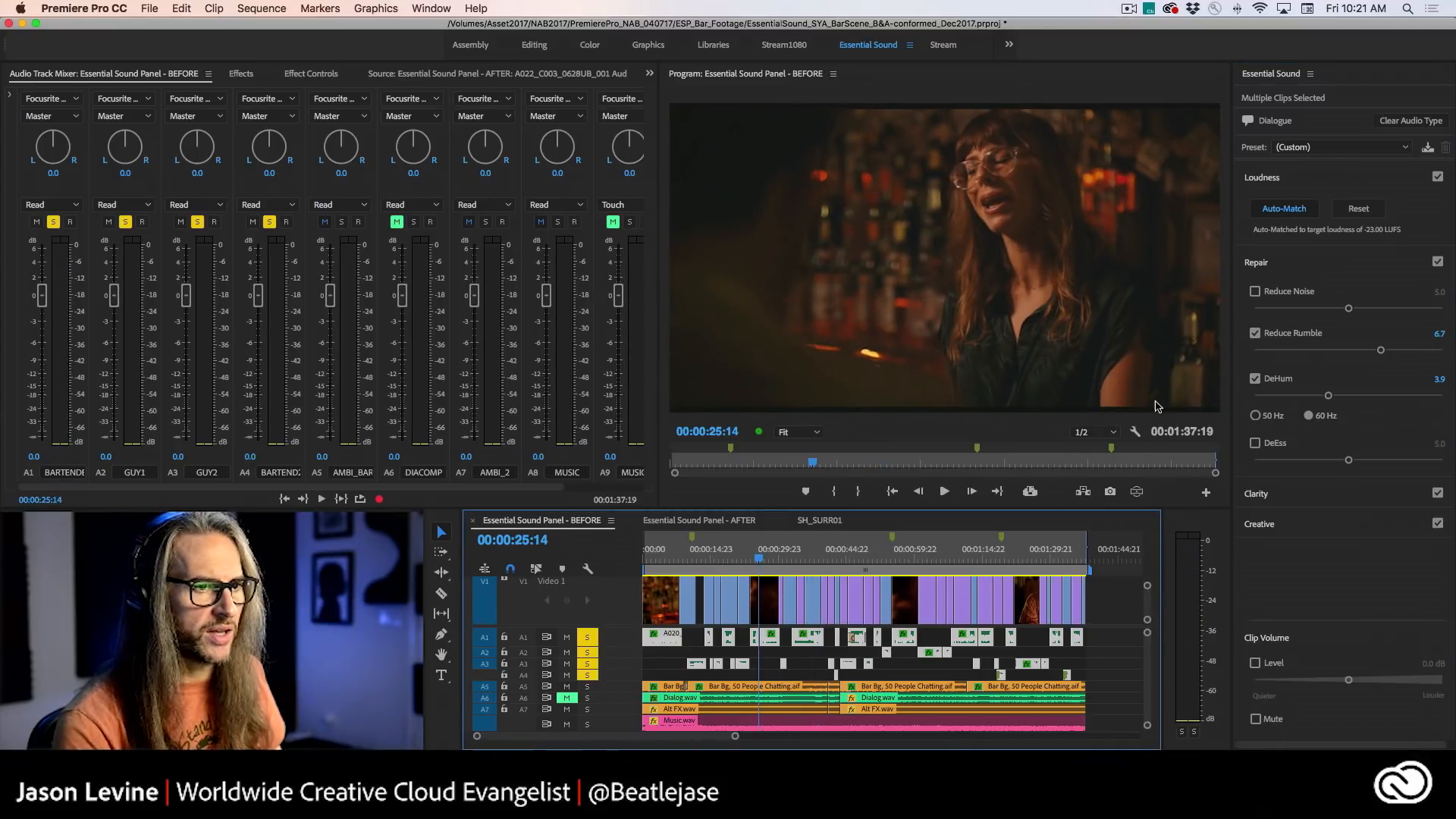
pyautogui.click(1255, 378)
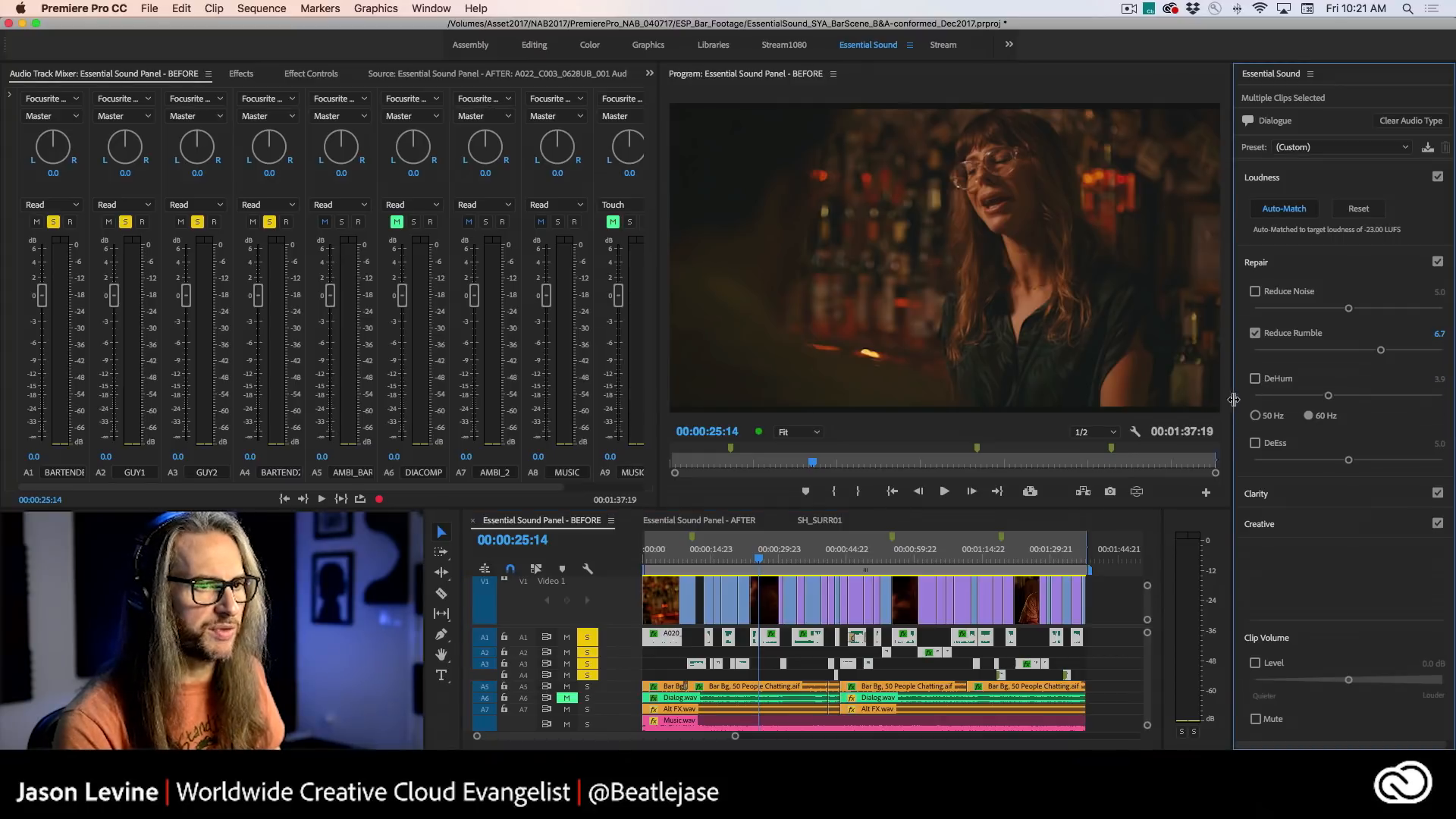
pyautogui.press('space')
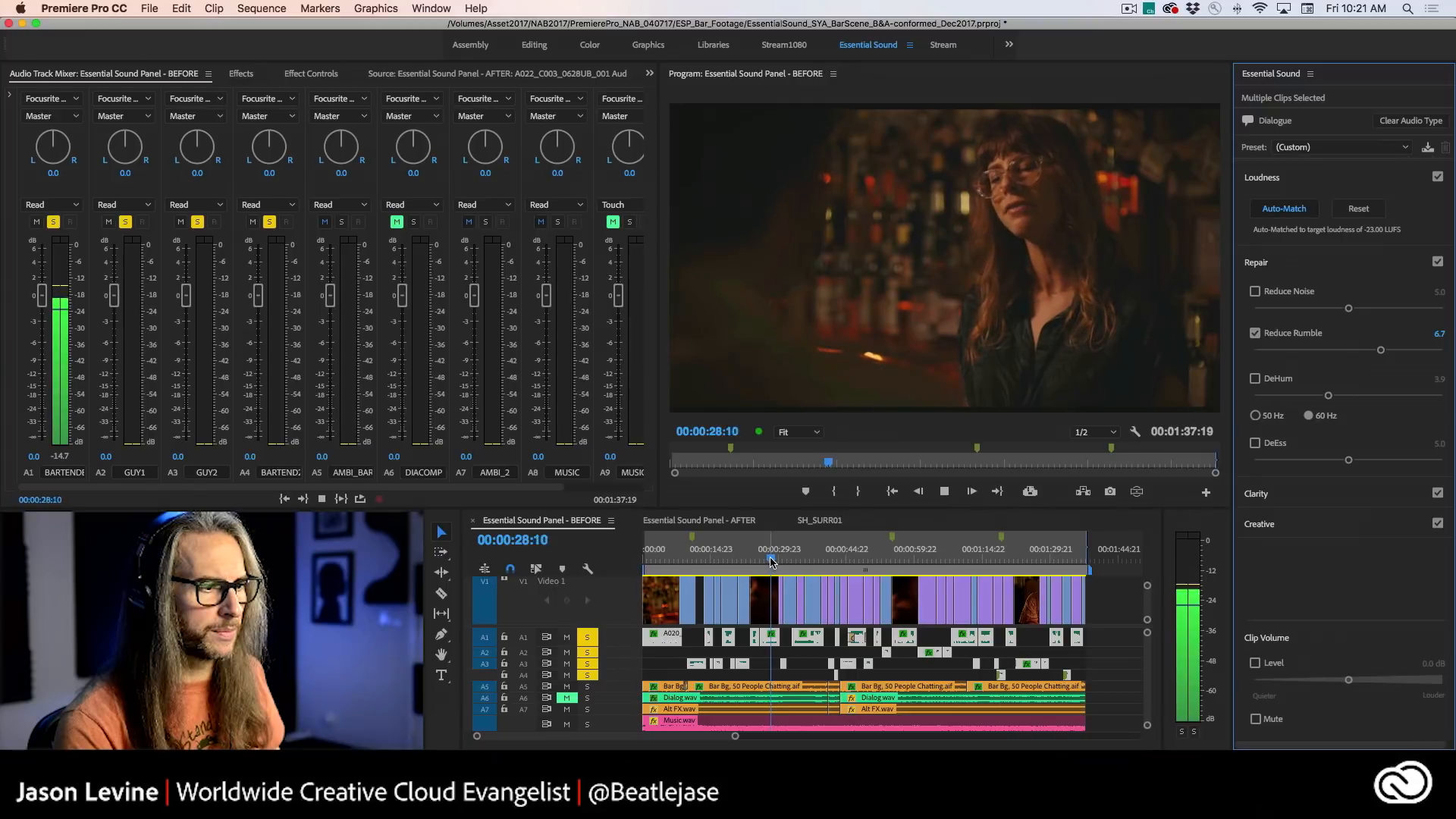
pyautogui.press('space')
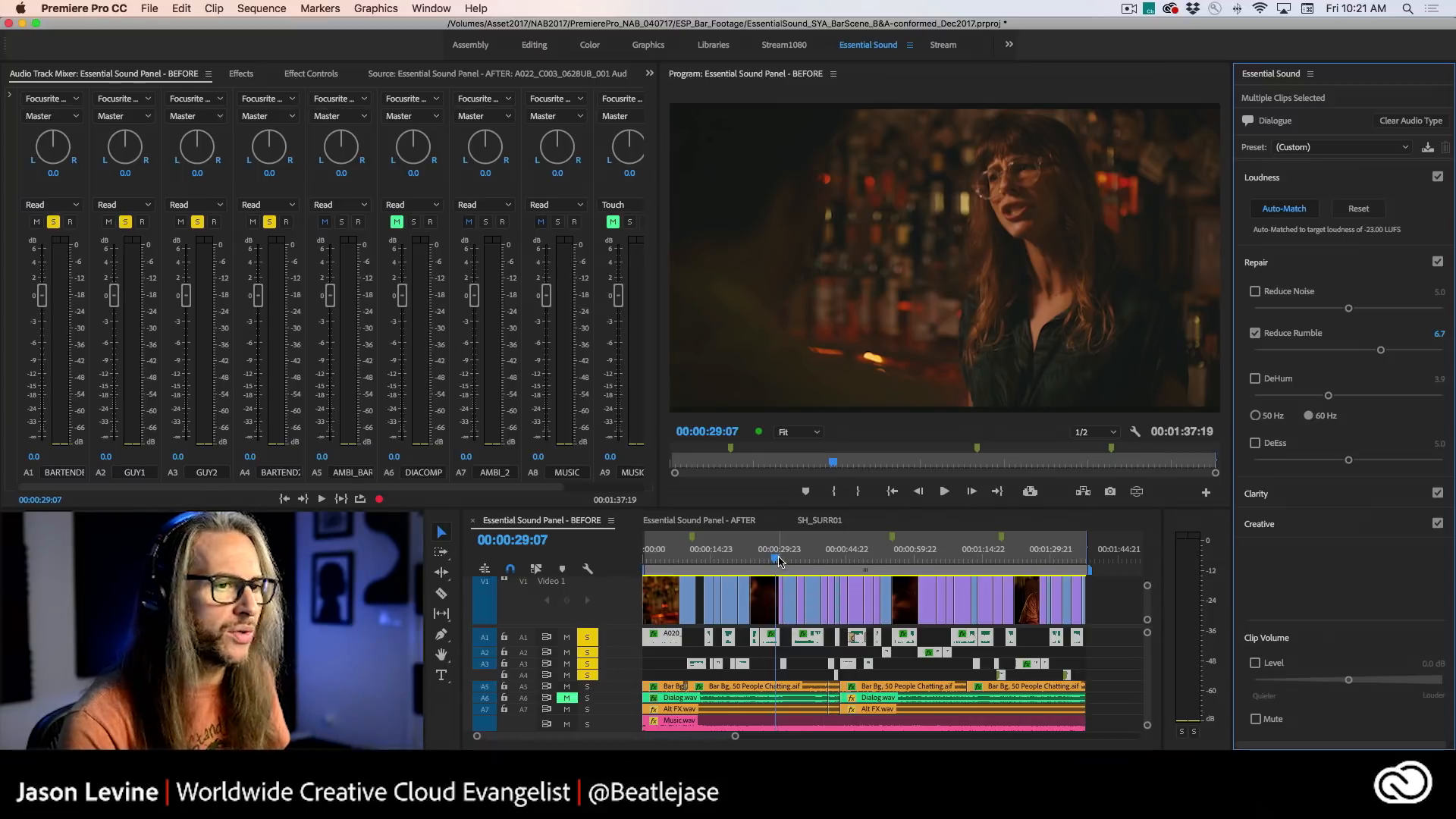
# - Return to 00:00:23:22, re-enable DeHum on the dialogue clips and set its amount to 5.7
pyautogui.click(761, 561)
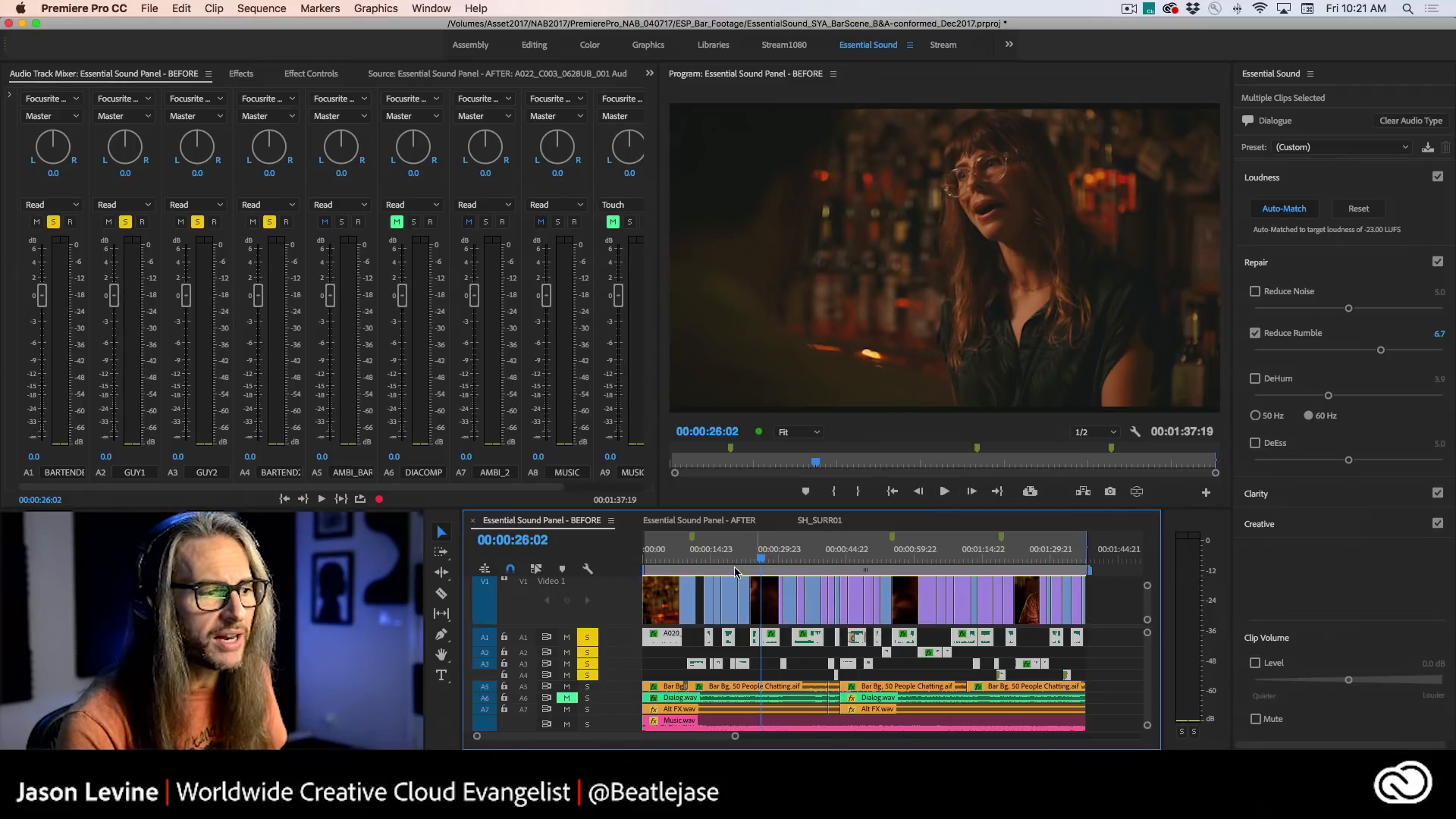
pyautogui.moveTo(758, 559); pyautogui.dragTo(751, 559)
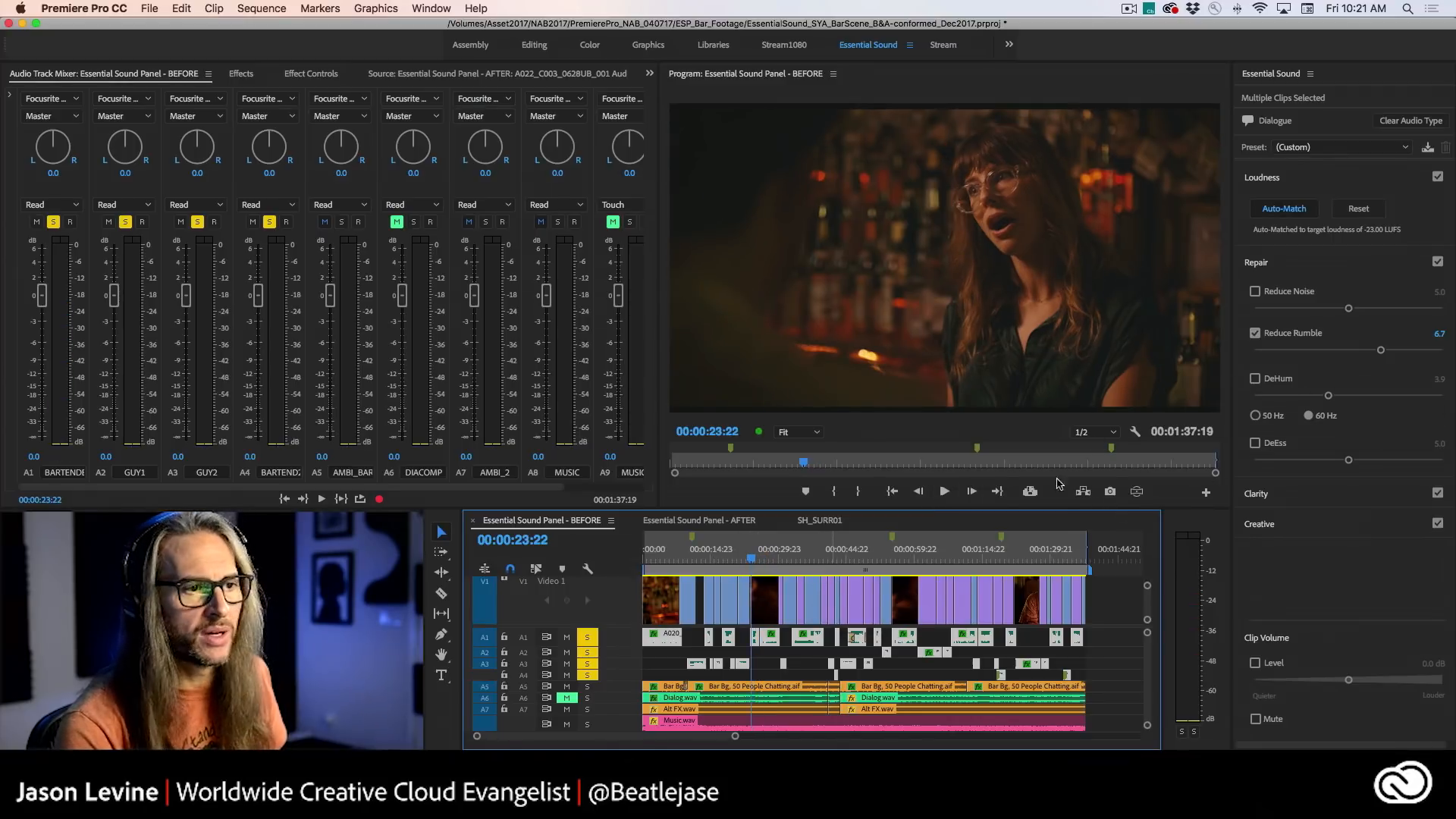
pyautogui.click(1256, 381)
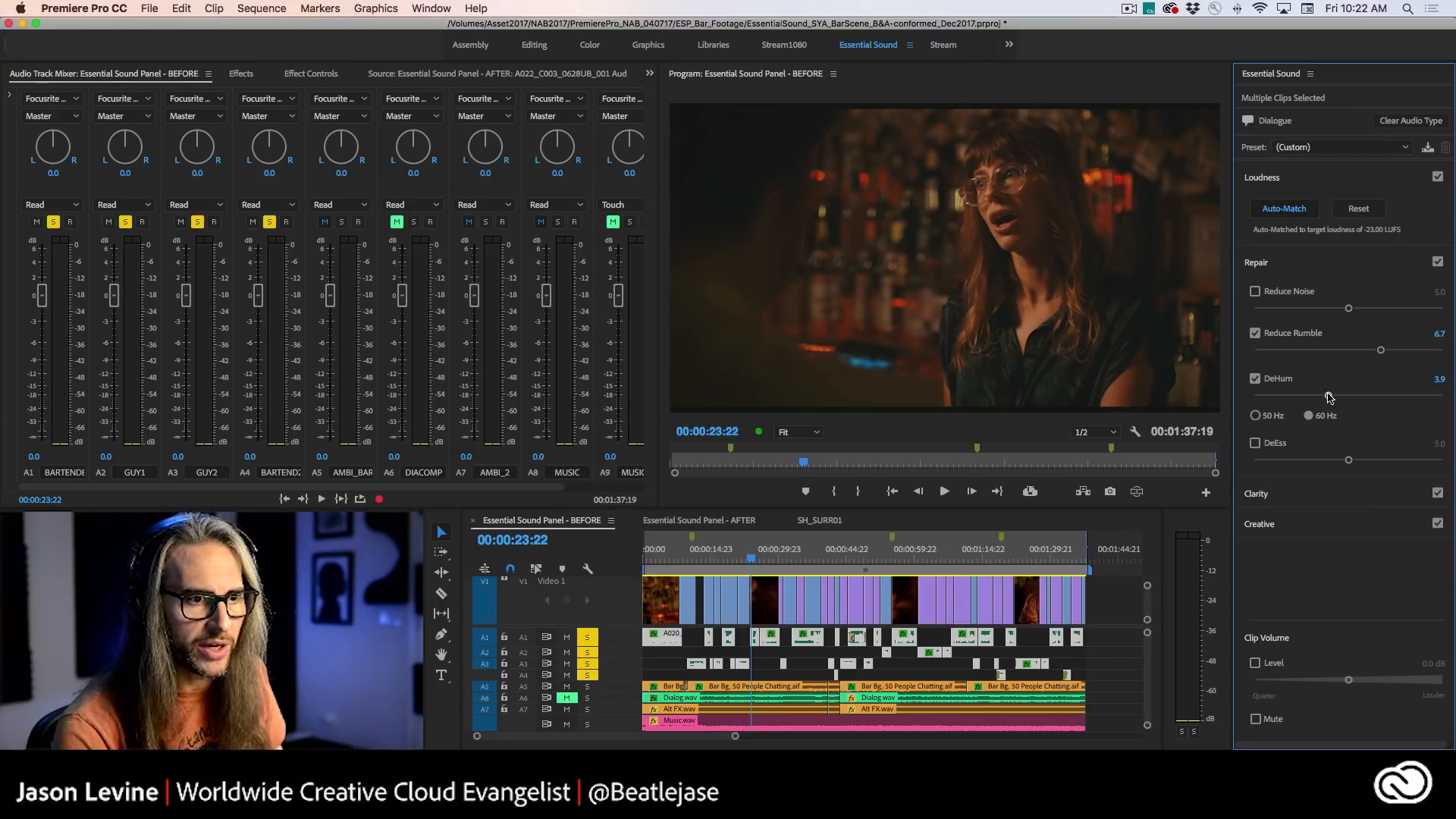
pyautogui.moveTo(1328, 398); pyautogui.dragTo(1361, 396)
# - Play the dialogue from 00:00:23:22, switching DeHum and Reduce Rumble off and back on to compare the repaired sound
pyautogui.press('space')
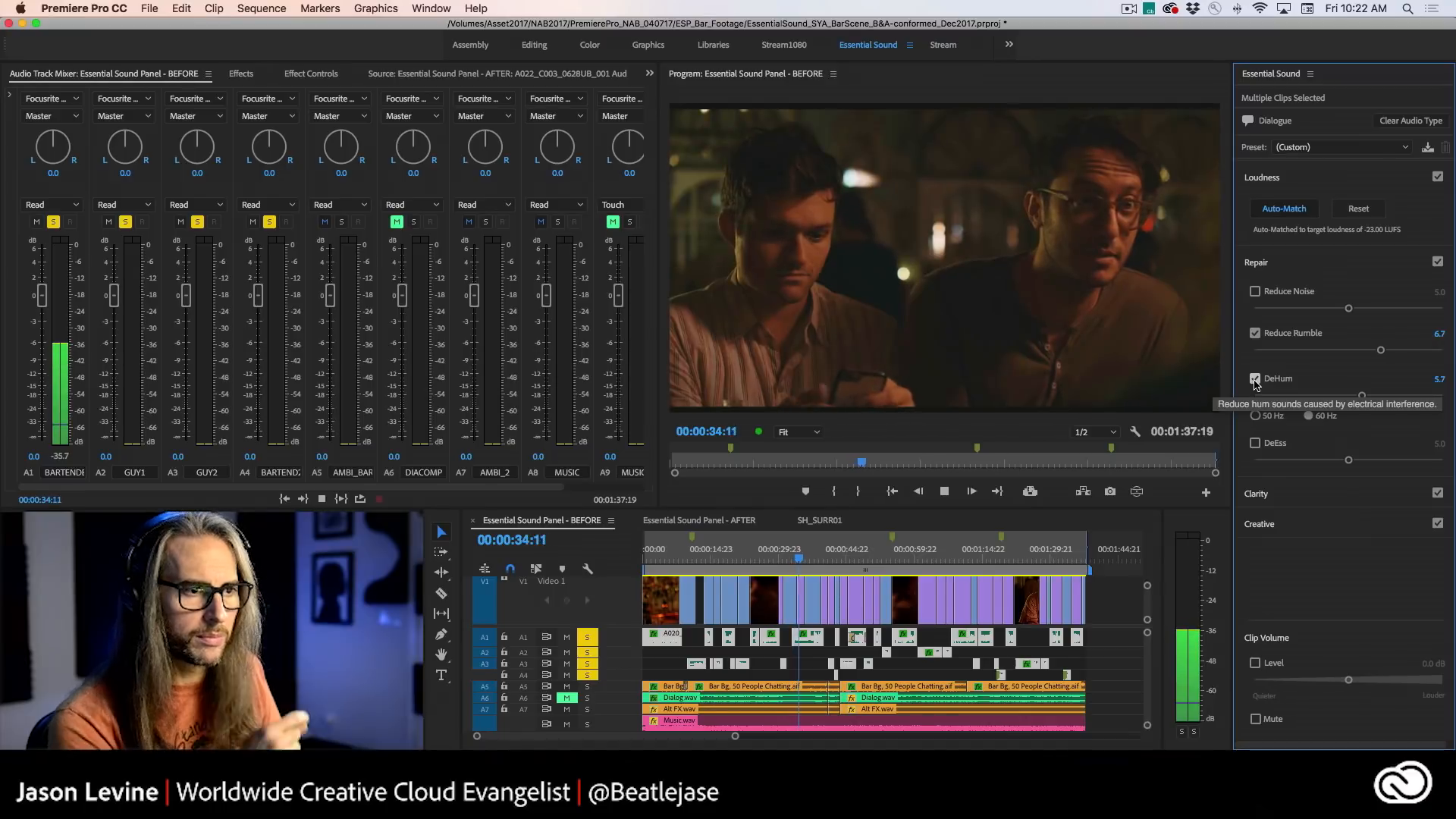
pyautogui.click(1254, 378)
pyautogui.click(1254, 334)
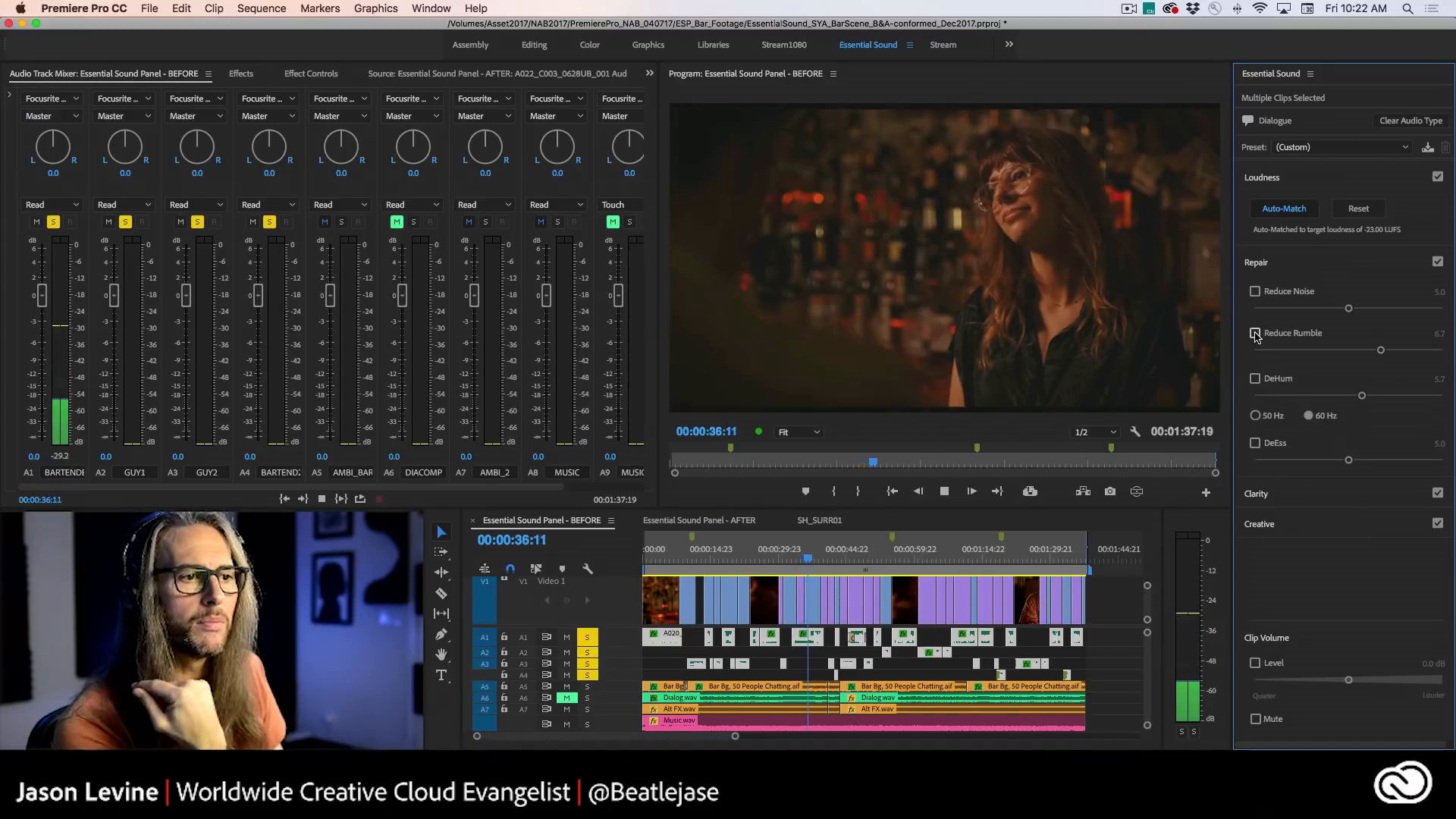
pyautogui.click(1255, 334)
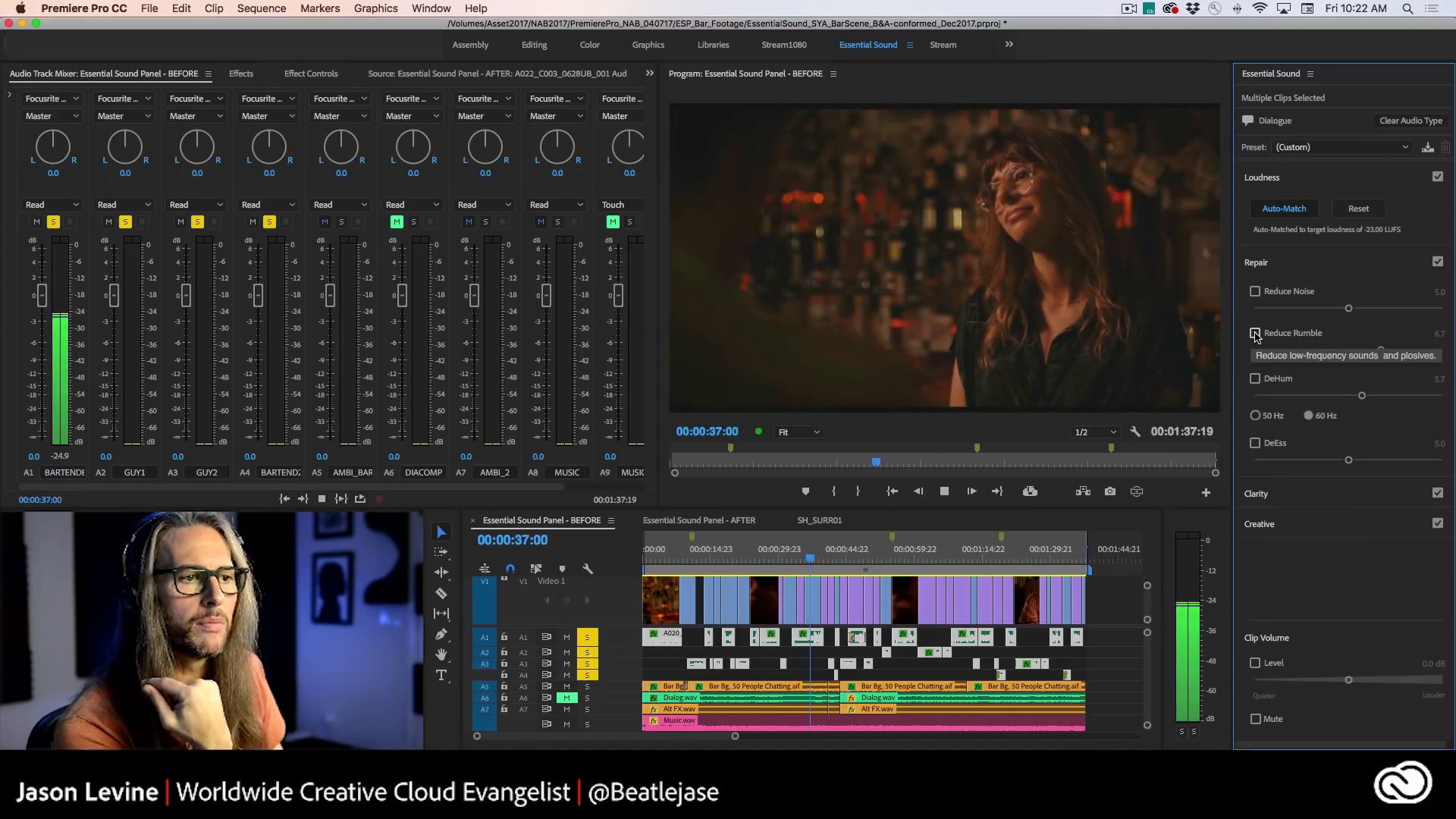
pyautogui.click(1254, 378)
pyautogui.press('space')
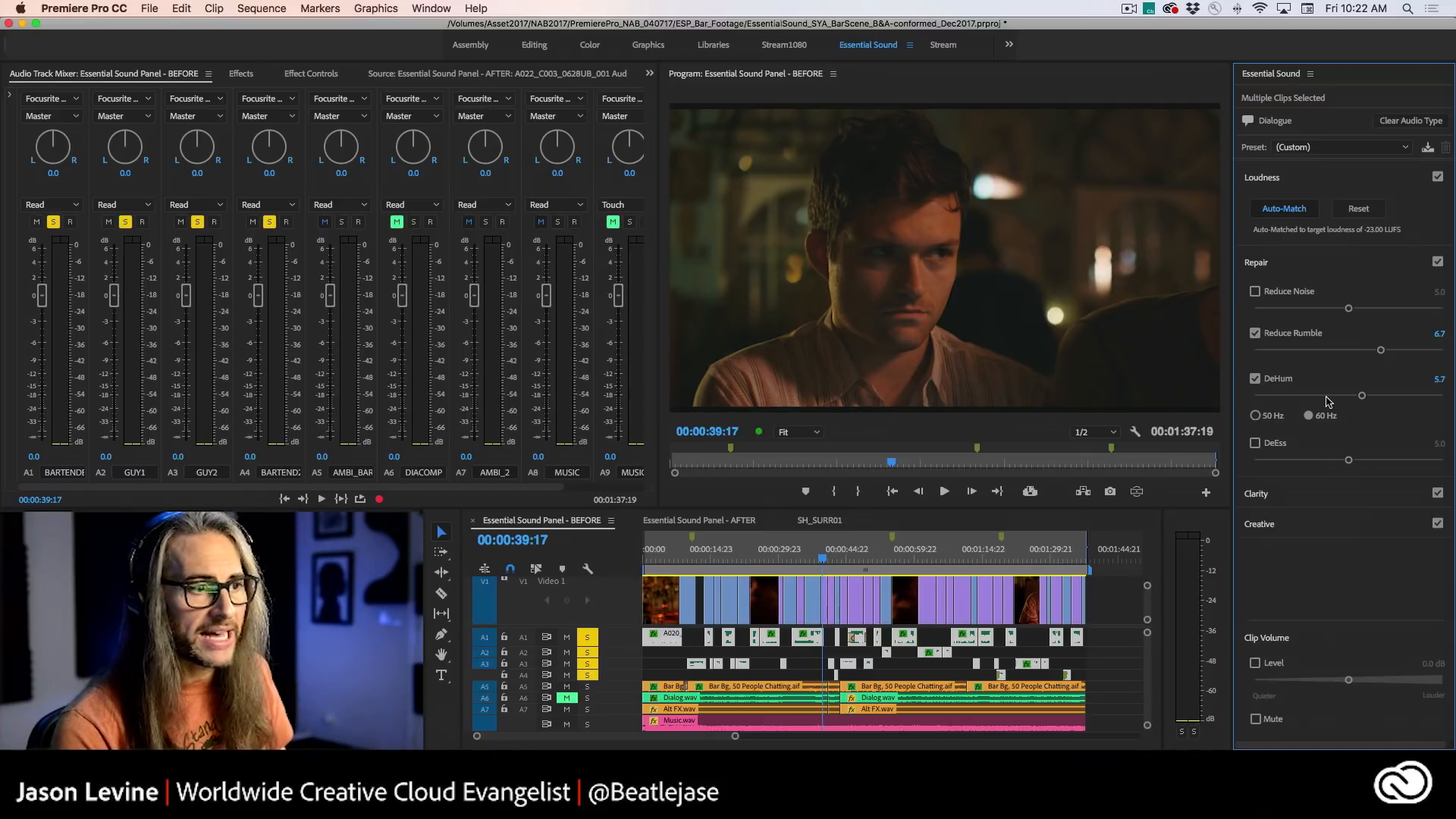
# - Select only the bartender's A1 dialogue clip near 00:00:14 and play it back
pyautogui.click(781, 659)
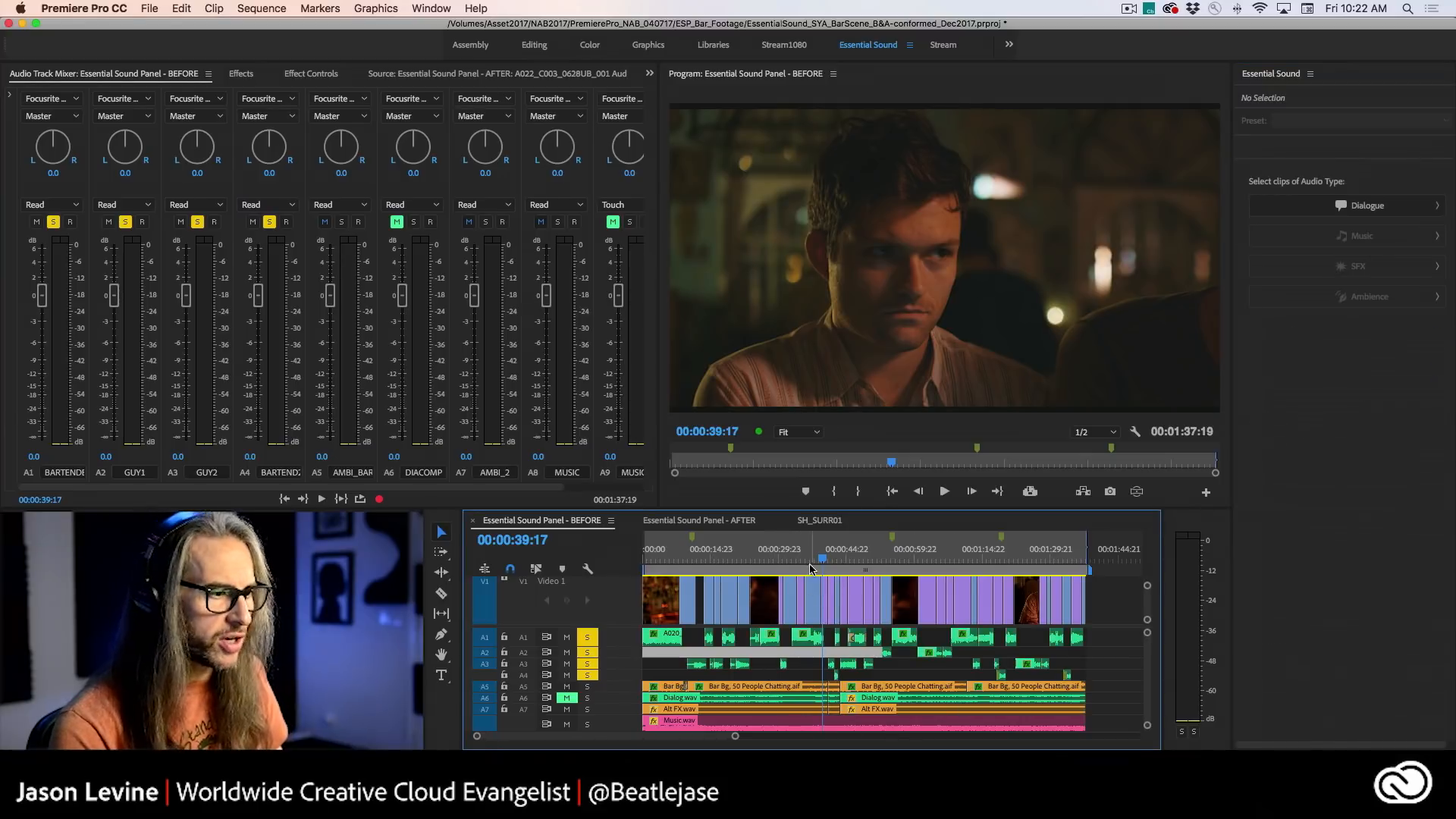
pyautogui.click(747, 560)
pyautogui.click(709, 635)
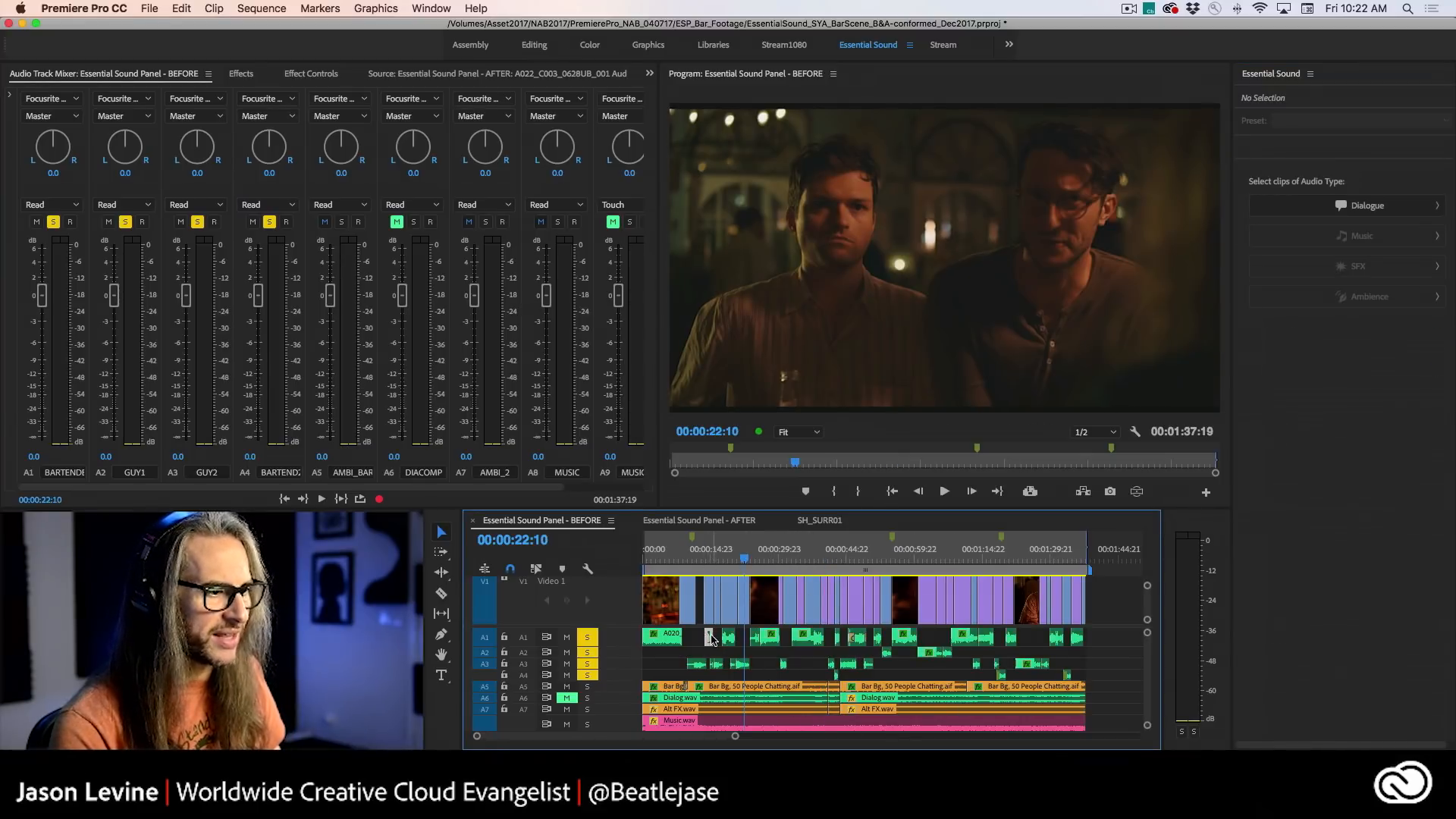
pyautogui.click(701, 562)
pyautogui.moveTo(701, 561); pyautogui.dragTo(708, 562)
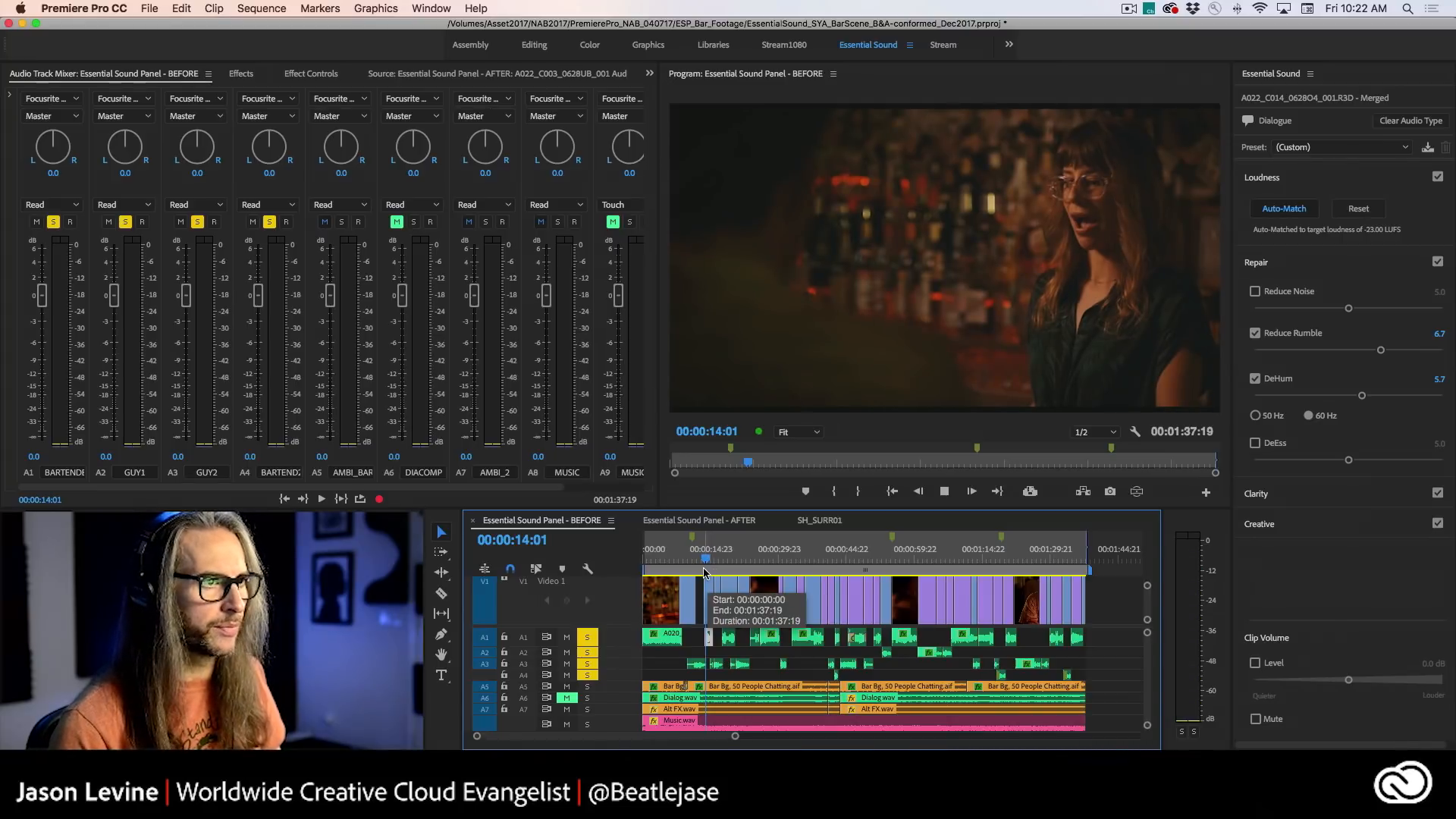
pyautogui.press('space')
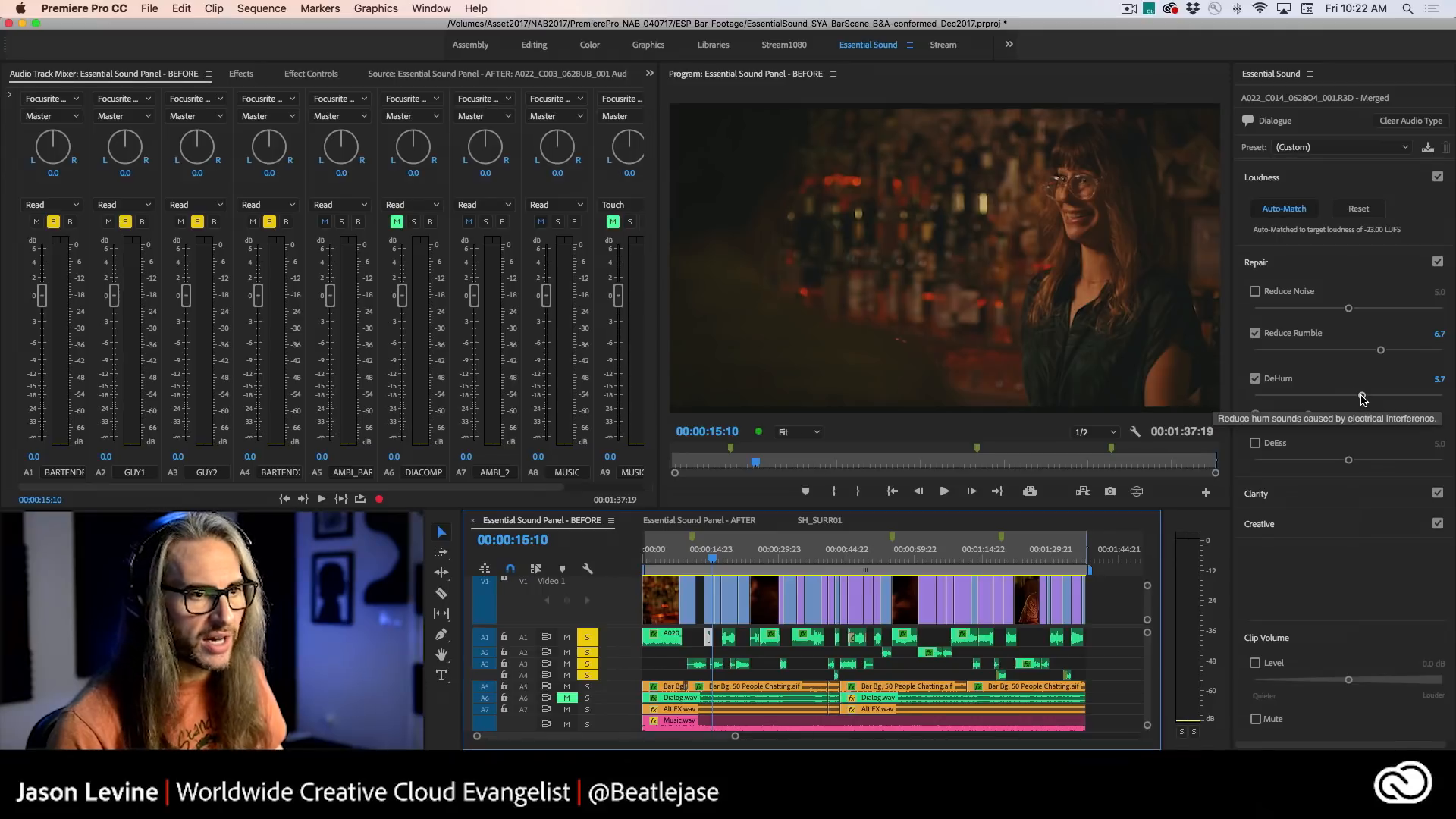
# - Set the selected A1 clip's DeHum amount to 3.9 and play it back from about 00:00:13
pyautogui.moveTo(1361, 398); pyautogui.dragTo(1327, 399)
pyautogui.click(704, 560)
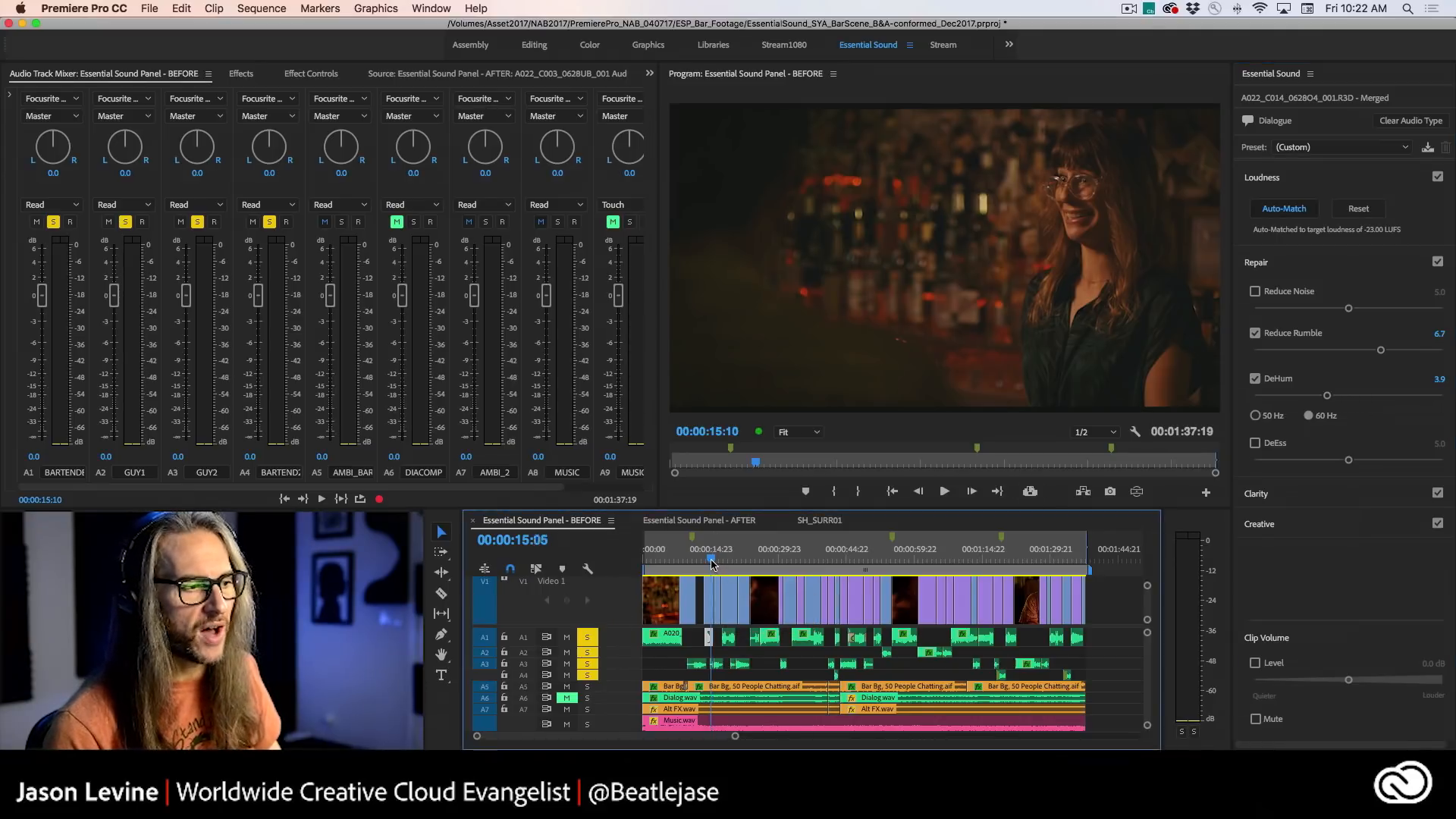
pyautogui.press('space')
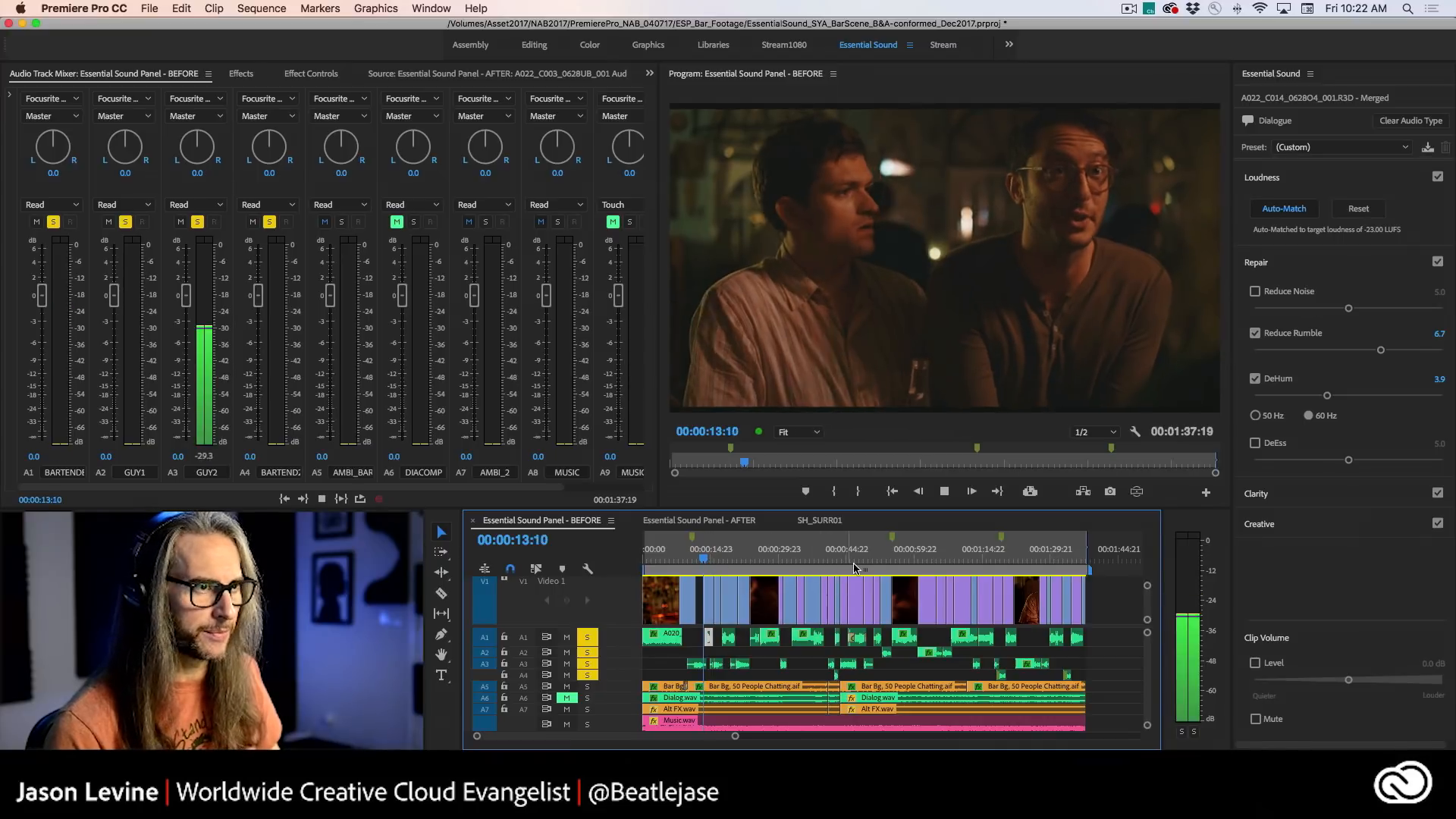
pyautogui.press('space')
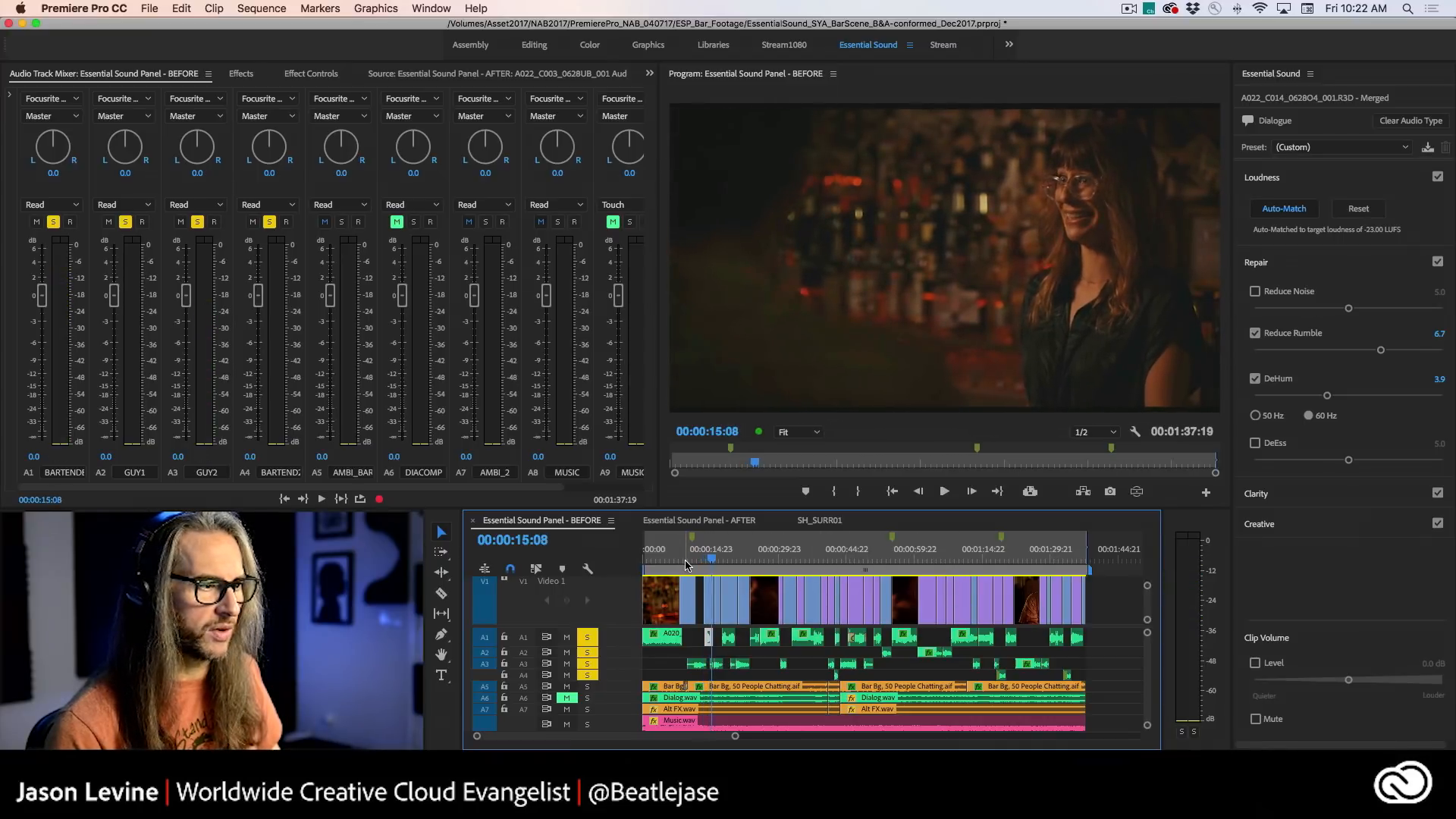
# - Play from about 00:00:10, select only the A3 dialogue clip there and set its DeHum amount to 4.6
pyautogui.click(689, 561)
pyautogui.moveTo(688, 562); pyautogui.dragTo(691, 563)
pyautogui.press('space')
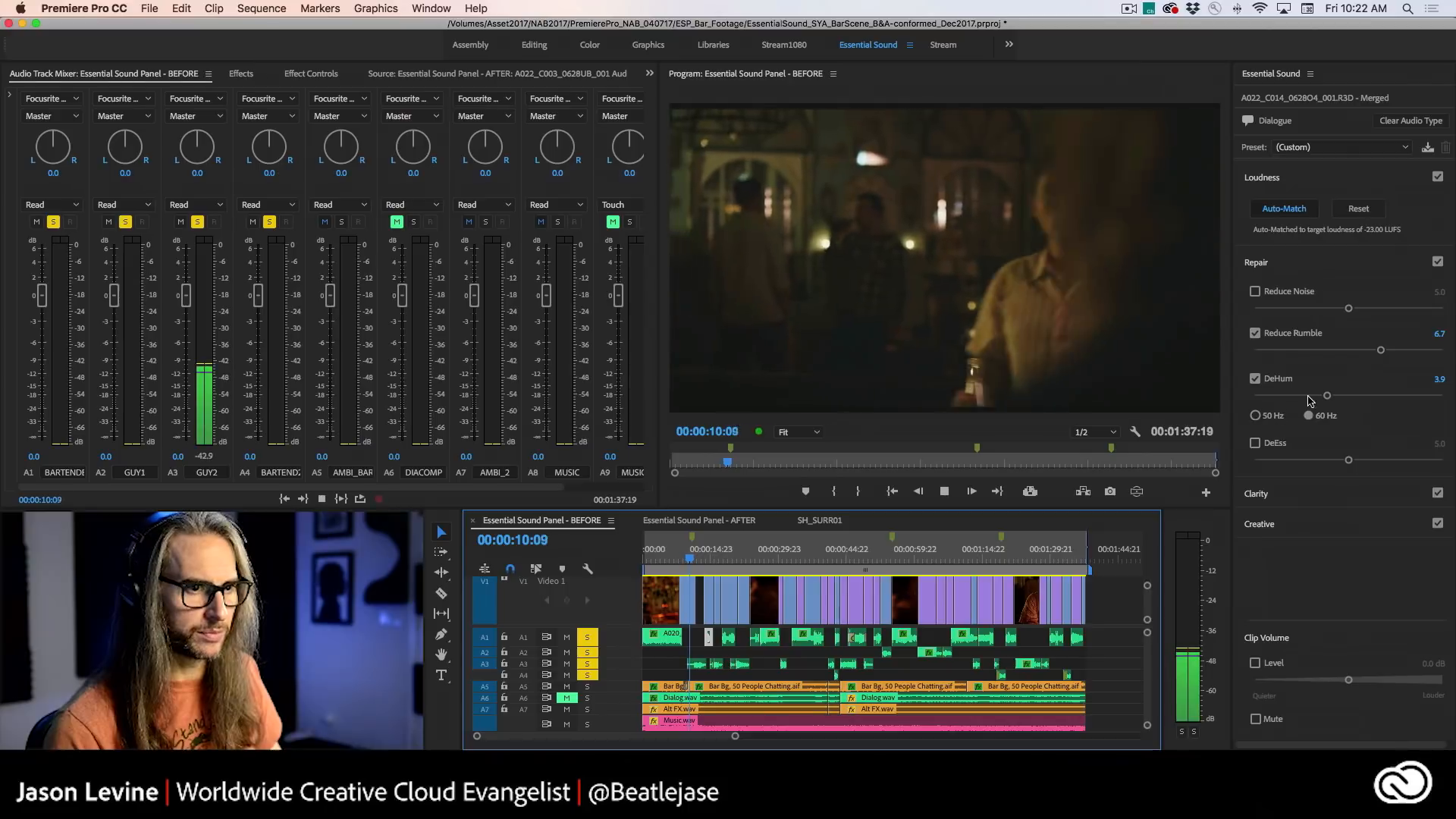
pyautogui.click(694, 665)
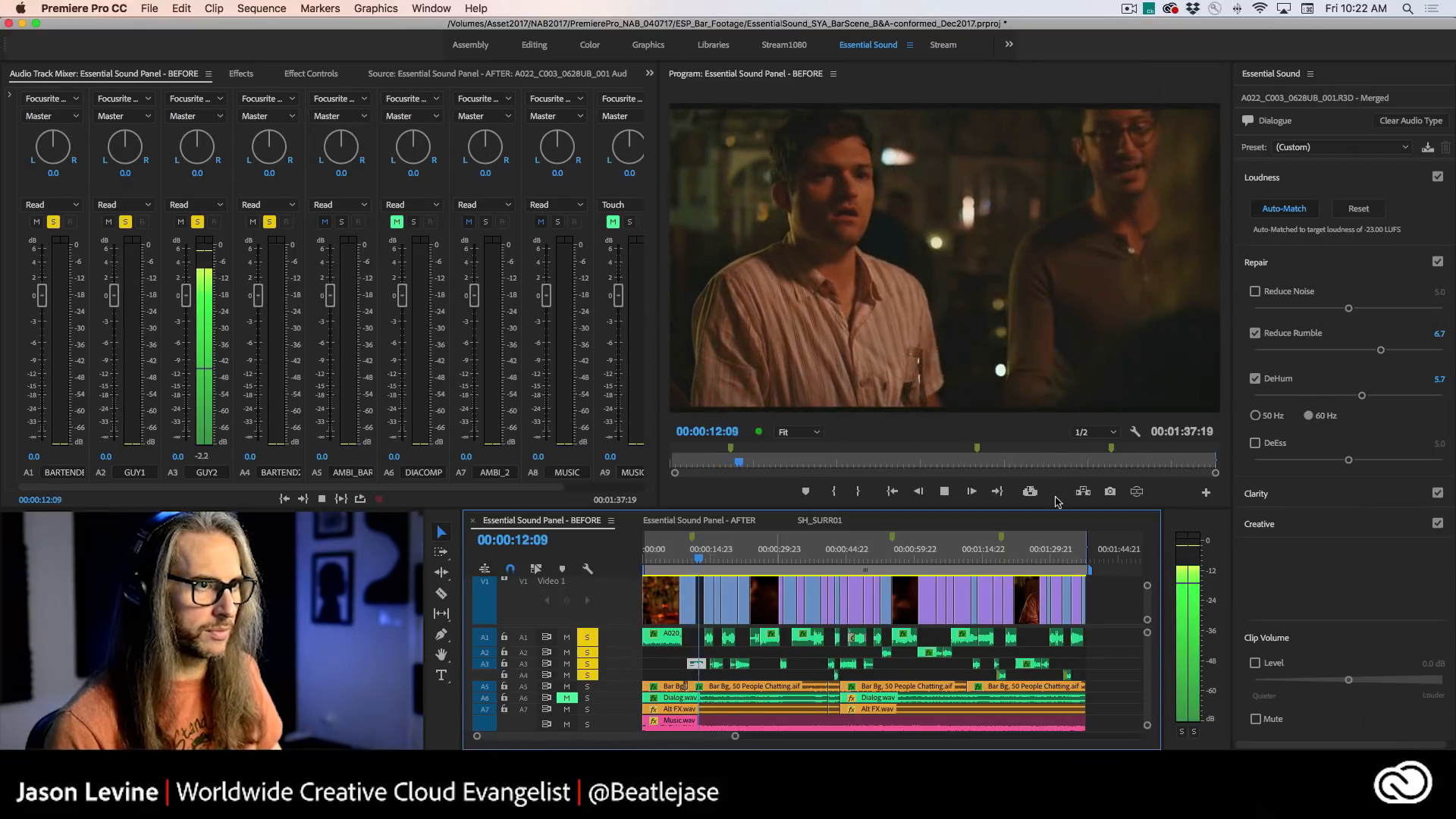
pyautogui.moveTo(1362, 400); pyautogui.dragTo(1341, 398)
# - Play the A3 clip from about 00:00:09 with its whole Repair section switched off, and again with Repair switched back on
pyautogui.click(693, 557)
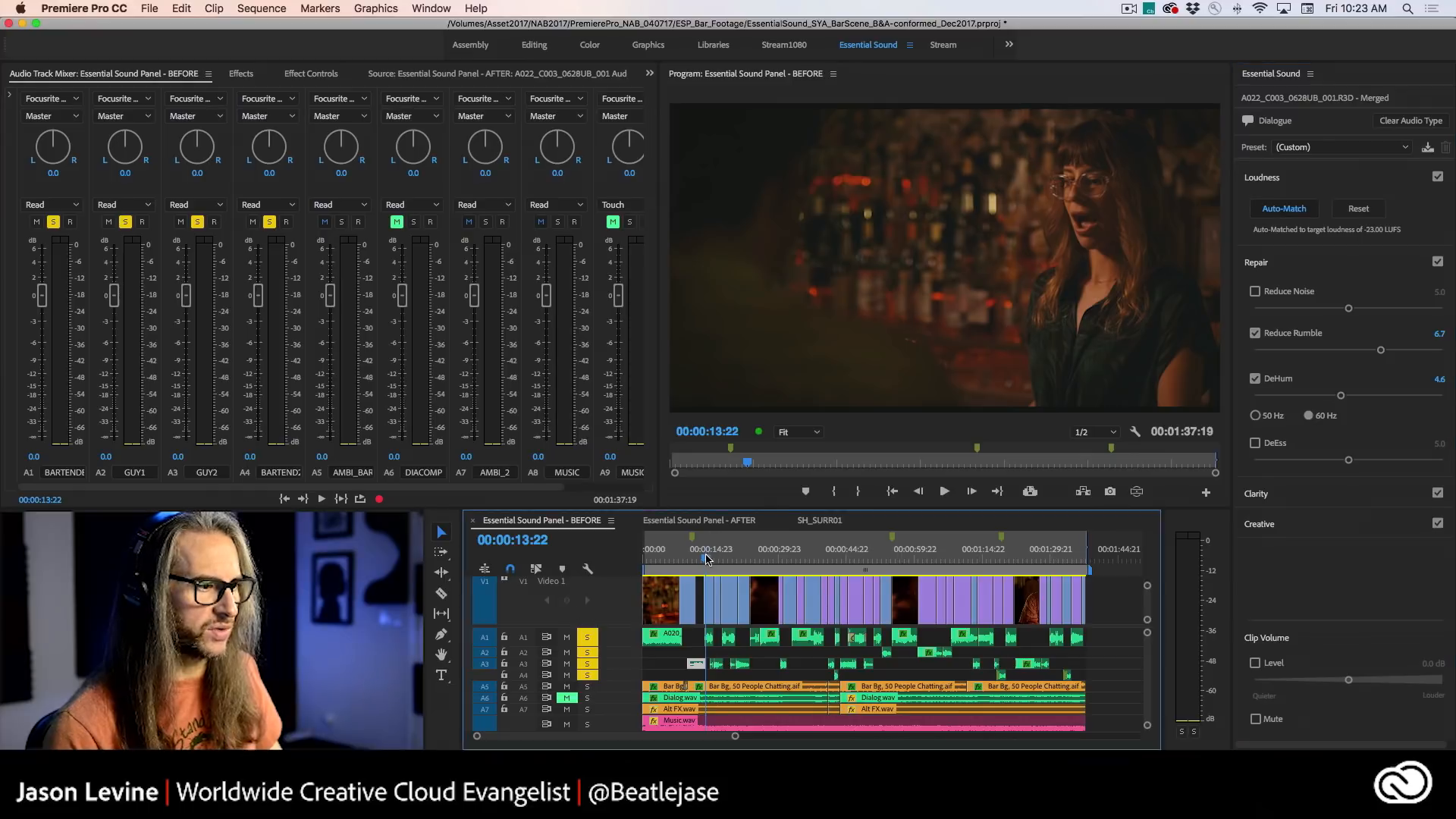
pyautogui.moveTo(693, 557); pyautogui.dragTo(687, 557)
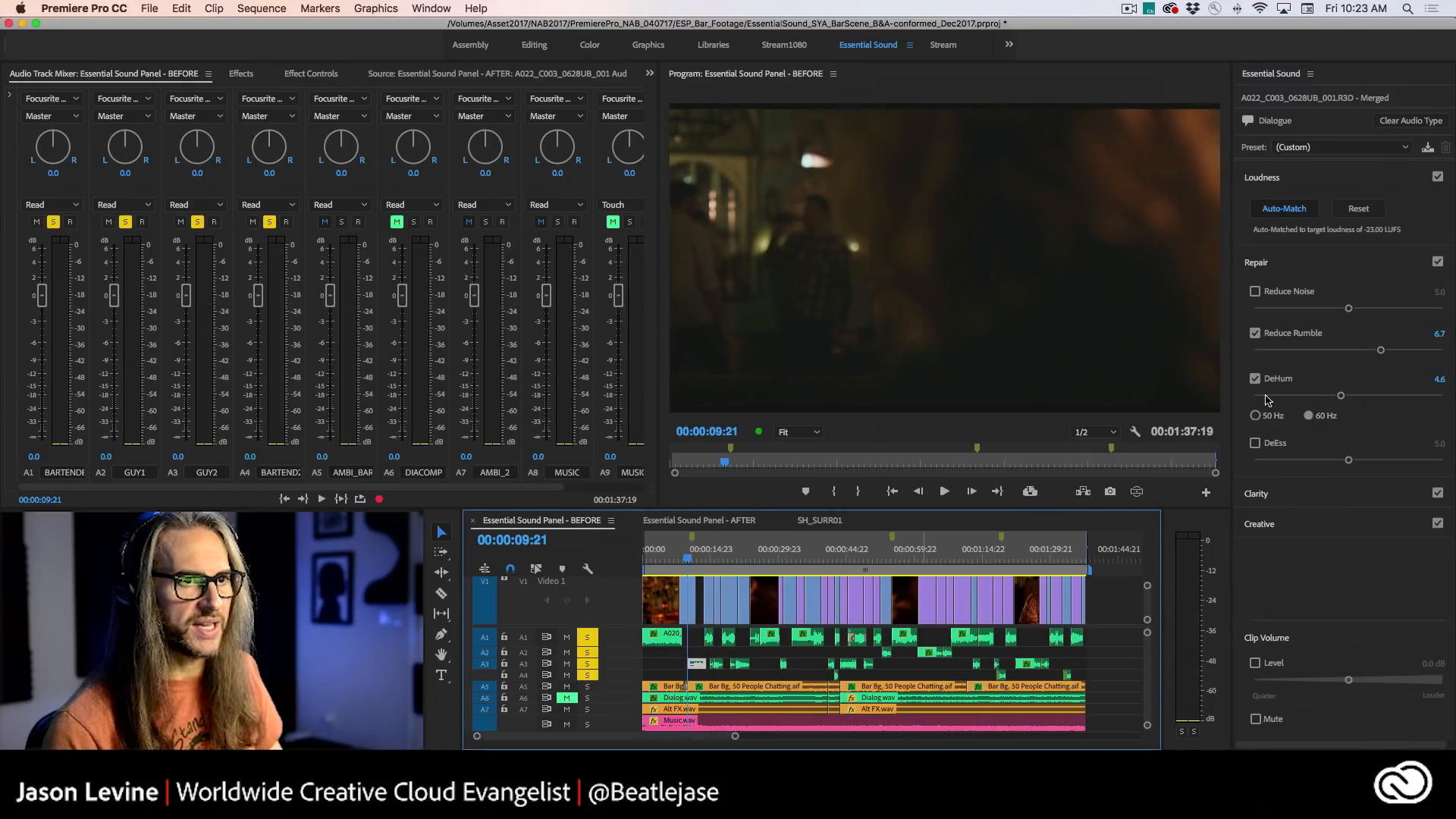
pyautogui.click(1436, 263)
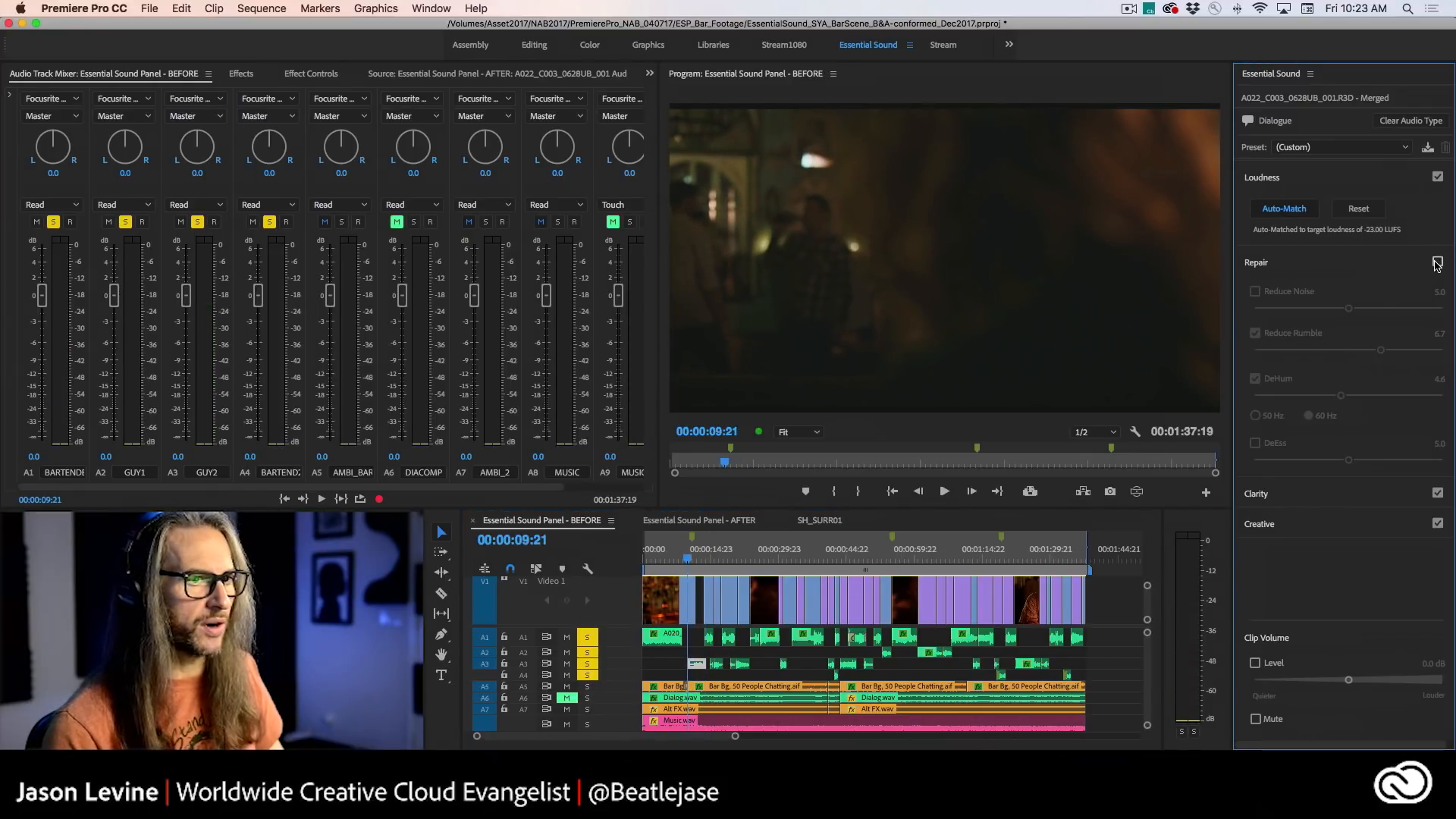
pyautogui.press('space')
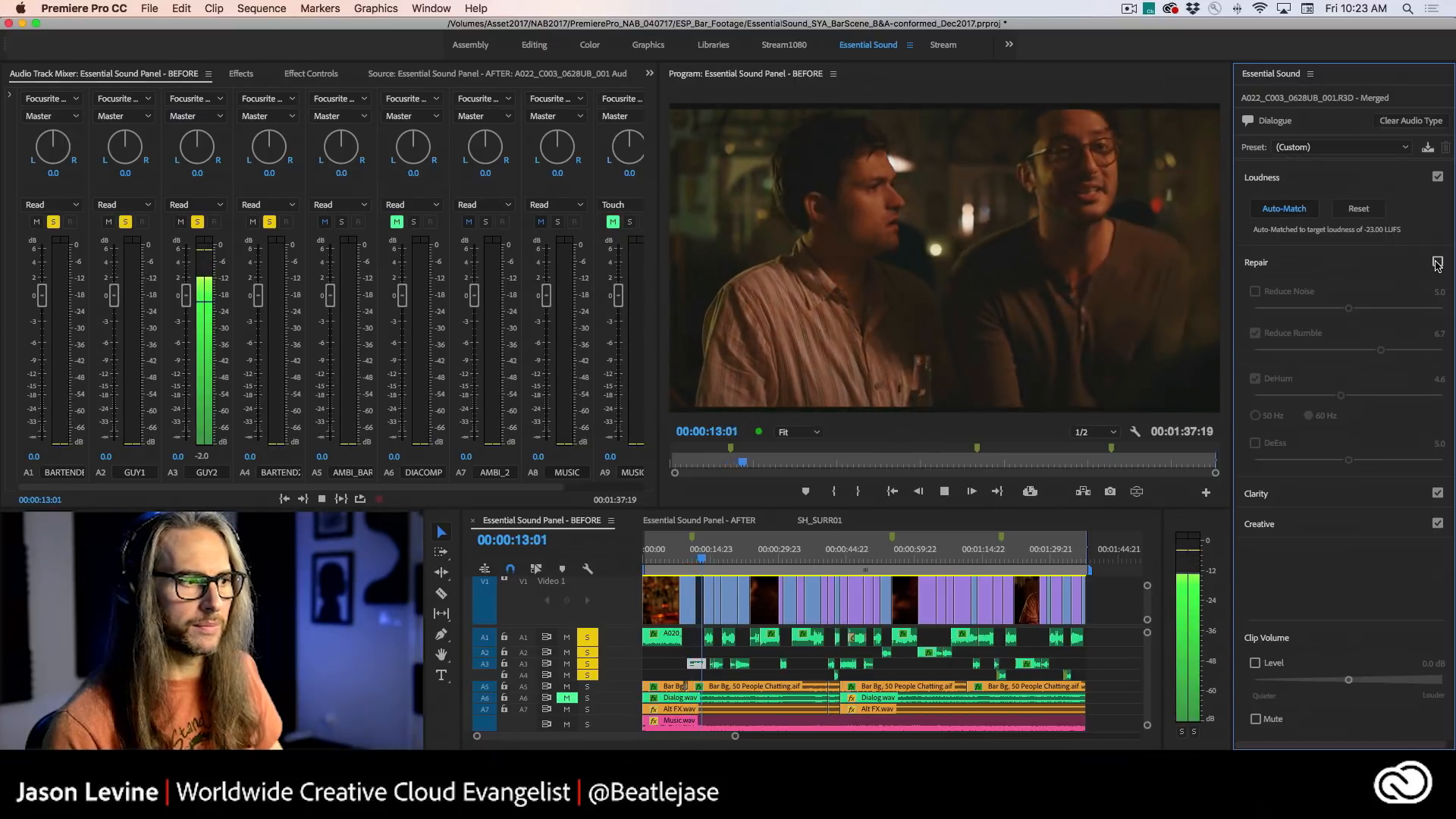
pyautogui.press('space')
pyautogui.moveTo(709, 558); pyautogui.dragTo(686, 558)
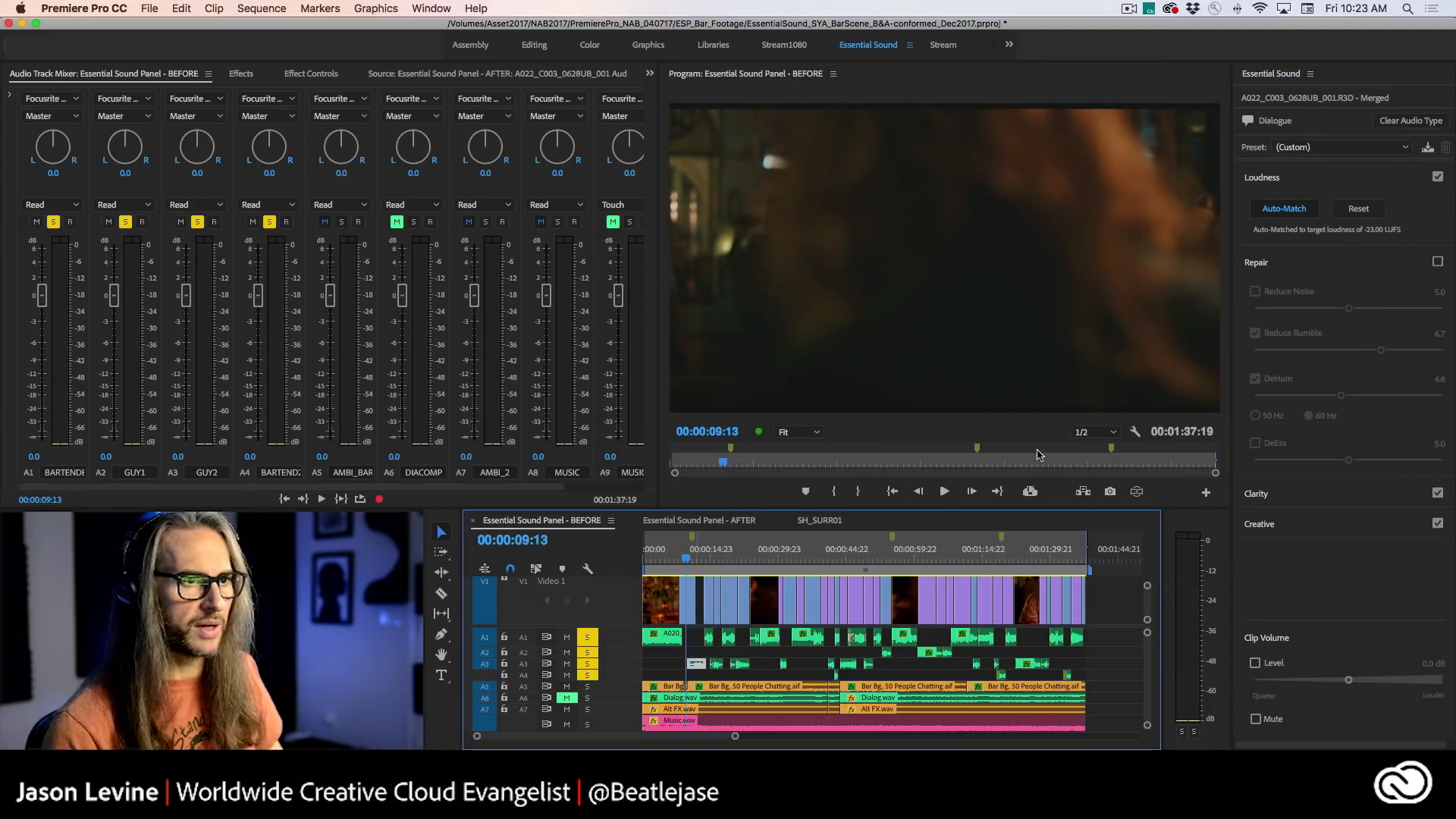
pyautogui.click(1434, 262)
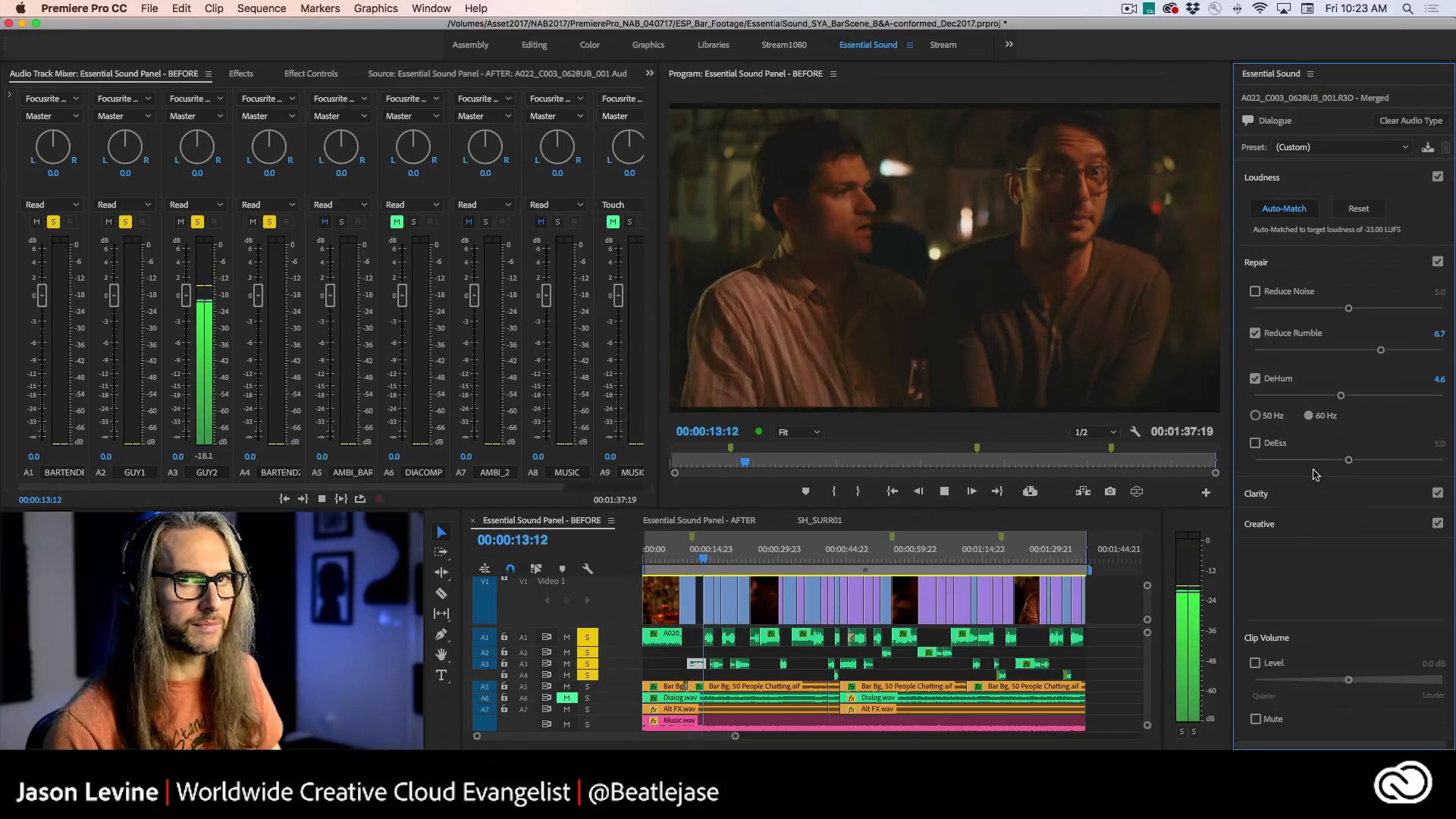
pyautogui.press('space')
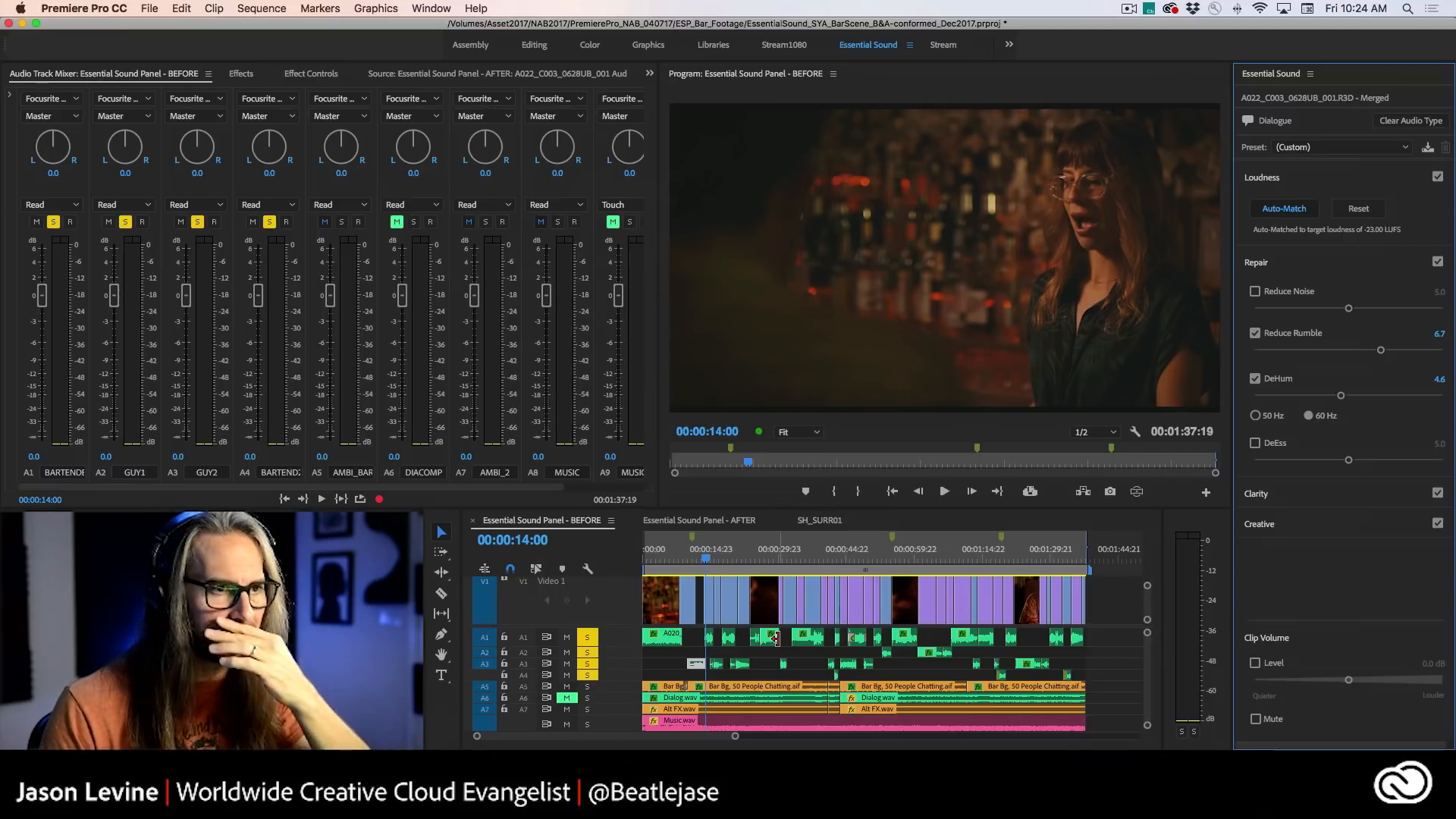
# - Select the bartender's A1 dialogue clip at 00:00:33:06, enable Reduce Noise, play it back and set the amount to 4.0
pyautogui.click(783, 557)
pyautogui.moveTo(784, 558); pyautogui.dragTo(793, 560)
pyautogui.click(799, 639)
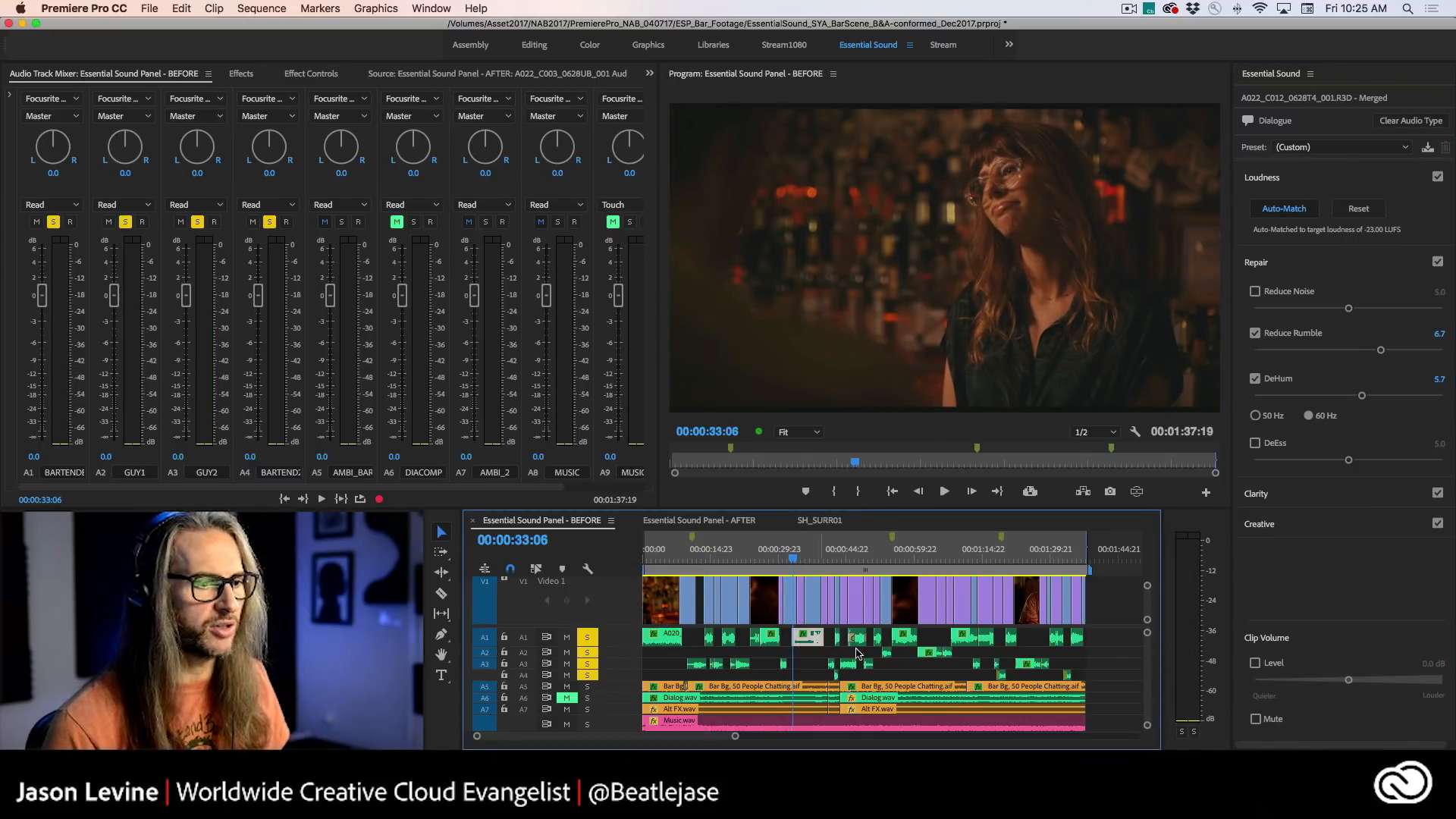
pyautogui.click(1255, 292)
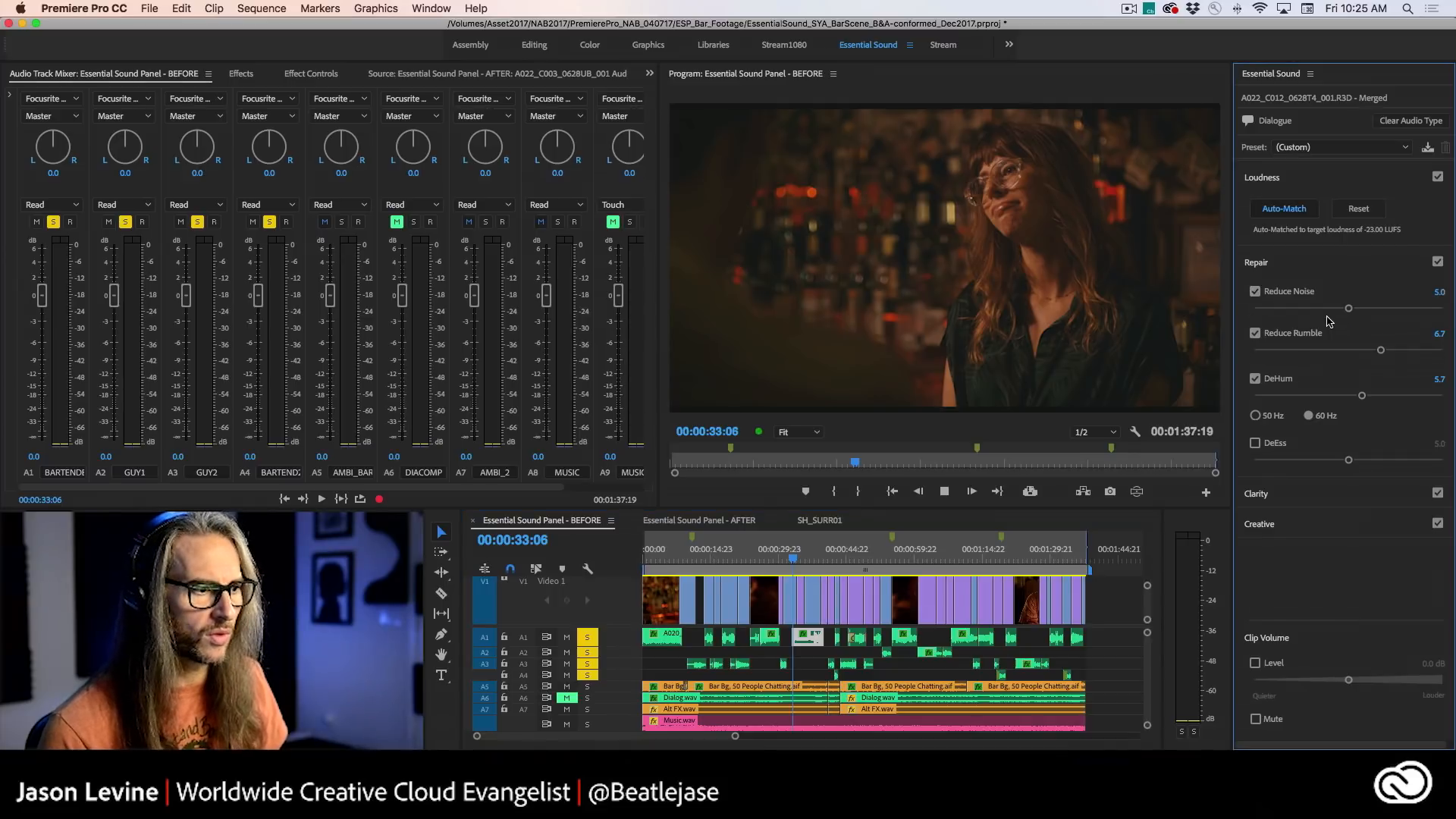
pyautogui.press('space')
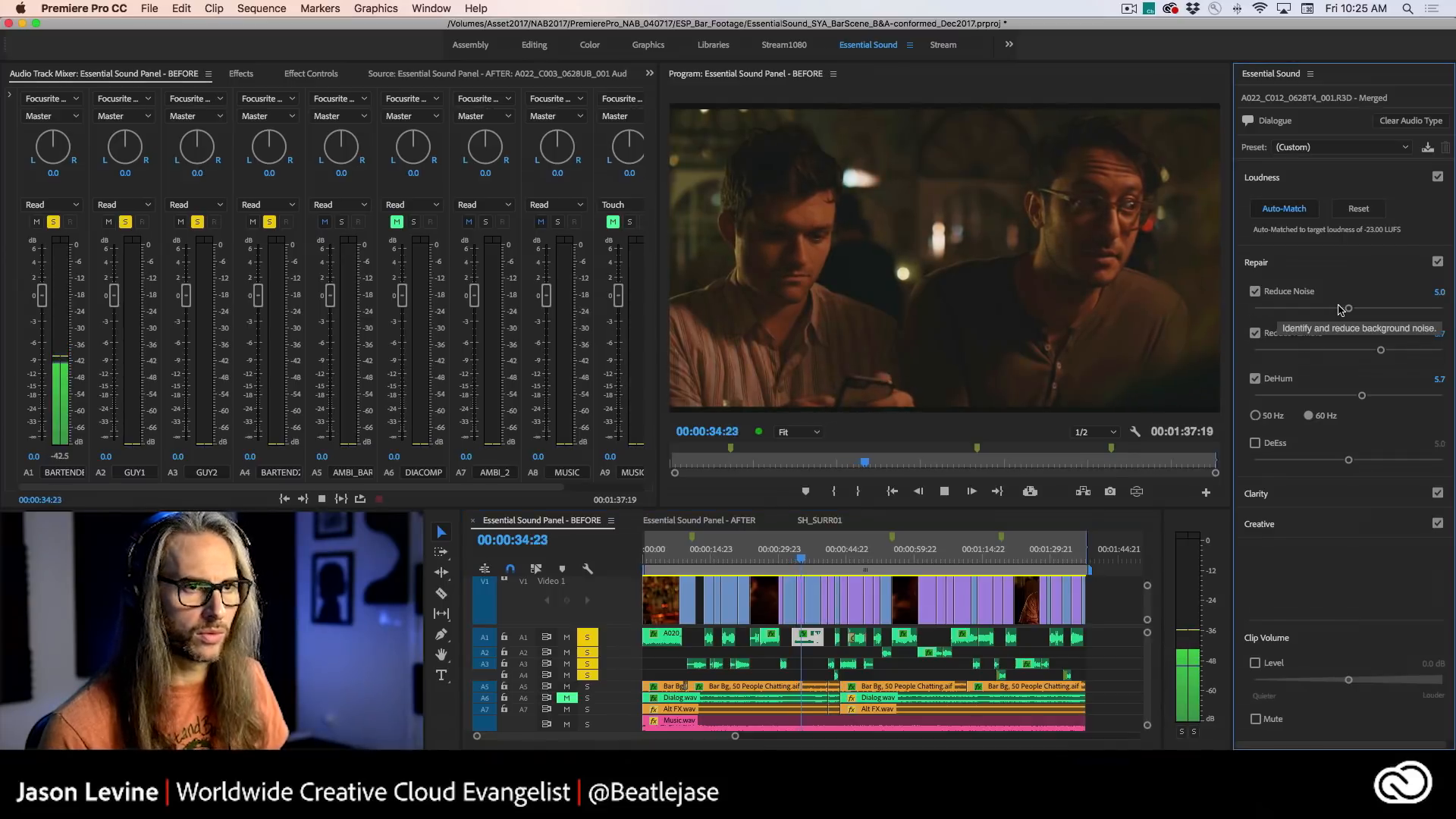
pyautogui.press('space')
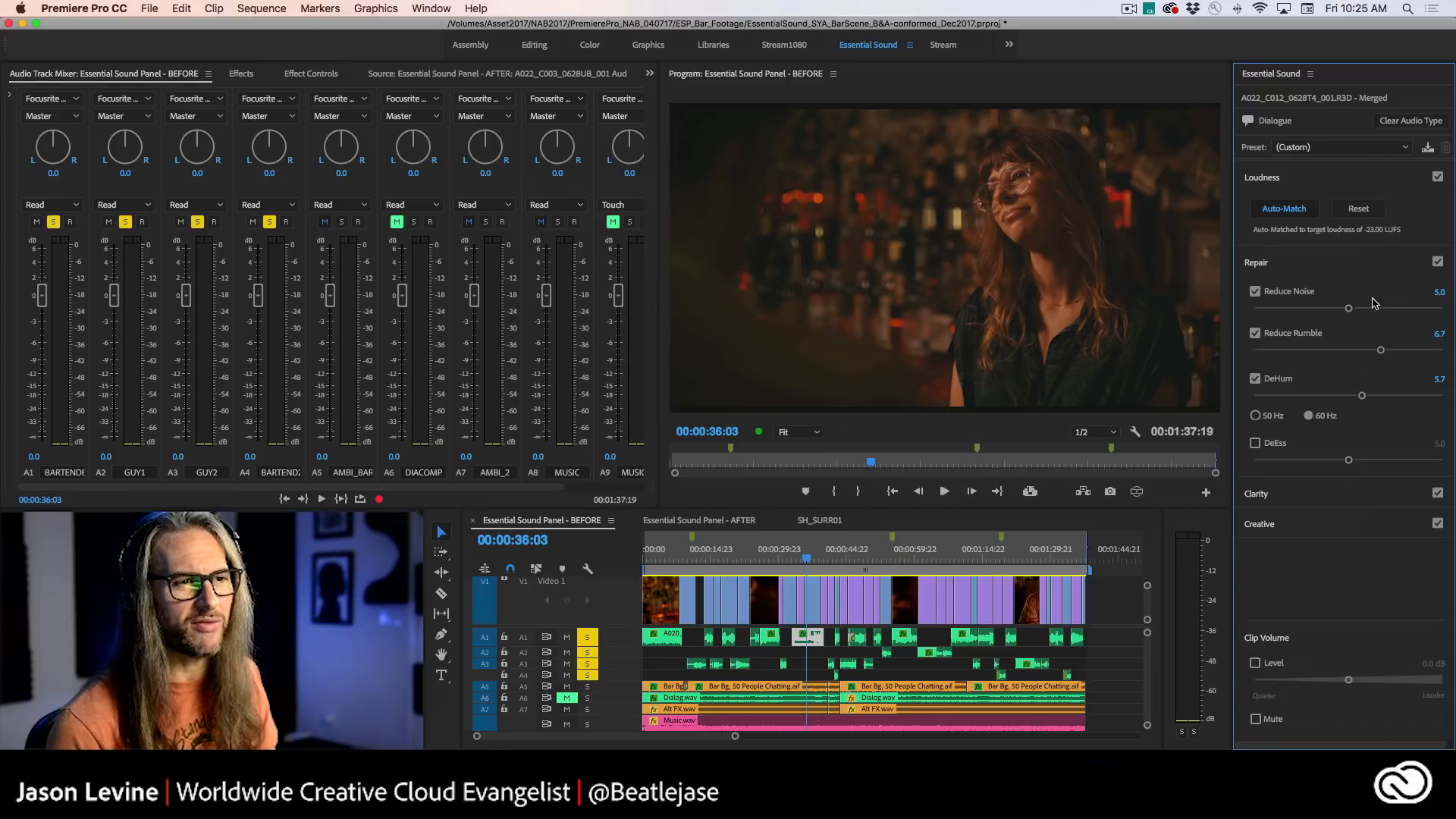
pyautogui.moveTo(1349, 310); pyautogui.dragTo(1329, 309)
# - Compare the A1 clip's playback from about 00:00:33 with Reduce Noise switched off and with it switched back on
pyautogui.moveTo(784, 554); pyautogui.dragTo(793, 553)
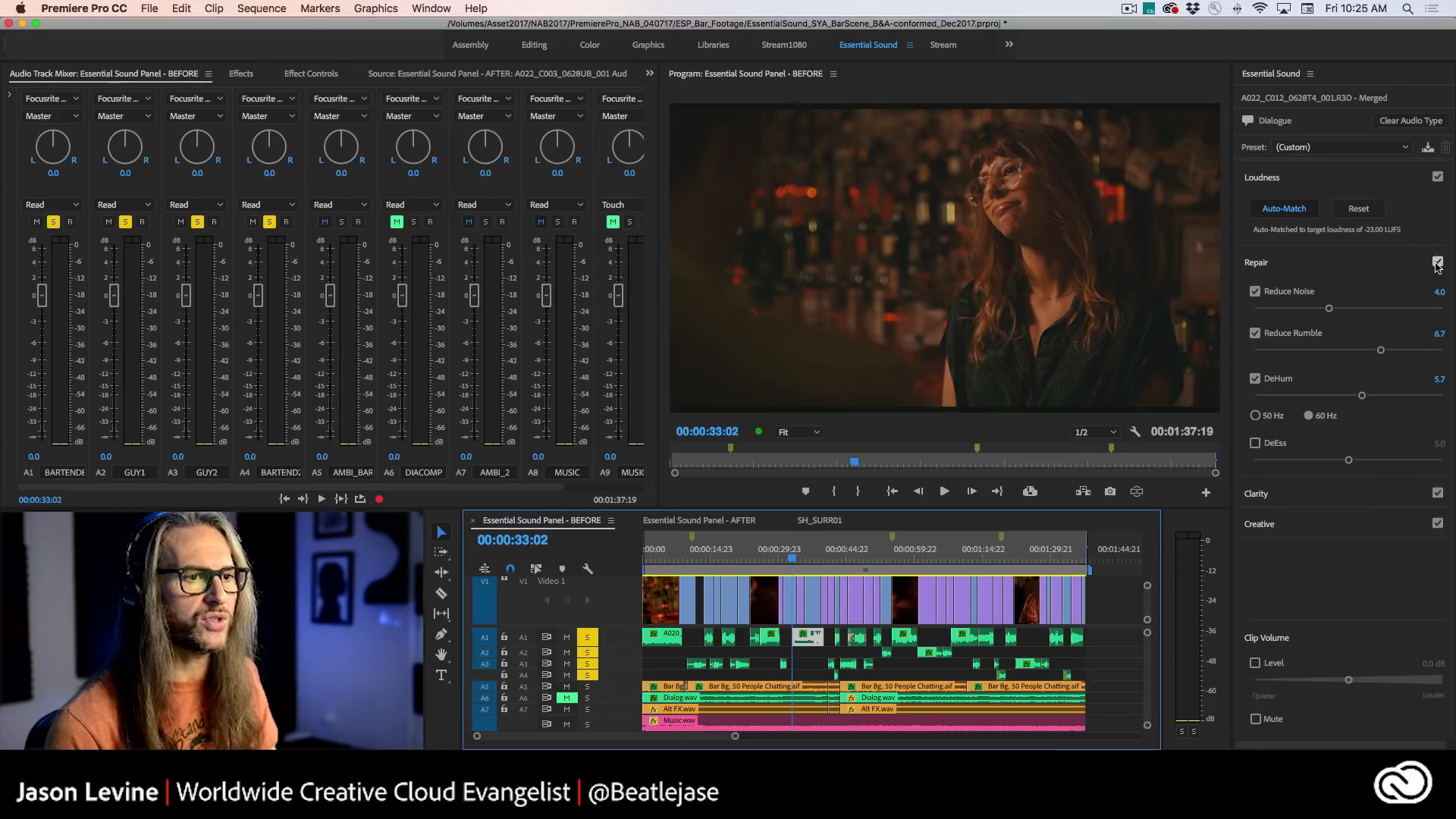
pyautogui.click(1254, 292)
pyautogui.press('space')
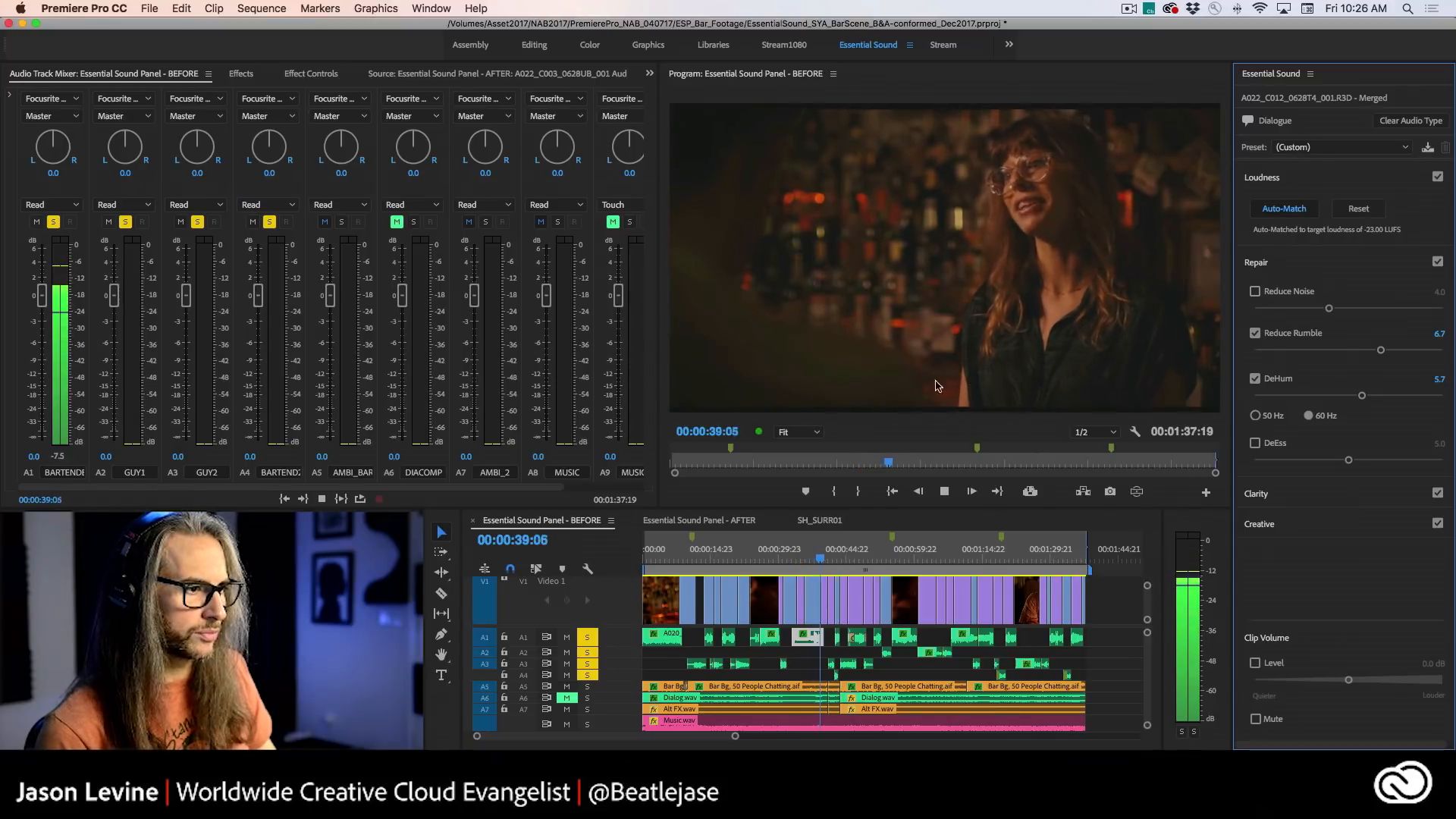
pyautogui.press('space')
pyautogui.click(792, 557)
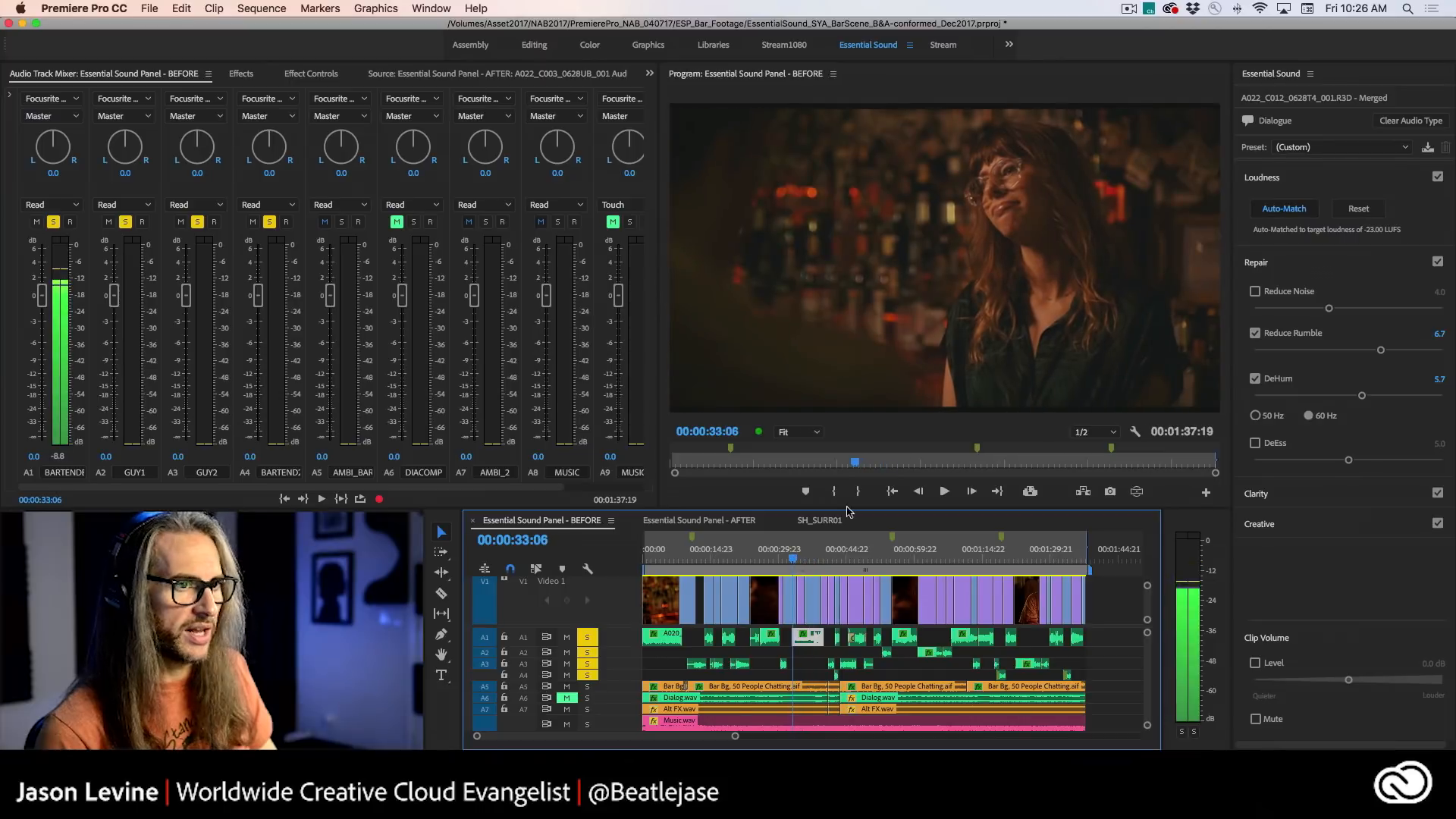
pyautogui.click(1255, 291)
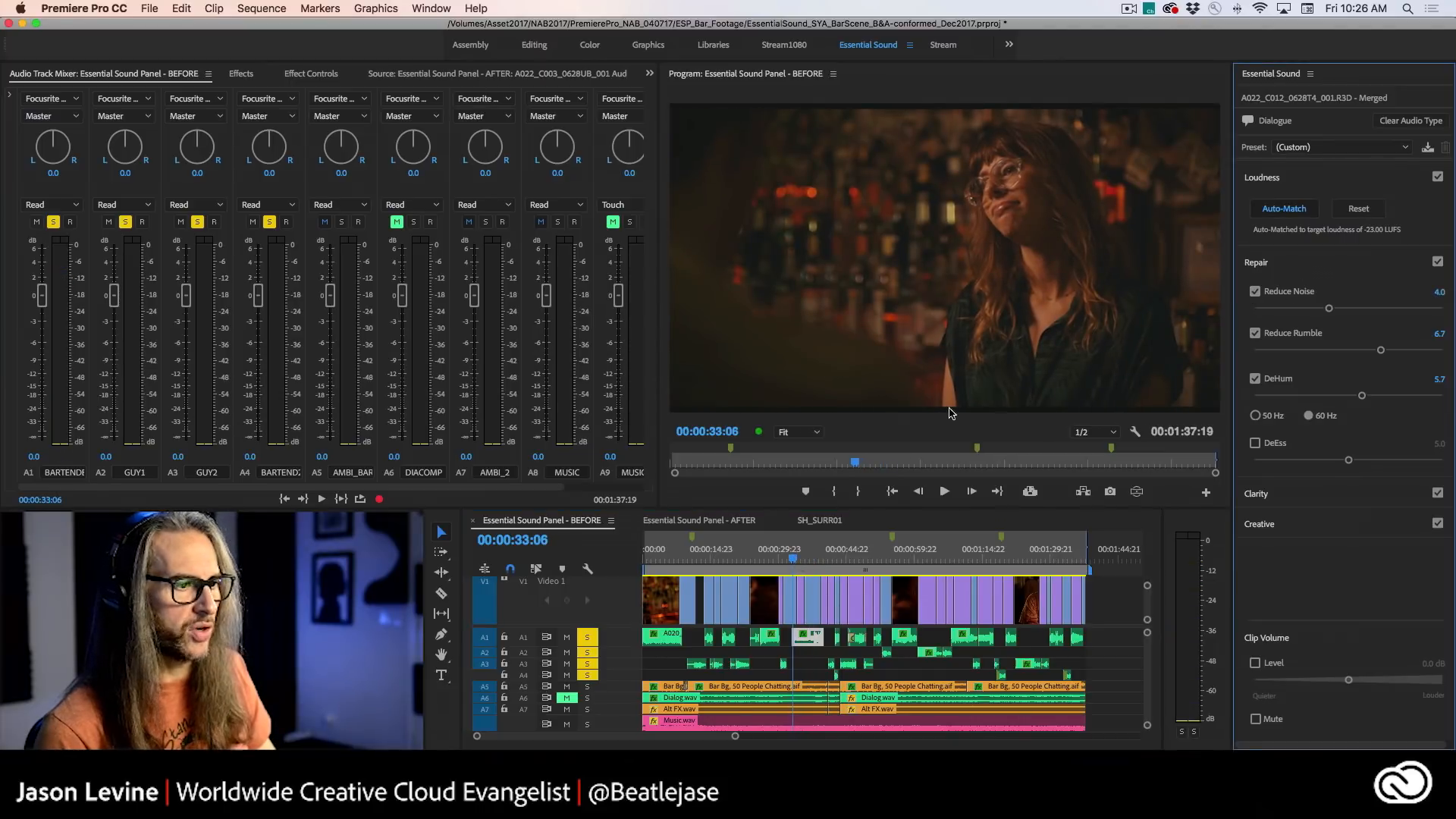
pyautogui.click(792, 560)
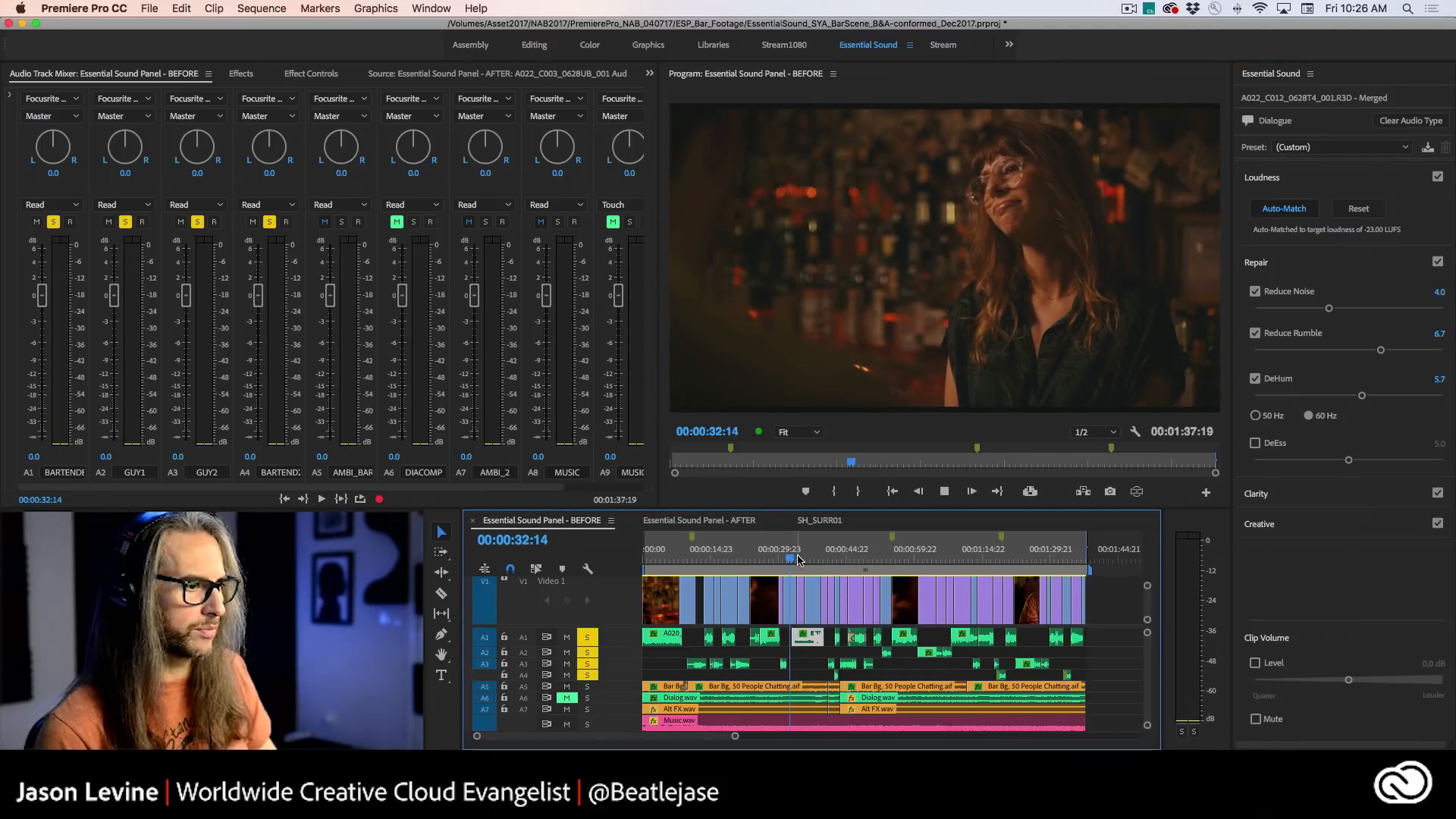
pyautogui.press('space')
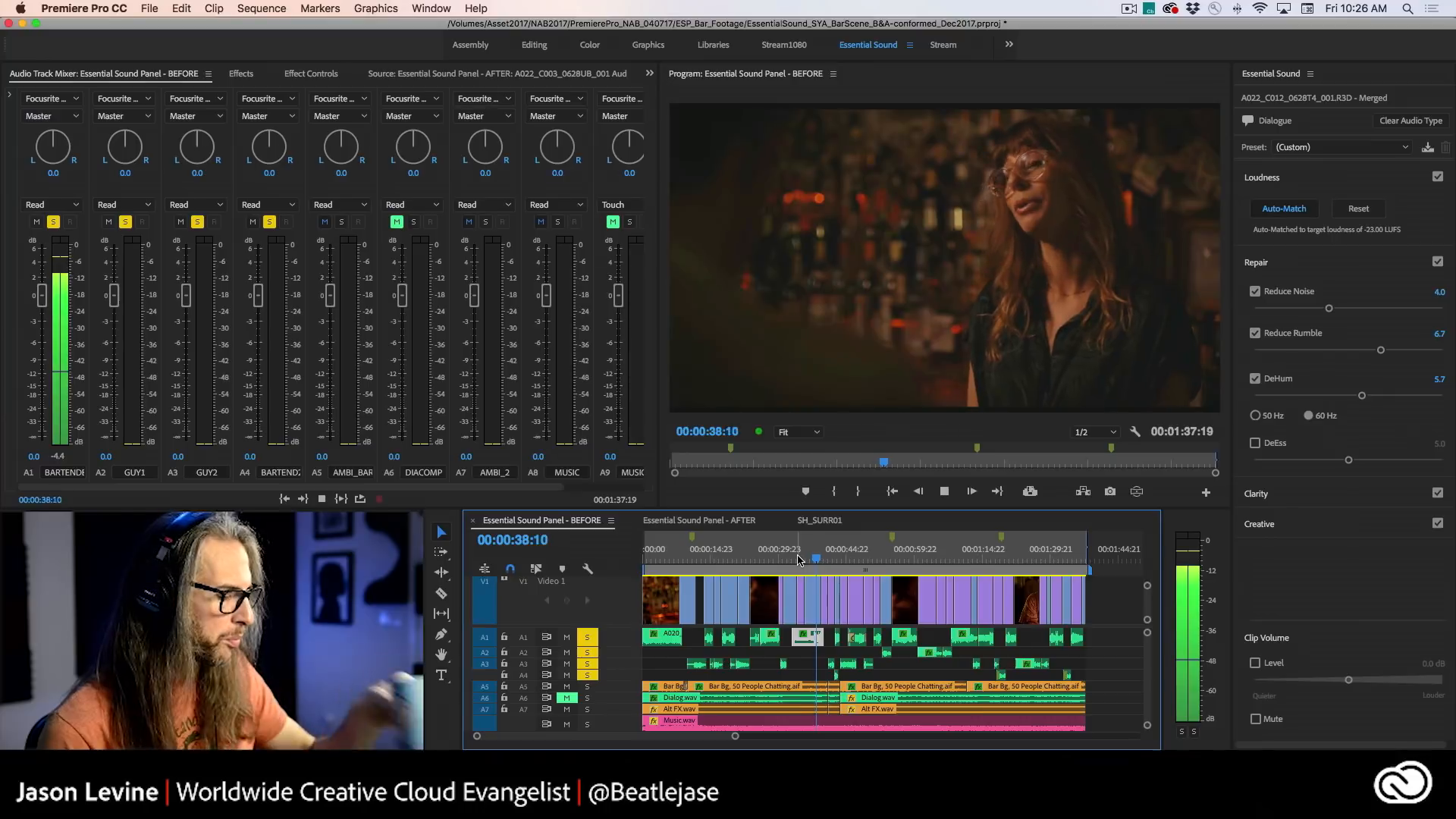
pyautogui.press('space')
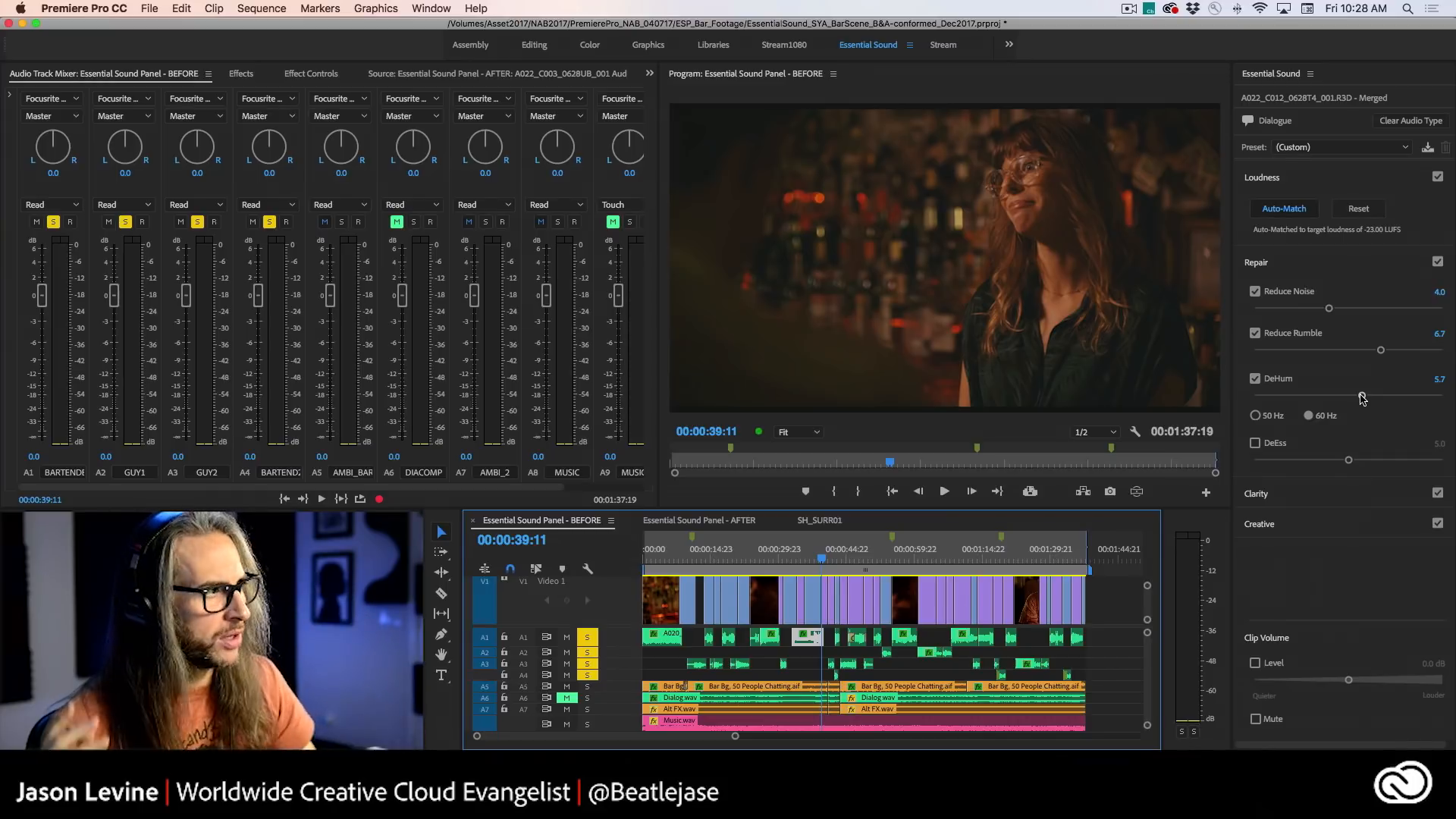
# - Show the A1 clip's audio effects in Effect Controls at 00:00:39:12 and open the Adaptive Noise Reduction custom setup
pyautogui.click(371, 416)
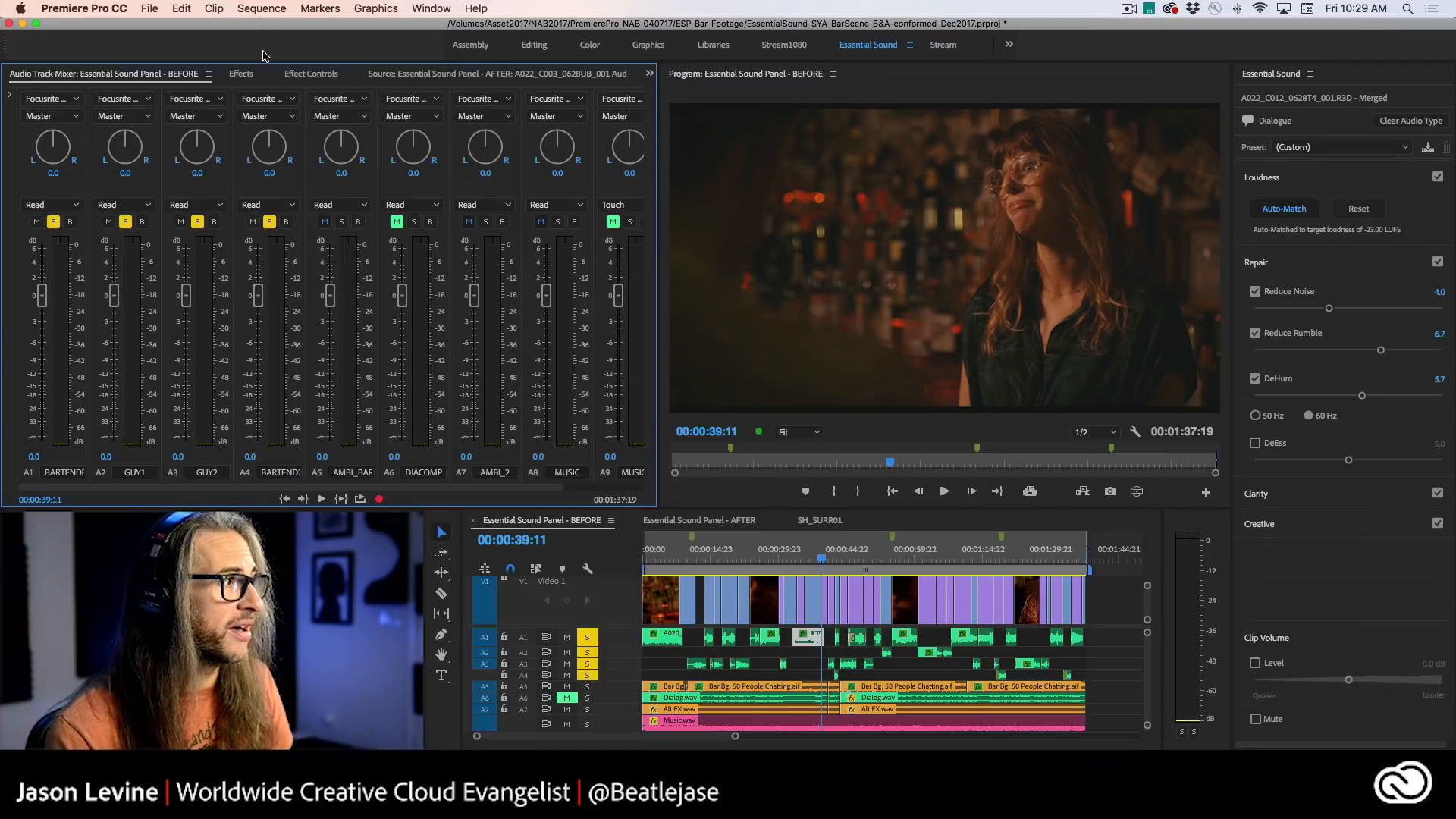
pyautogui.click(306, 75)
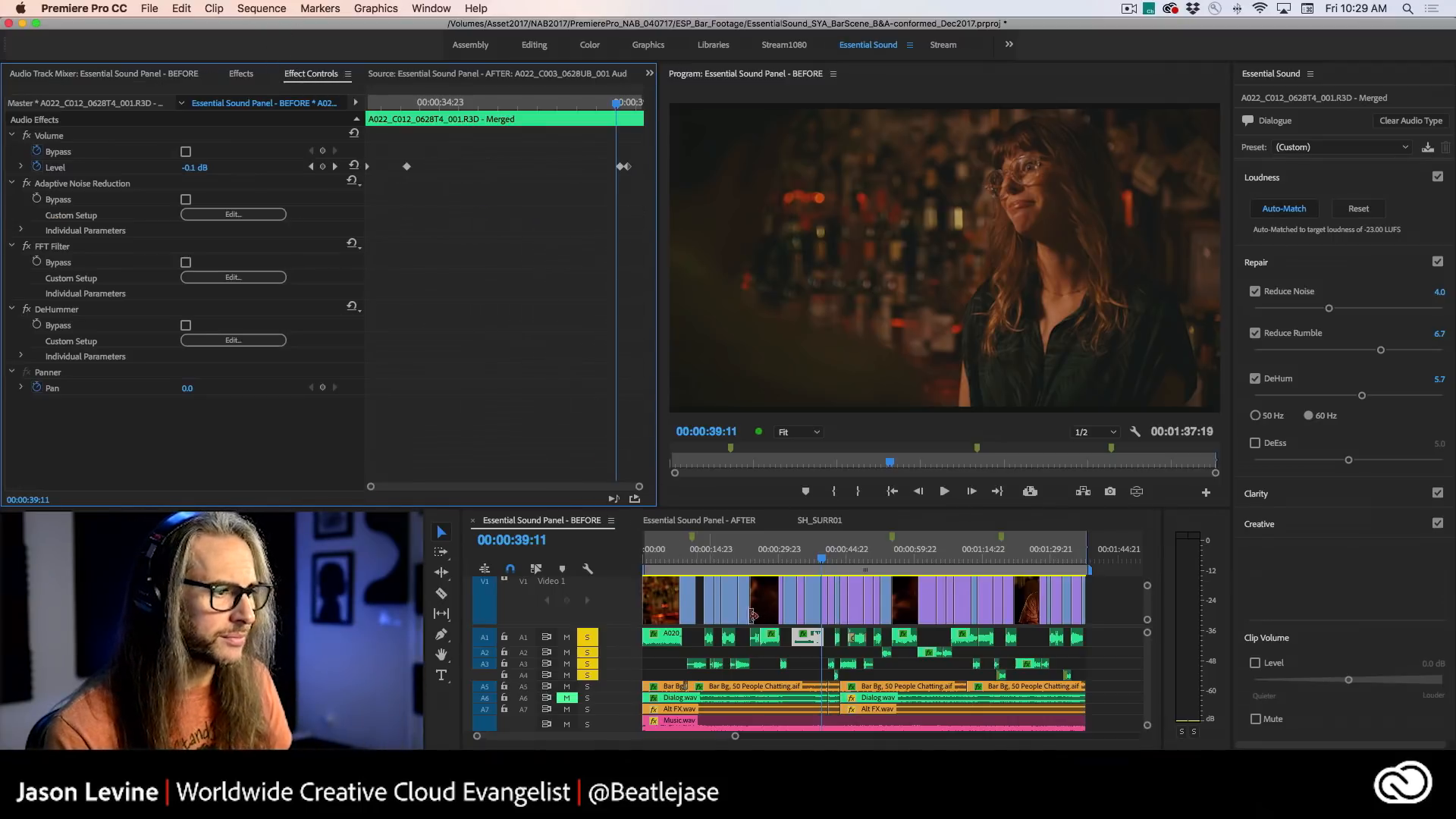
pyautogui.click(750, 595)
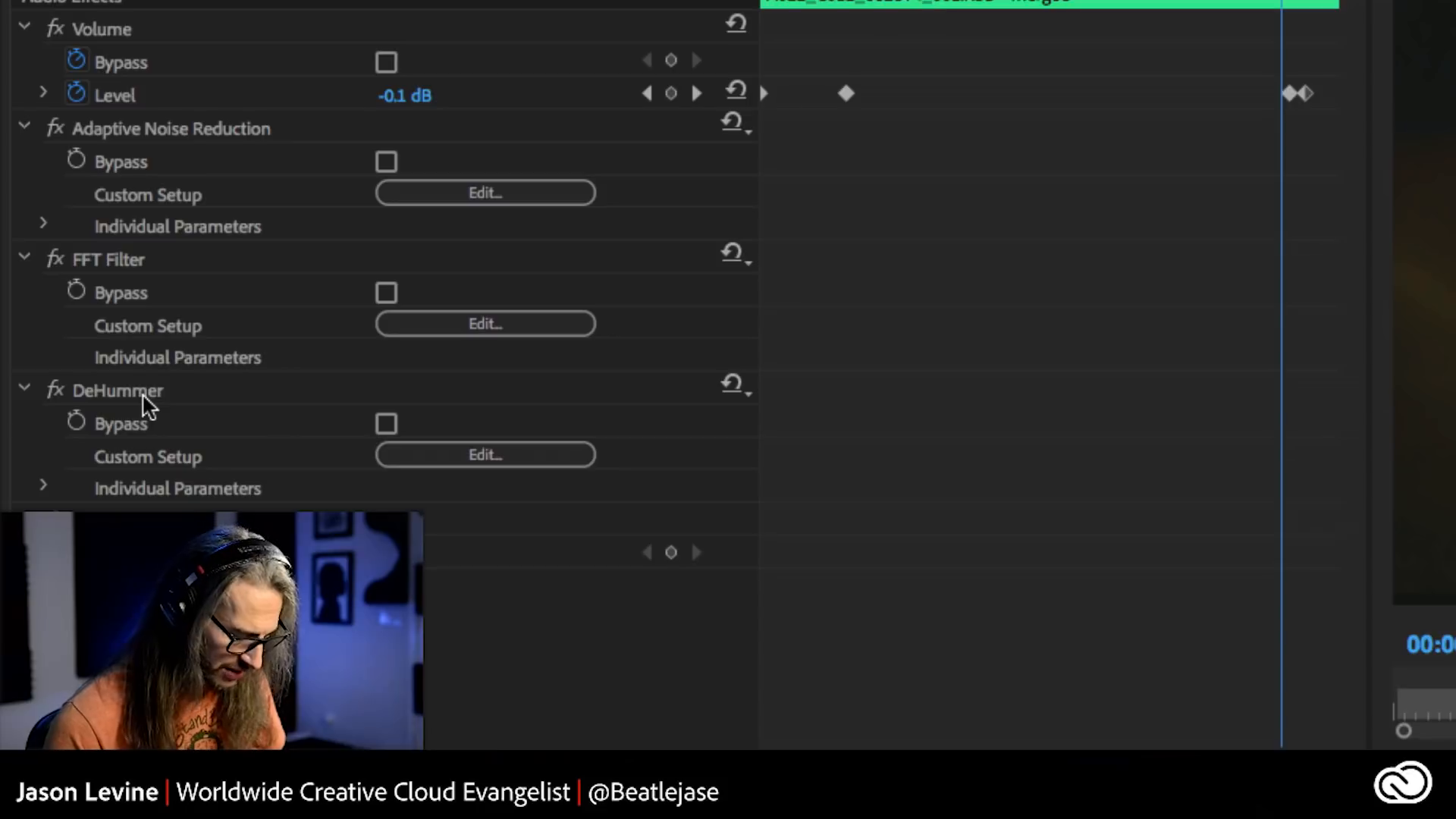
pyautogui.press('Right')
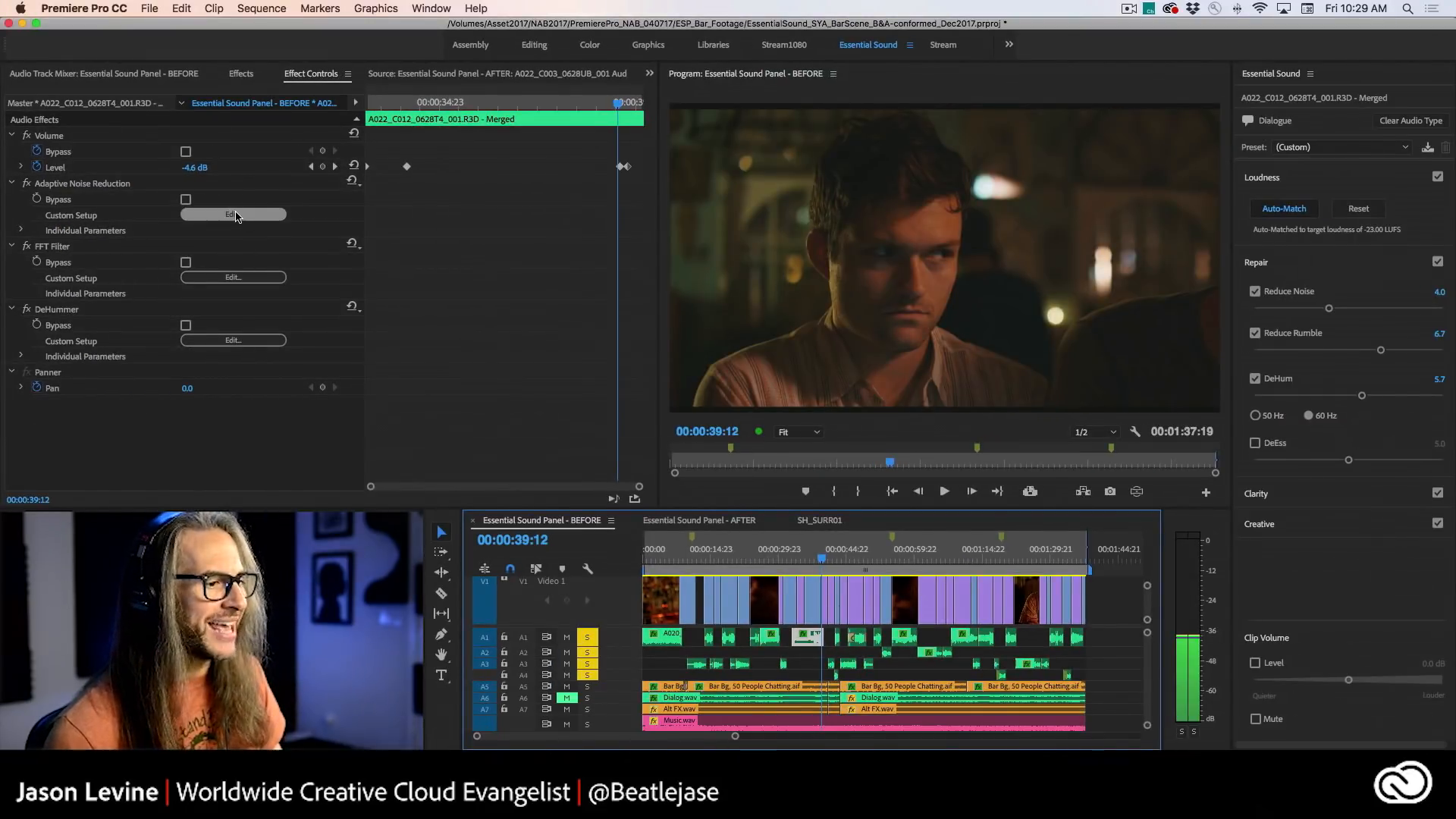
pyautogui.click(236, 215)
pyautogui.moveTo(795, 280); pyautogui.dragTo(856, 220)
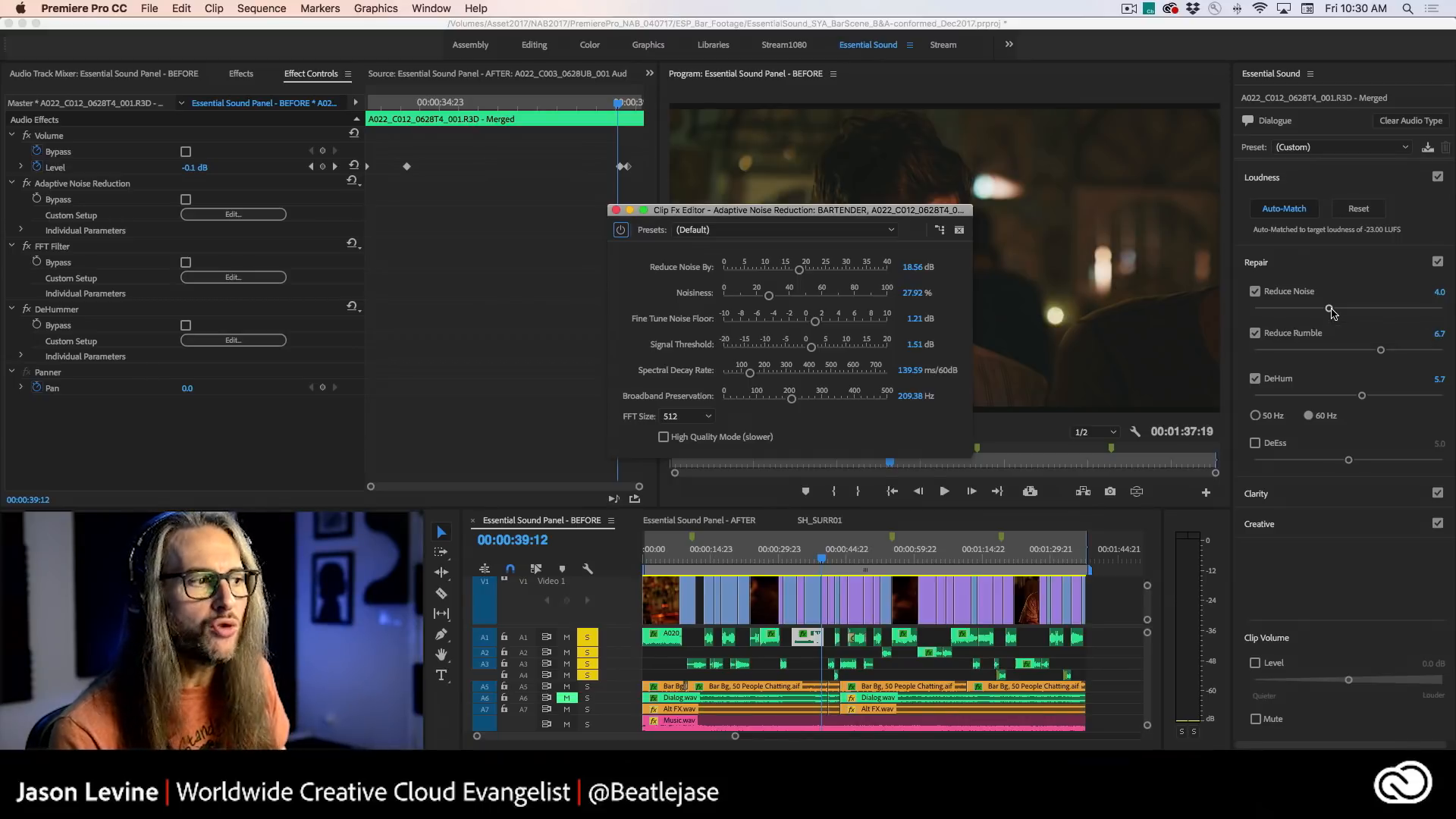
# - Vary the clip's Reduce Noise amount to 4.2 and back to 4.0 to examine the linked Adaptive Noise Reduction parameters, and close the editor
pyautogui.moveTo(1329, 309); pyautogui.dragTo(1333, 308)
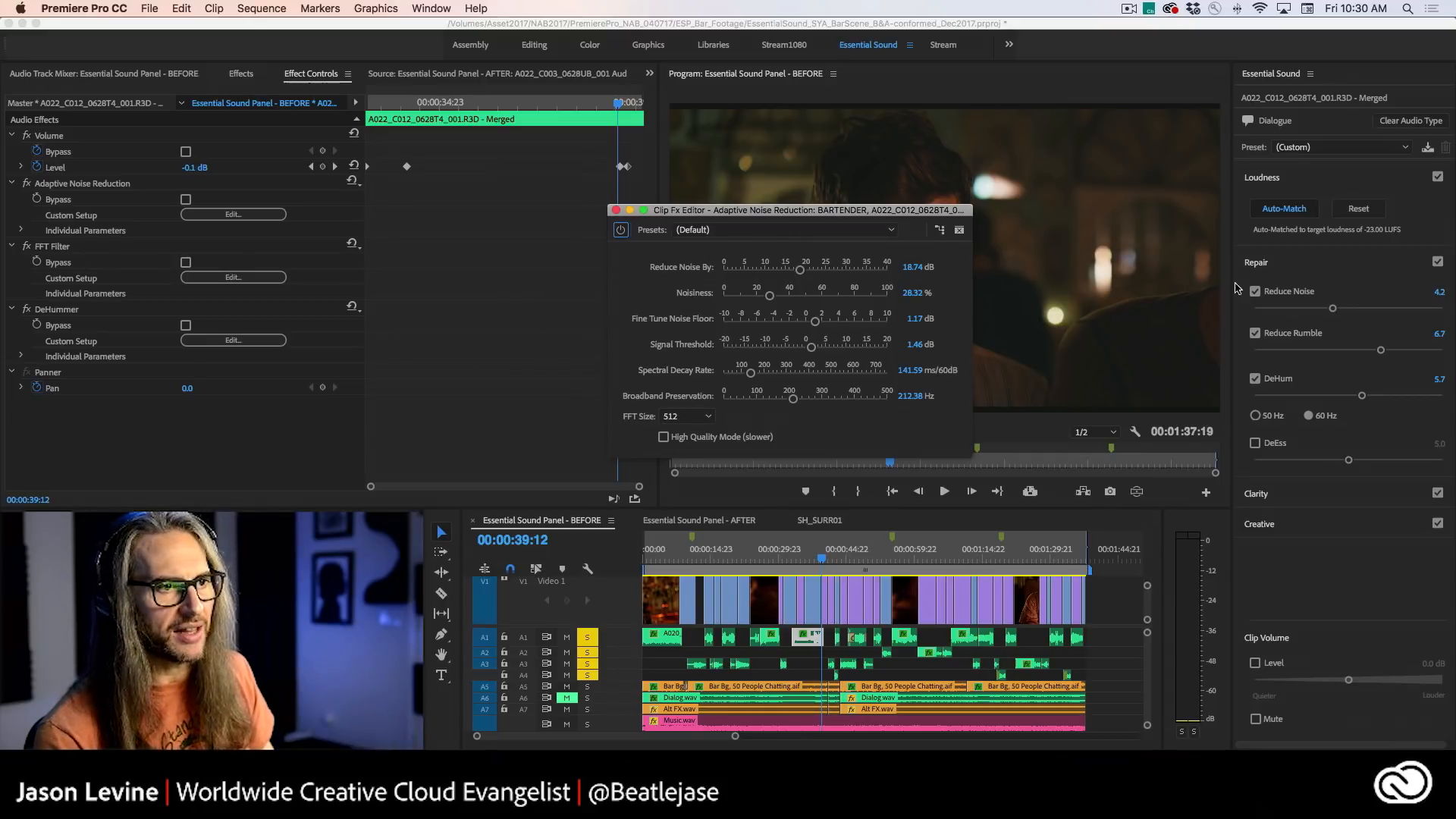
pyautogui.moveTo(1329, 310)
pyautogui.mouseDown()
pyautogui.moveTo(1283, 310)
pyautogui.moveTo(1370, 309)
pyautogui.moveTo(1280, 310)
pyautogui.moveTo(1355, 309)
pyautogui.moveTo(1331, 311)
pyautogui.mouseUp()
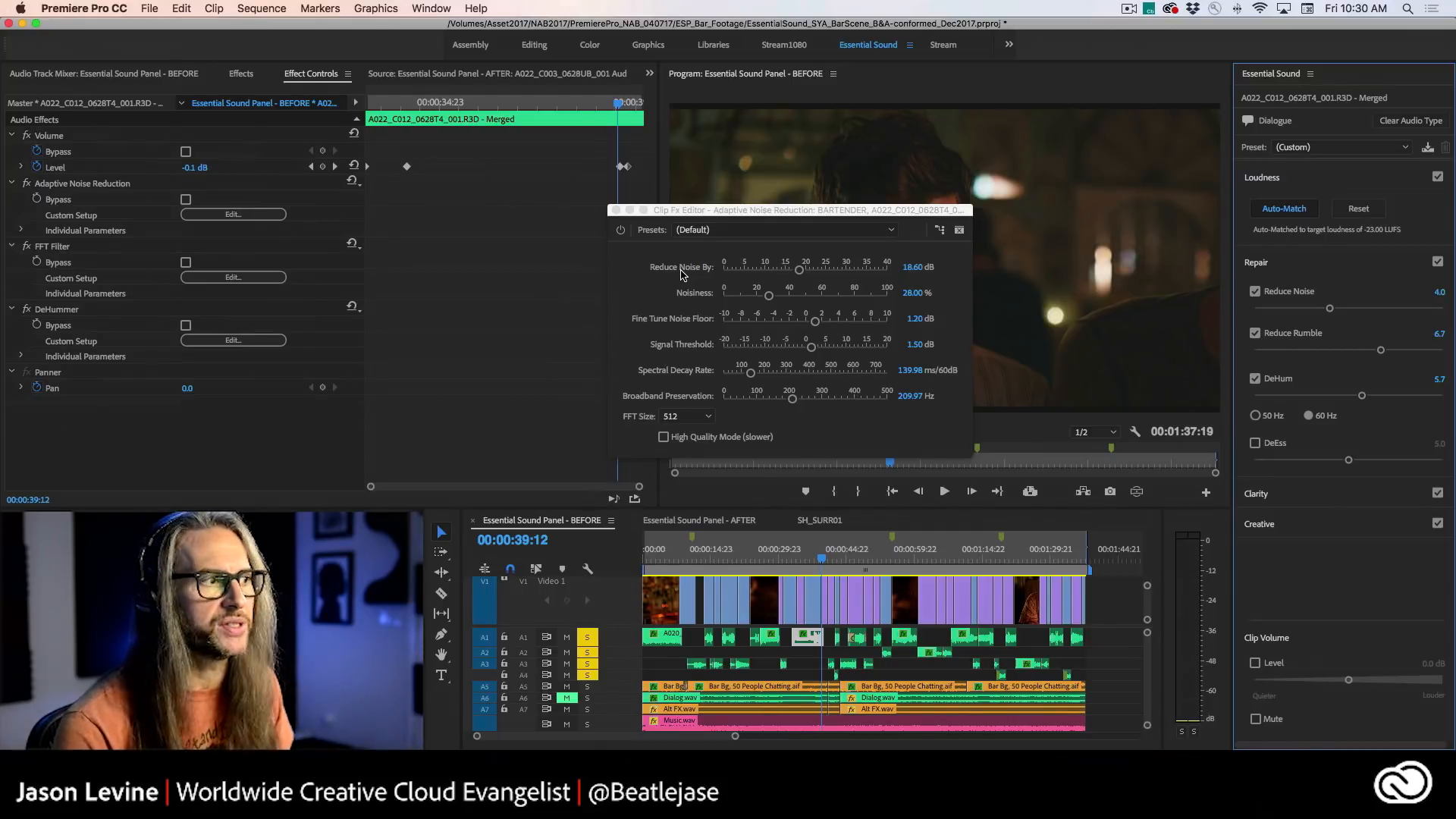
pyautogui.click(616, 211)
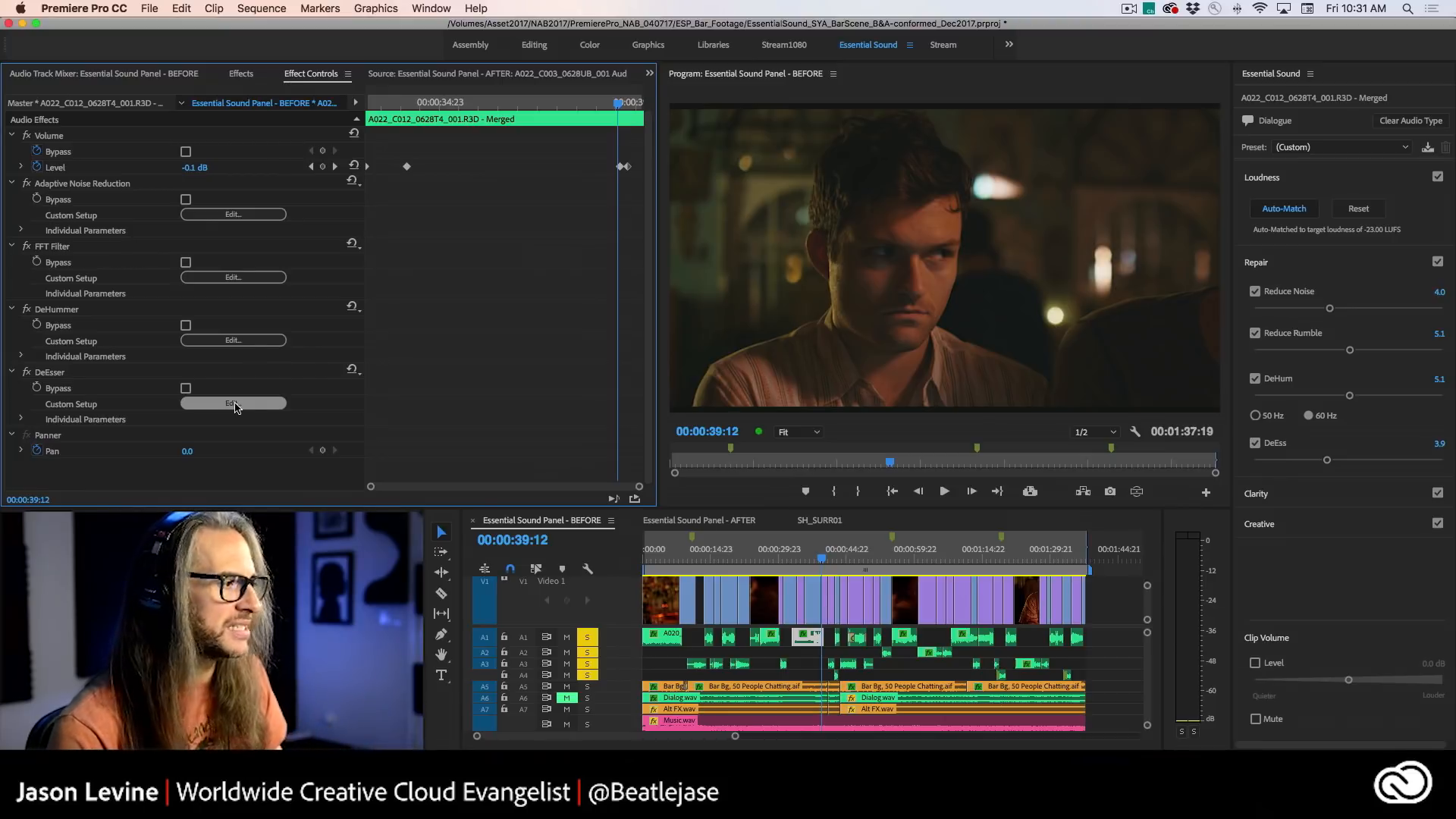
# - Open the clip's DeEsser custom setup, set the DeEss amount to 3.2 while examining its parameters, and close the editor
pyautogui.click(234, 404)
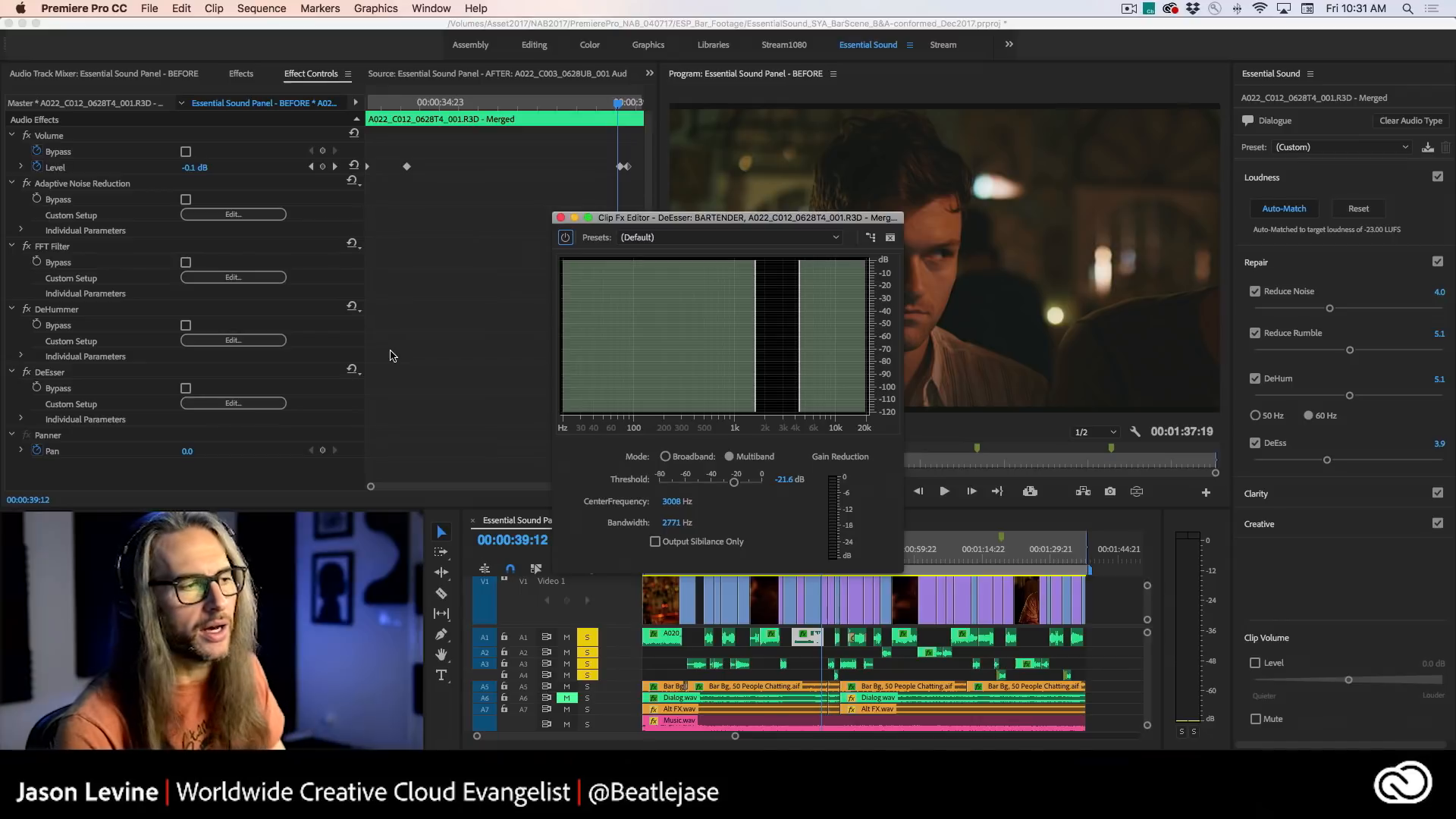
pyautogui.moveTo(686, 221); pyautogui.dragTo(778, 188)
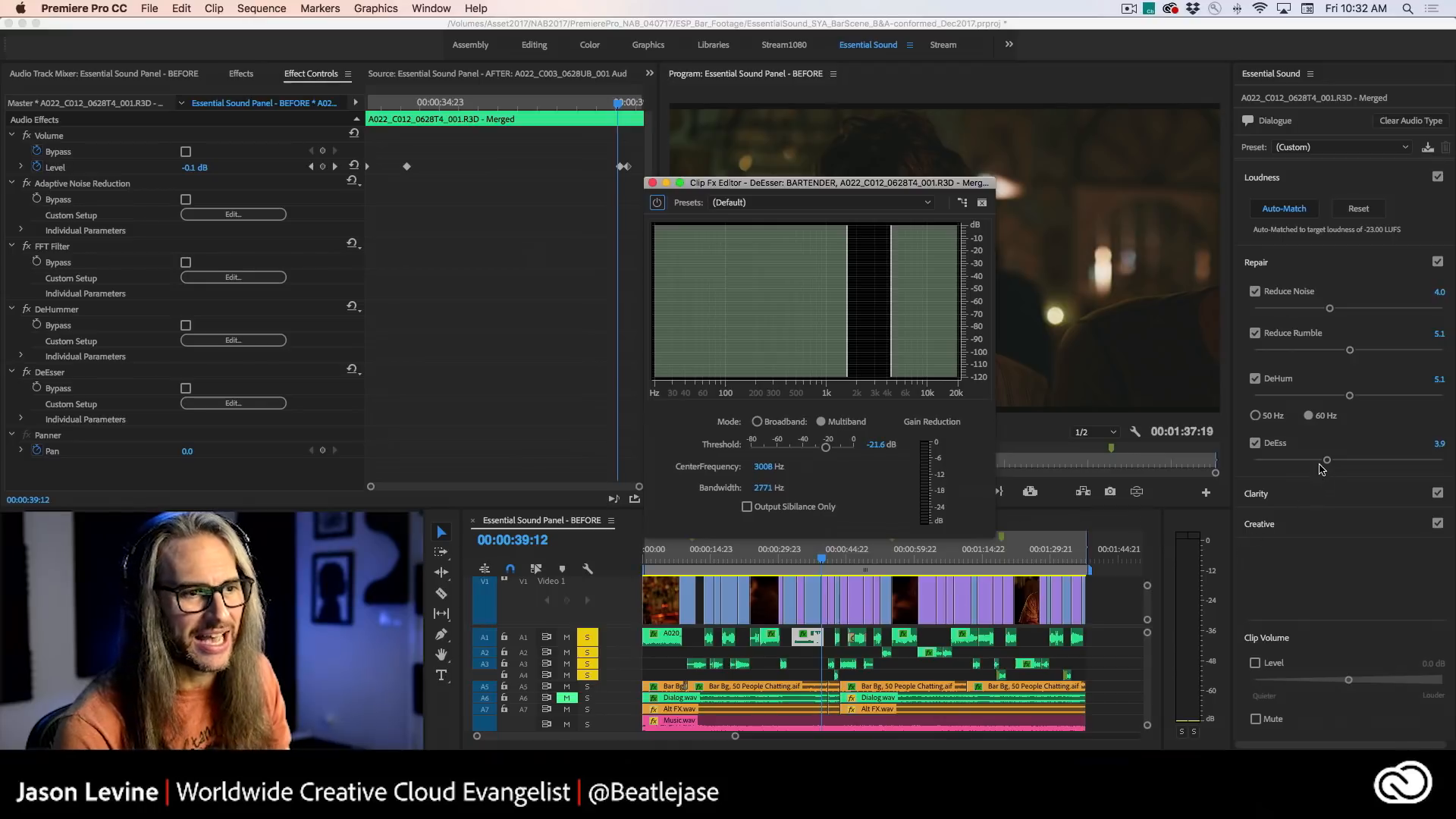
pyautogui.moveTo(1326, 460)
pyautogui.mouseDown()
pyautogui.moveTo(1286, 464)
pyautogui.moveTo(1391, 471)
pyautogui.moveTo(1315, 472)
pyautogui.mouseUp()
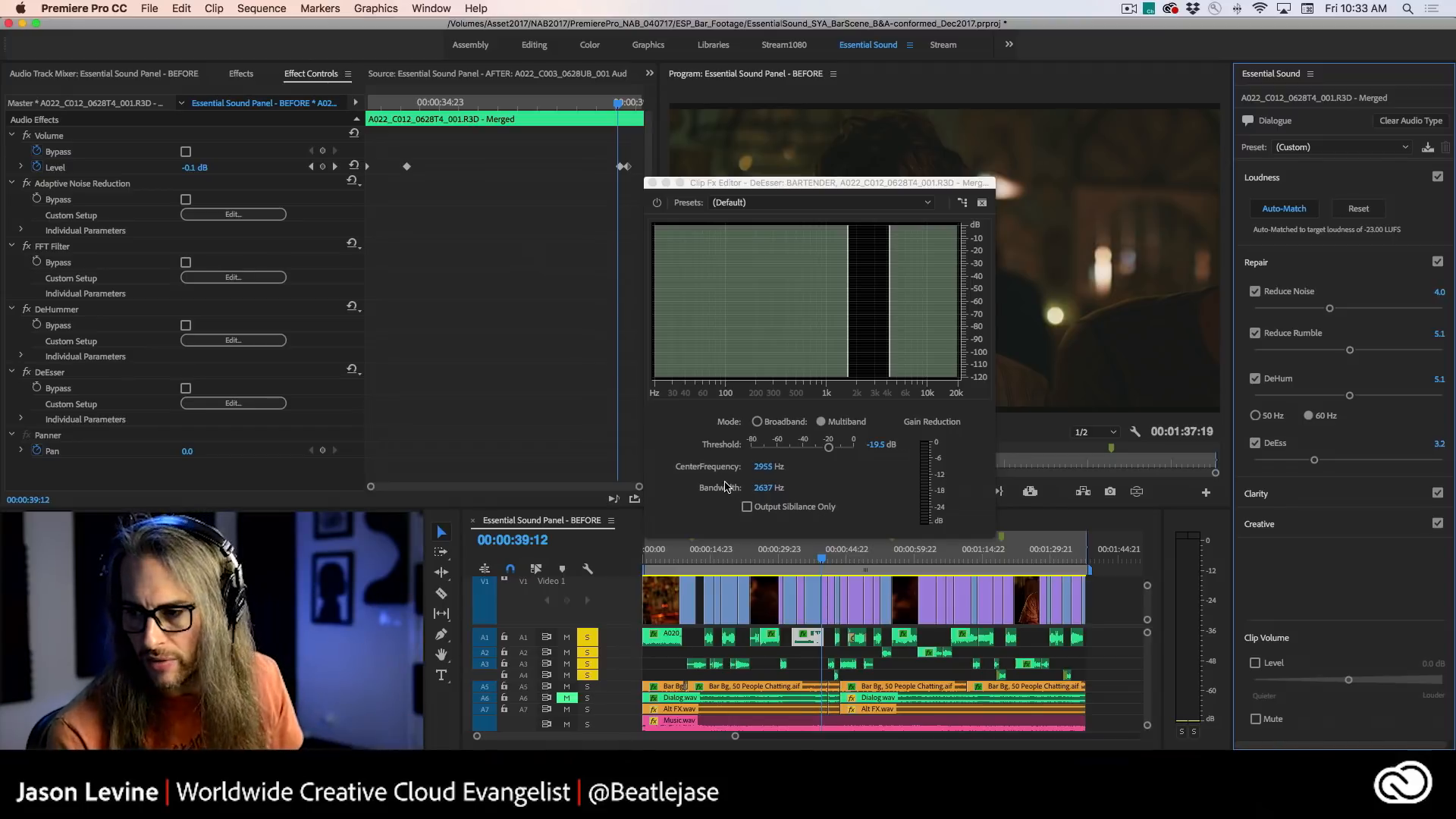
pyautogui.click(652, 182)
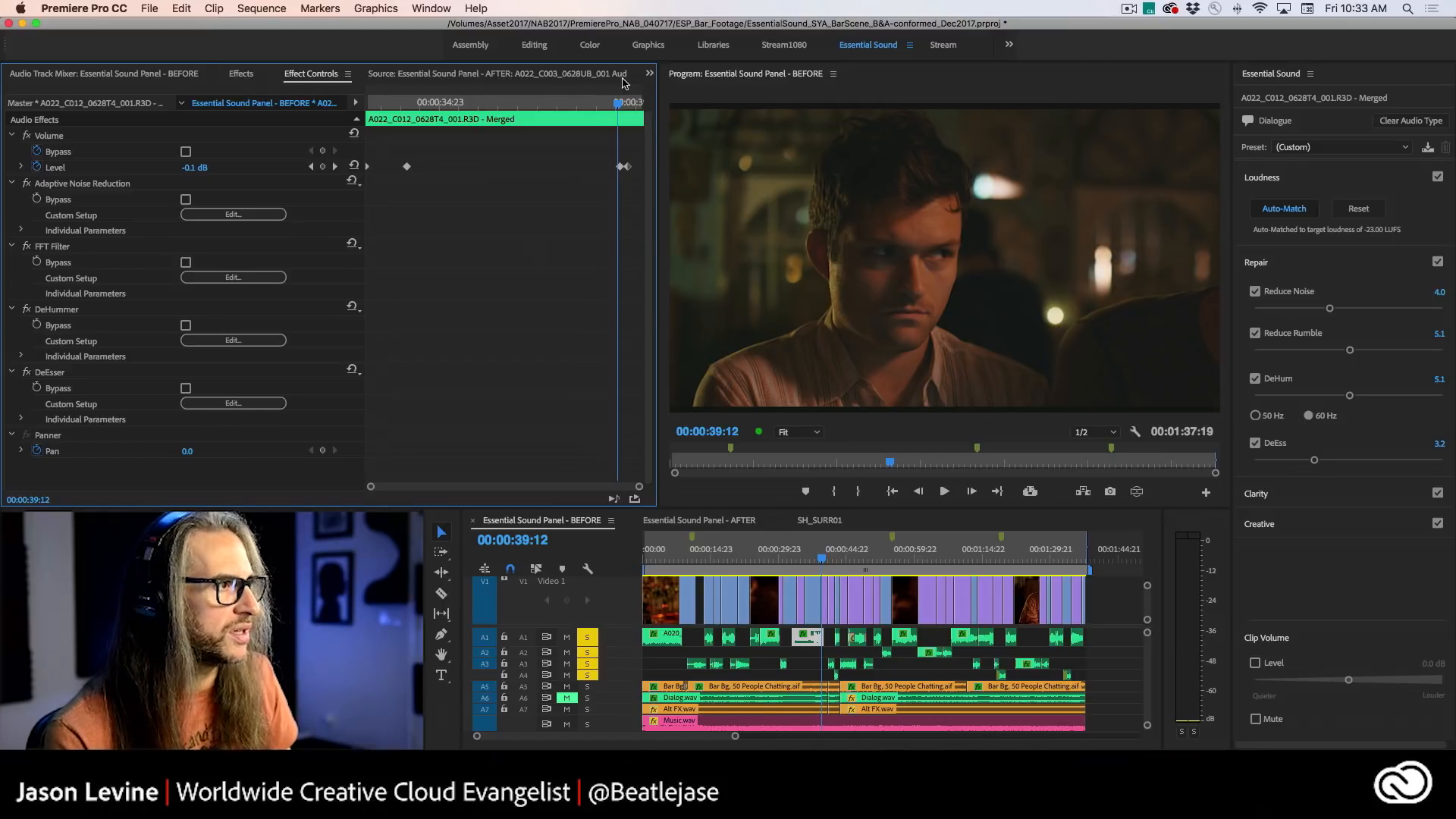
# - Return to the Audio Track Mixer and expand its effects and sends area
pyautogui.click(649, 74)
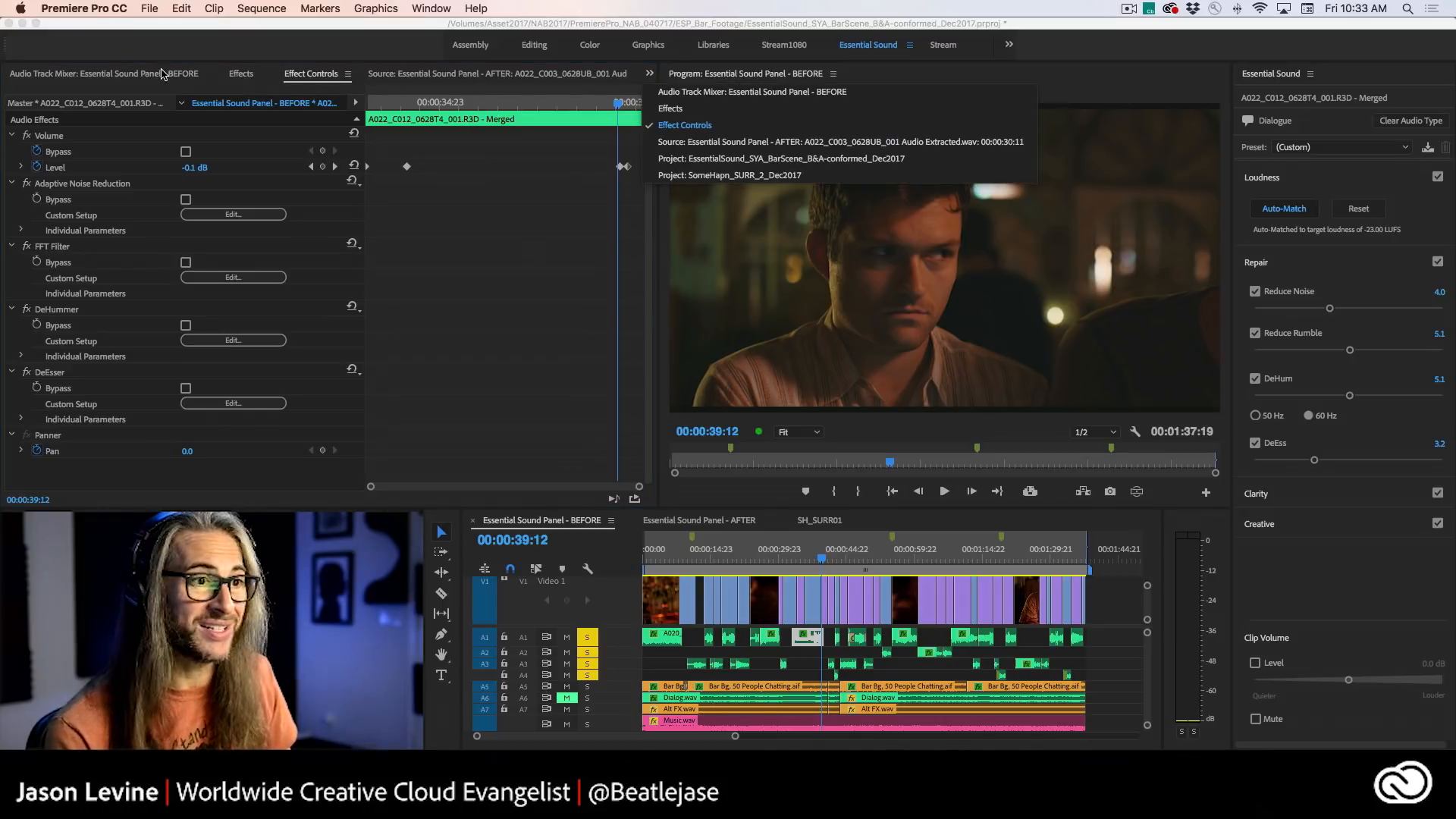
pyautogui.click(161, 74)
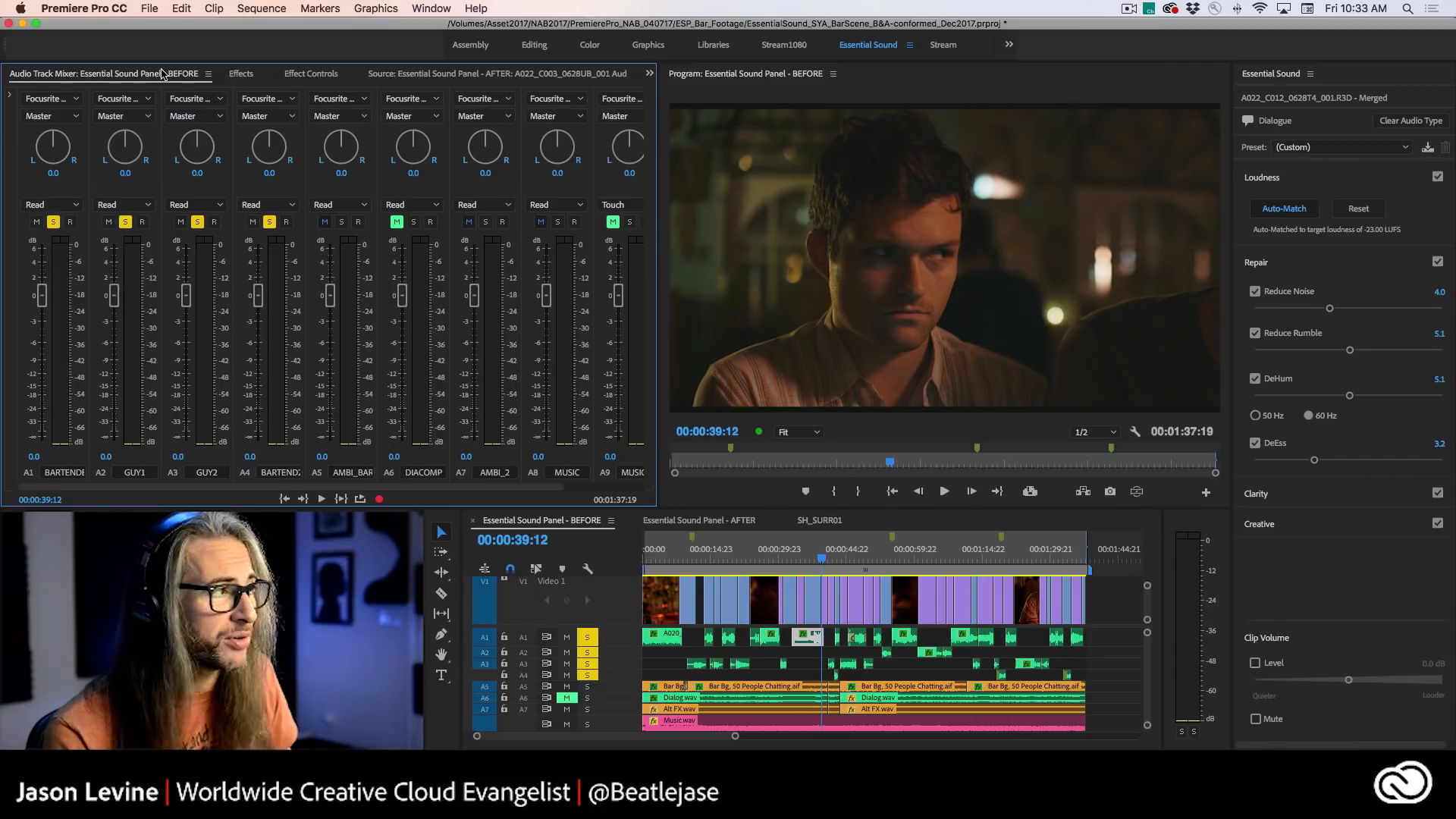
pyautogui.click(11, 97)
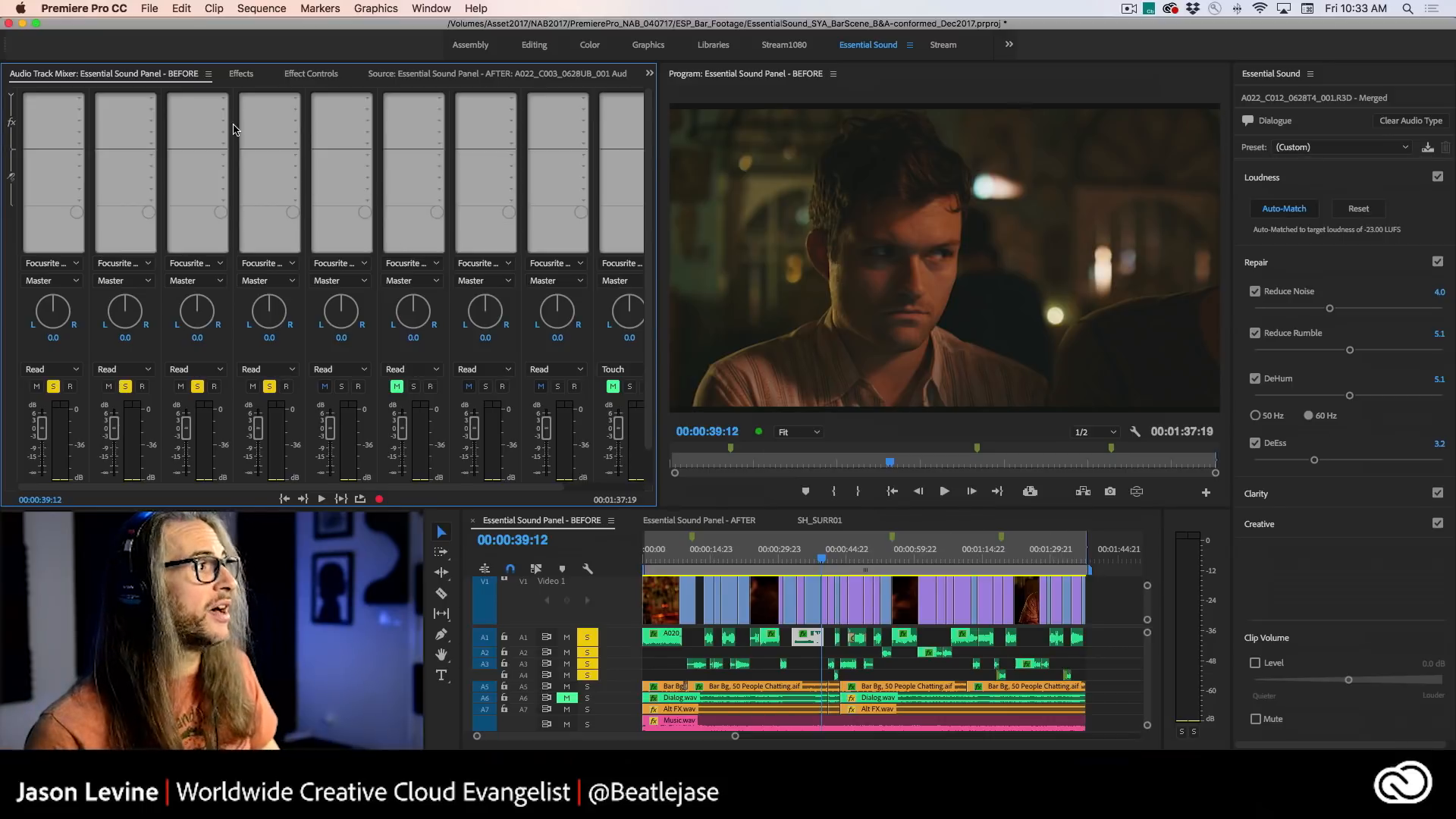
# - Insert Adaptive Noise Reduction in the first track's first effect slot and look through the effect categories available for its second slot
pyautogui.click(79, 99)
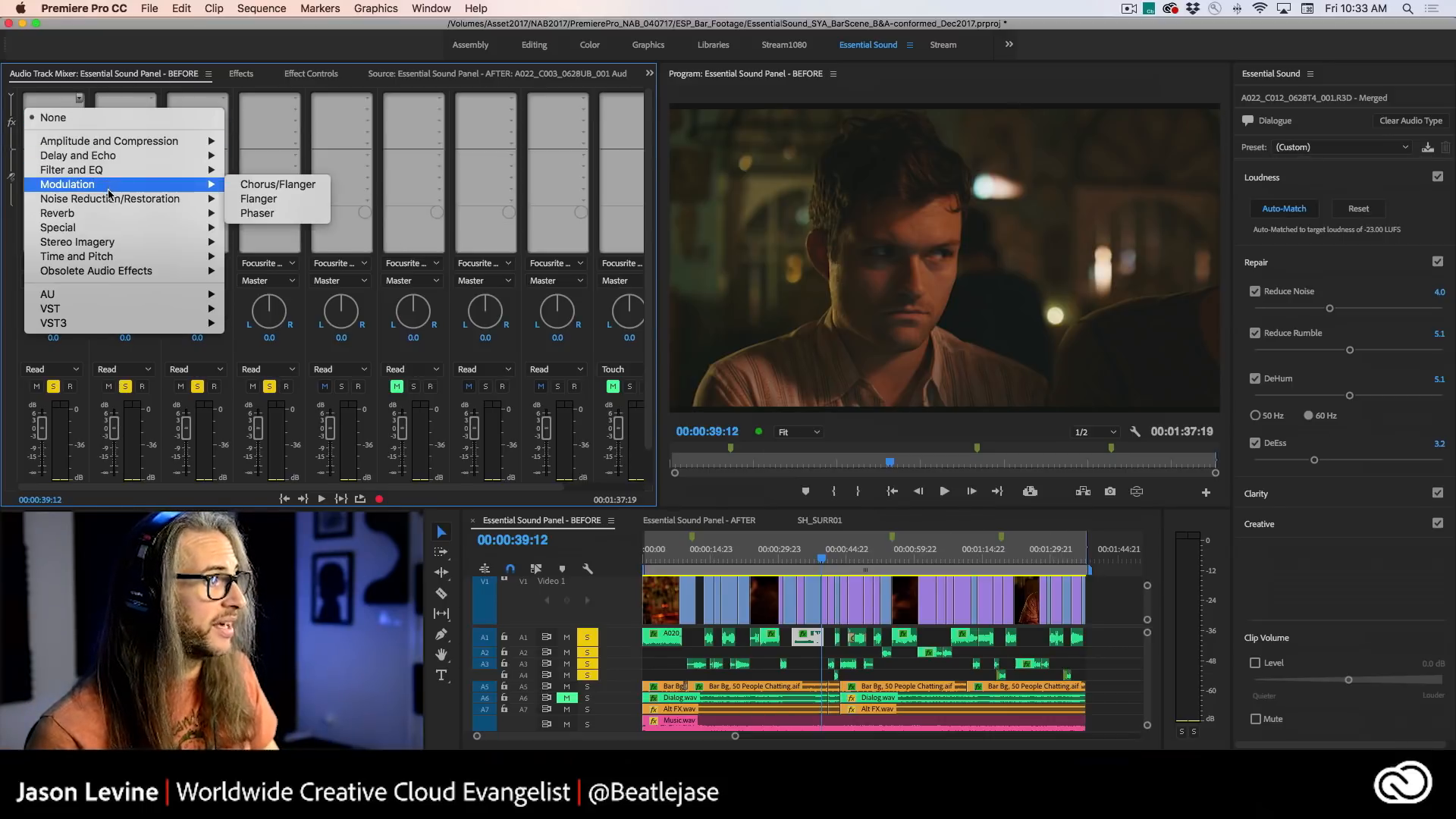
pyautogui.moveTo(139, 197)
pyautogui.click(261, 199)
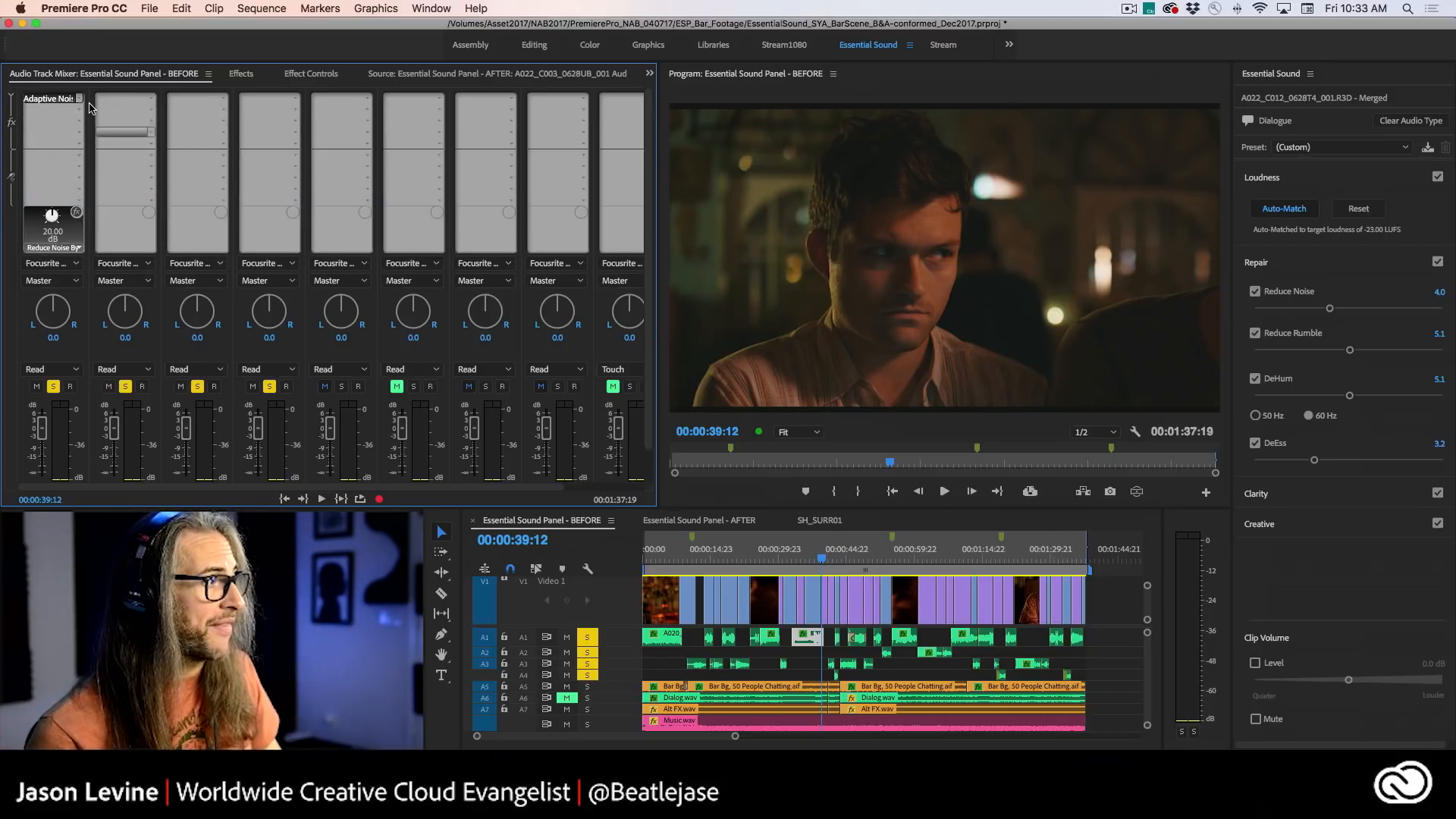
pyautogui.click(79, 111)
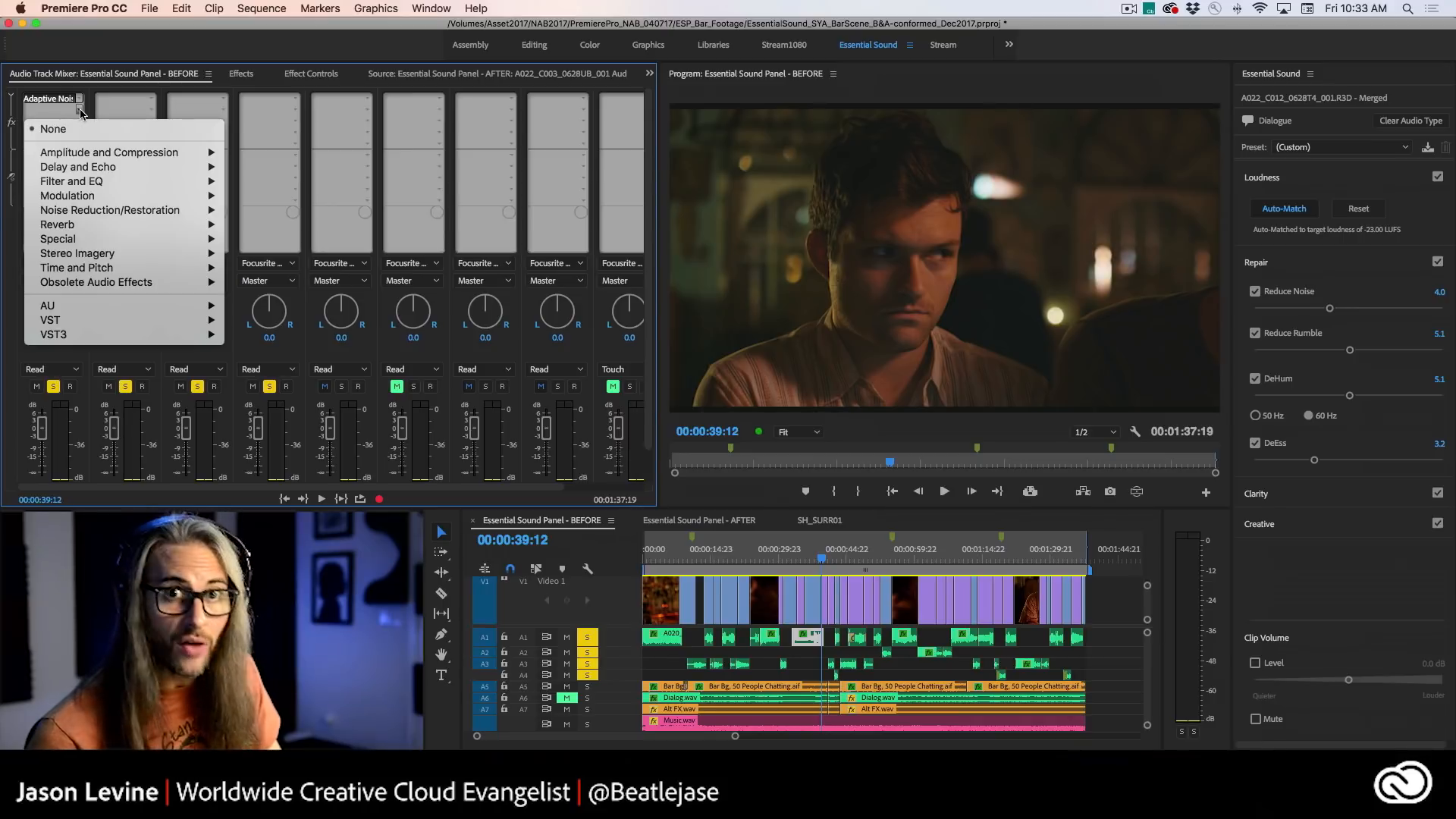
pyautogui.moveTo(100, 182)
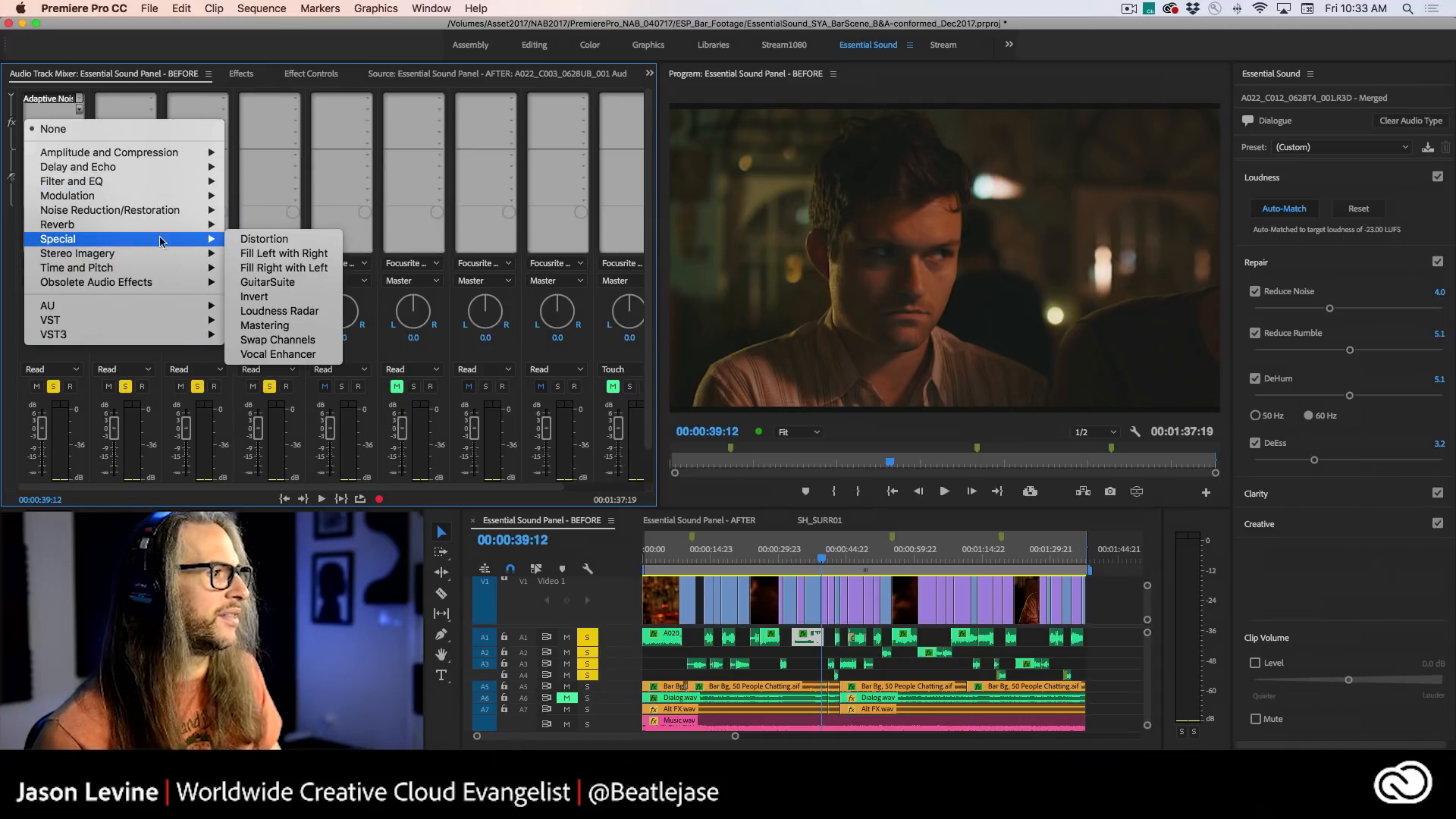
pyautogui.moveTo(189, 224)
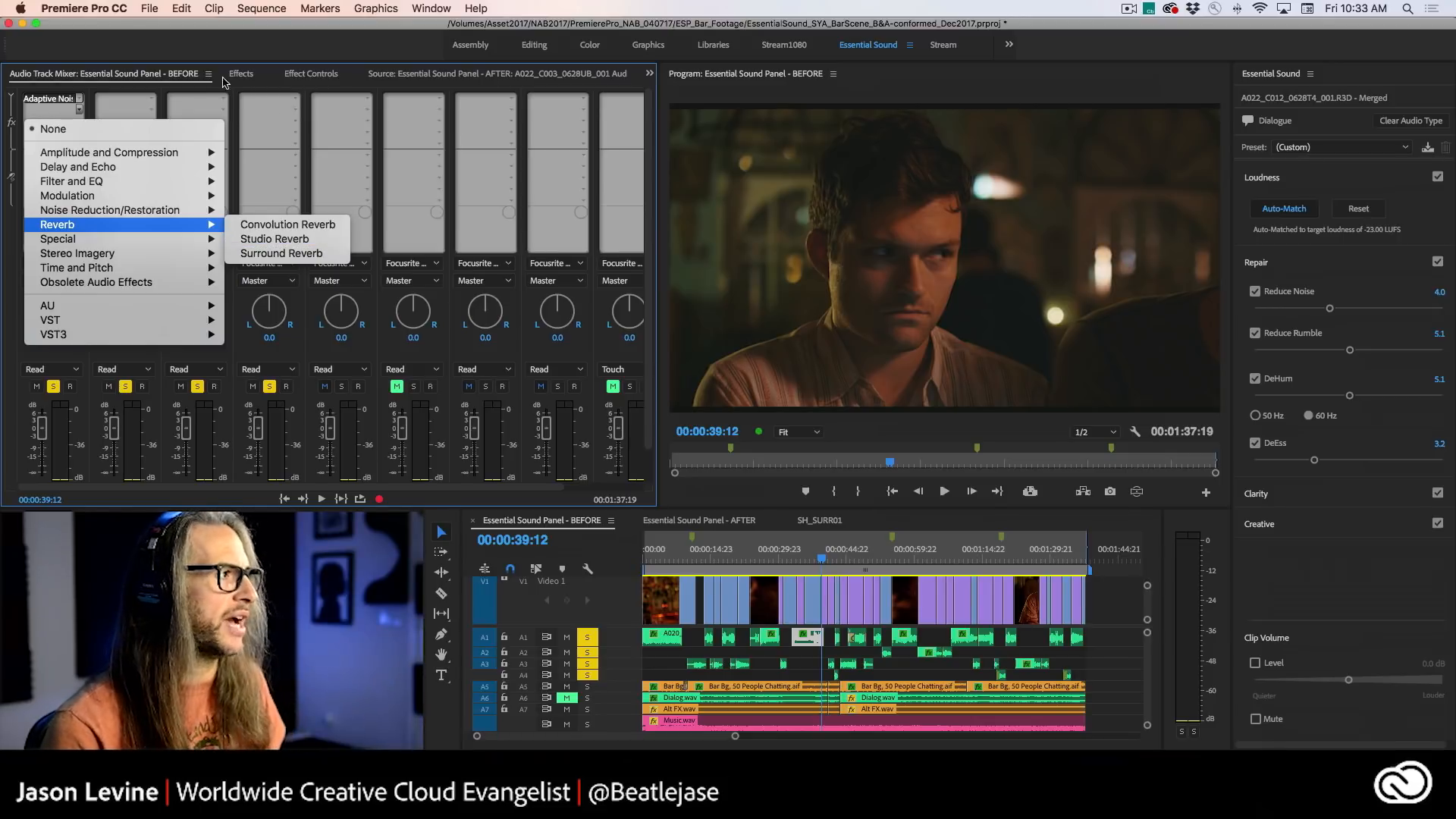
# - Remove the Adaptive Noise Reduction effect from the first track by setting its effect slot to None
pyautogui.click(79, 99)
pyautogui.click(81, 100)
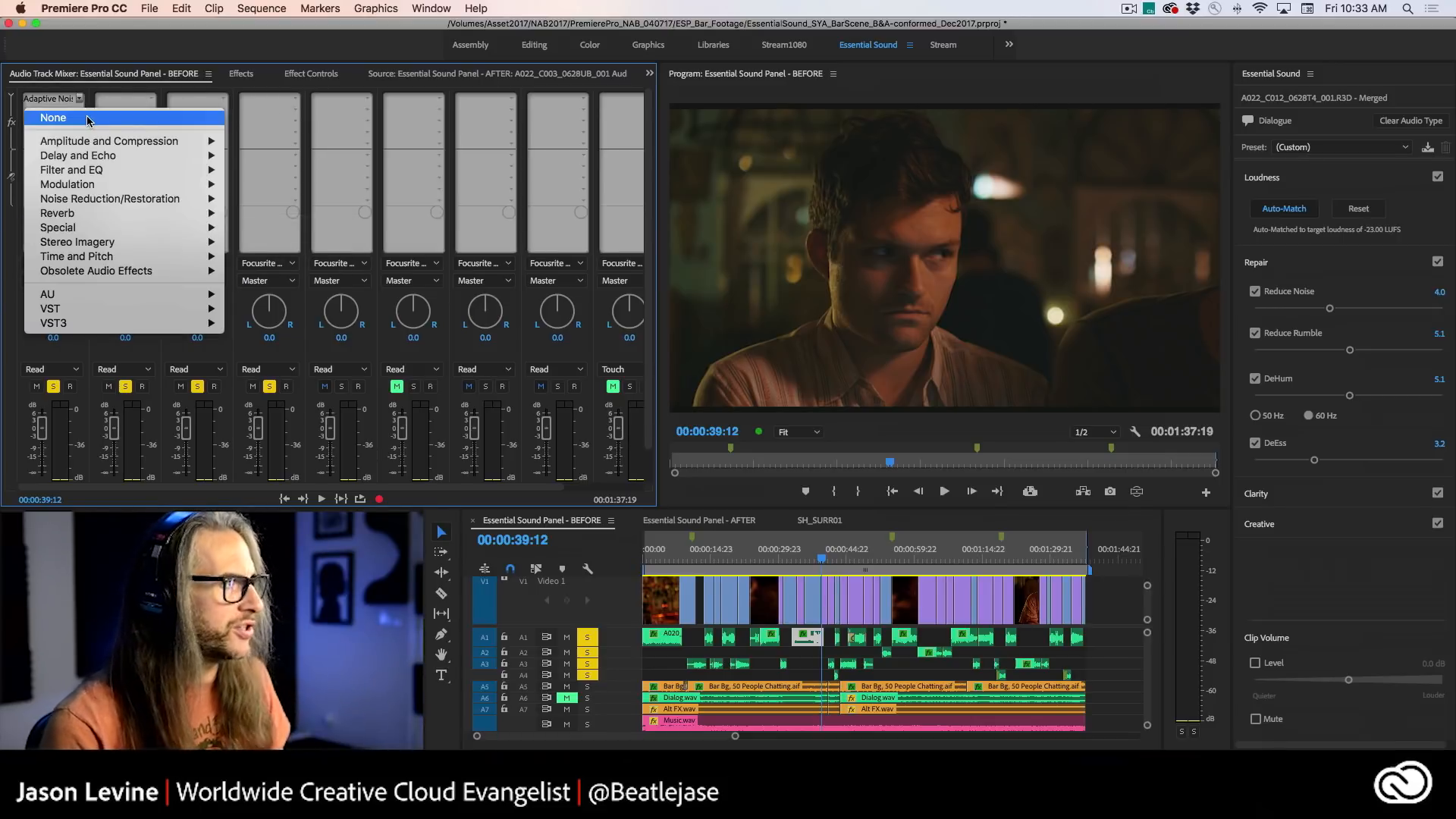
pyautogui.click(57, 118)
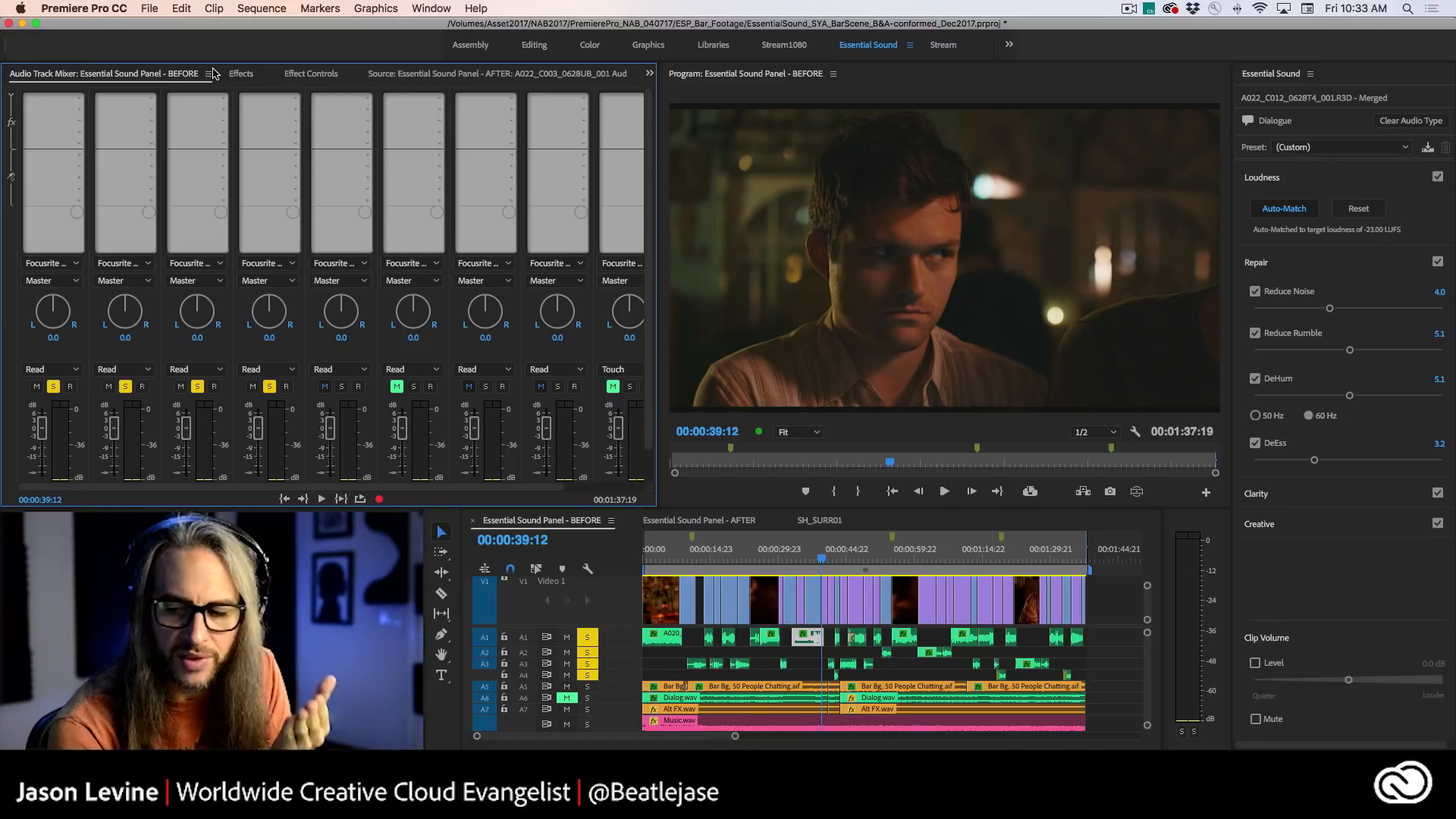
# - Turn off DeEss and DeHum in the selected dialogue clip's Repair settings
pyautogui.click(1254, 442)
pyautogui.click(1254, 379)
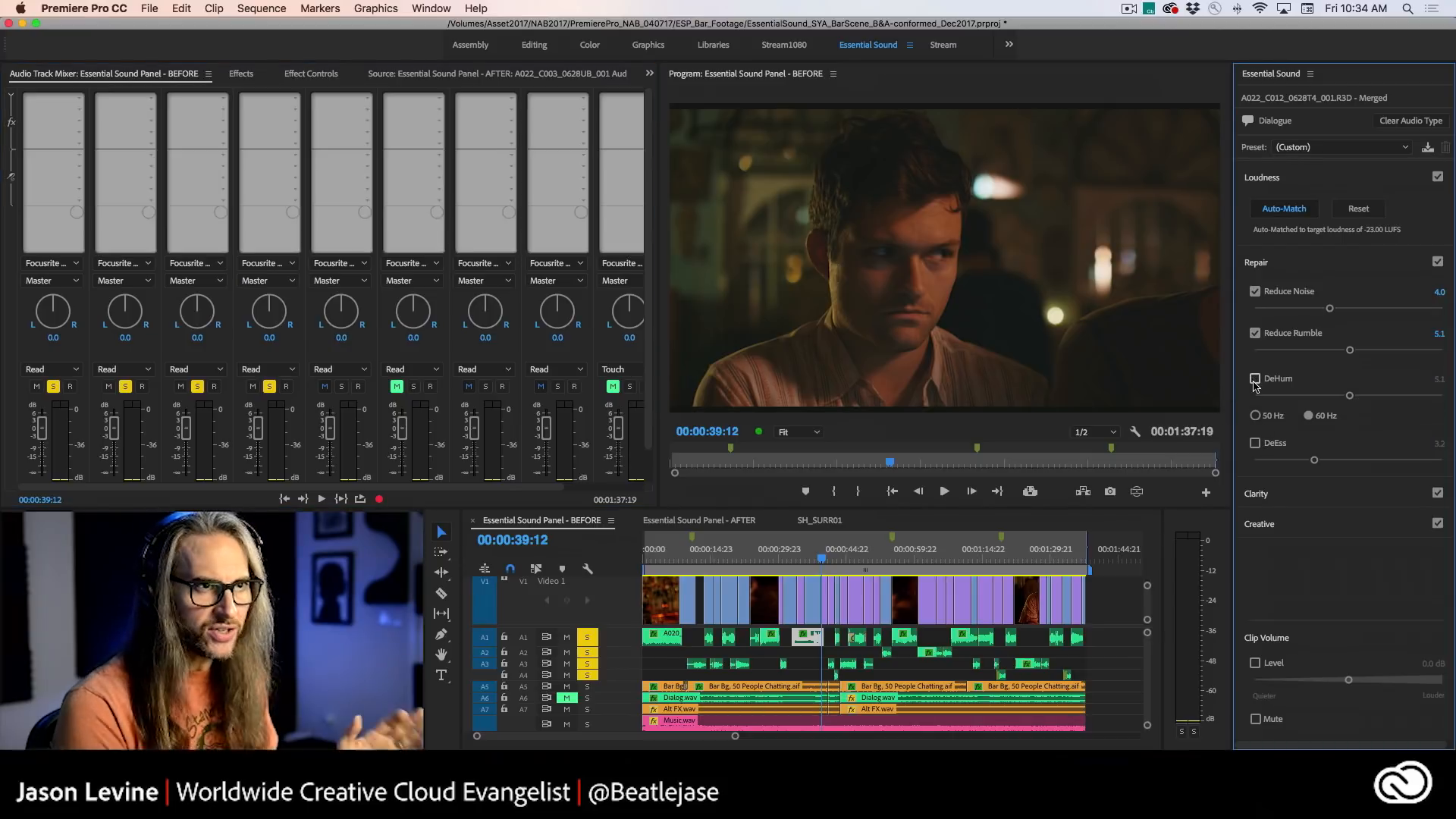
# - Open the Essential Sound Panel - AFTER sequence and compare the Repair settings of the A1 dialogue clips and the short extracted clip on A3
pyautogui.click(694, 521)
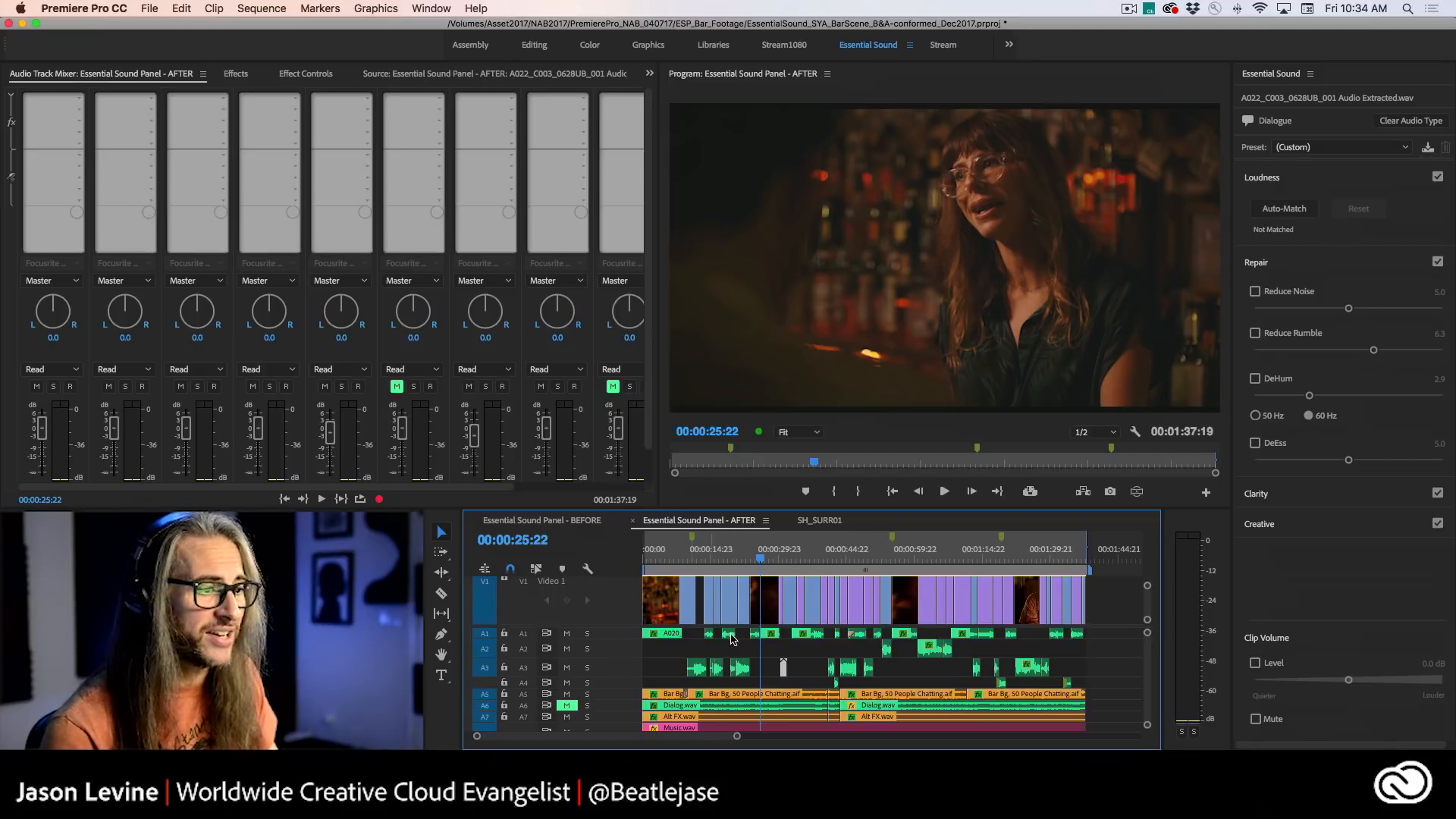
pyautogui.click(771, 633)
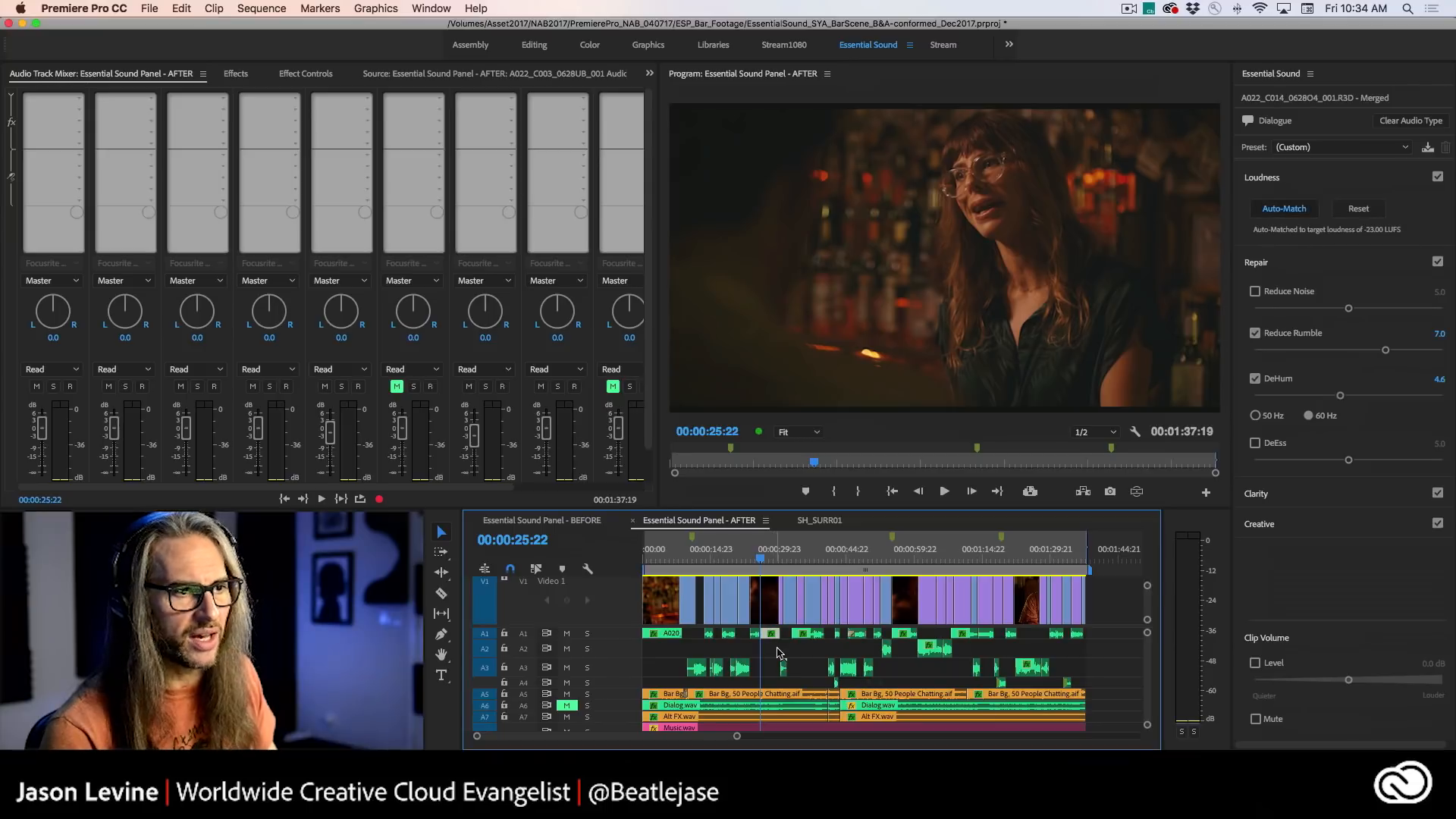
pyautogui.click(754, 637)
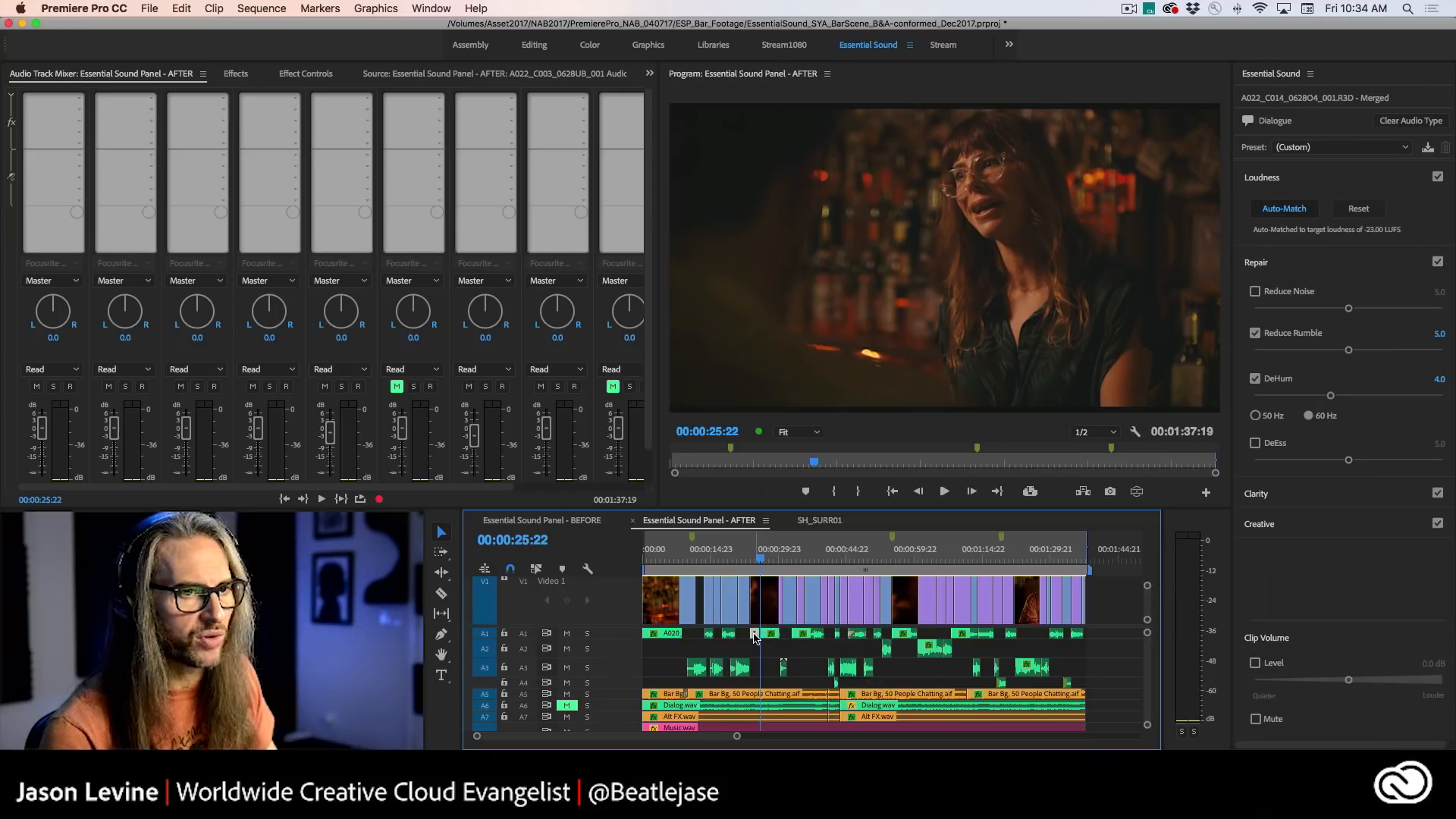
pyautogui.click(755, 637)
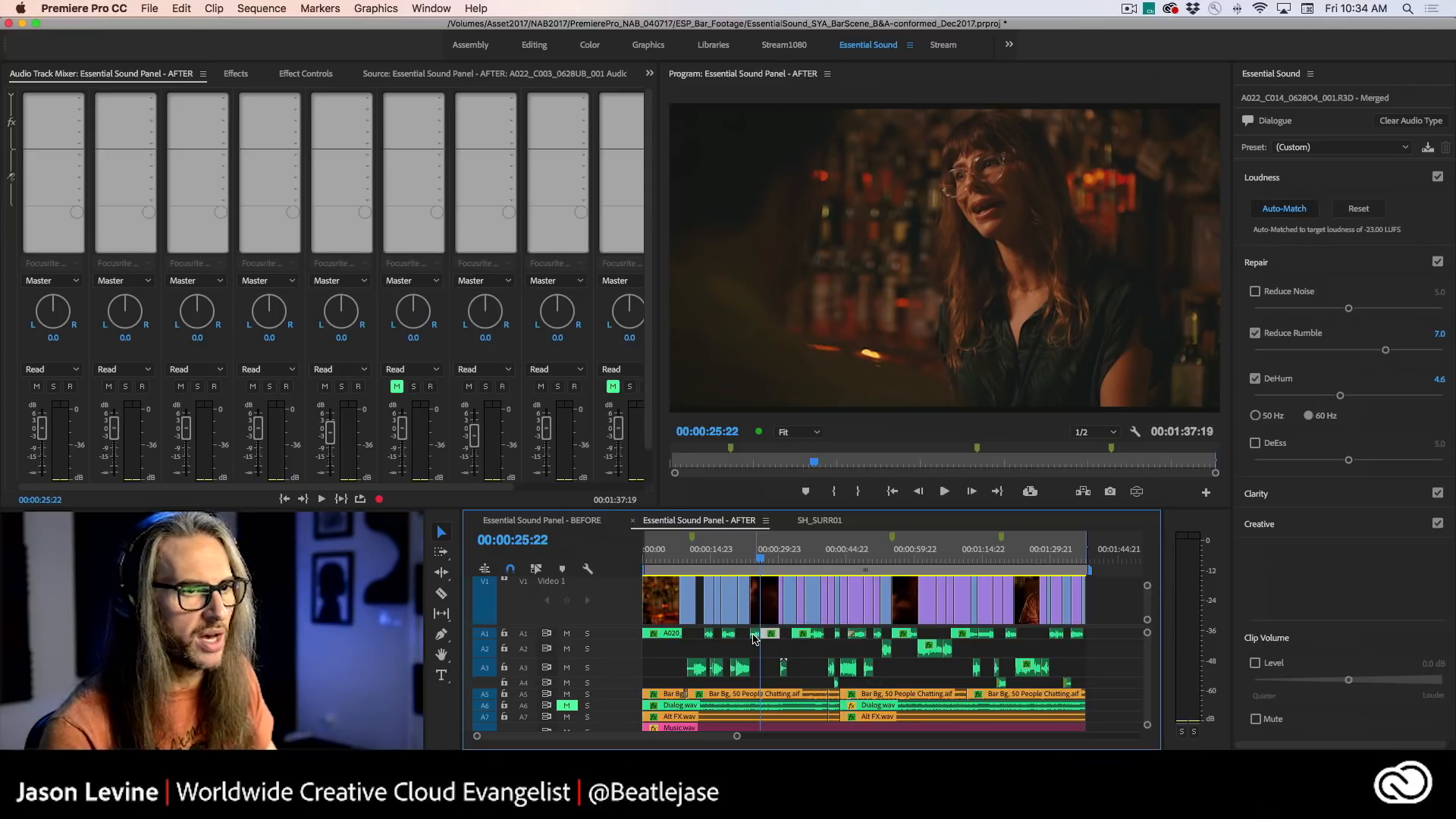
pyautogui.click(780, 665)
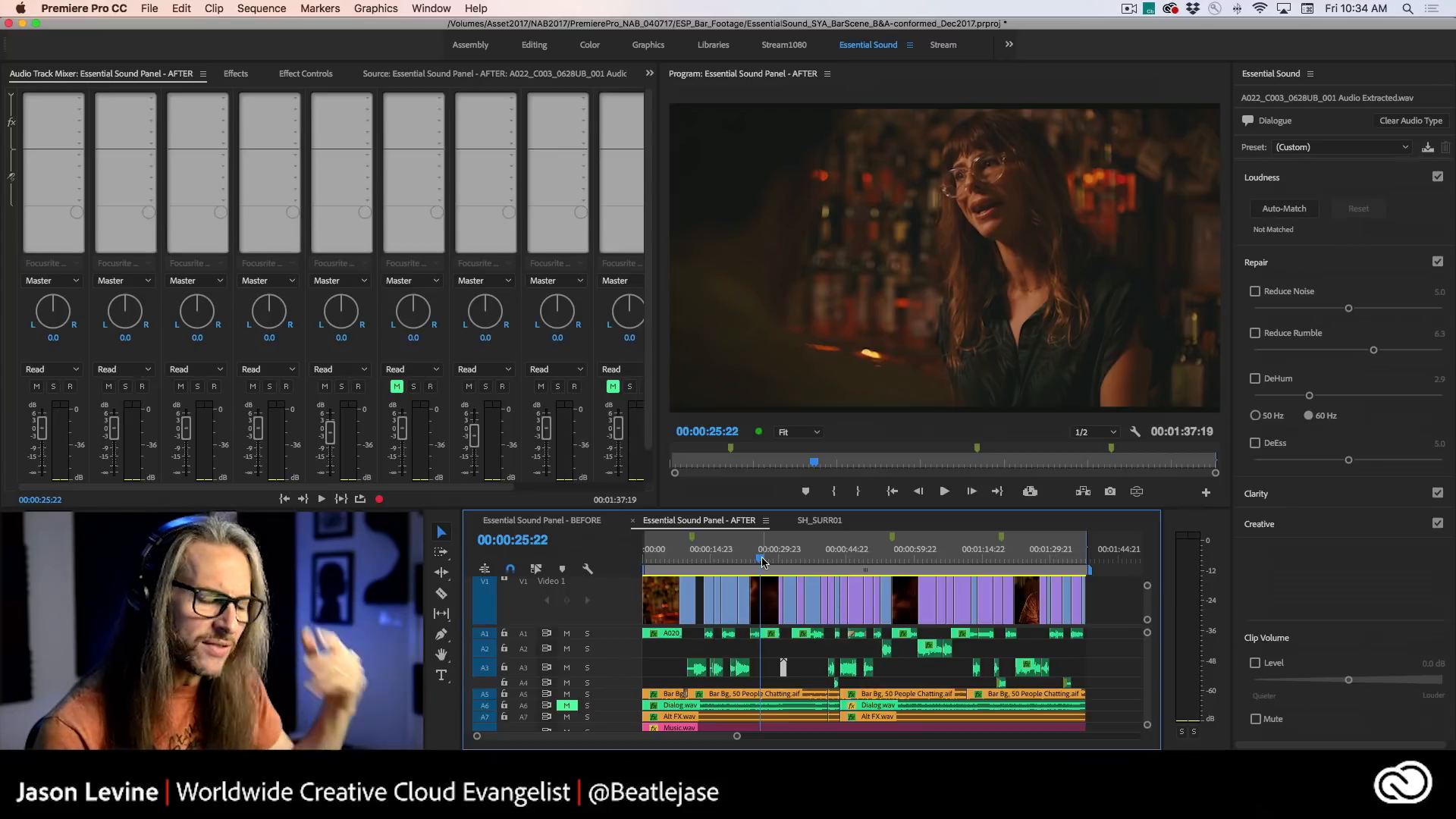
# - Play the full mix from 00:00:23:18 and replay it from 00:00:29:18 to hear the short extracted clip on A3
pyautogui.moveTo(759, 563); pyautogui.dragTo(750, 562)
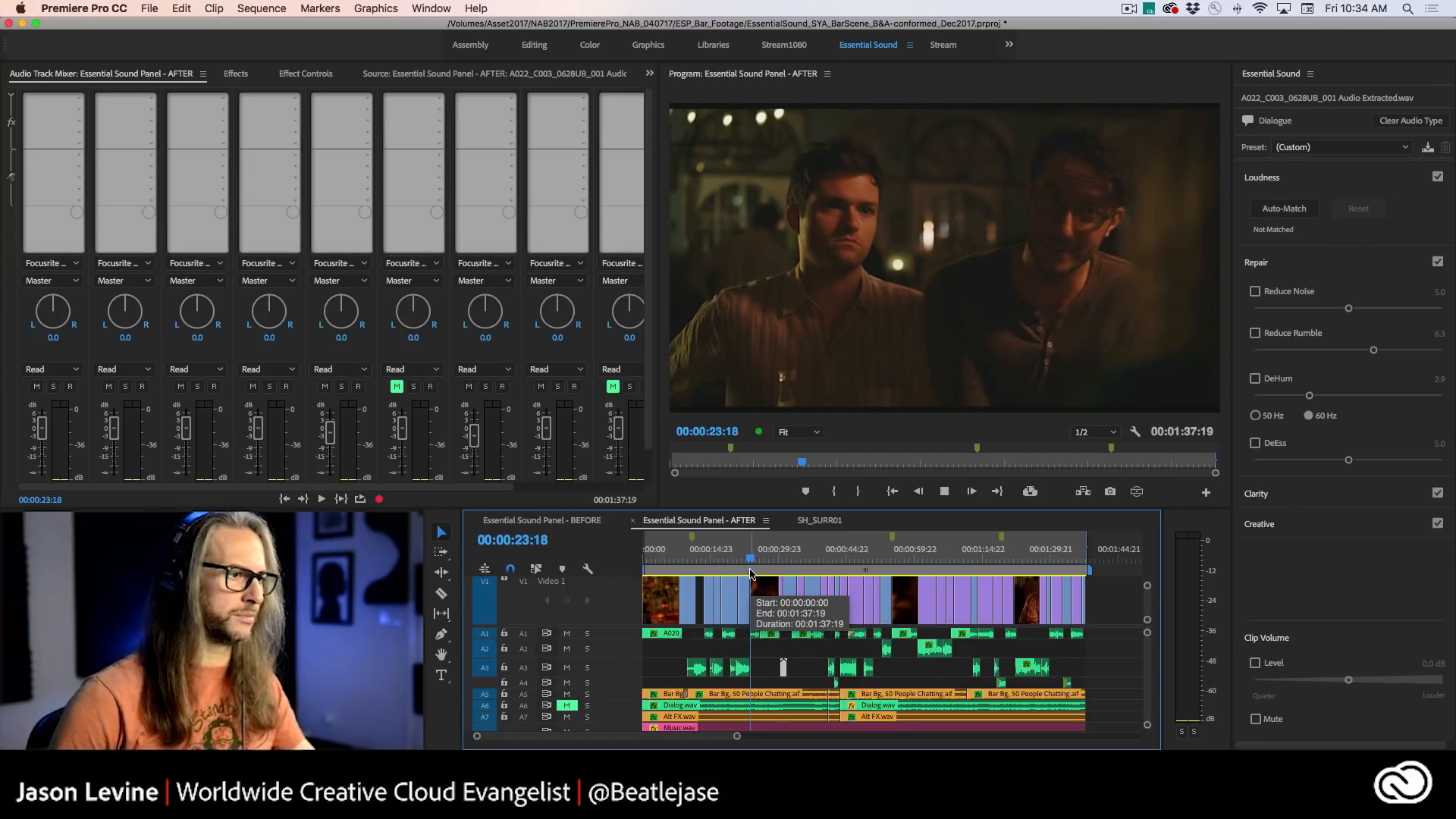
pyautogui.press('space')
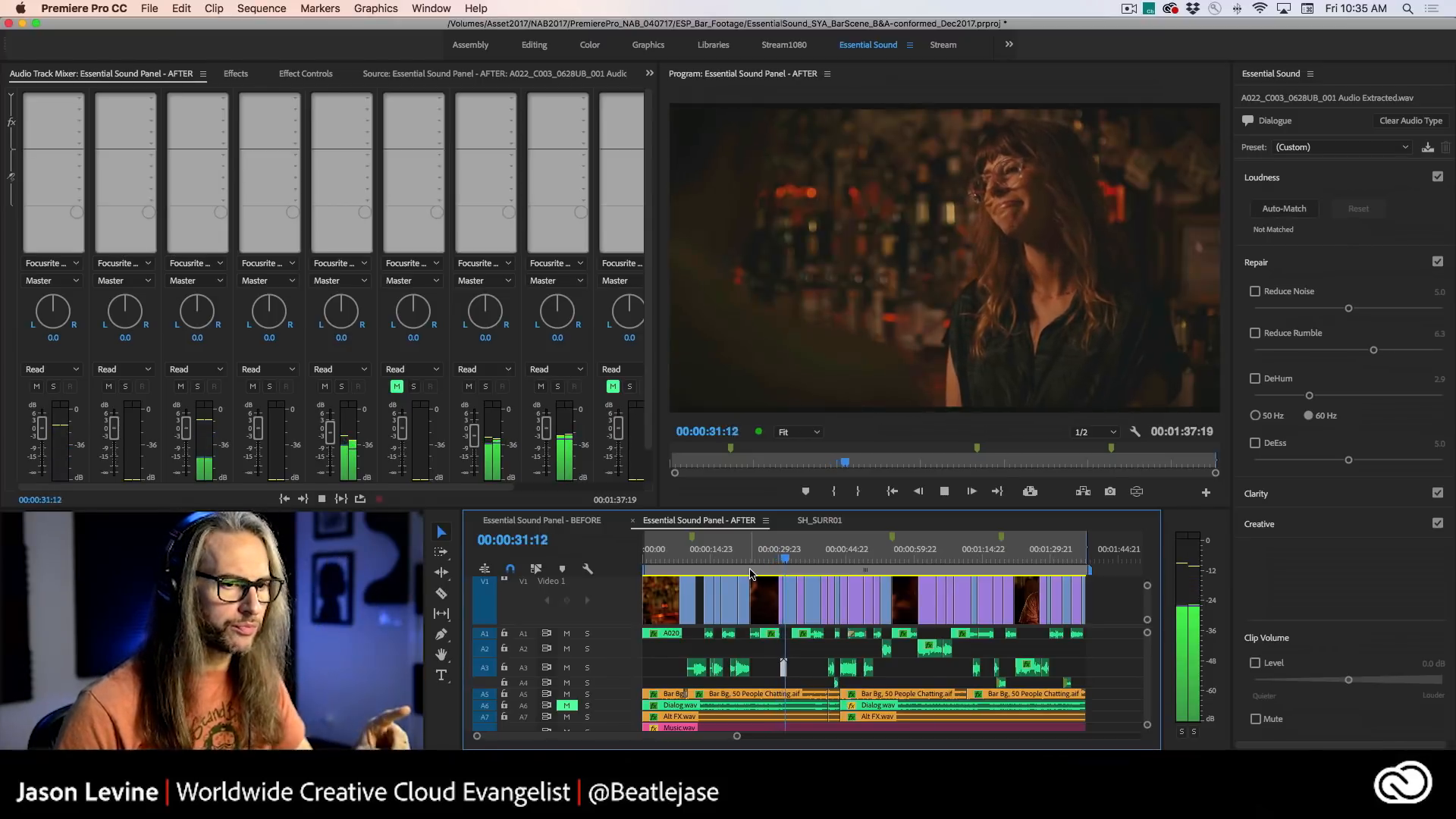
pyautogui.press('space')
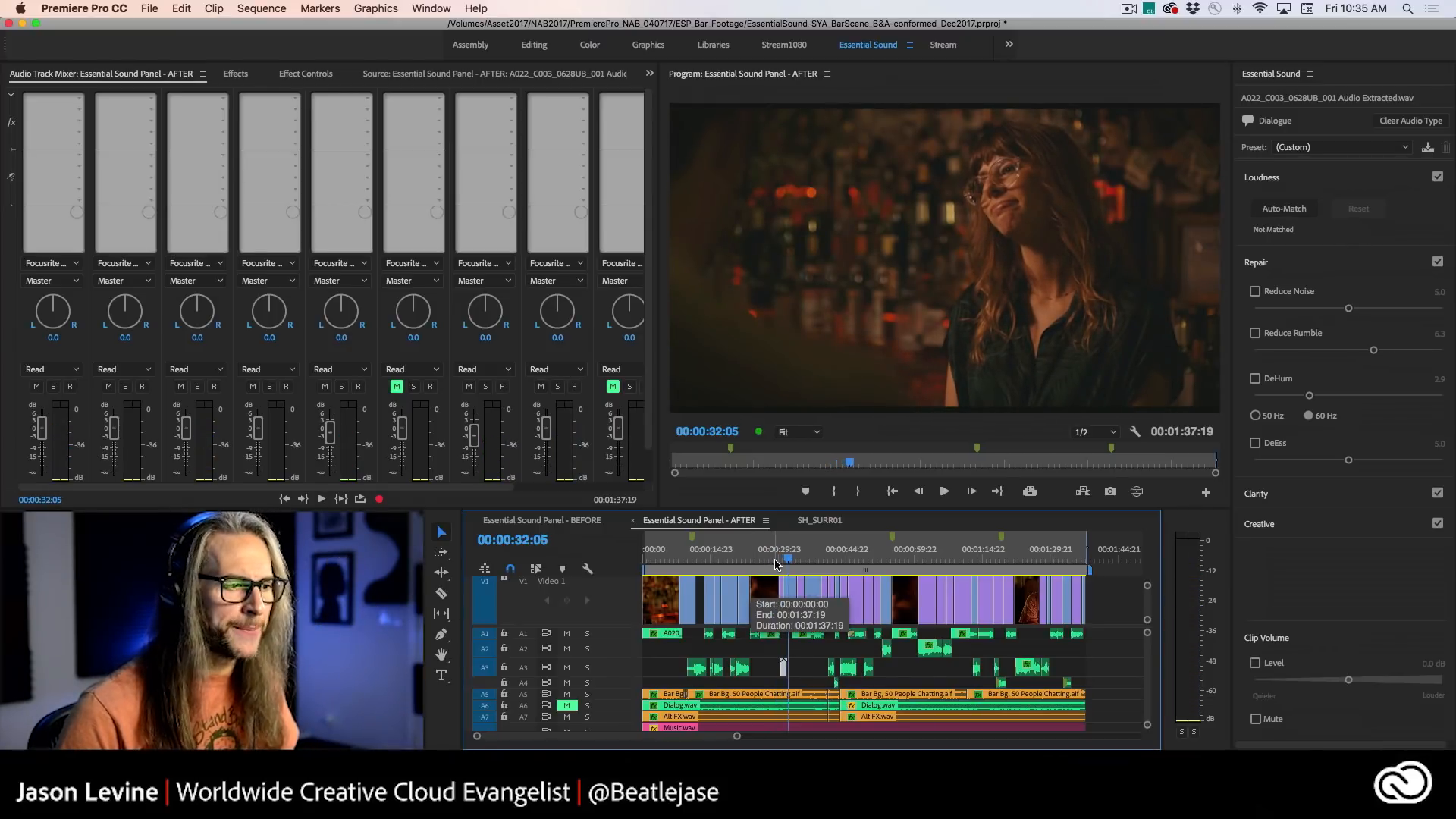
pyautogui.click(777, 561)
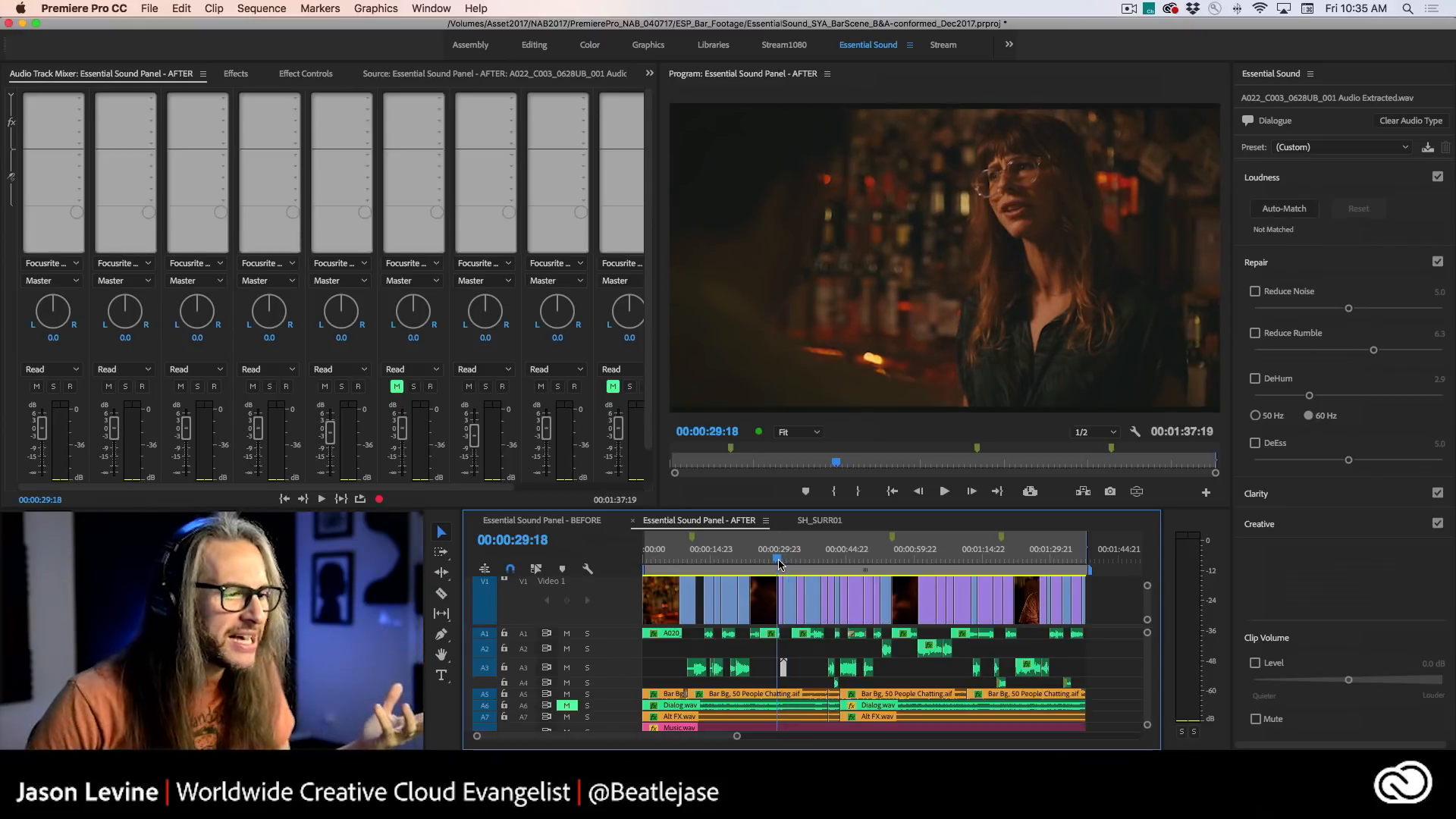
pyautogui.press('space')
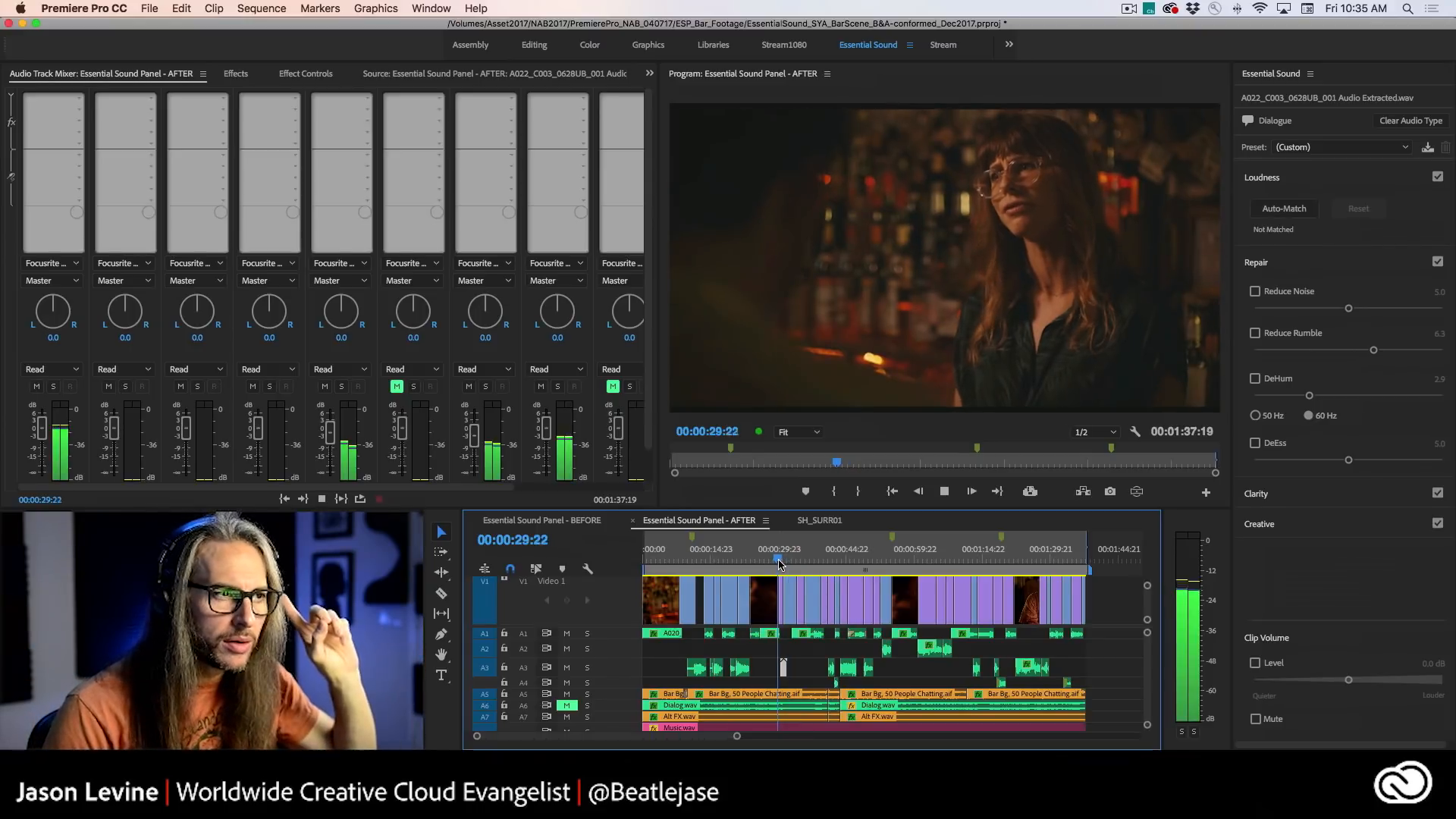
pyautogui.press('space')
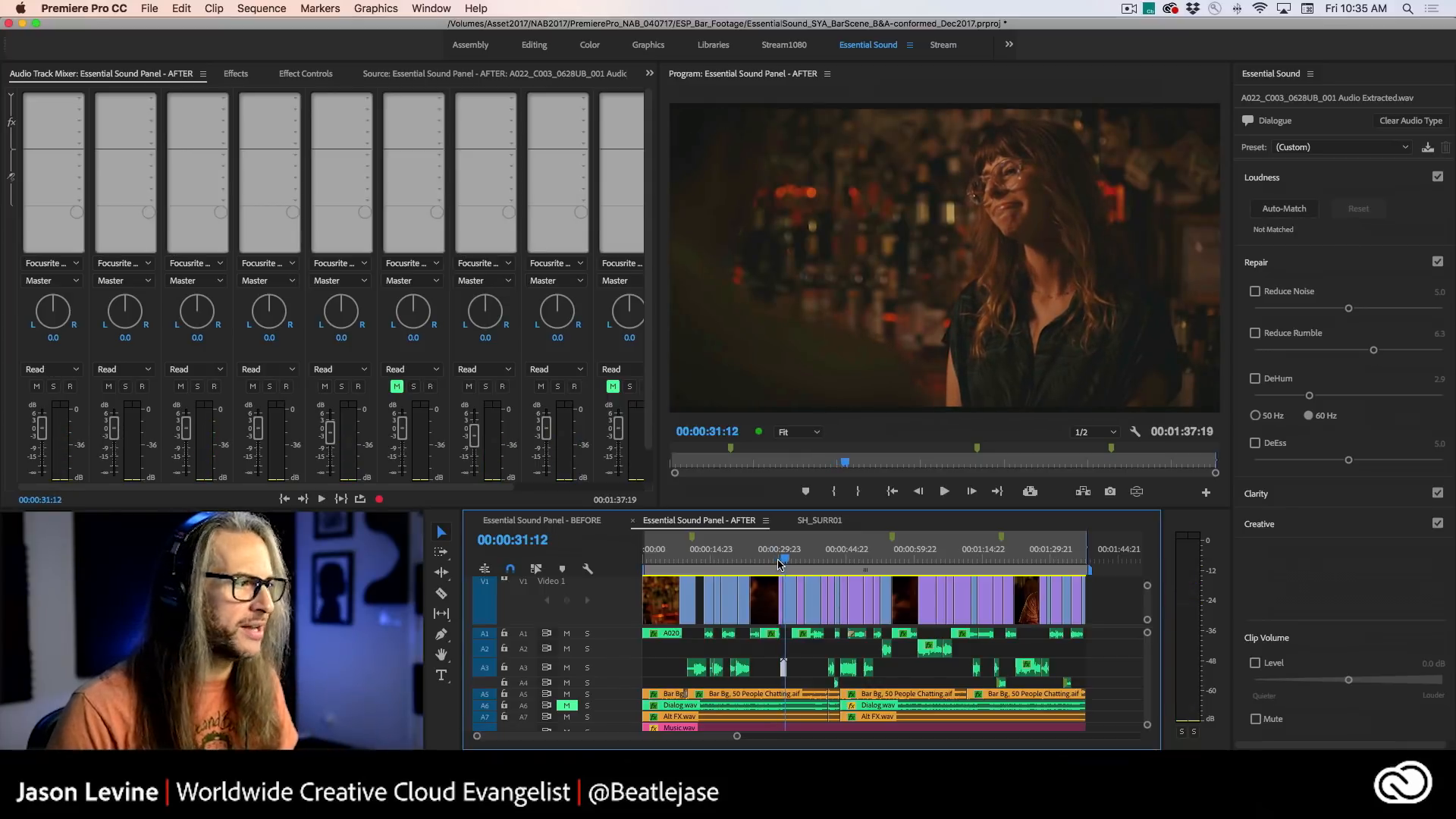
# - Solo dialogue tracks A1 to A4
pyautogui.click(53, 386)
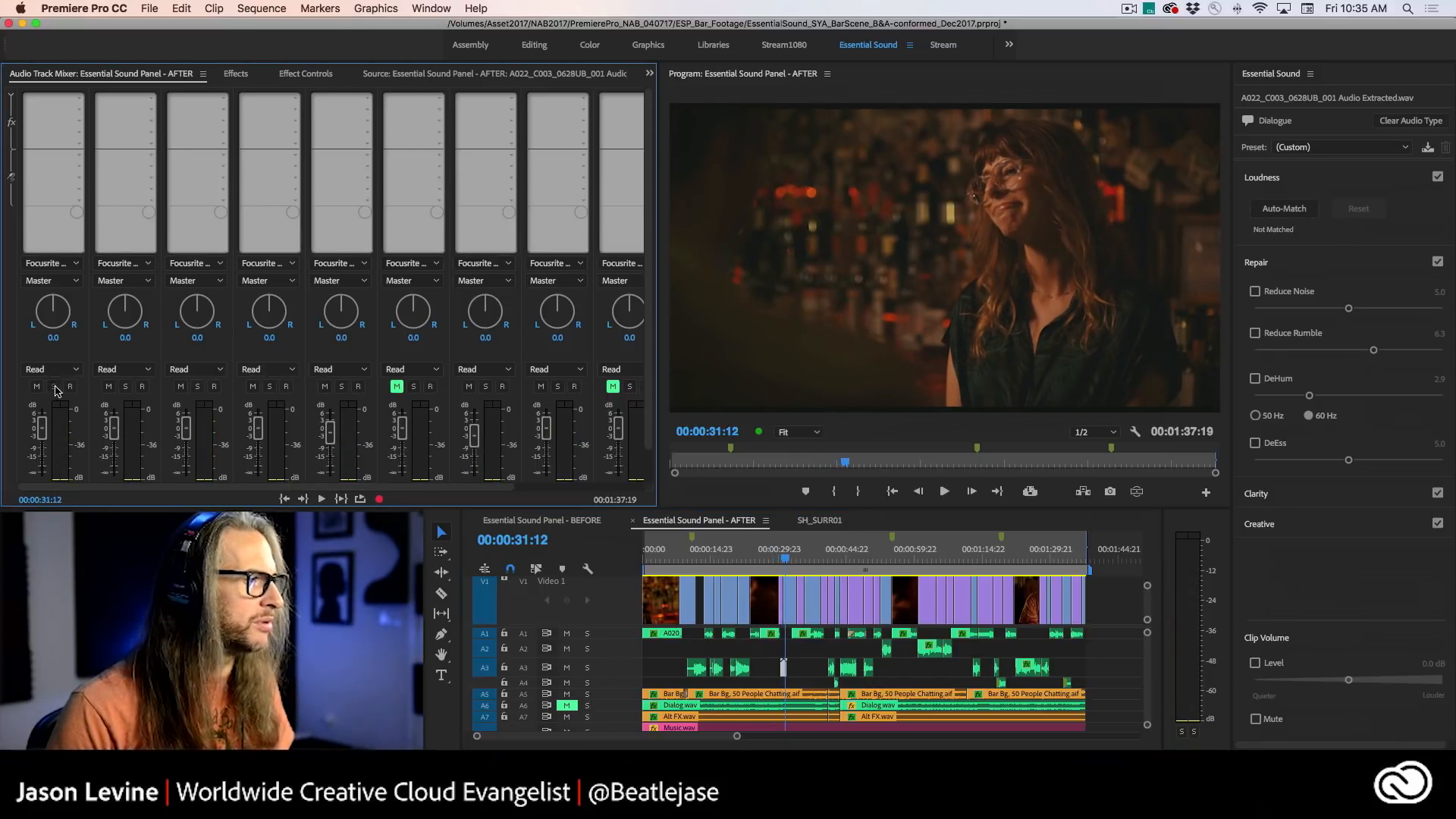
pyautogui.click(125, 386)
pyautogui.click(197, 386)
pyautogui.click(269, 386)
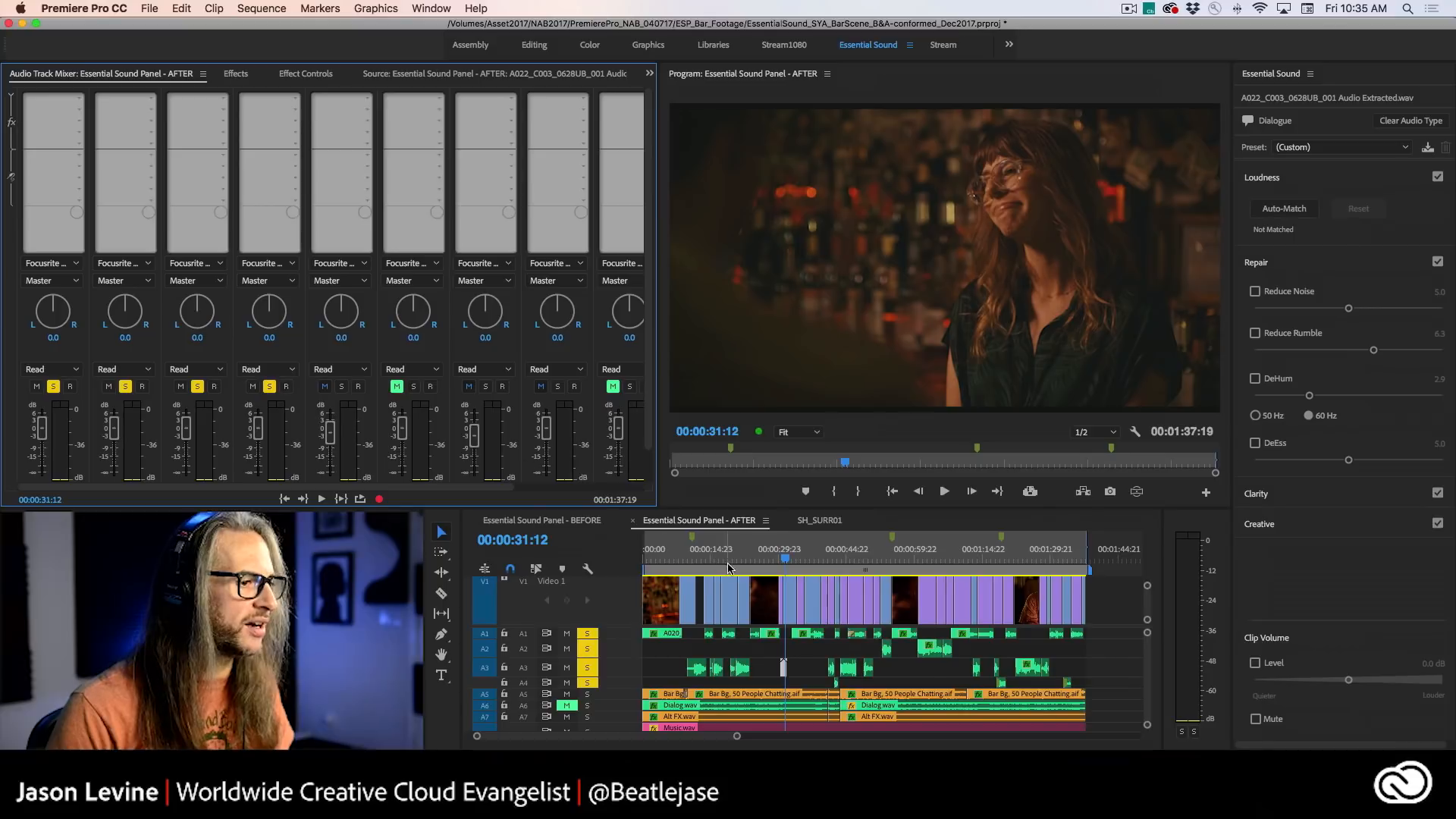
# - Play the soloed dialogue from 00:00:27:14 and replay it from 00:00:29:06 to listen to the extracted clip on A3
pyautogui.click(770, 566)
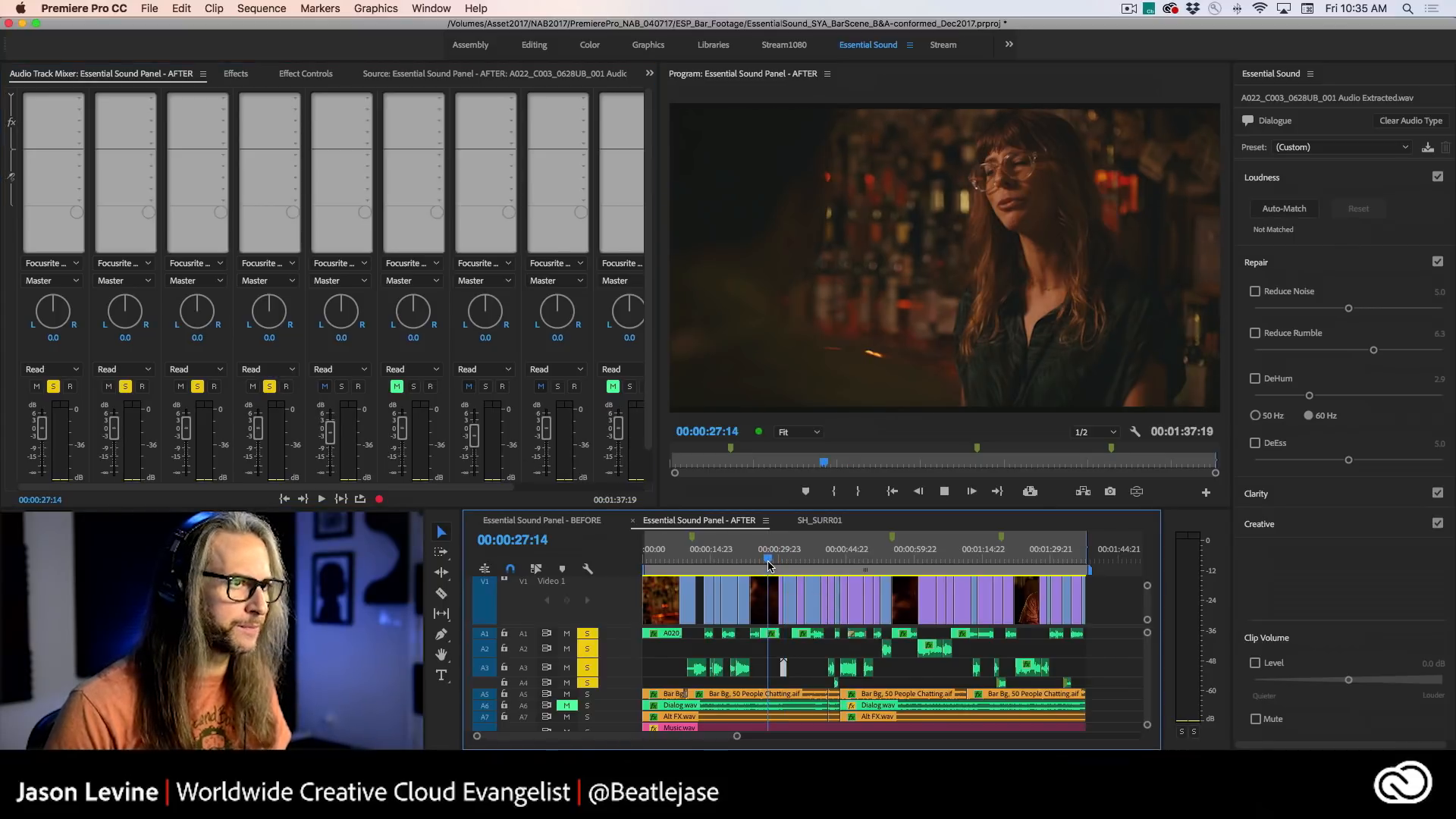
pyautogui.press('space')
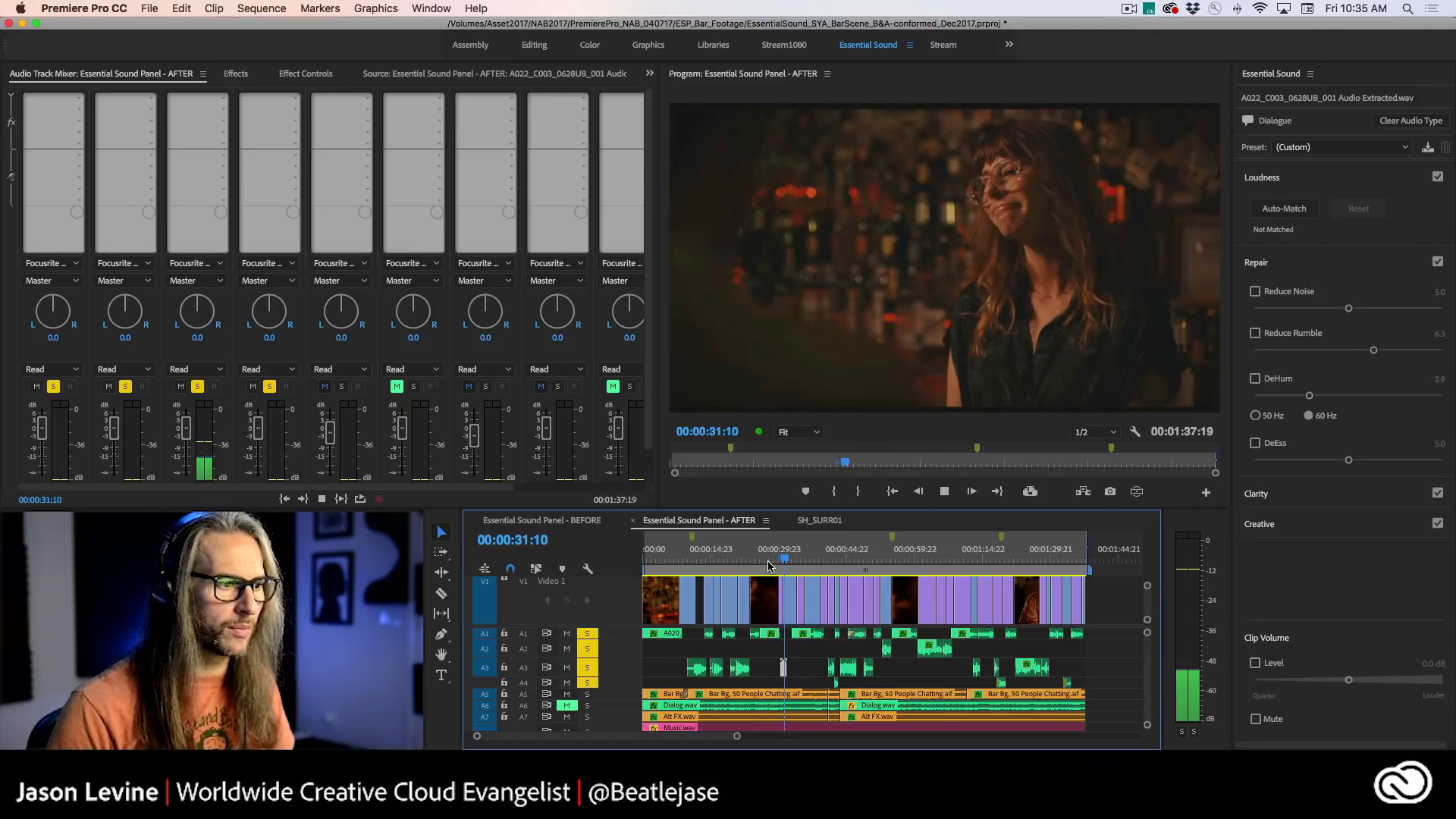
pyautogui.click(782, 566)
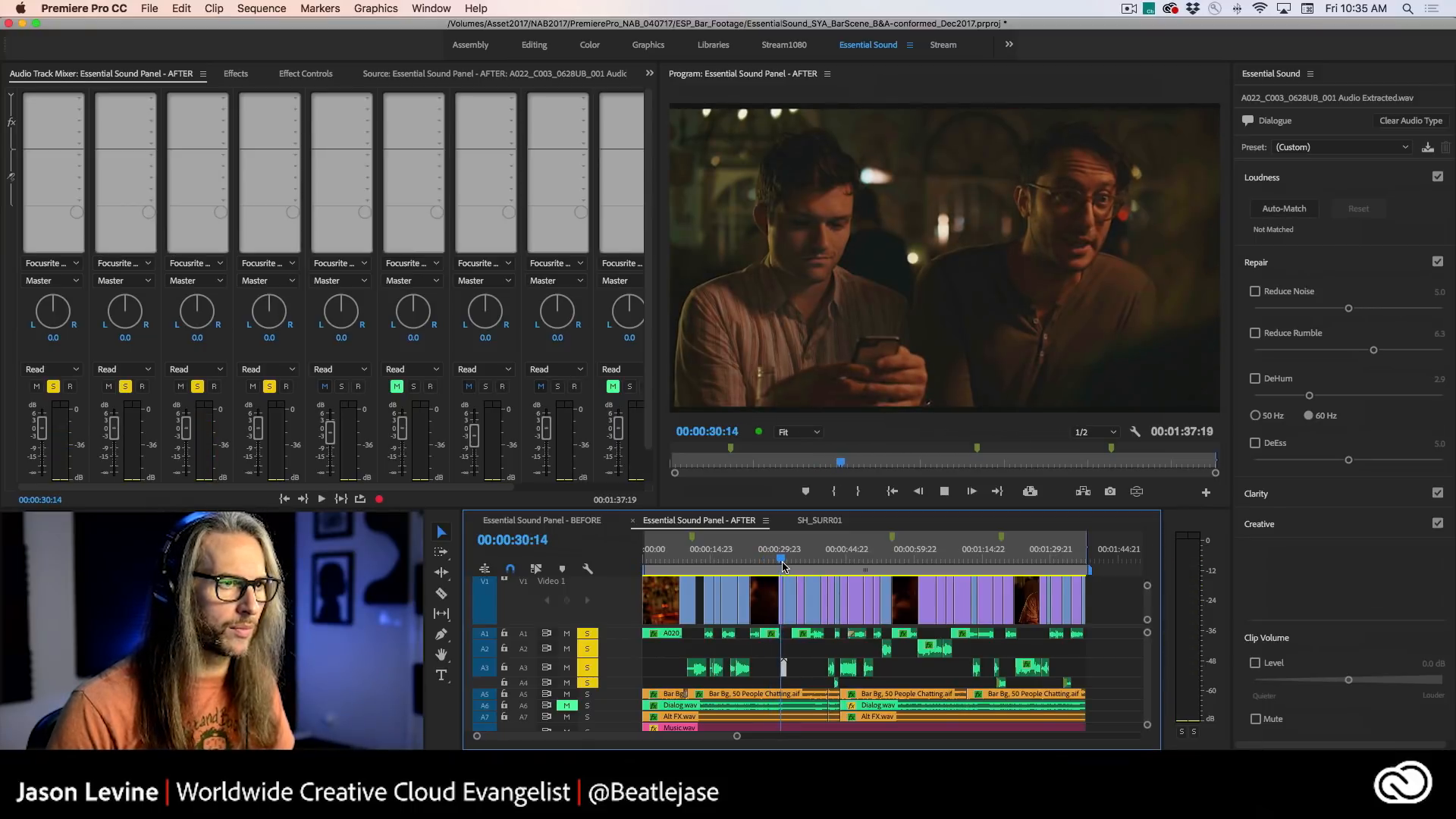
pyautogui.press('space')
pyautogui.moveTo(782, 561); pyautogui.dragTo(775, 560)
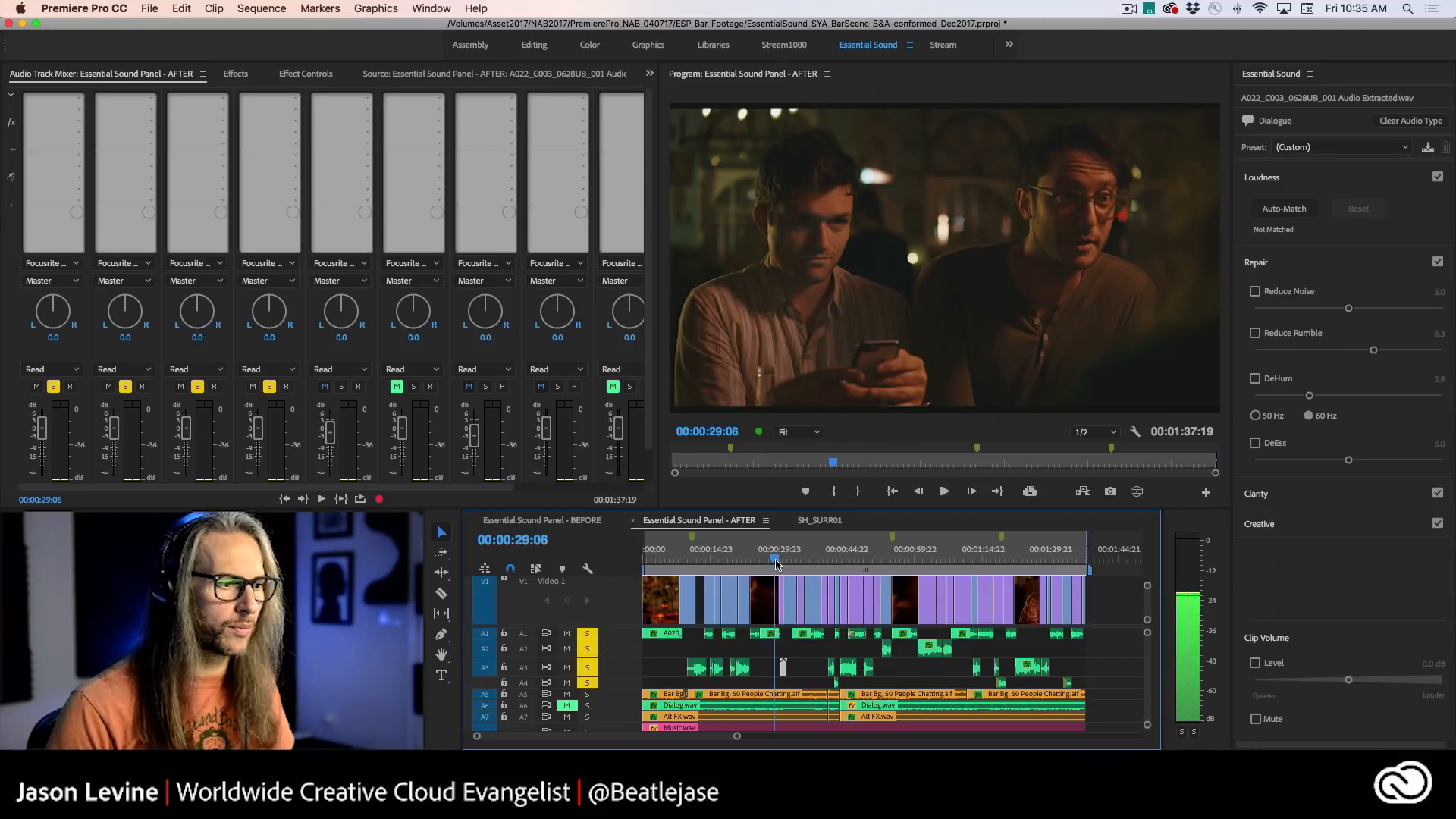
pyautogui.press('space')
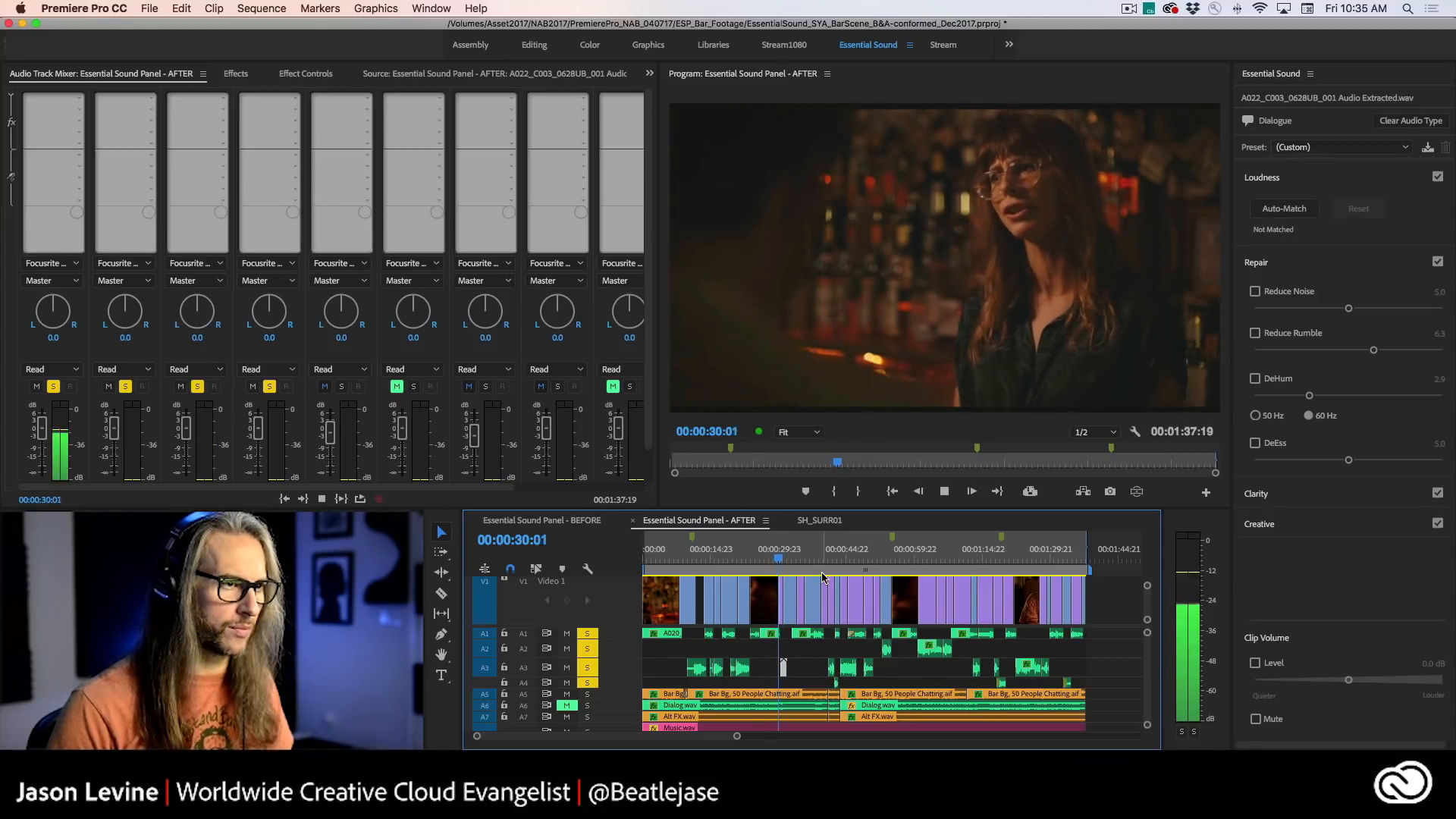
pyautogui.press('space')
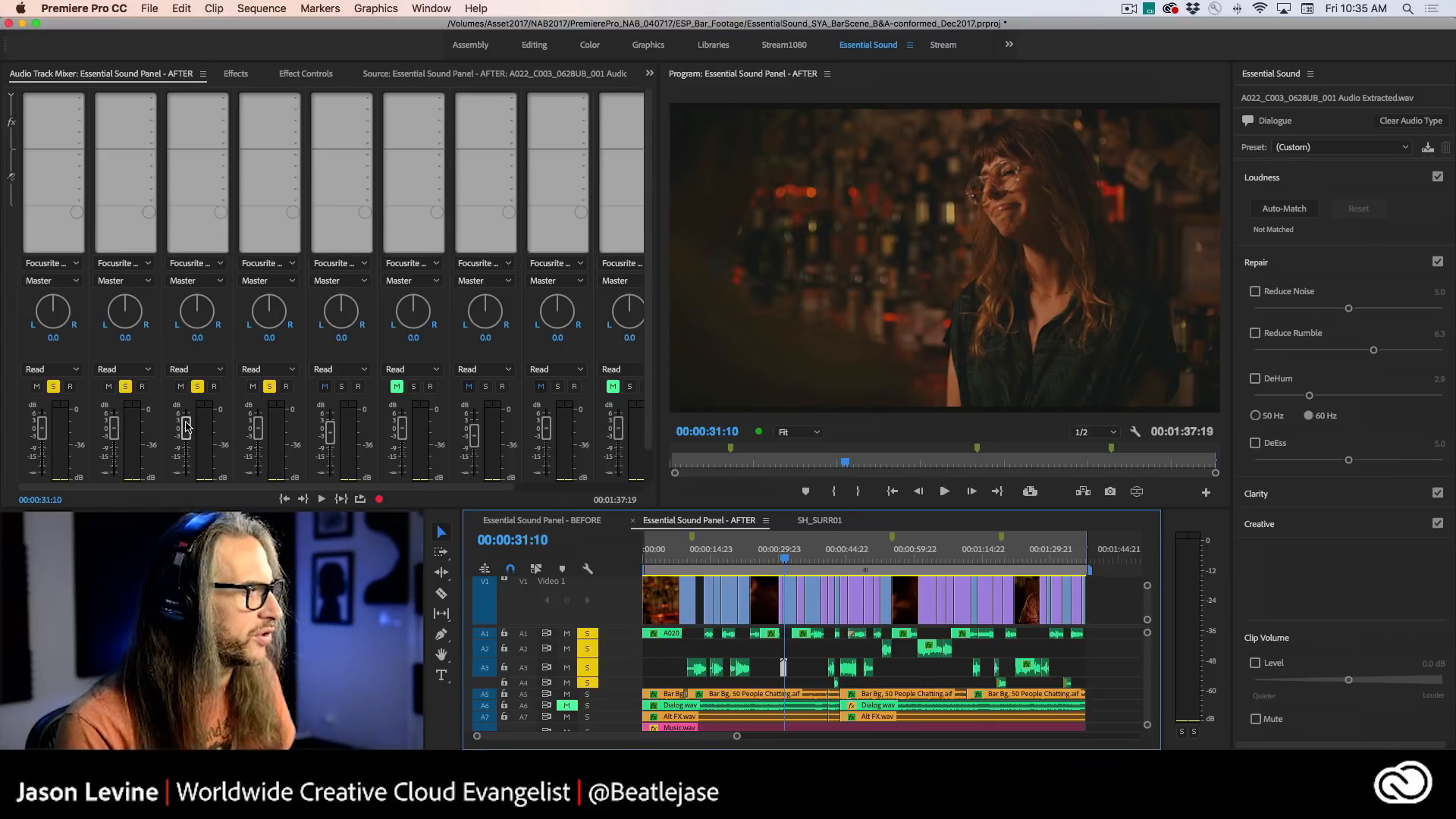
# - Turn off solo on dialogue tracks A1 to A4
pyautogui.click(53, 386)
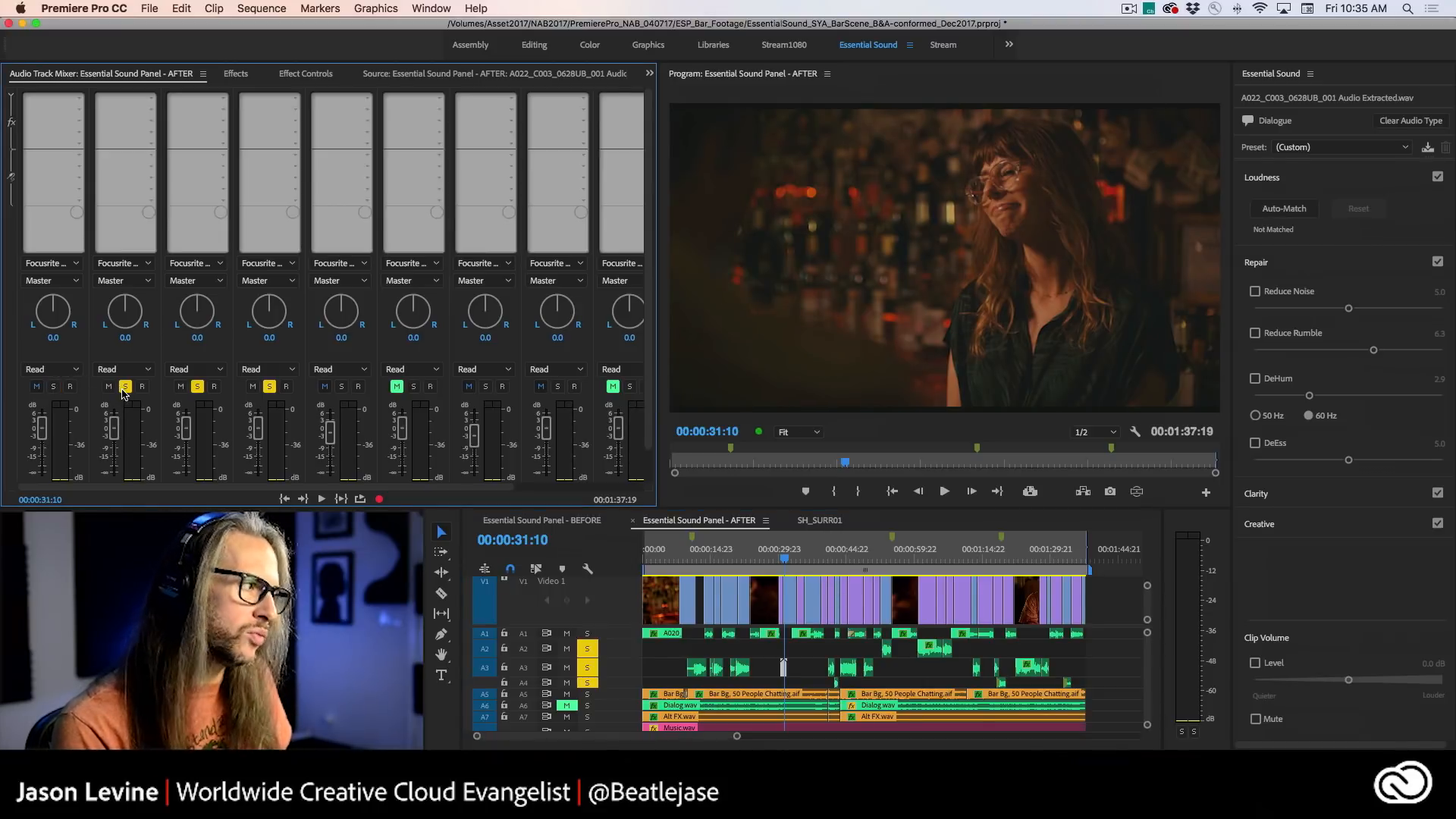
pyautogui.click(125, 386)
pyautogui.click(197, 386)
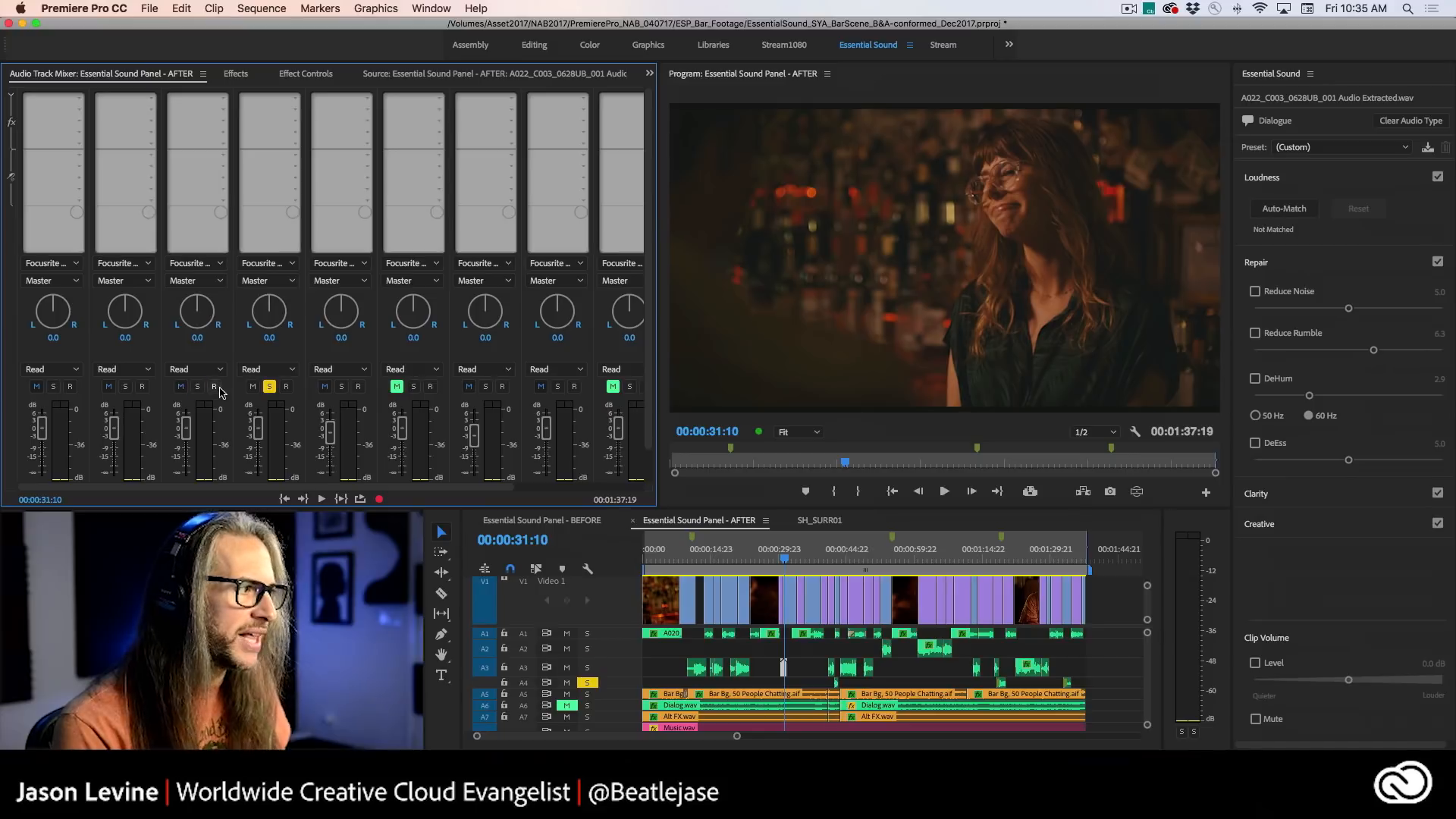
pyautogui.click(269, 386)
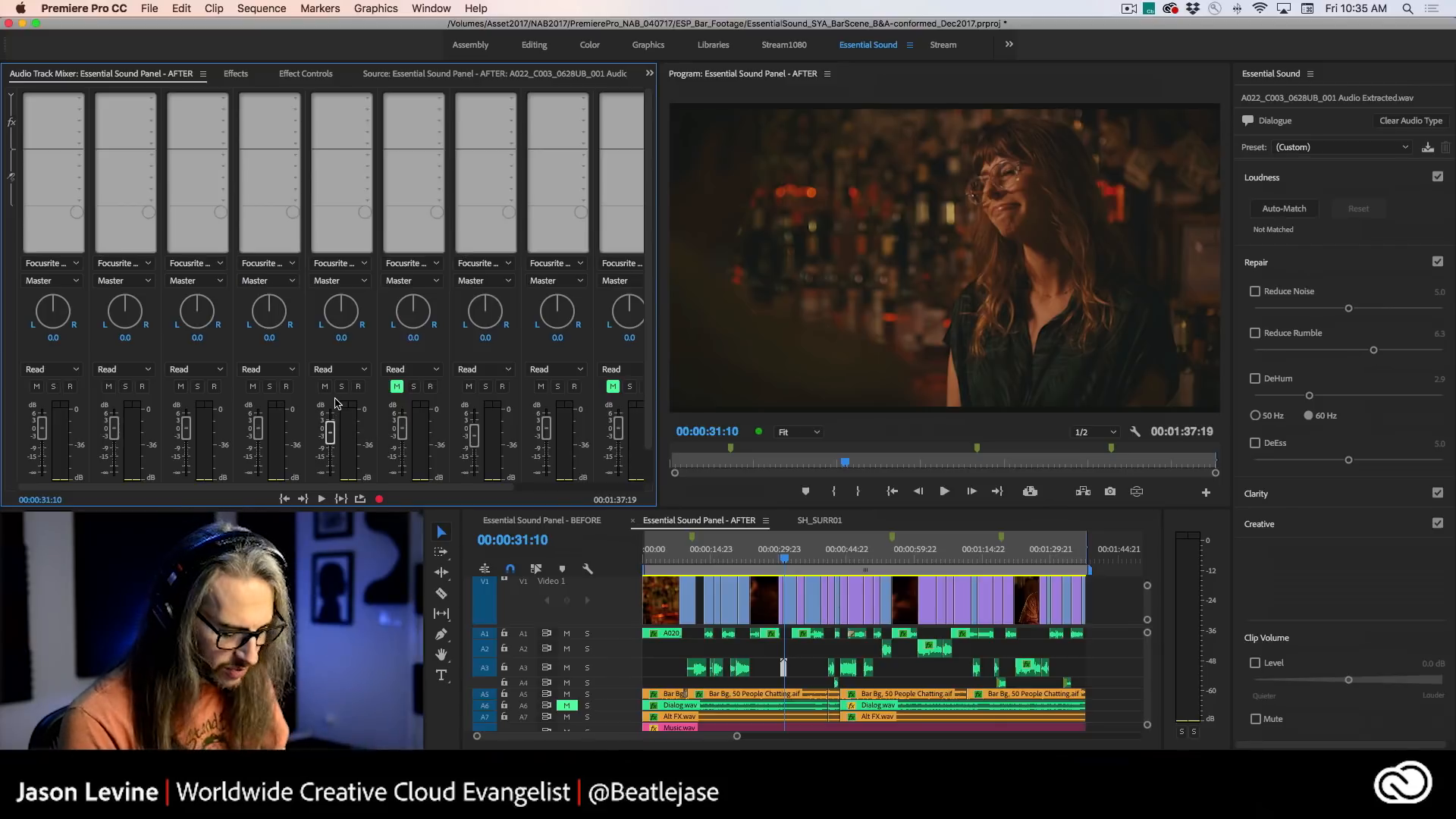
# - Send the A022_C003_0628UB_001 Audio Extracted.wav clip on A3 to Adobe Audition for editing
pyautogui.press('=')
pyautogui.press('=')
pyautogui.press('=')
pyautogui.press('=')
pyautogui.press('=')
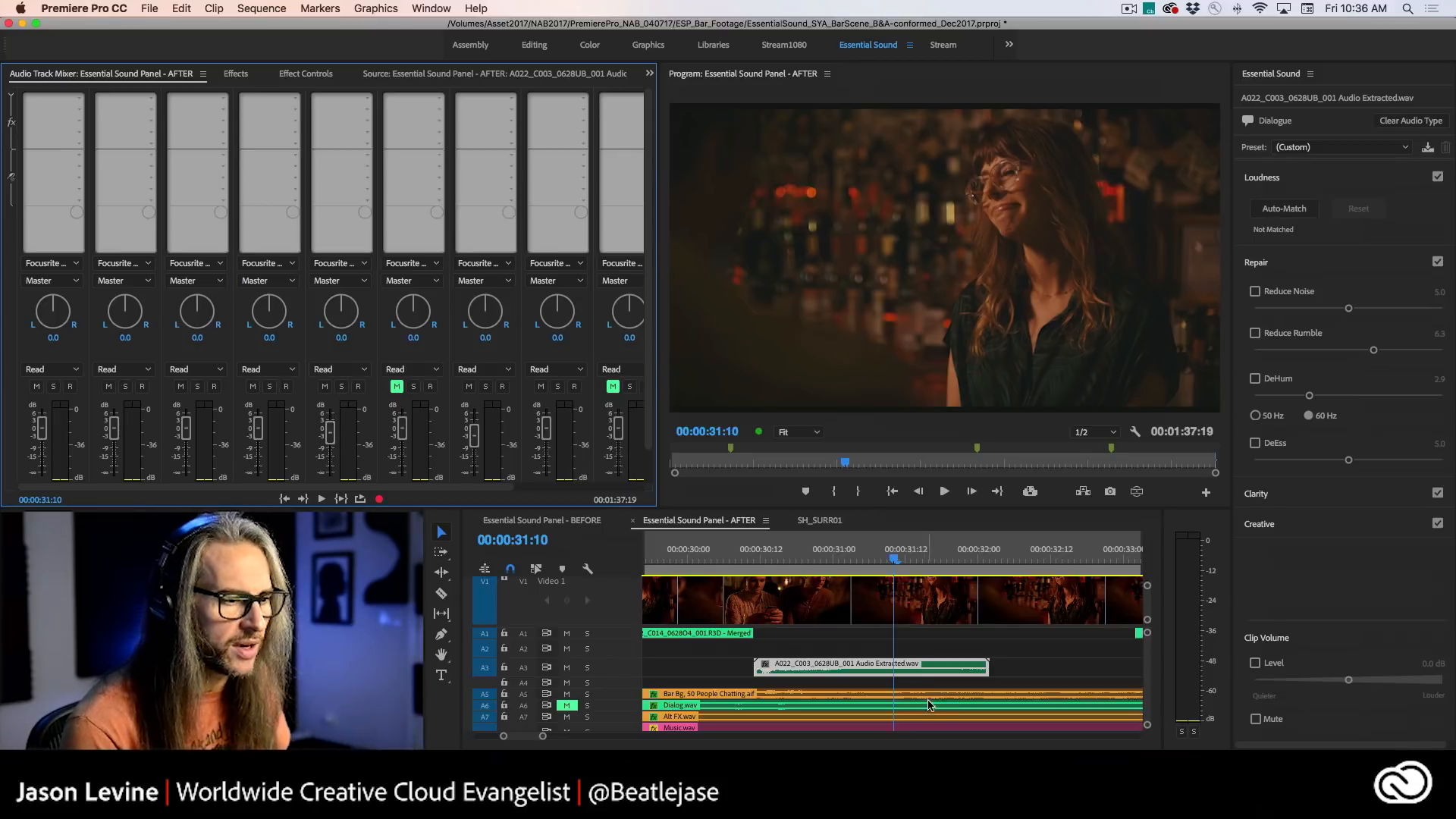
pyautogui.rightClick(866, 671)
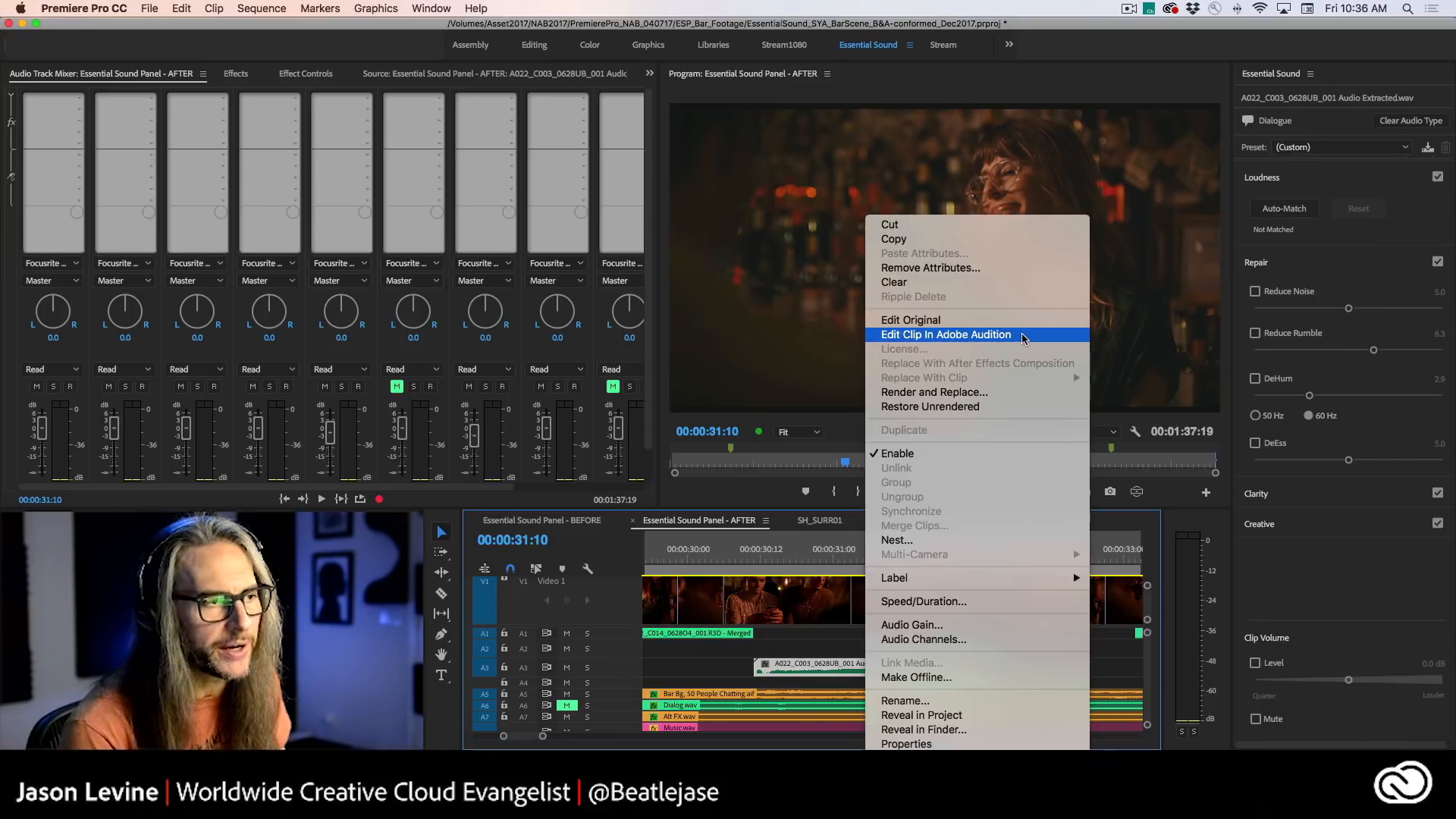
pyautogui.click(955, 340)
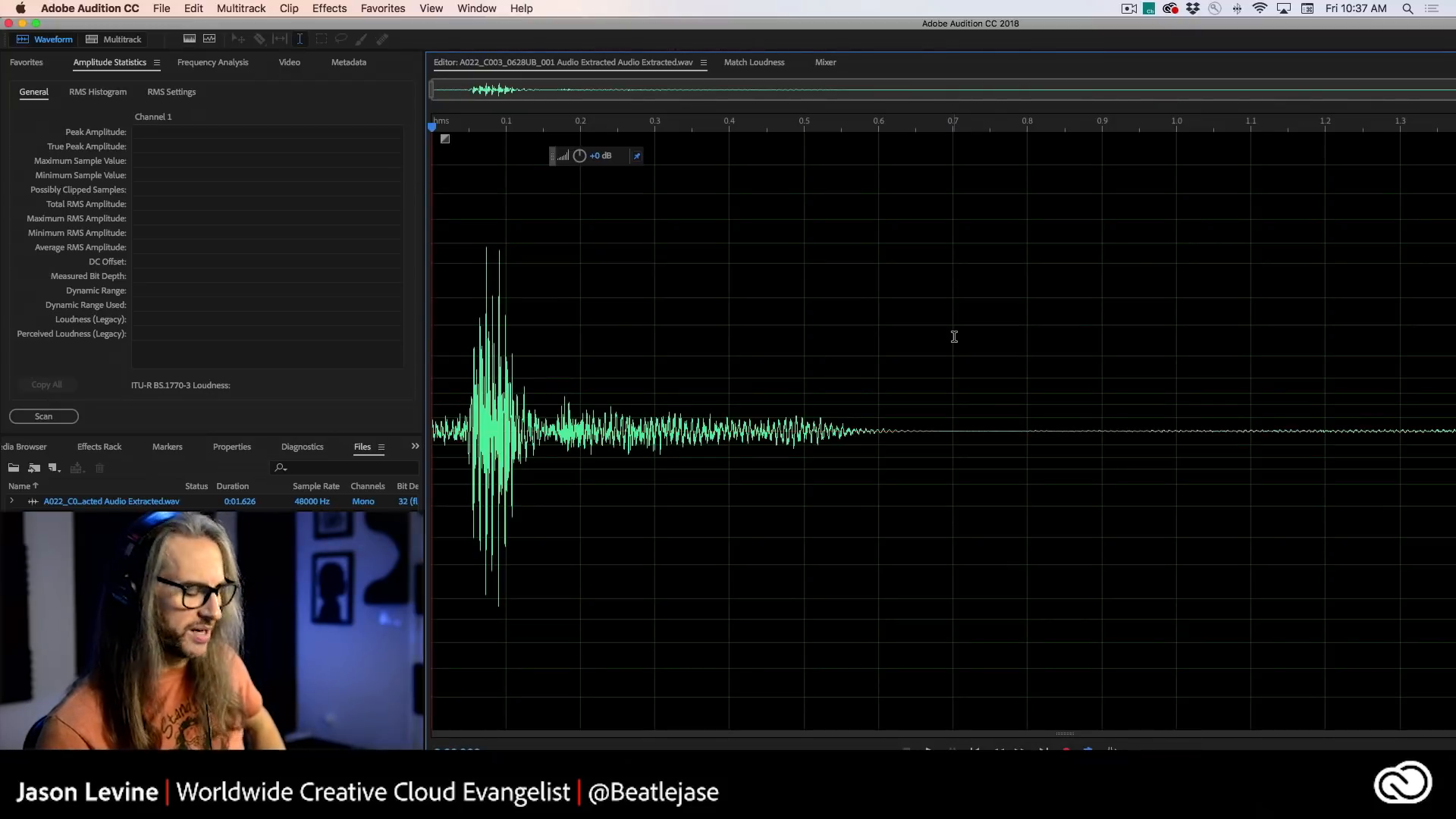
# - Play the extracted clip and audition the background noise before the first loud peak, from the start to about 0.04 s
pyautogui.press('space')
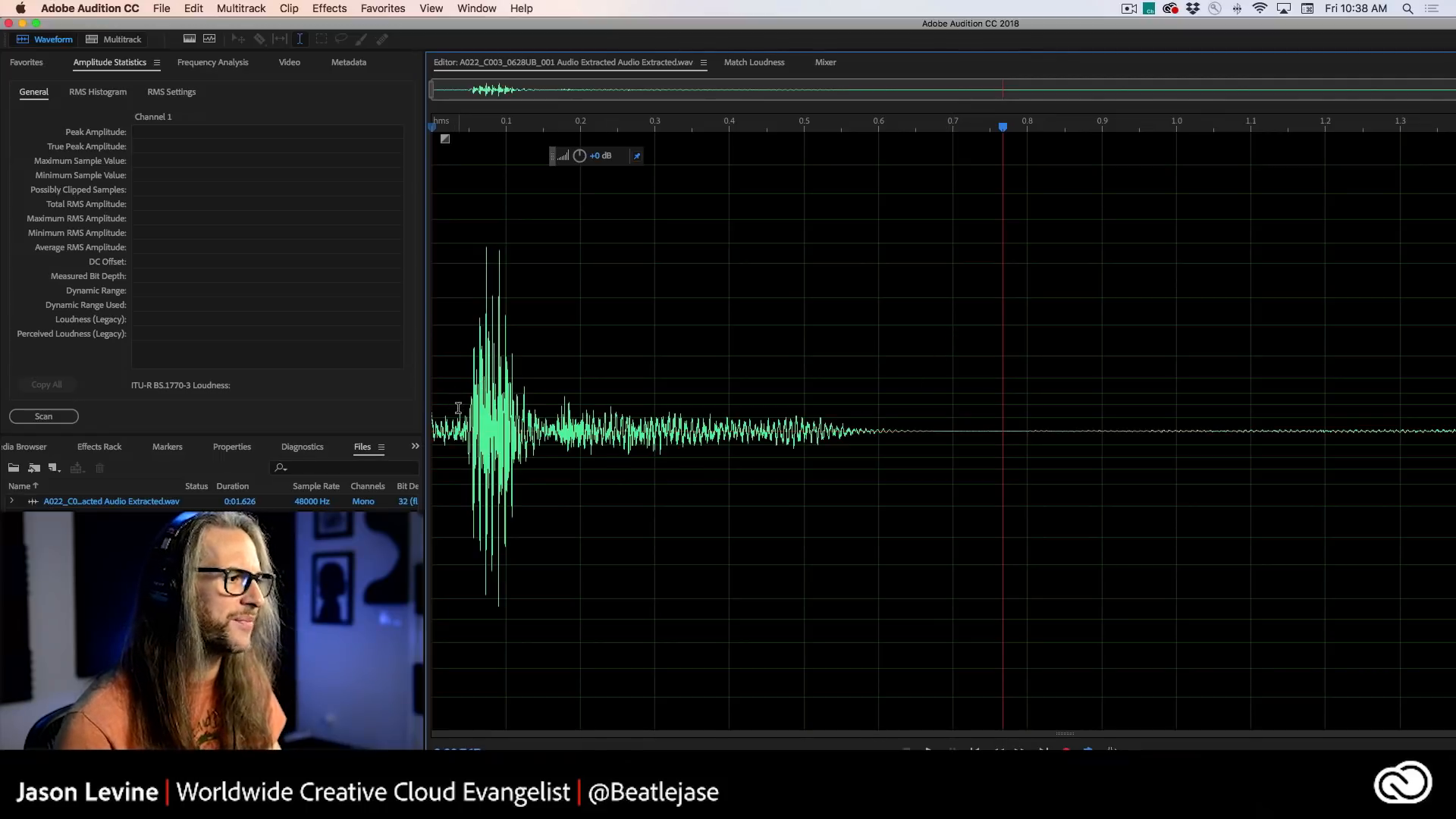
pyautogui.moveTo(464, 409); pyautogui.dragTo(394, 416)
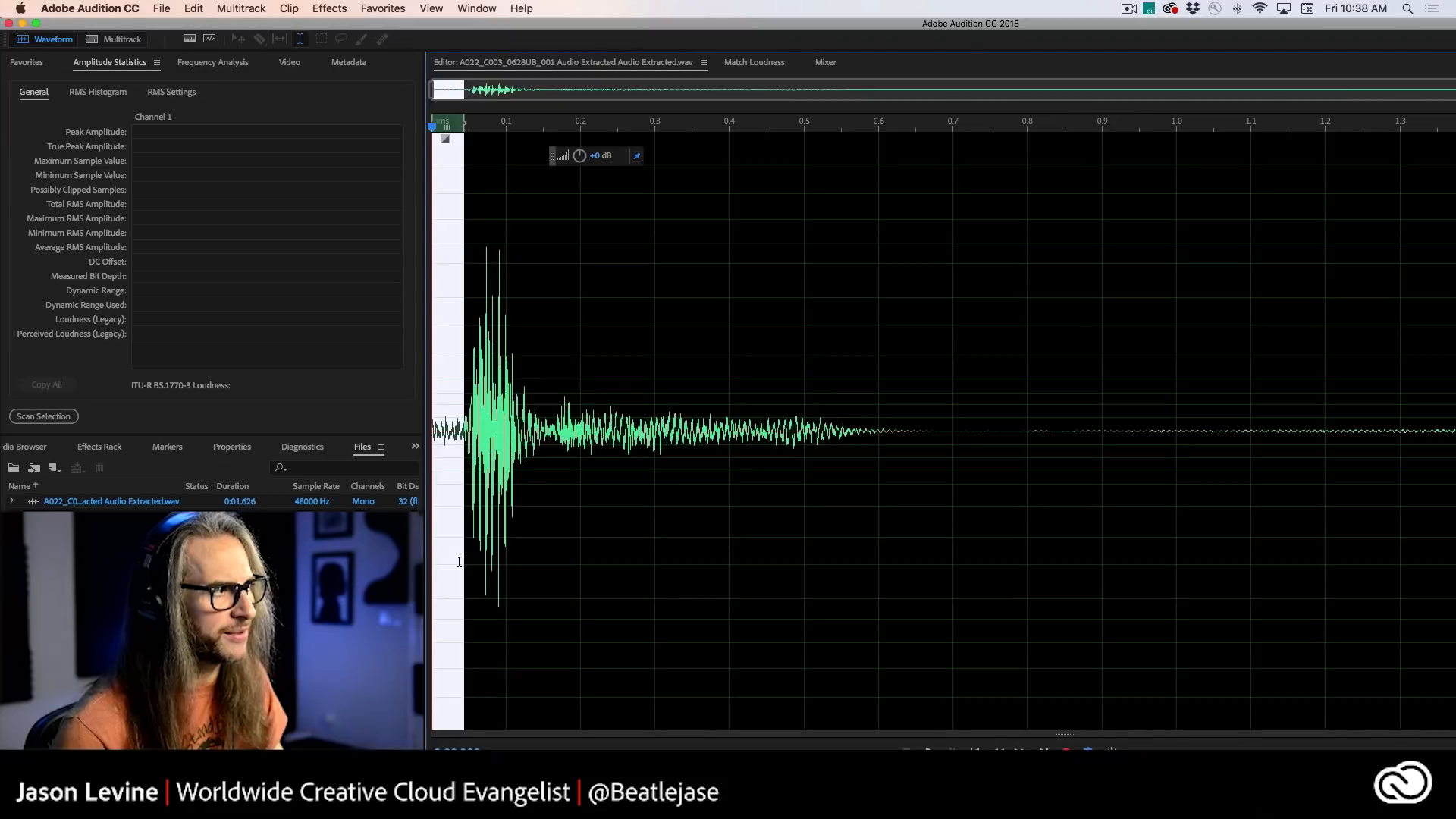
pyautogui.press('space')
pyautogui.press('space')
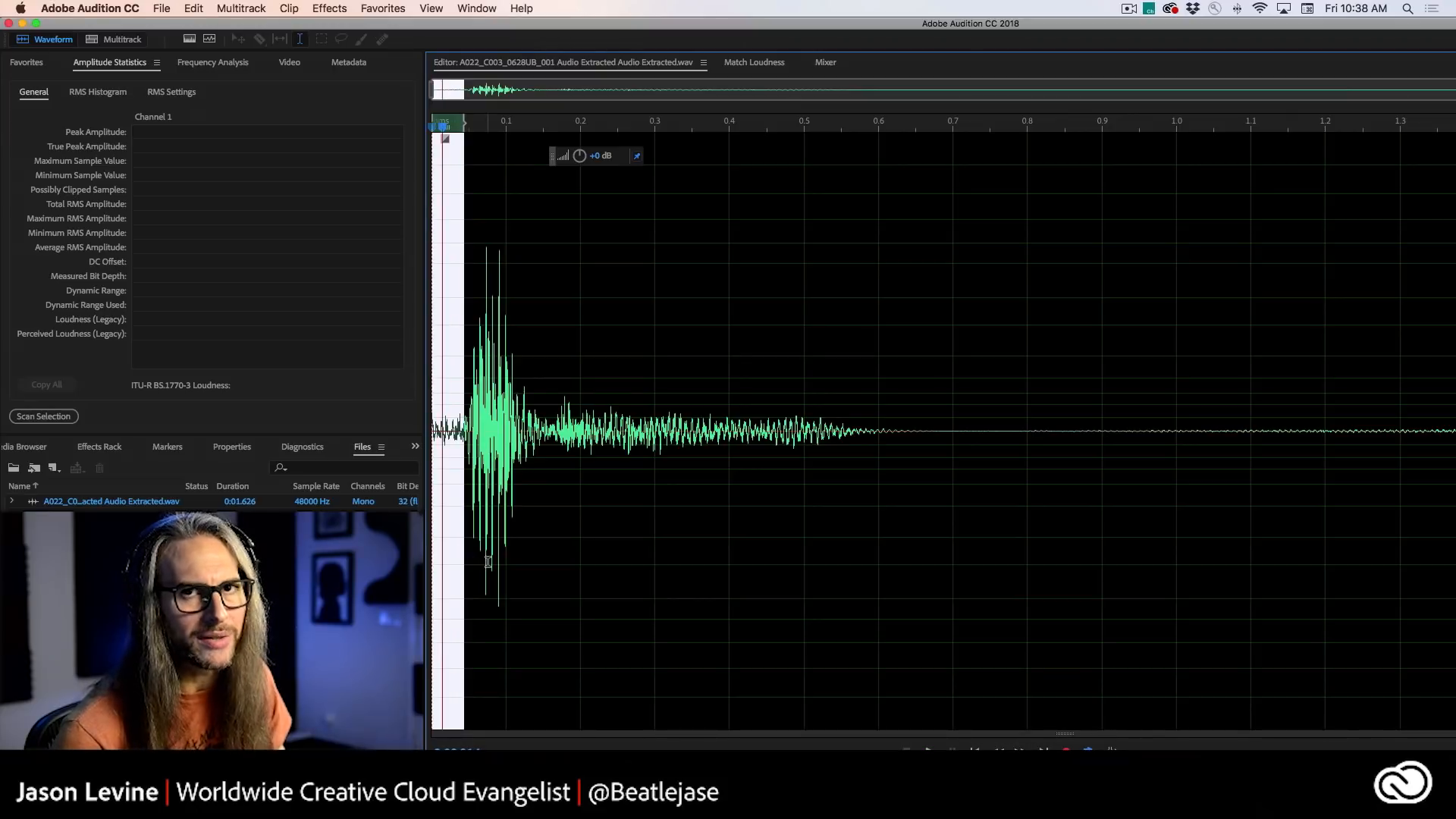
# - Play the clip's decaying tail from several points between about 0.13 s and 0.34 s to locate a noise-only passage
pyautogui.click(604, 580)
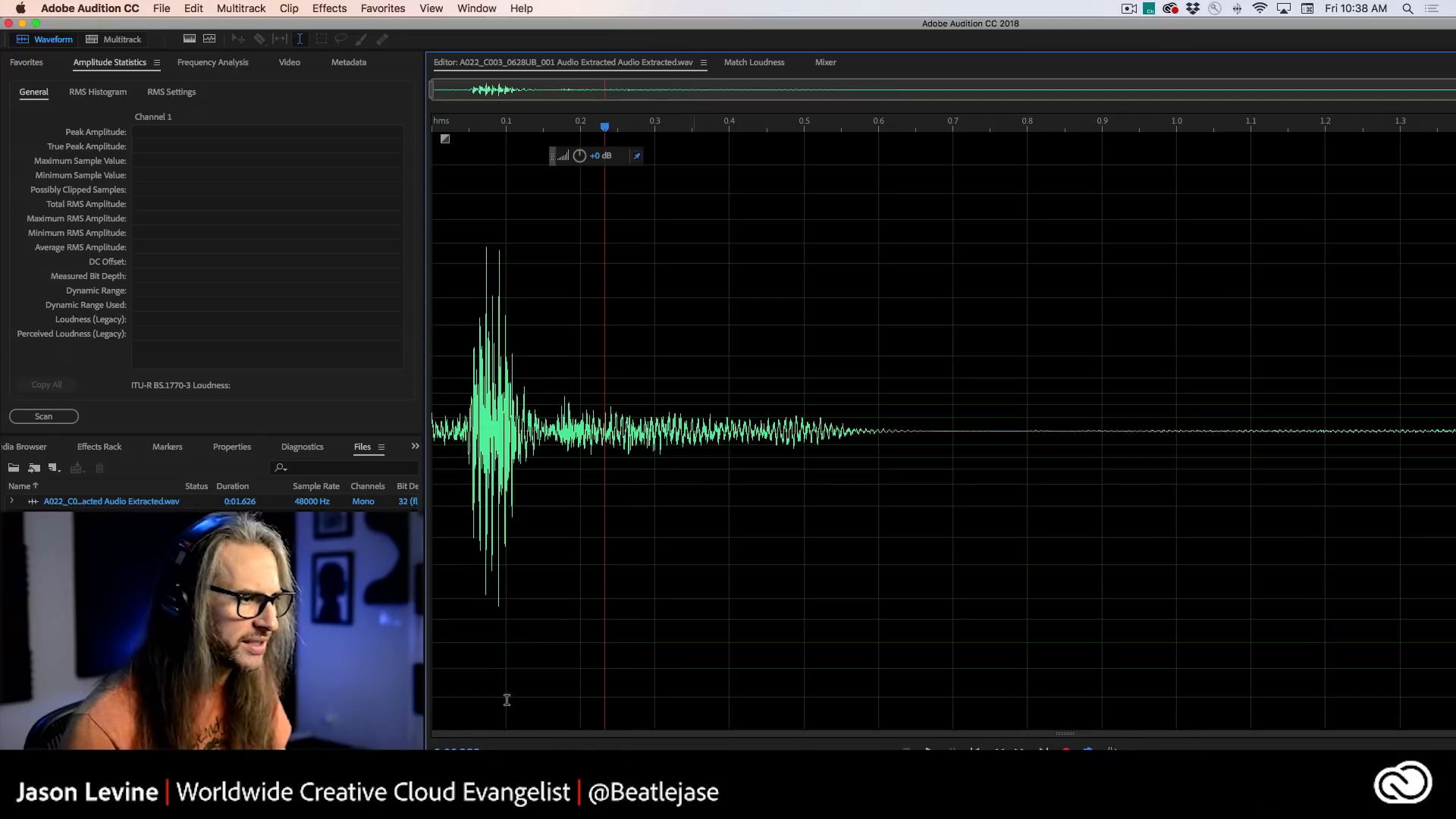
pyautogui.press('space')
pyautogui.click(528, 362)
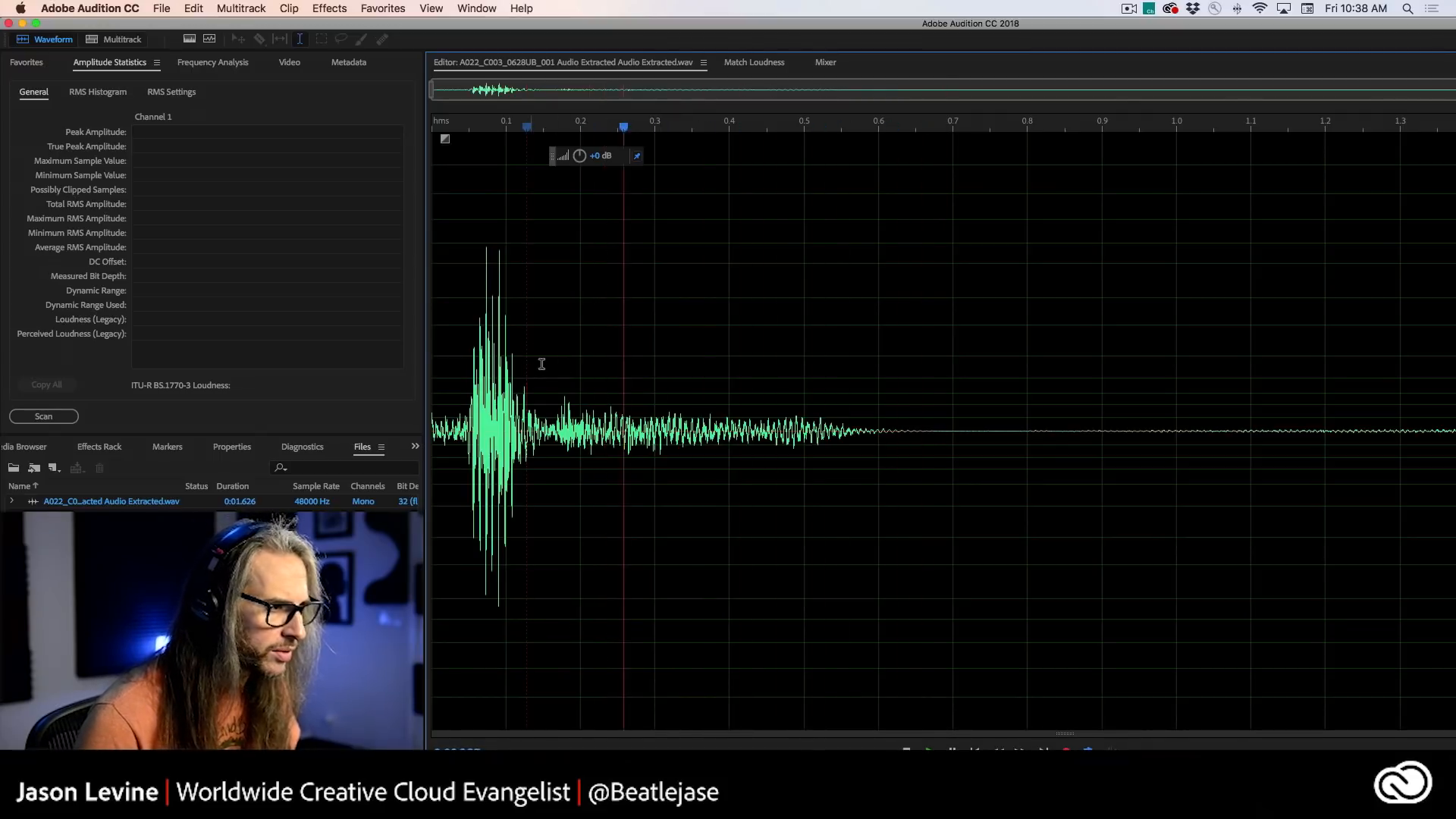
pyautogui.click(658, 374)
pyautogui.press('space')
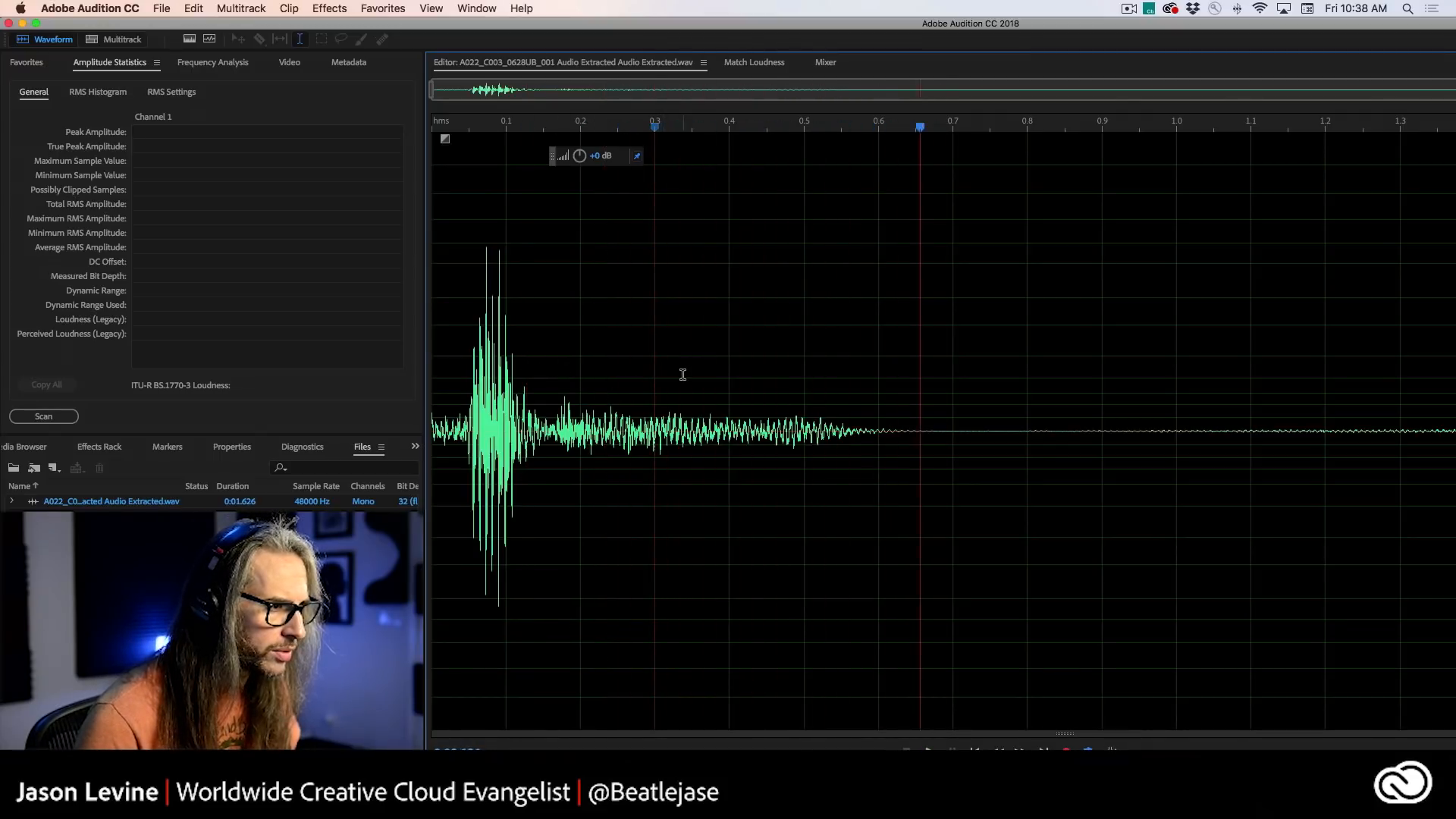
pyautogui.click(684, 374)
pyautogui.click(664, 367)
pyautogui.click(665, 367)
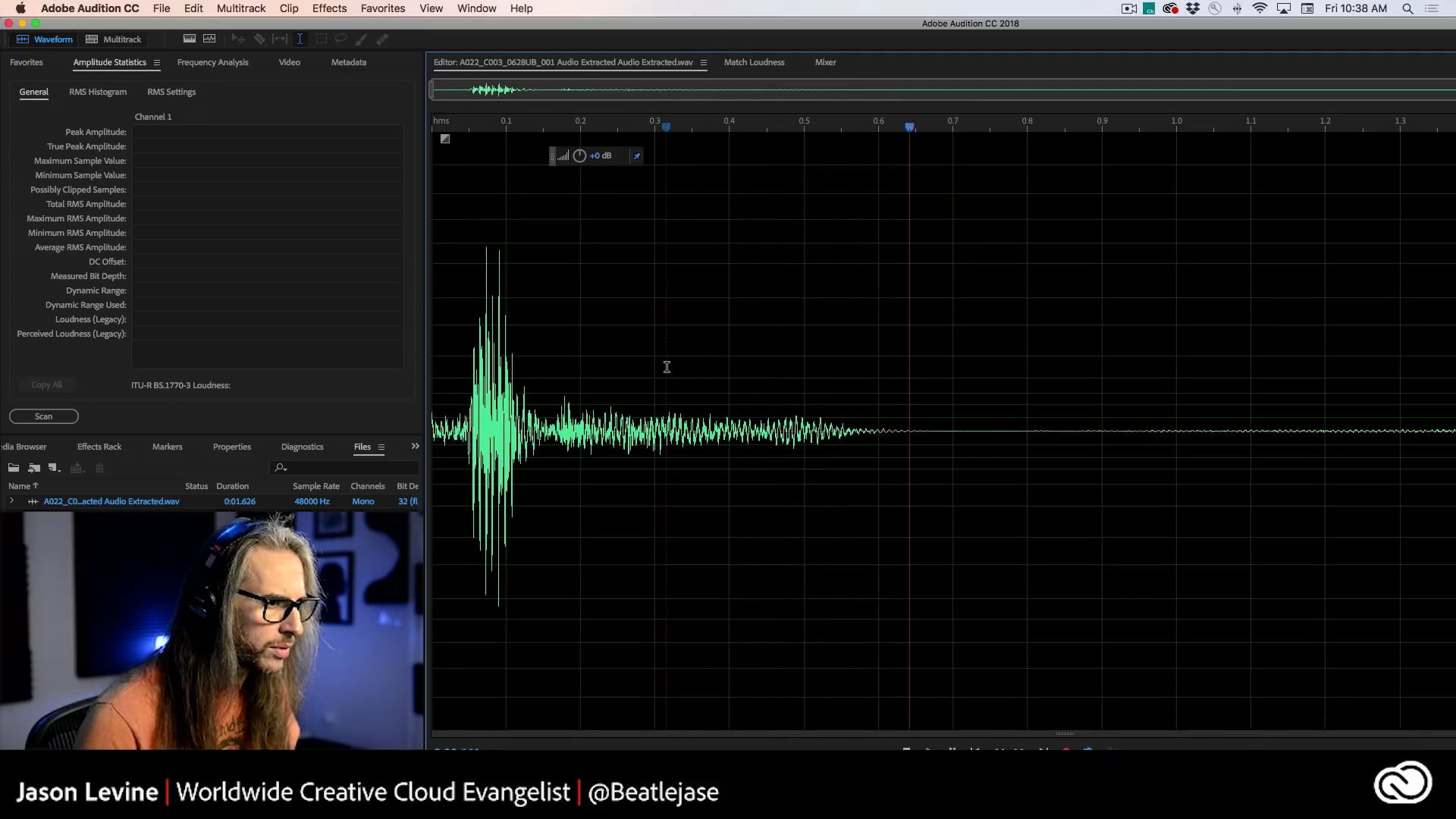
# - Capture a noise print from the passage between about 0.31 s and 0.55 s
pyautogui.moveTo(666, 367); pyautogui.dragTo(841, 419)
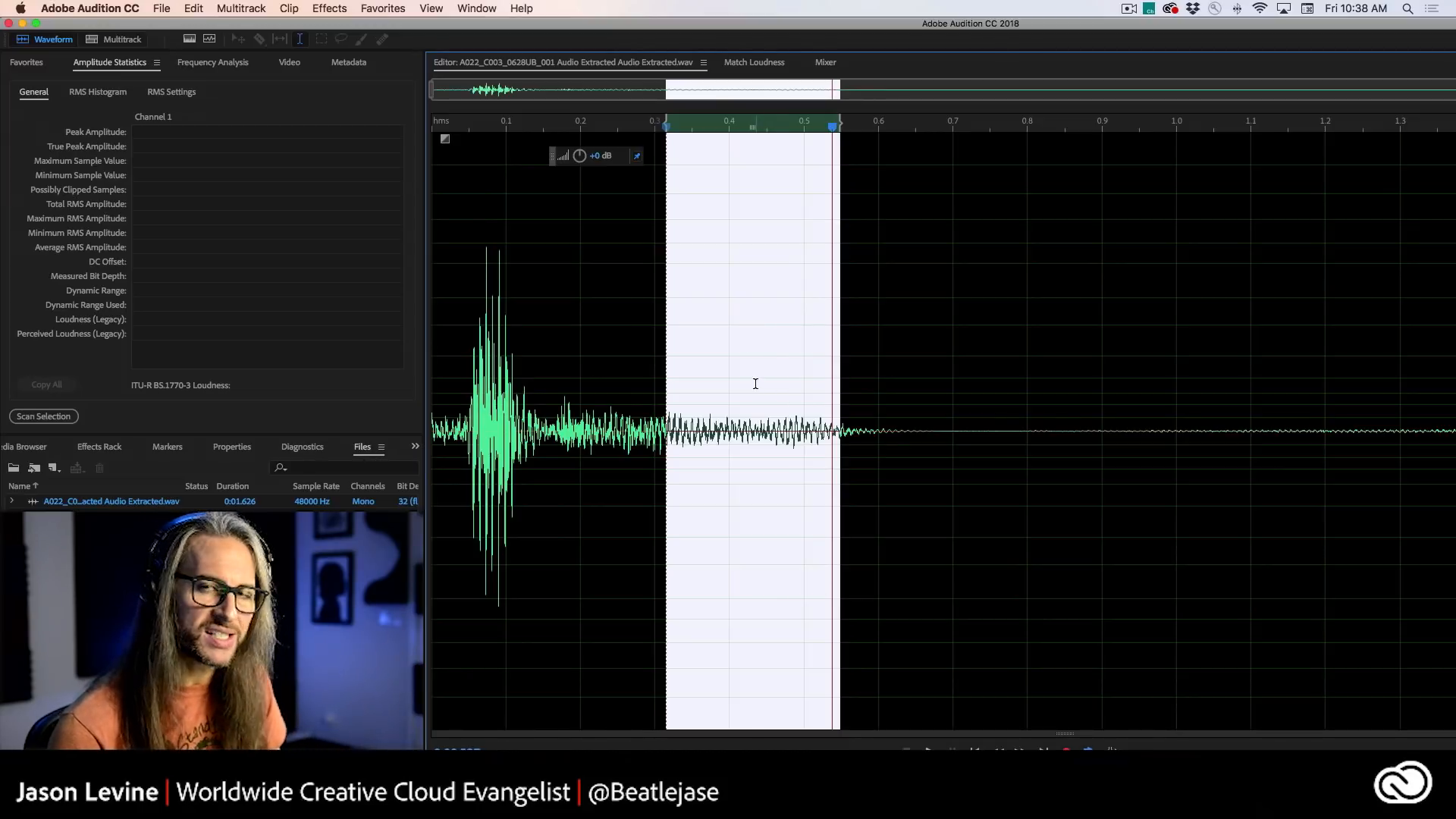
pyautogui.rightClick(749, 351)
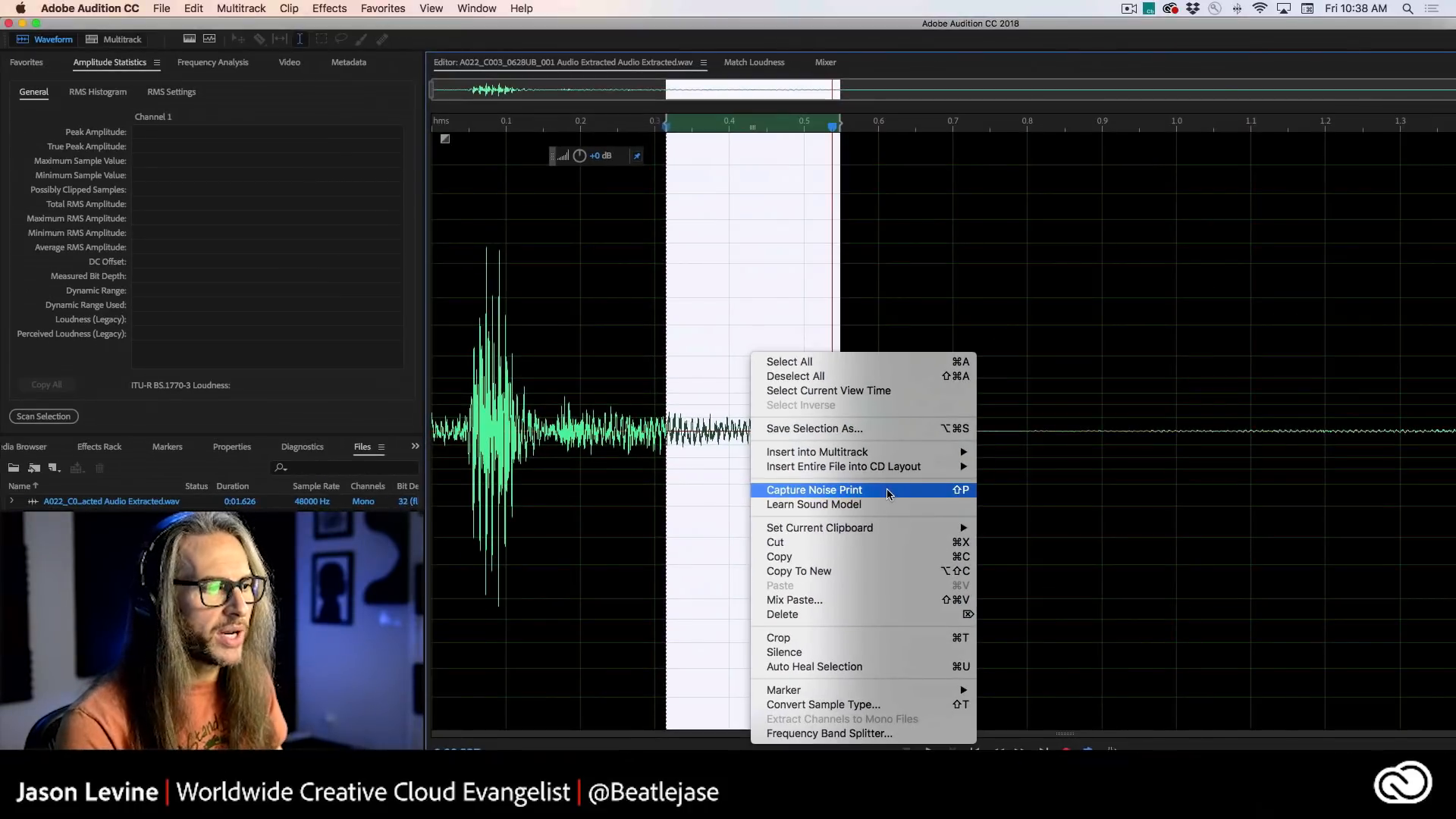
pyautogui.click(889, 494)
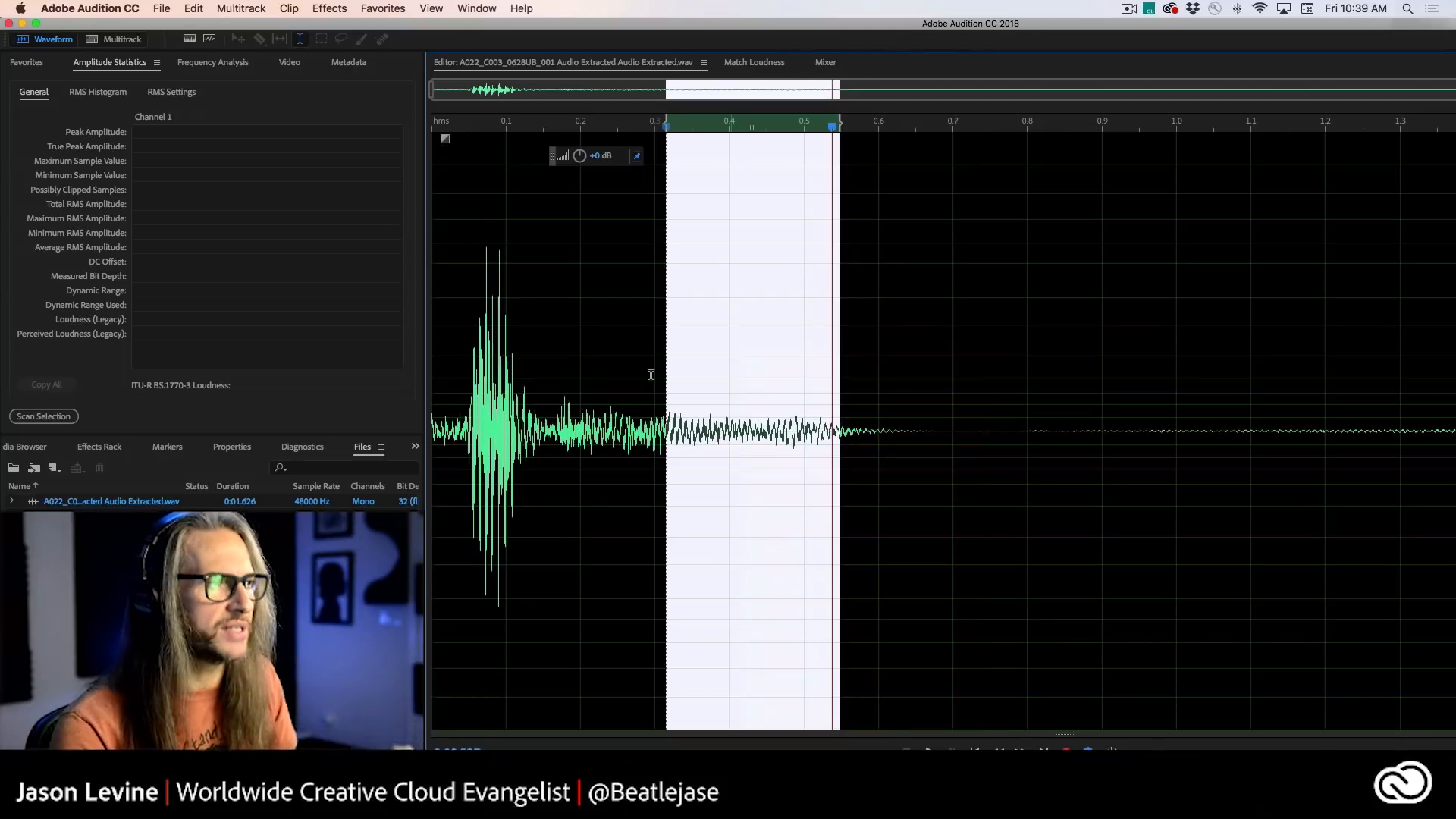
# - Clear the selection, open the Noise Reduction process with its advanced settings shown, and preview the effect
pyautogui.click(637, 259)
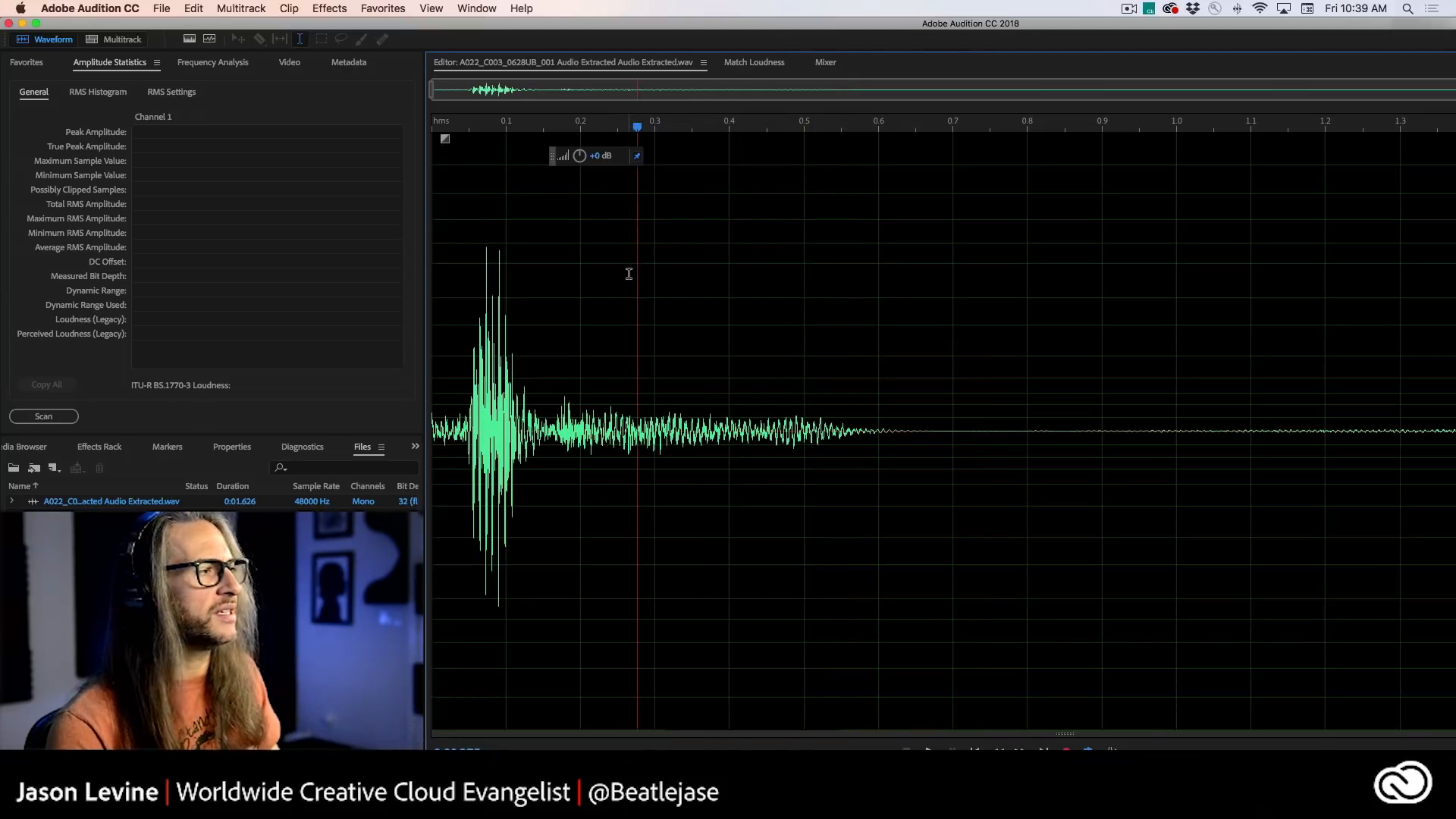
pyautogui.click(319, 7)
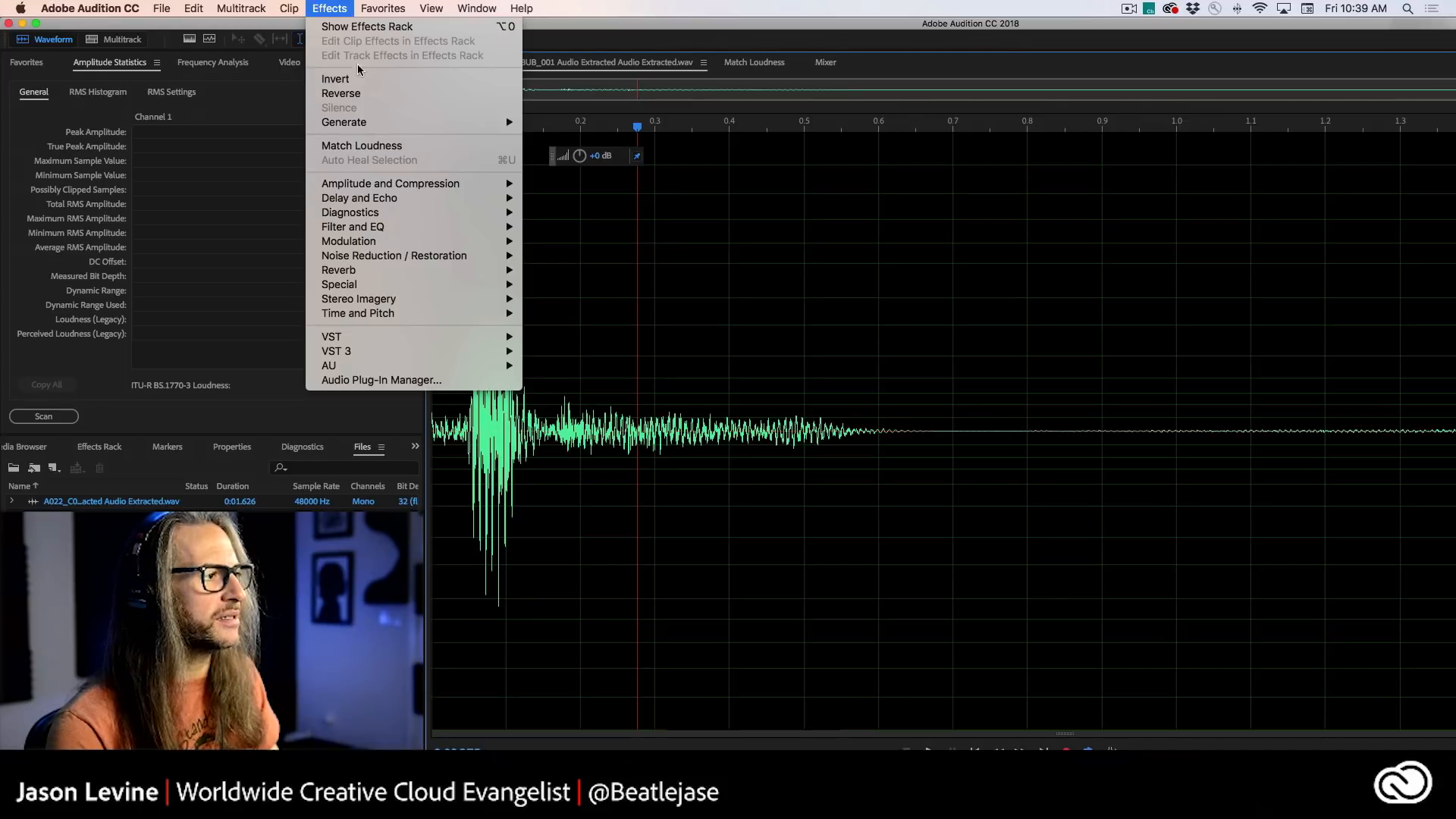
pyautogui.moveTo(421, 258)
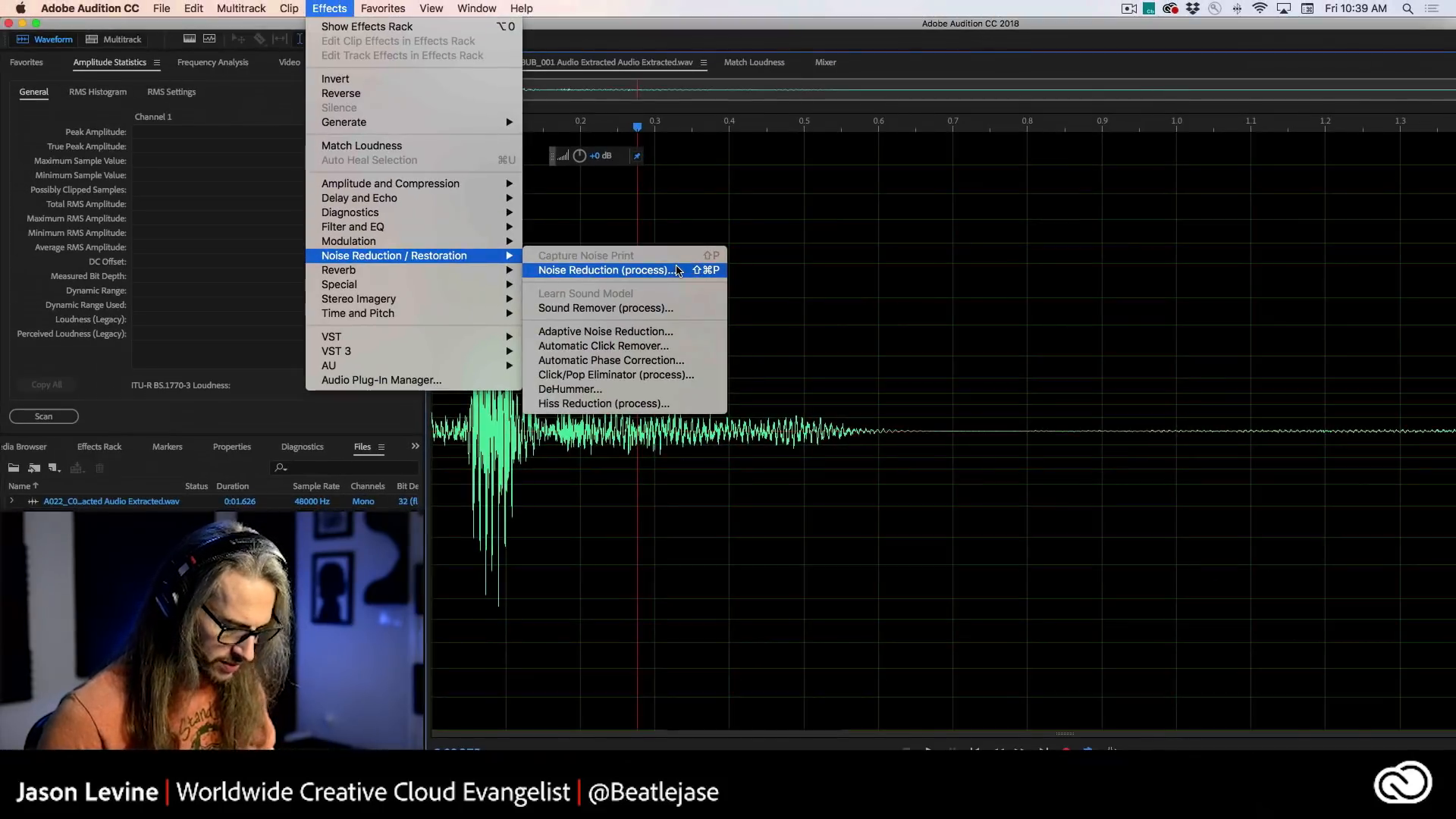
pyautogui.click(676, 267)
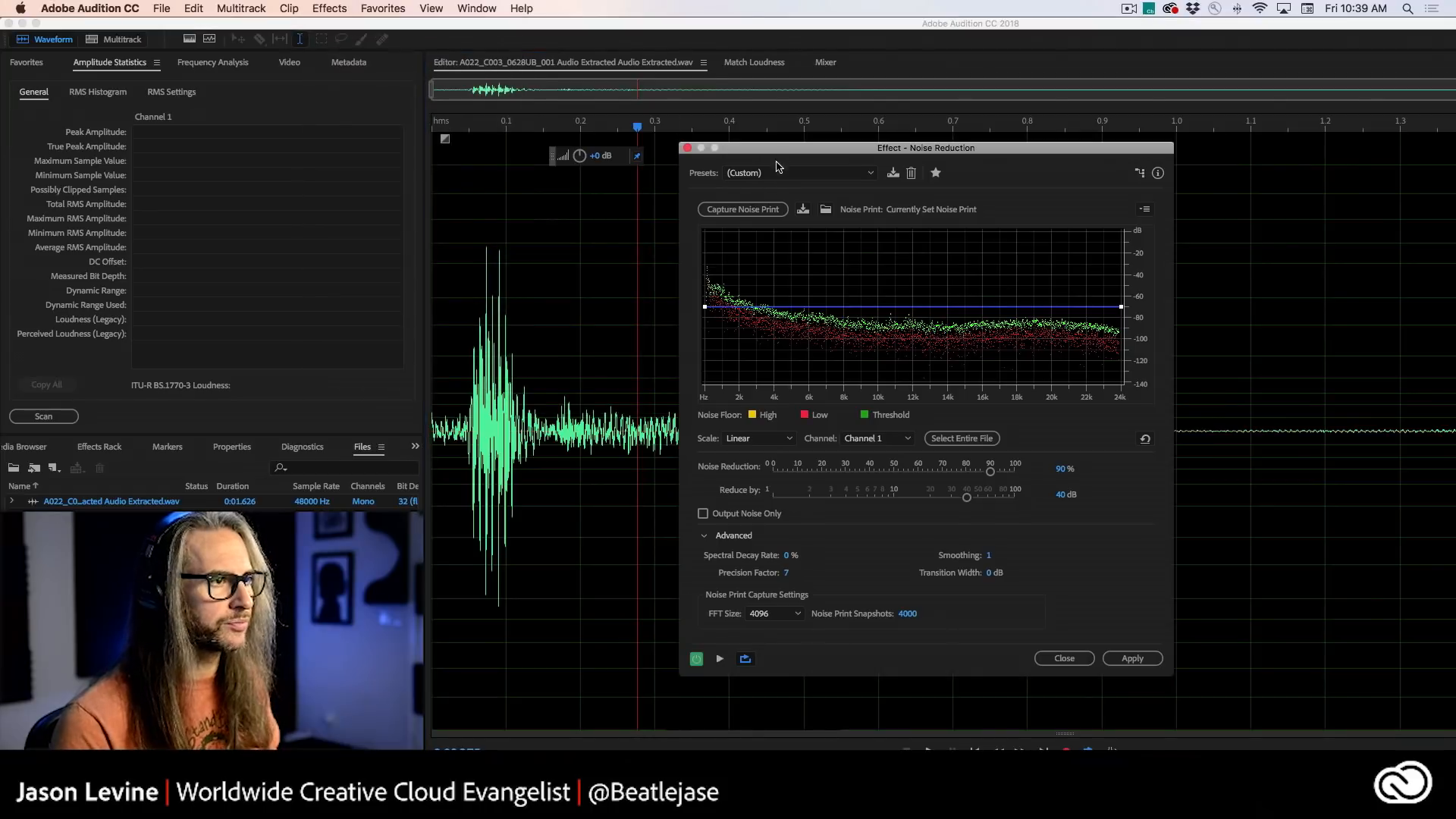
pyautogui.moveTo(789, 146); pyautogui.dragTo(732, 93)
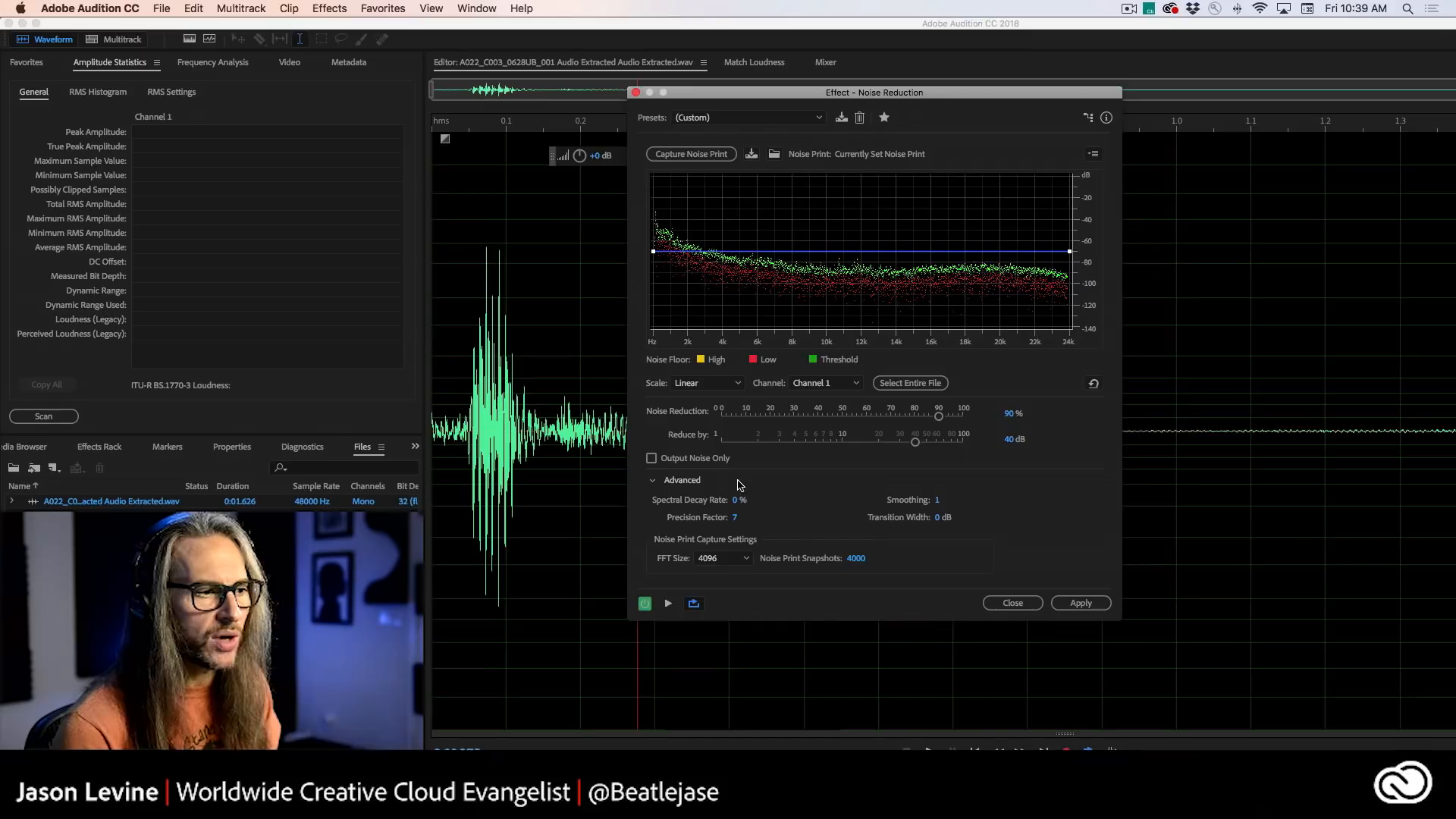
pyautogui.click(653, 481)
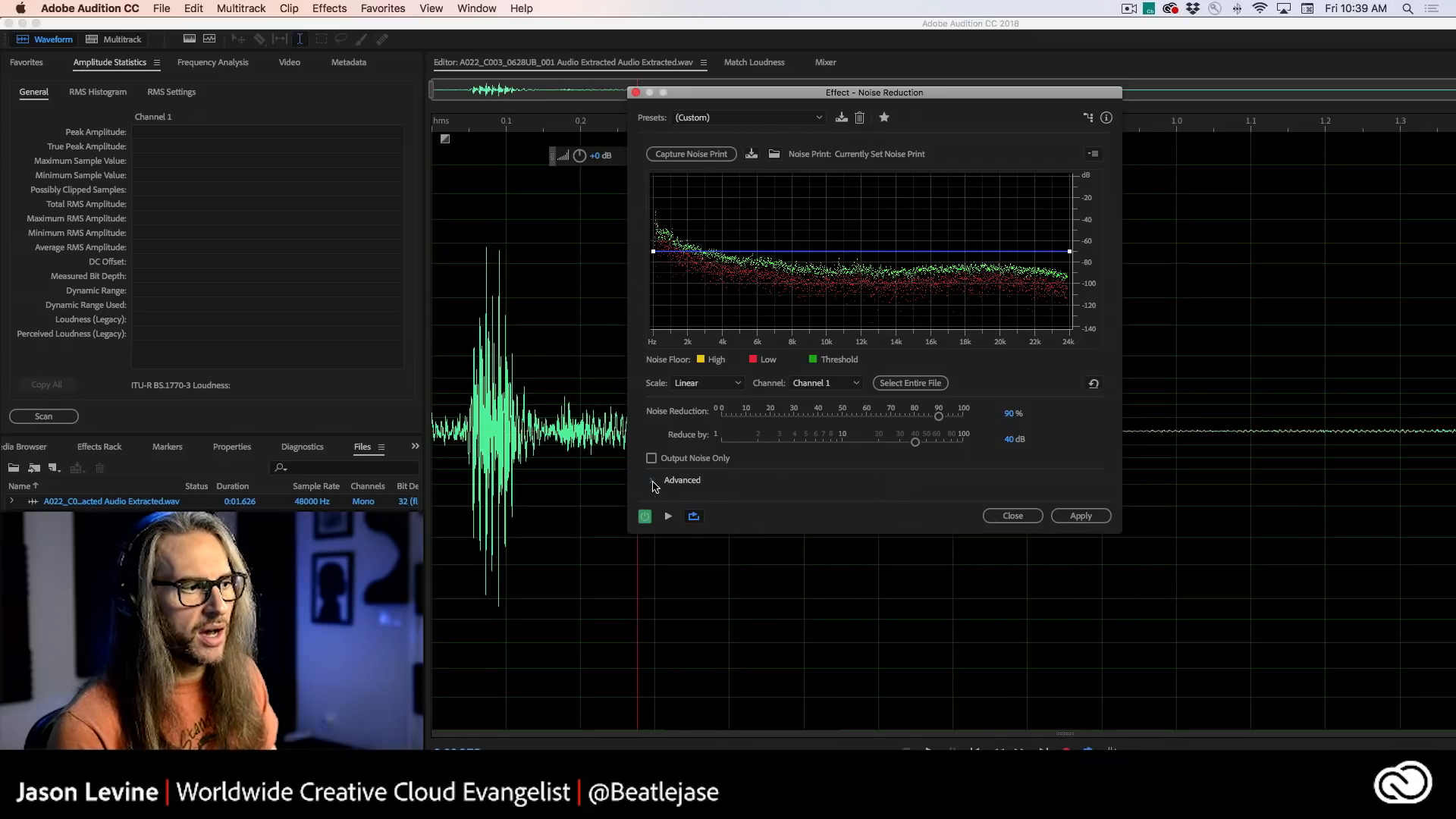
pyautogui.click(654, 482)
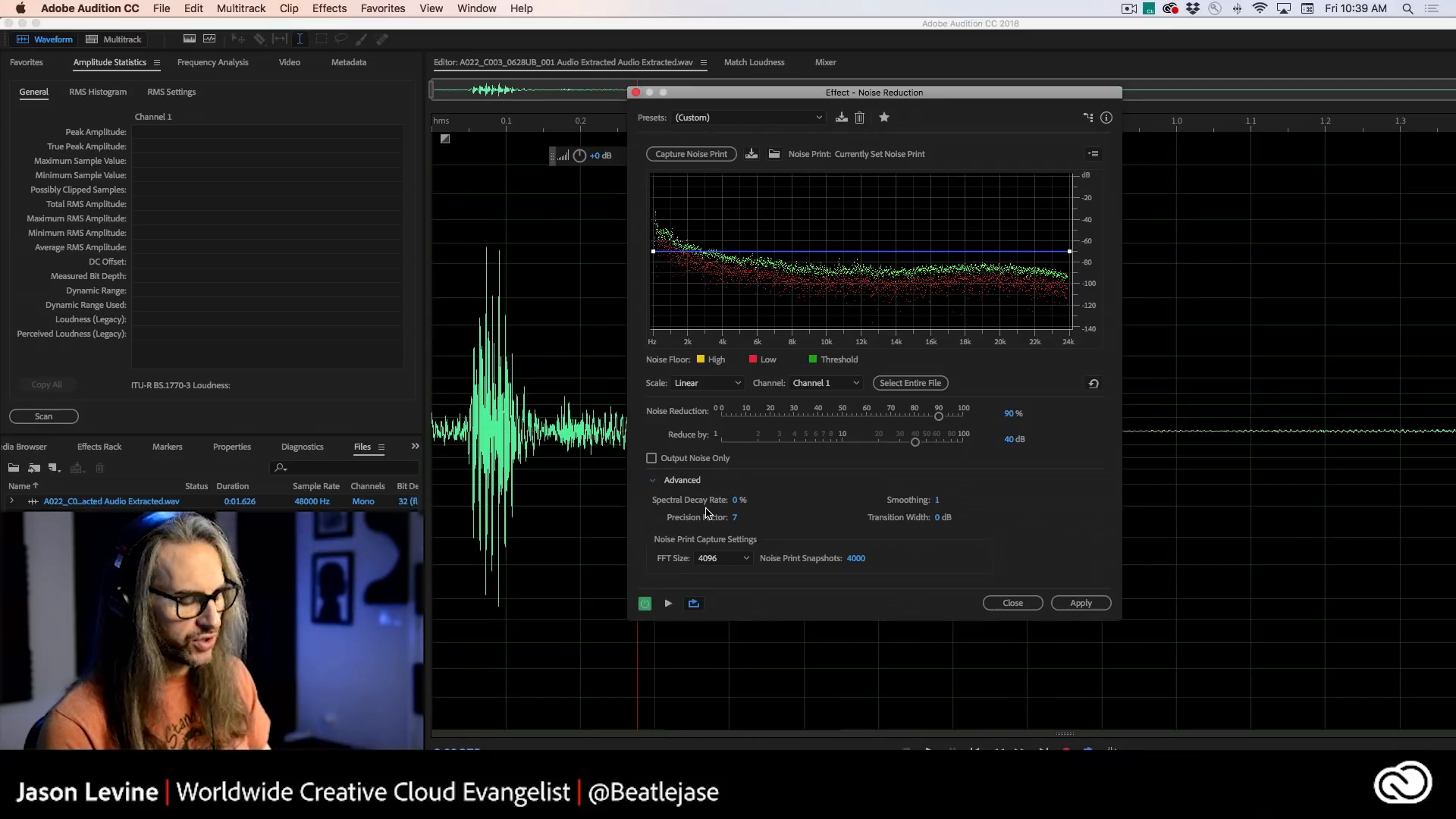
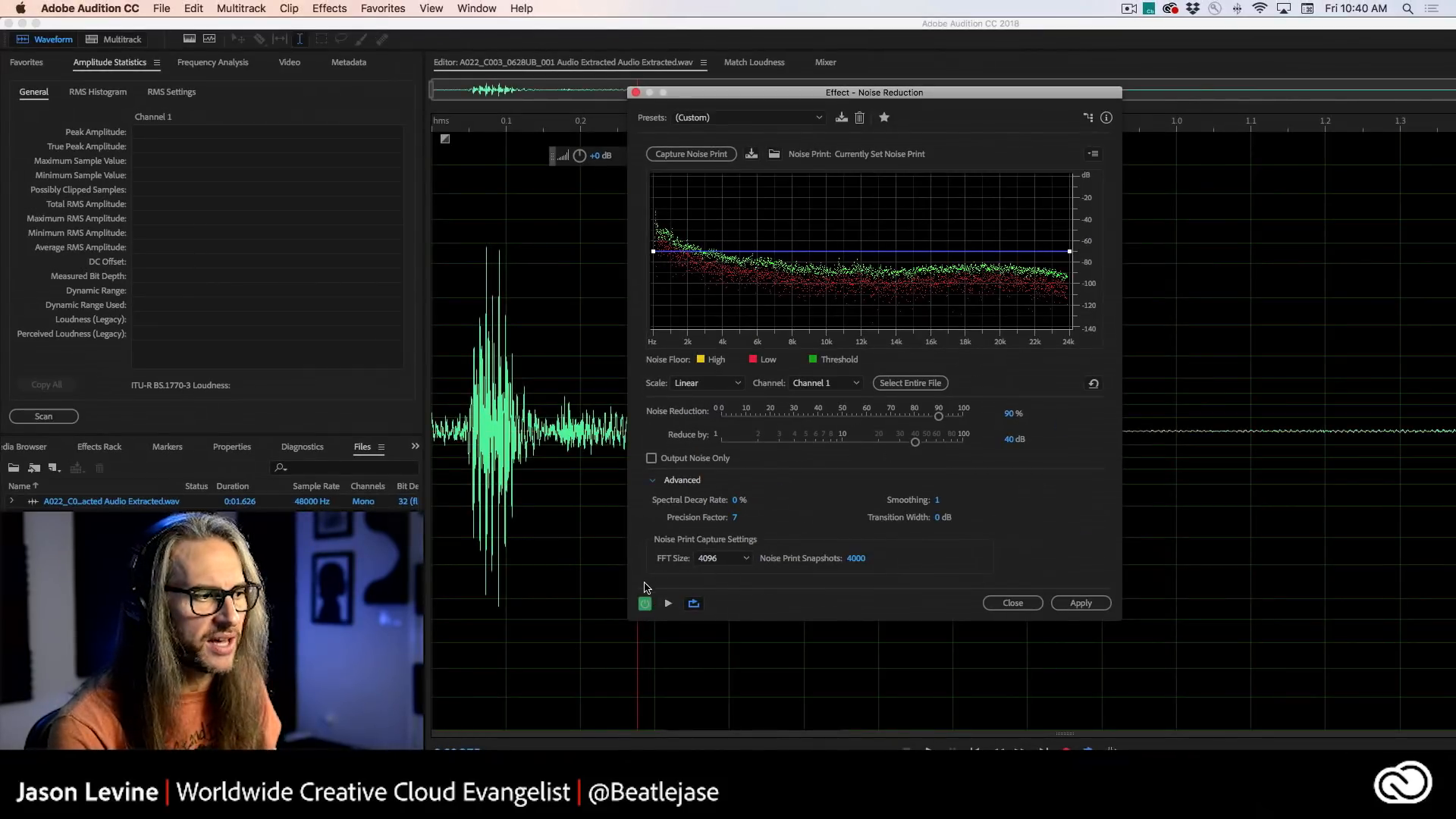
pyautogui.click(668, 604)
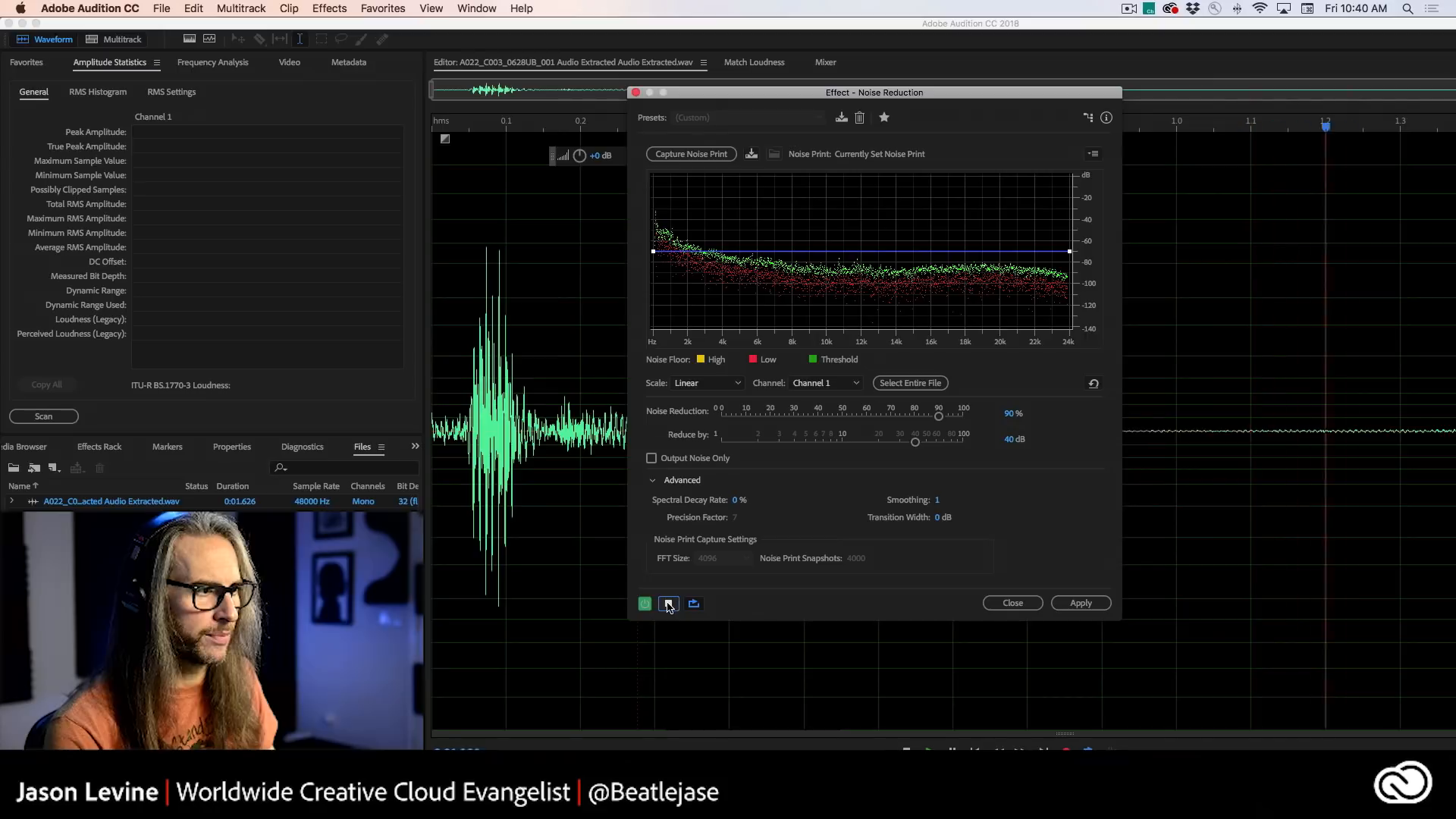
pyautogui.click(667, 604)
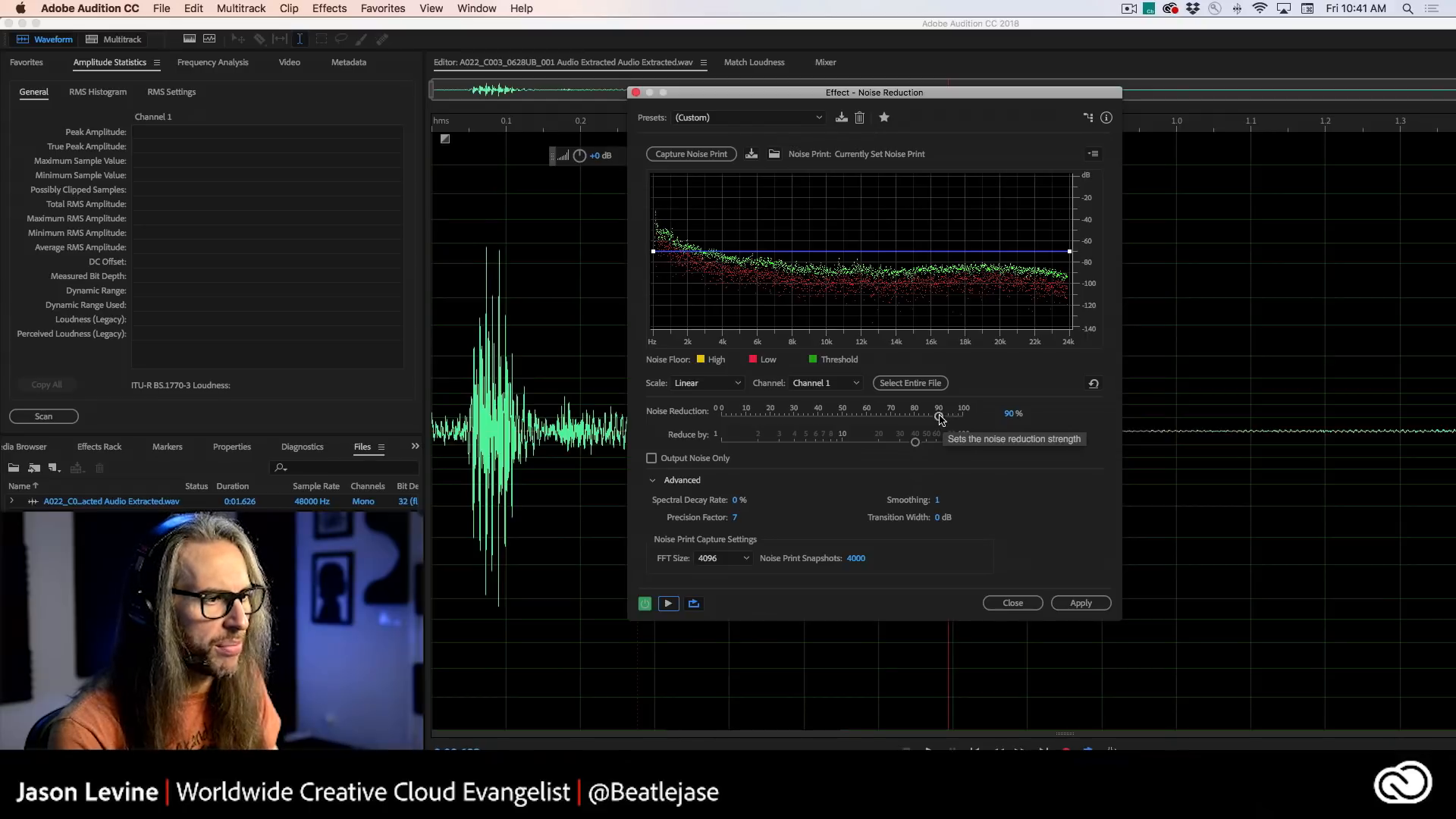
# - Try a Noise Reduction amount of 69 % and preview the result
pyautogui.moveTo(938, 416); pyautogui.dragTo(899, 419)
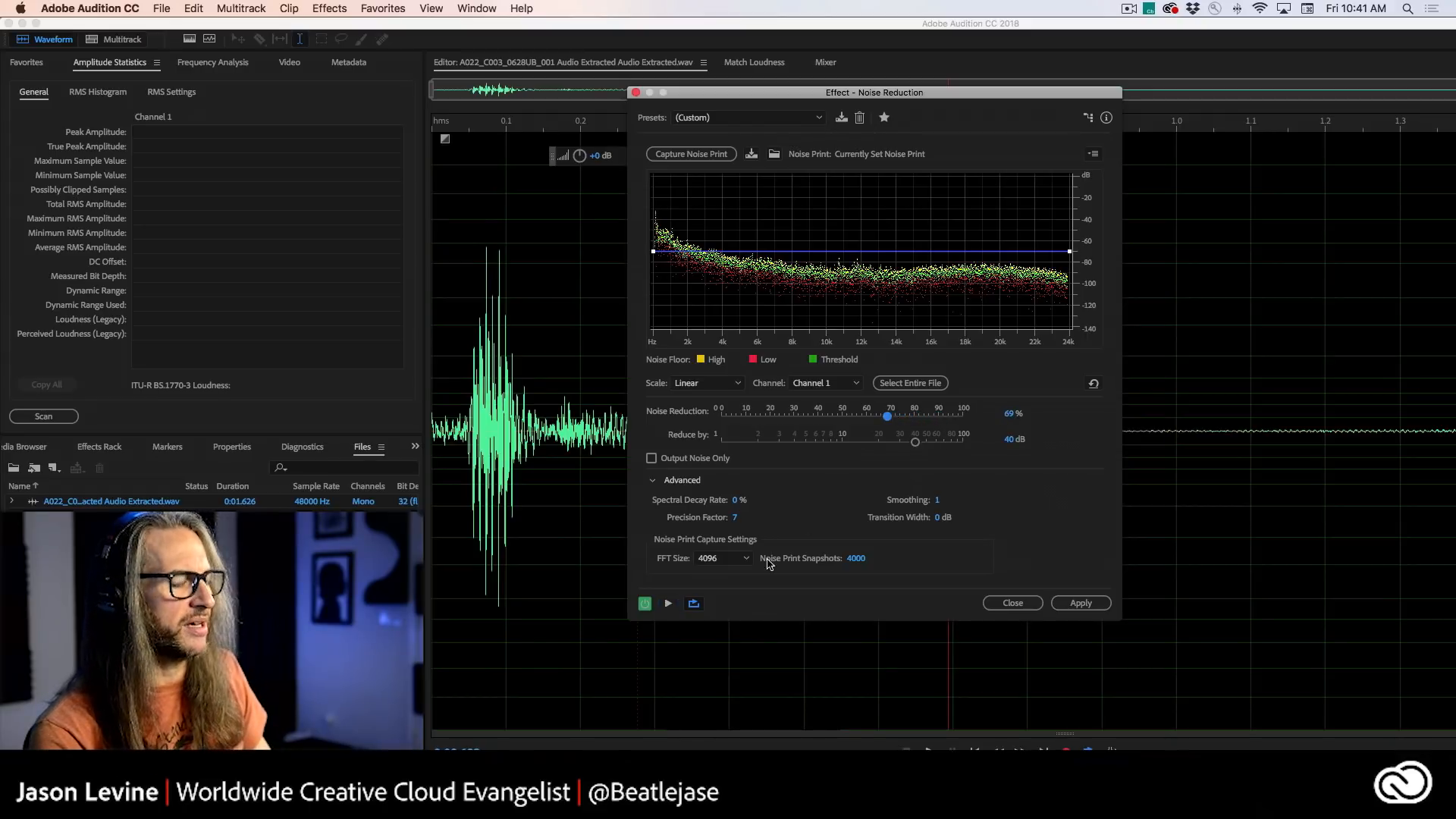
pyautogui.click(667, 605)
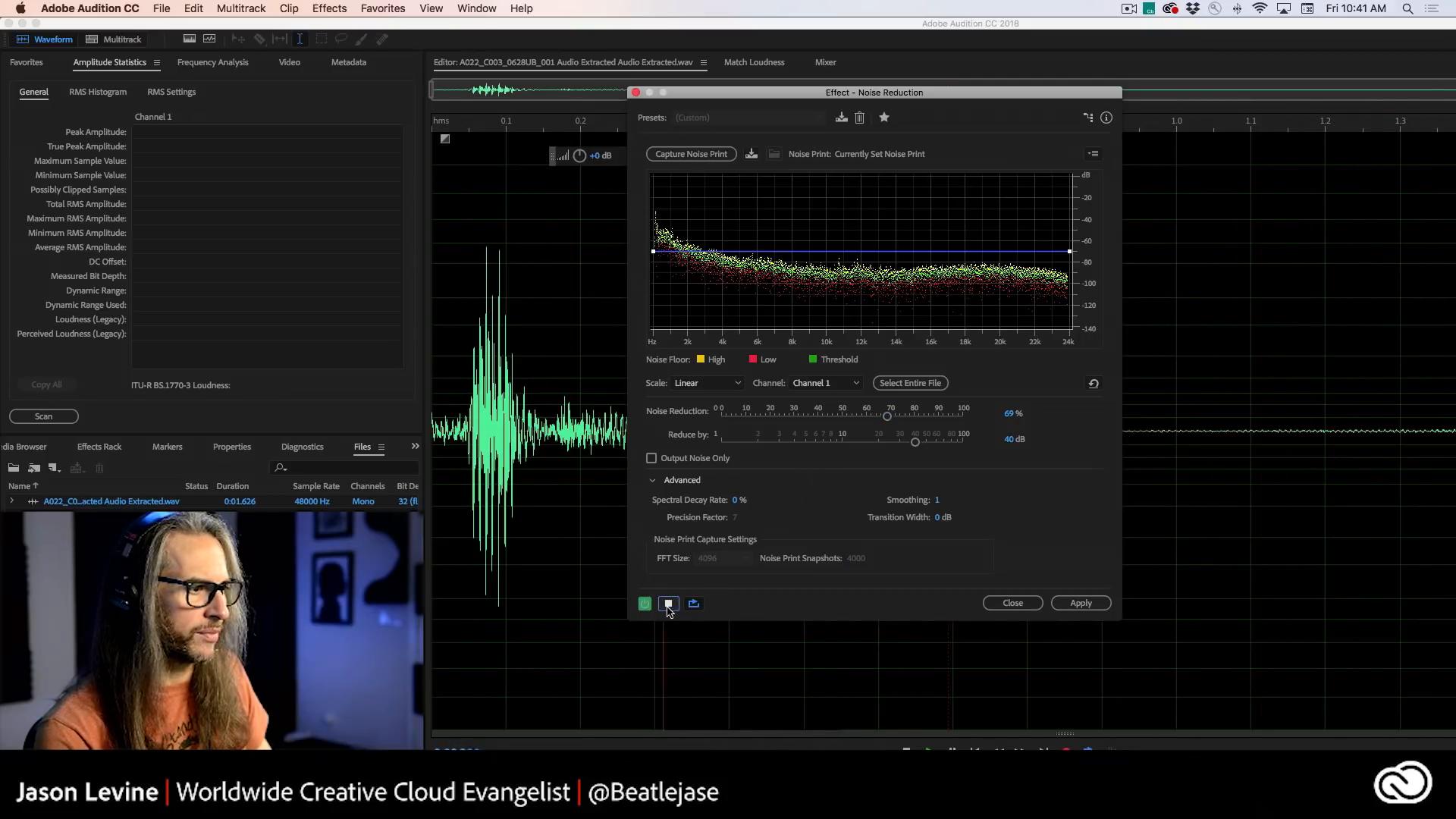
pyautogui.click(668, 605)
# - Set the Noise Reduction amount to 85 %, apply the effect to the clip and play the processed audio
pyautogui.moveTo(888, 420); pyautogui.dragTo(930, 420)
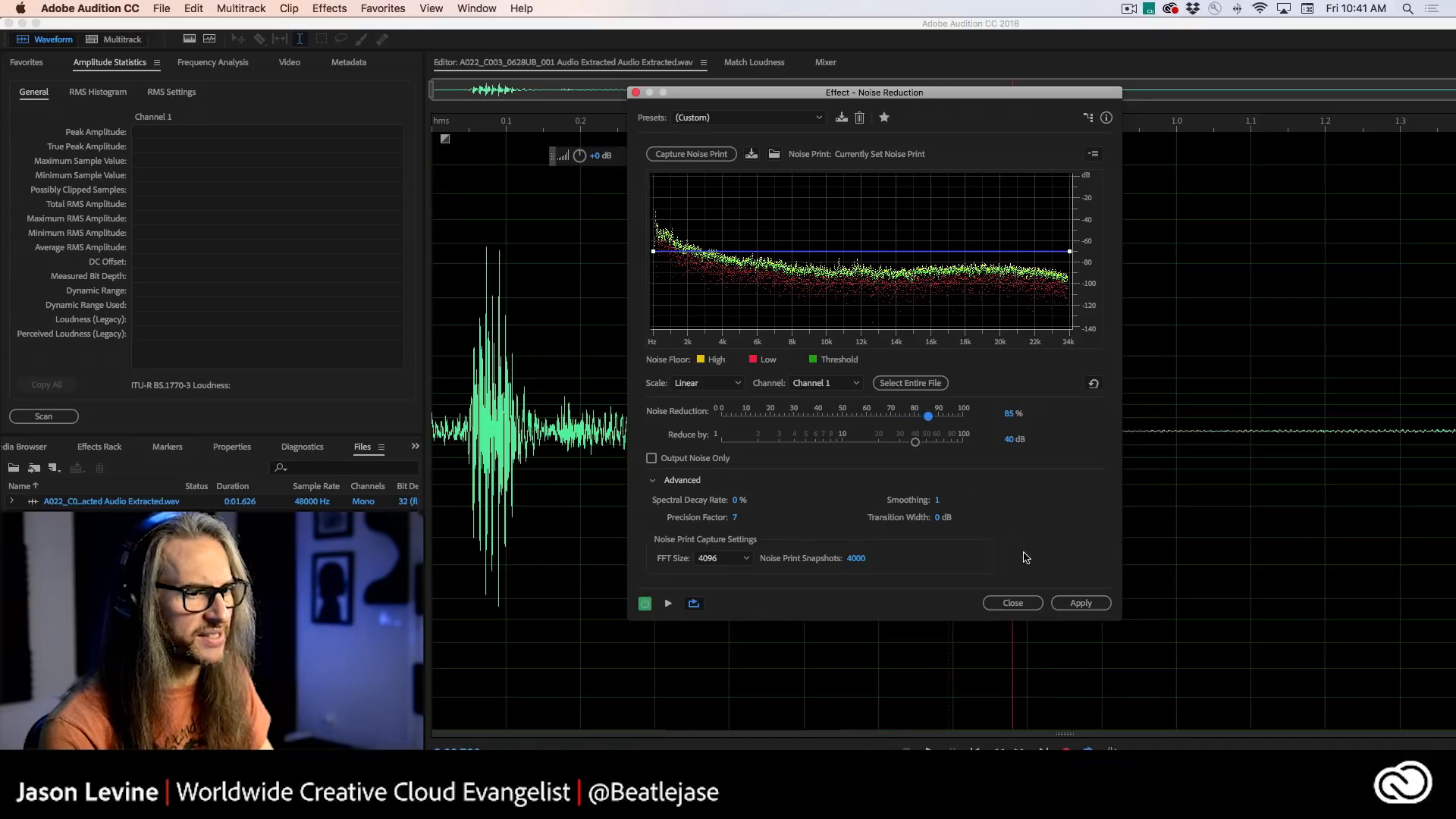
pyautogui.click(1078, 603)
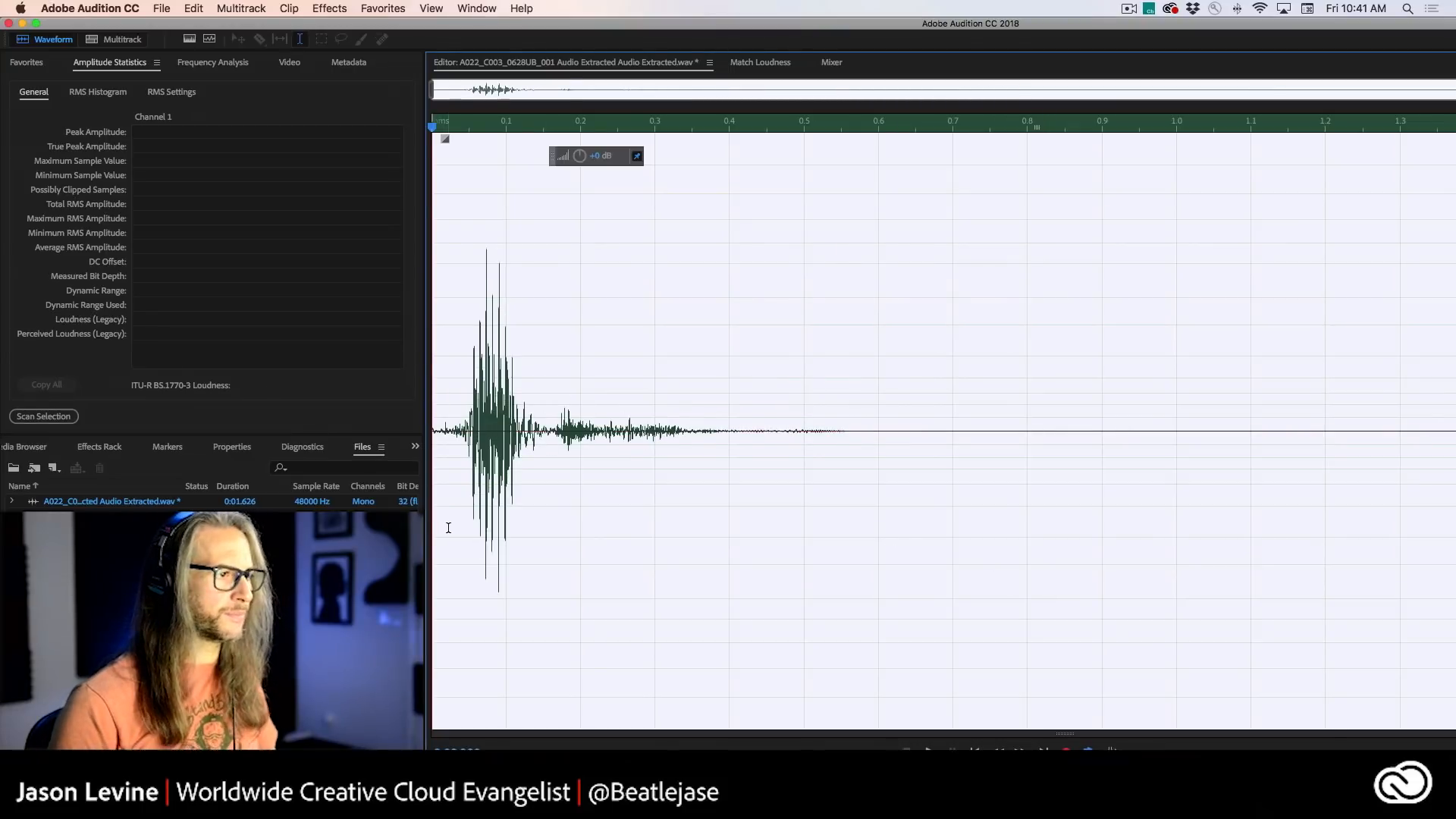
pyautogui.press('space')
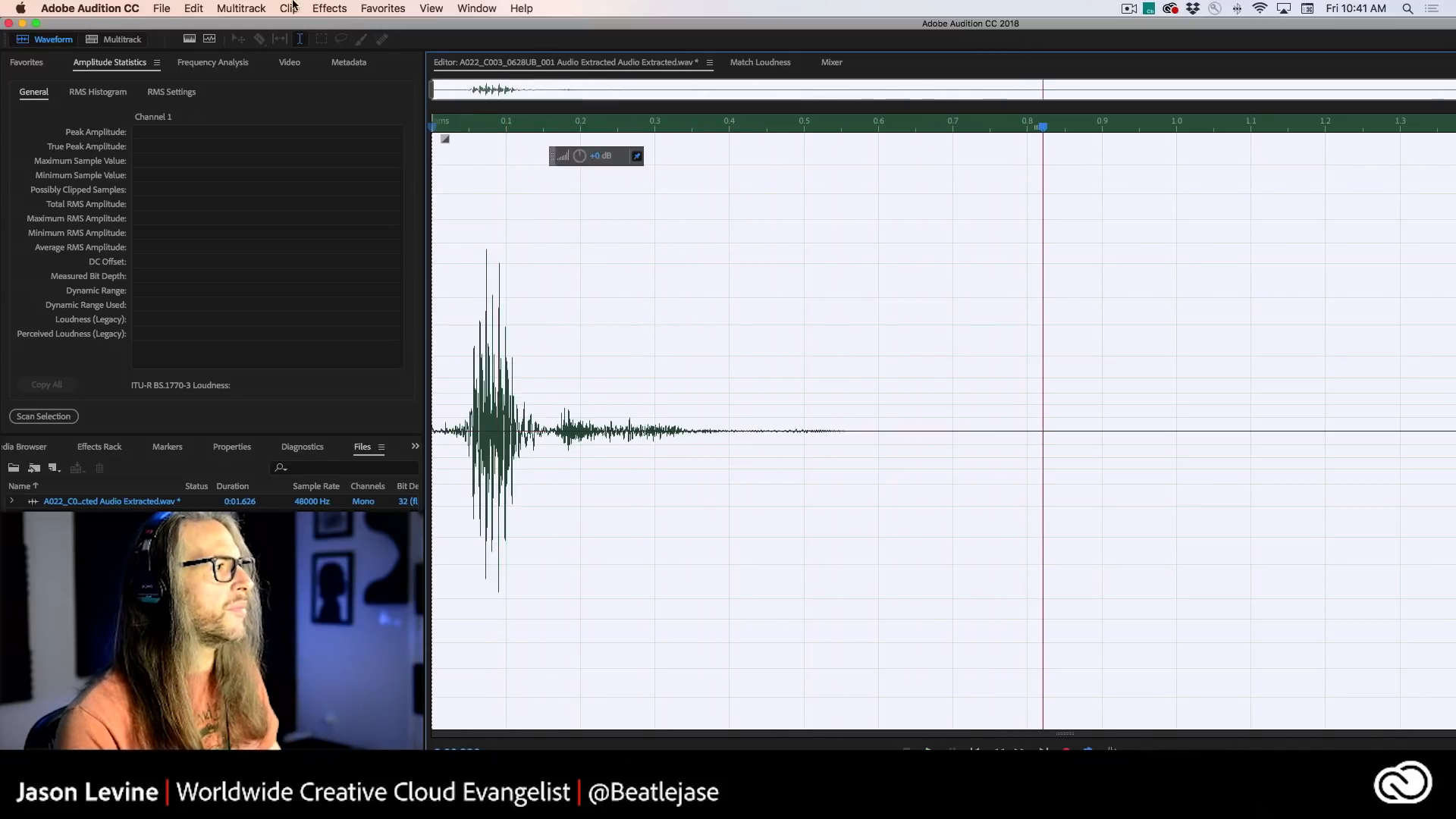
# - Undo the noise reduction, play the original audio for comparison, and redo the noise reduction
pyautogui.click(193, 8)
pyautogui.click(228, 16)
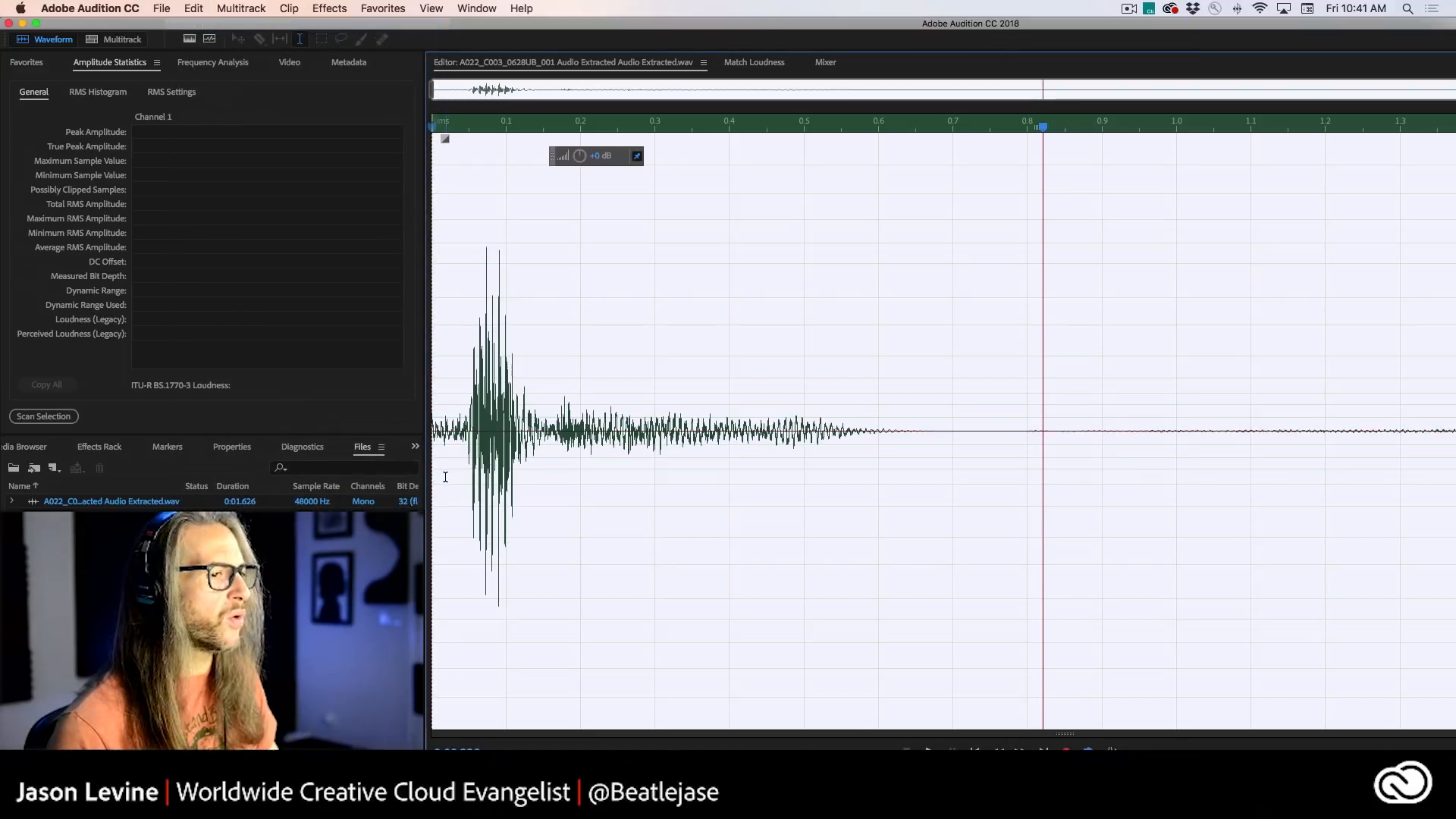
pyautogui.press('space')
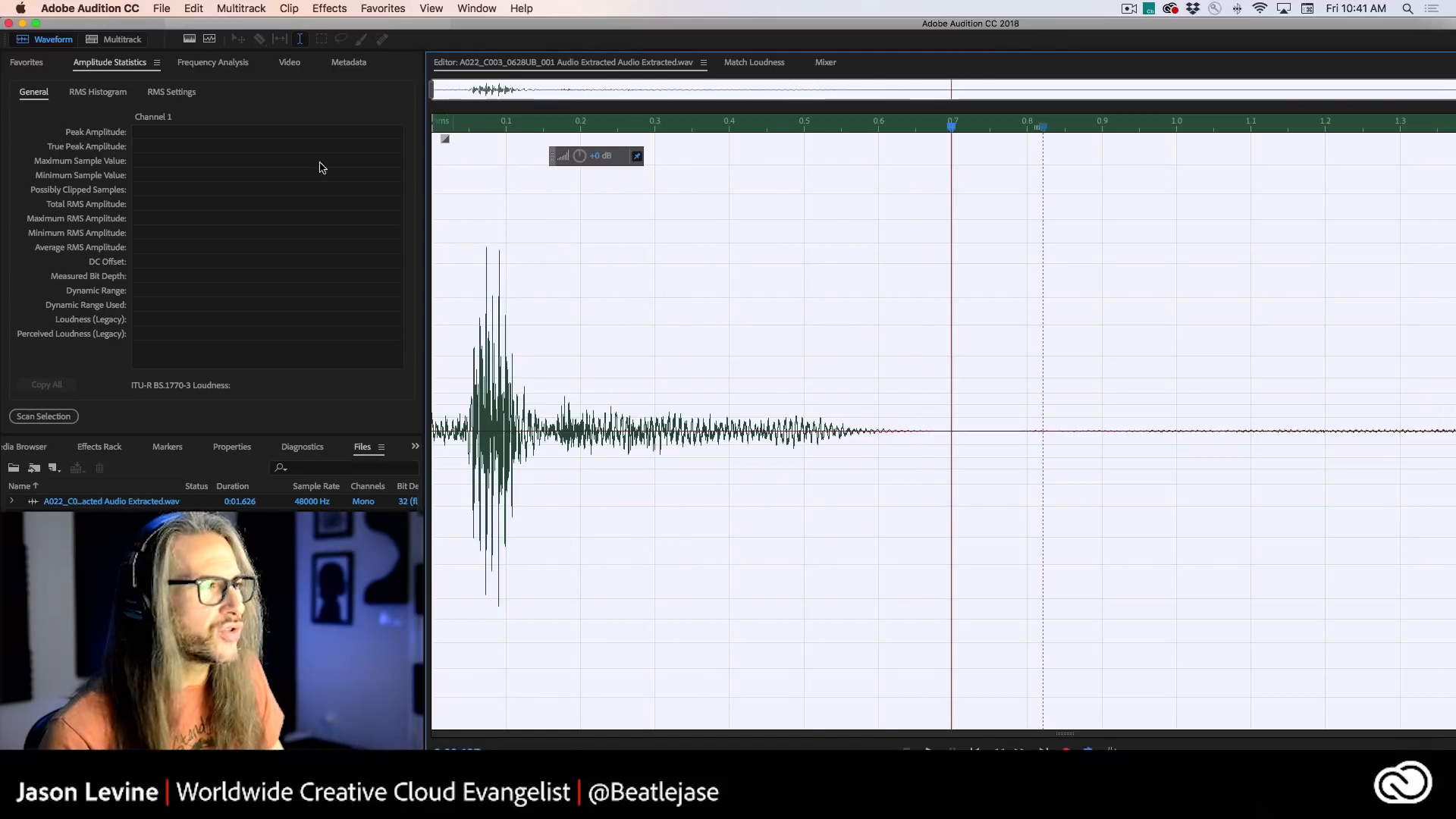
pyautogui.click(242, 8)
pyautogui.moveTo(193, 8)
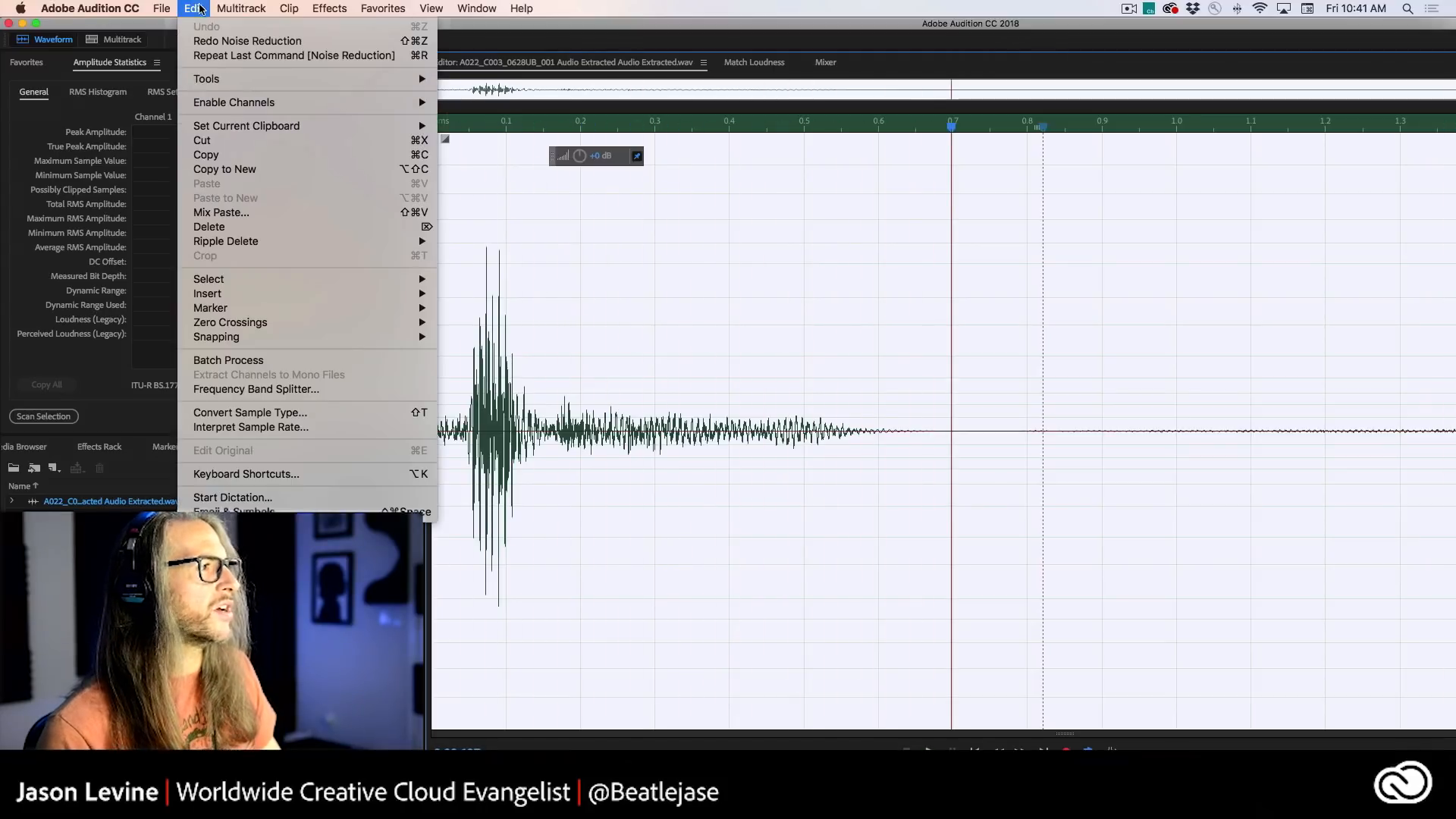
pyautogui.click(203, 43)
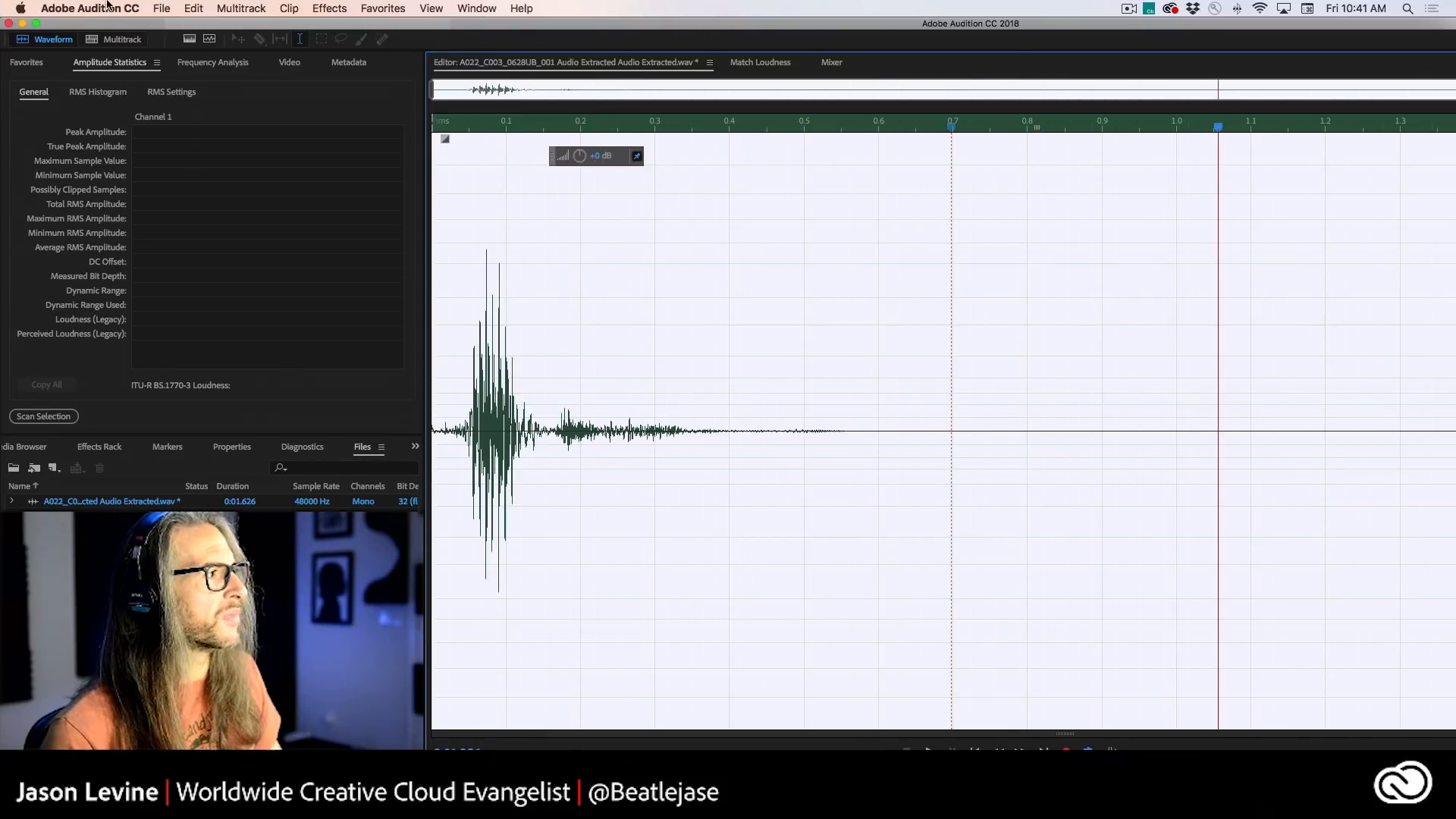
# - Save the noise-reduced audio file and clear the waveform selection
pyautogui.click(162, 8)
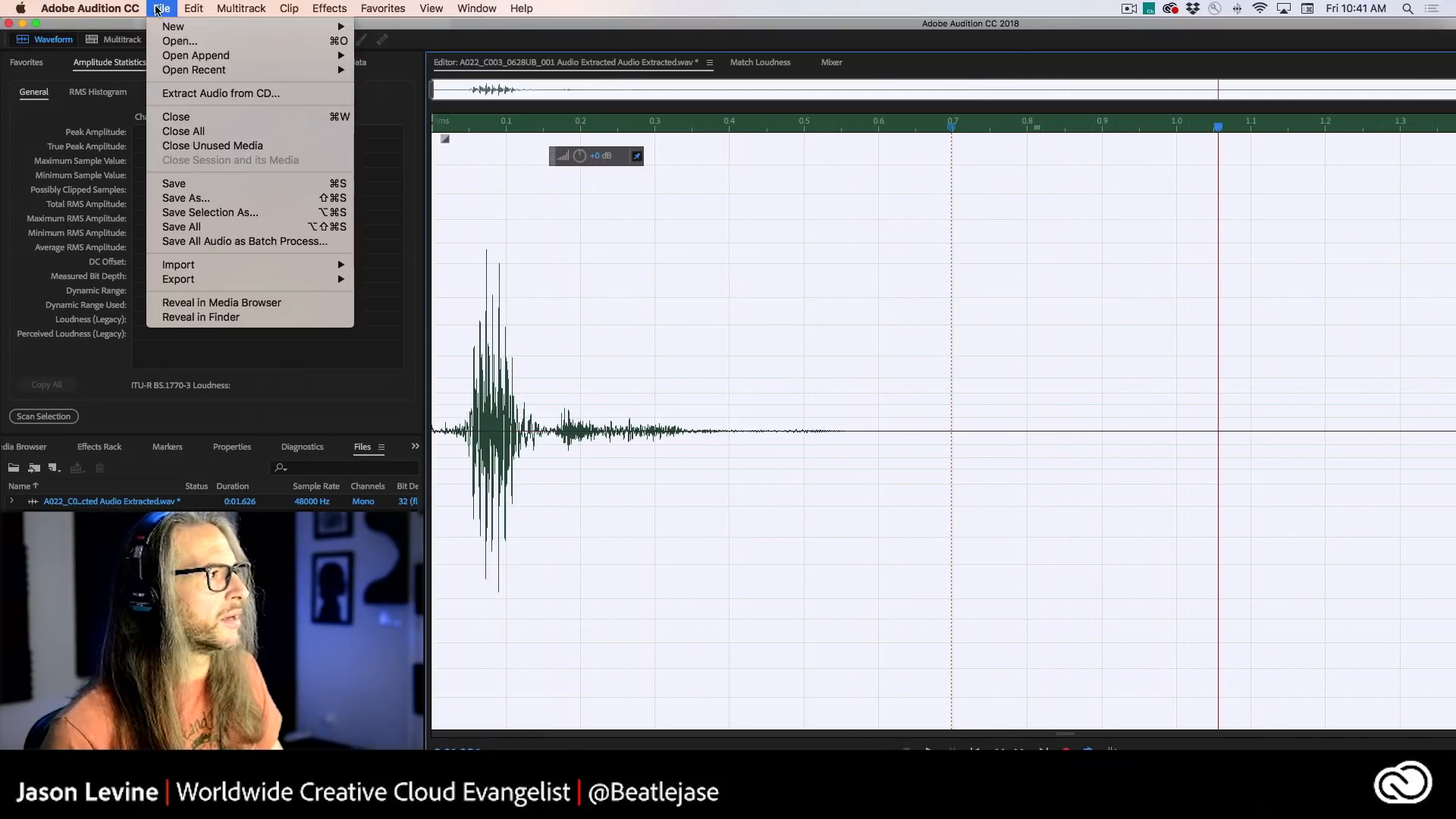
pyautogui.click(212, 185)
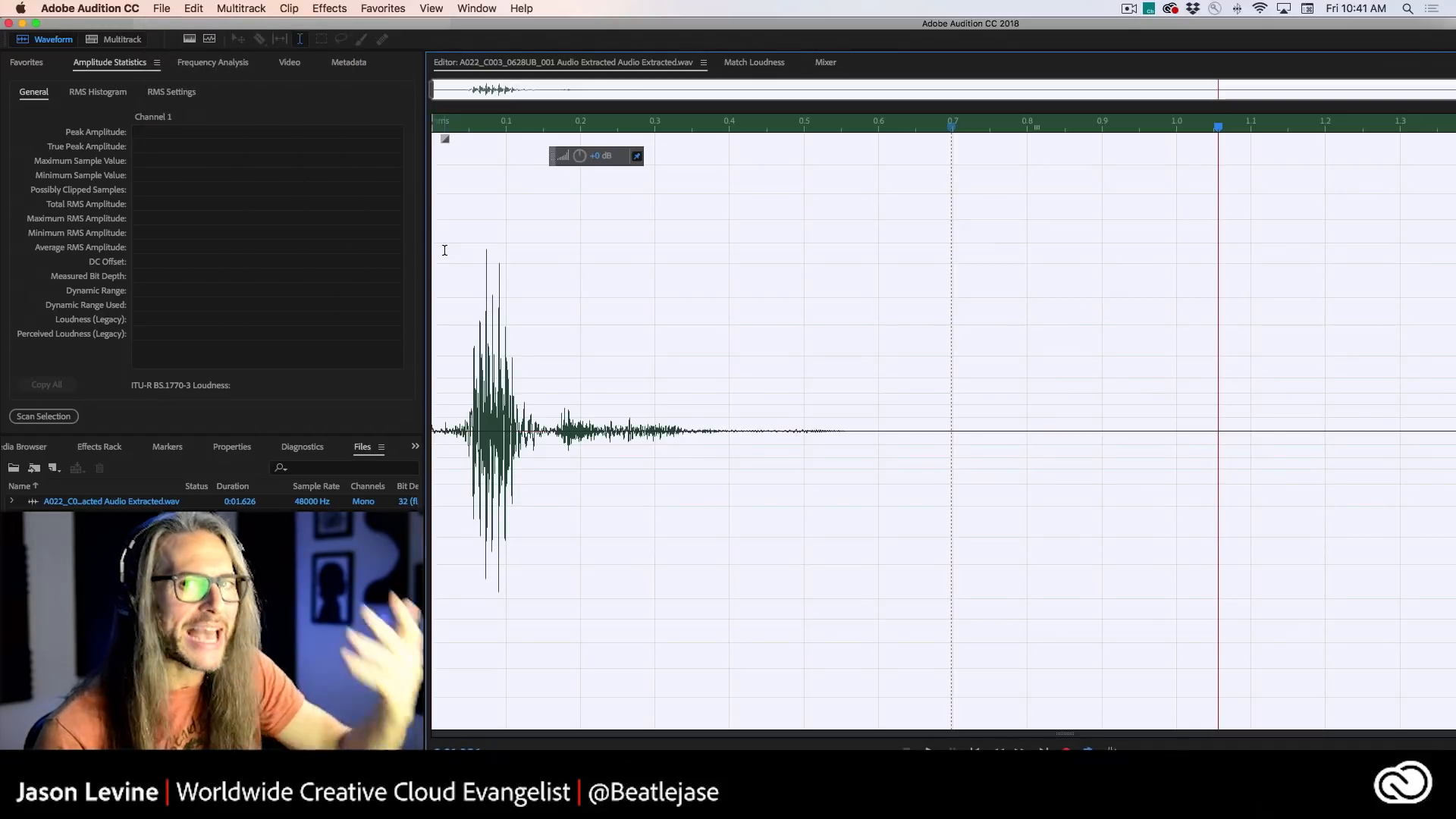
pyautogui.click(632, 310)
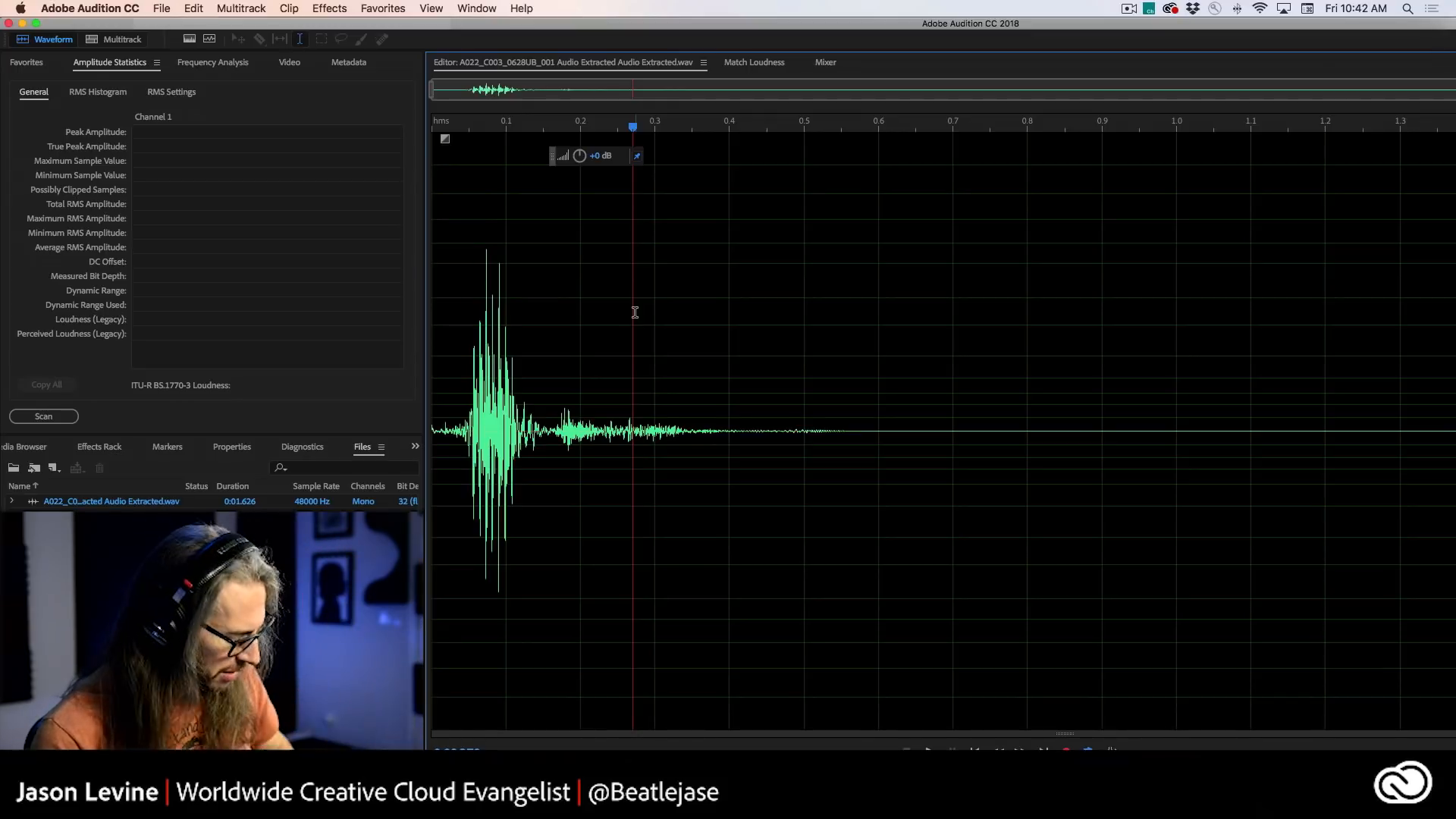
# - Switch back to Premiere Pro and solo dialogue tracks A1 to A4 in the Essential Sound Panel - AFTER sequence
pyautogui.press('super+Tab')
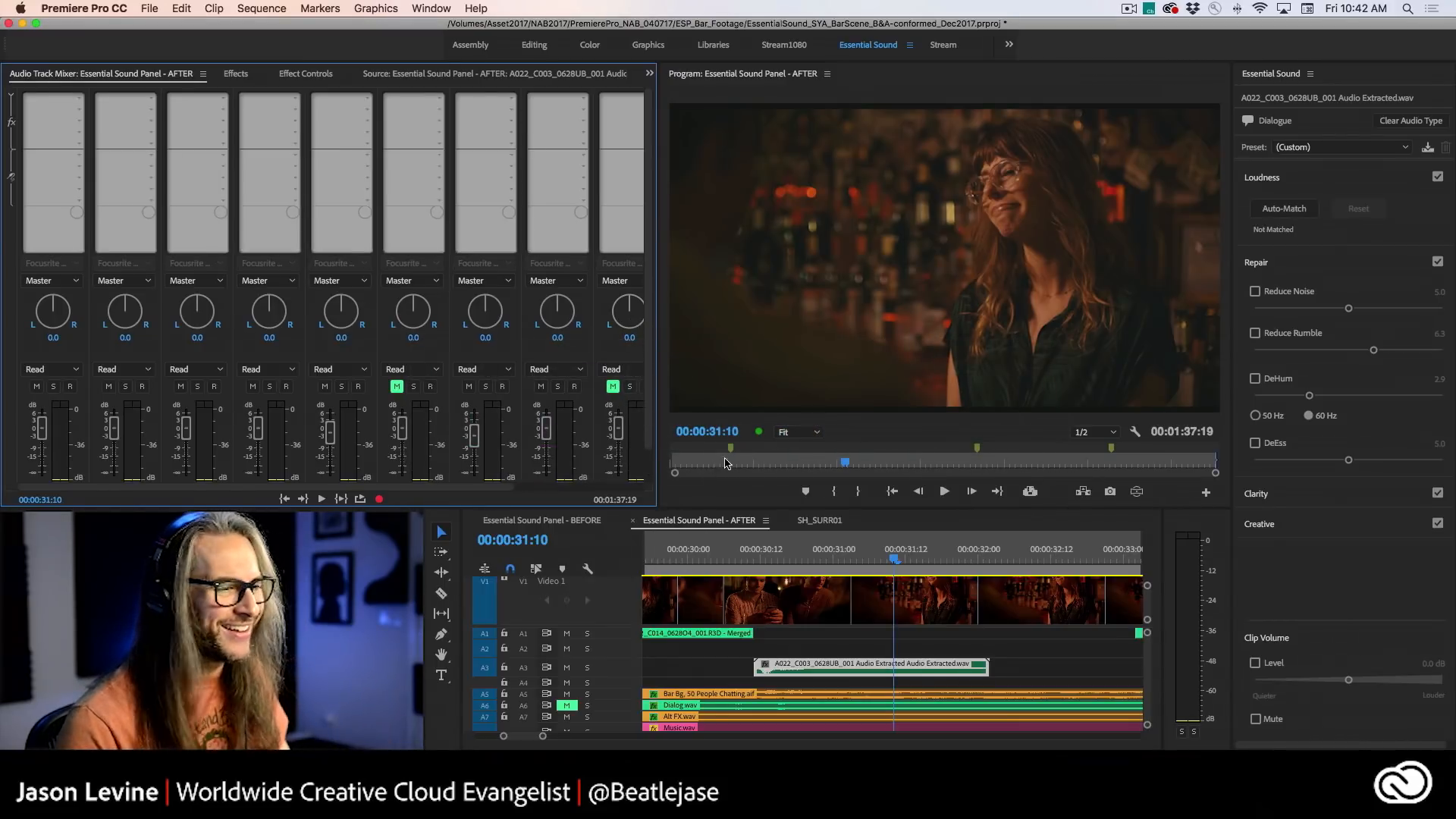
pyautogui.click(53, 386)
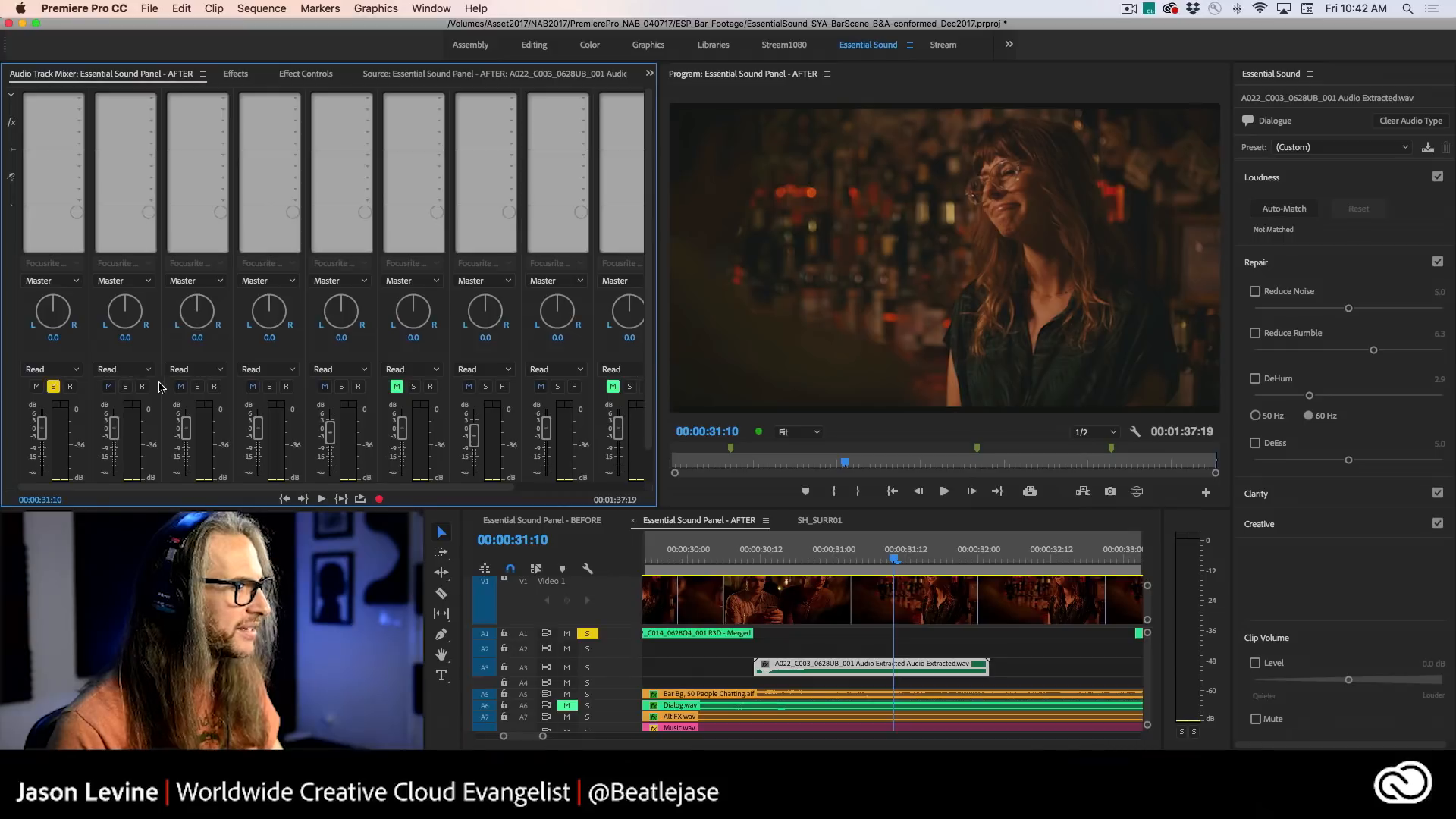
pyautogui.click(125, 386)
pyautogui.click(197, 386)
pyautogui.click(269, 386)
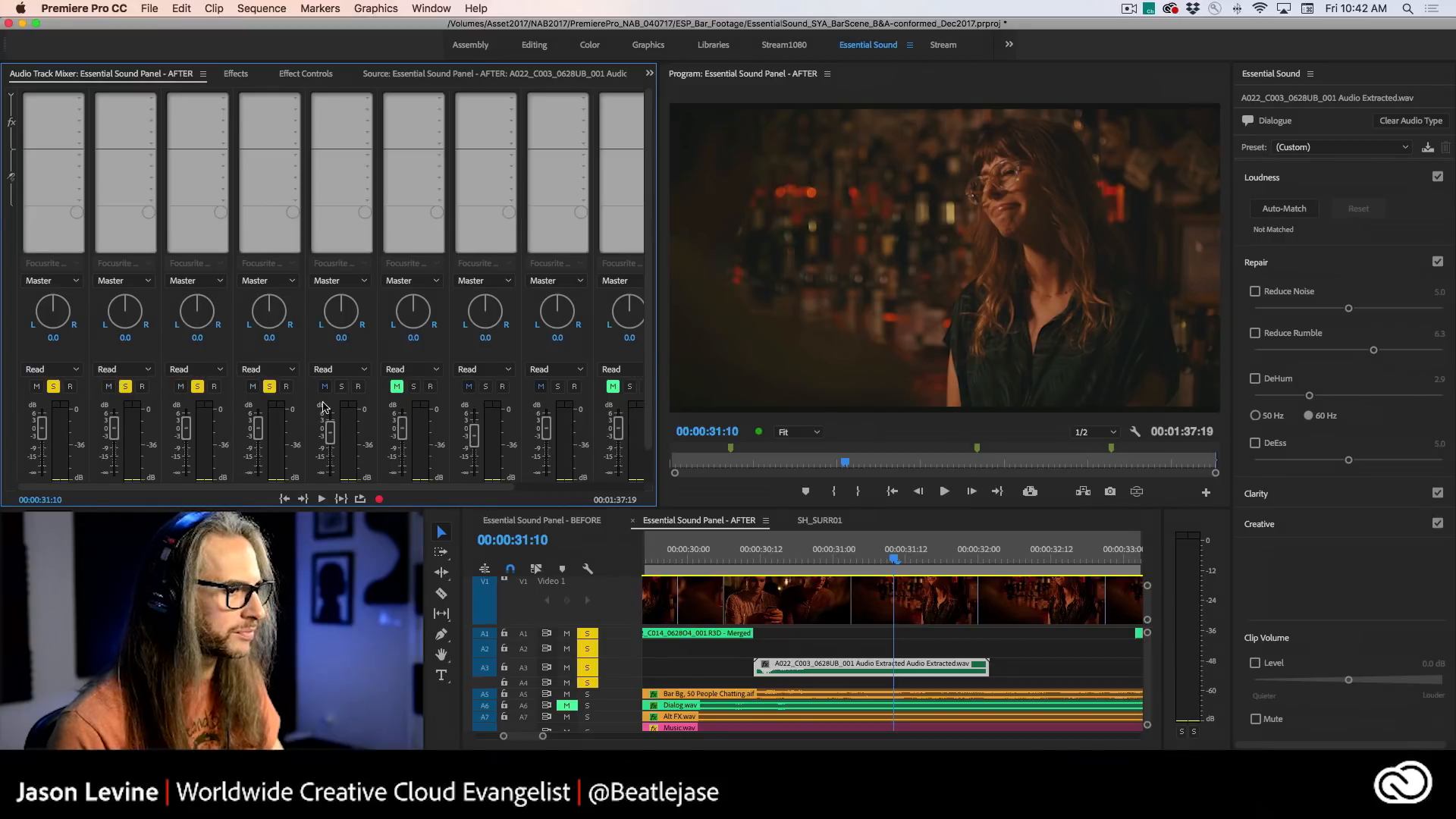
# - Play the soloed dialogue from about 00:00:23:16 through the noise-reduced clip on A3
pyautogui.scroll(-5, 938, 649)
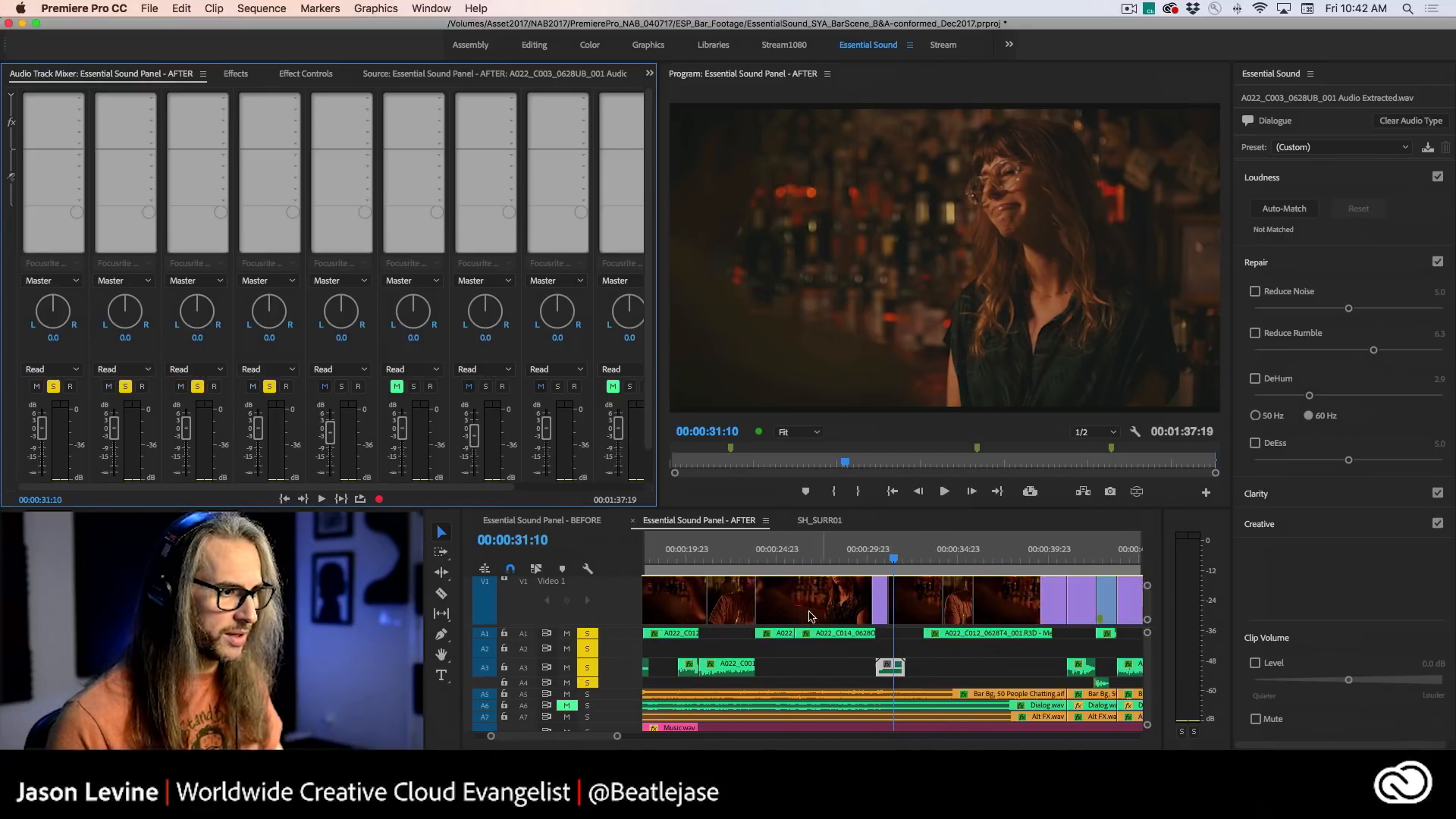
pyautogui.click(756, 558)
pyautogui.moveTo(756, 560); pyautogui.dragTo(754, 559)
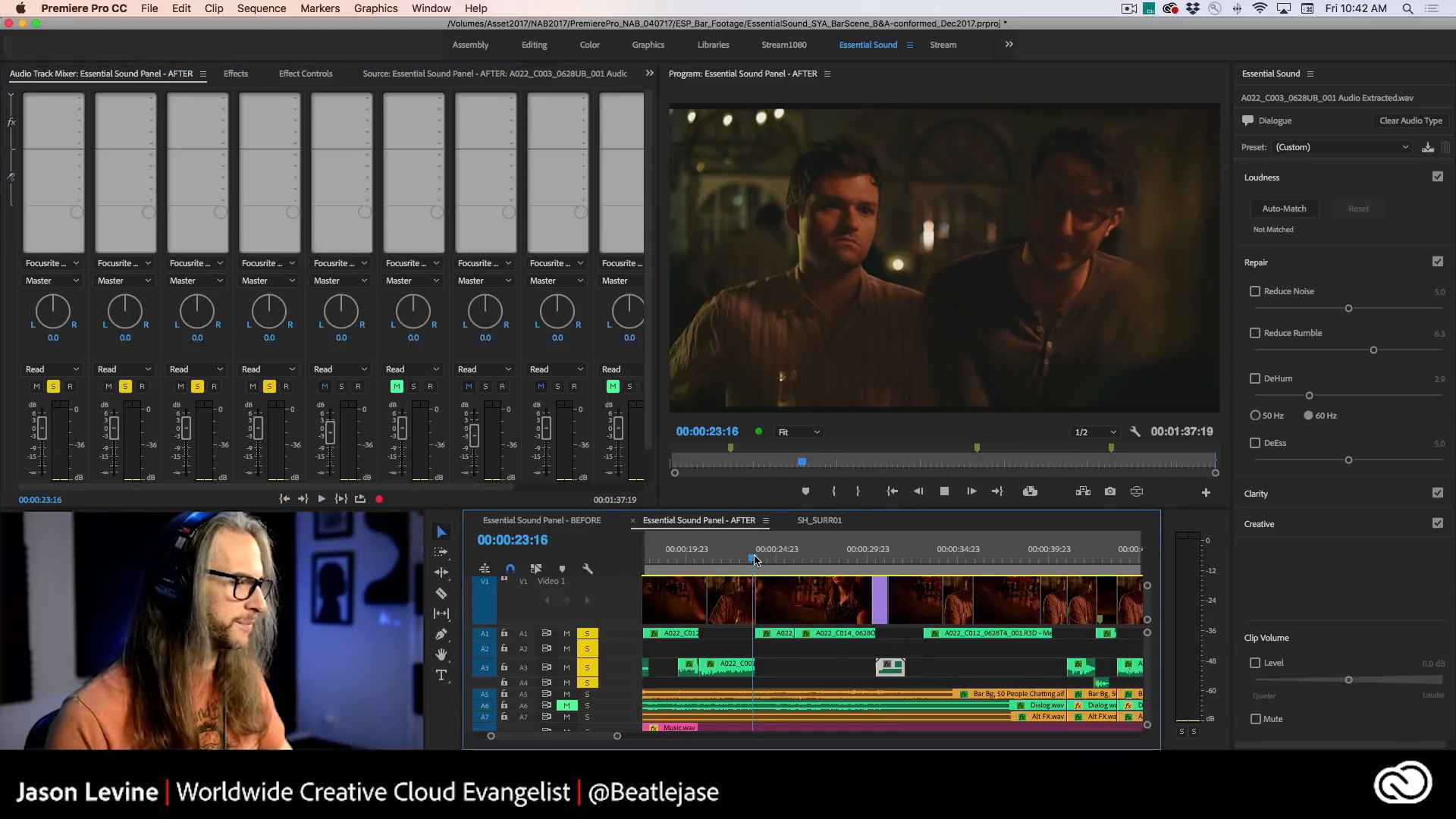
pyautogui.press('space')
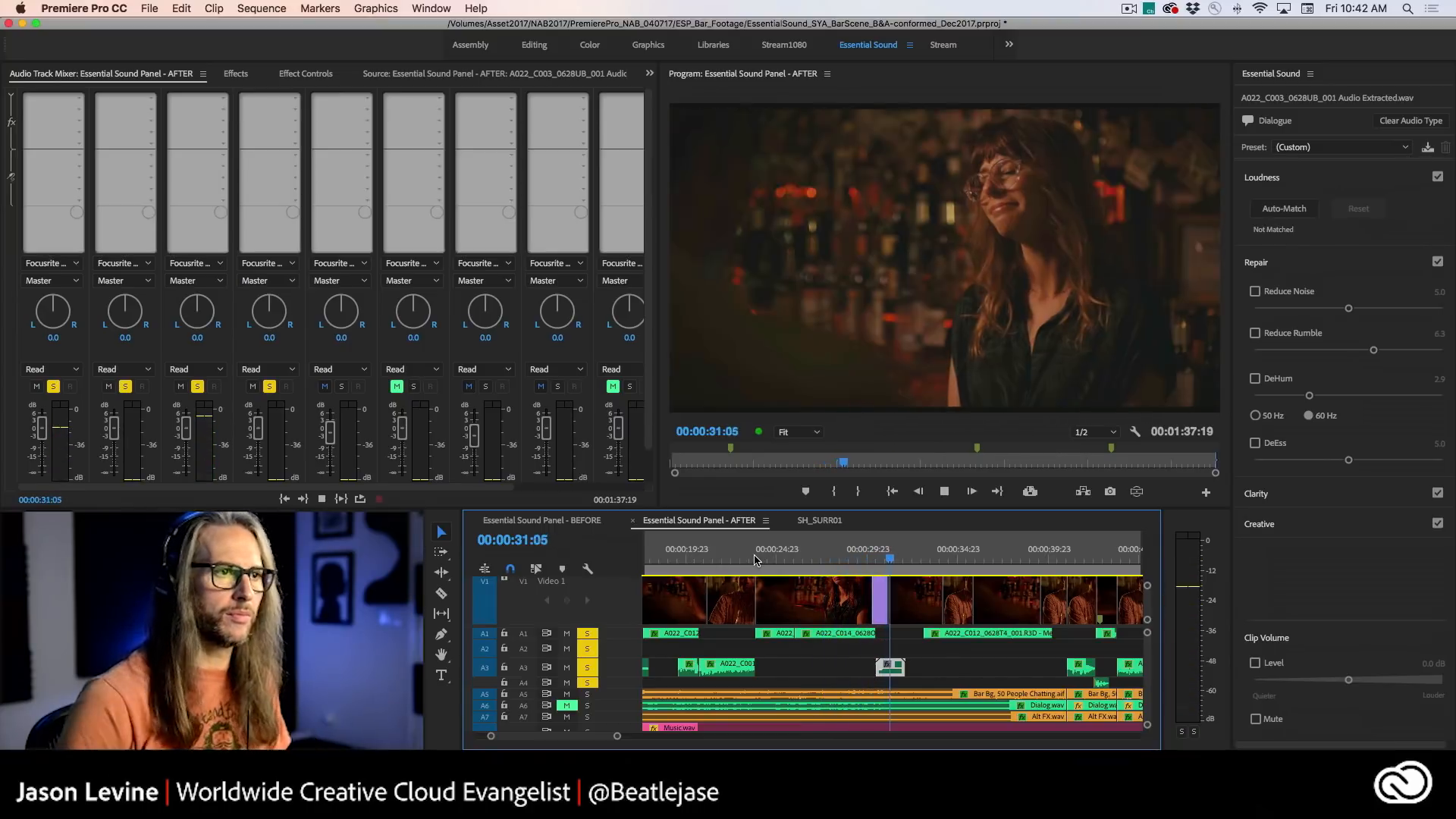
pyautogui.press('space')
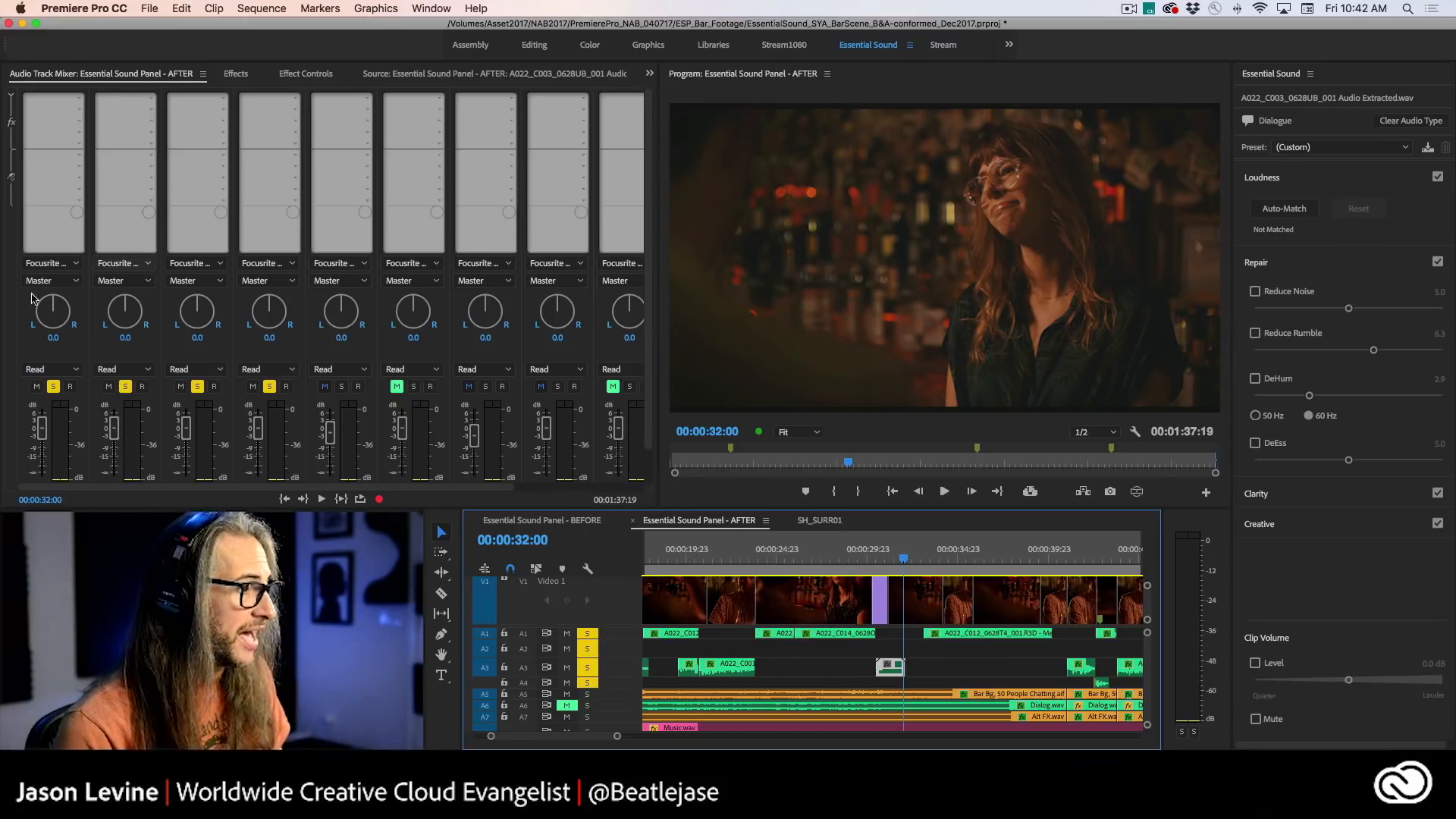
# - Turn off solo on dialogue tracks A1 to A4
pyautogui.click(53, 386)
pyautogui.click(125, 386)
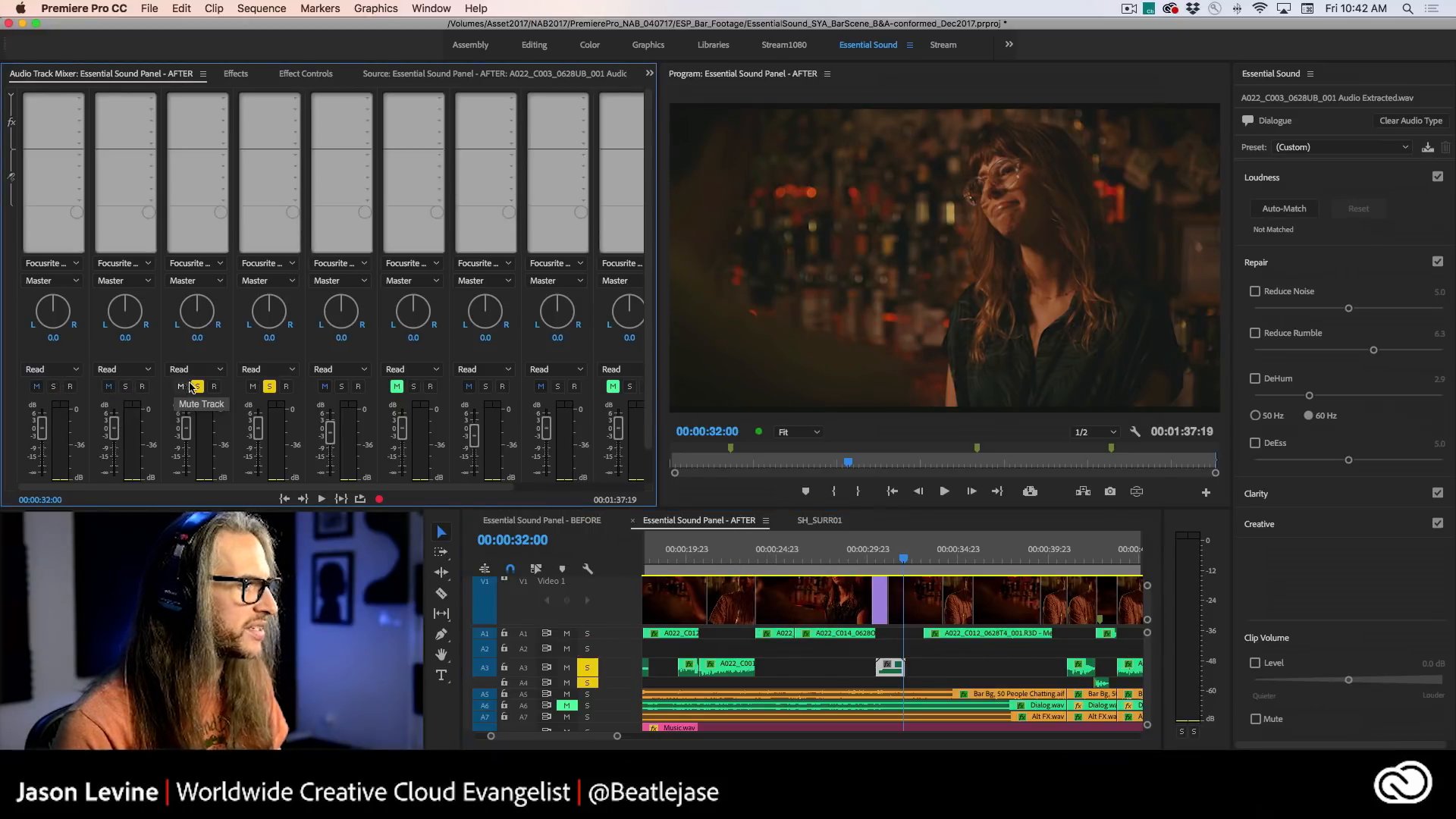
pyautogui.click(197, 386)
pyautogui.click(268, 386)
# - Play the full mix from about 00:00:26 and replay the section around the noise-reduced clip
pyautogui.click(802, 556)
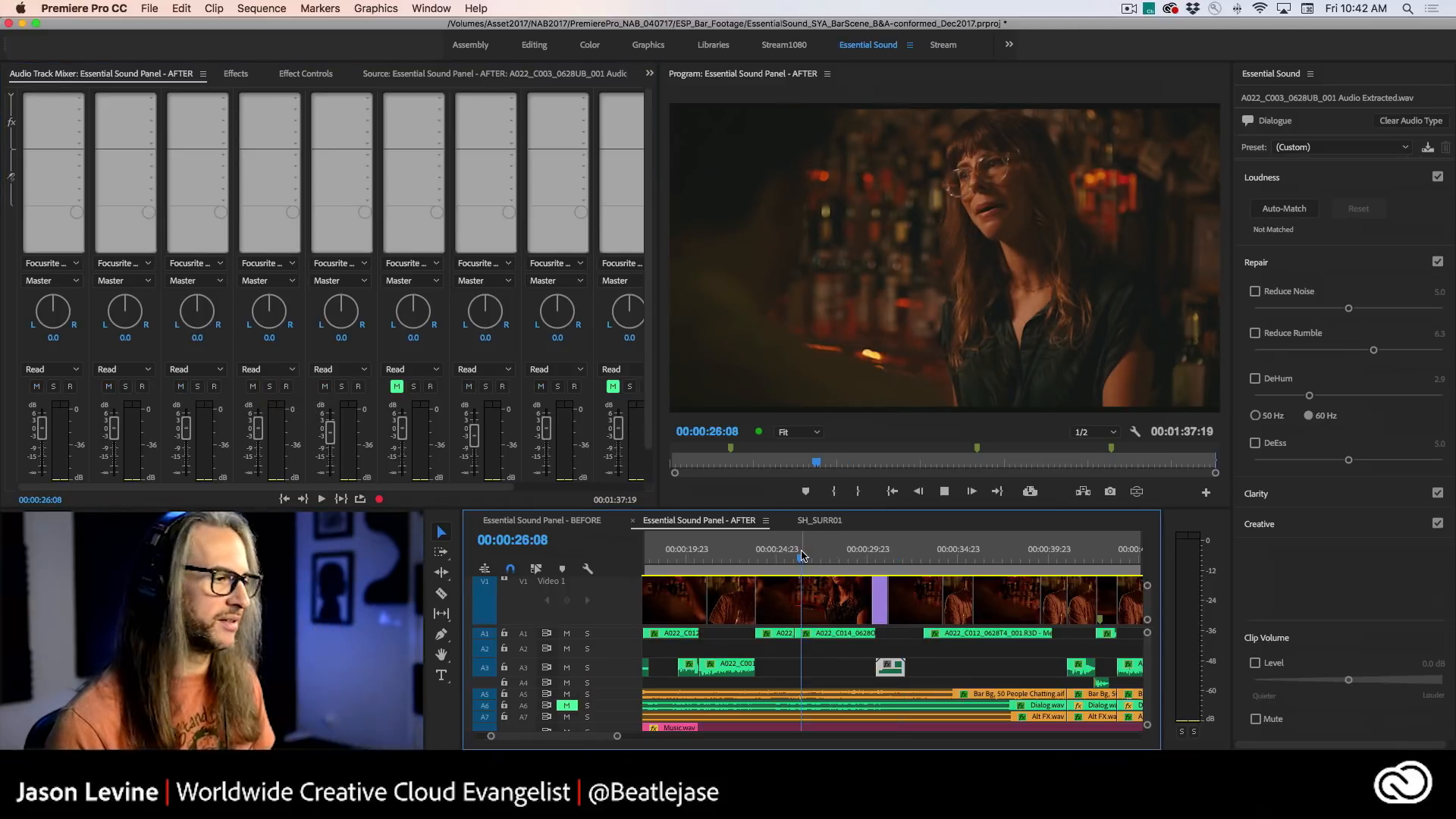
pyautogui.press('space')
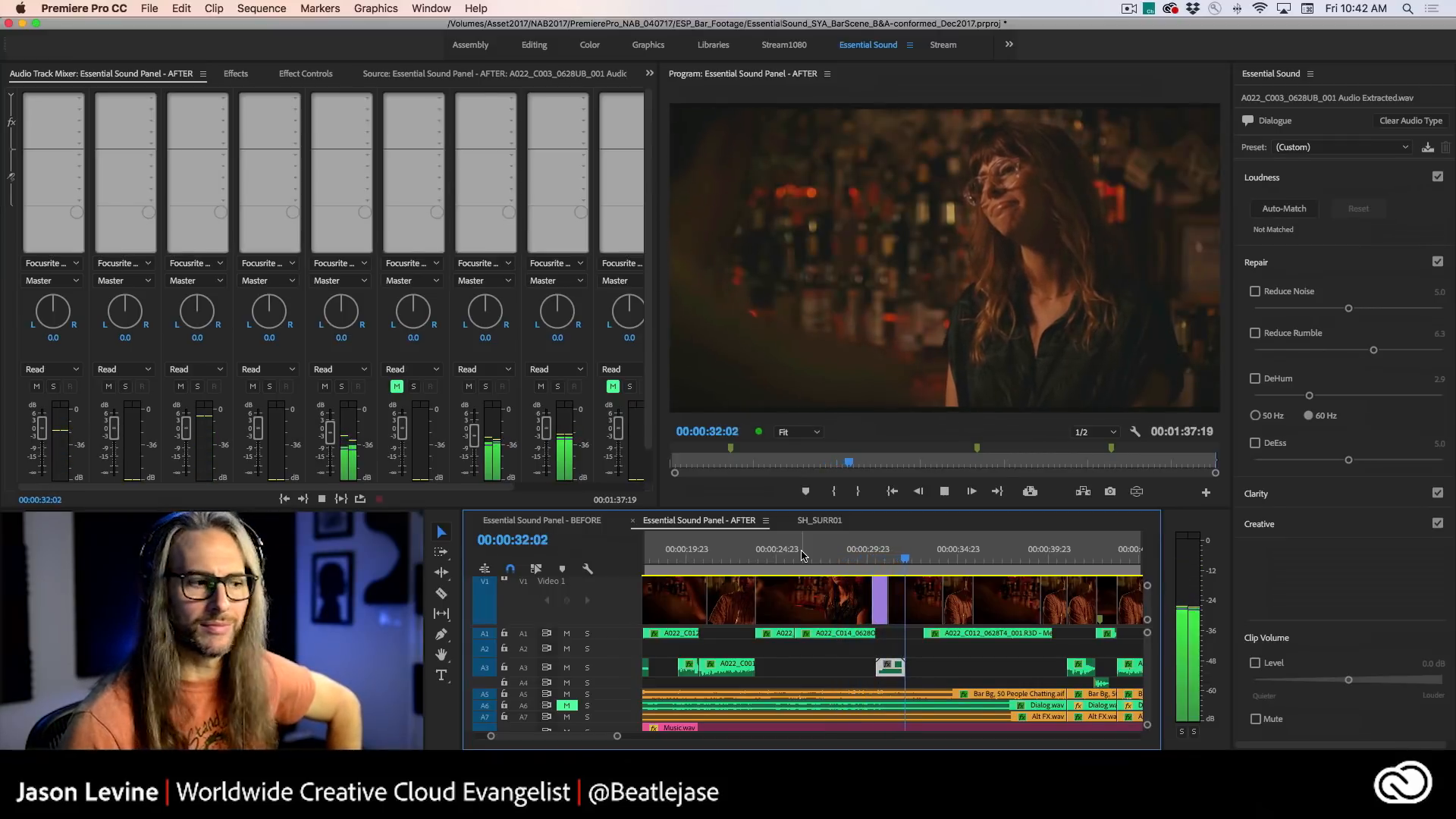
pyautogui.press('space')
pyautogui.click(868, 561)
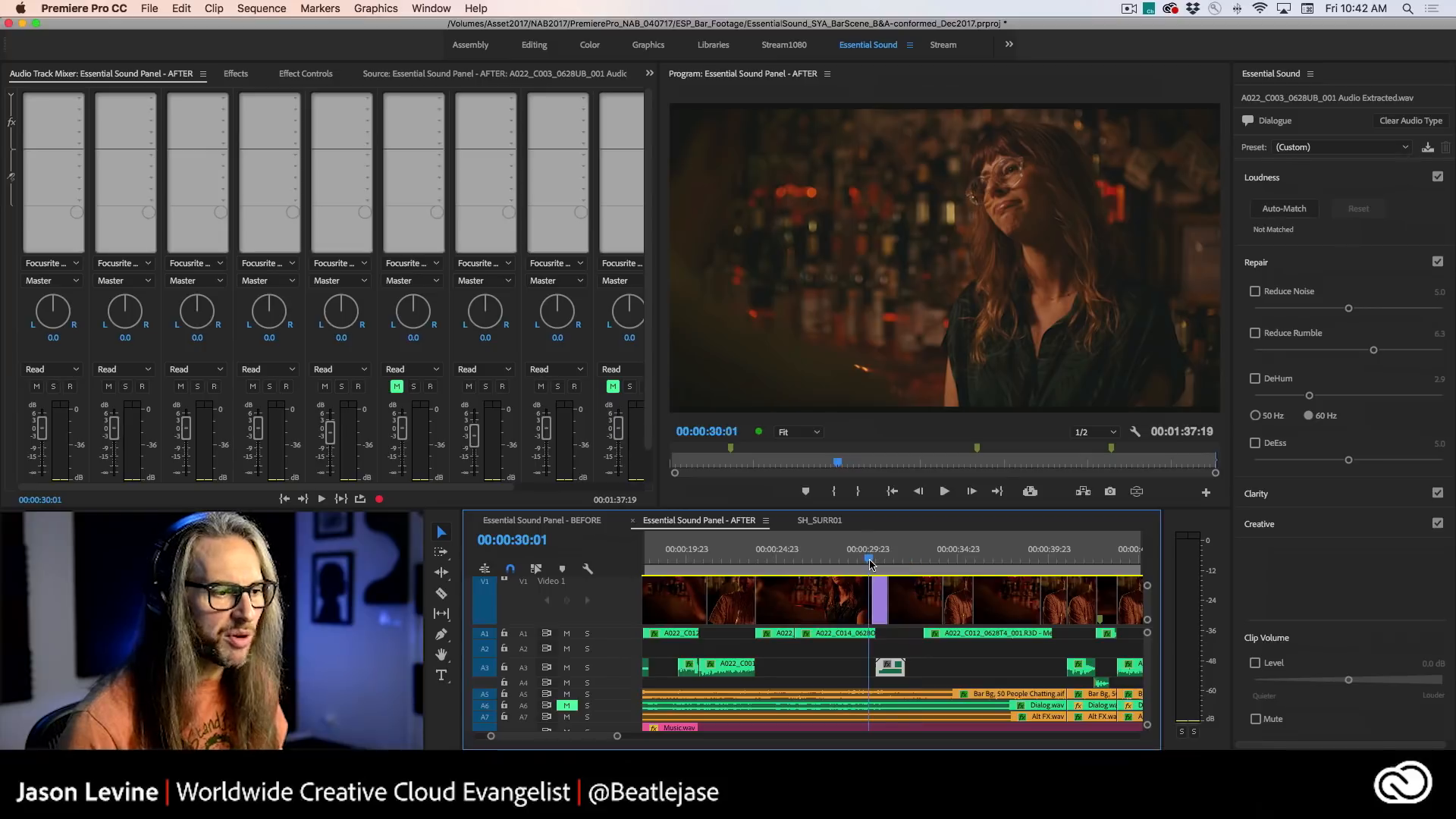
pyautogui.moveTo(880, 564); pyautogui.dragTo(875, 563)
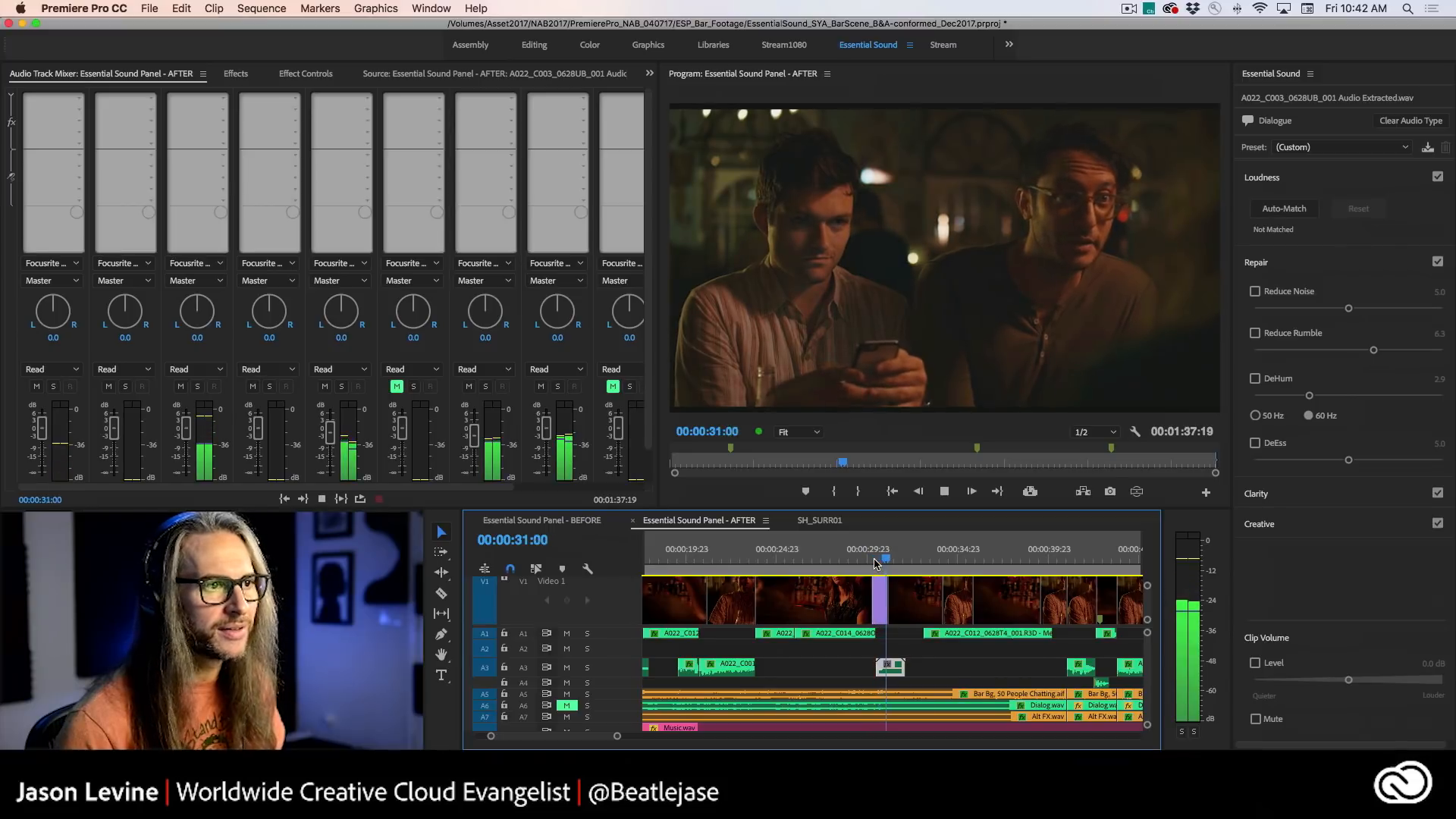
pyautogui.press('space')
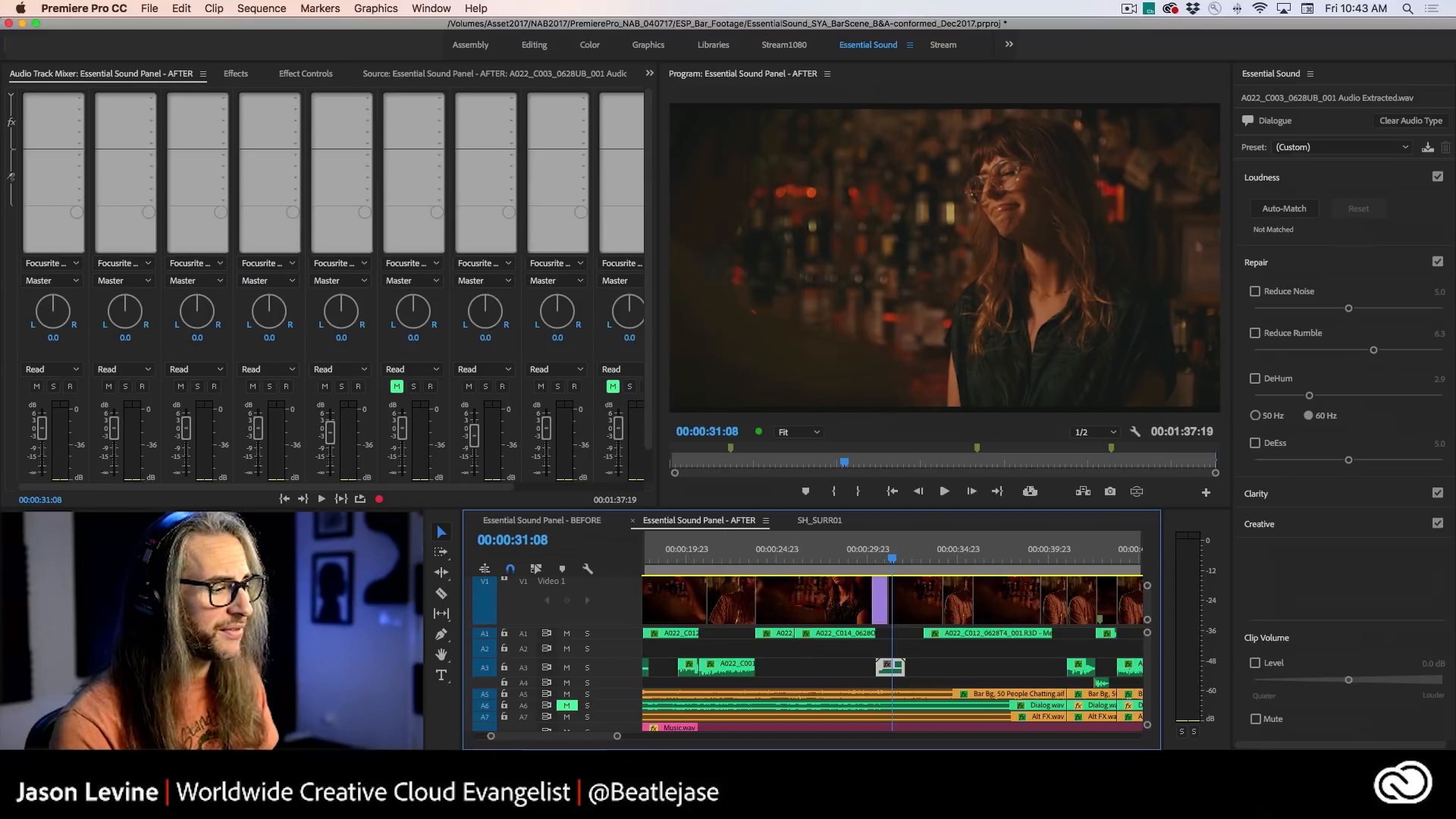
# - Switch to Adobe Audition, resize its window to show the whole workspace and widen the waveform editor
pyautogui.press('super+Tab')
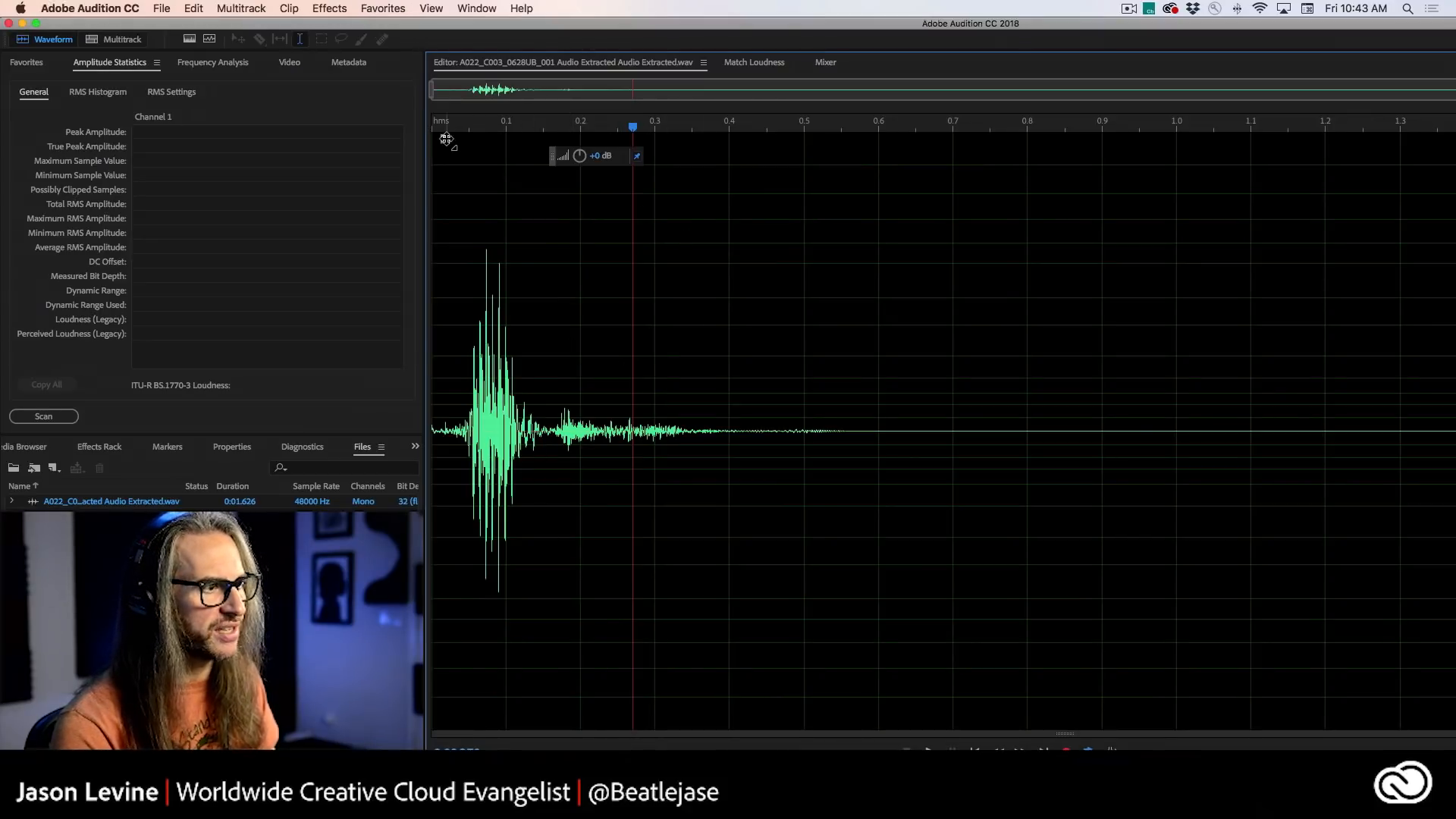
pyautogui.moveTo(446, 139)
pyautogui.mouseDown()
pyautogui.moveTo(519, 178)
pyautogui.moveTo(379, 138)
pyautogui.mouseUp()
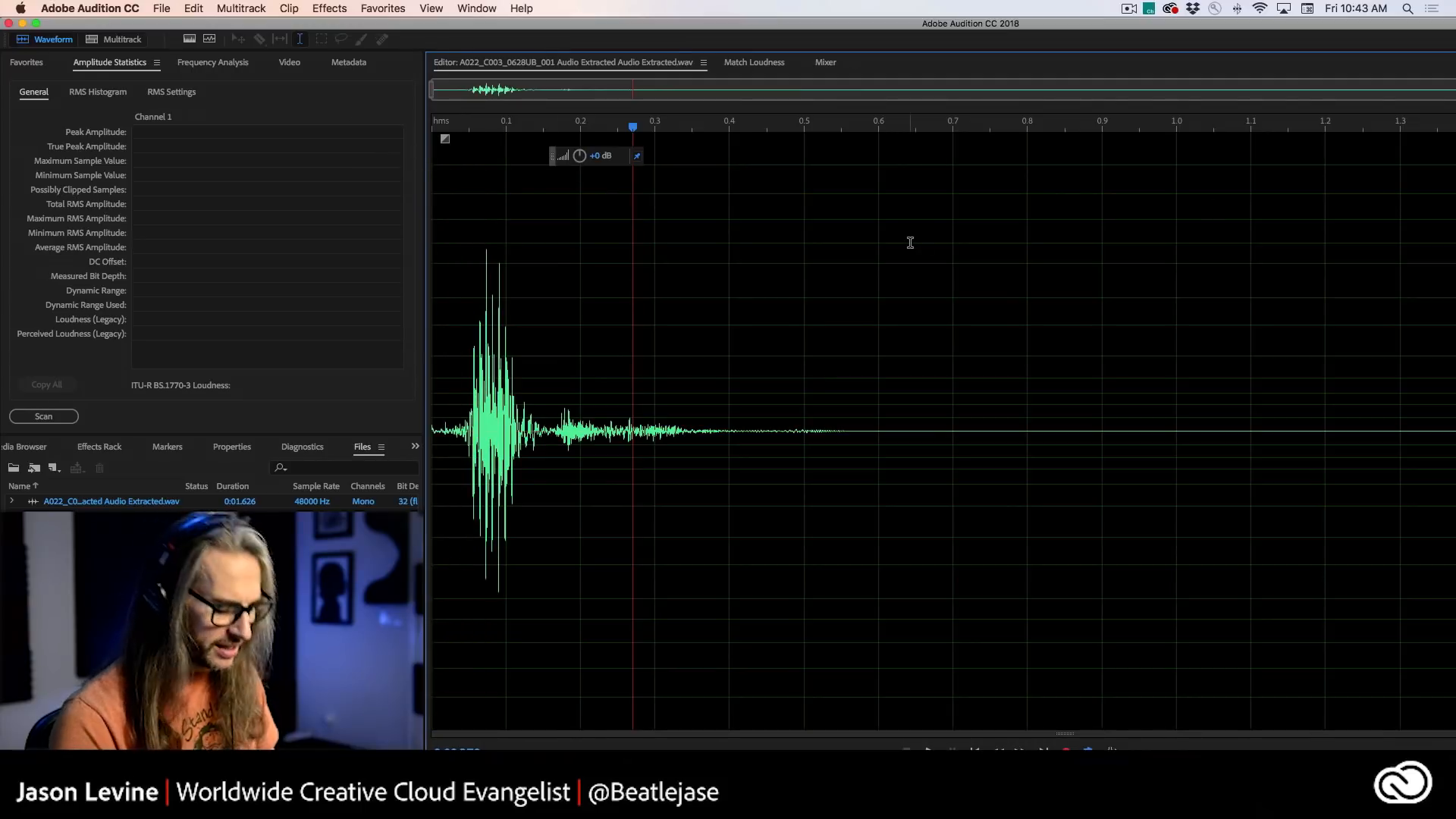
pyautogui.click(36, 23)
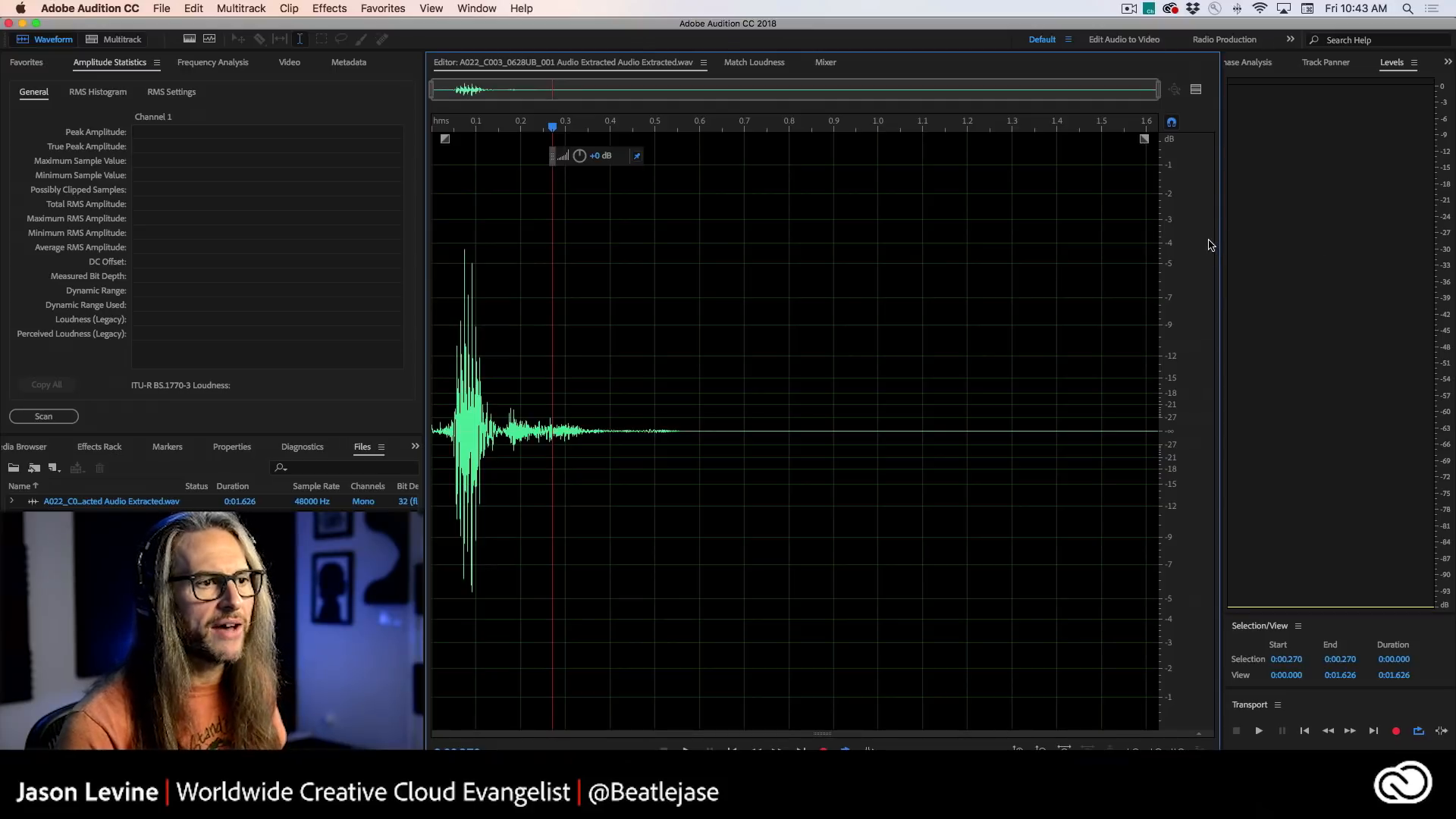
pyautogui.moveTo(1222, 242); pyautogui.dragTo(1356, 241)
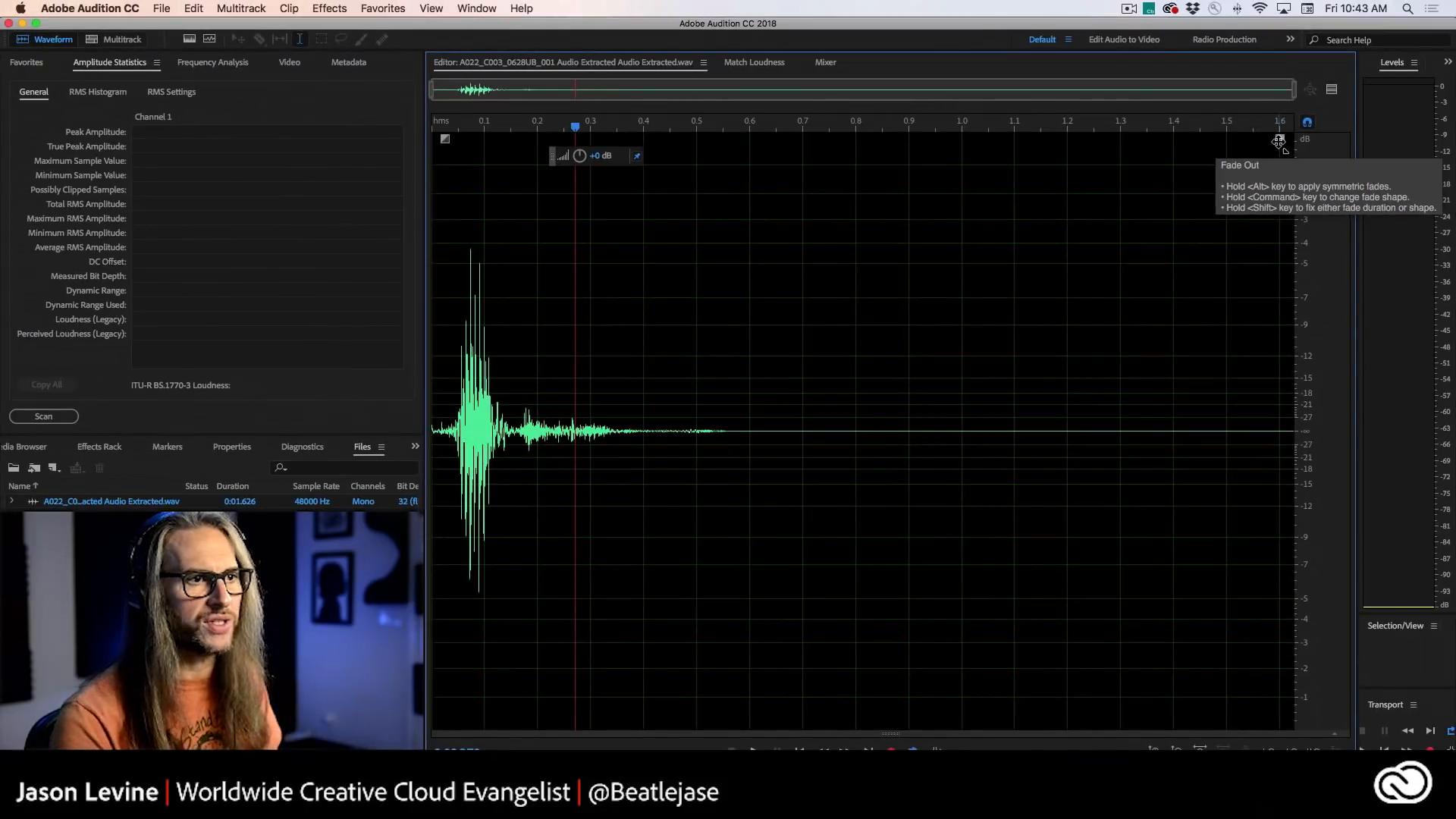
# - Apply a long curved fade-out to the clip, reaching back to the main speech peak, and play the result several times
pyautogui.moveTo(1263, 155); pyautogui.dragTo(401, 456)
pyautogui.moveTo(865, 288); pyautogui.dragTo(518, 377)
pyautogui.click(449, 361)
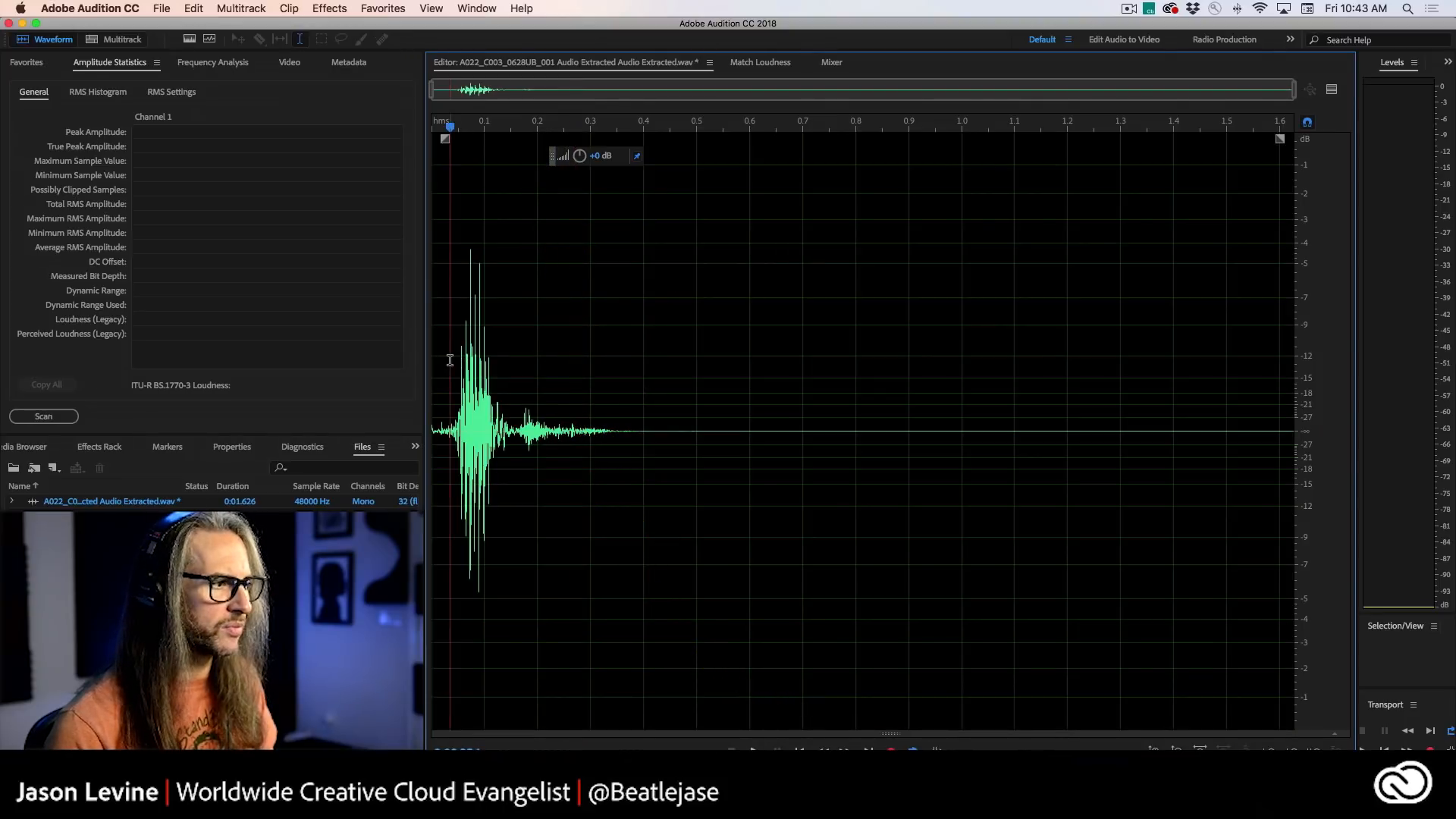
pyautogui.press('space')
pyautogui.press('space')
pyautogui.click(453, 358)
pyautogui.press('space')
pyautogui.press('space')
pyautogui.click(446, 354)
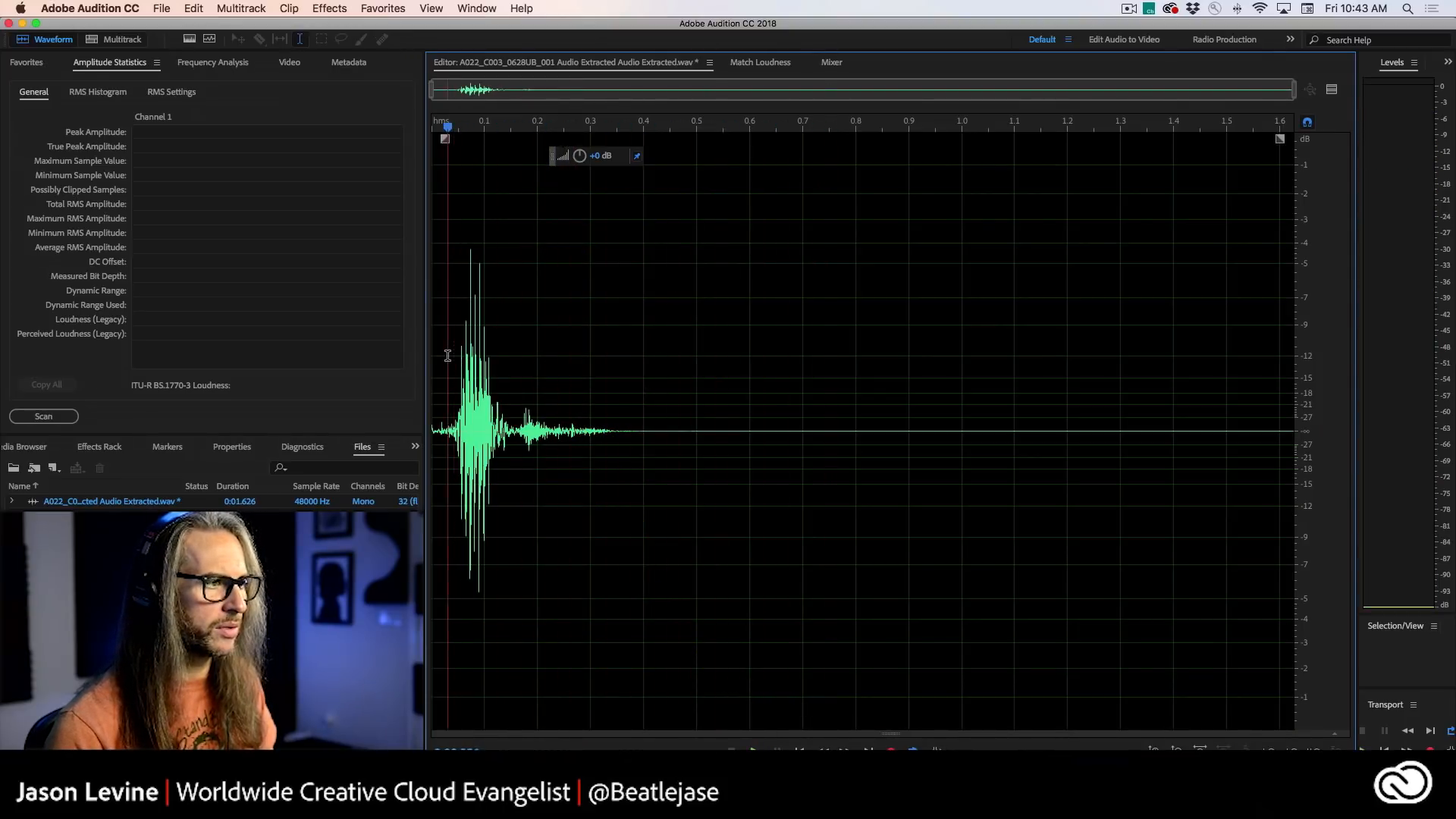
pyautogui.press('space')
pyautogui.press('space')
pyautogui.click(439, 352)
pyautogui.press('space')
pyautogui.press('space')
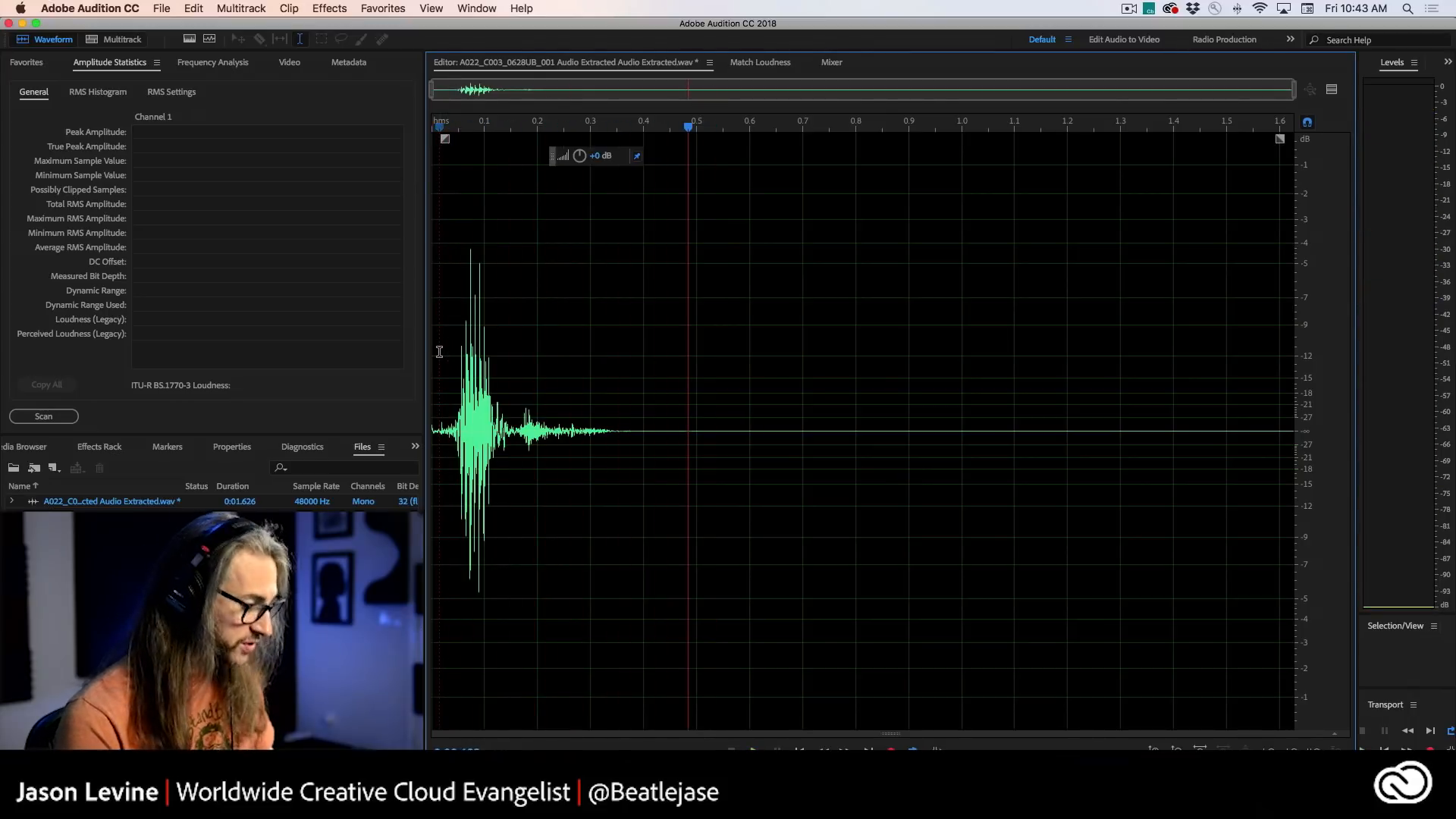
# - Undo the fade-out and play the unfaded clip several times for comparison
pyautogui.press('super+z')
pyautogui.click(444, 351)
pyautogui.press('space')
pyautogui.press('space')
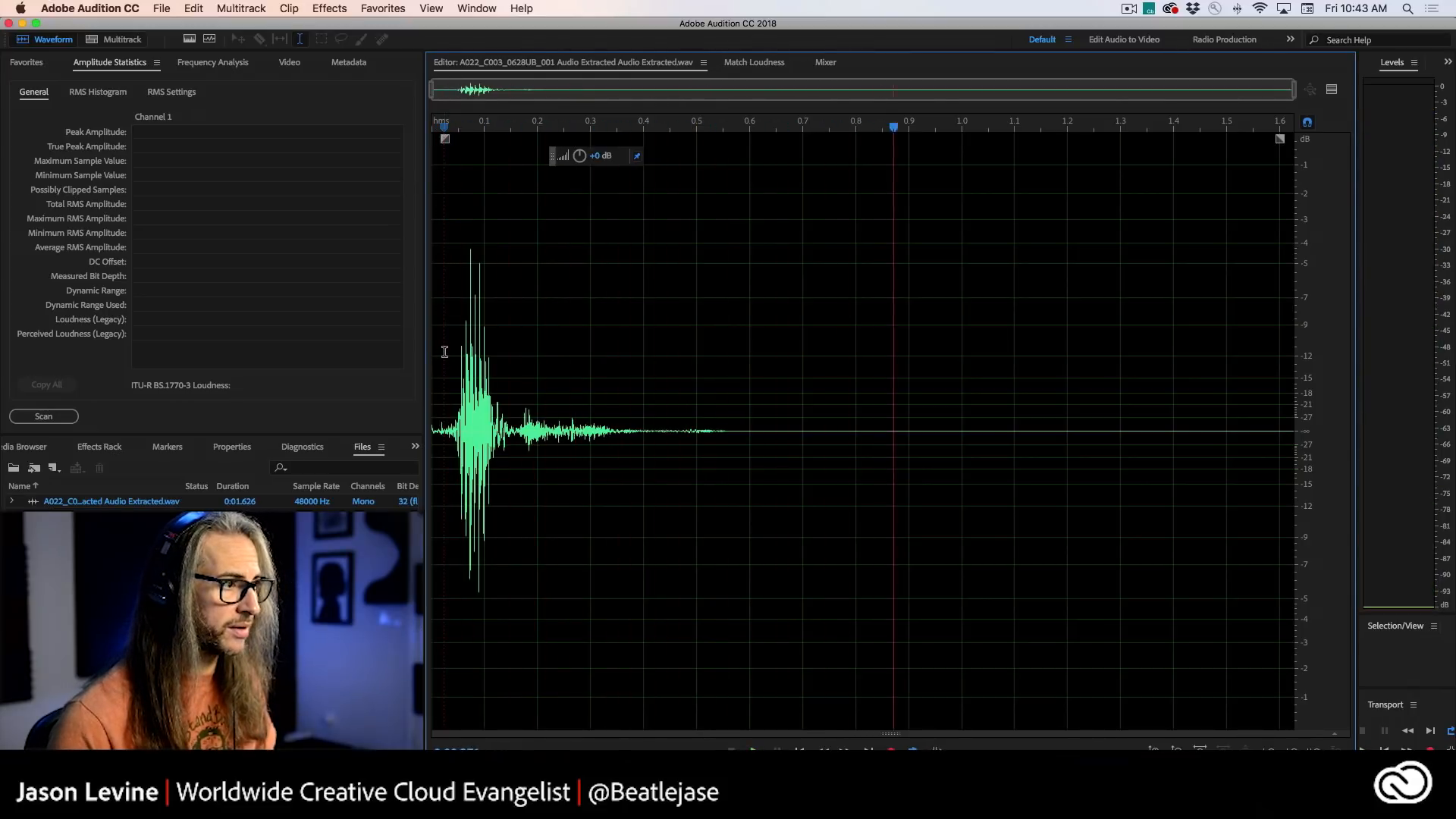
pyautogui.click(444, 352)
pyautogui.press('space')
pyautogui.press('space')
pyautogui.click(444, 352)
pyautogui.press('space')
pyautogui.press('space')
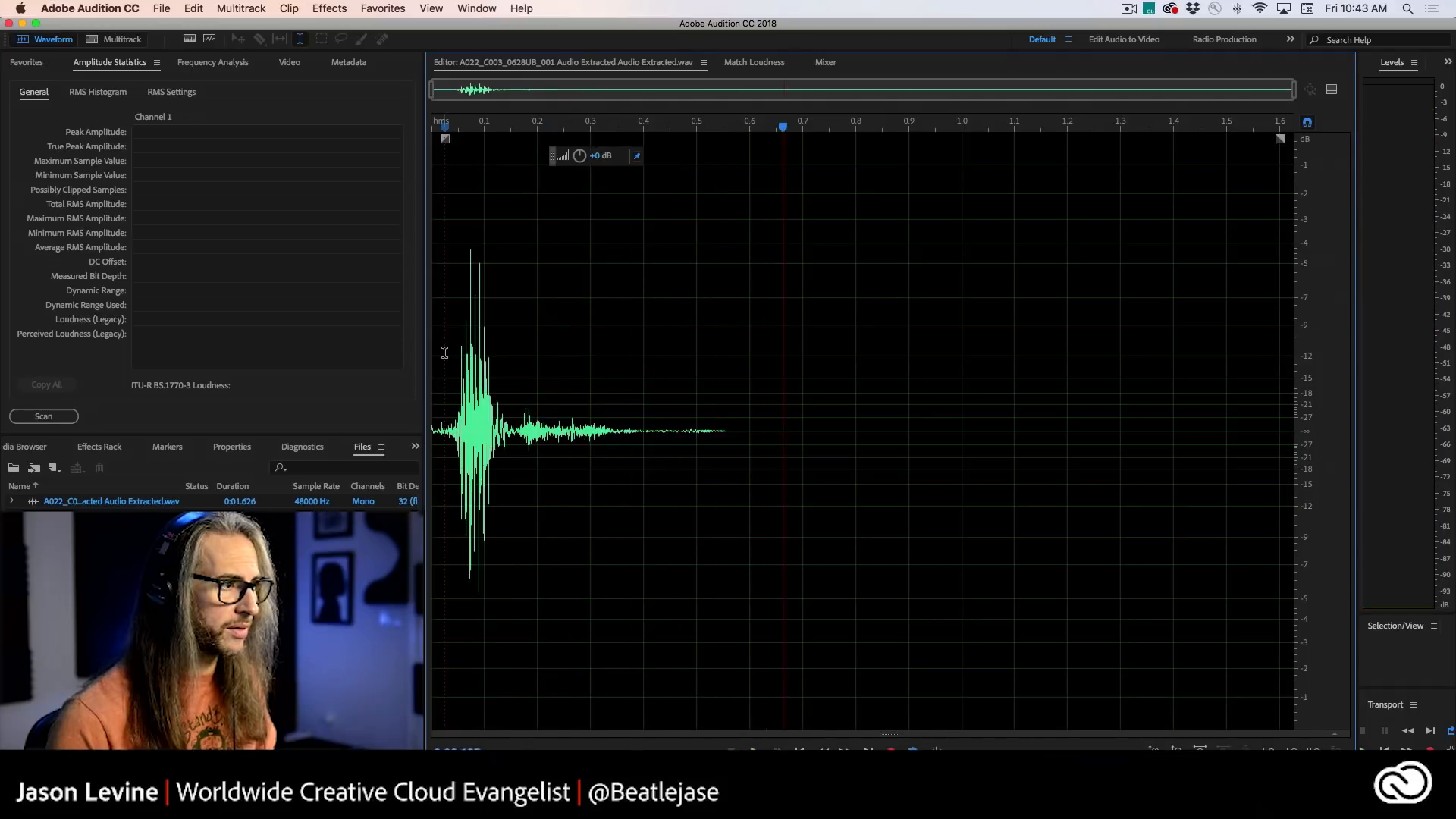
pyautogui.click(445, 352)
pyautogui.press('space')
pyautogui.press('space')
# - Redo the fade-out and play the faded clip again from near its start
pyautogui.click(211, 6)
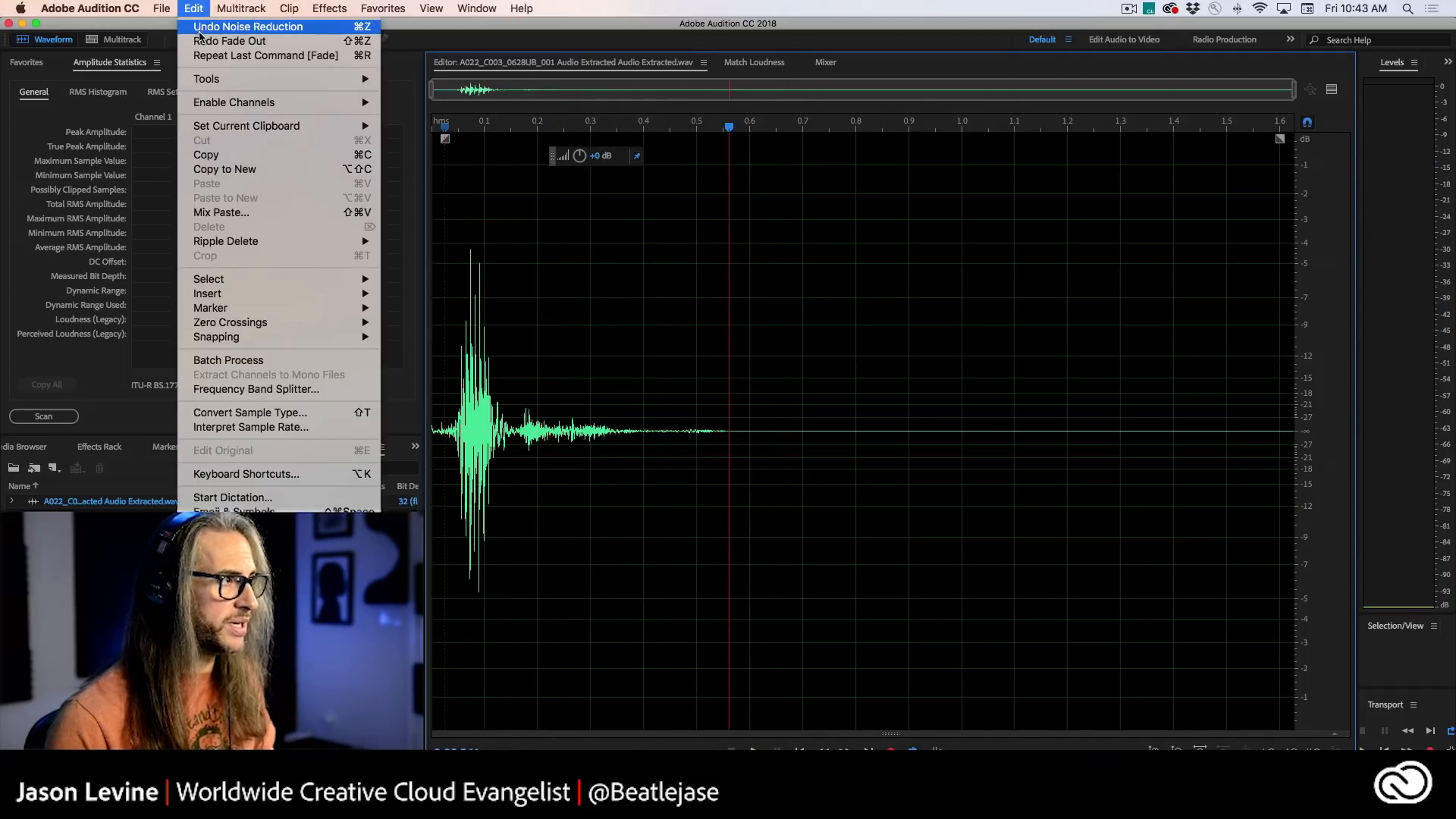
pyautogui.click(203, 40)
pyautogui.click(441, 387)
pyautogui.press('space')
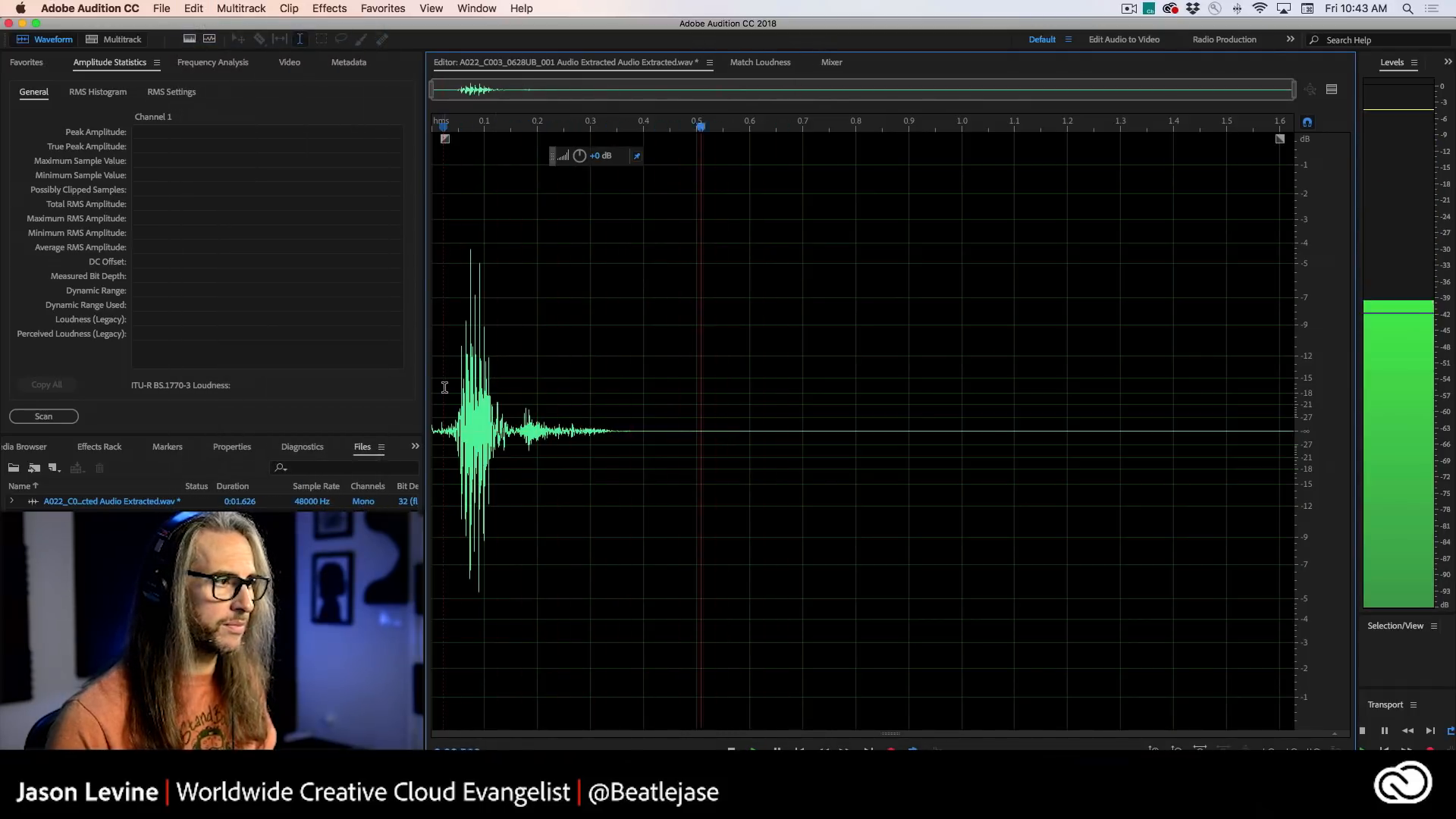
pyautogui.press('space')
pyautogui.click(443, 386)
pyautogui.press('space')
pyautogui.press('space')
pyautogui.click(445, 384)
pyautogui.press('space')
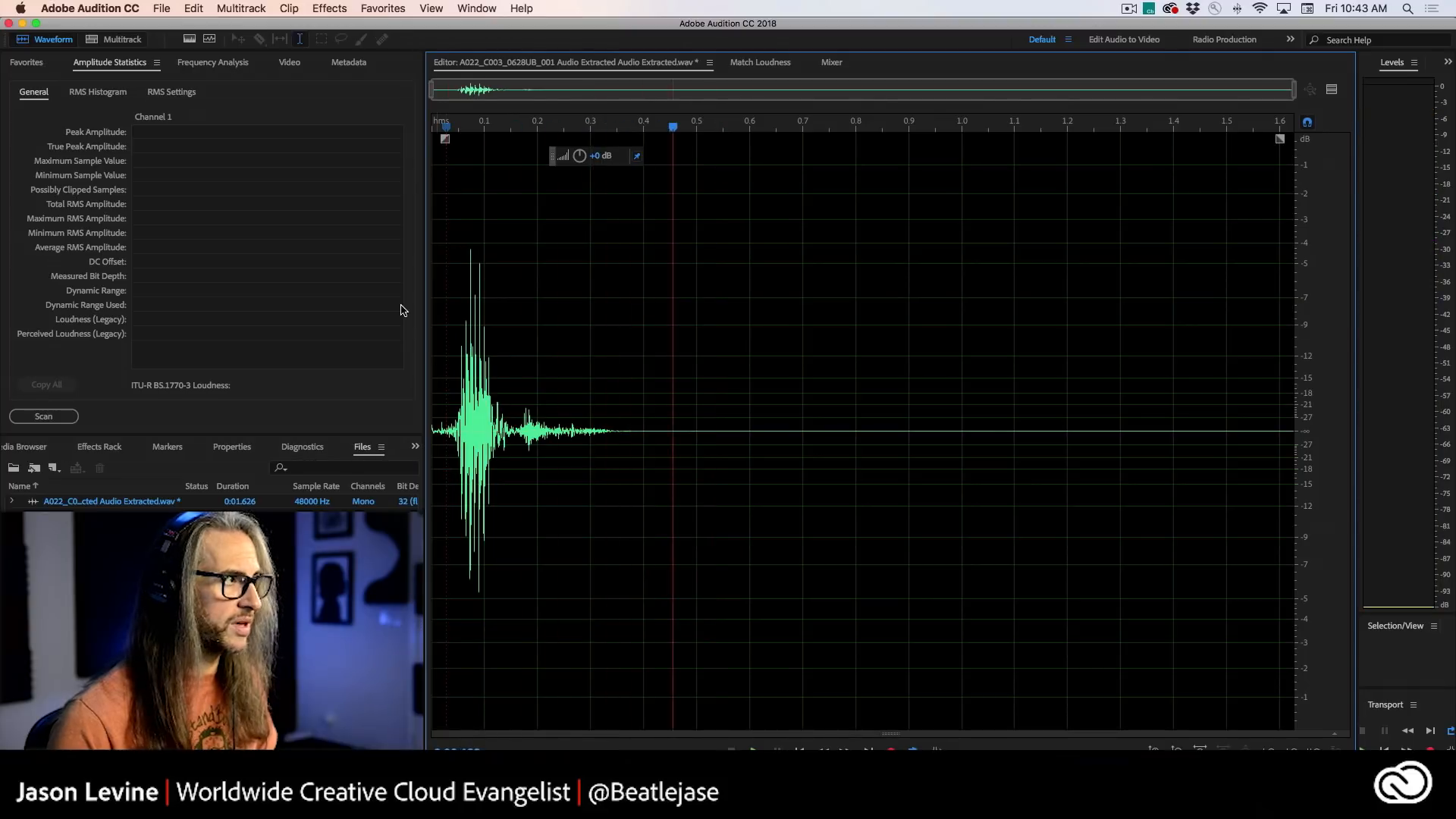
# - Save the faded audio file and switch back to Premiere Pro
pyautogui.click(162, 8)
pyautogui.click(177, 188)
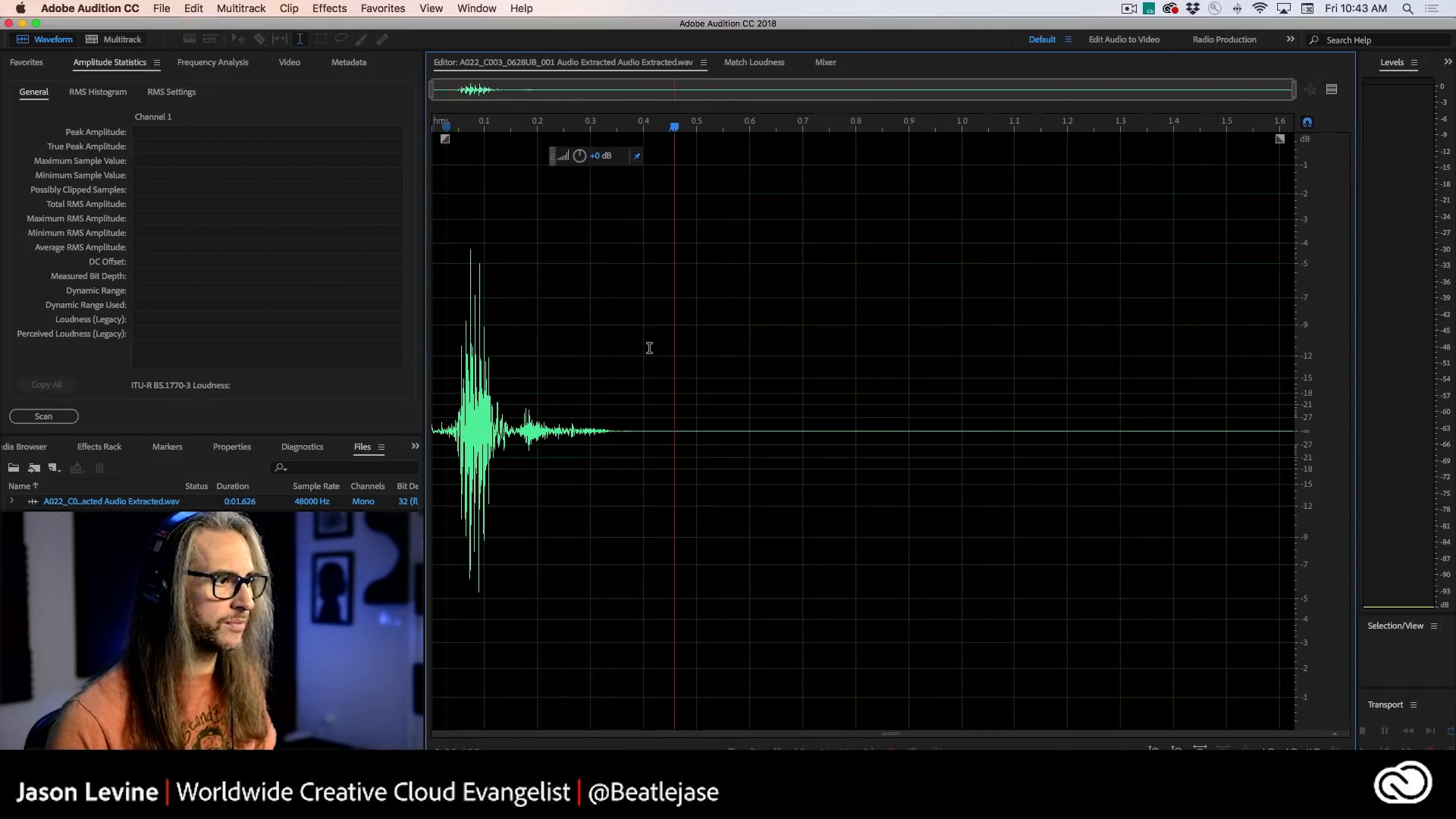
pyautogui.press('super+Tab')
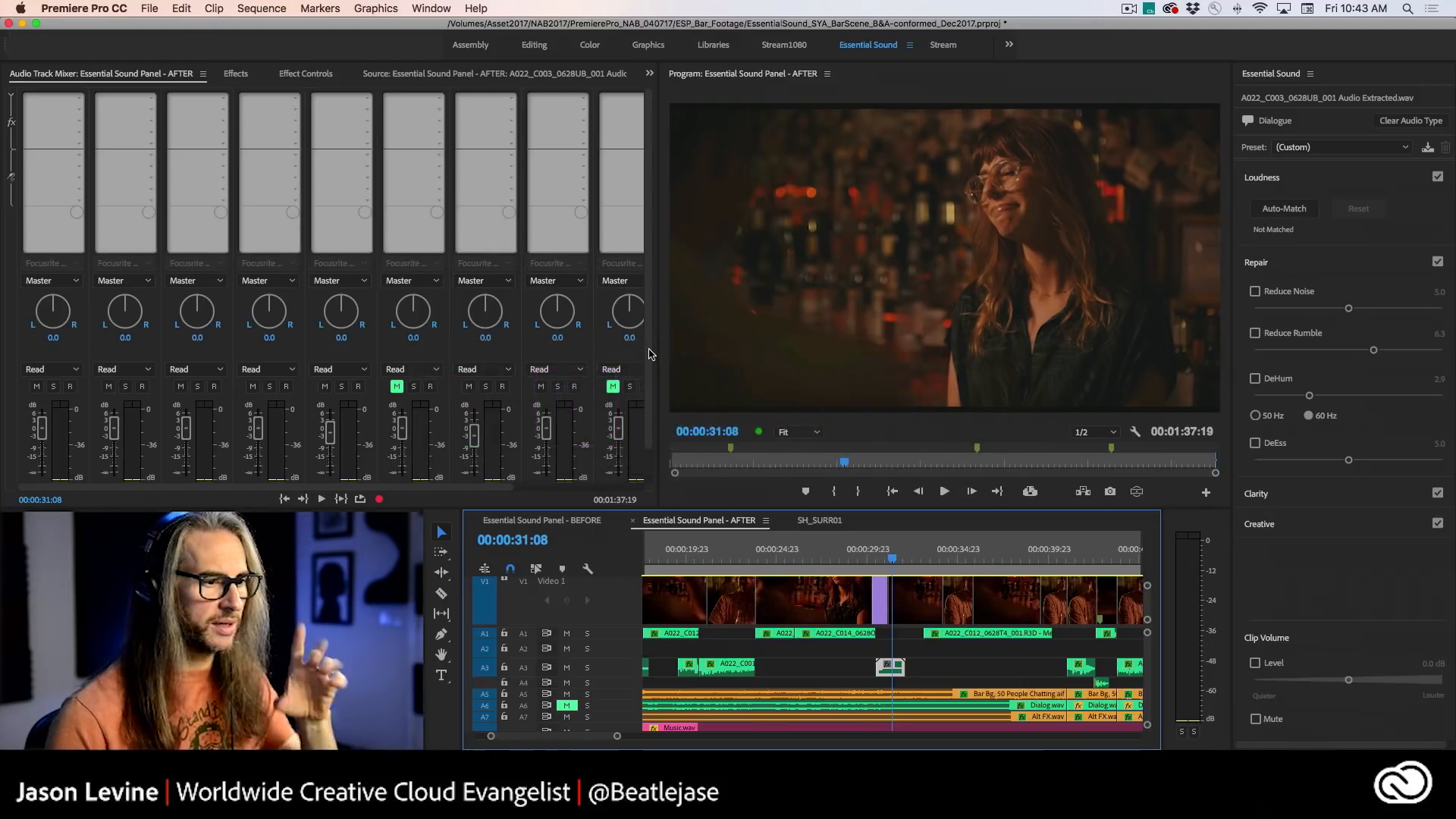
# - Play the full mix leading into and through the faded clip on A3
pyautogui.click(834, 559)
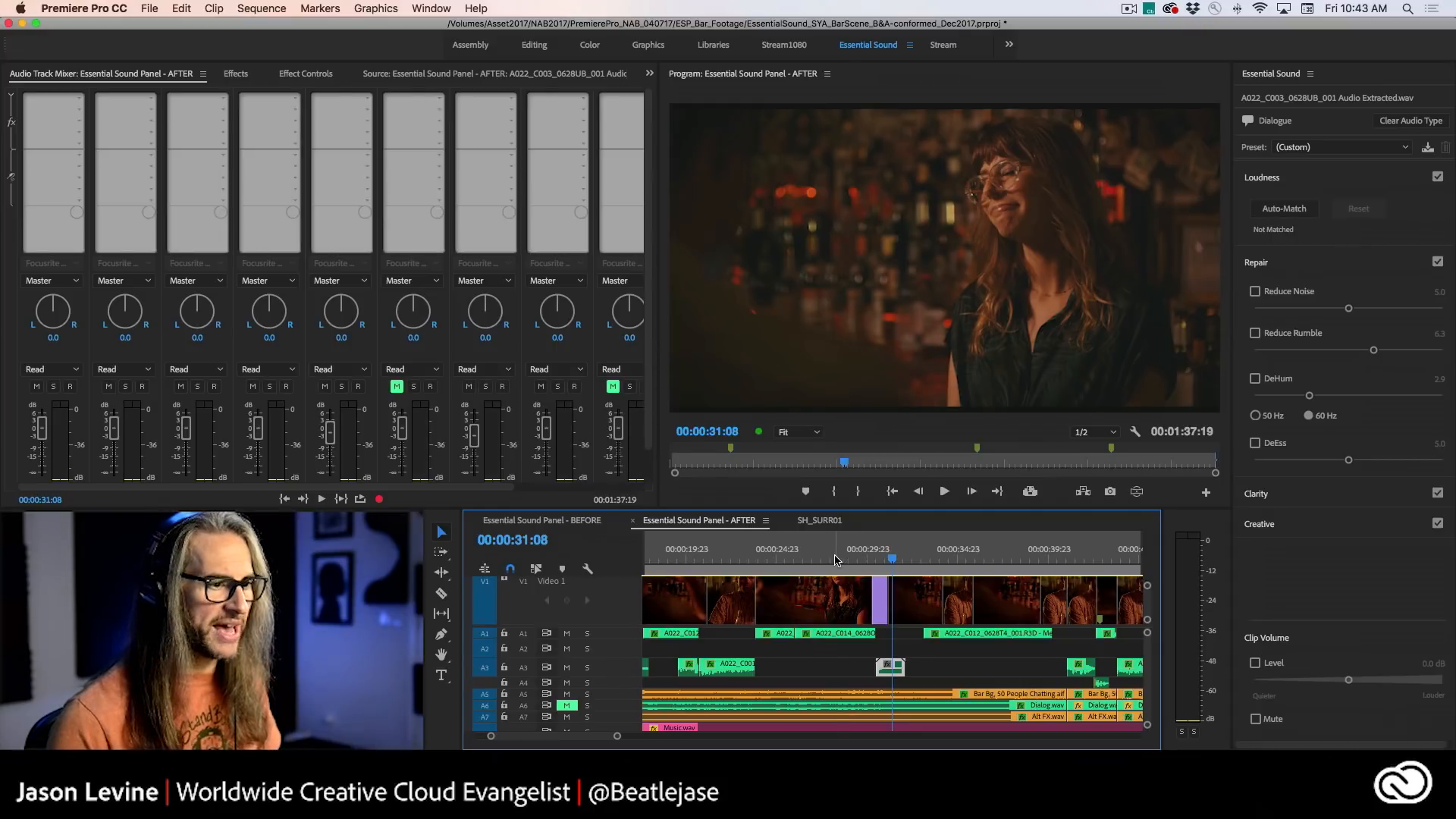
pyautogui.press('space')
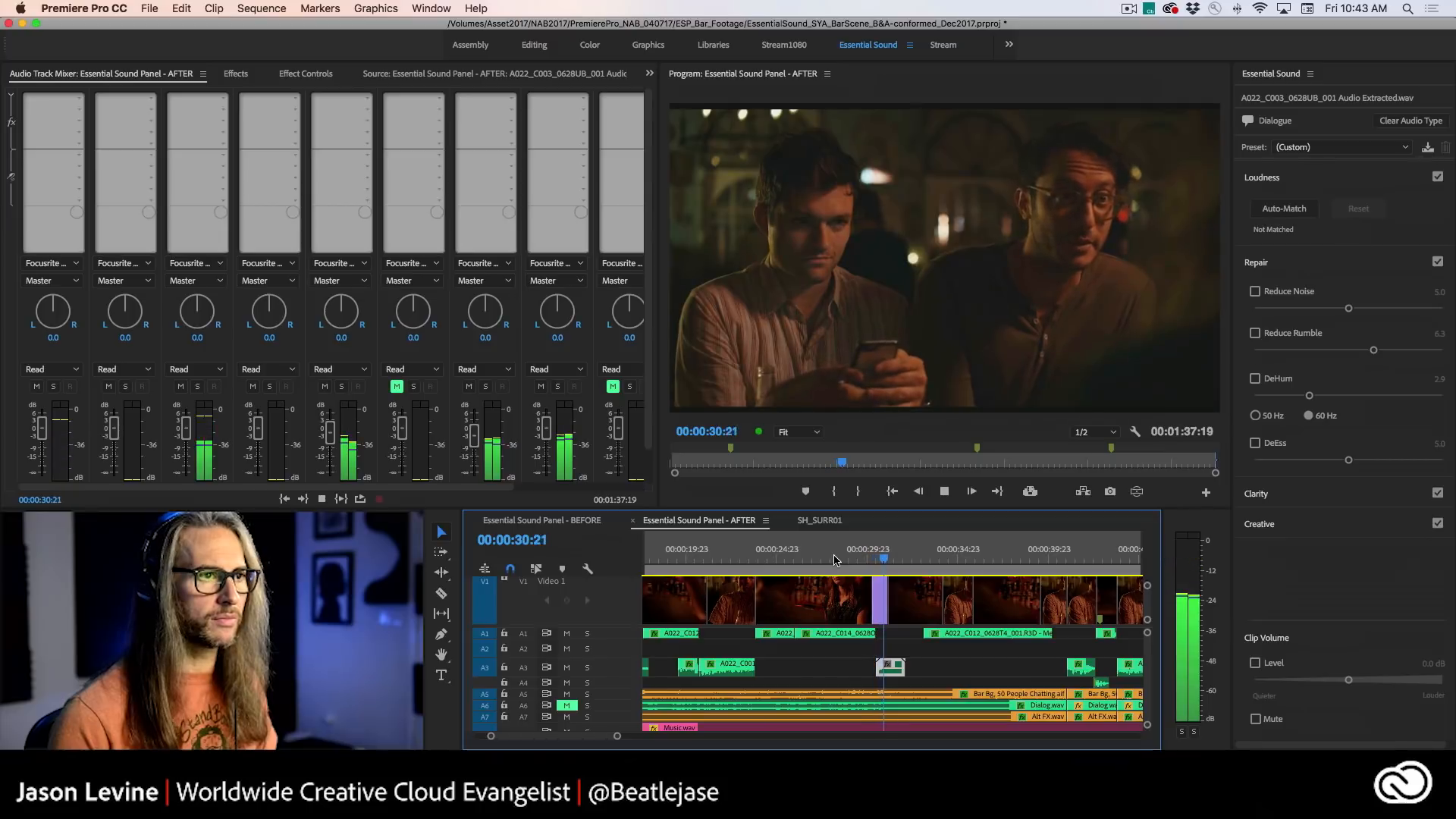
pyautogui.press('space')
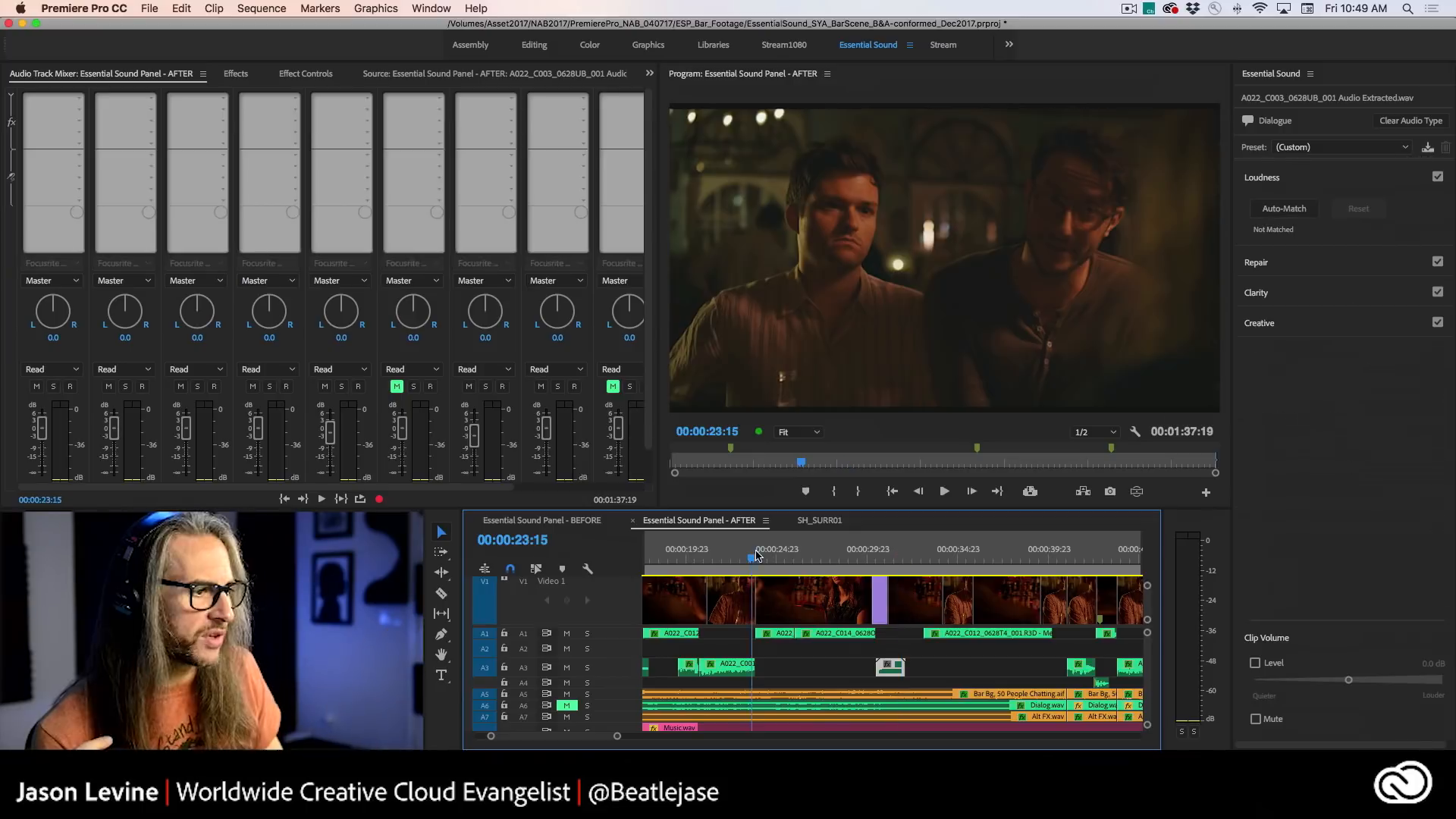
# - Move the playhead to 00:00:24:03, clear the clip selection and select all clips of the Dialogue audio type
pyautogui.click(762, 557)
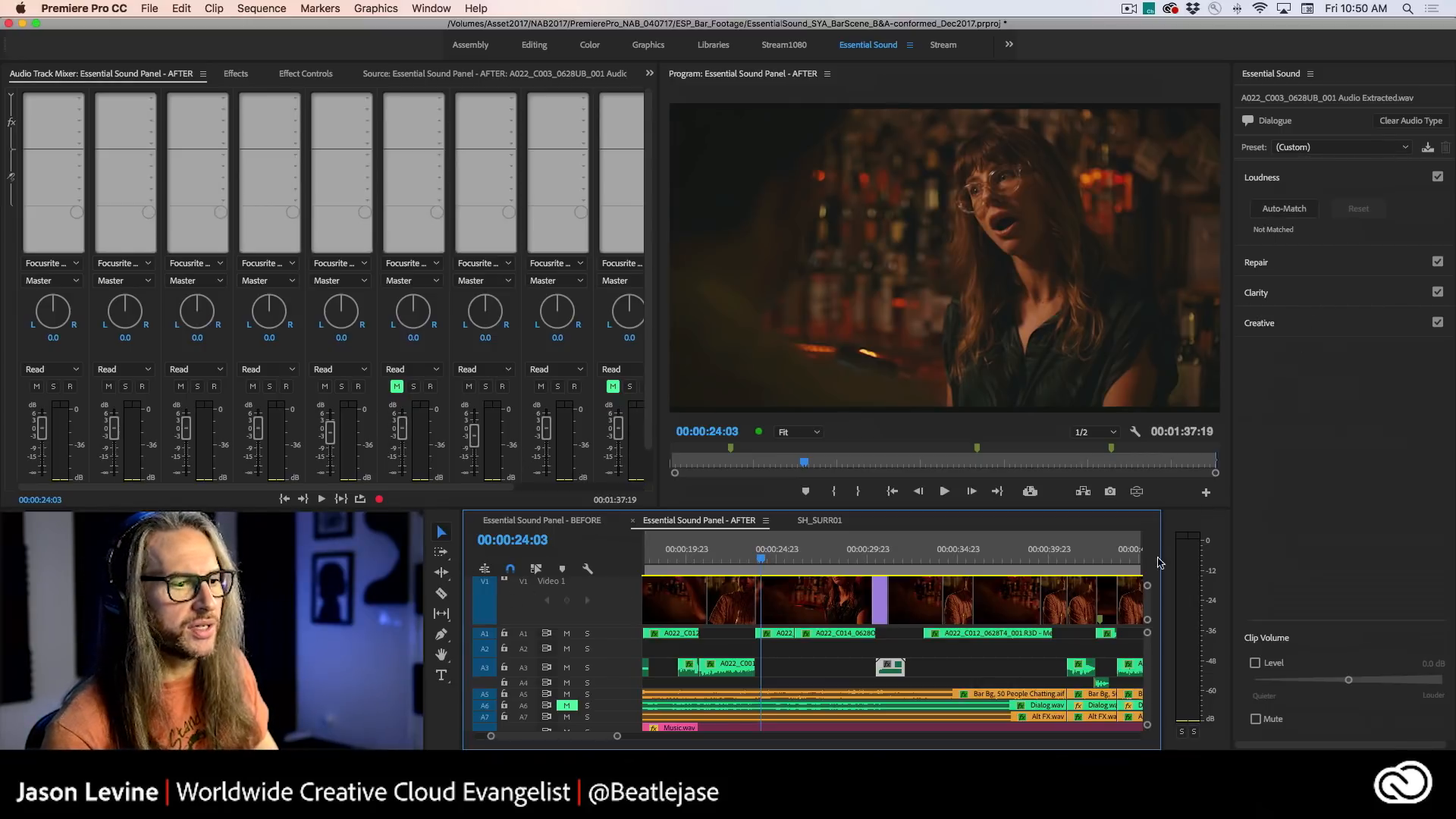
pyautogui.click(961, 666)
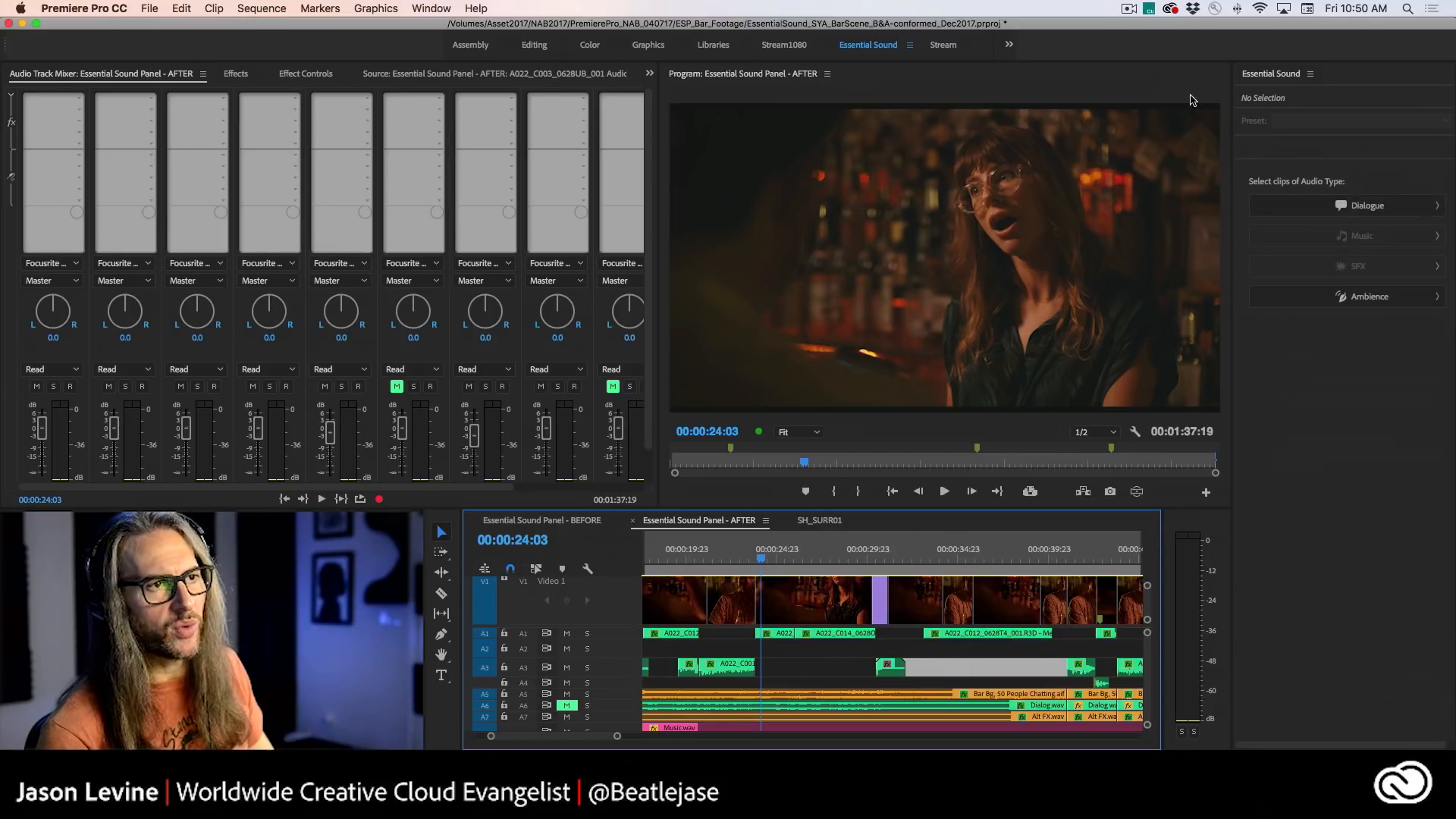
pyautogui.click(1393, 209)
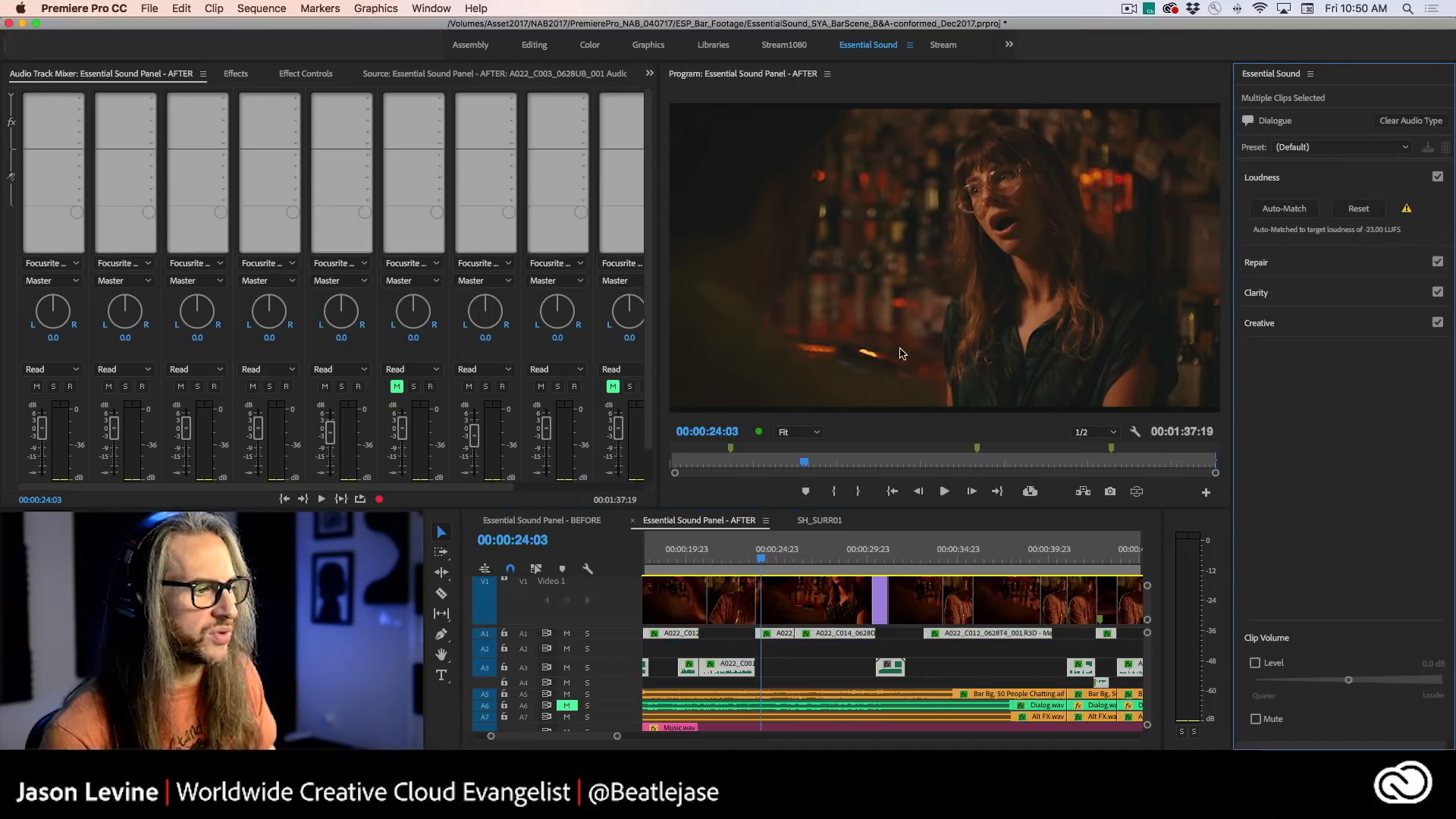
# - Enable Dynamics in the Clarity settings for the selected dialogue clips, lower it to 0.0 and raise it to 1.0
pyautogui.click(1323, 298)
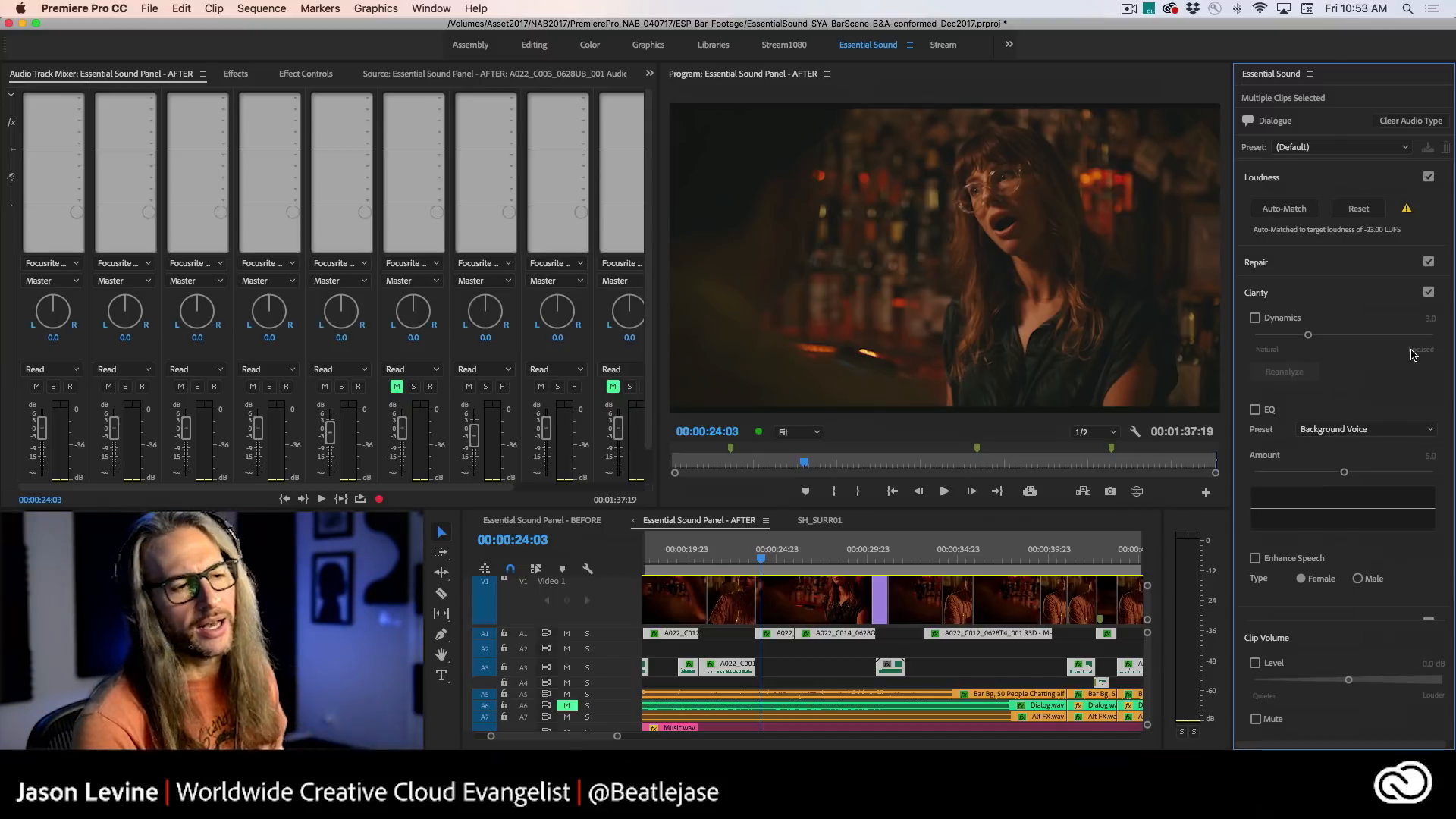
pyautogui.click(1254, 319)
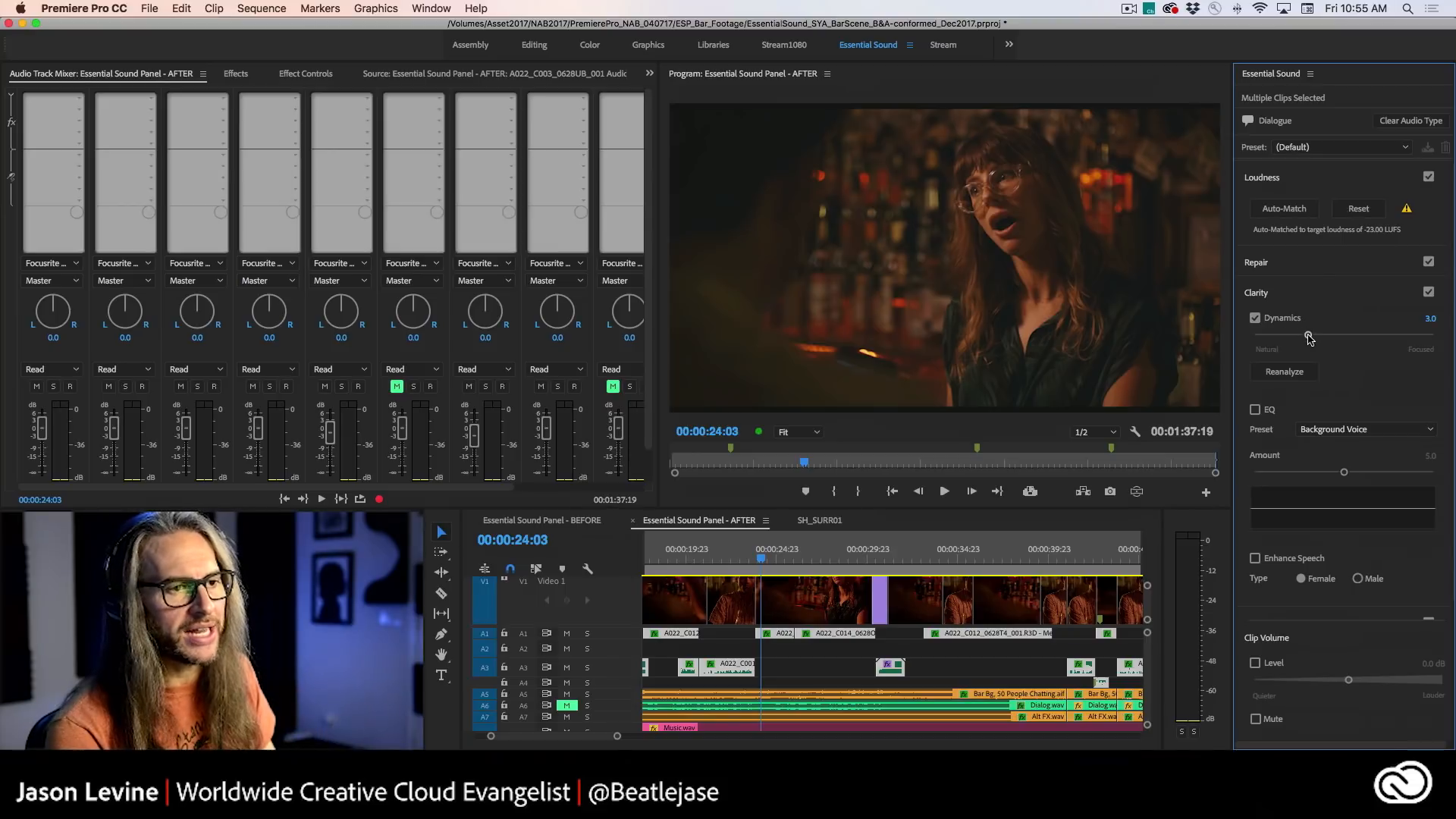
pyautogui.moveTo(1309, 339); pyautogui.dragTo(1234, 341)
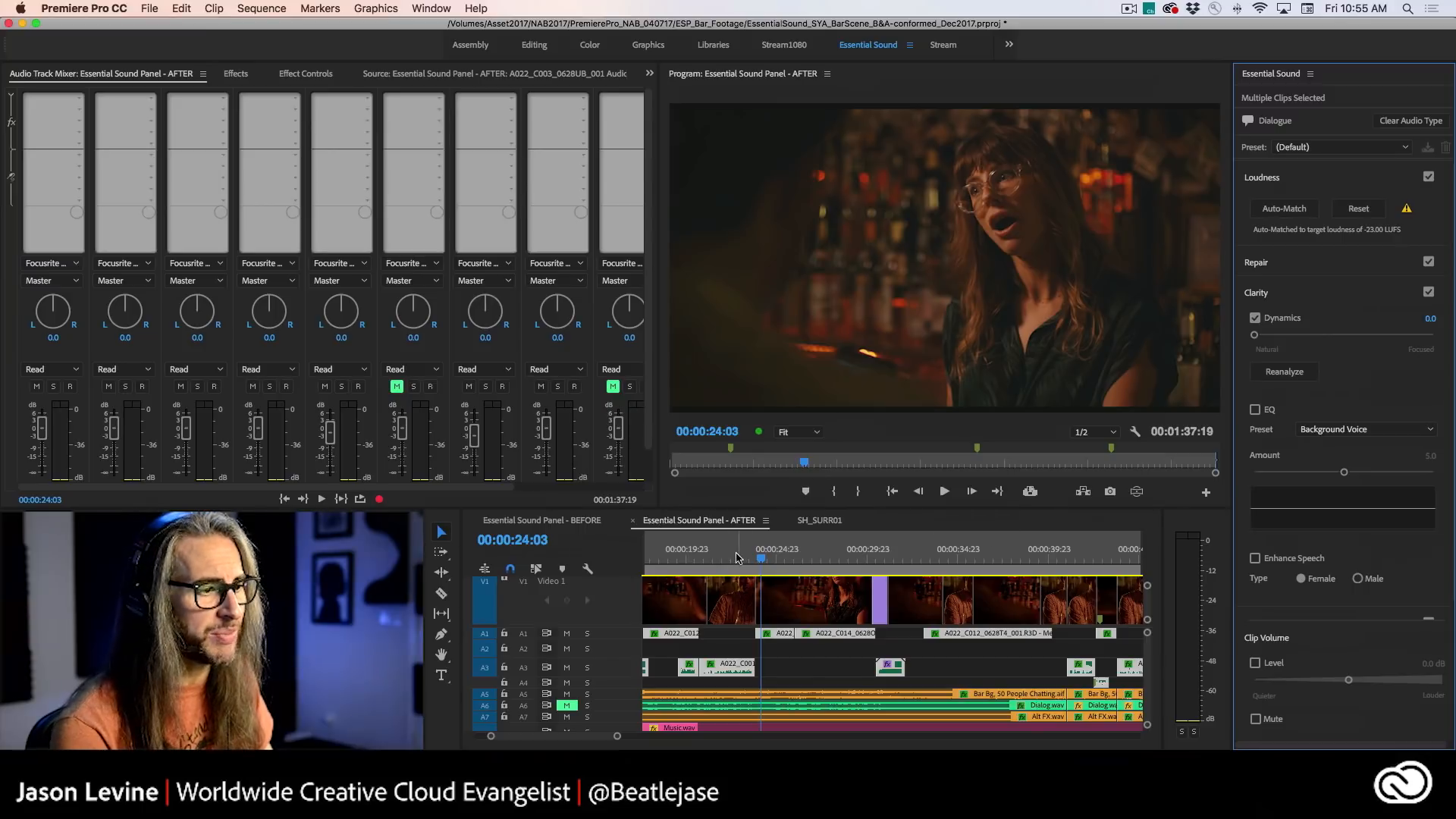
pyautogui.moveTo(761, 559); pyautogui.dragTo(755, 559)
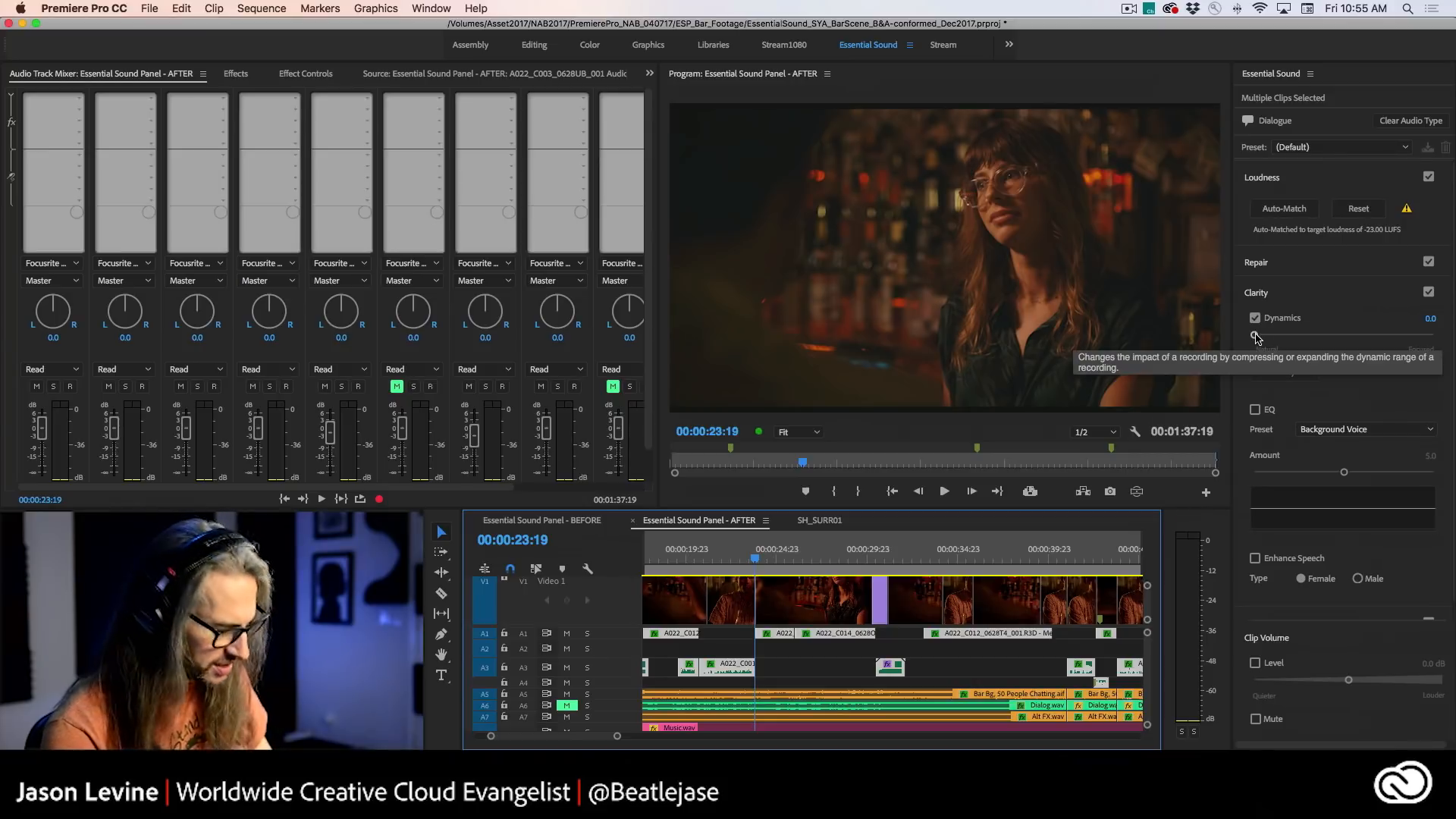
pyautogui.moveTo(1255, 336)
pyautogui.mouseDown()
pyautogui.moveTo(1380, 333)
pyautogui.moveTo(1275, 340)
pyautogui.mouseUp()
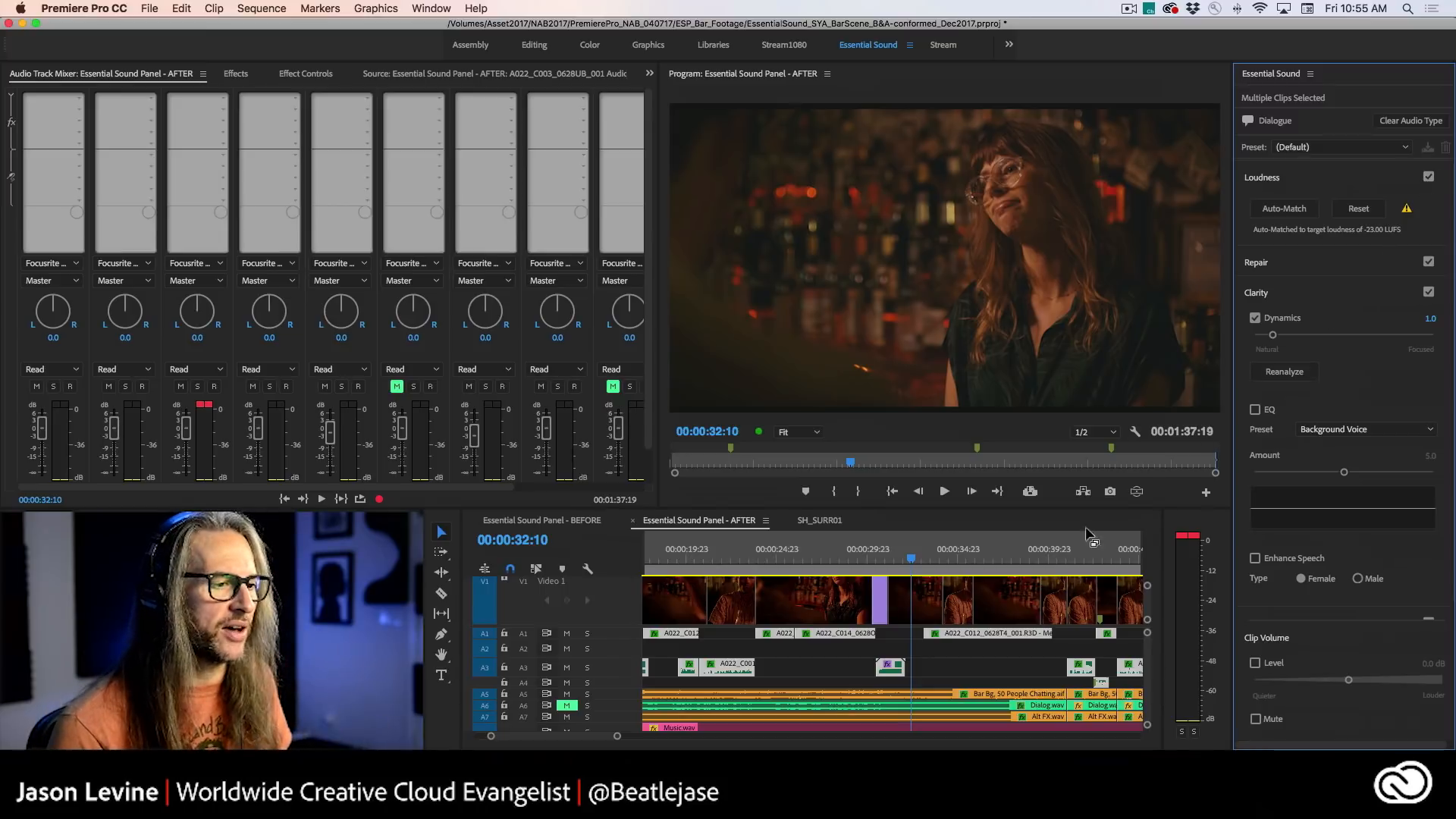
# - Disable Dynamics for the selected dialogue clips and play the scene from 00:00:24:00 to hear it without the processing
pyautogui.moveTo(908, 562); pyautogui.dragTo(758, 563)
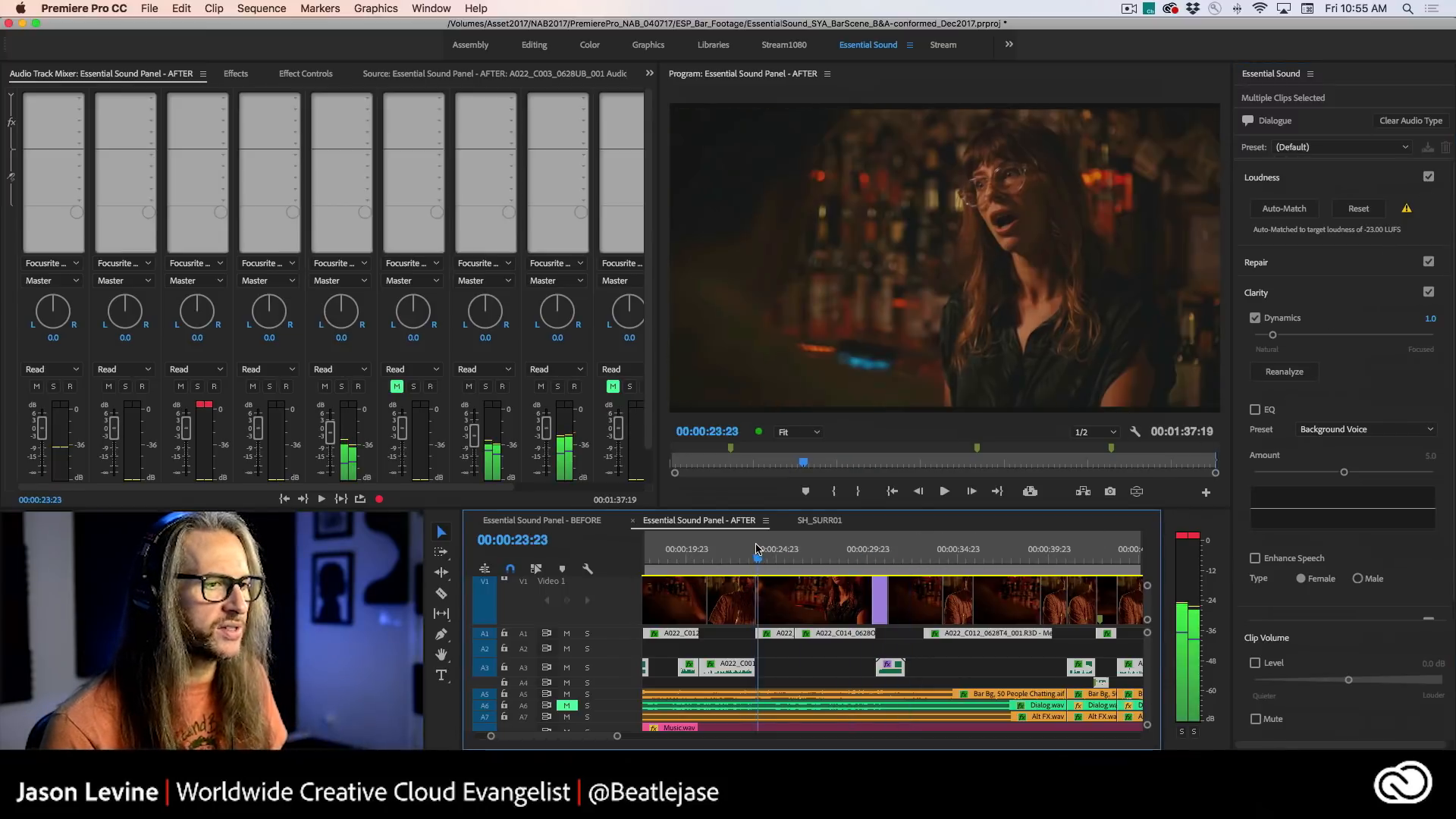
pyautogui.click(1250, 322)
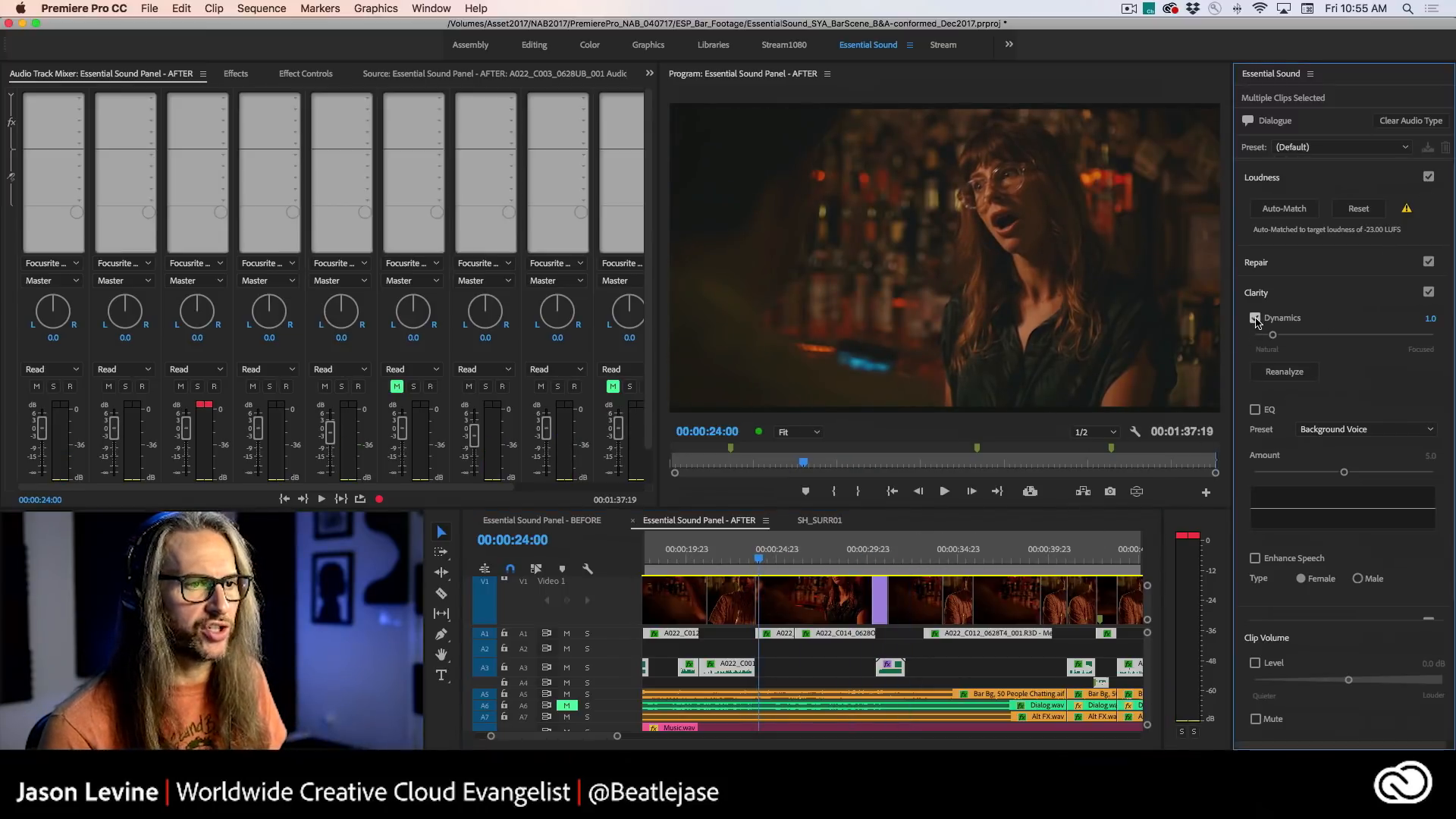
pyautogui.click(1254, 319)
pyautogui.press('space')
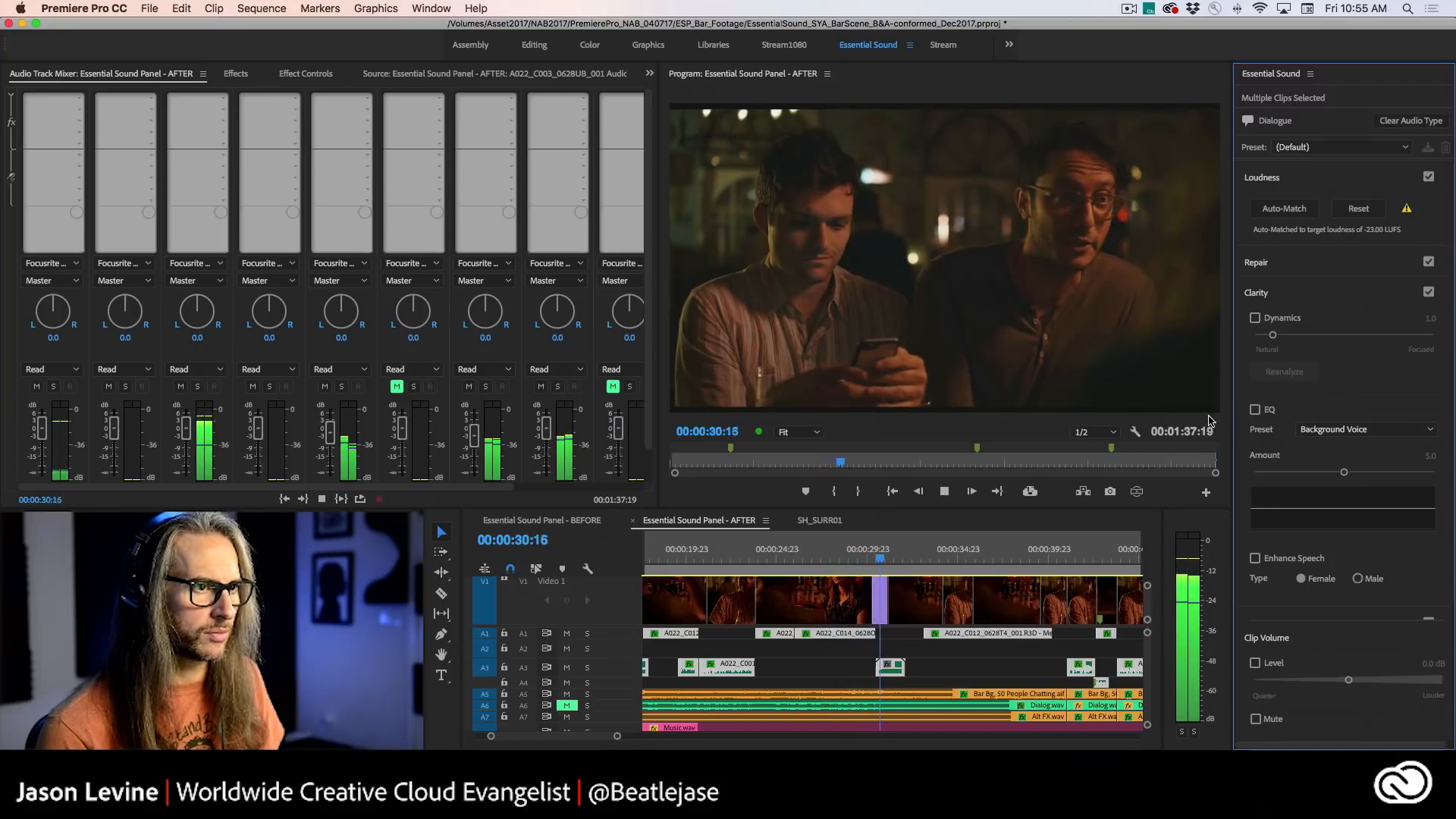
pyautogui.press('space')
# - Re-enable Dynamics for the selected dialogue clips at 5.9 and raise it to 7.5 while replaying from 00:00:23:23
pyautogui.click(1255, 319)
pyautogui.moveTo(1272, 336); pyautogui.dragTo(1362, 341)
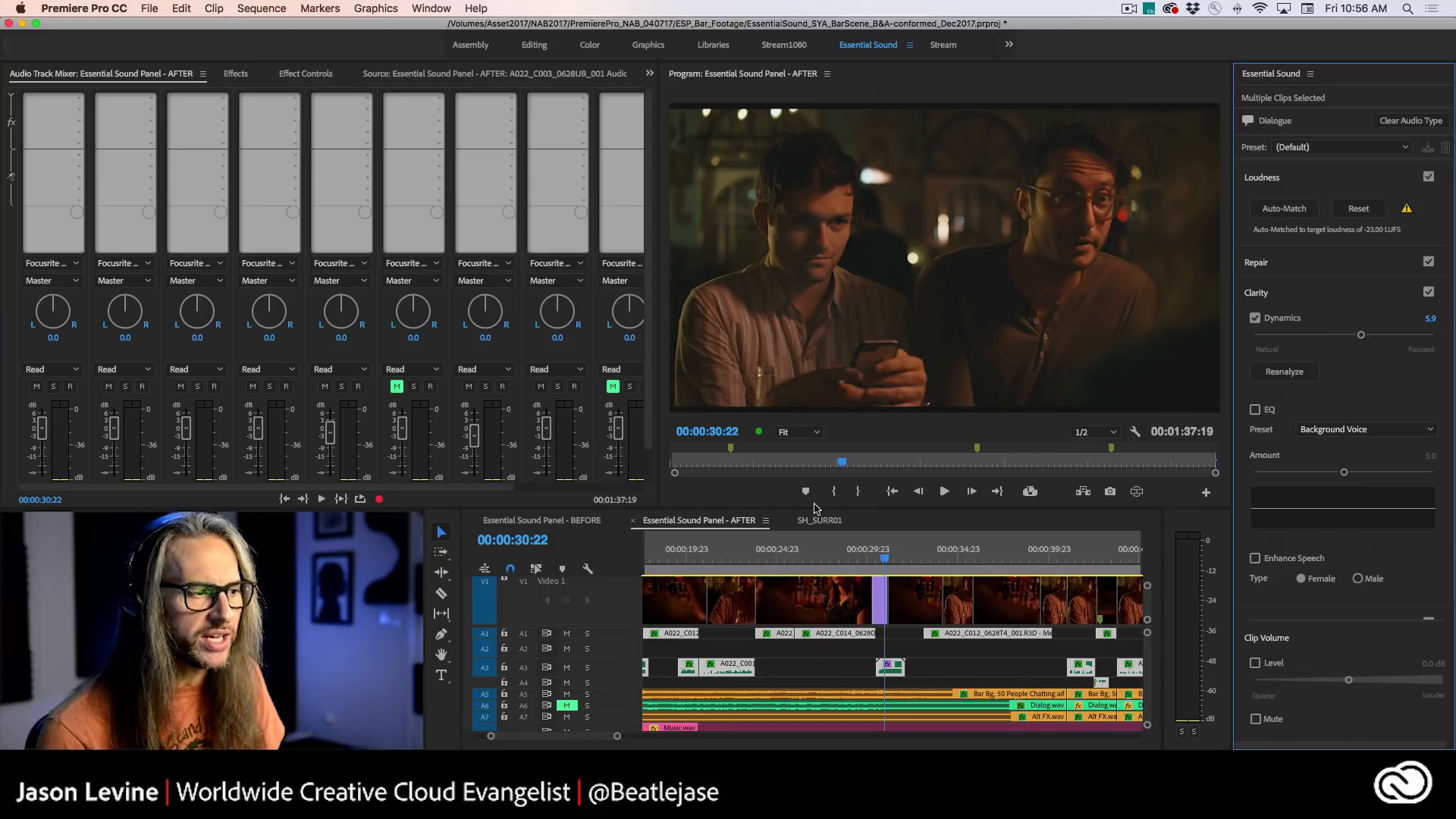
pyautogui.click(761, 550)
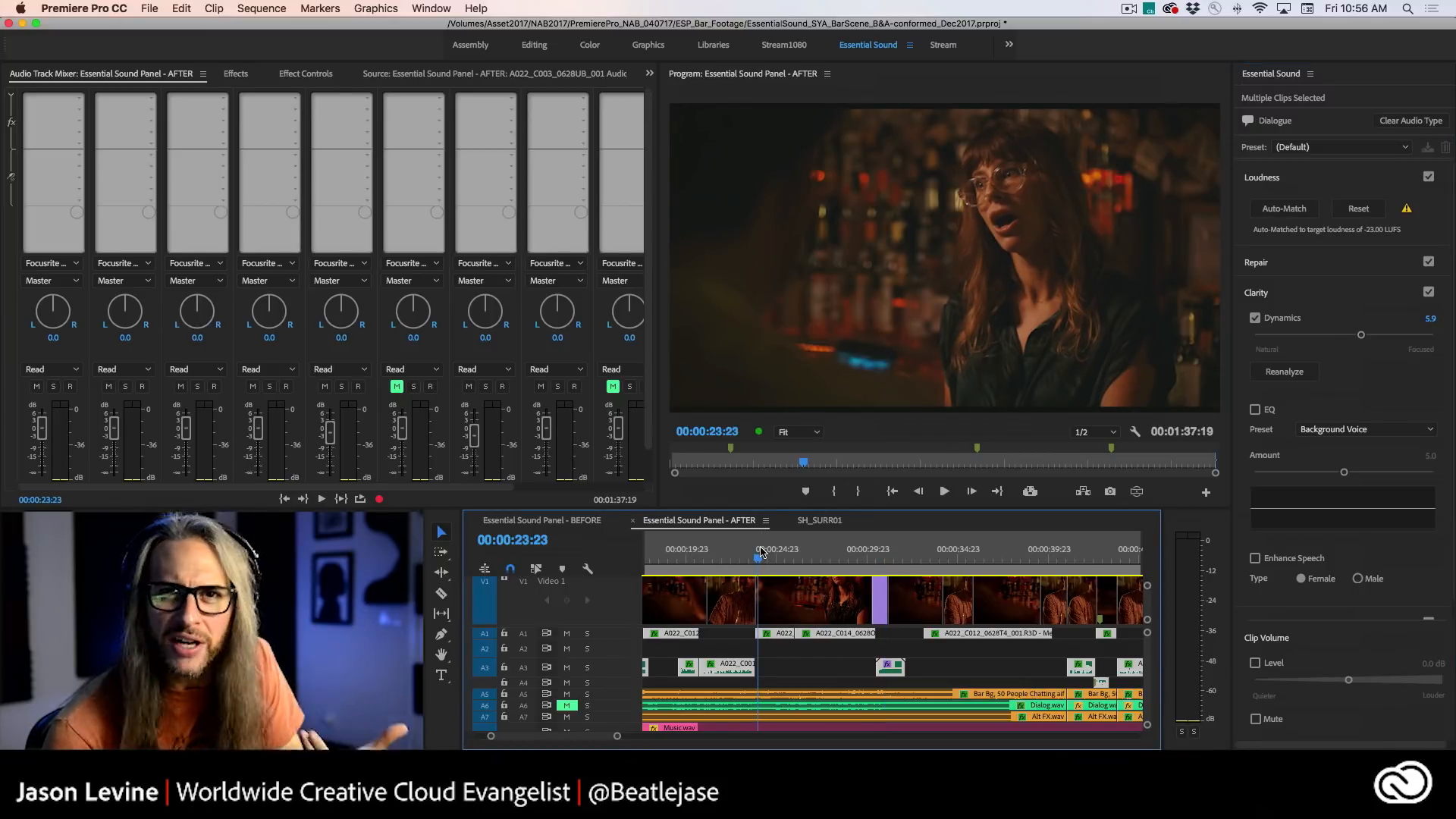
pyautogui.press('space')
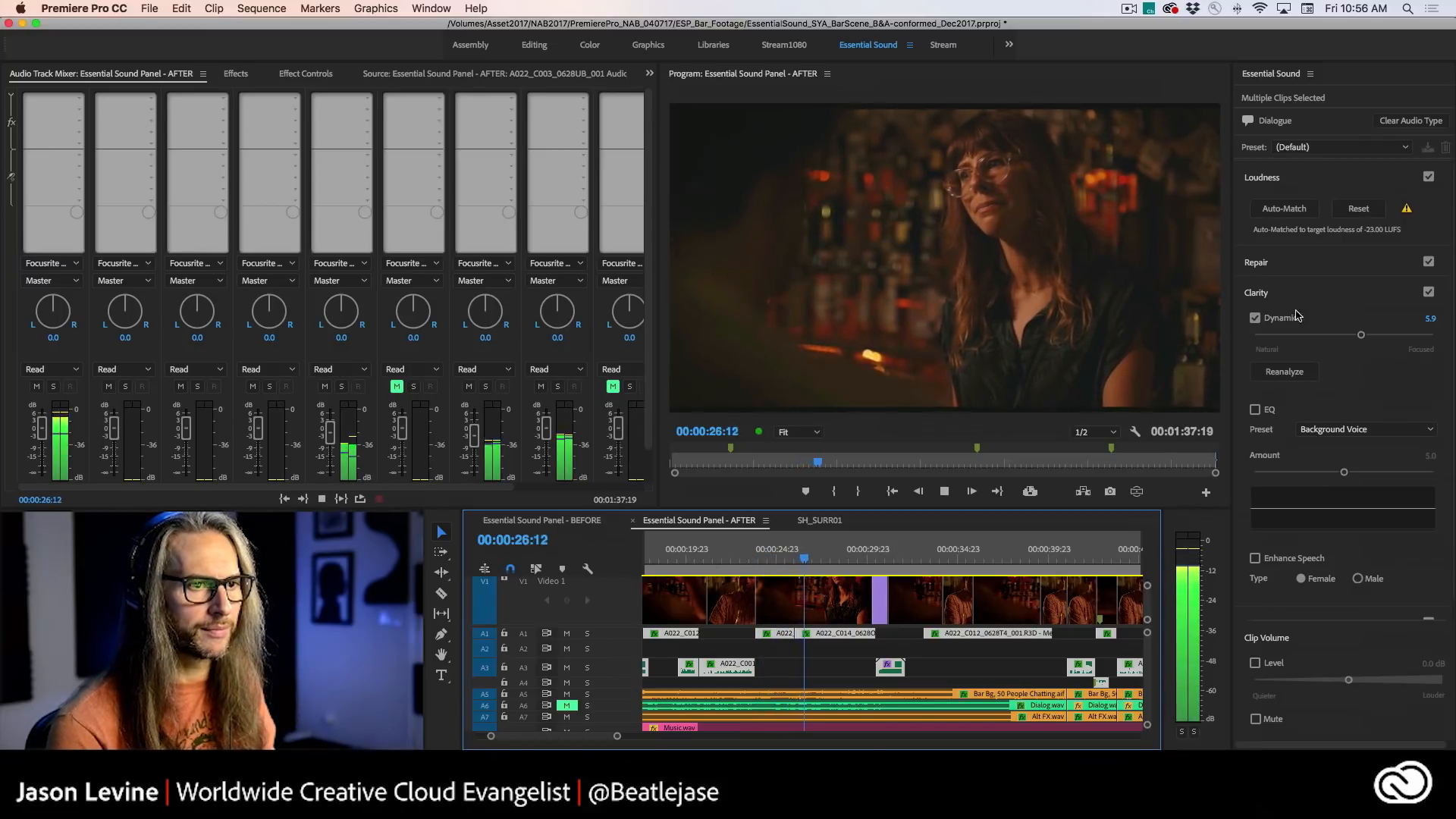
pyautogui.moveTo(1360, 334); pyautogui.dragTo(1388, 336)
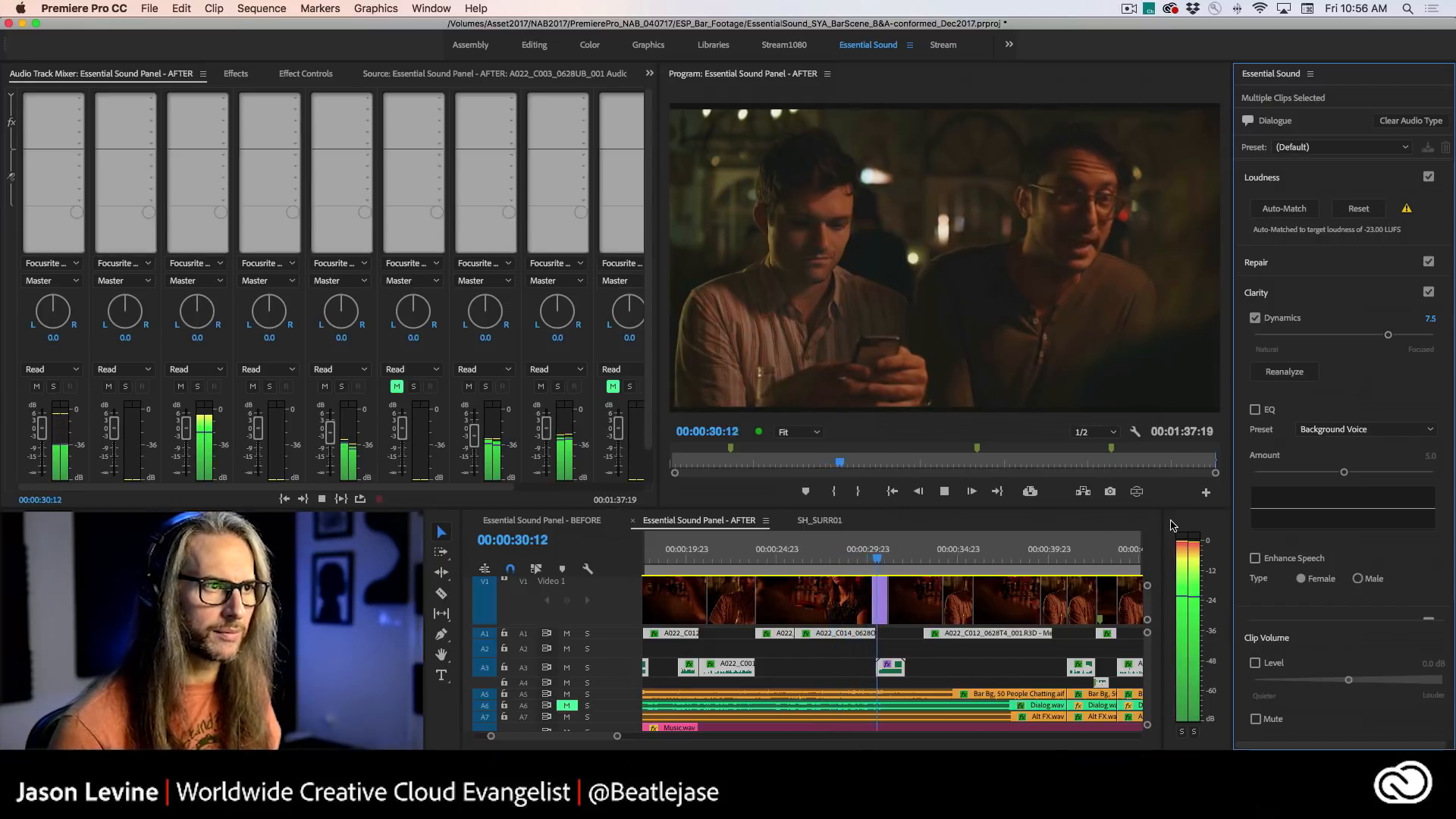
pyautogui.press('space')
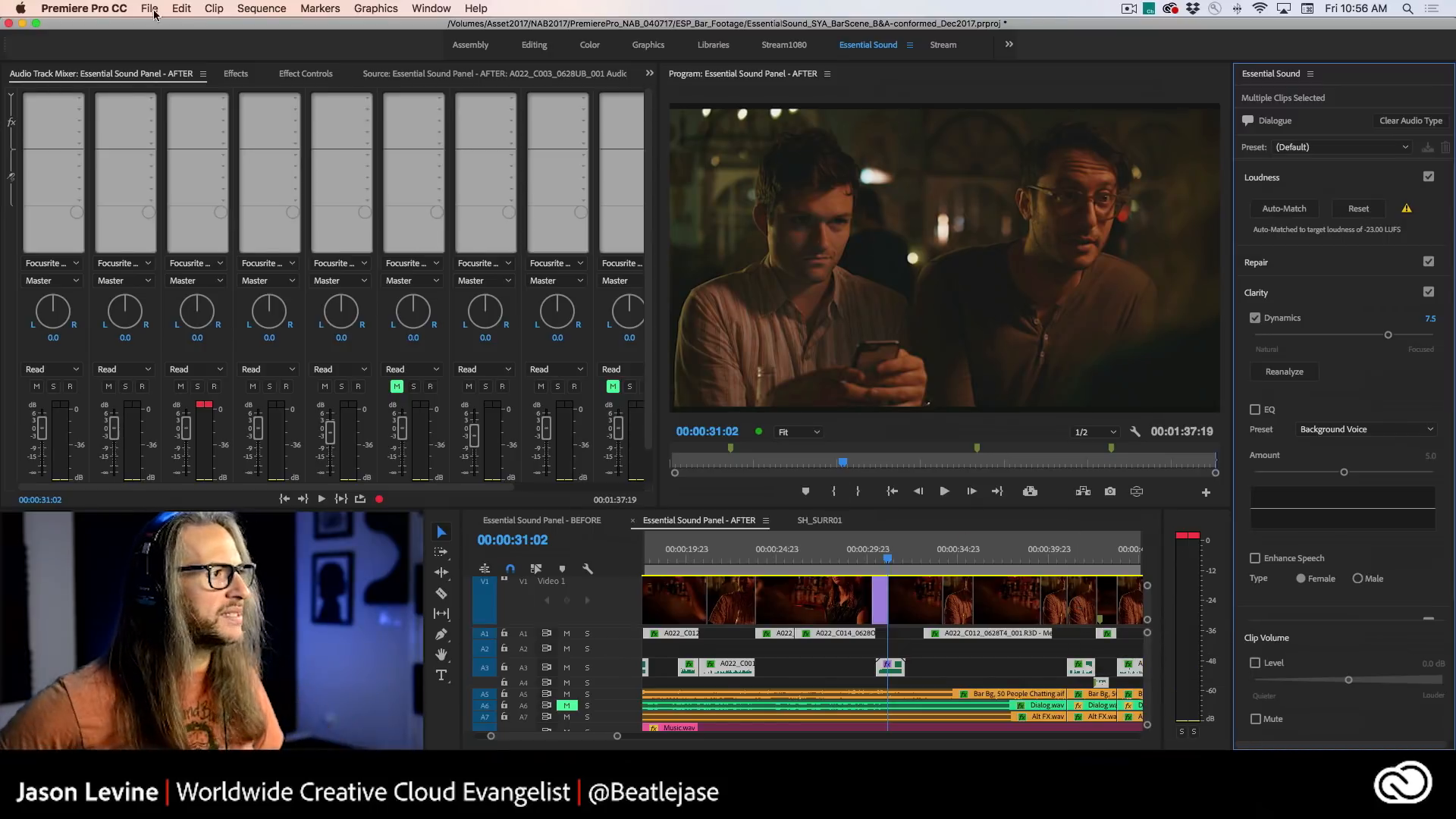
# - Select only the A022_C014_0628O4_001 clip on A1 and open its Dynamics Processing custom setup
pyautogui.click(298, 75)
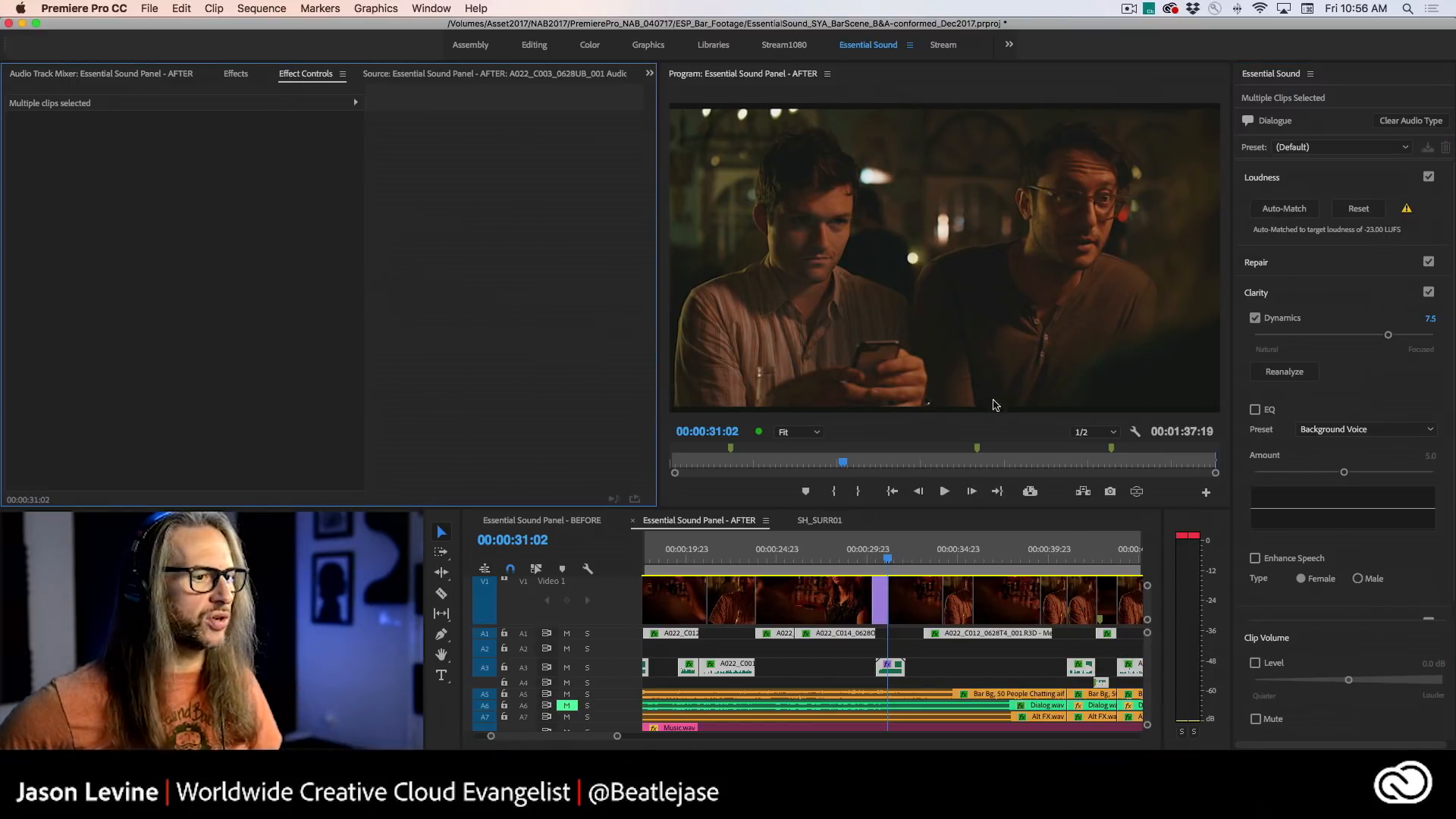
pyautogui.click(843, 667)
pyautogui.click(855, 635)
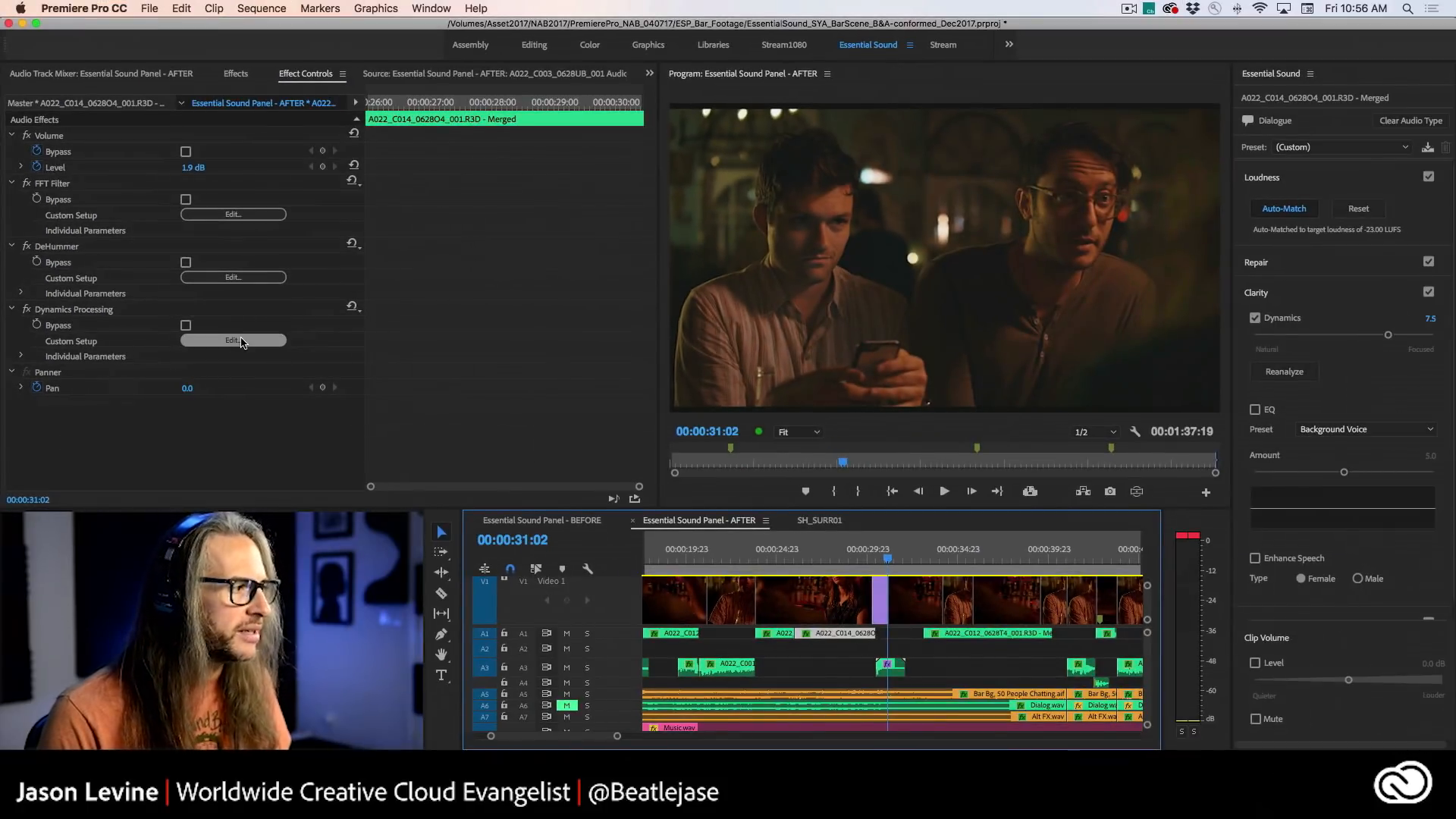
pyautogui.click(486, 355)
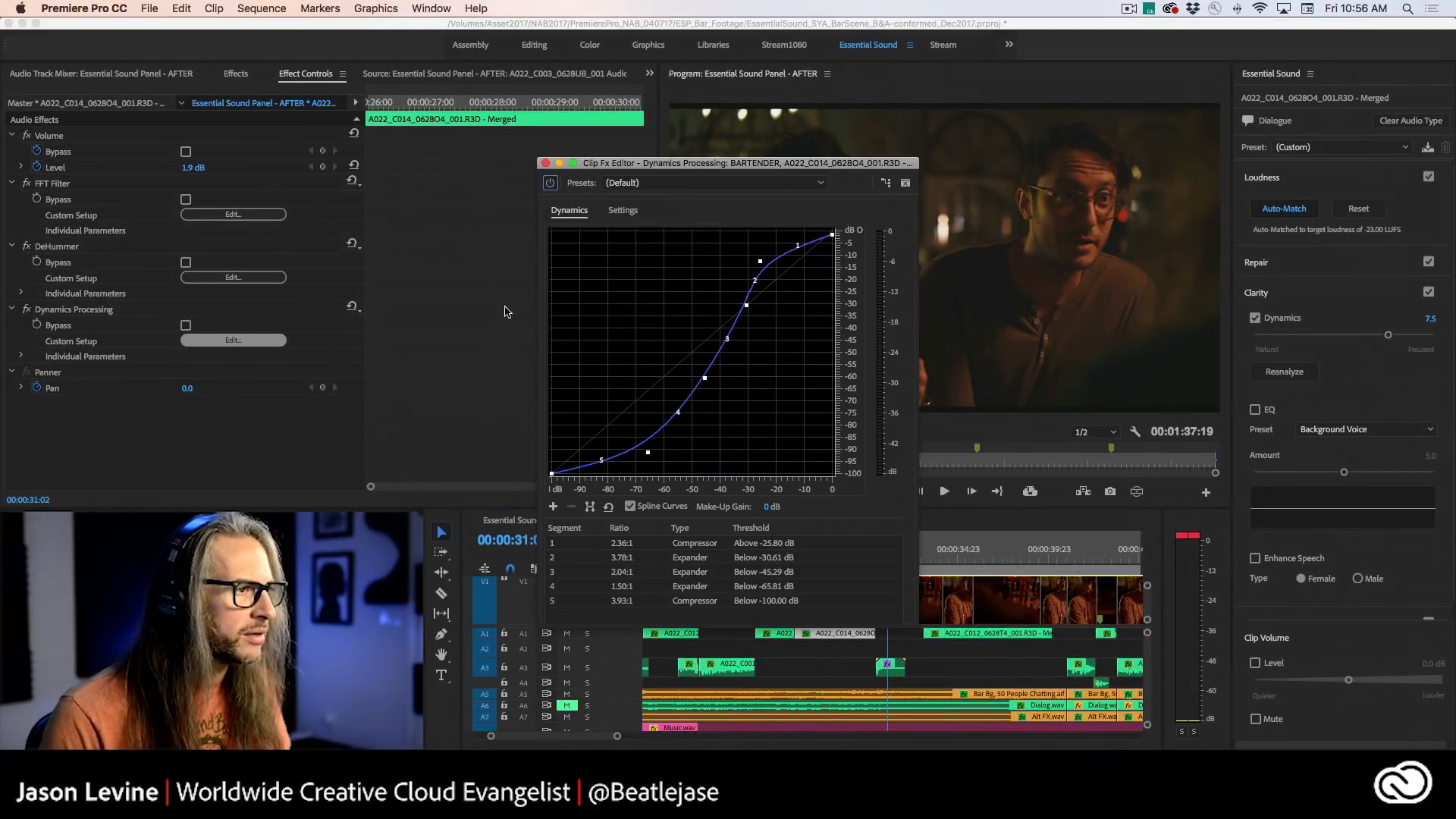
pyautogui.moveTo(775, 163); pyautogui.dragTo(794, 112)
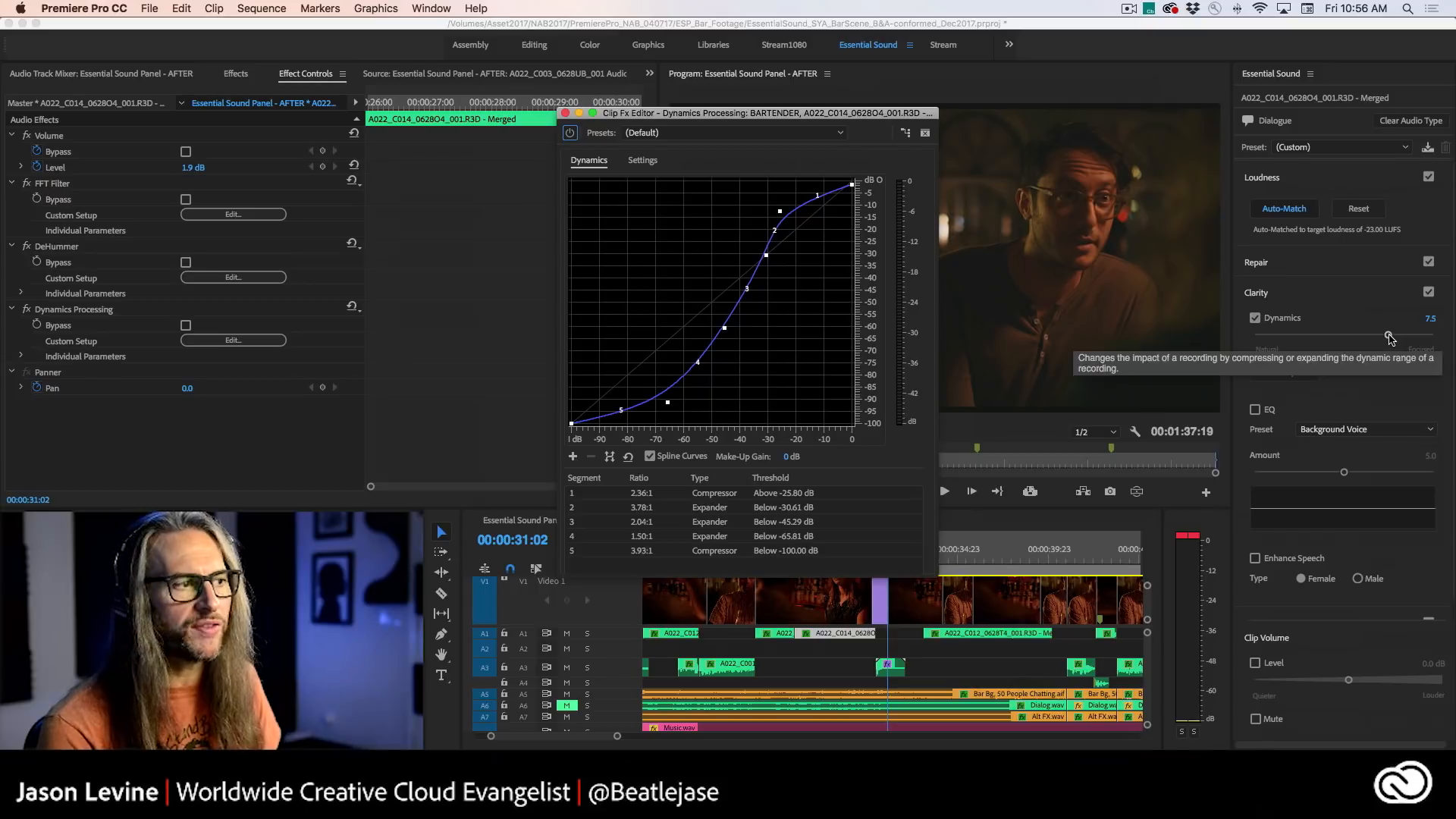
# - Lower the clip's Dynamics amount to 4.1, look through the Dynamics Processing presets without choosing one, and close the effect editor
pyautogui.moveTo(1387, 334); pyautogui.dragTo(1327, 336)
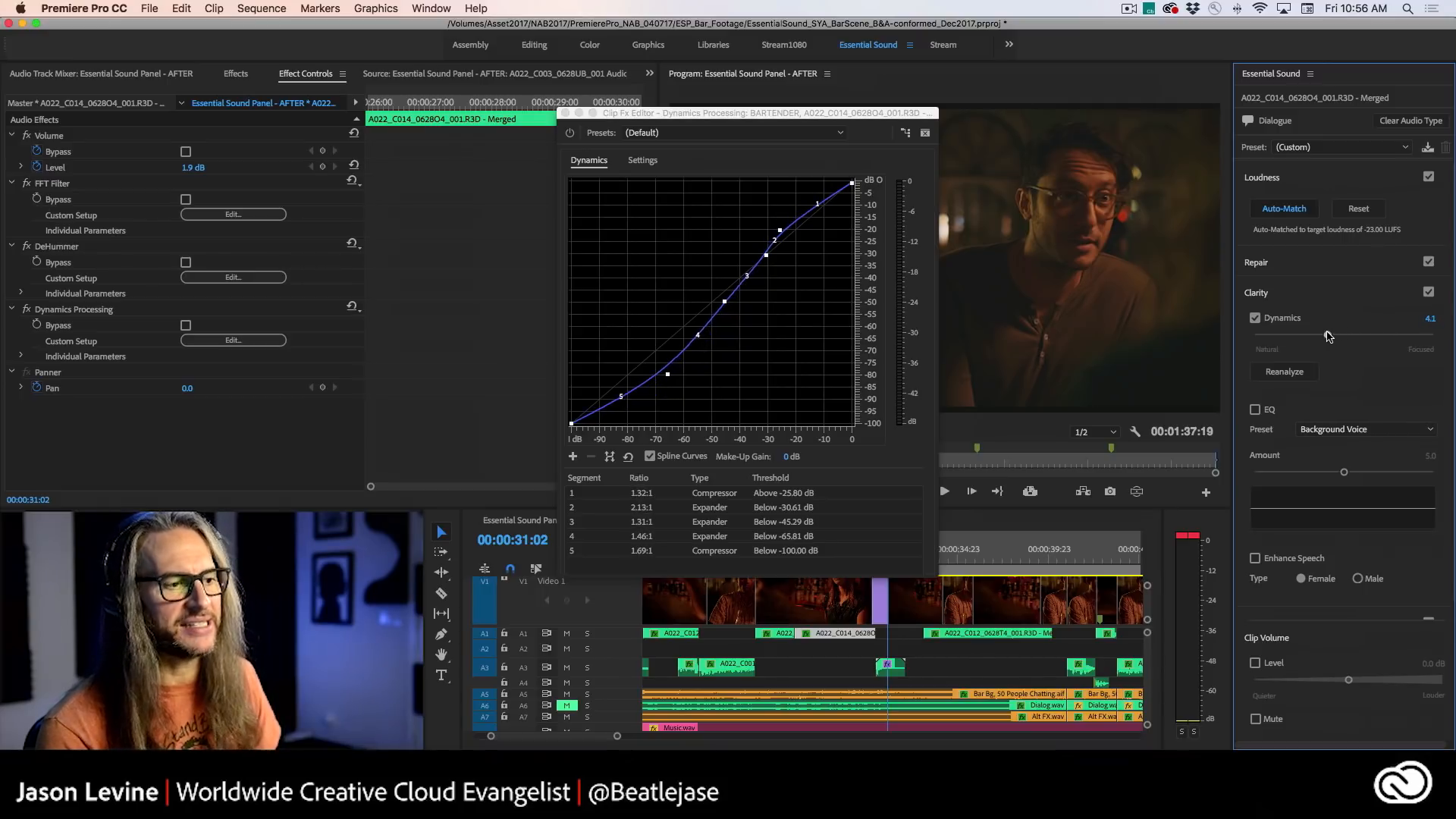
pyautogui.moveTo(746, 116); pyautogui.dragTo(614, 75)
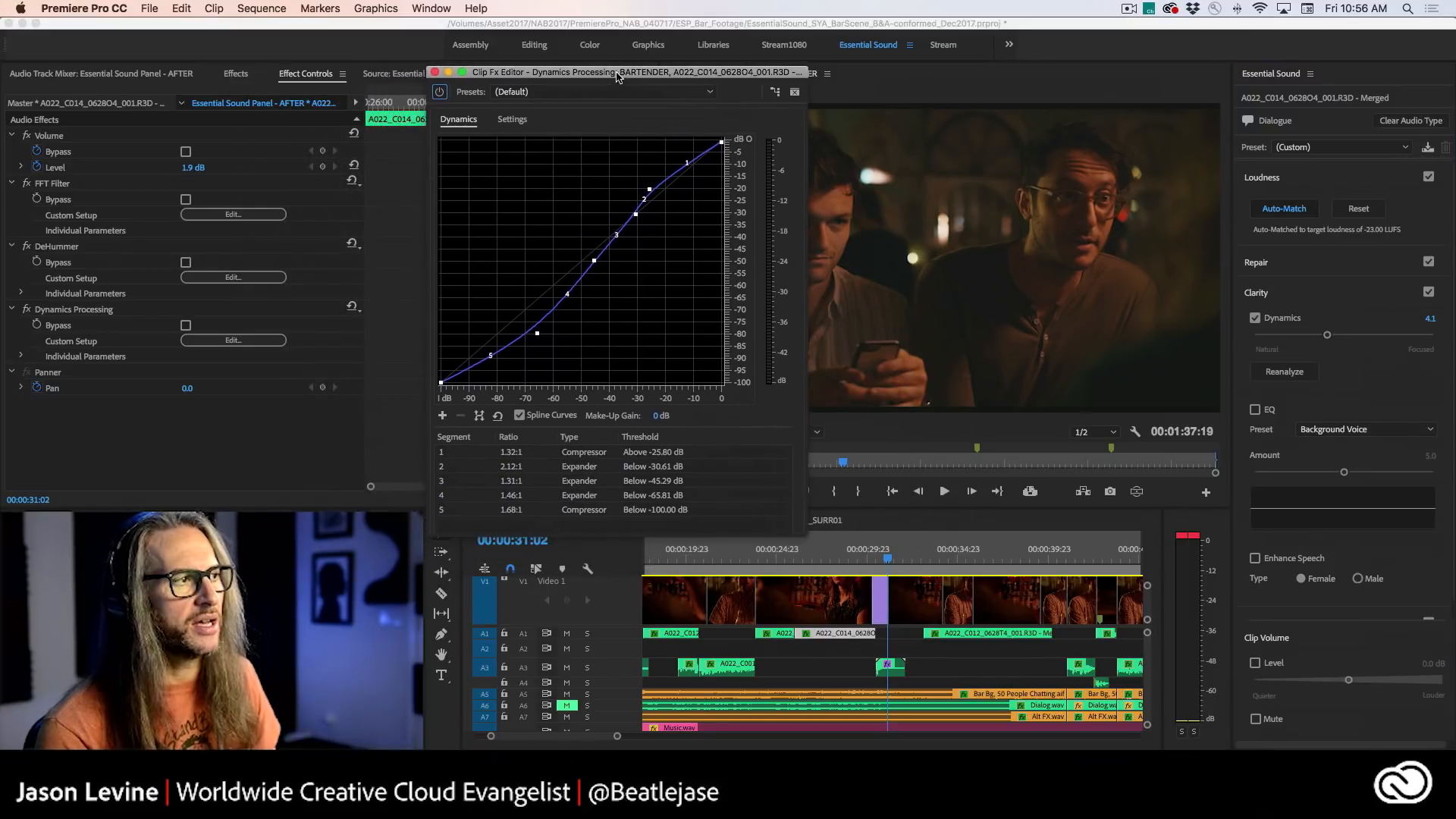
pyautogui.click(690, 95)
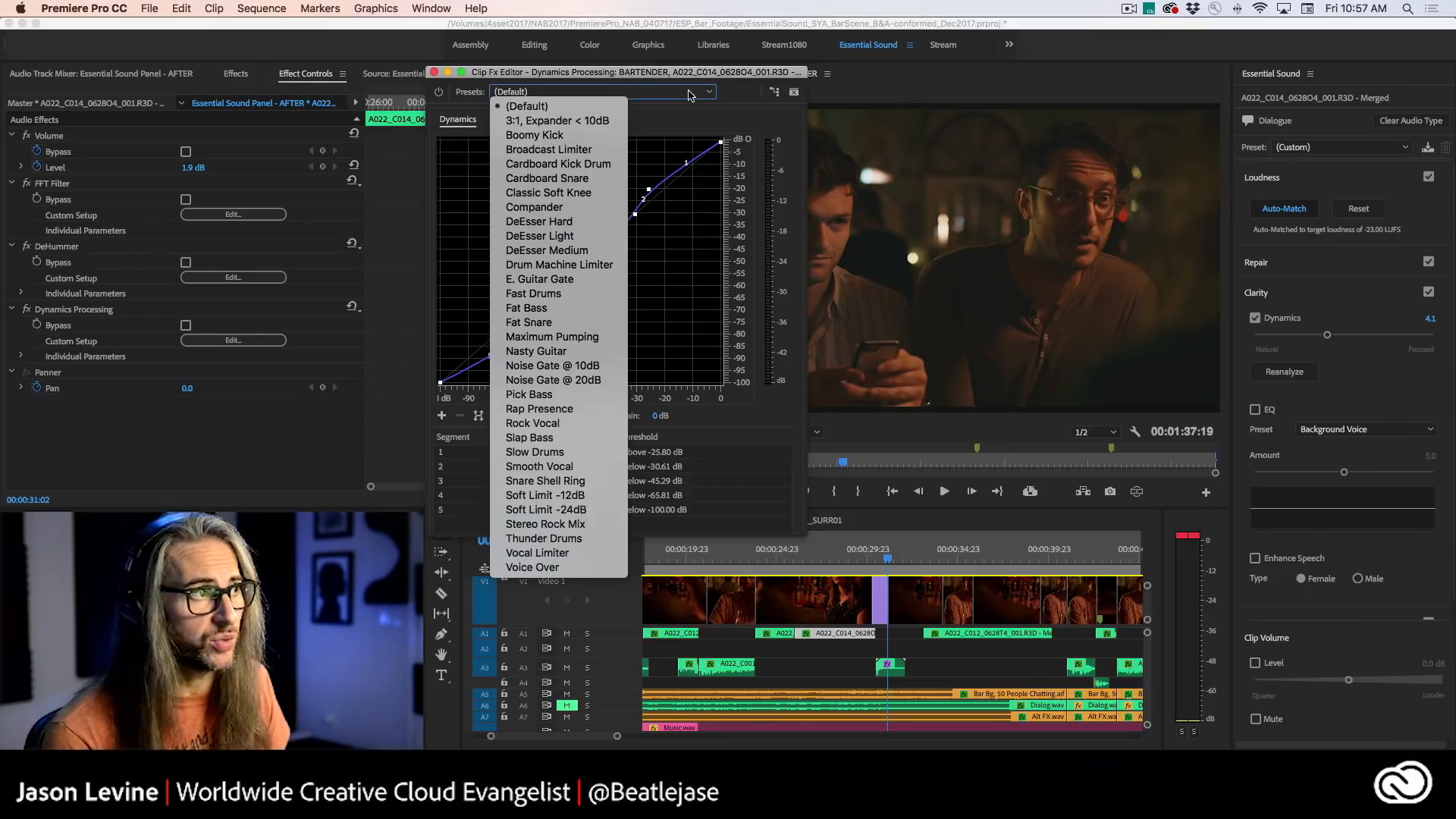
pyautogui.click(693, 72)
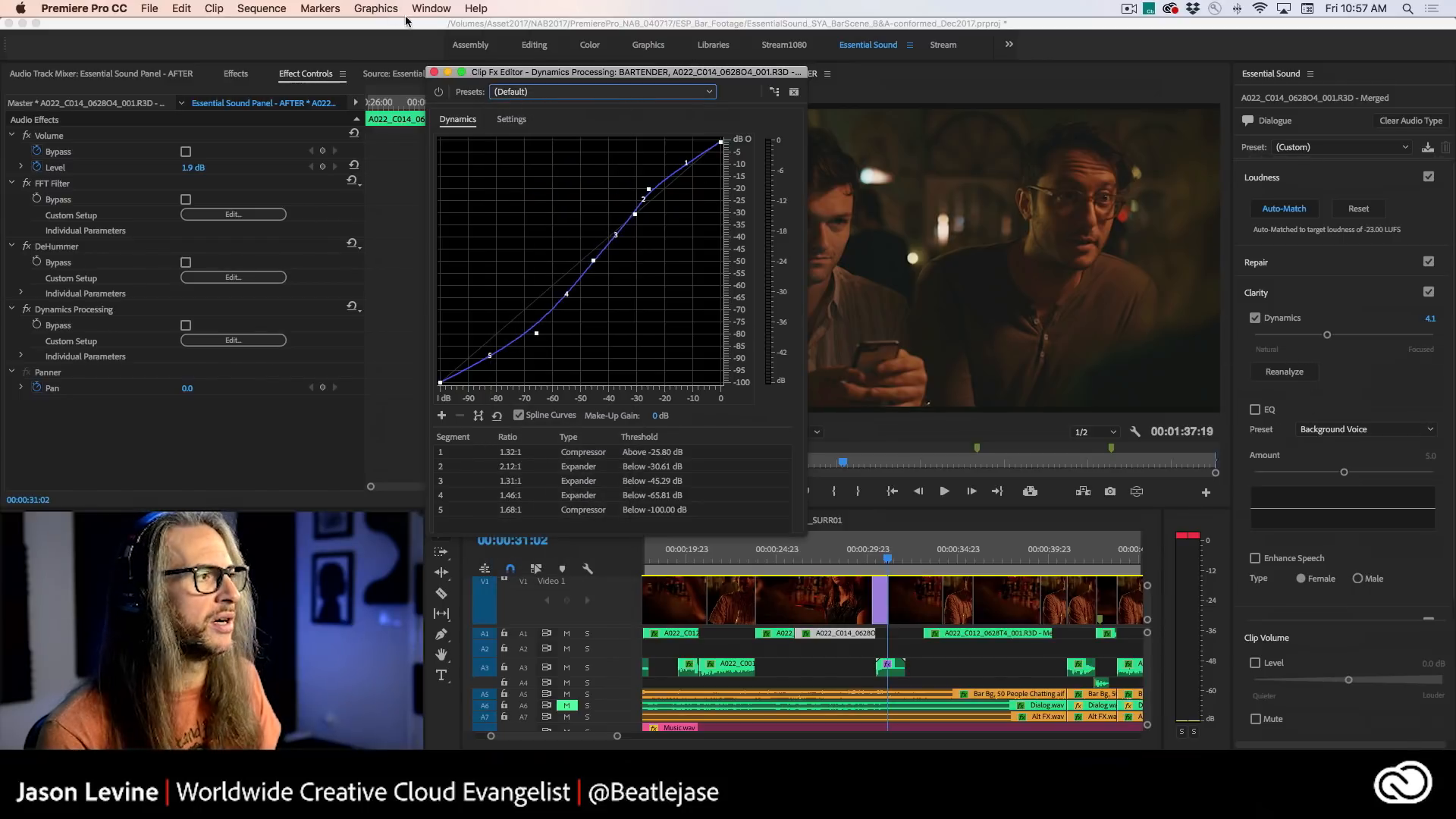
pyautogui.click(435, 72)
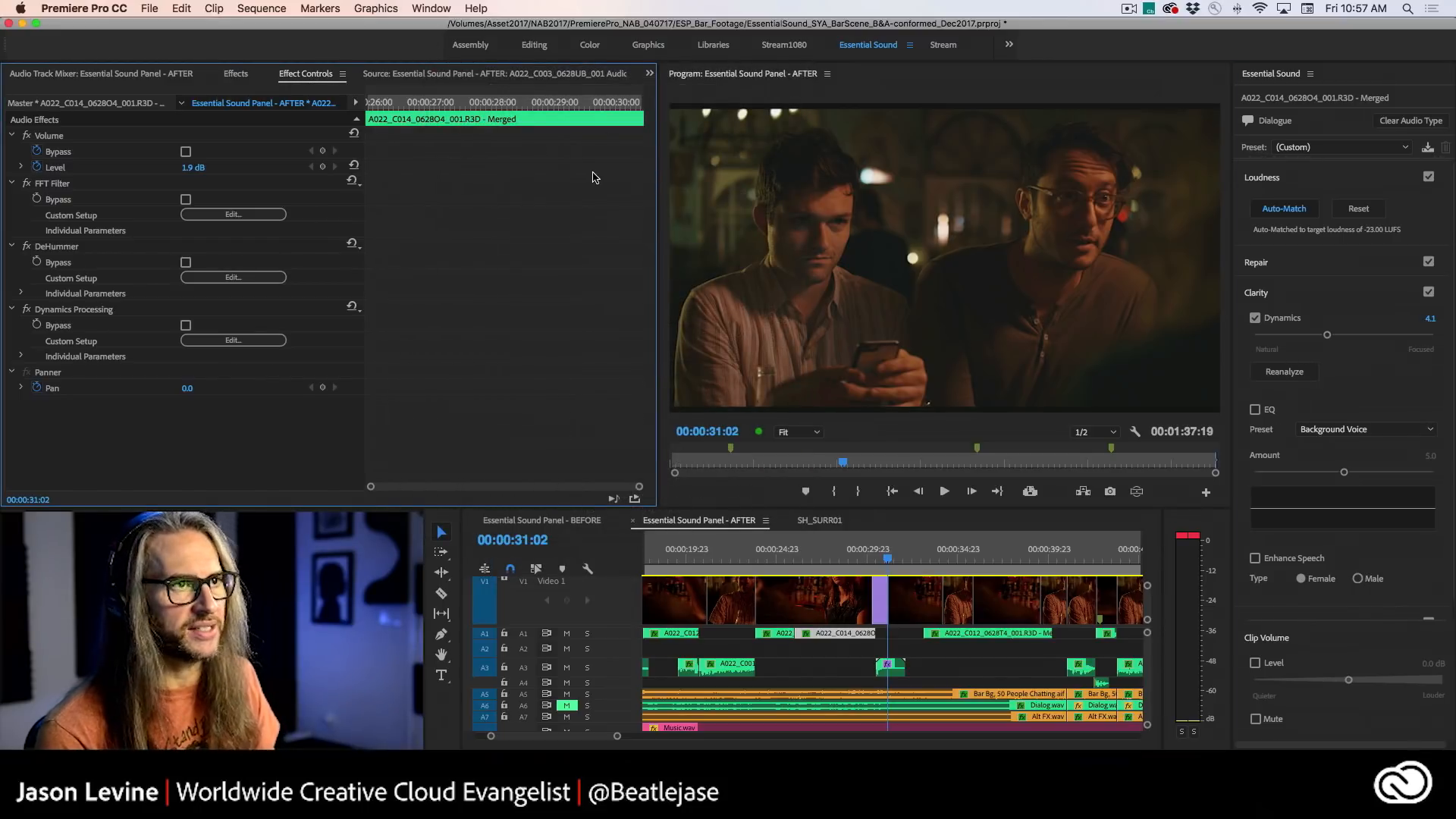
# - Clear the clip selection and select all the dialogue clips on track A1 across the whole sequence
pyautogui.click(827, 661)
pyautogui.click(1370, 212)
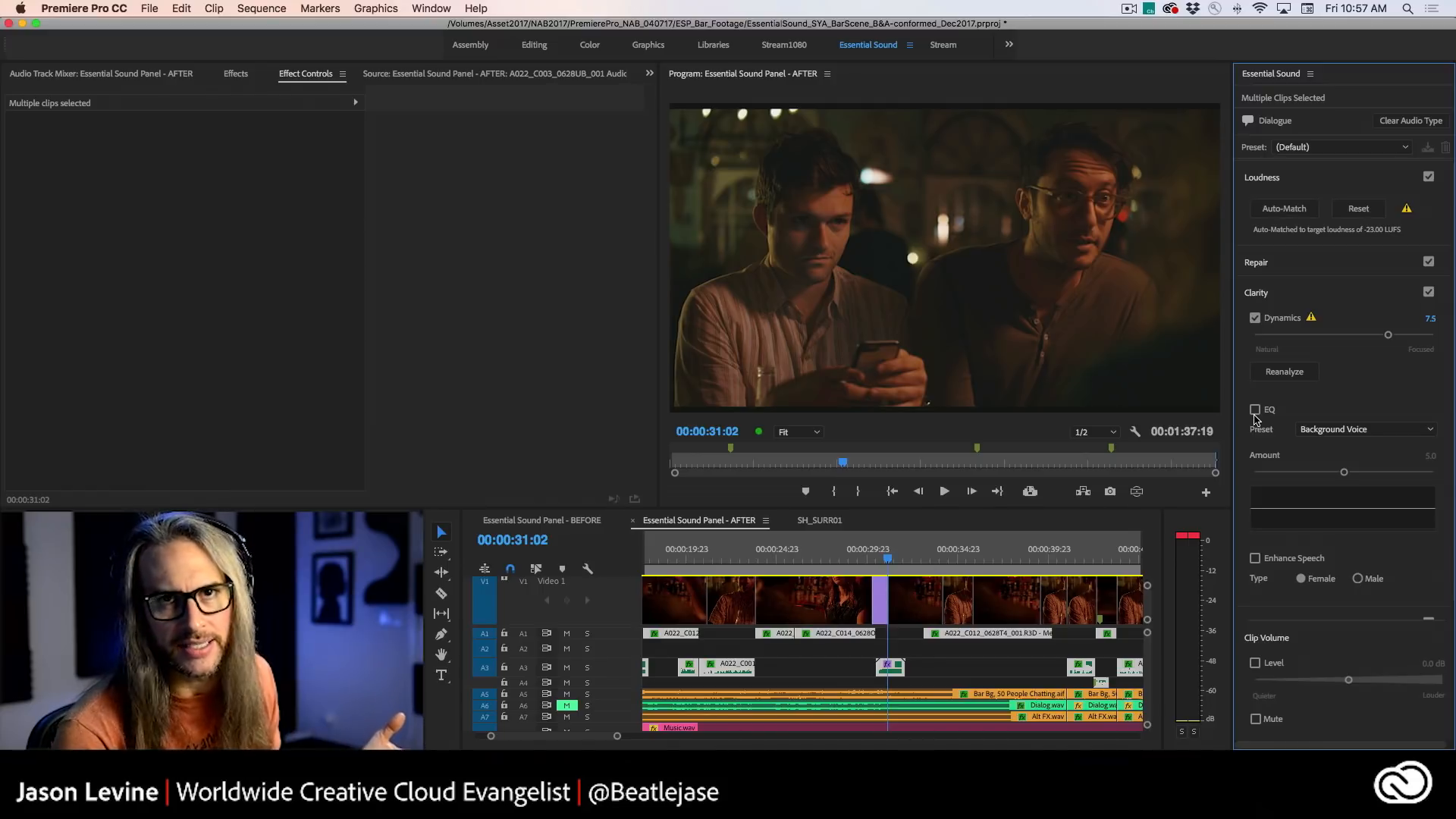
pyautogui.click(1089, 634)
pyautogui.press('\\')
pyautogui.moveTo(1089, 634); pyautogui.dragTo(646, 633)
# - Play briefly from 00:00:23:20 and enable Clarity EQ for the selected A1 clips with the Podcast Voice preset
pyautogui.moveTo(791, 559); pyautogui.dragTo(753, 560)
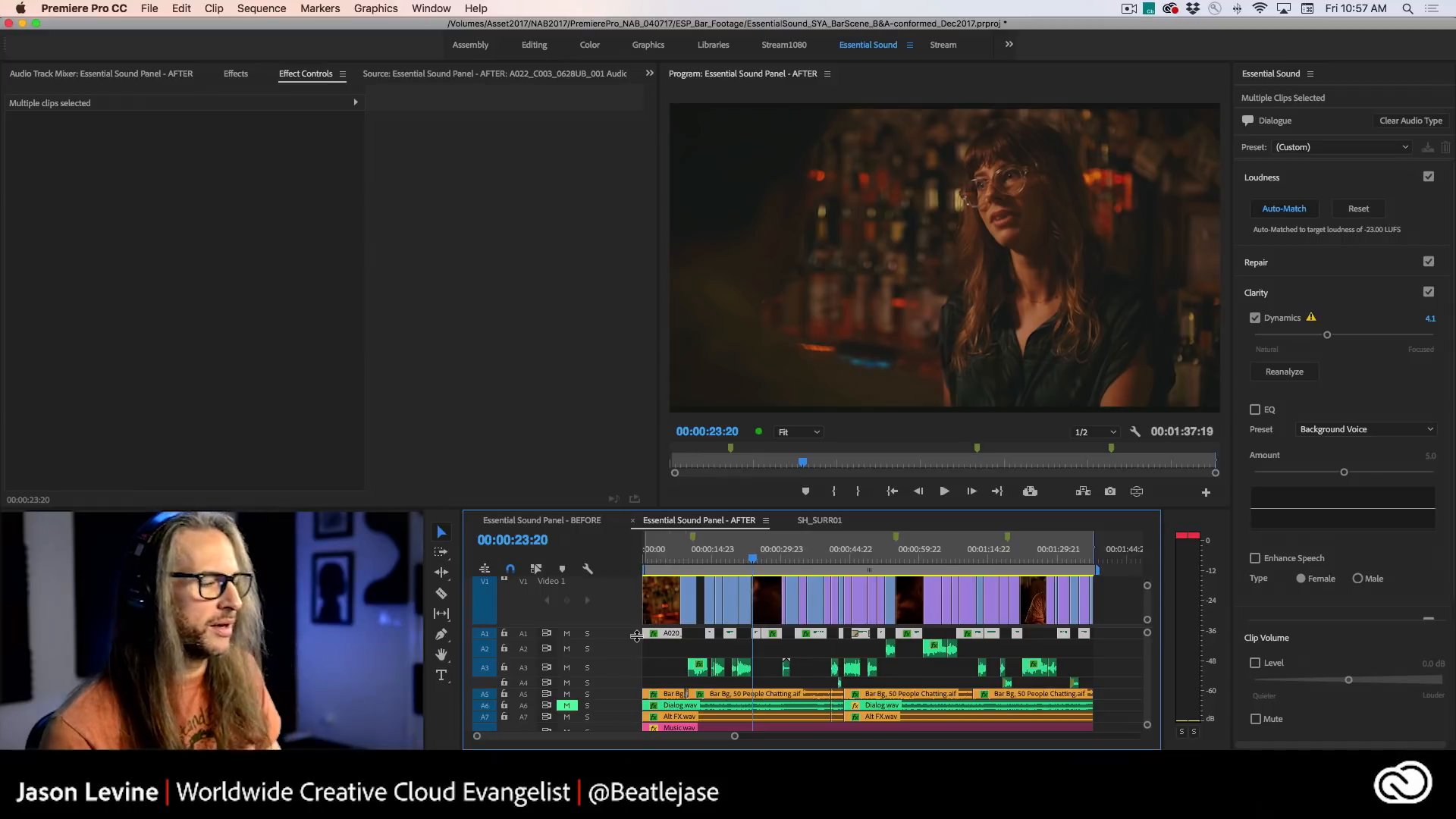
pyautogui.press('space')
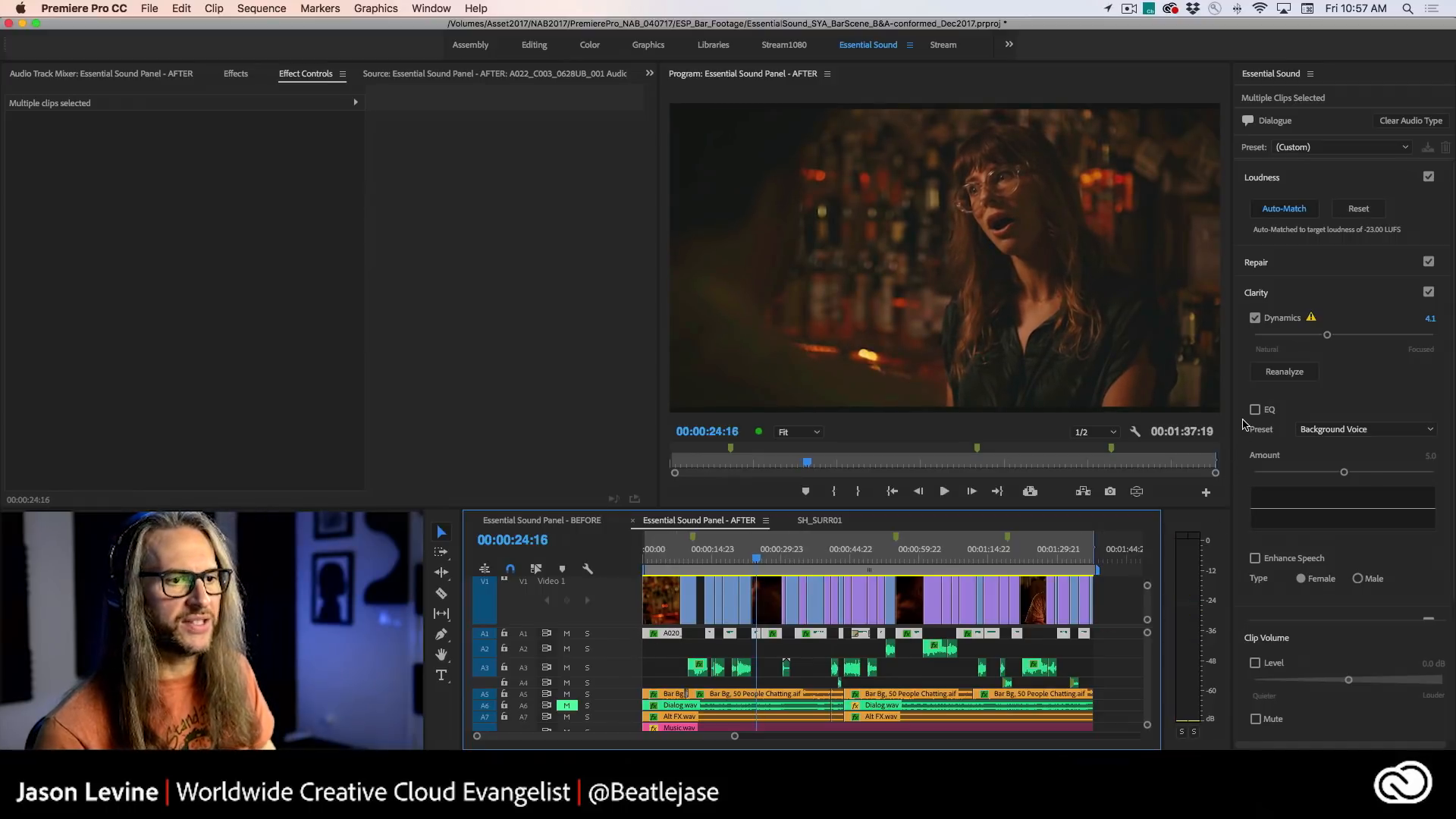
pyautogui.click(1254, 410)
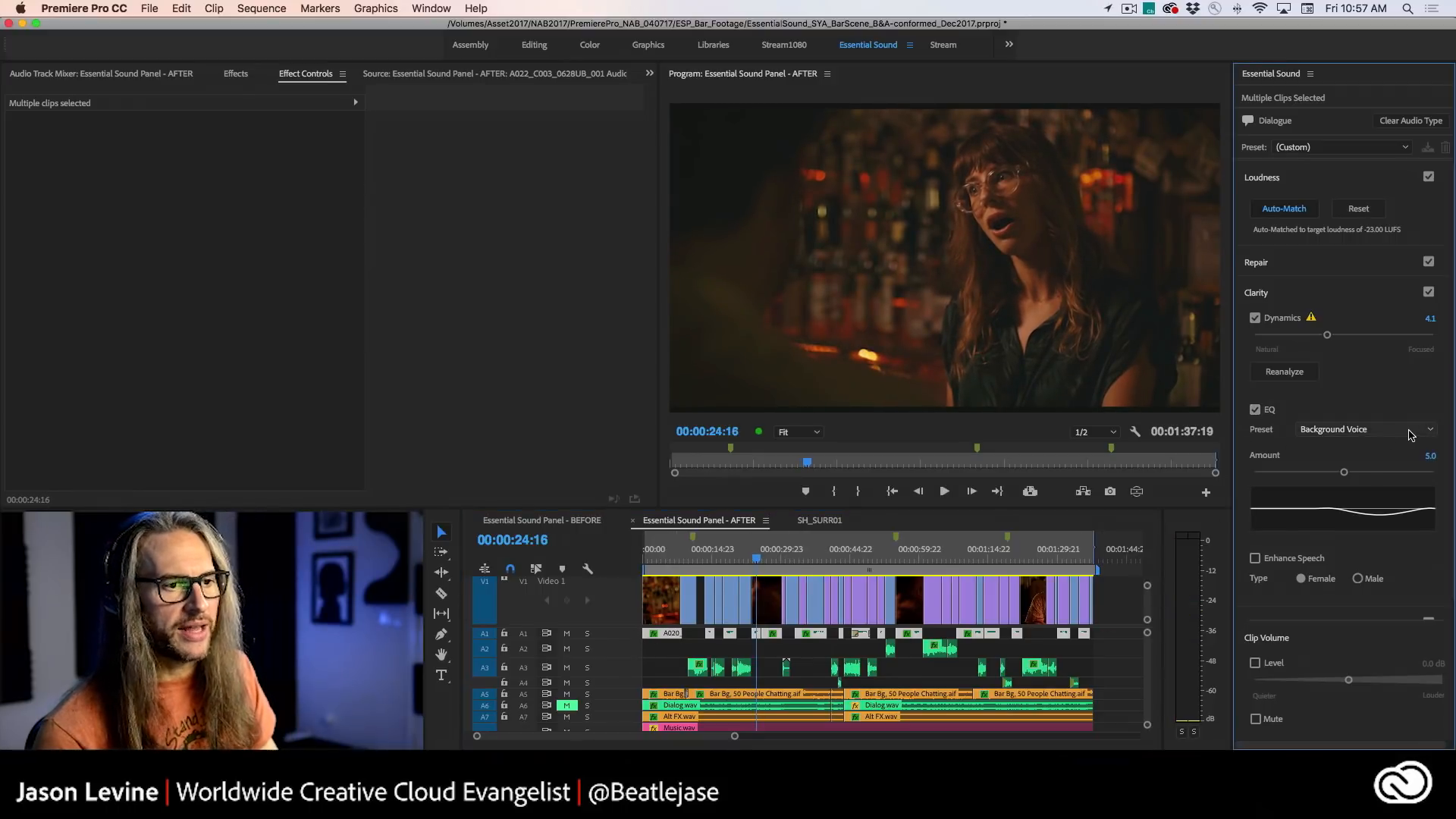
pyautogui.click(1409, 434)
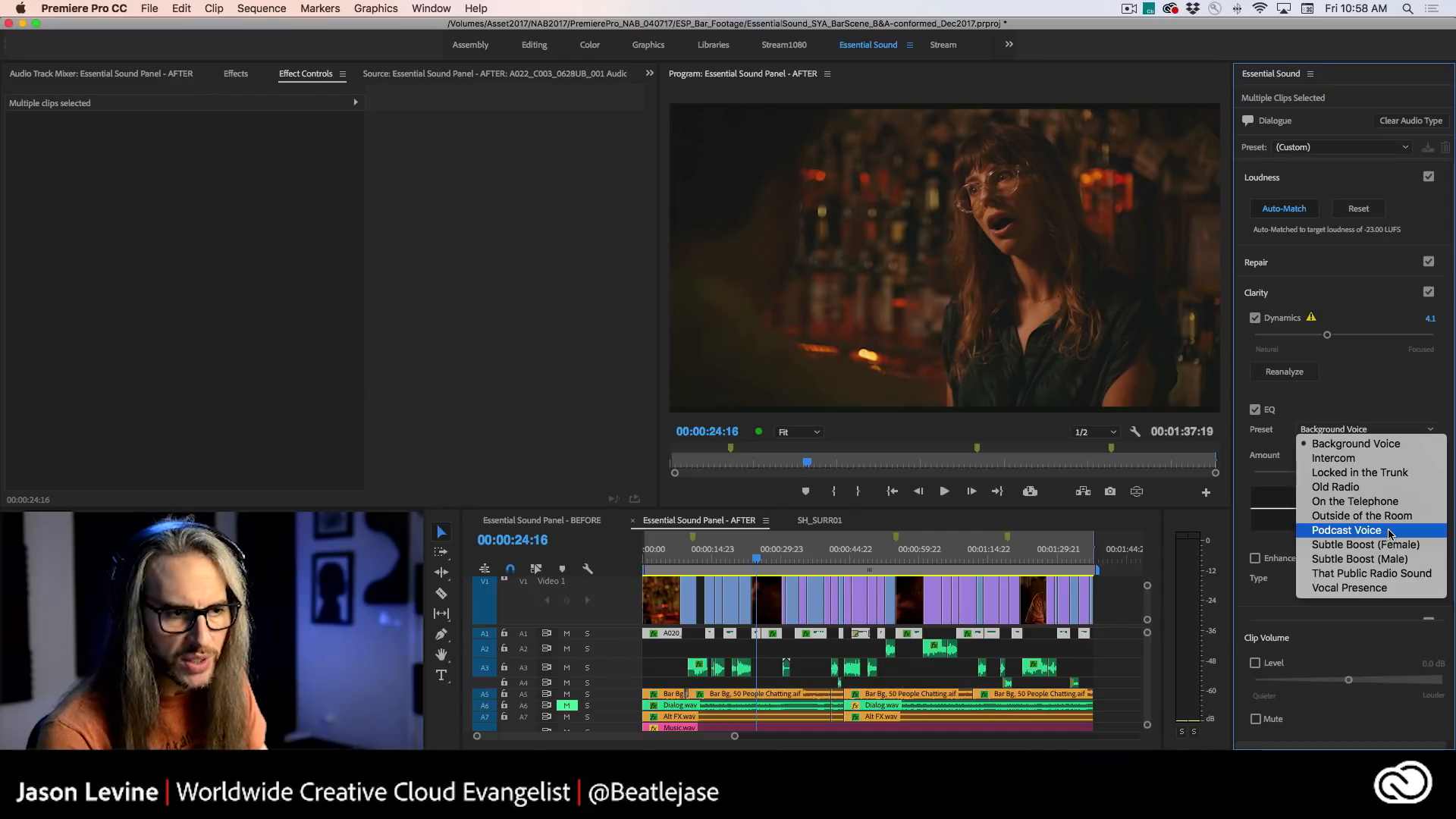
pyautogui.click(1358, 534)
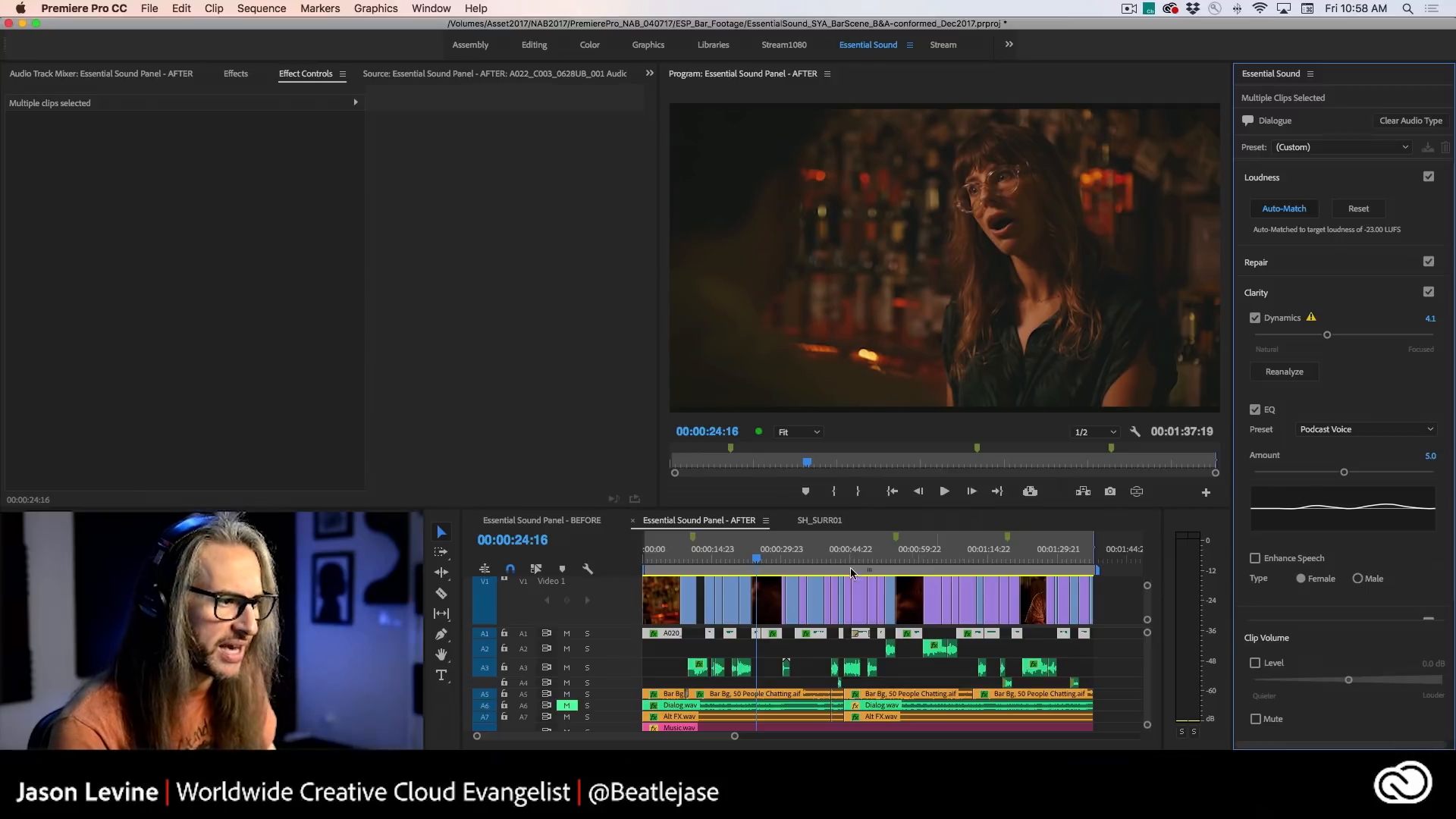
# - Solo A1 with the playhead at 00:00:23:12, then lower the EQ amount to 0.0 and raise it to 8.5 for playback
pyautogui.moveTo(754, 557); pyautogui.dragTo(750, 557)
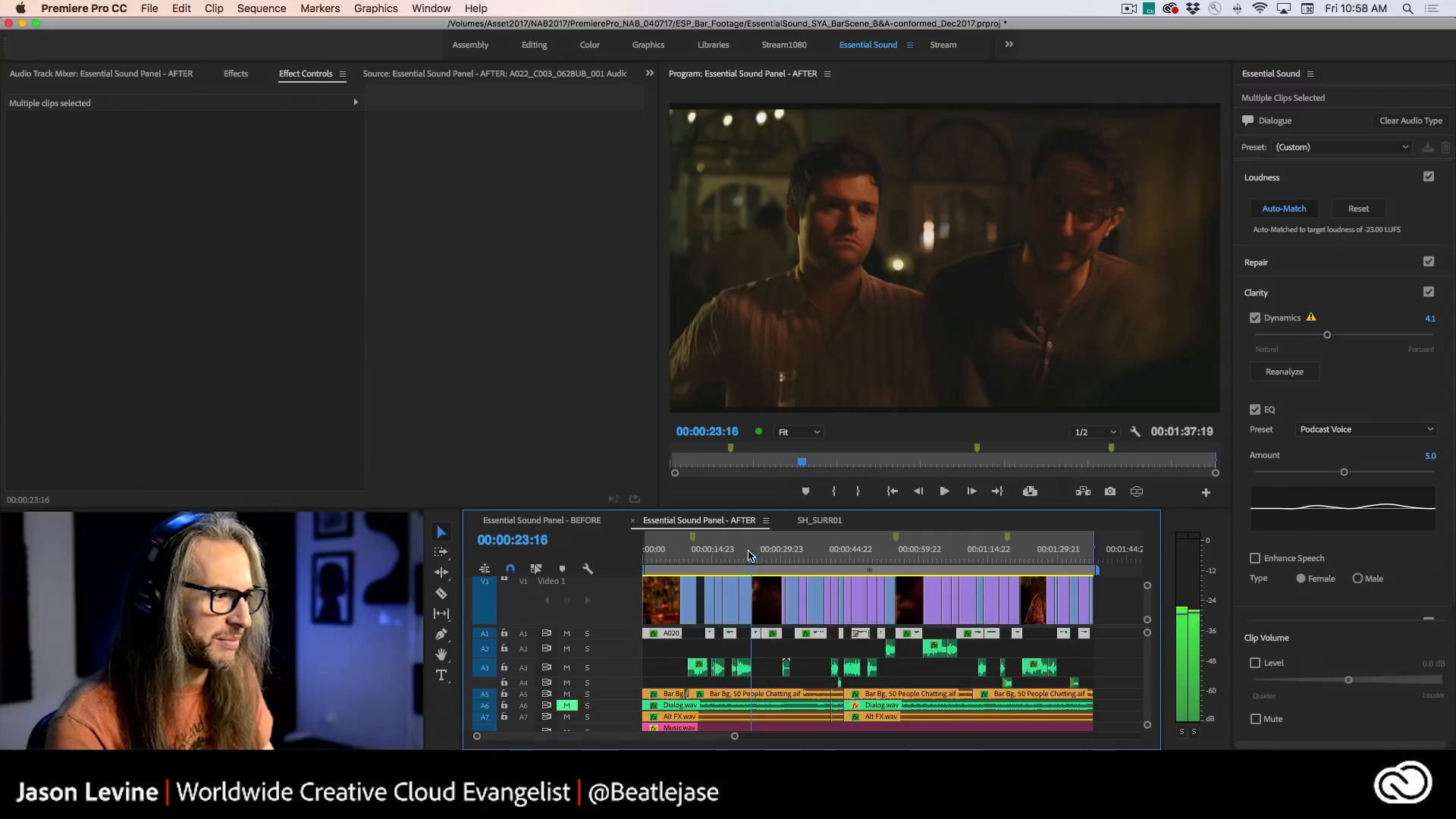
pyautogui.click(587, 633)
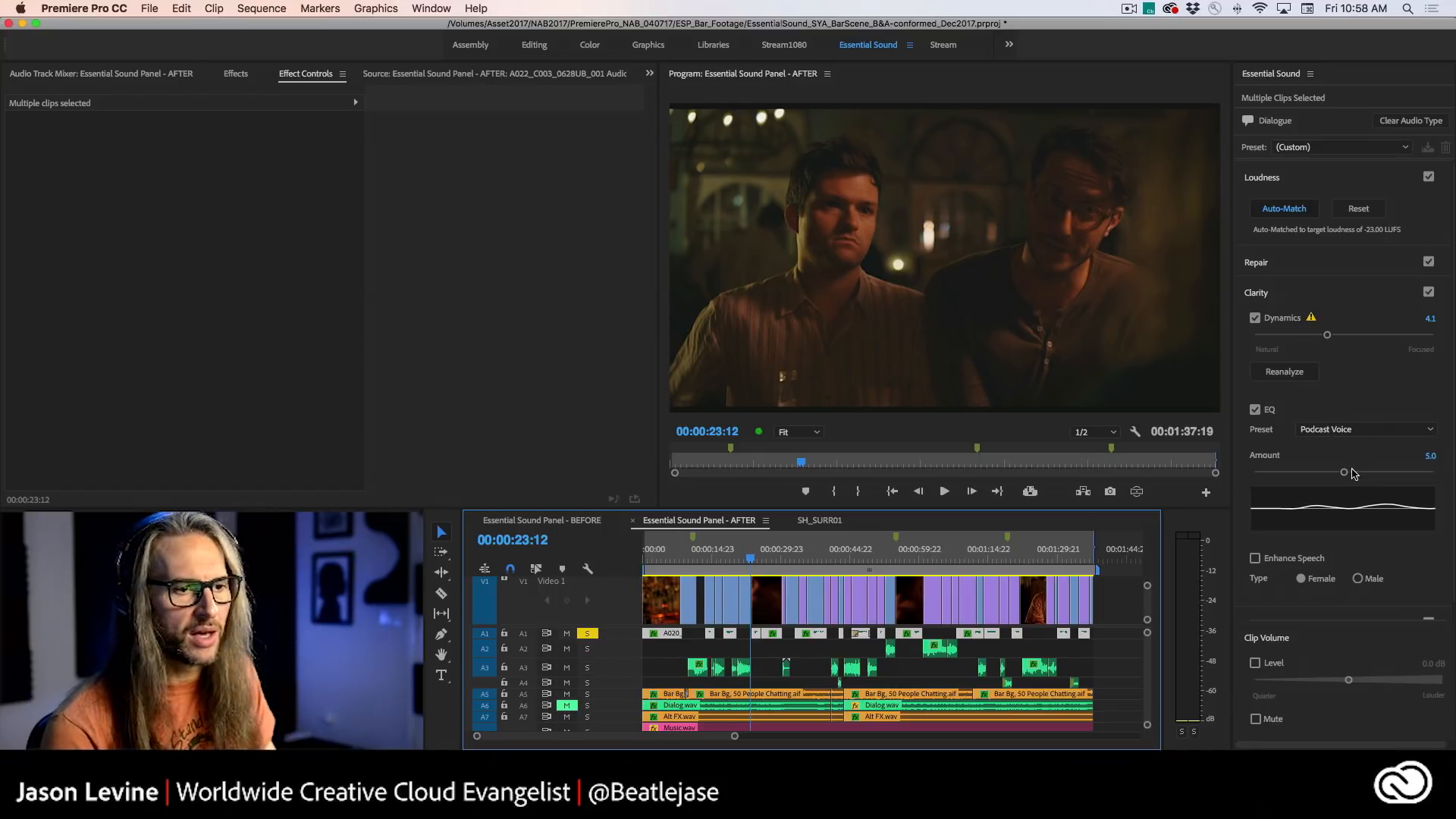
pyautogui.moveTo(1344, 476); pyautogui.dragTo(1253, 478)
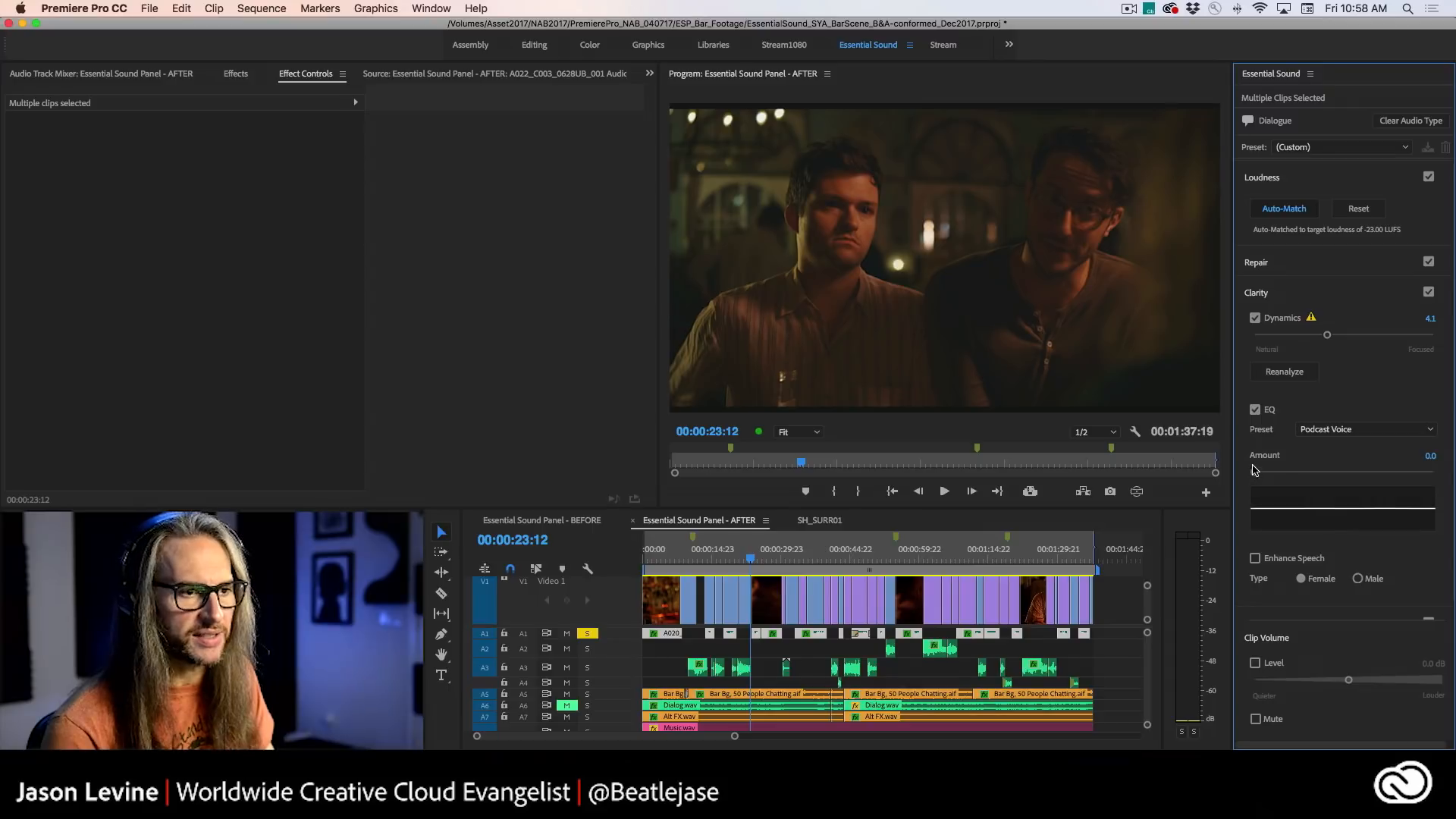
pyautogui.moveTo(1256, 474); pyautogui.dragTo(1406, 472)
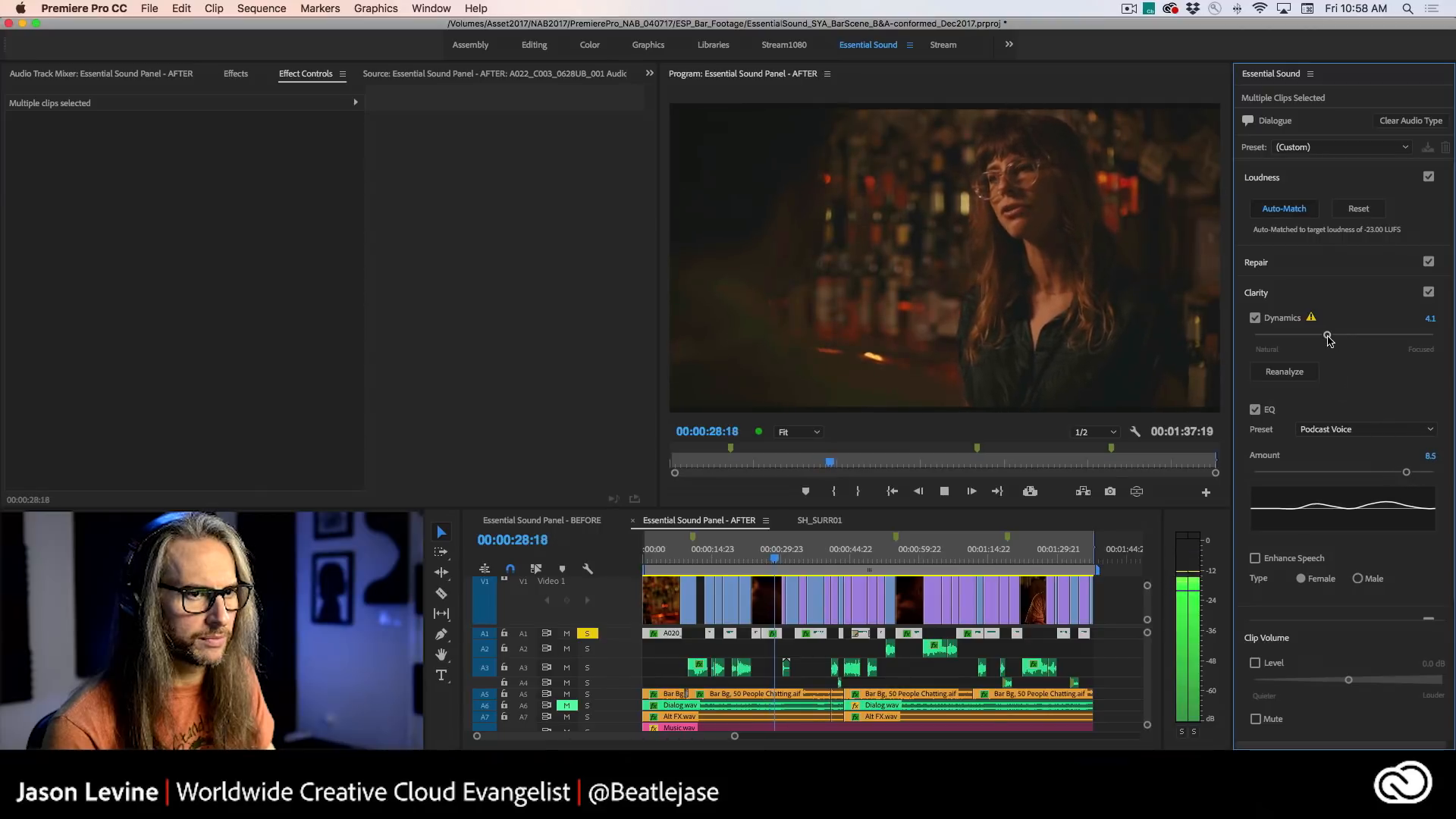
# - Reduce Dynamics to 0.9 during playback, stop, and bring the Podcast Voice EQ amount down to 5.4
pyautogui.moveTo(1327, 334); pyautogui.dragTo(1270, 335)
pyautogui.press('space')
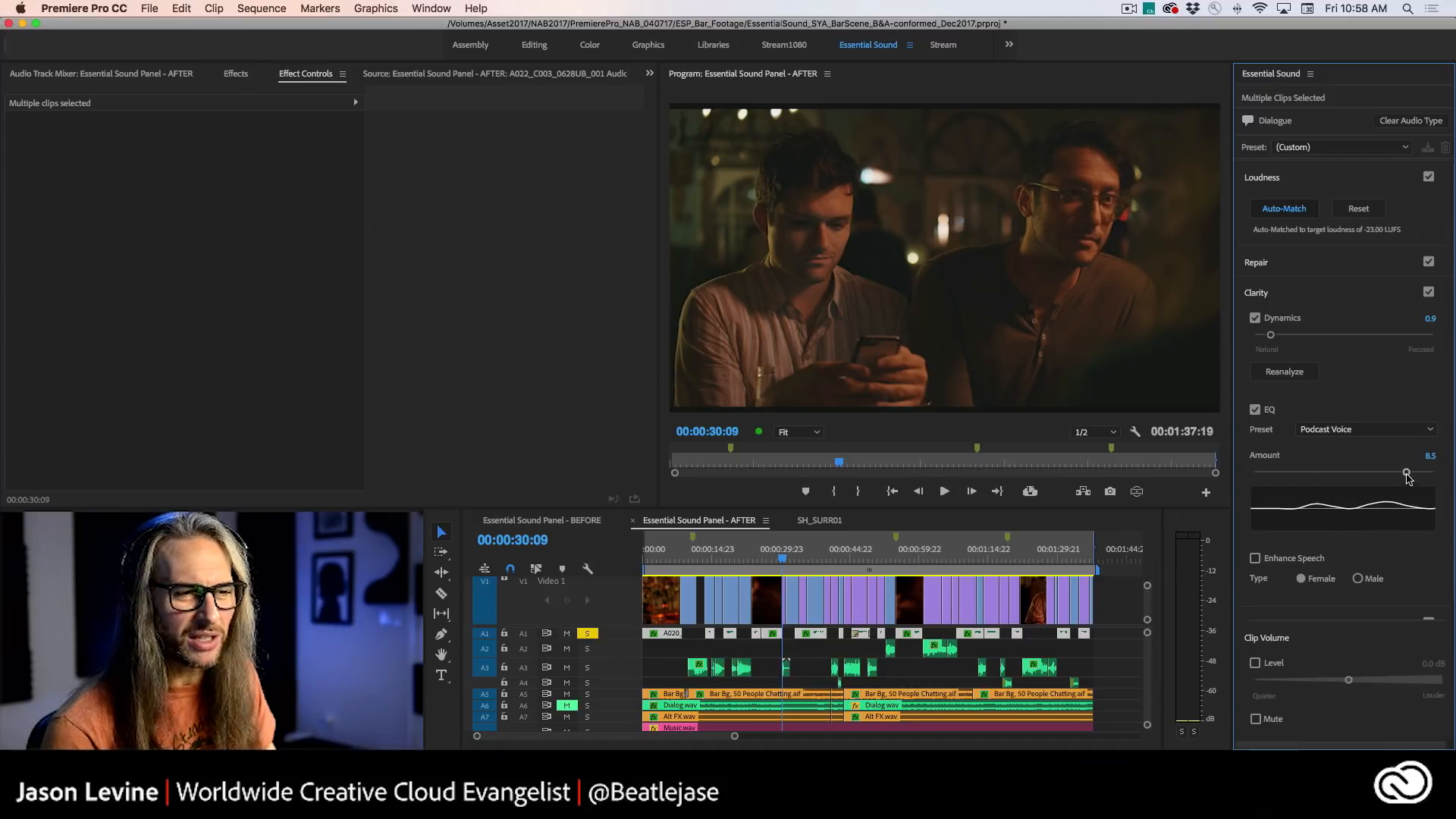
pyautogui.moveTo(1402, 475); pyautogui.dragTo(1350, 472)
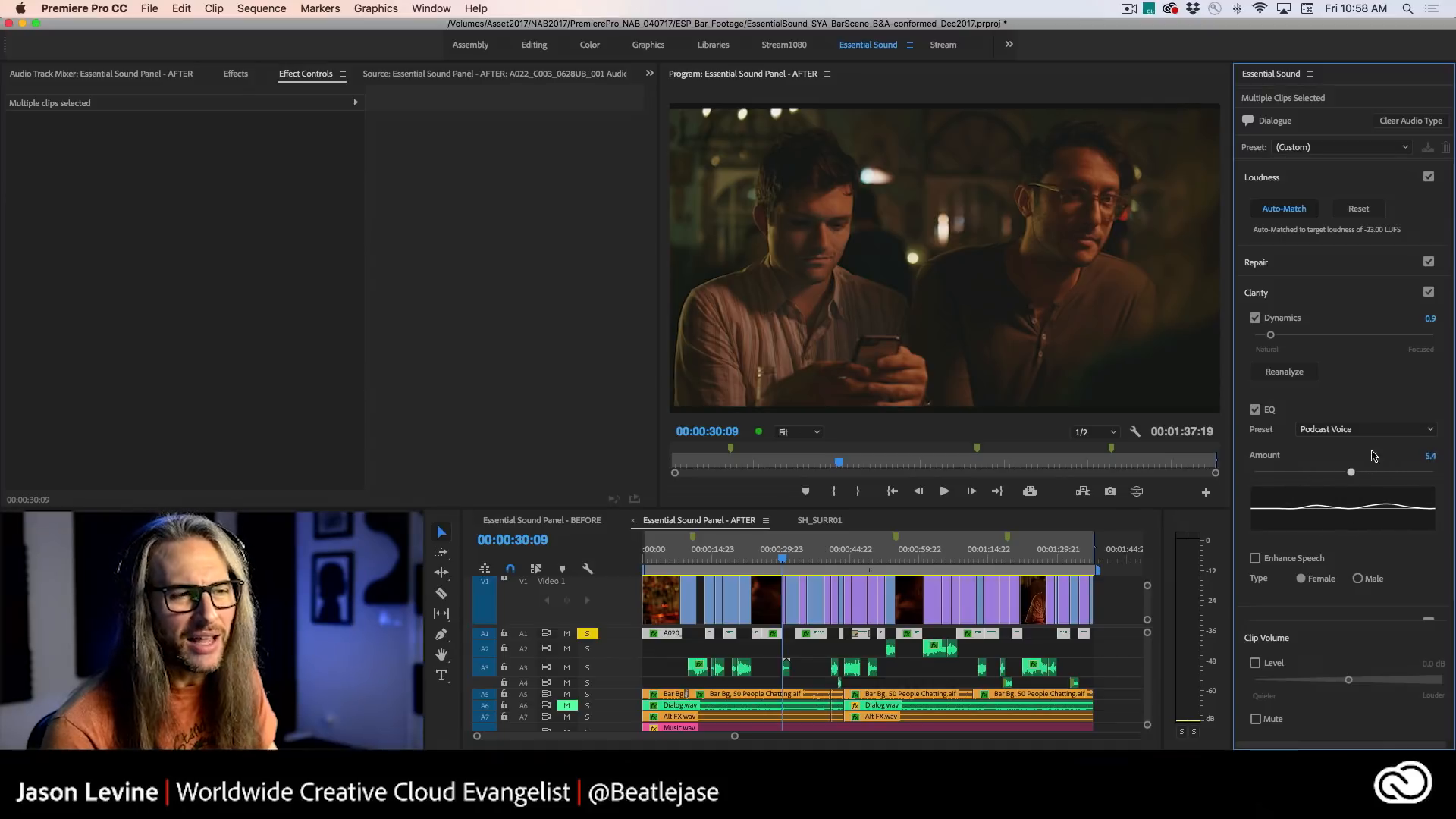
# - Switch the EQ preset to Vocal Presence, lower its amount to 0.2 and raise it to 1.0 while replaying the bartender's line
pyautogui.click(1372, 437)
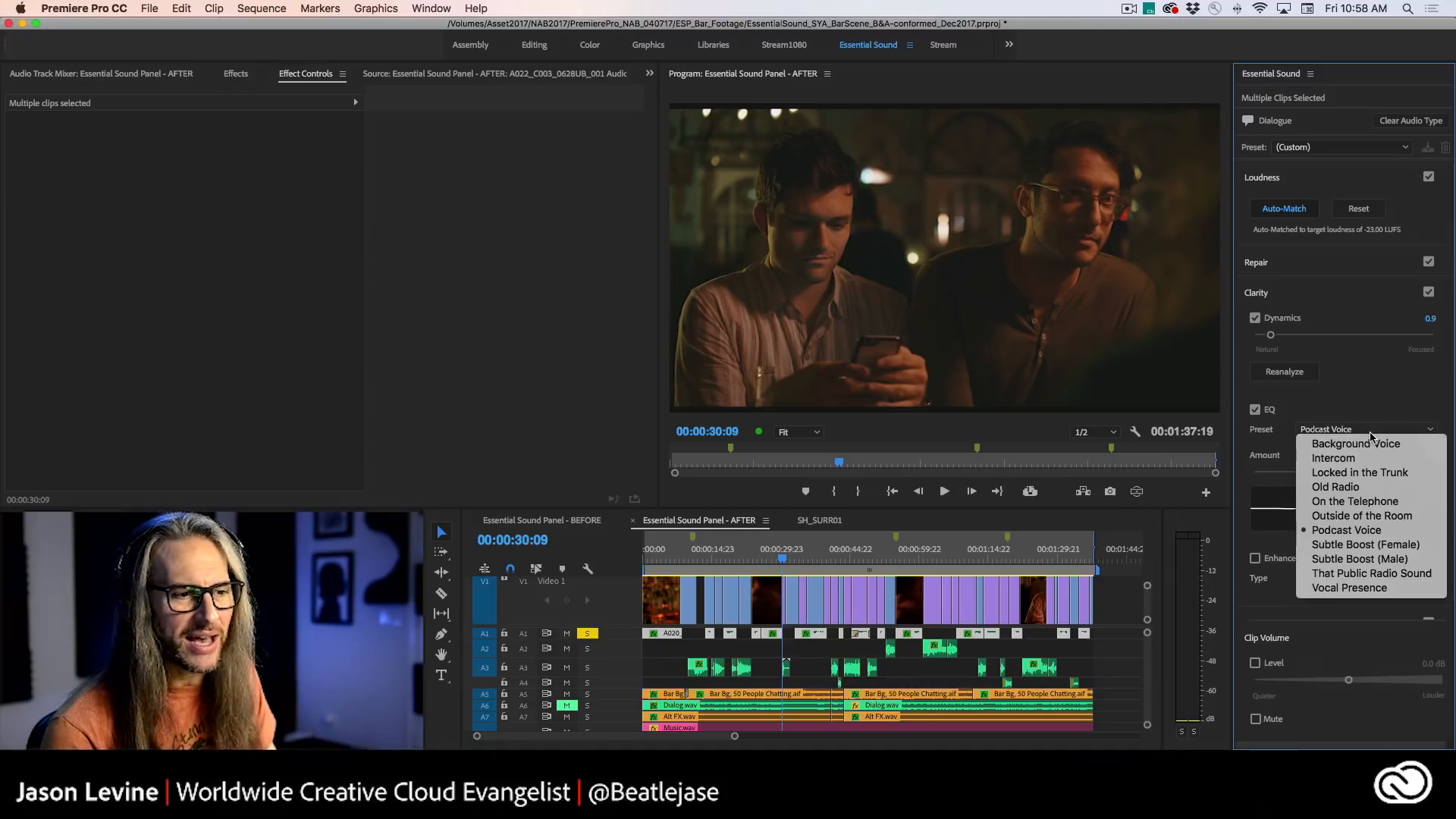
pyautogui.click(1361, 588)
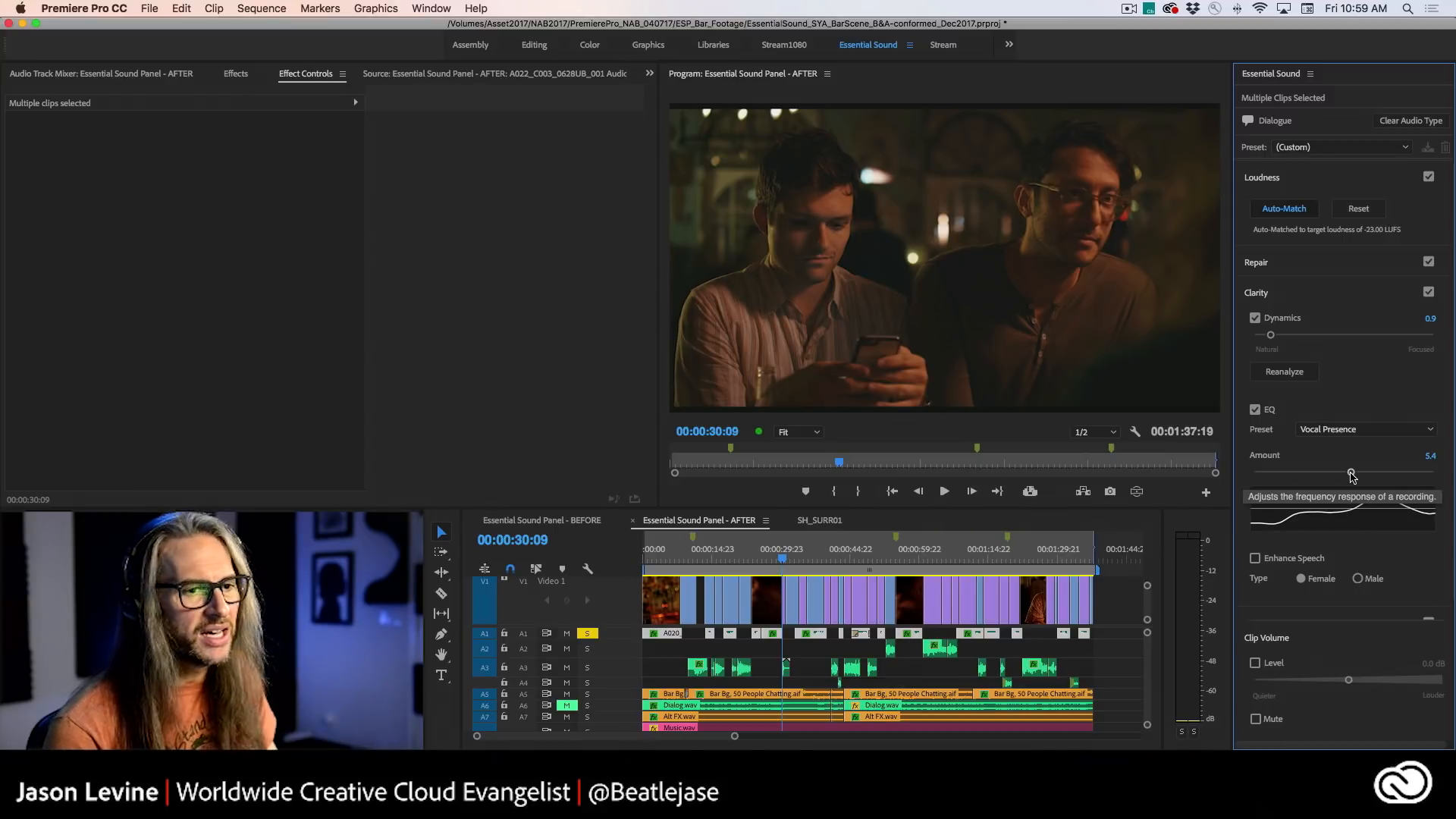
pyautogui.moveTo(1352, 476); pyautogui.dragTo(1260, 479)
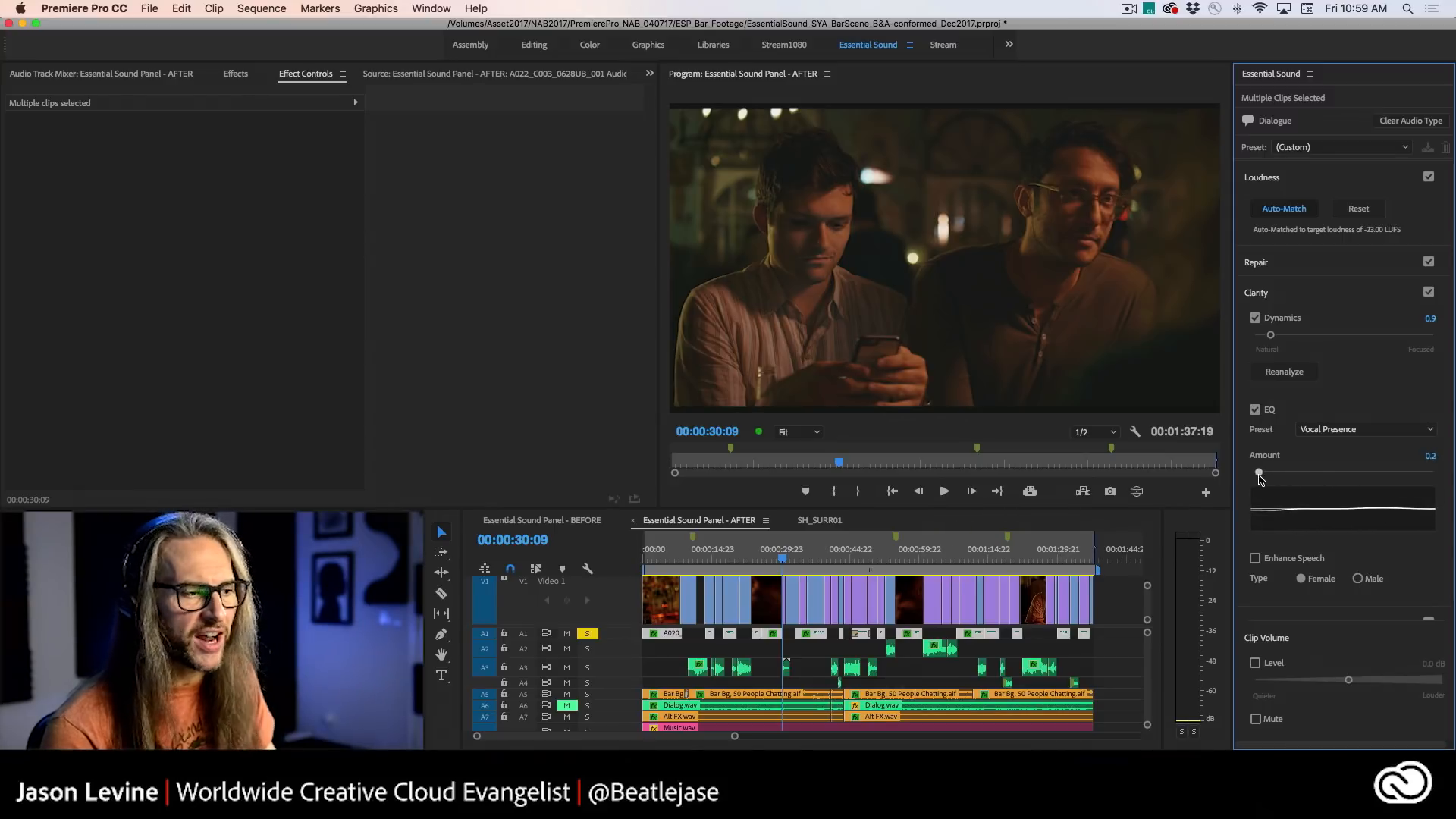
pyautogui.moveTo(787, 557); pyautogui.dragTo(754, 559)
pyautogui.press('space')
pyautogui.moveTo(1259, 472)
pyautogui.mouseDown()
pyautogui.moveTo(1367, 473)
pyautogui.moveTo(1272, 472)
pyautogui.mouseUp()
# - Change the EQ preset to Subtle Boost (Female) during playback and replay the bartender's line
pyautogui.click(1365, 429)
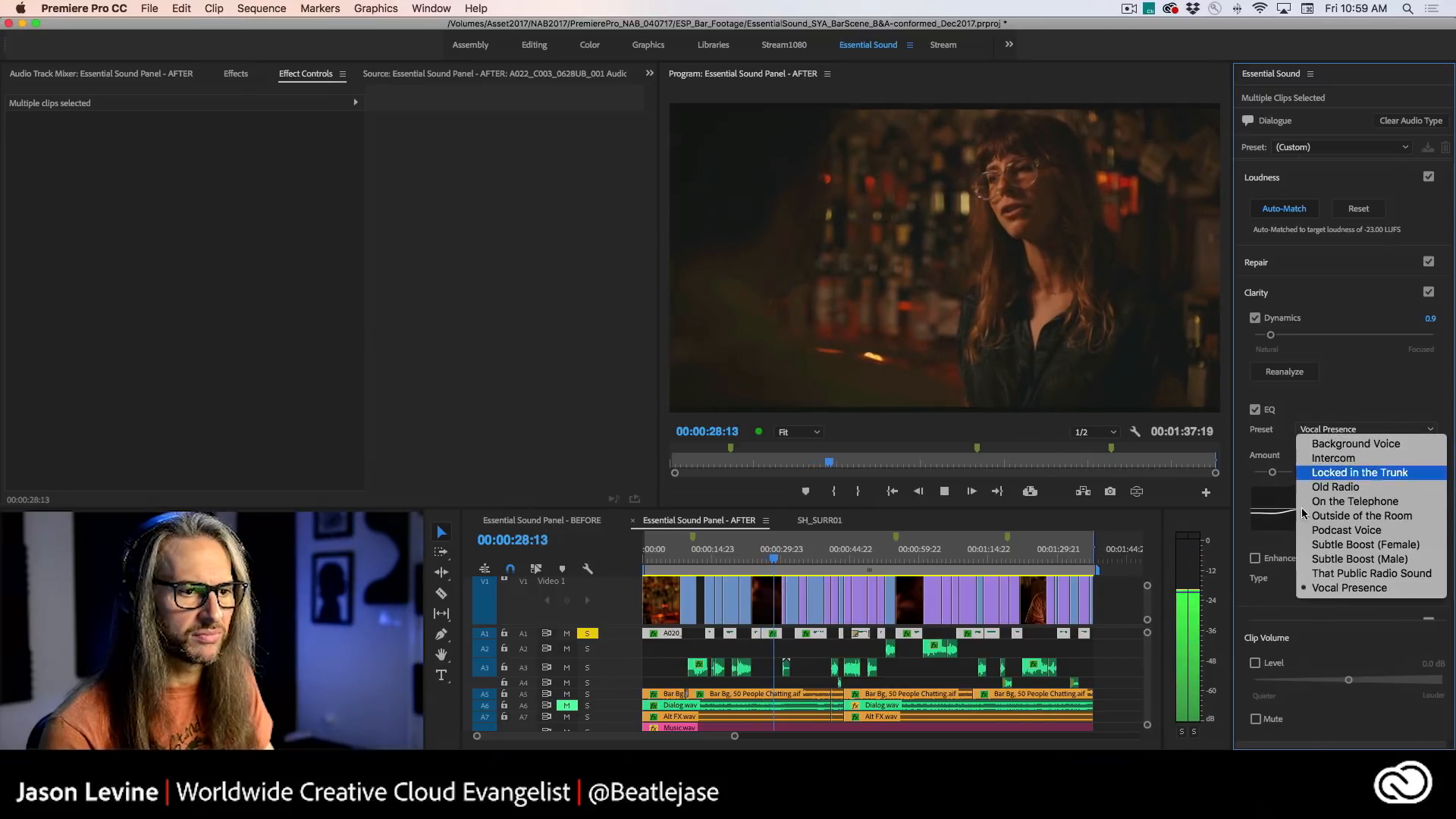
pyautogui.click(1364, 545)
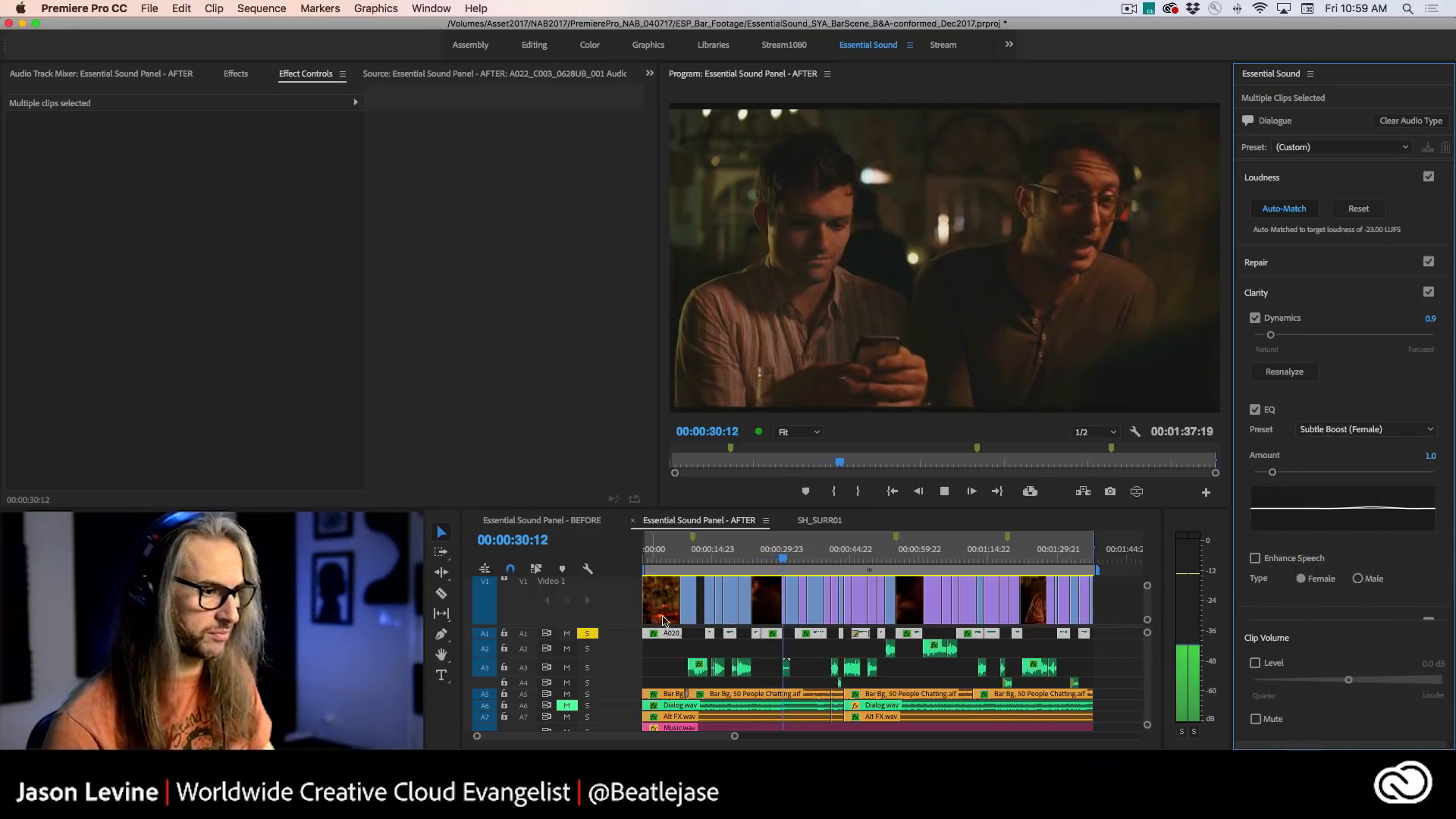
pyautogui.press('j')
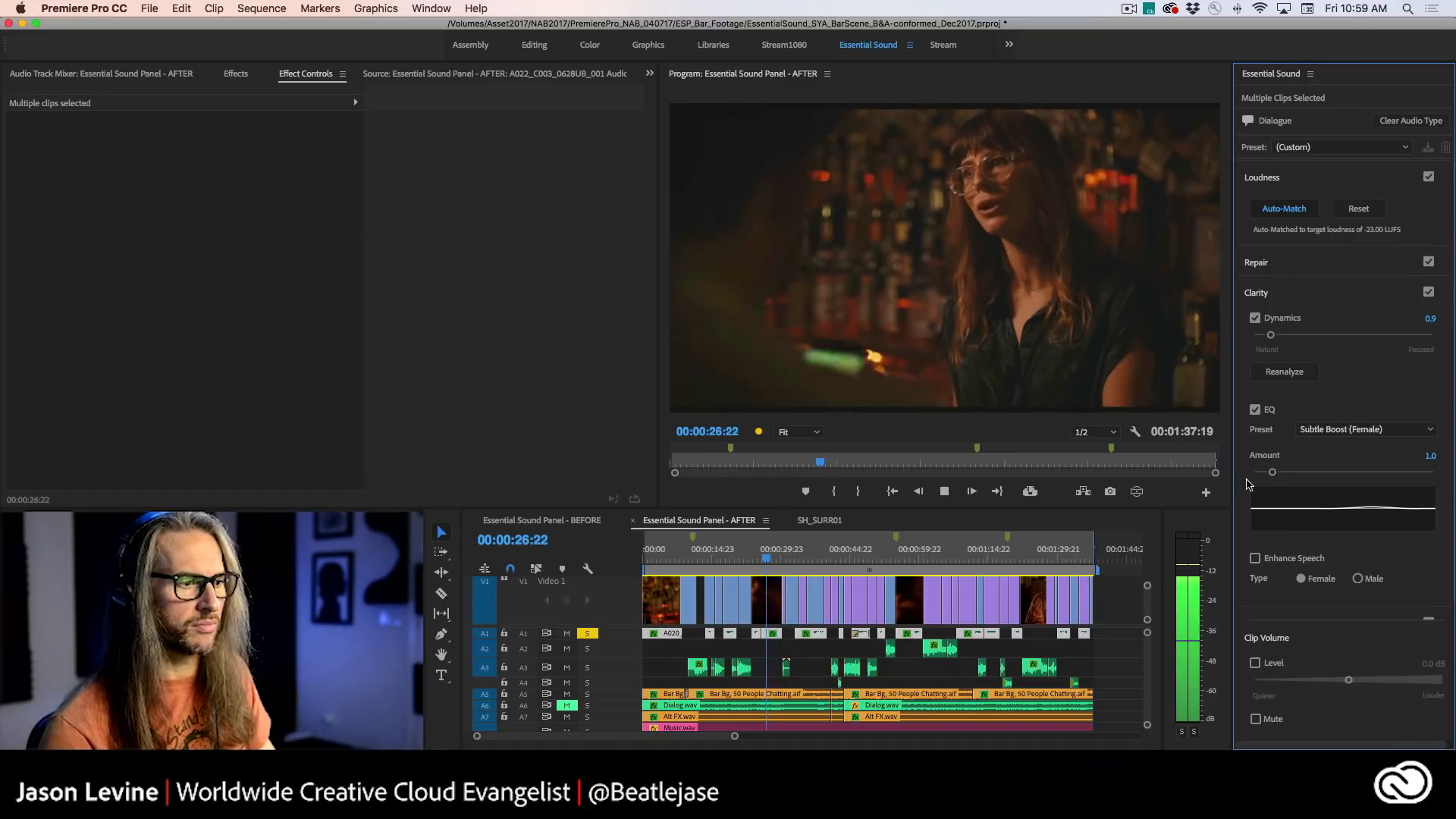
# - Raise the Subtle Boost (Female) EQ amount to 5.8 during playback, then stop and take track A1 out of solo
pyautogui.moveTo(1273, 475); pyautogui.dragTo(1357, 473)
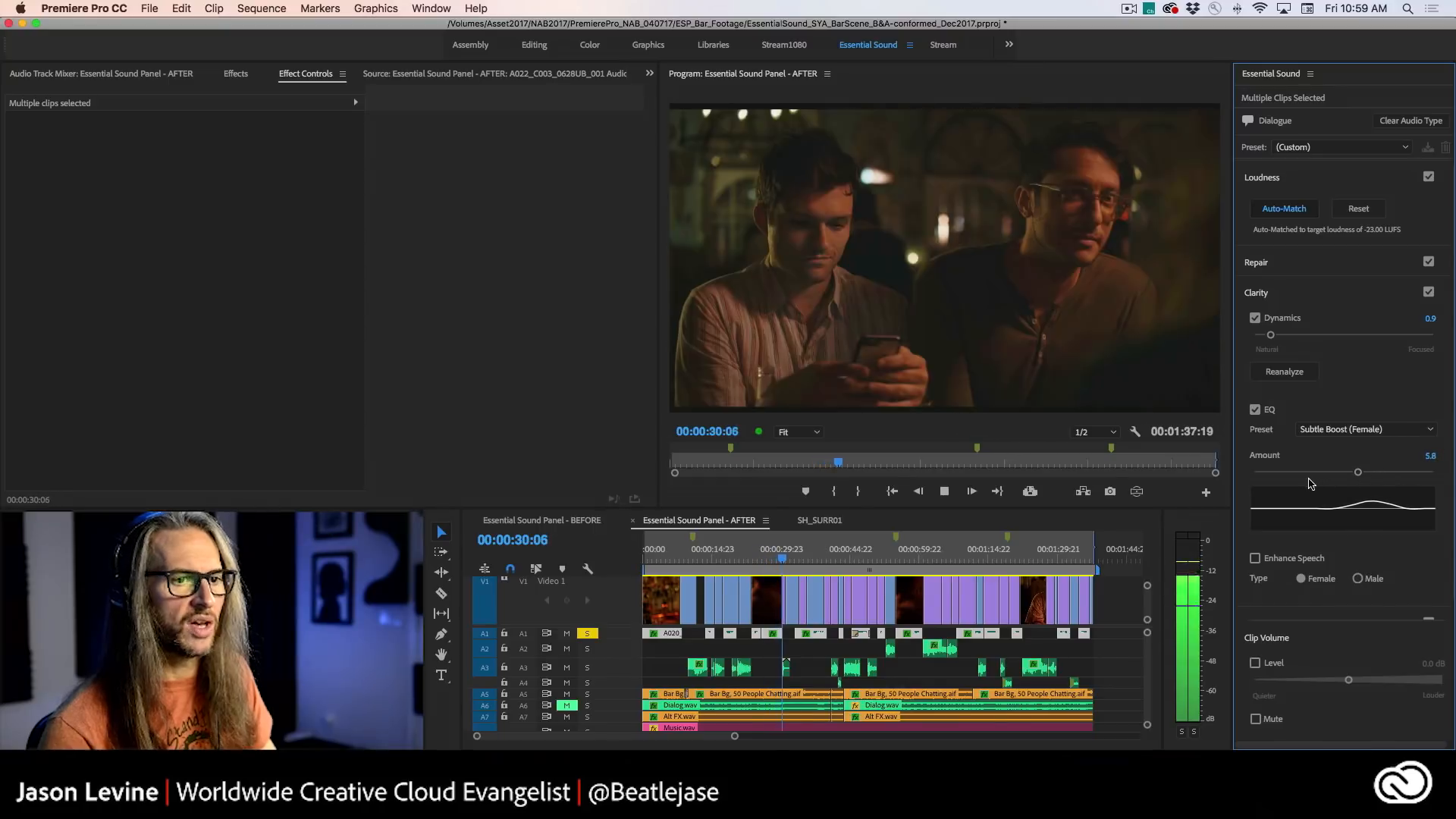
pyautogui.press('space')
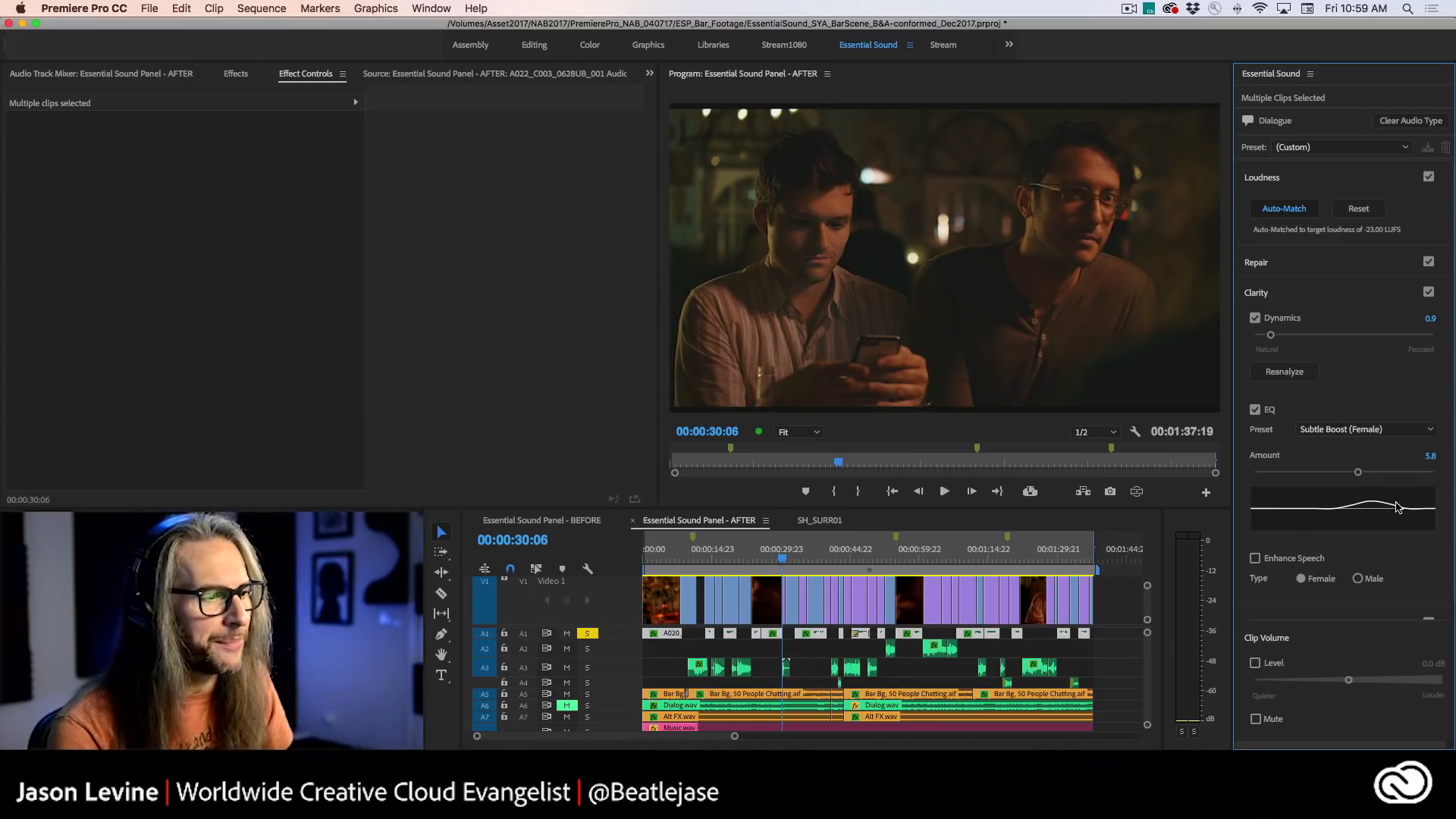
pyautogui.click(586, 634)
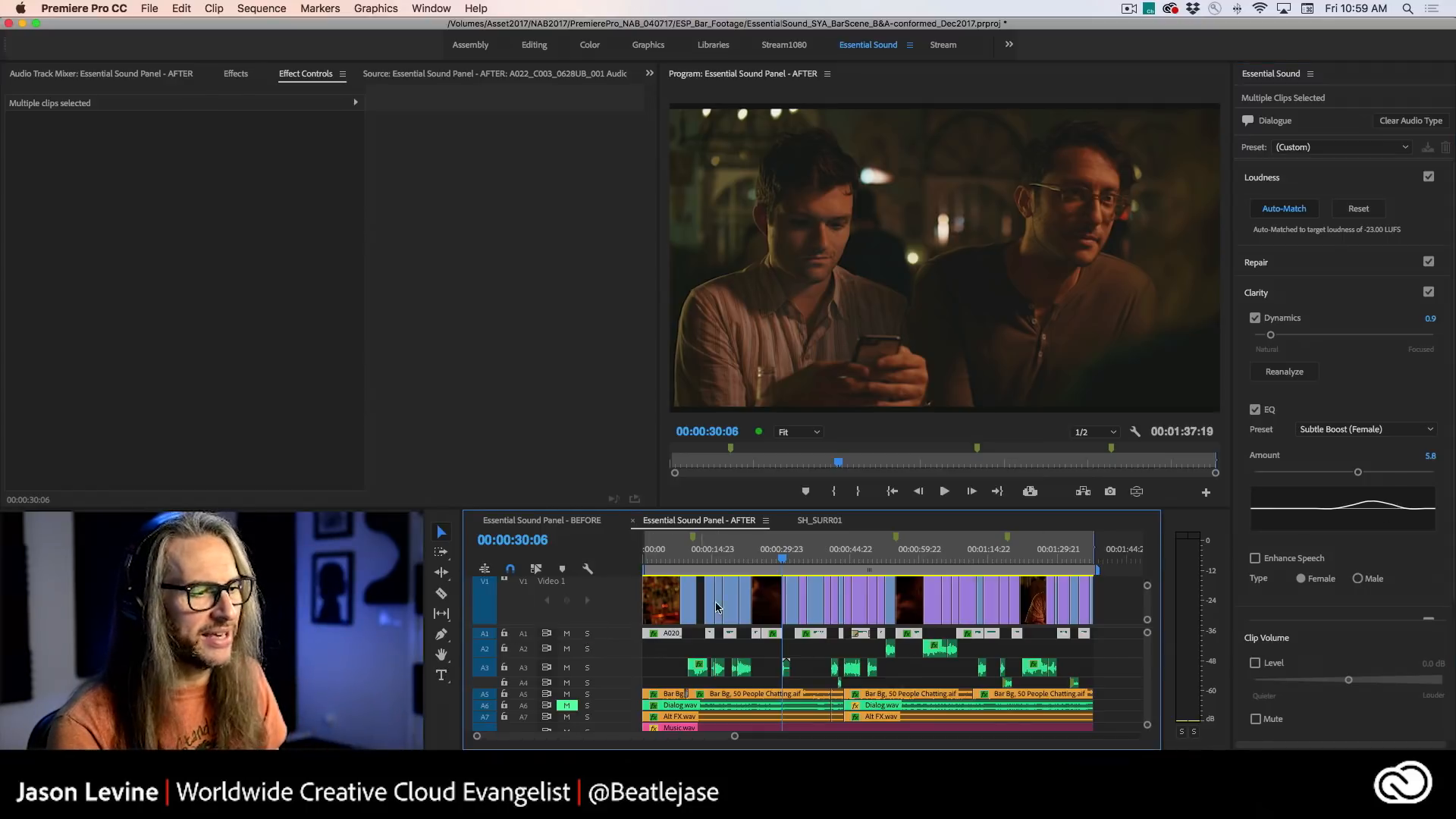
# - Save the project with the playhead at 00:00:23:16, then raise the EQ amount to 7.2 and replay the bartender's line
pyautogui.moveTo(782, 559); pyautogui.dragTo(752, 557)
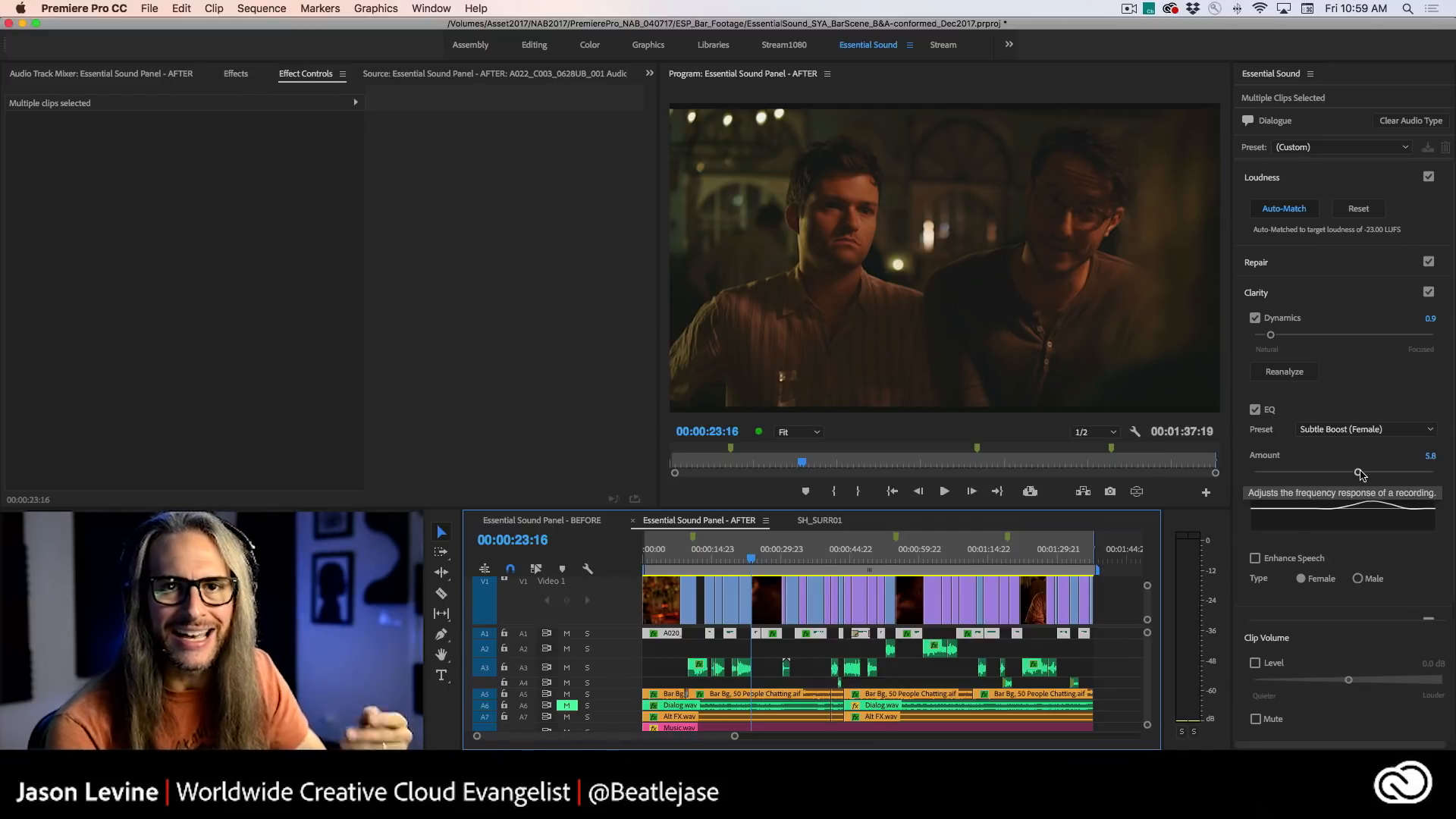
pyautogui.press('super+s')
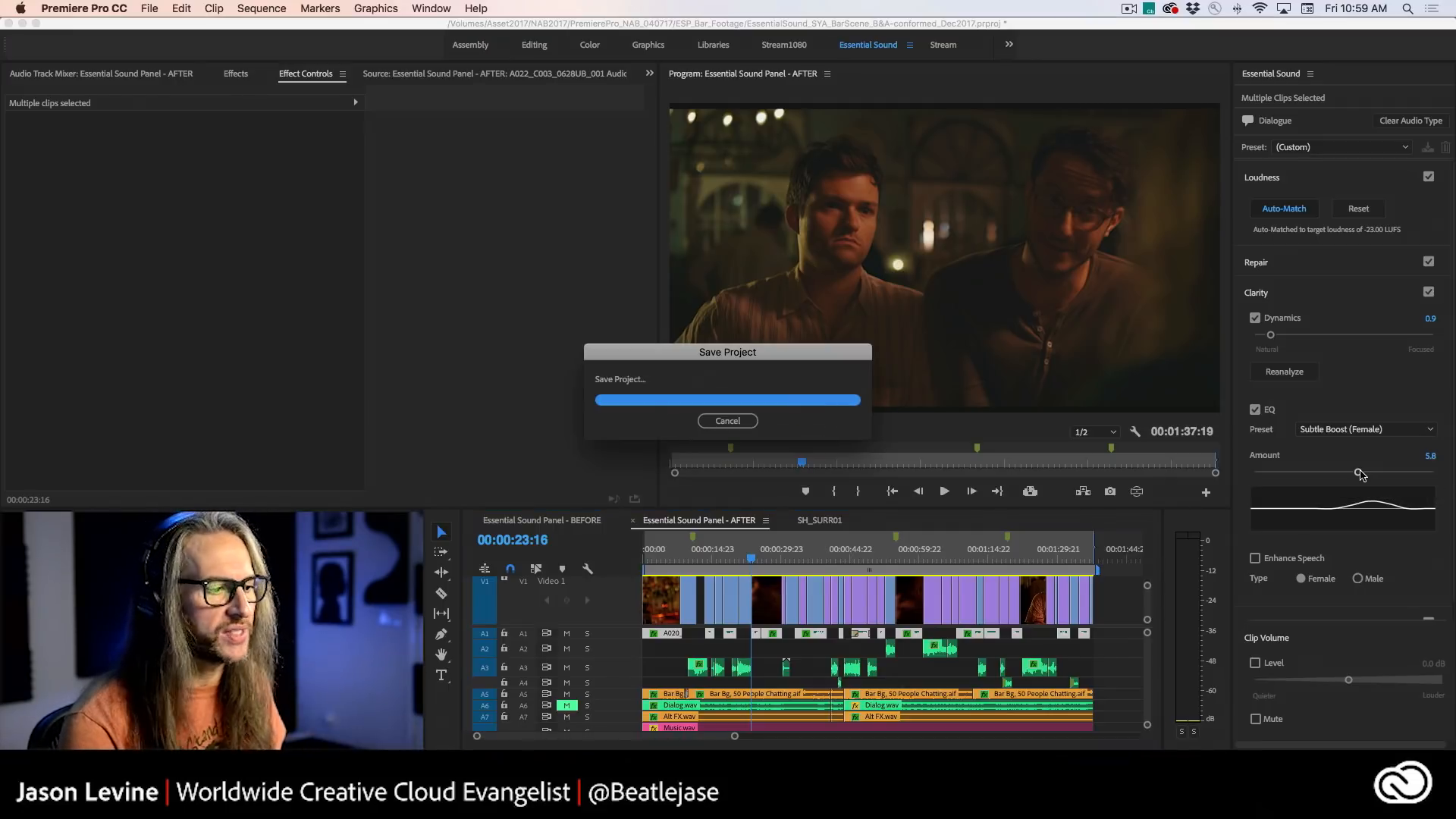
pyautogui.moveTo(1359, 476)
pyautogui.mouseDown()
pyautogui.moveTo(1261, 475)
pyautogui.moveTo(1406, 472)
pyautogui.moveTo(1247, 474)
pyautogui.moveTo(1383, 471)
pyautogui.mouseUp()
pyautogui.press('space')
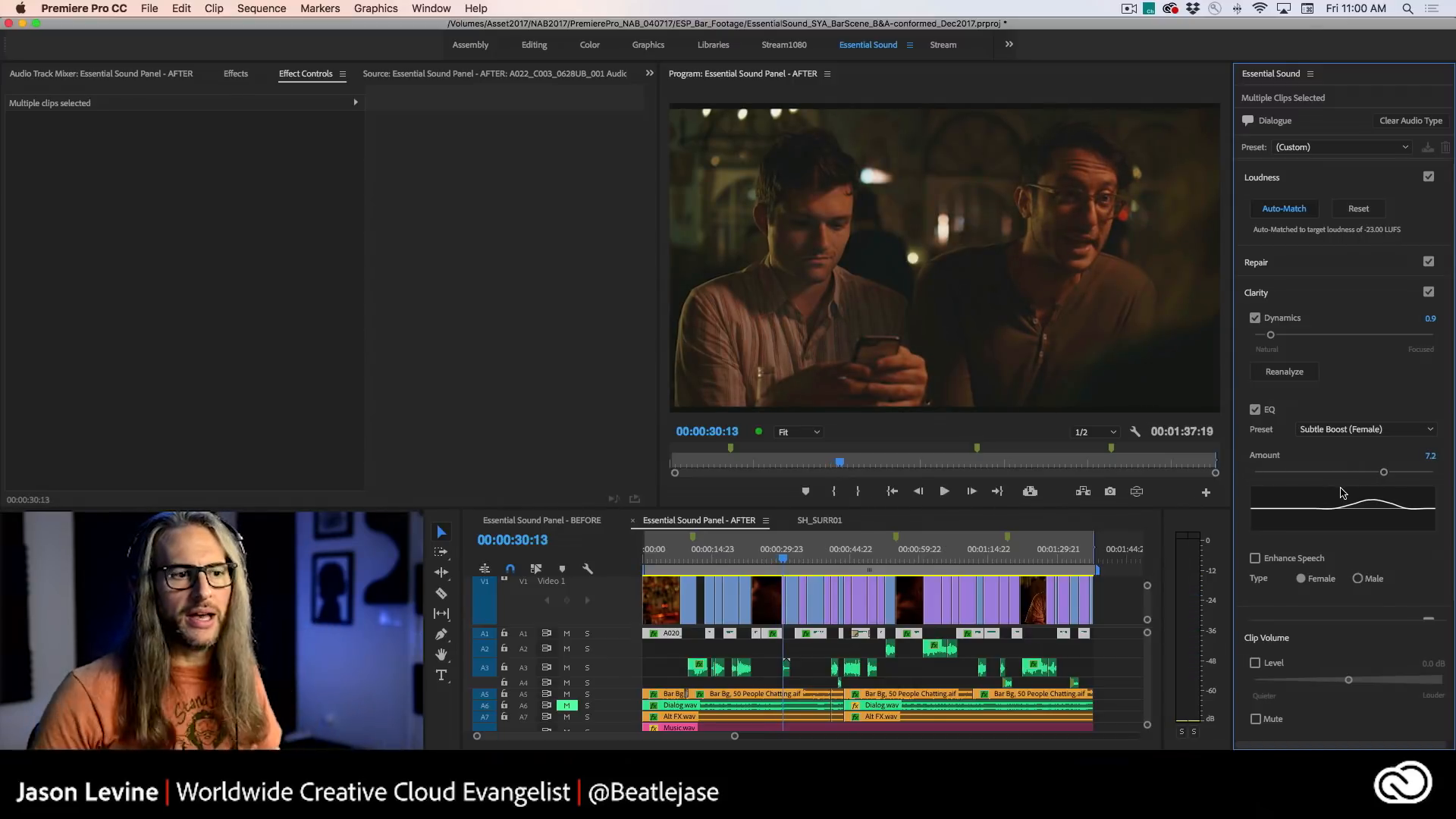
# - Switch the EQ preset to Subtle Boost (Male), then return it to Subtle Boost (Female)
pyautogui.click(1356, 429)
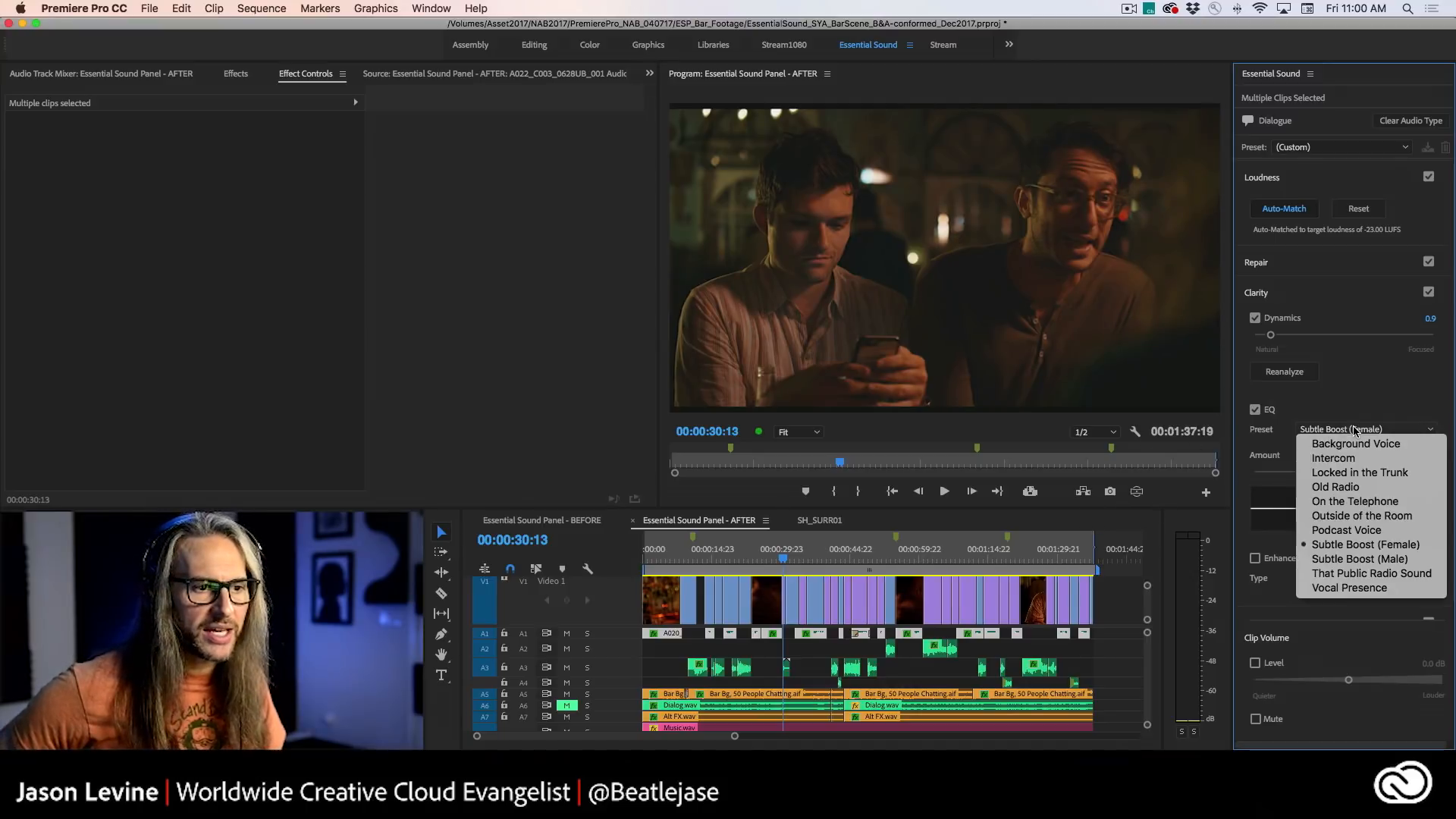
pyautogui.click(1334, 561)
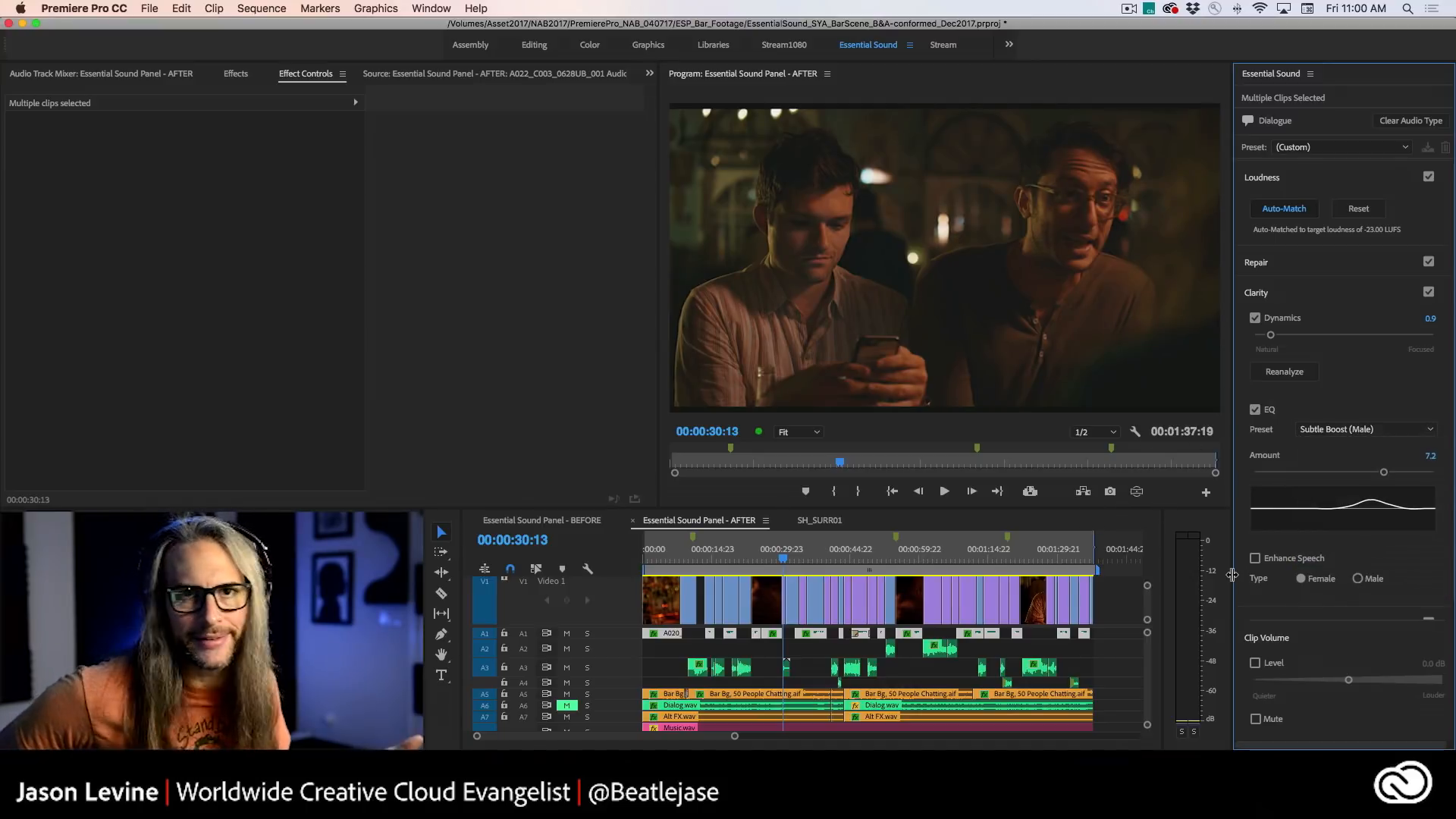
pyautogui.click(1358, 431)
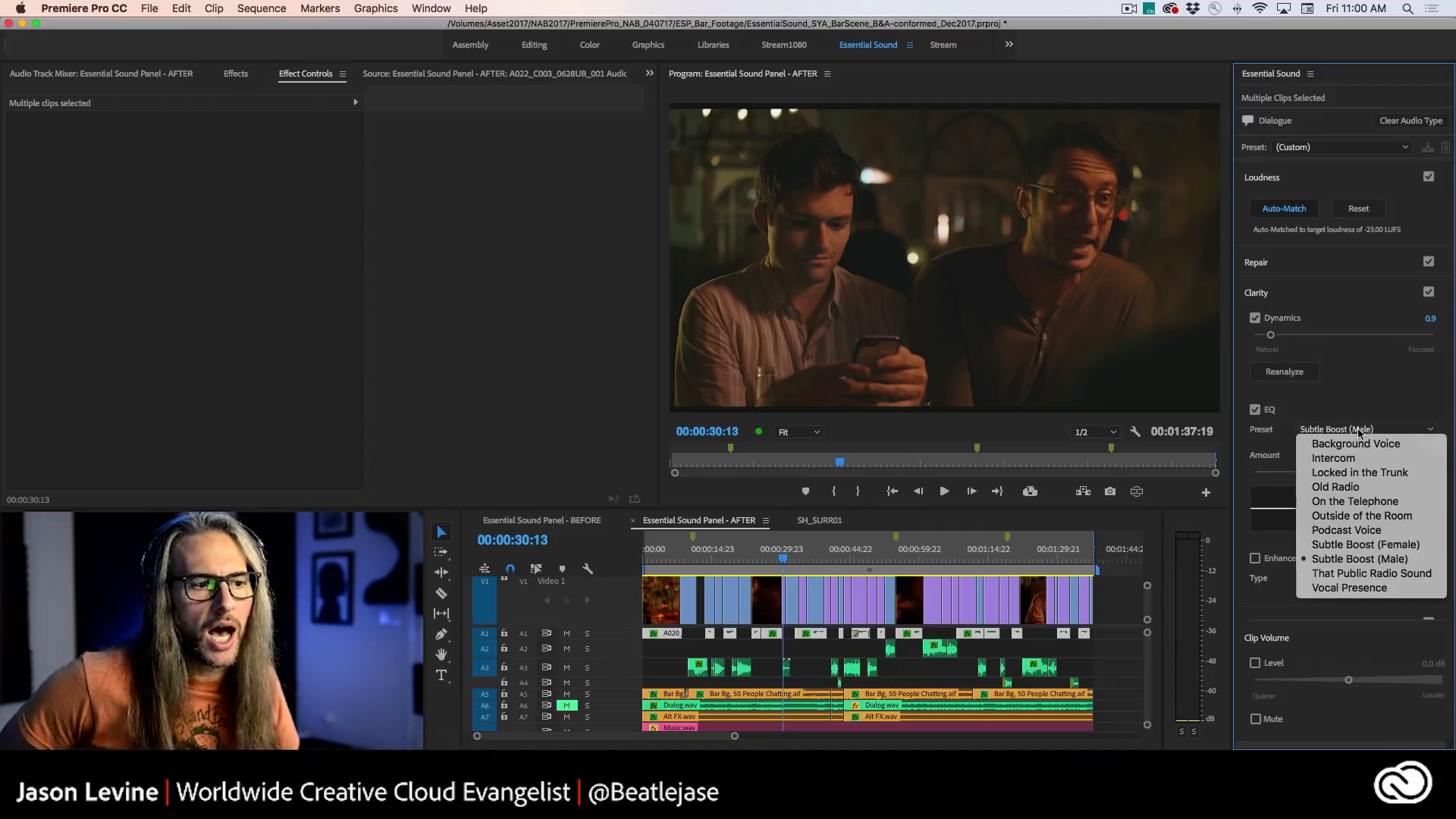
pyautogui.click(1380, 546)
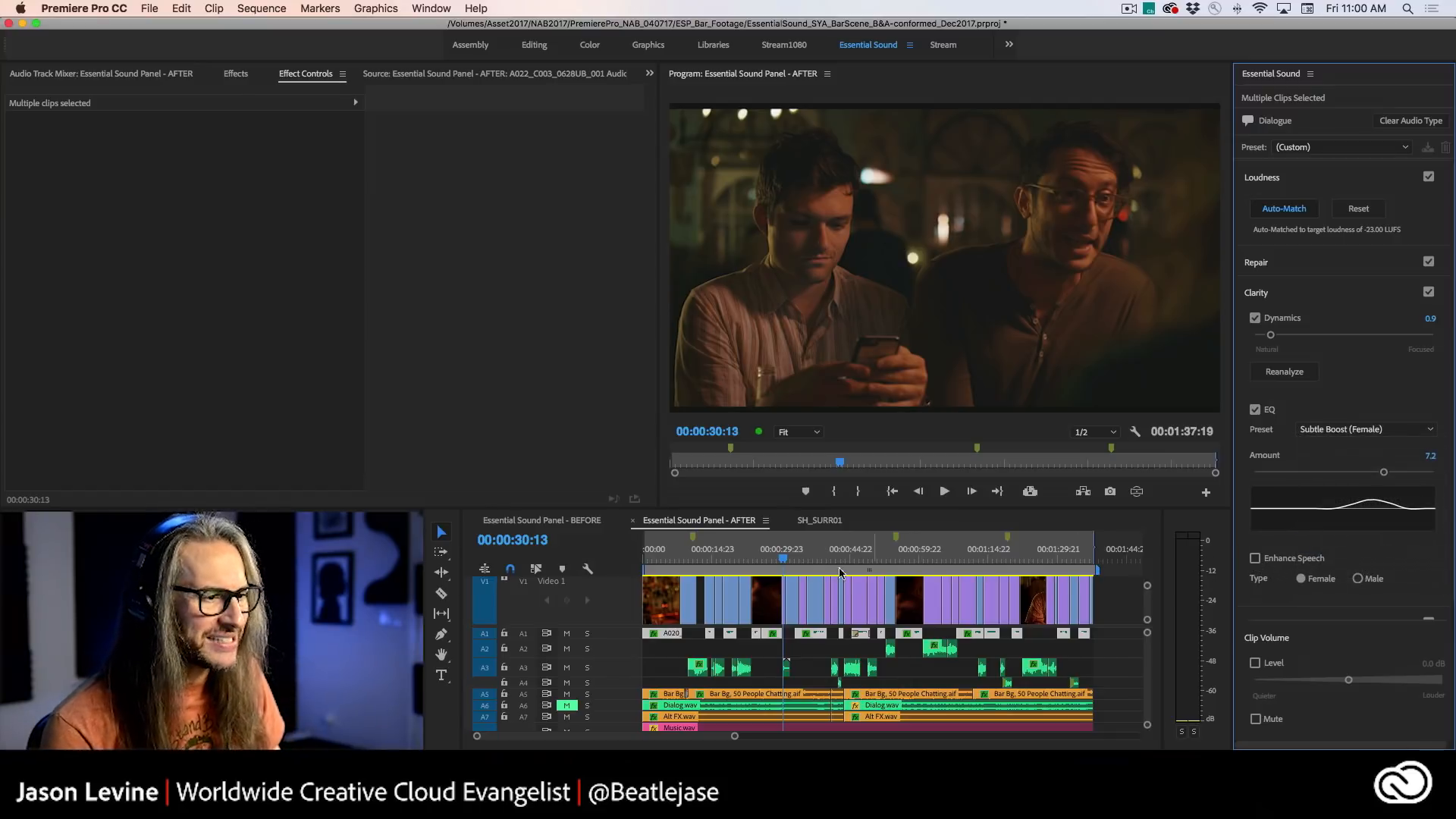
# - Replay the bartender's line from 00:00:23:12, toggling Enhance Speech on and off to compare the sound
pyautogui.moveTo(781, 562); pyautogui.dragTo(750, 561)
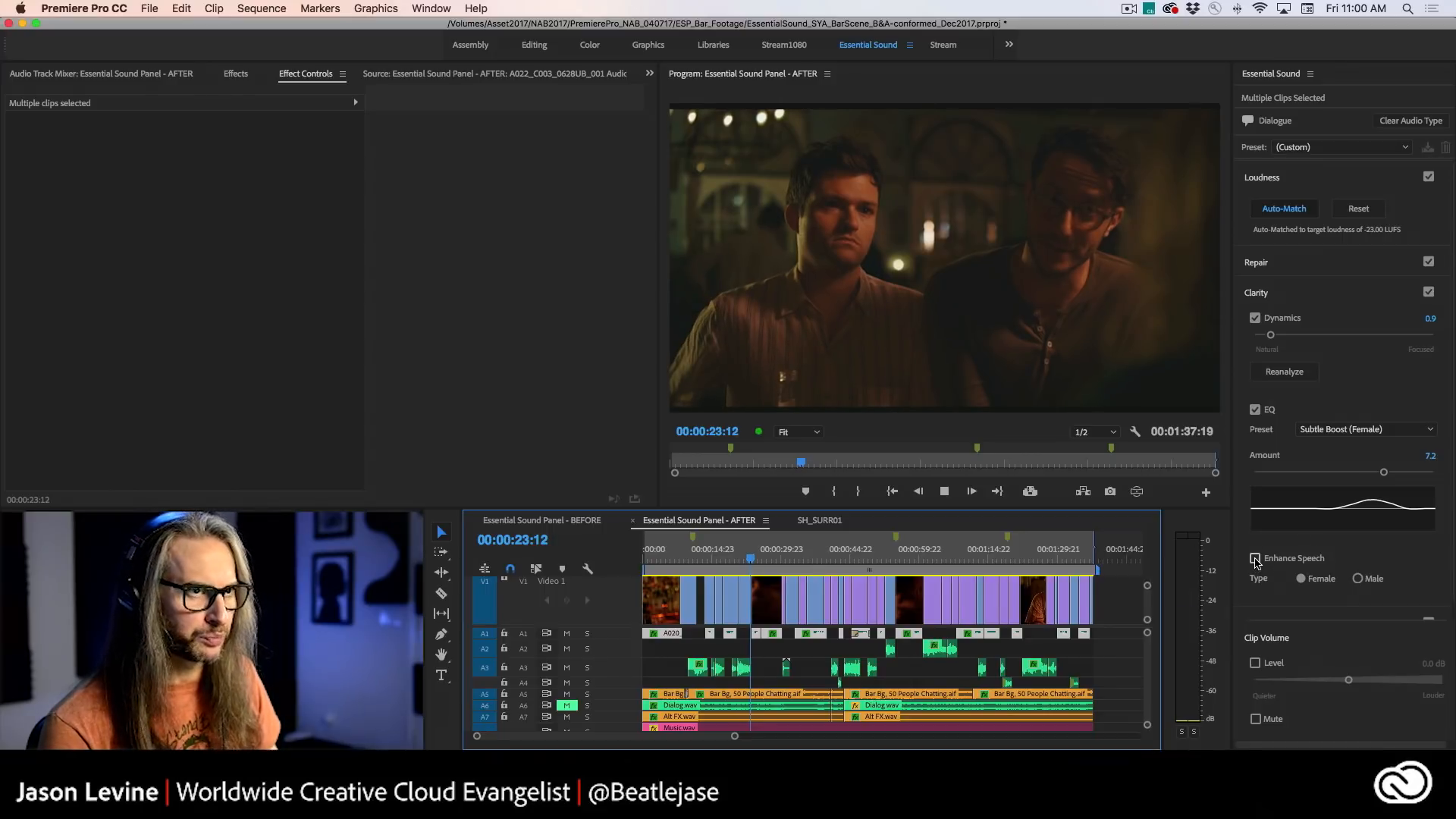
pyautogui.press('space')
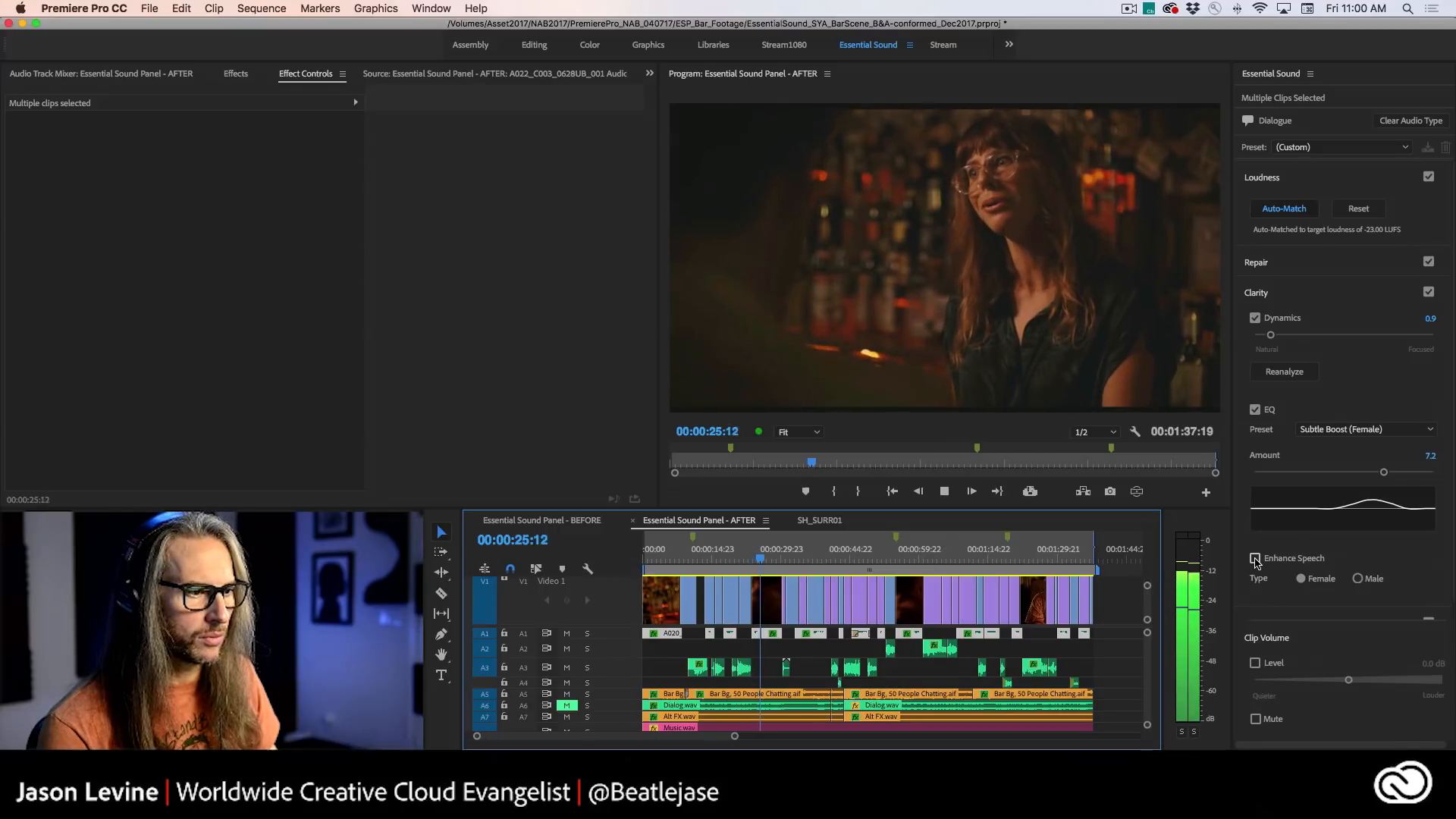
pyautogui.click(1255, 559)
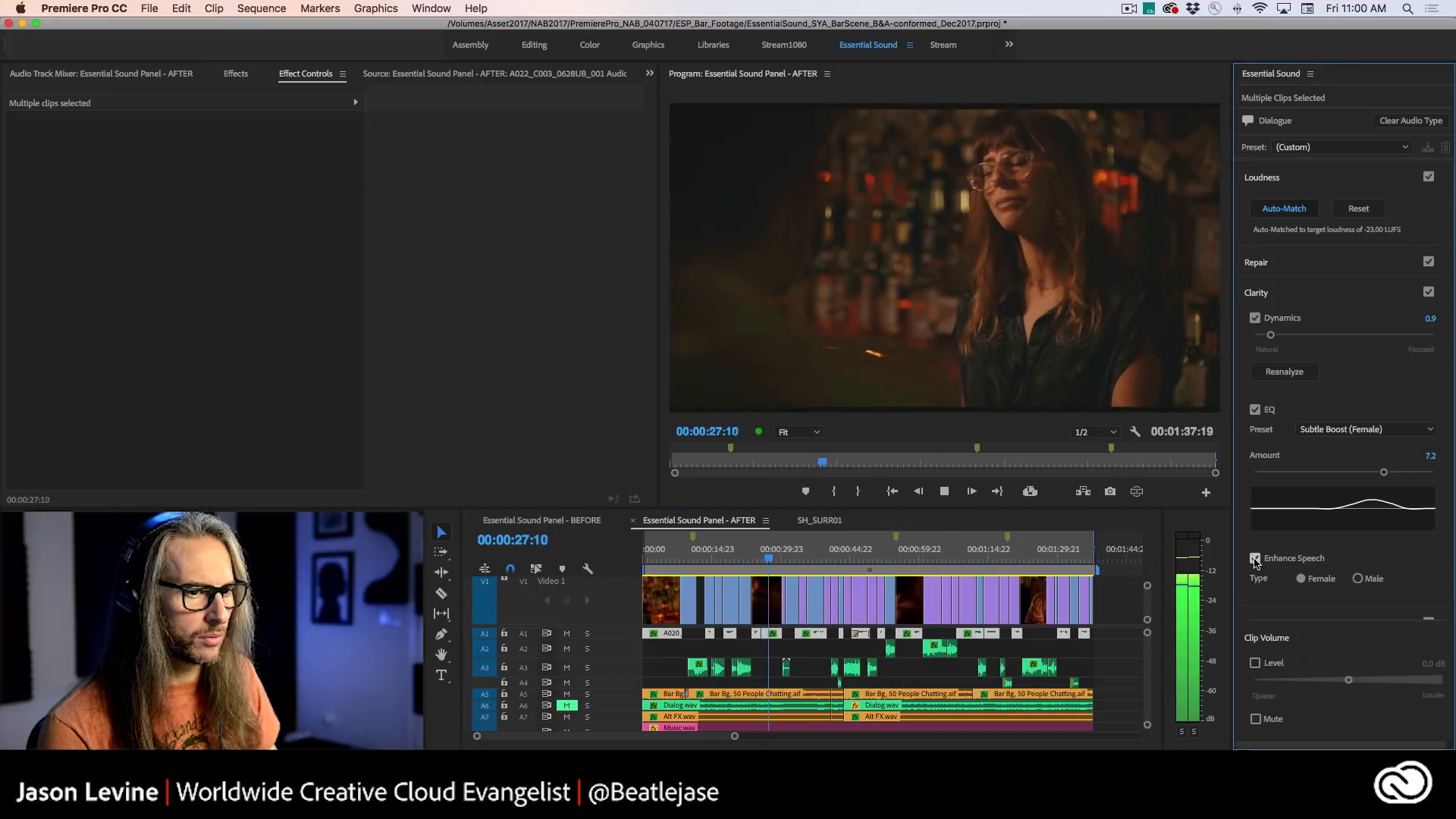
pyautogui.click(1255, 560)
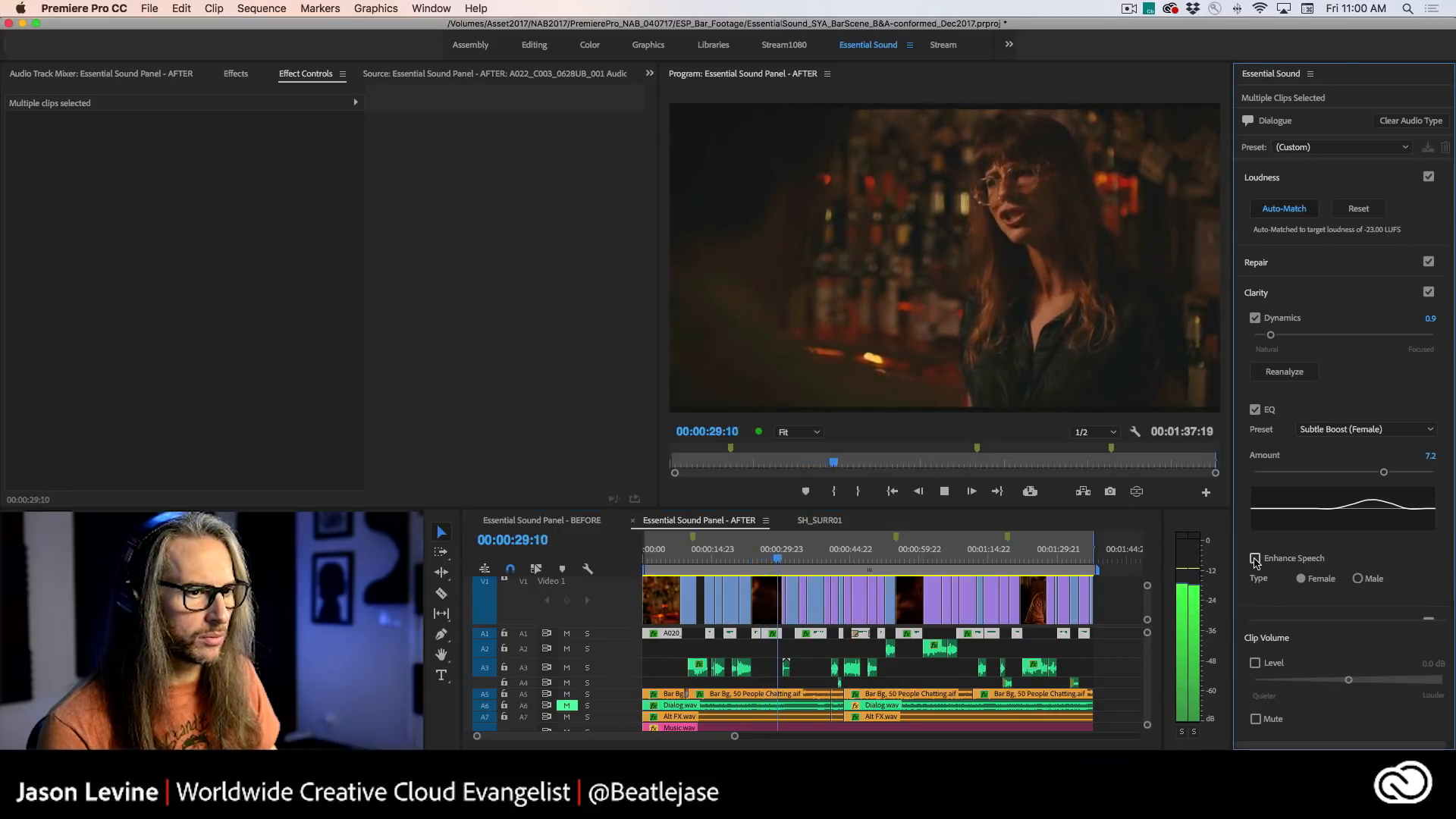
pyautogui.press('space')
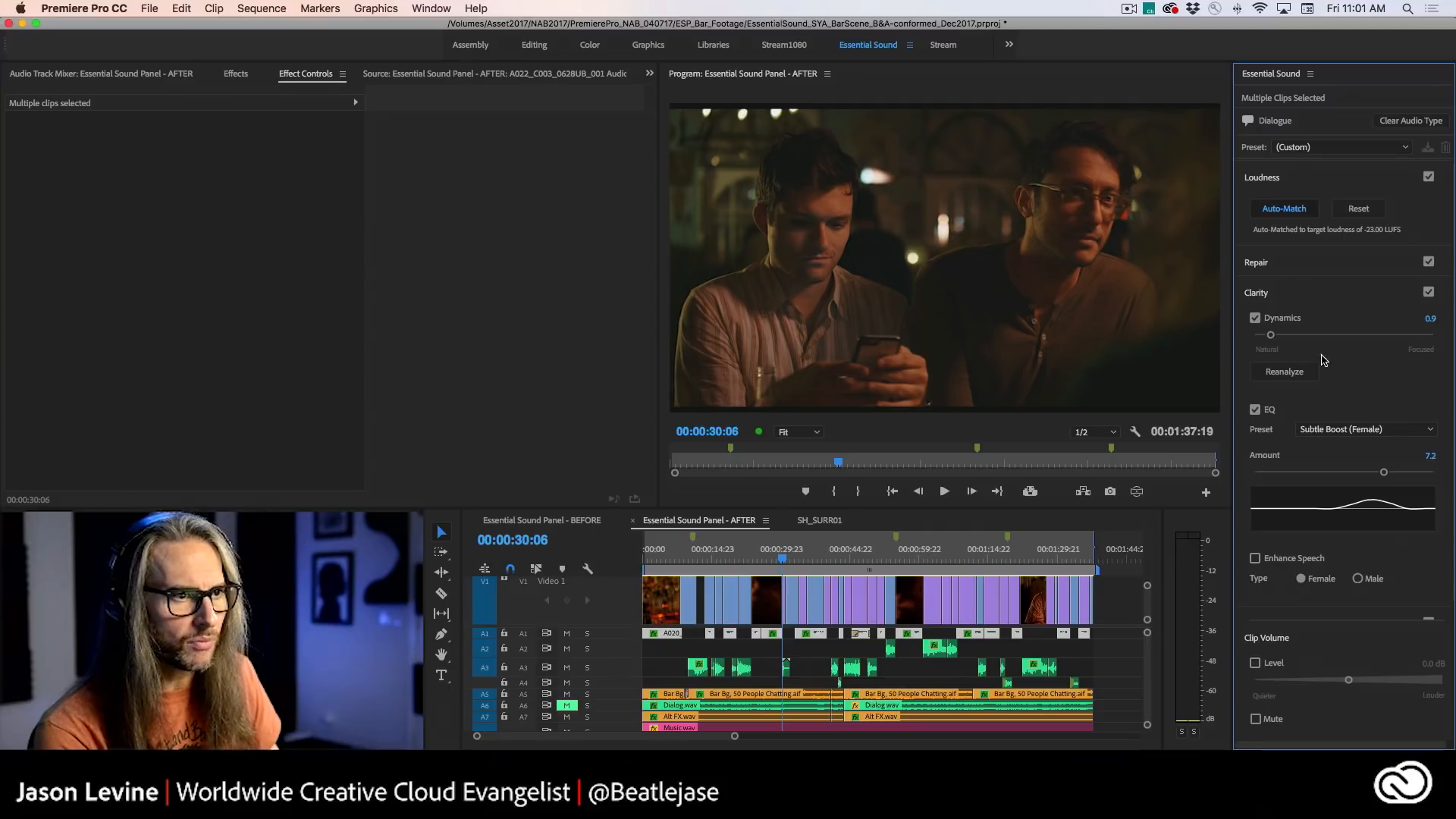
# - Collapse the Clarity settings and examine the Creative section's Reverb options before collapsing them too
pyautogui.click(1302, 294)
pyautogui.click(1310, 329)
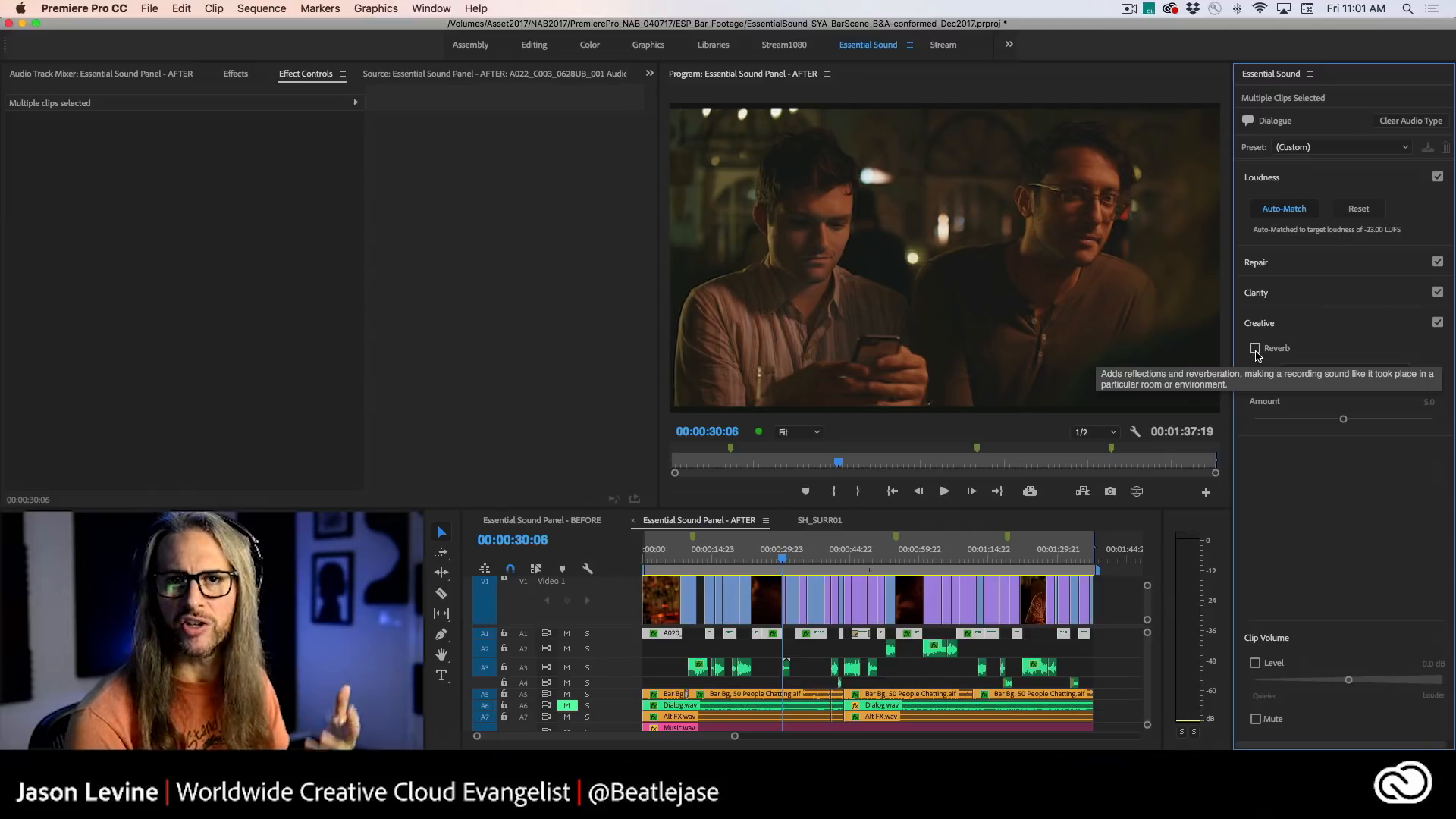
pyautogui.click(1314, 339)
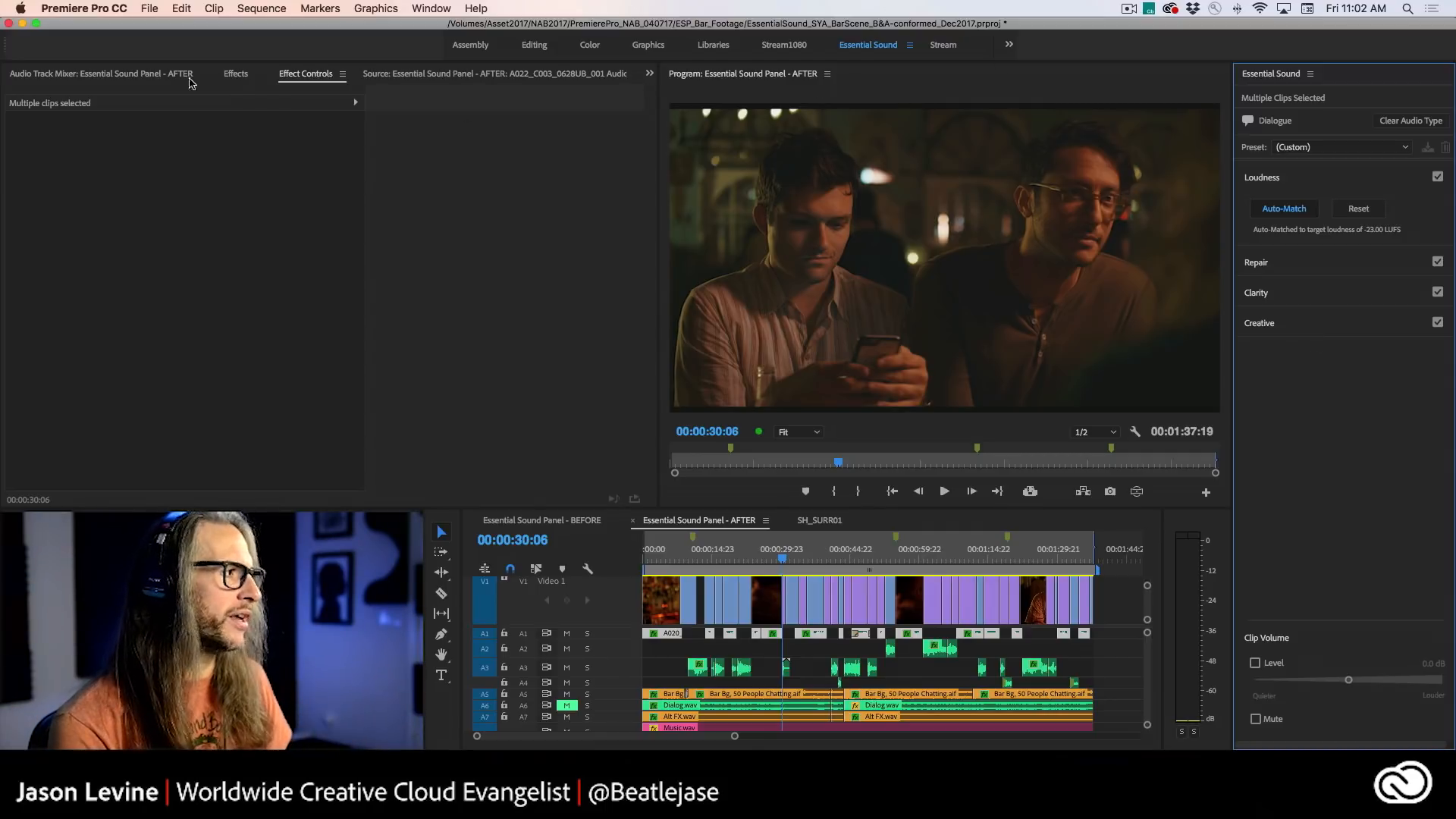
# - Bring up the Audio Track Mixer and solo the four dialogue tracks A1 to A4
pyautogui.click(136, 76)
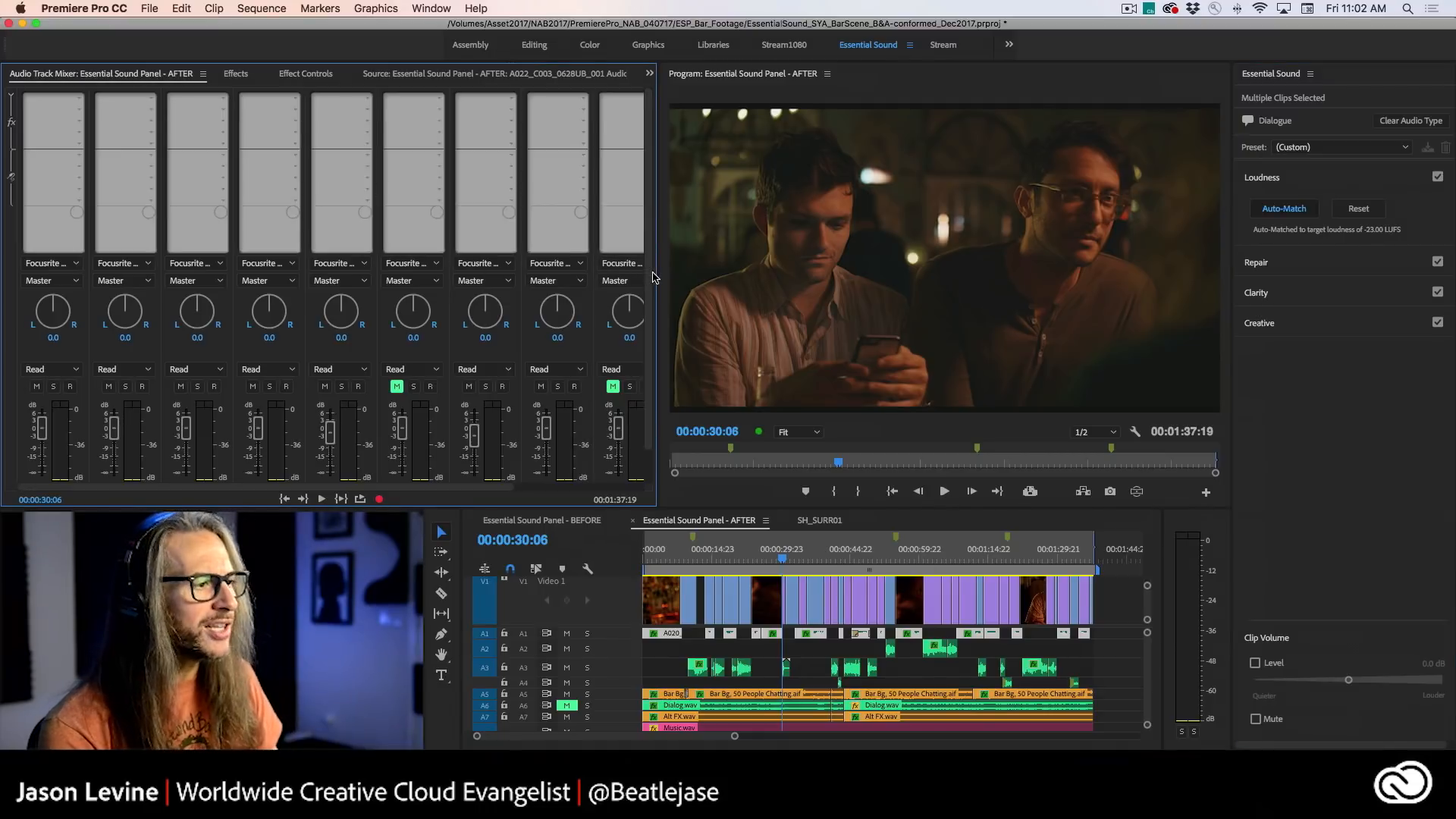
pyautogui.scroll(-2, 653, 324)
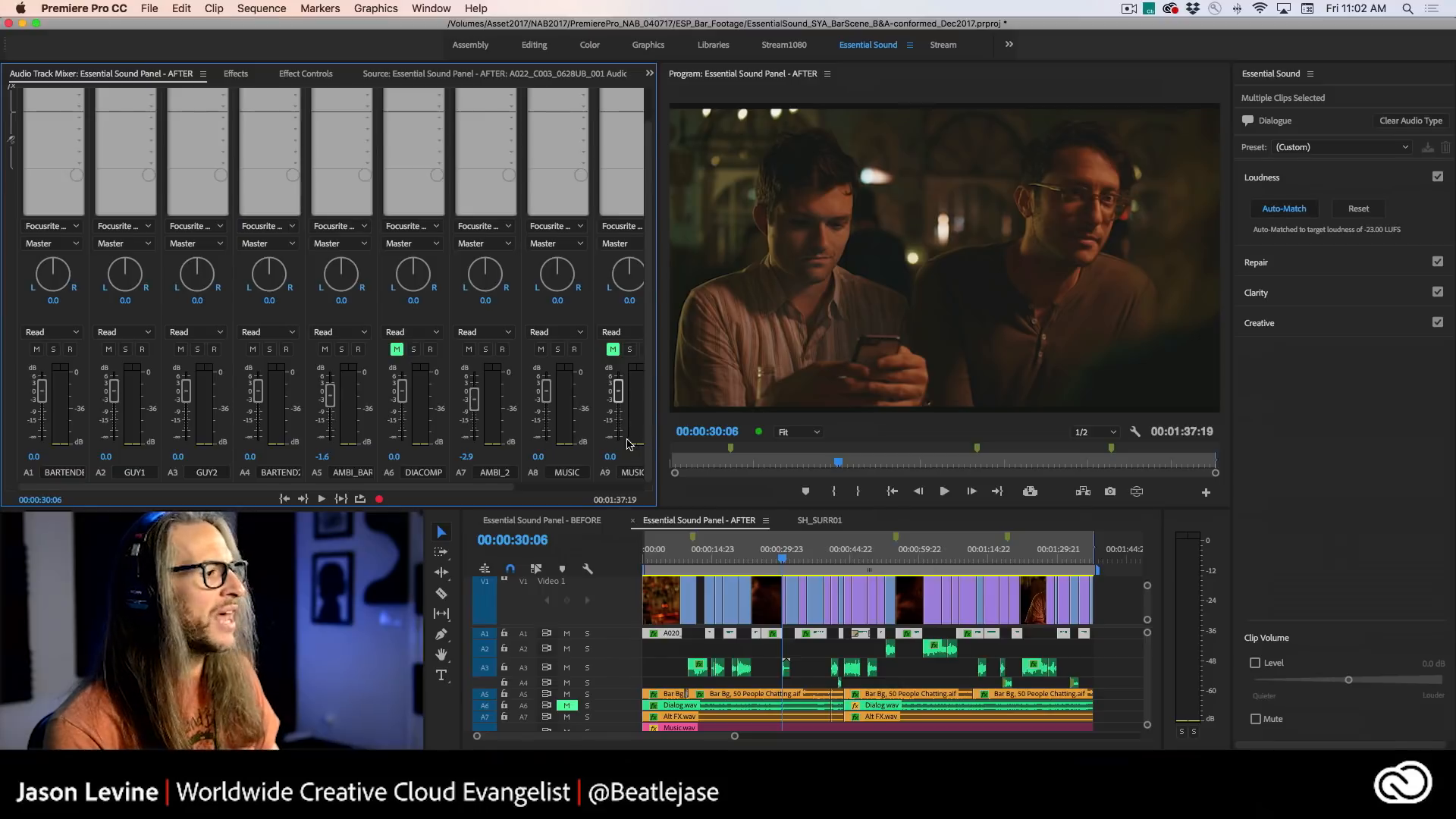
pyautogui.click(53, 349)
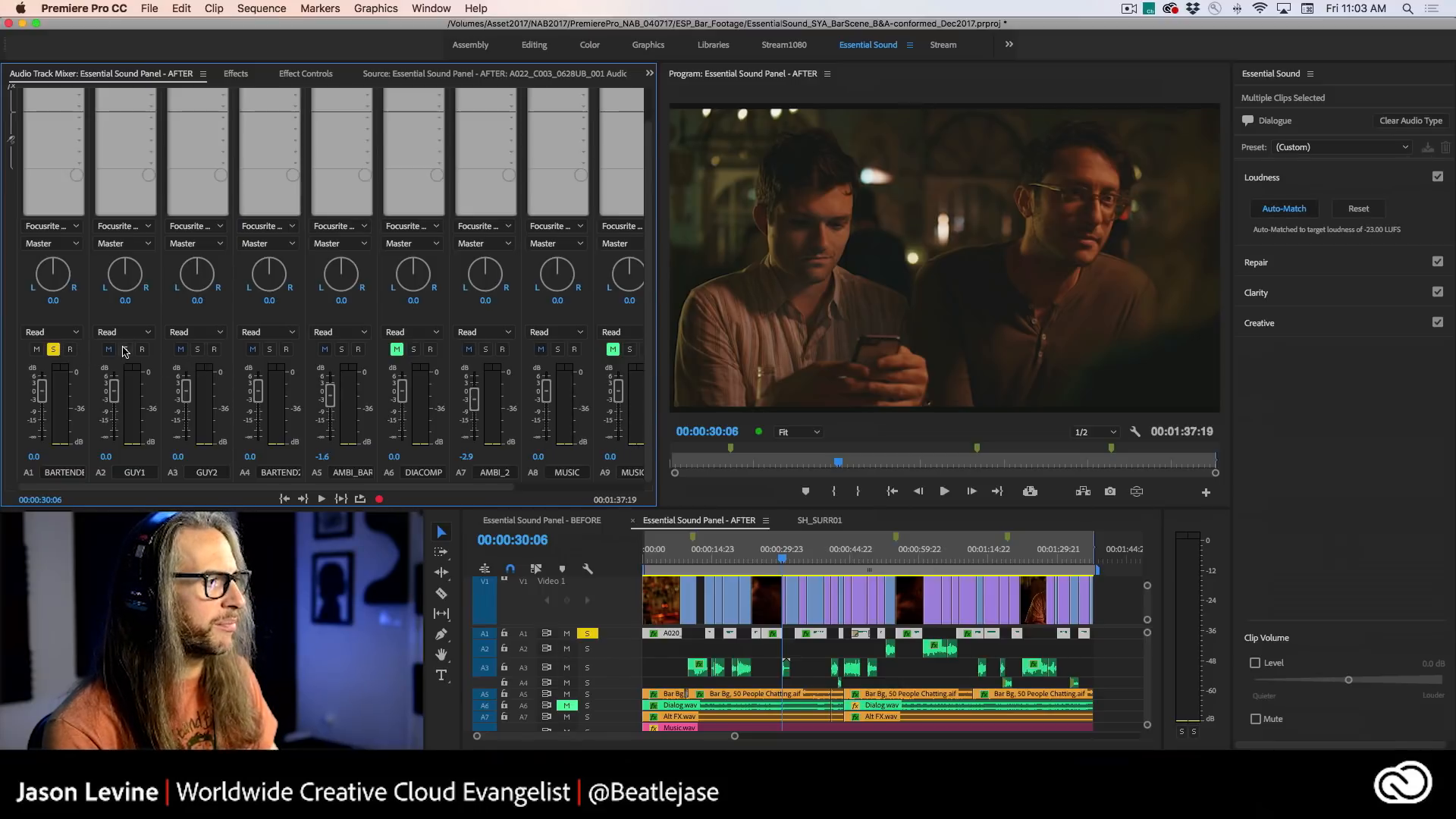
pyautogui.click(125, 349)
pyautogui.click(197, 350)
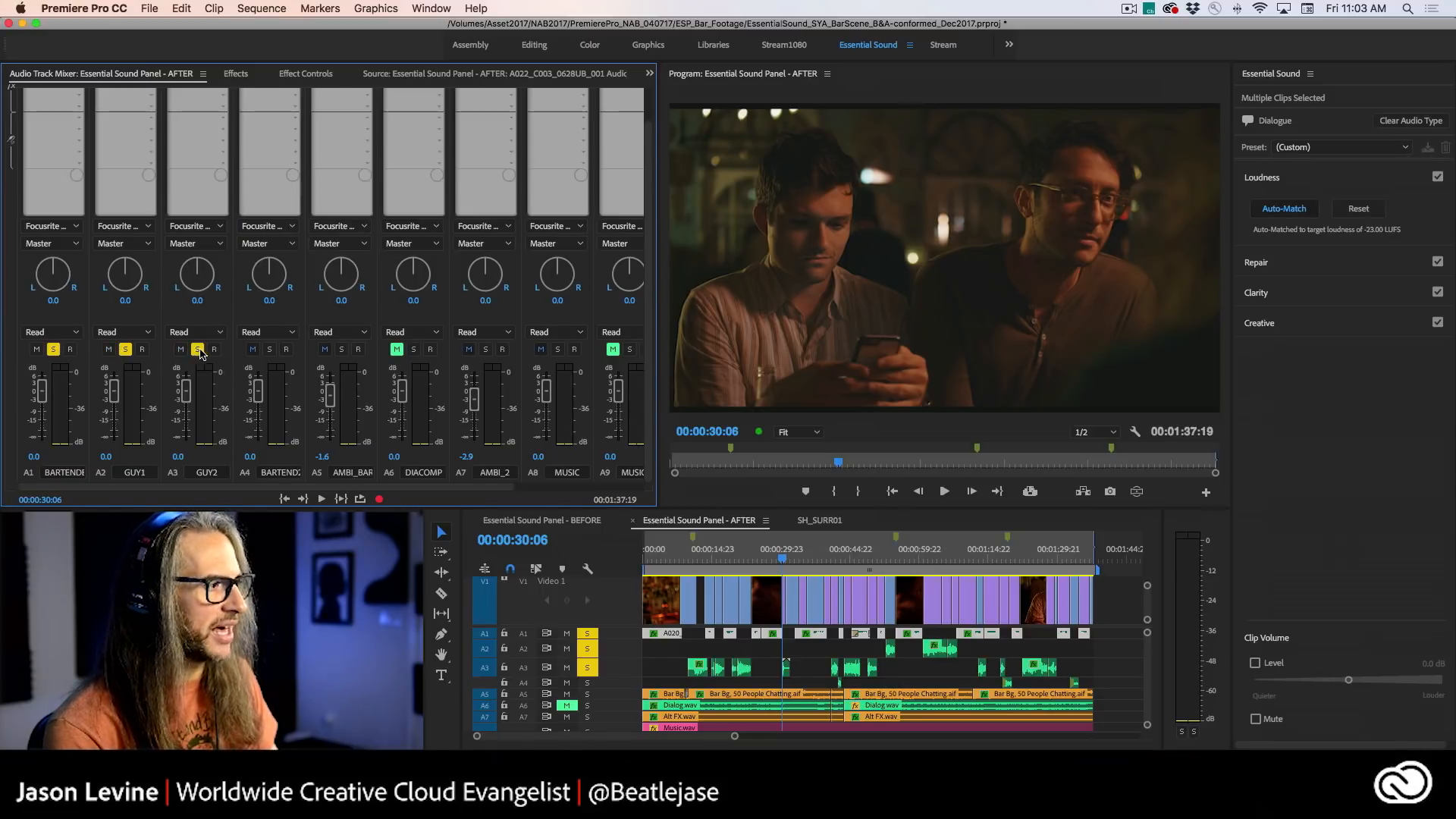
pyautogui.click(269, 350)
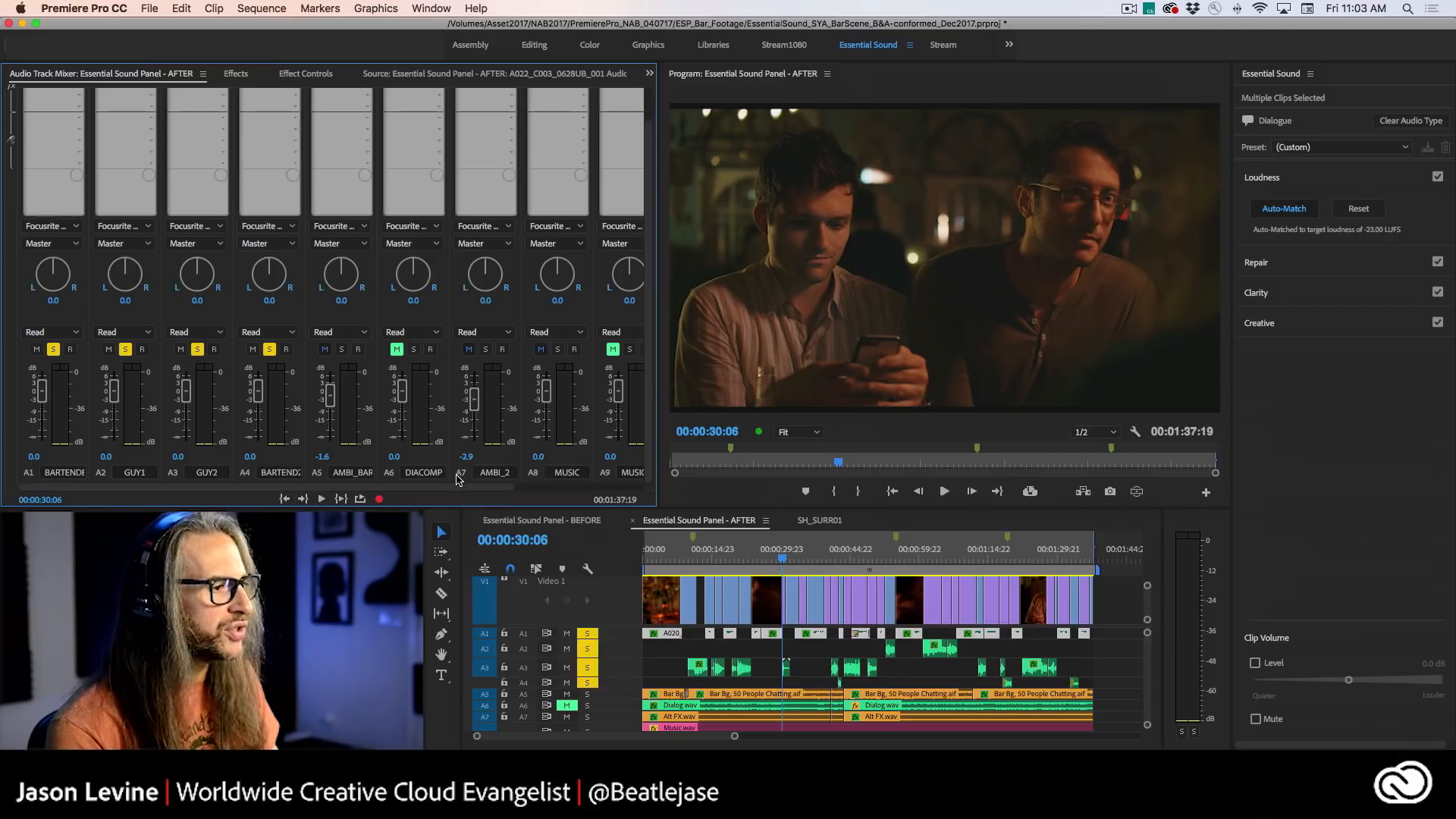
pyautogui.moveTo(460, 486); pyautogui.dragTo(410, 520)
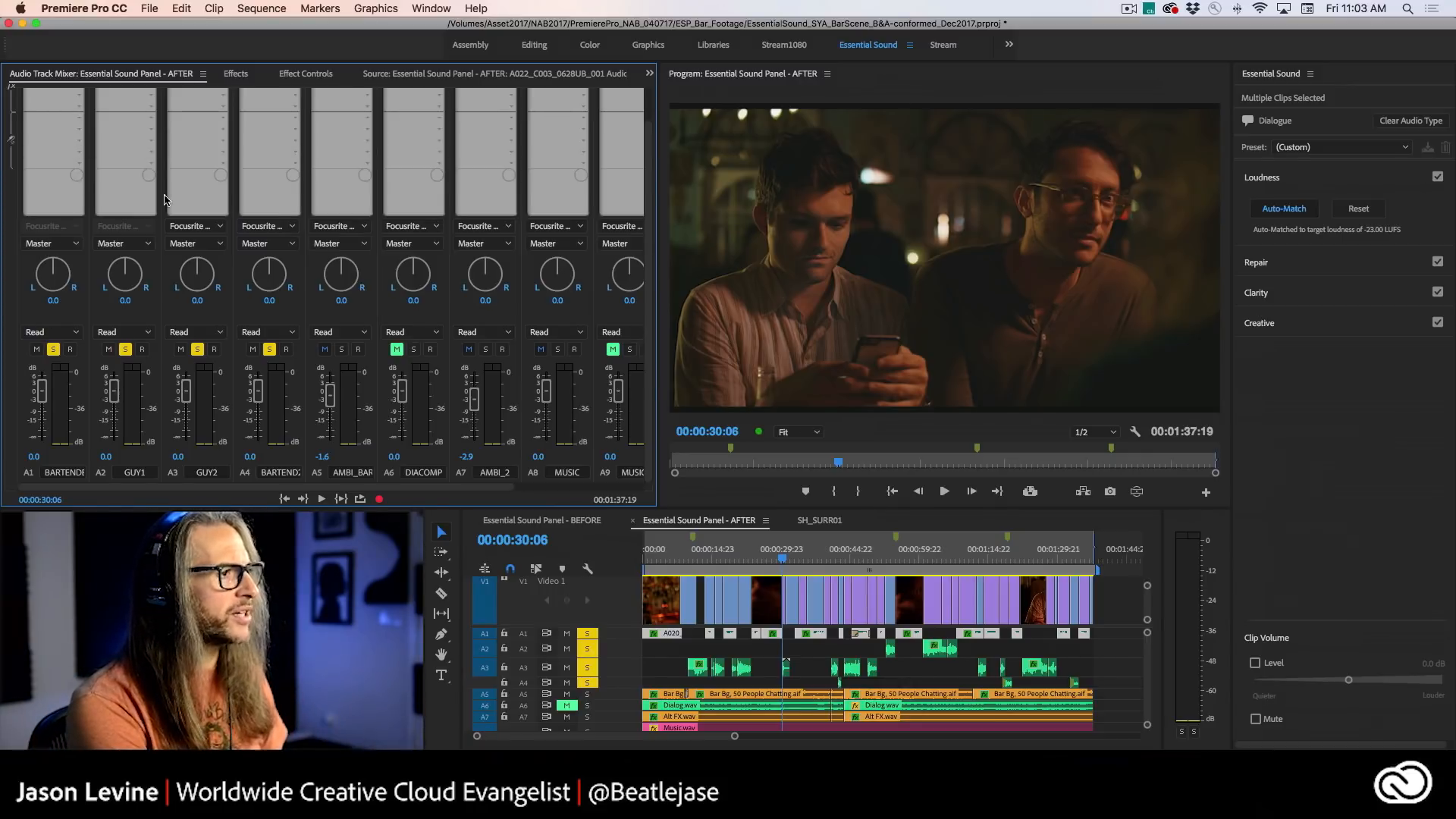
# - Examine the Amplitude and Compression effects offered for track A1's first effect slot without adding one
pyautogui.scroll(2, 270, 209)
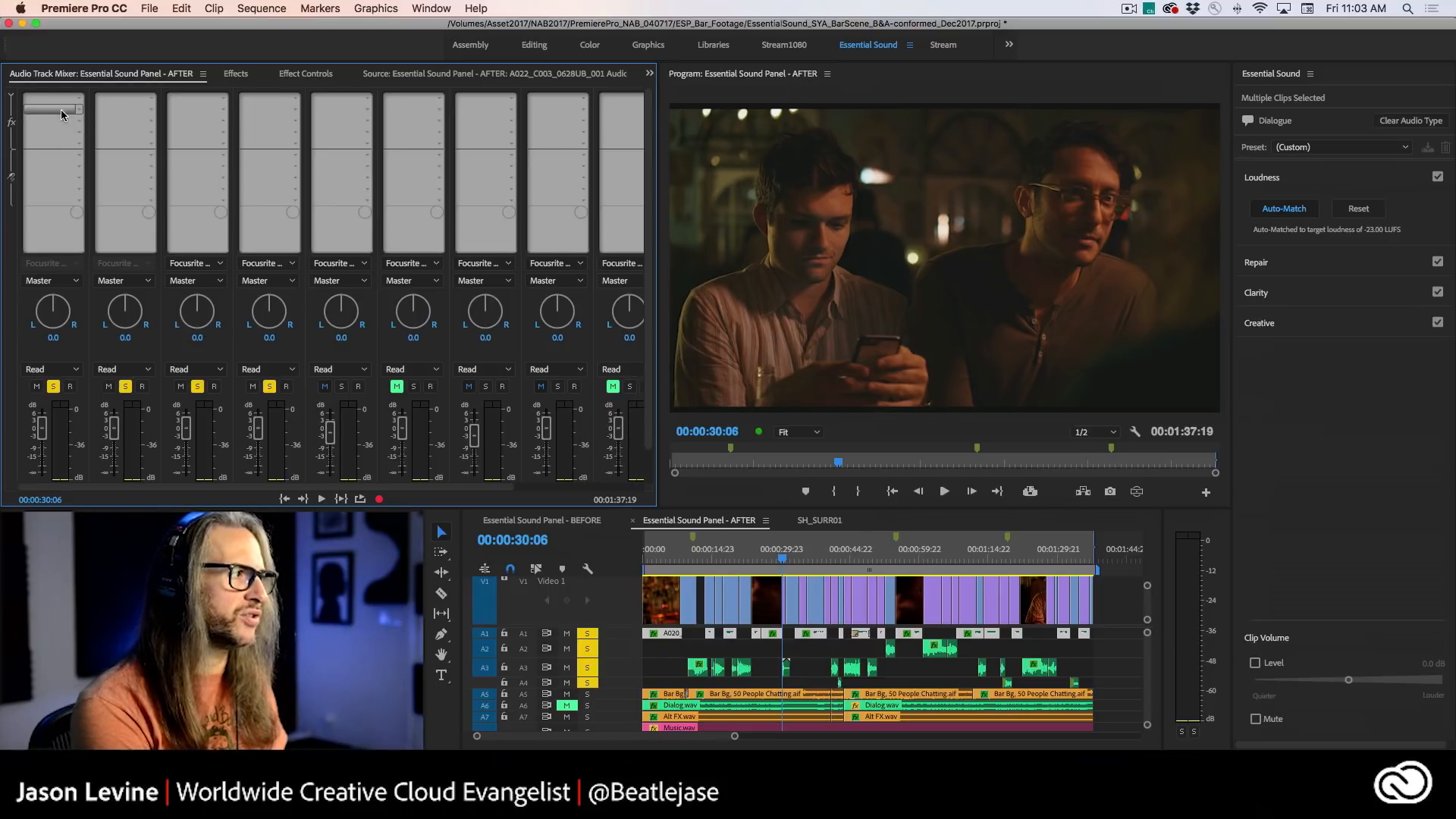
pyautogui.click(81, 100)
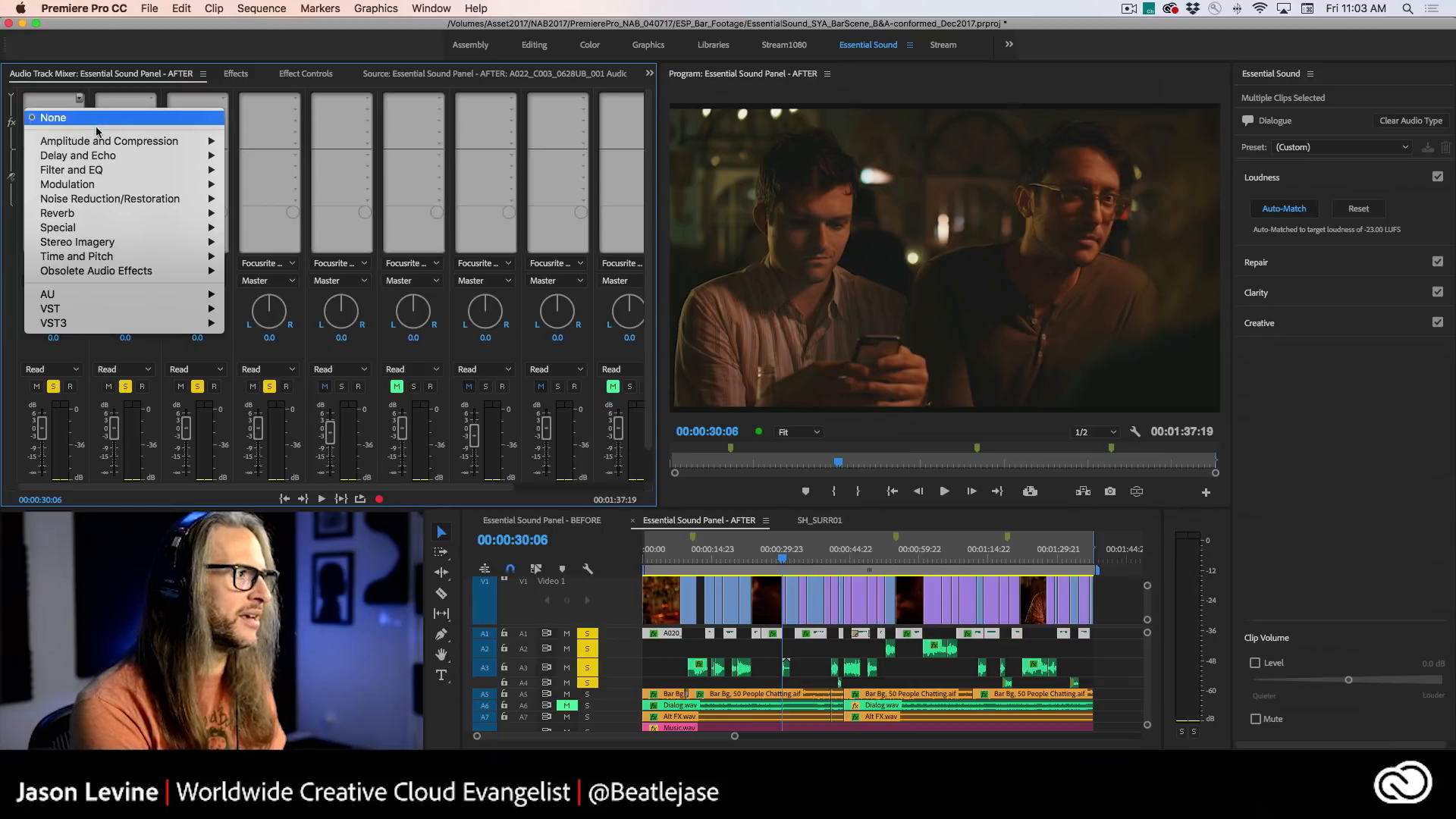
pyautogui.moveTo(104, 143)
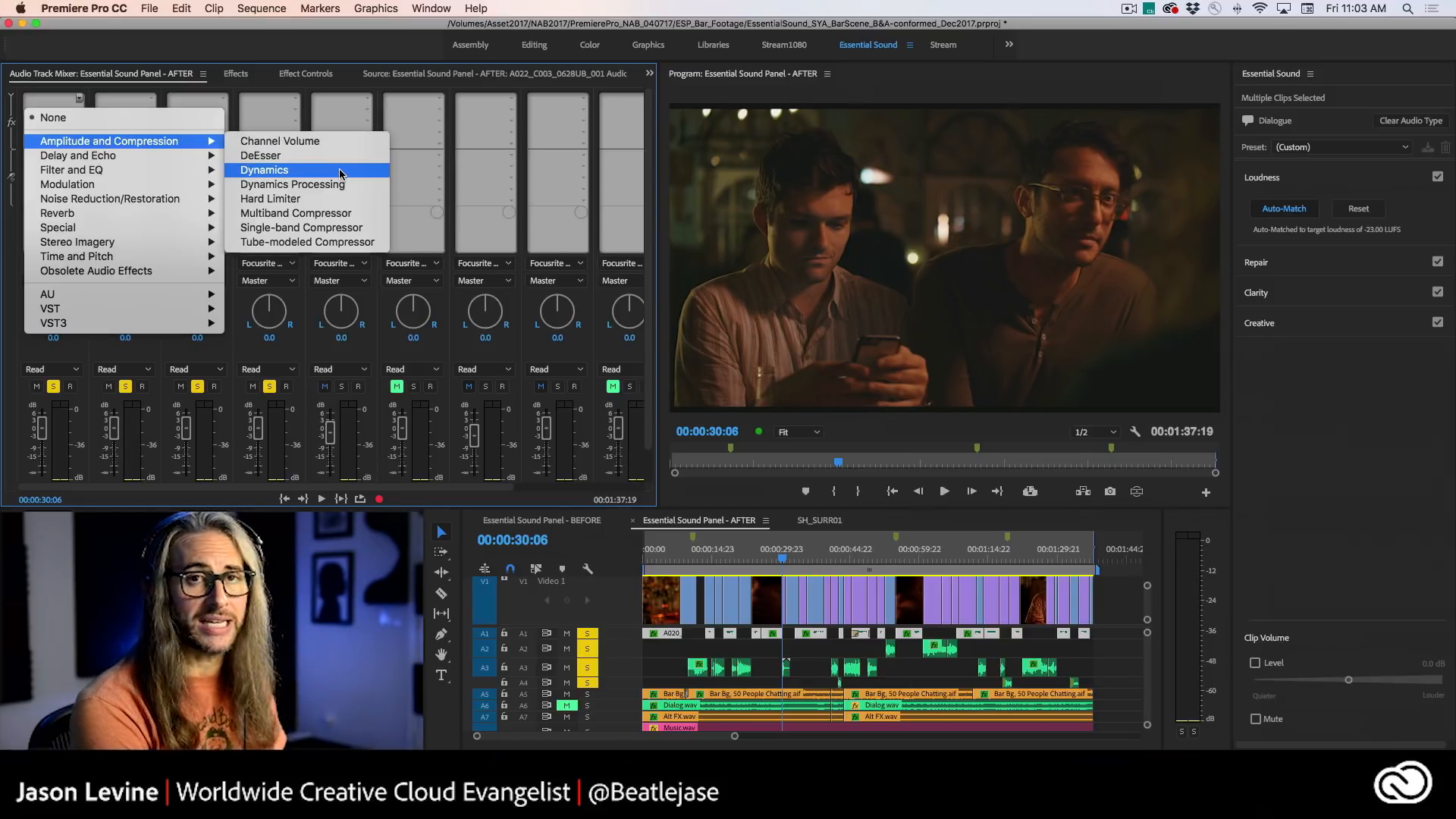
pyautogui.click(61, 73)
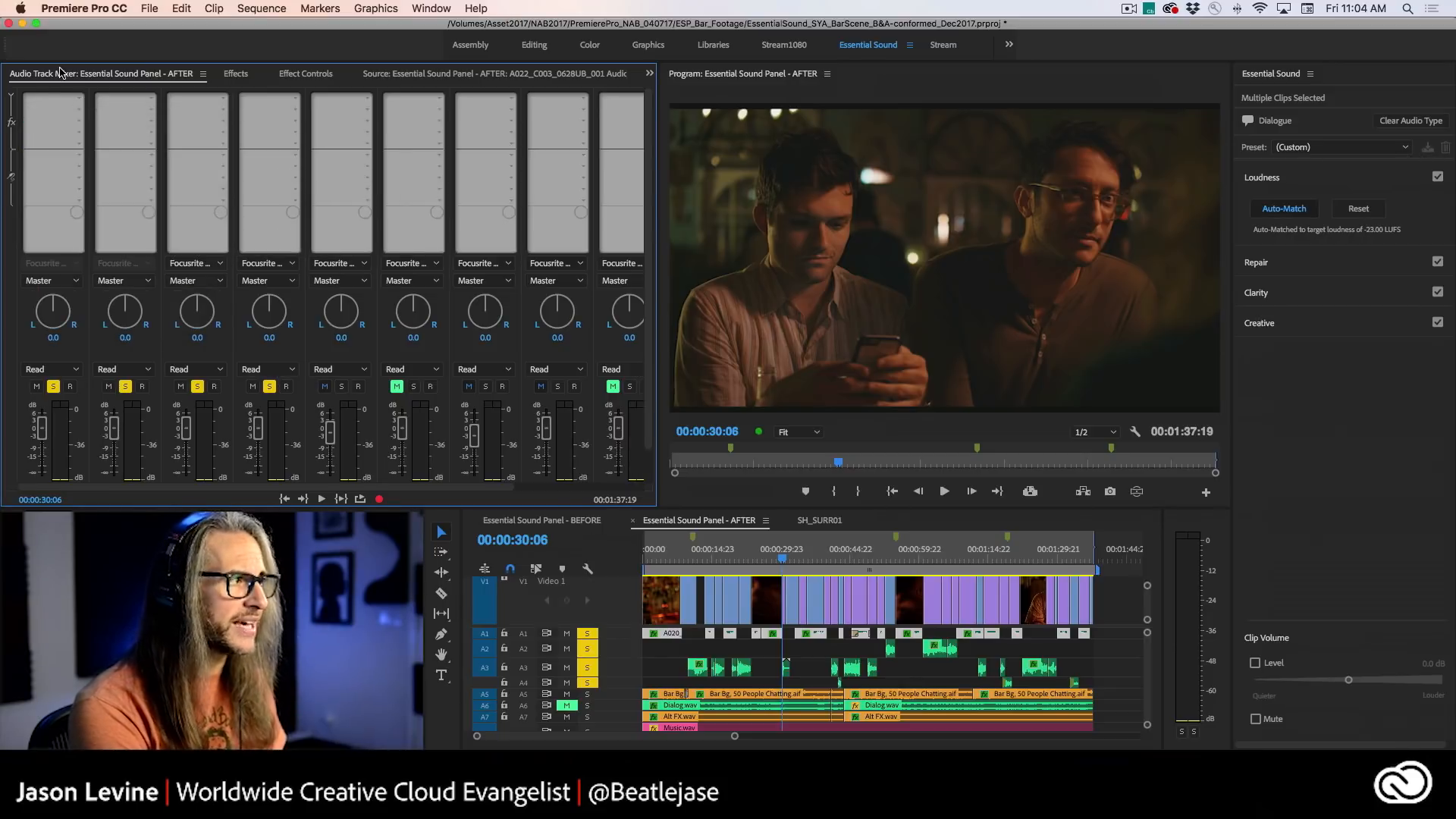
# - Create a stereo submix send on track A1 and rename the new submix DIA_MST
pyautogui.click(79, 156)
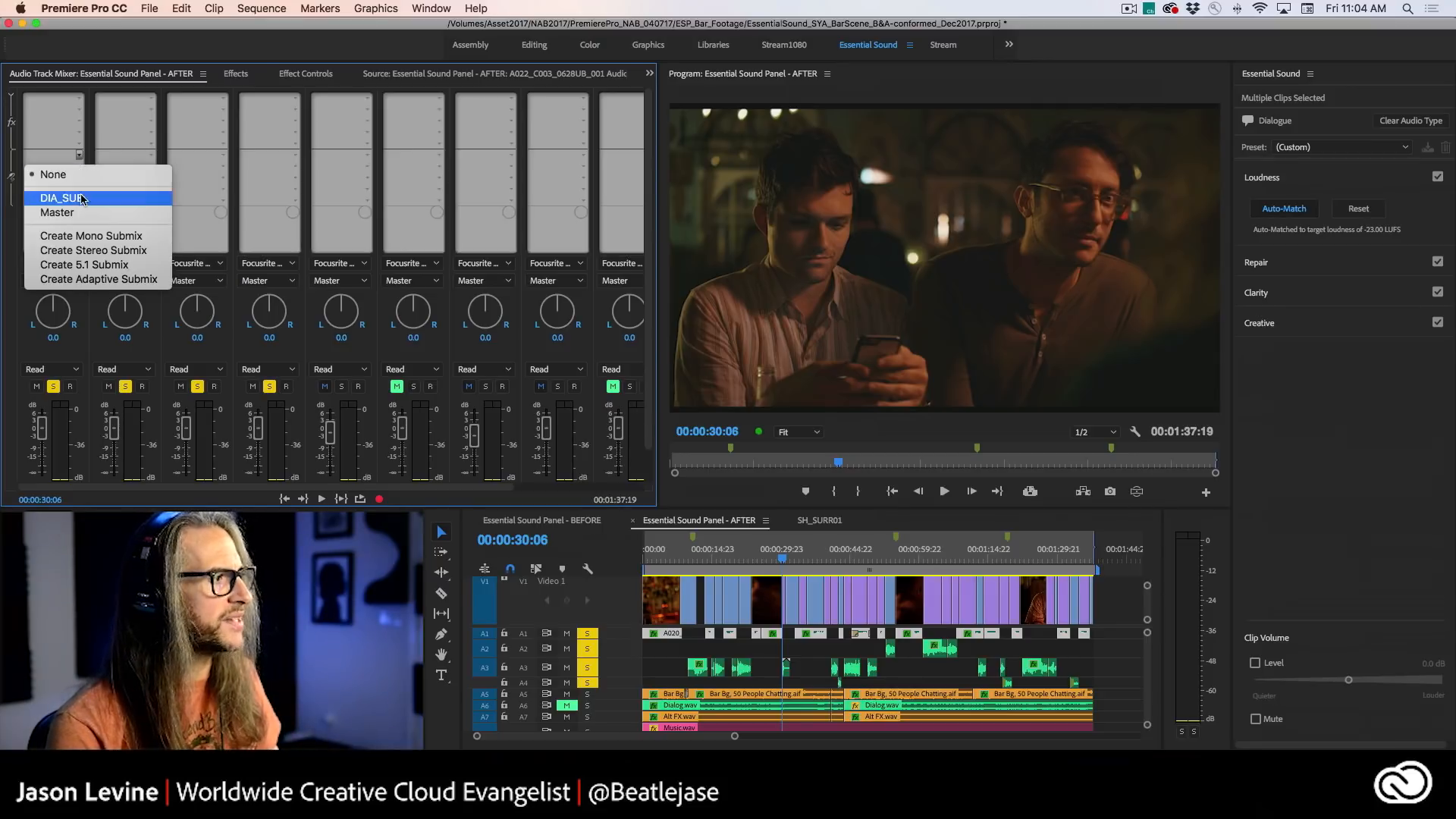
pyautogui.click(148, 250)
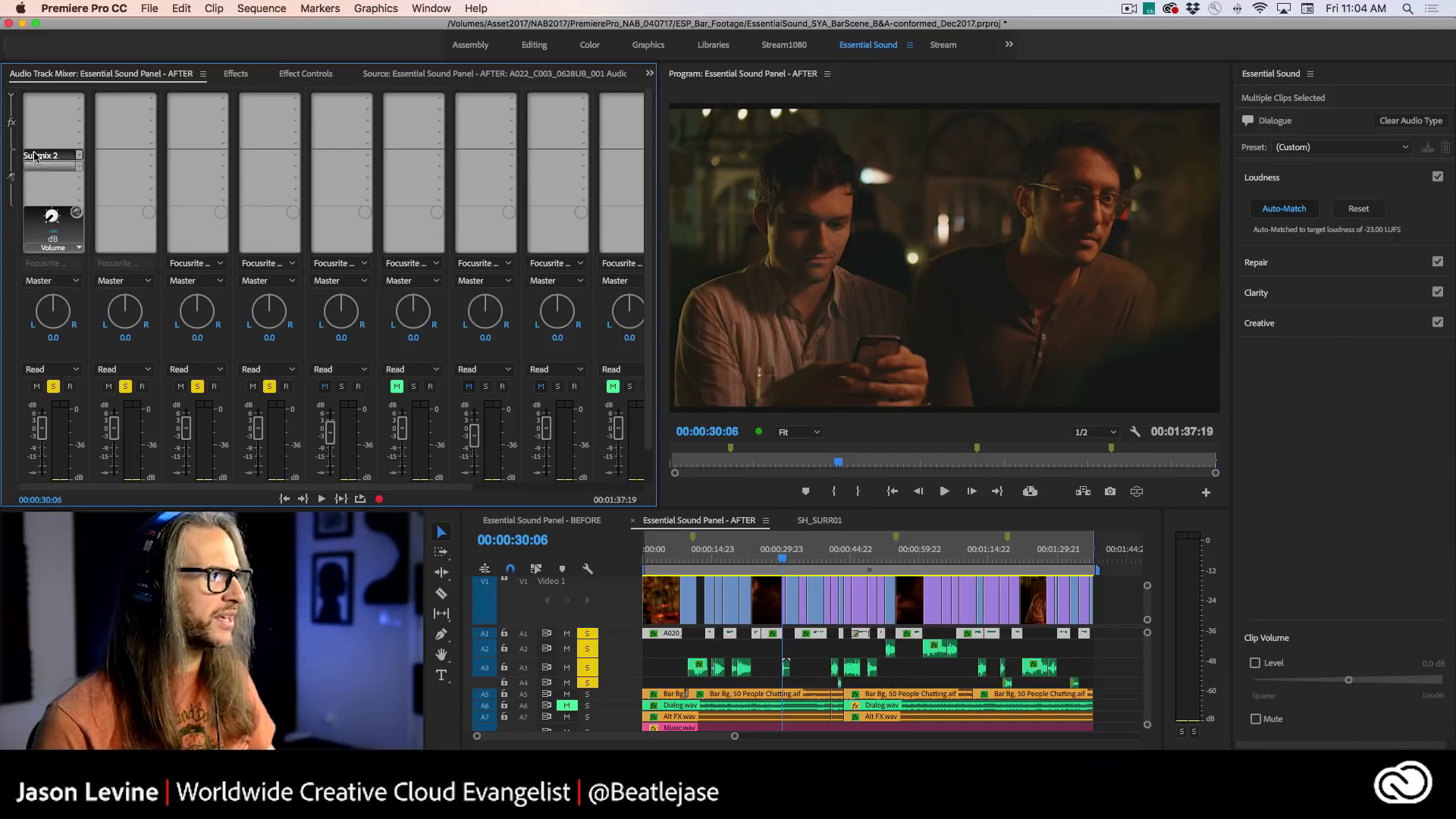
pyautogui.moveTo(318, 486); pyautogui.dragTo(605, 485)
pyautogui.scroll(-2, 648, 434)
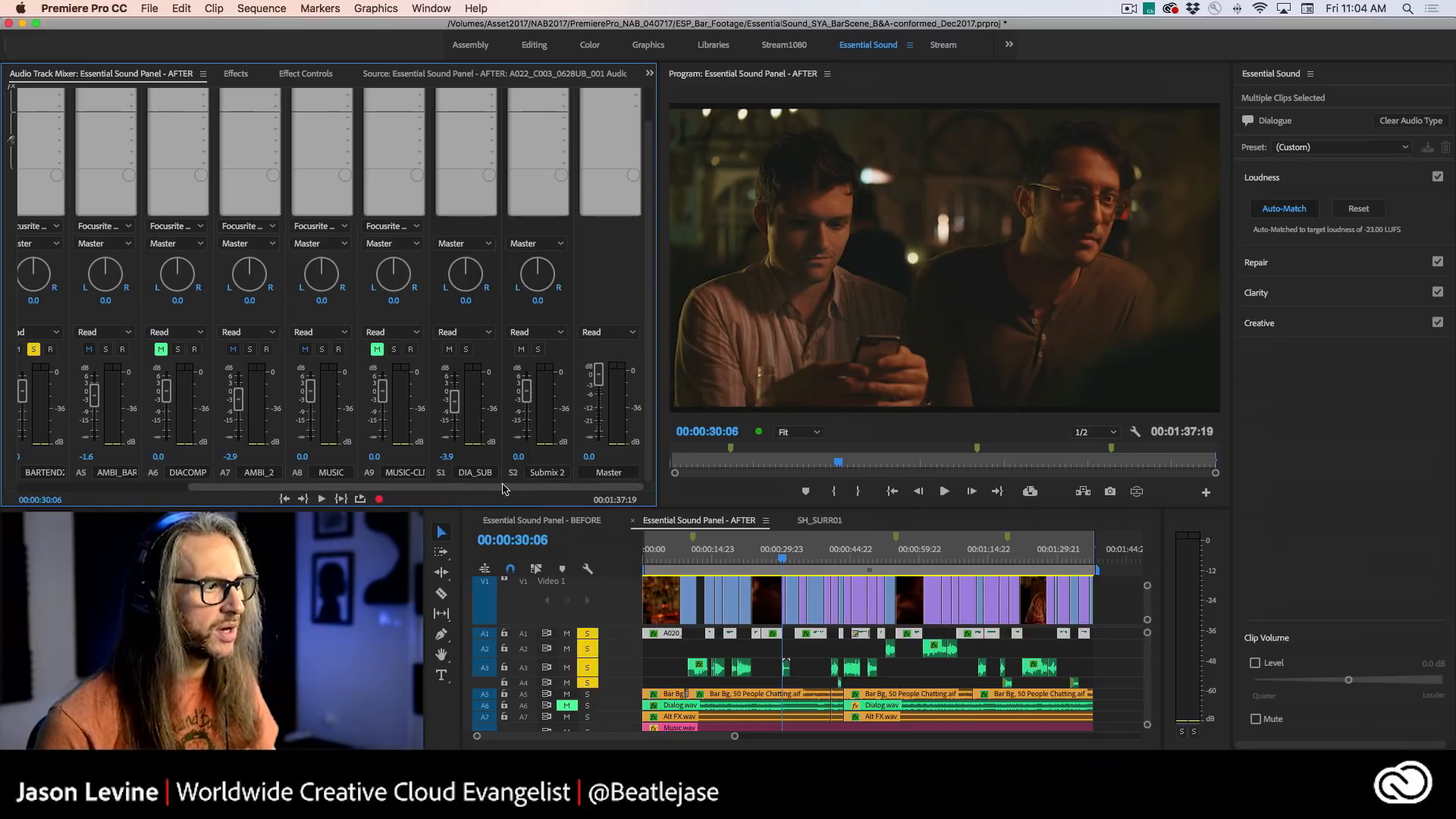
pyautogui.click(539, 472)
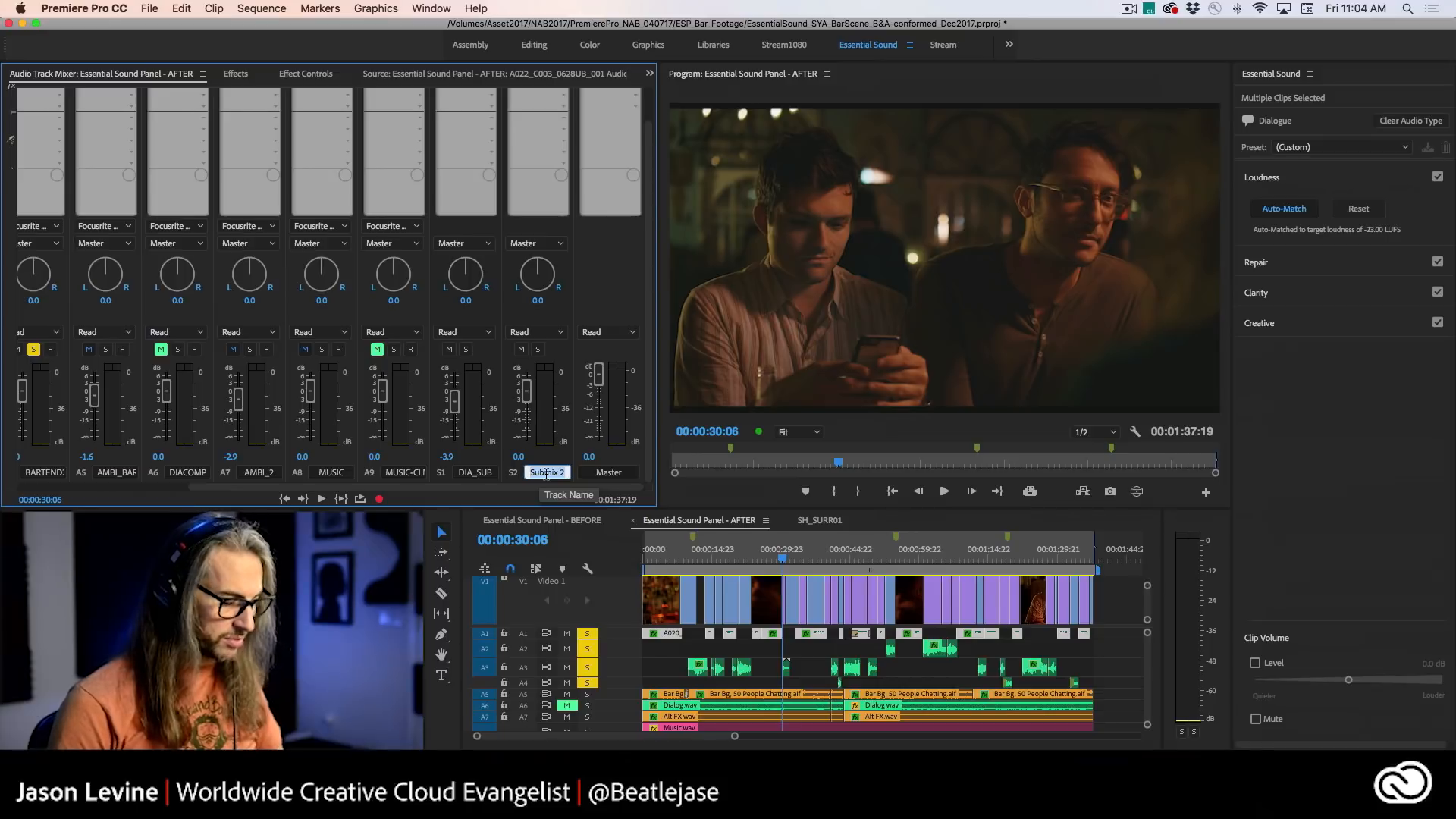
pyautogui.write('DIA_')
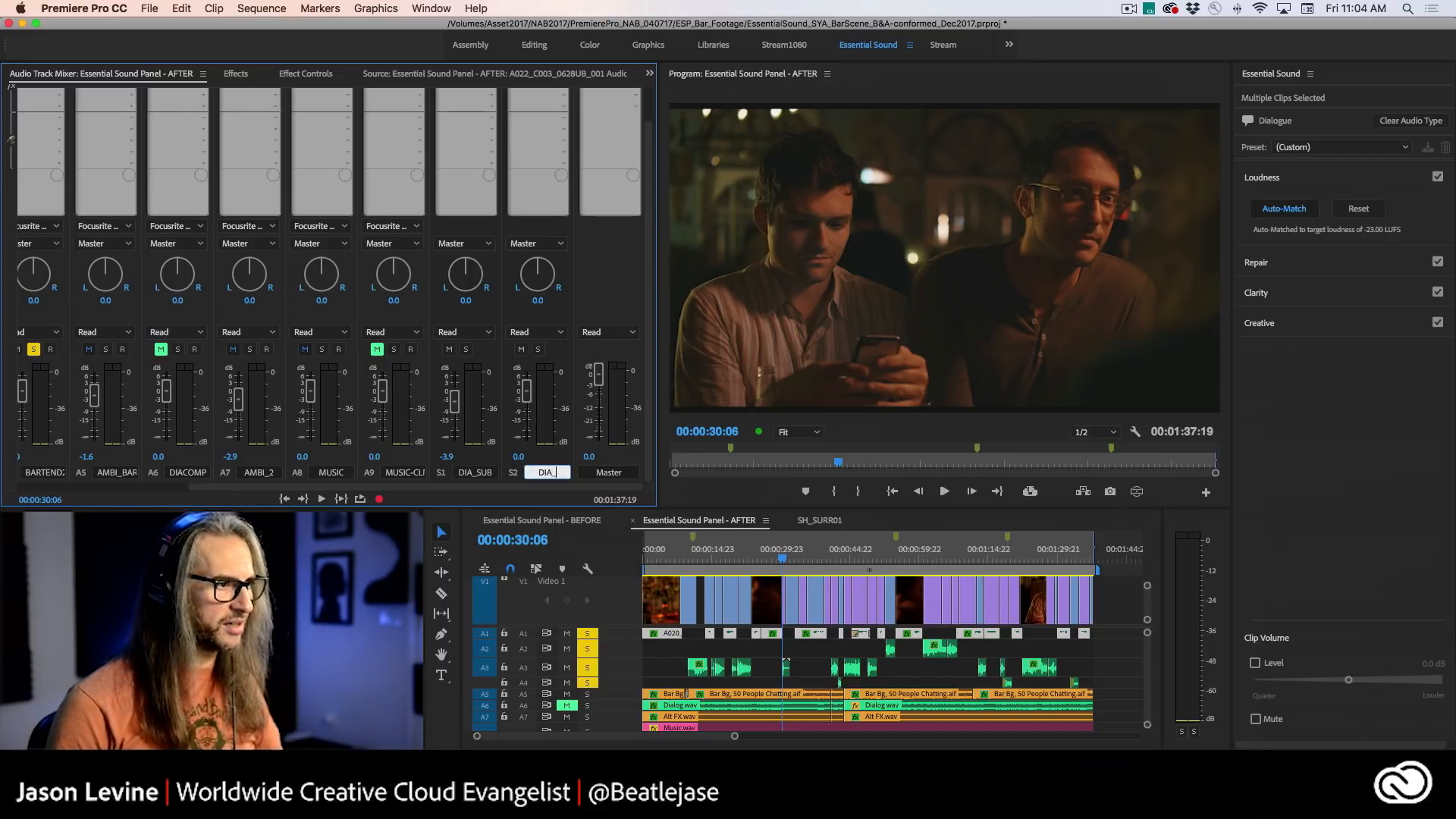
pyautogui.write('MST')
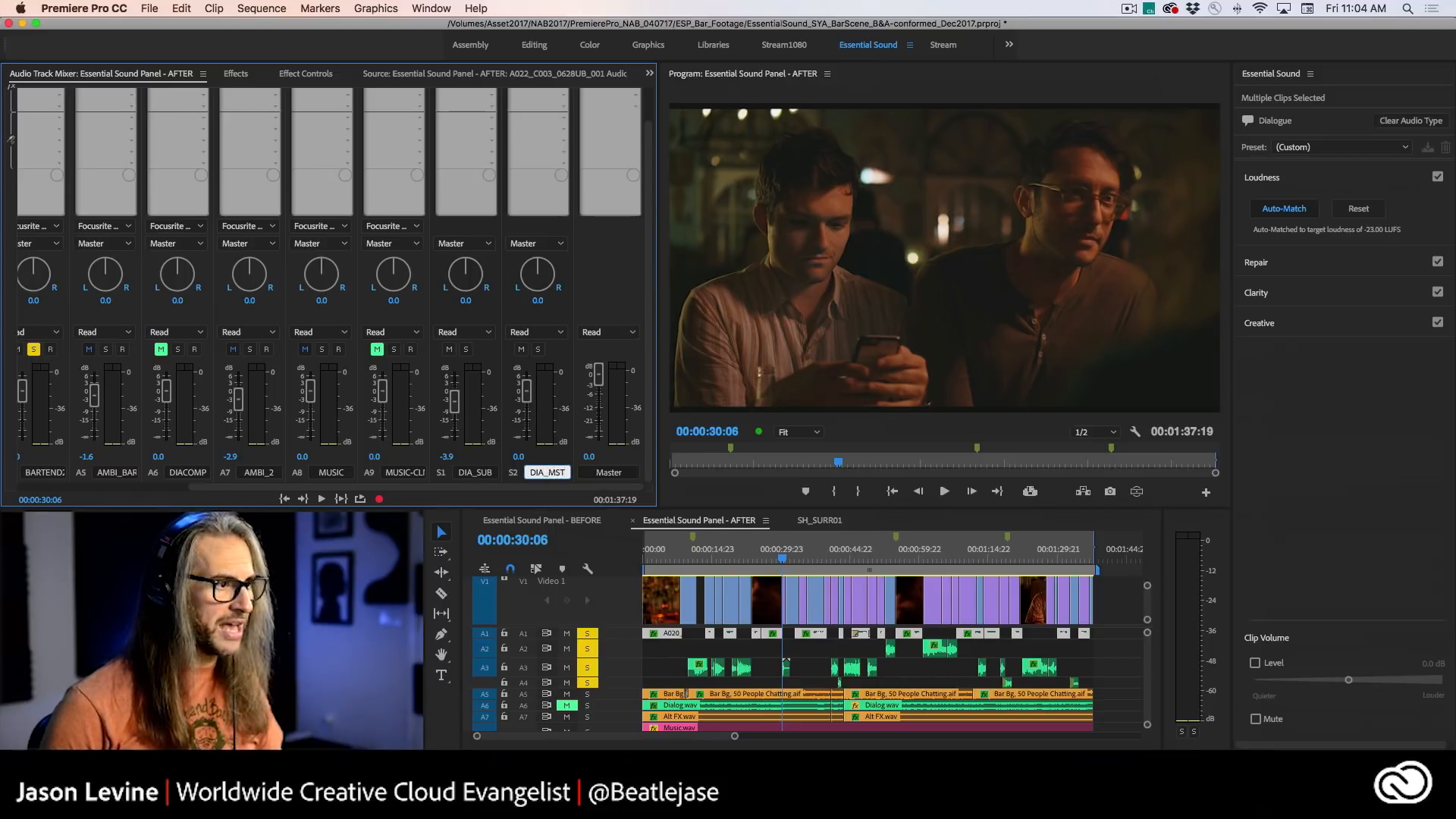
pyautogui.press('Return')
# - Assign the first send on tracks A2, A3 and A4 to the DIA_MST submix
pyautogui.moveTo(458, 488); pyautogui.dragTo(230, 489)
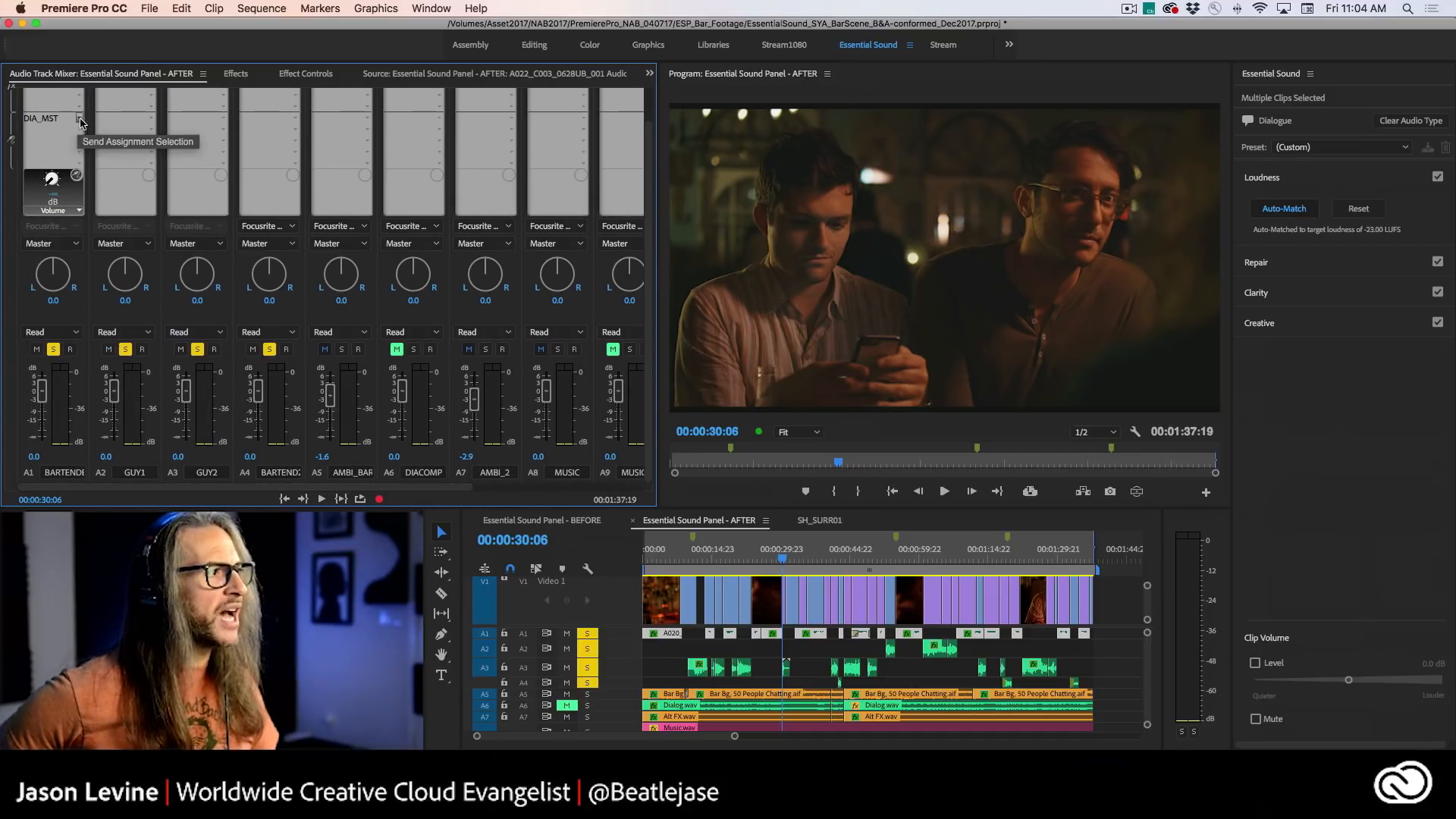
pyautogui.click(150, 120)
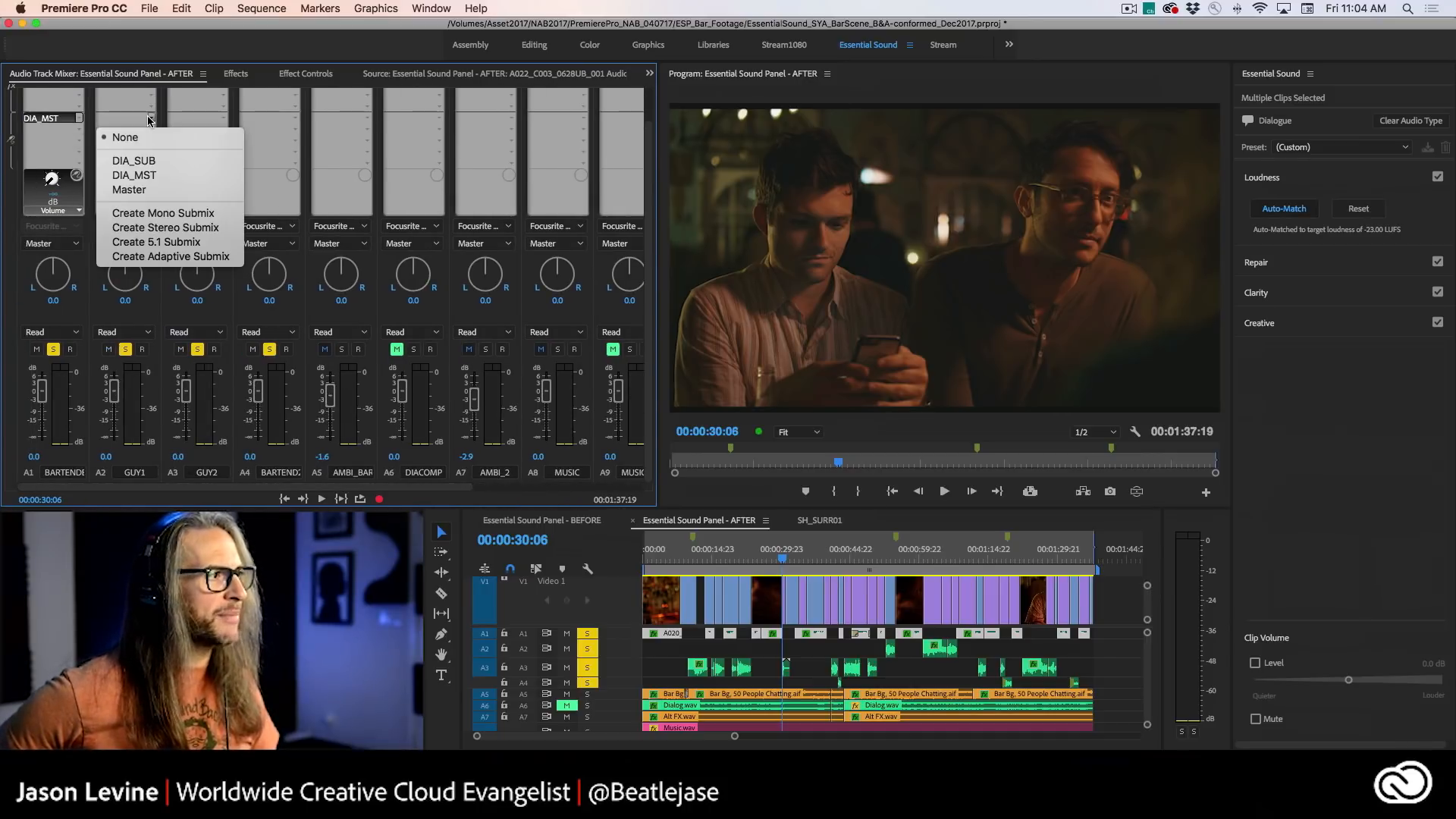
pyautogui.click(167, 176)
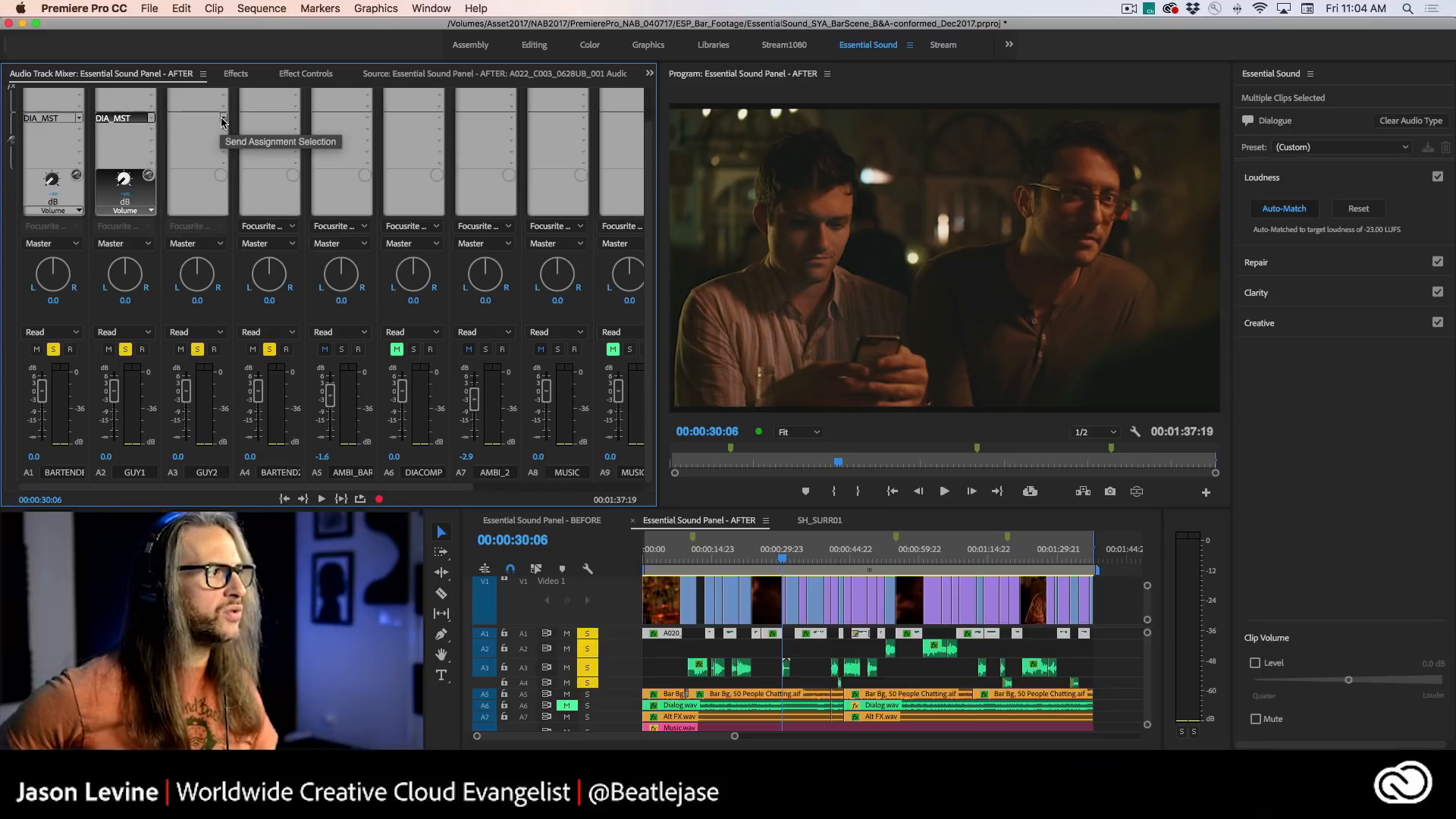
pyautogui.click(222, 119)
pyautogui.click(232, 175)
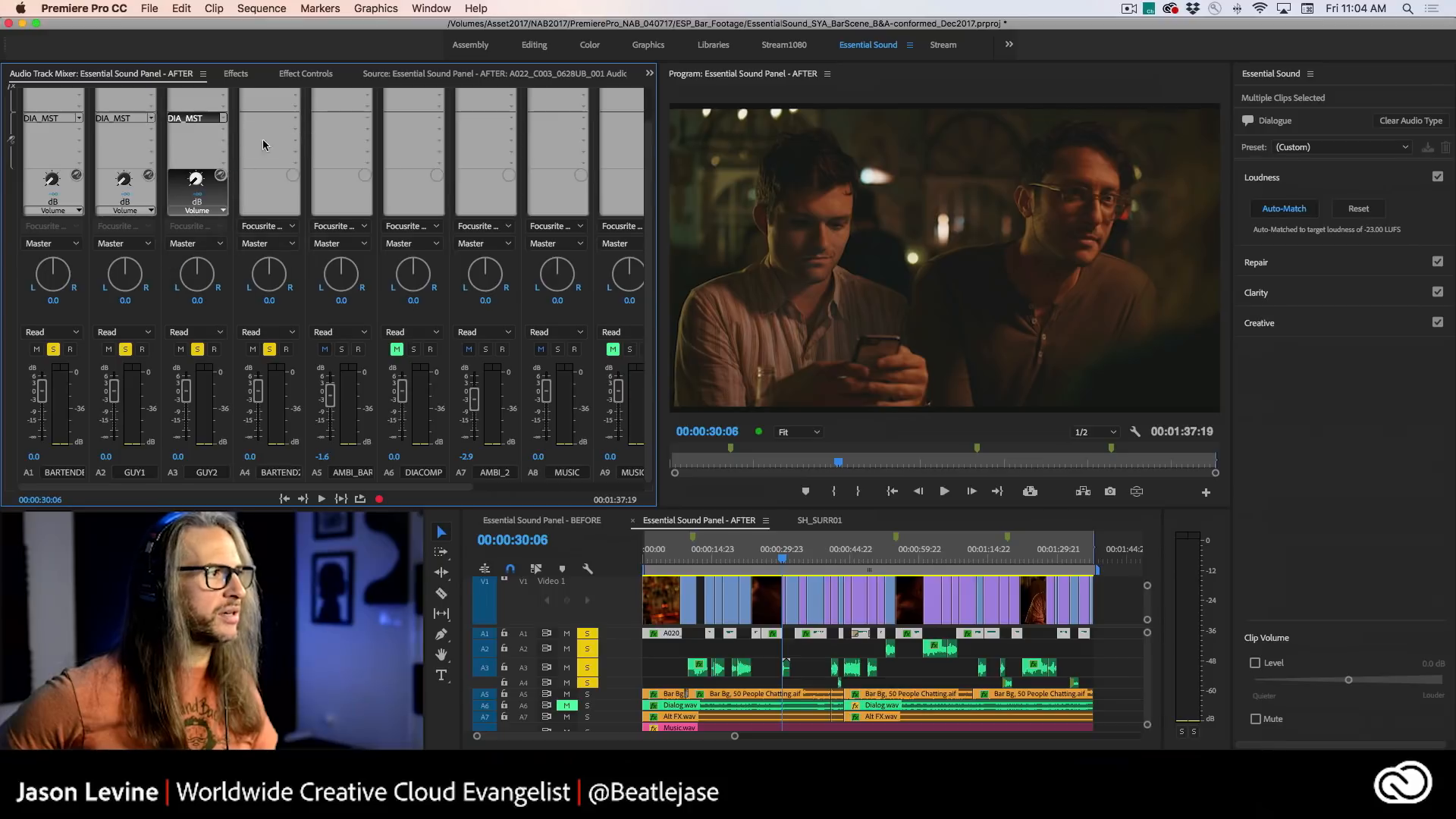
pyautogui.click(295, 119)
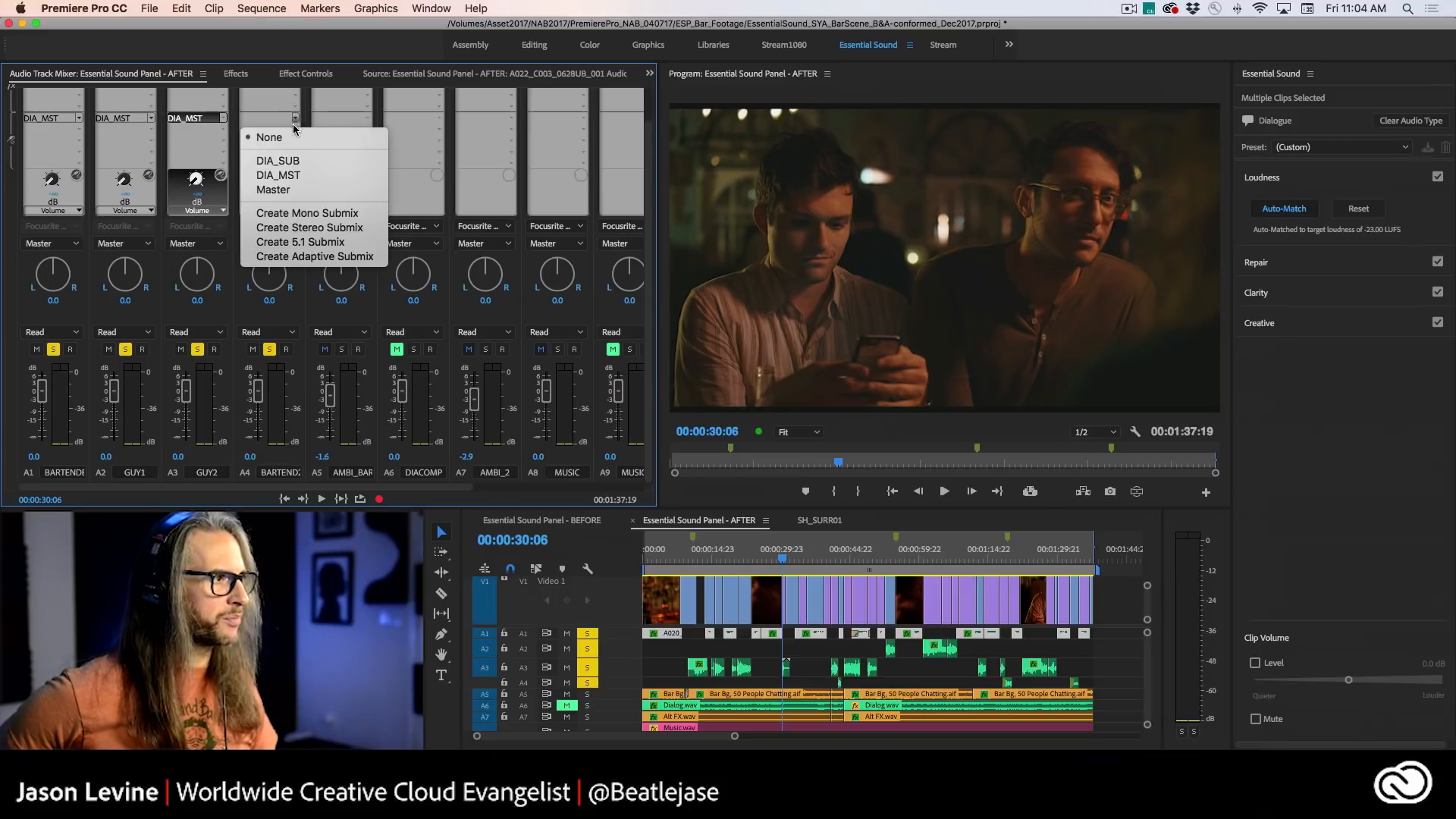
pyautogui.click(291, 177)
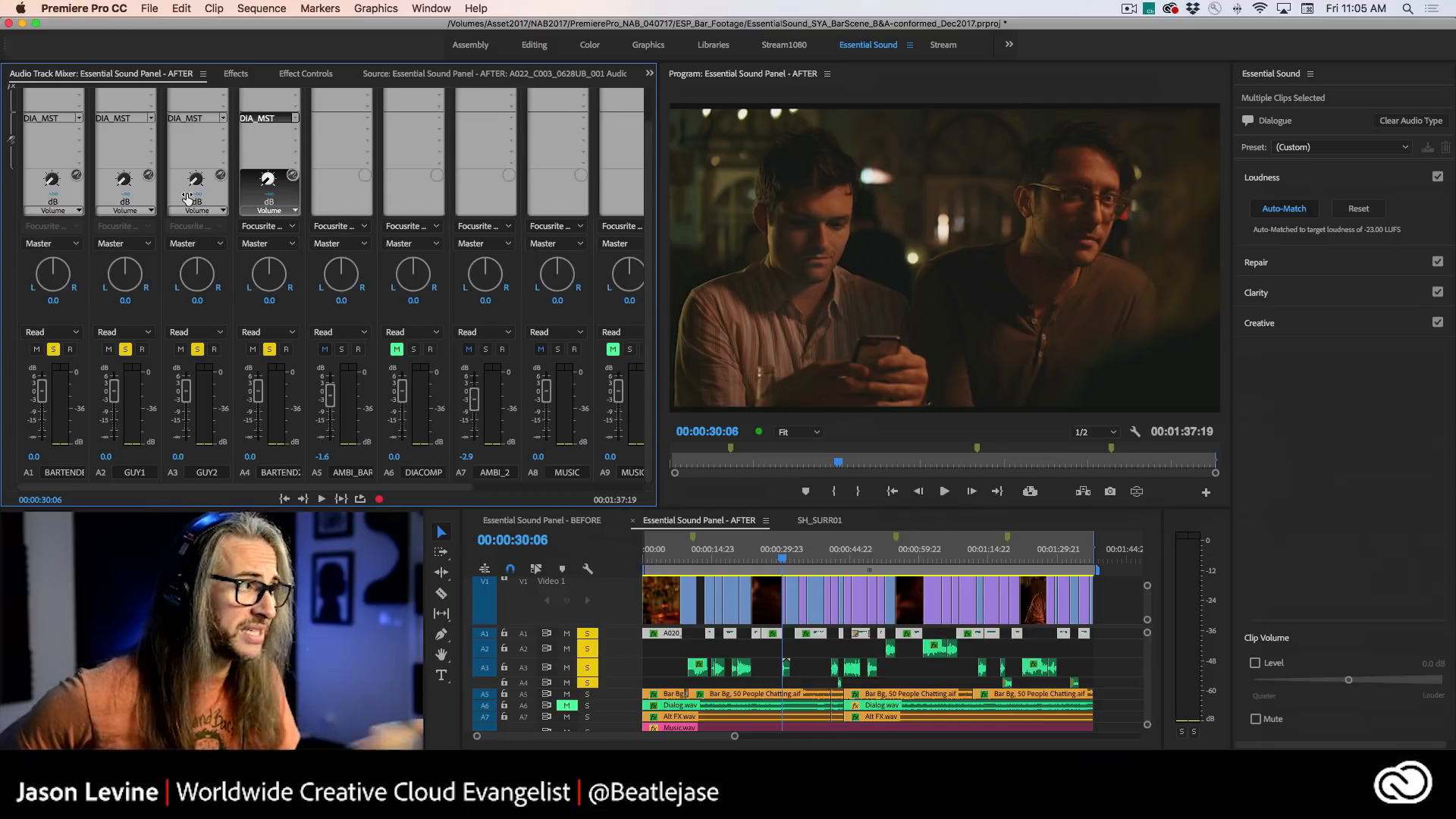
# - Set the DIA_MST send volume on tracks A1 to A4 to 0 dB
pyautogui.moveTo(56, 196); pyautogui.dragTo(60, 195)
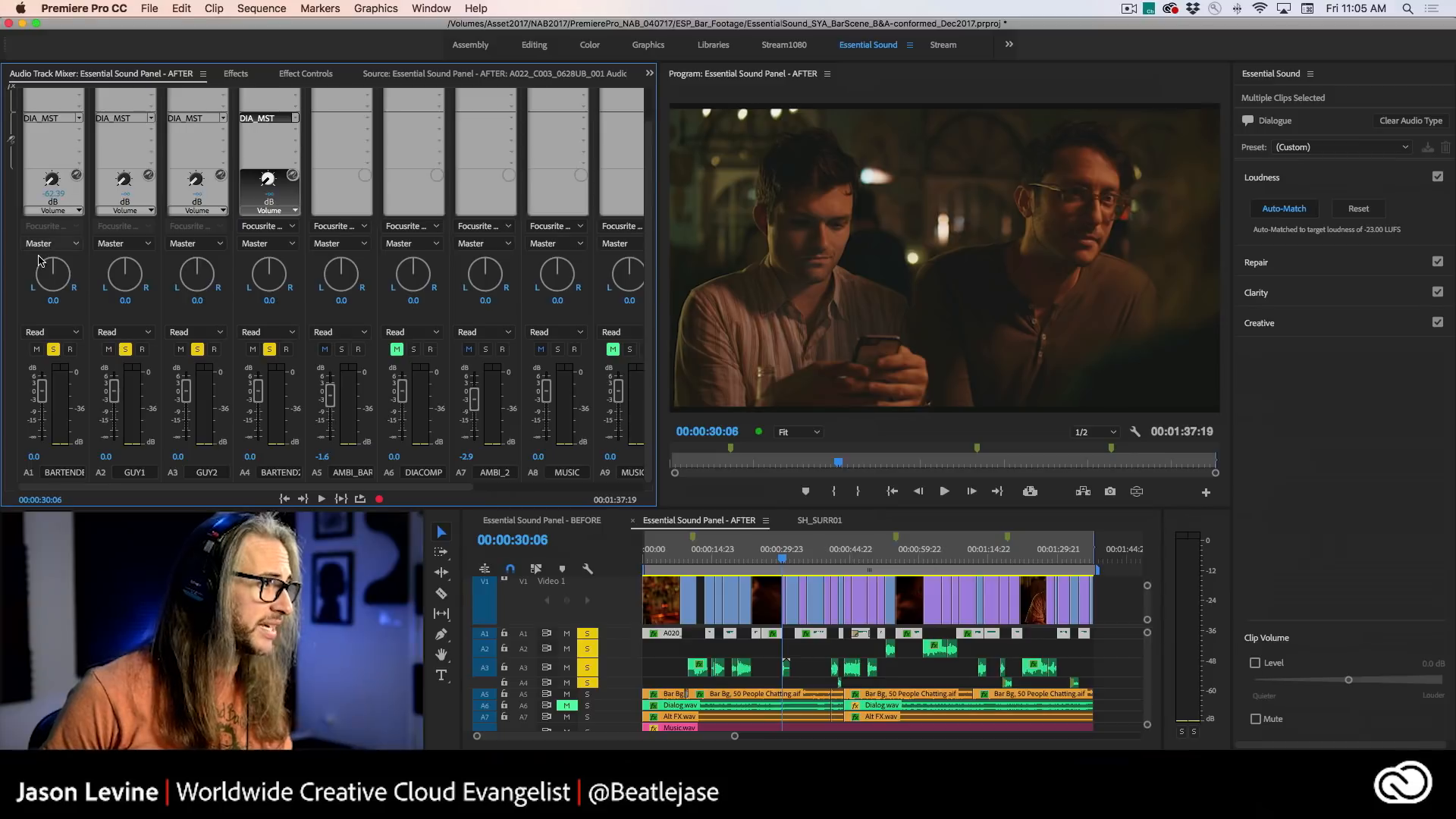
pyautogui.click(55, 199)
pyautogui.write('0')
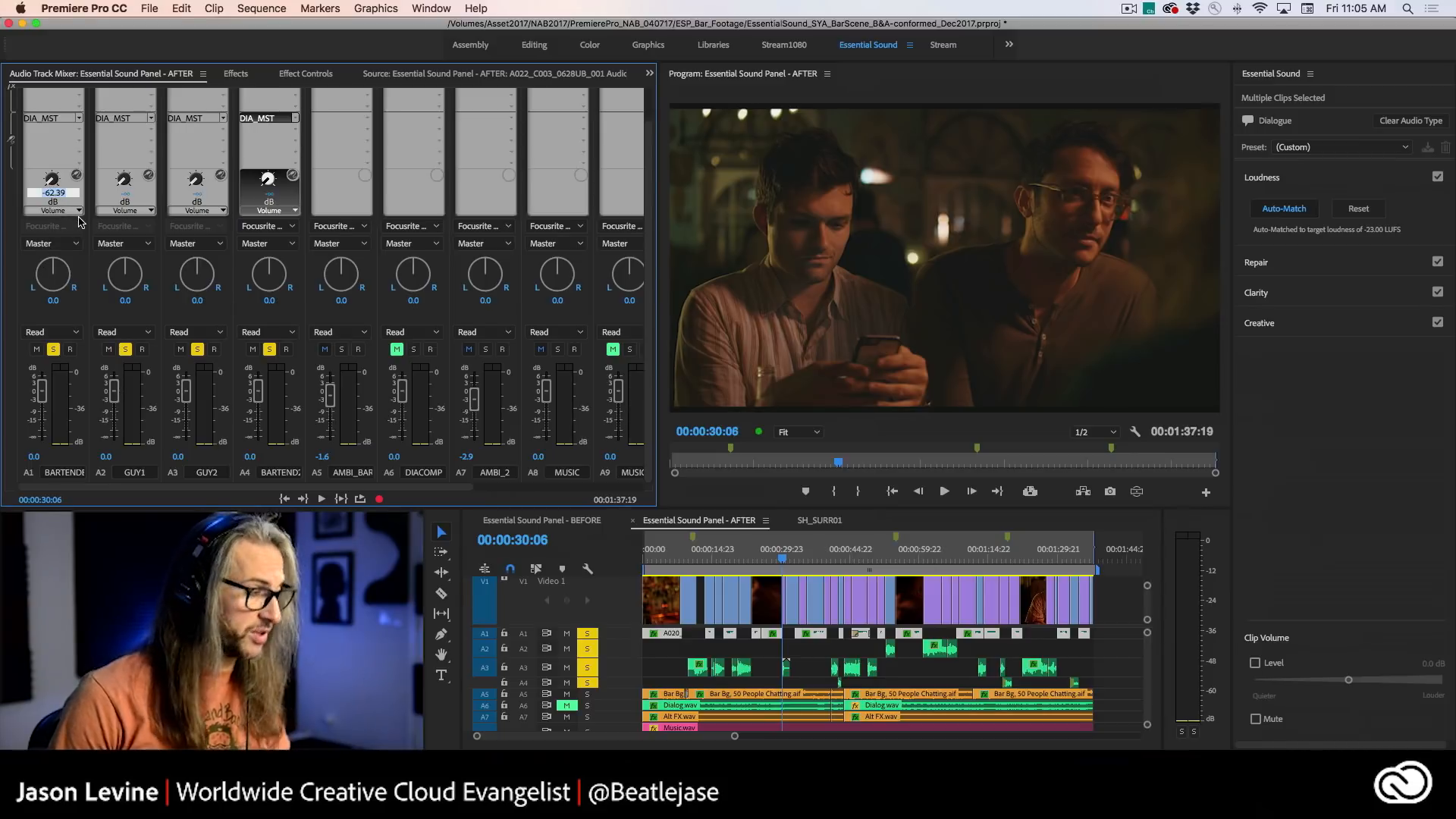
pyautogui.click(124, 194)
pyautogui.write('0')
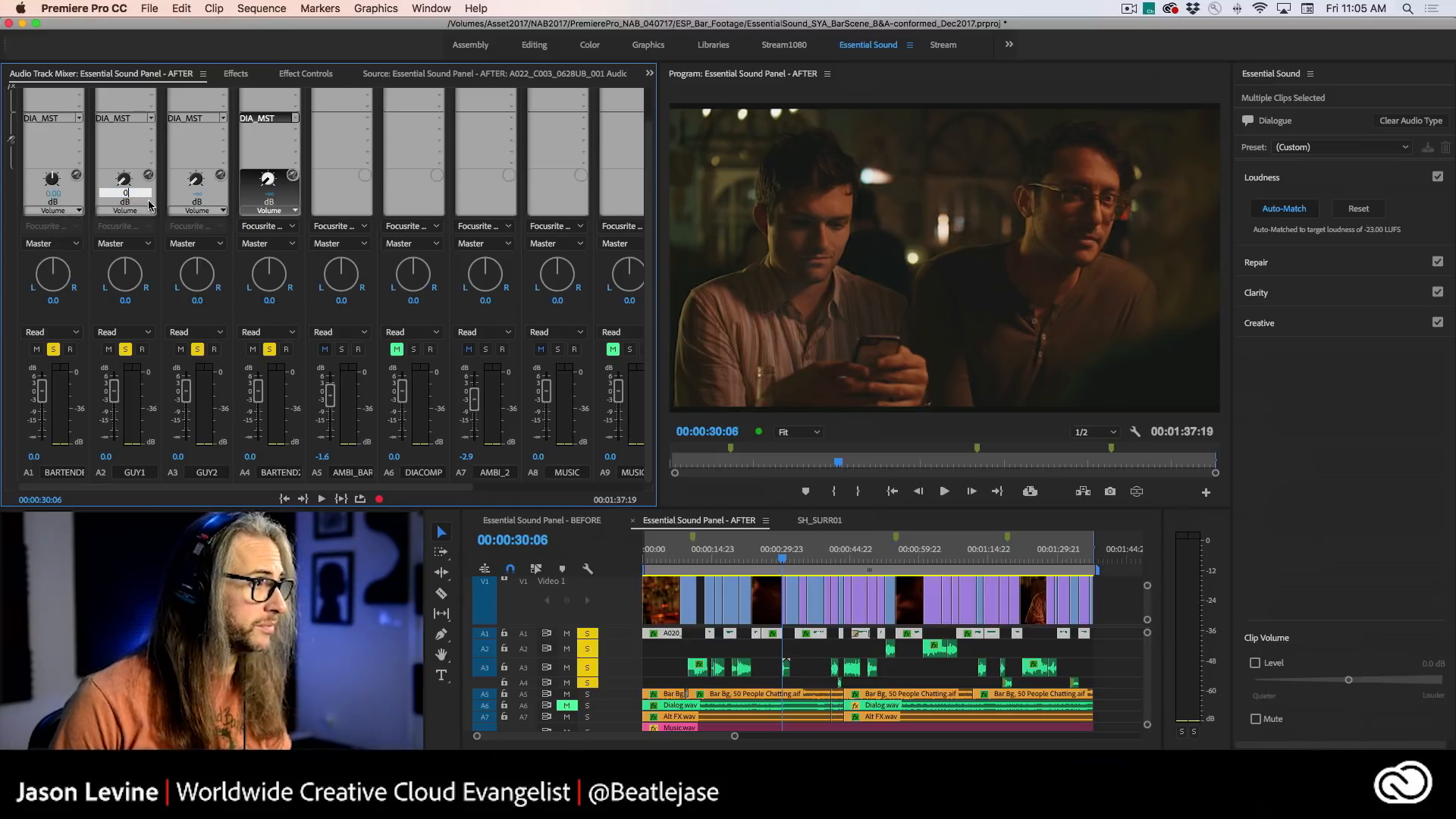
pyautogui.click(197, 199)
pyautogui.write('0')
pyautogui.click(268, 194)
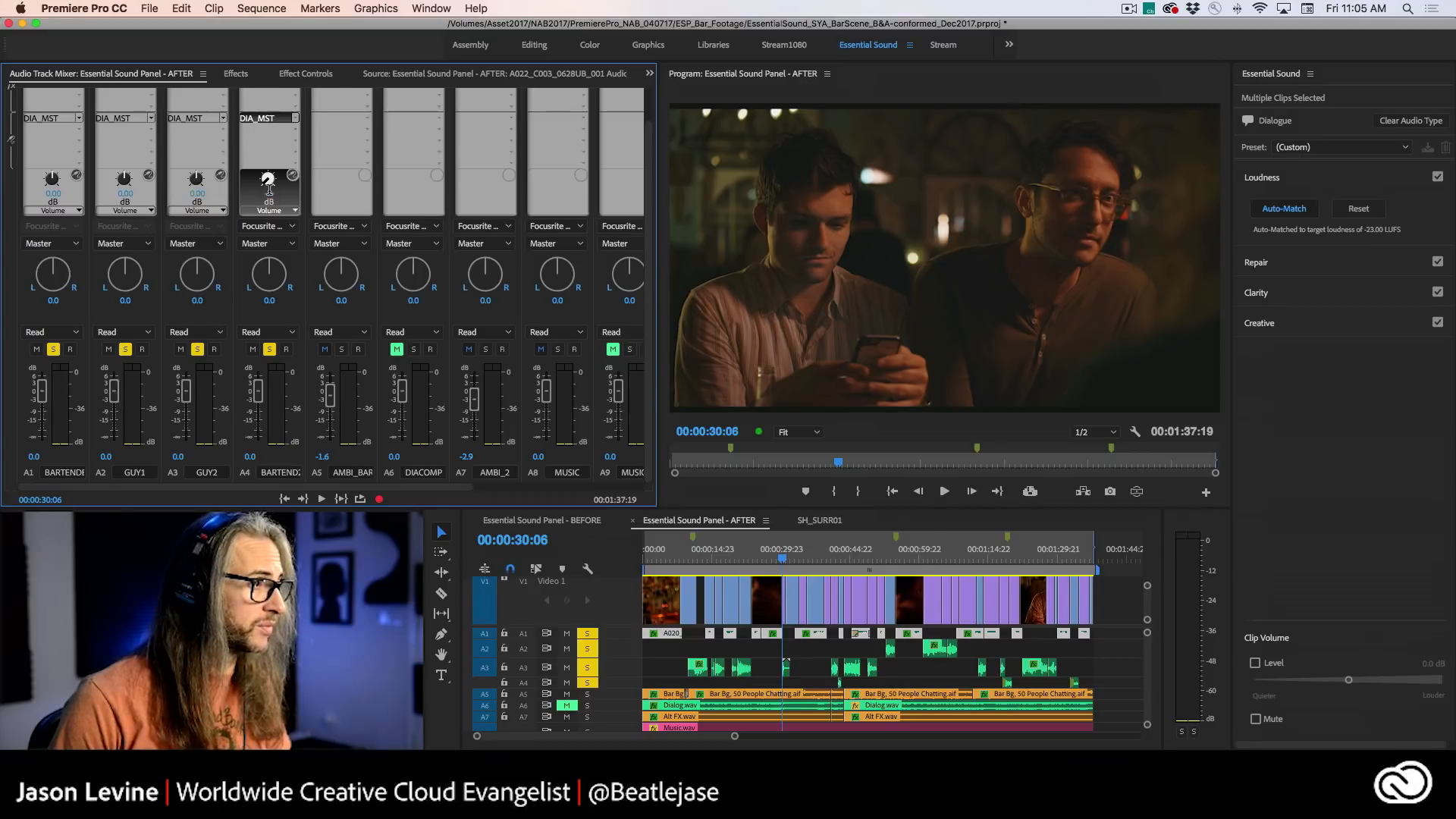
pyautogui.write('0')
pyautogui.press('Return')
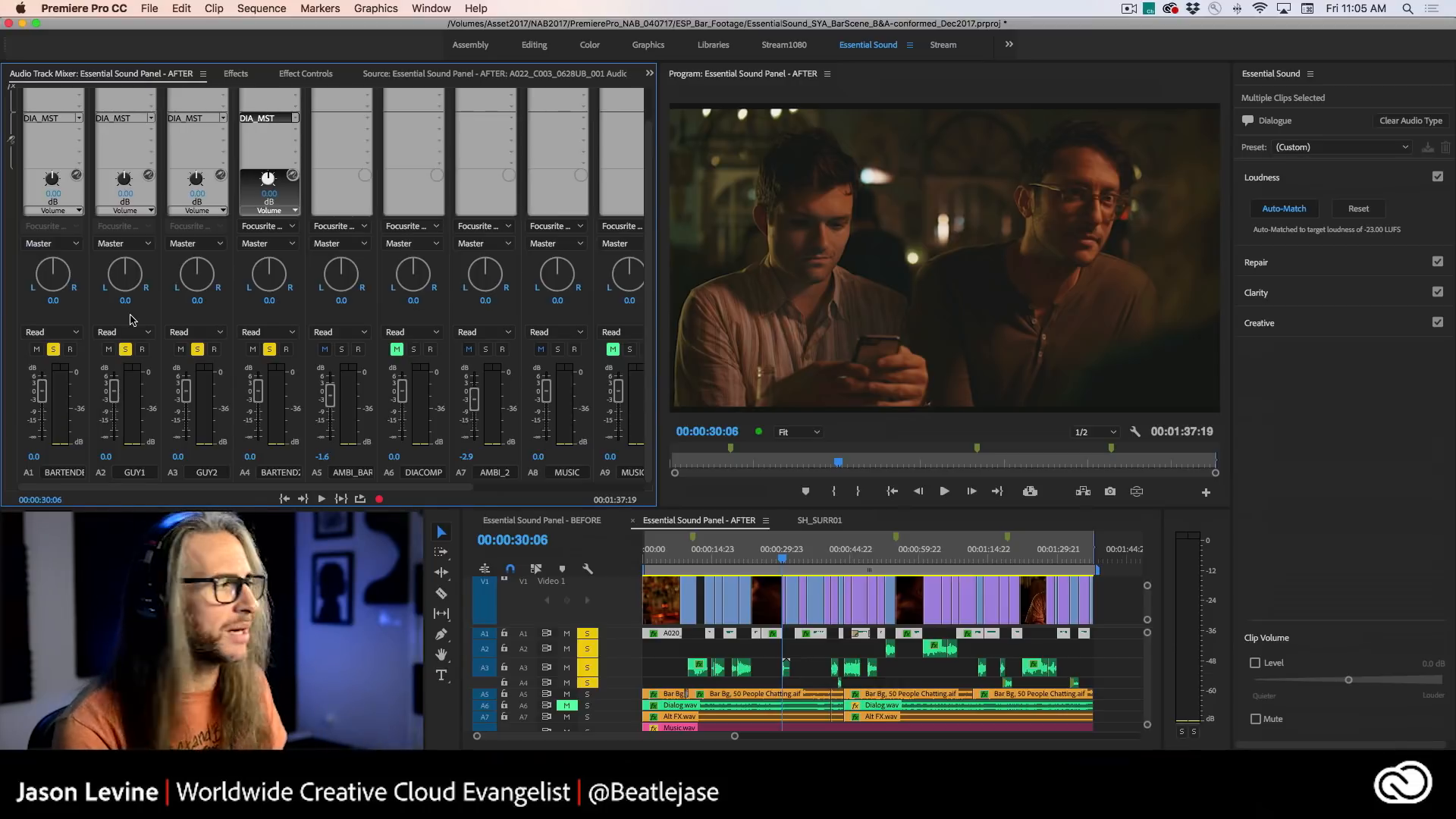
# - Switch the DIA_MST sends on tracks A3 and A2 to Balance, shifting A3 toward the right channel and A2 toward the left
pyautogui.click(79, 211)
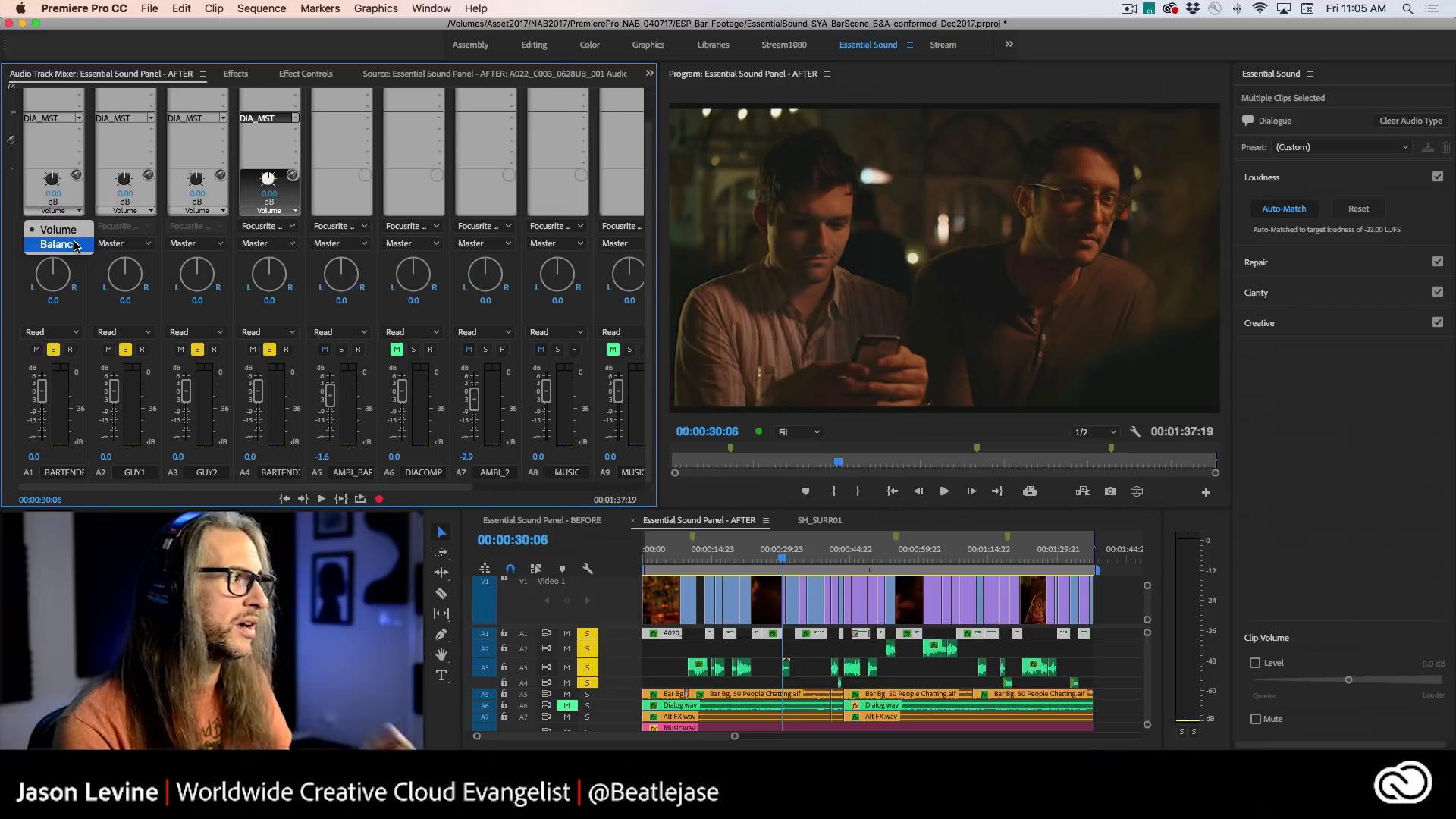
pyautogui.click(133, 231)
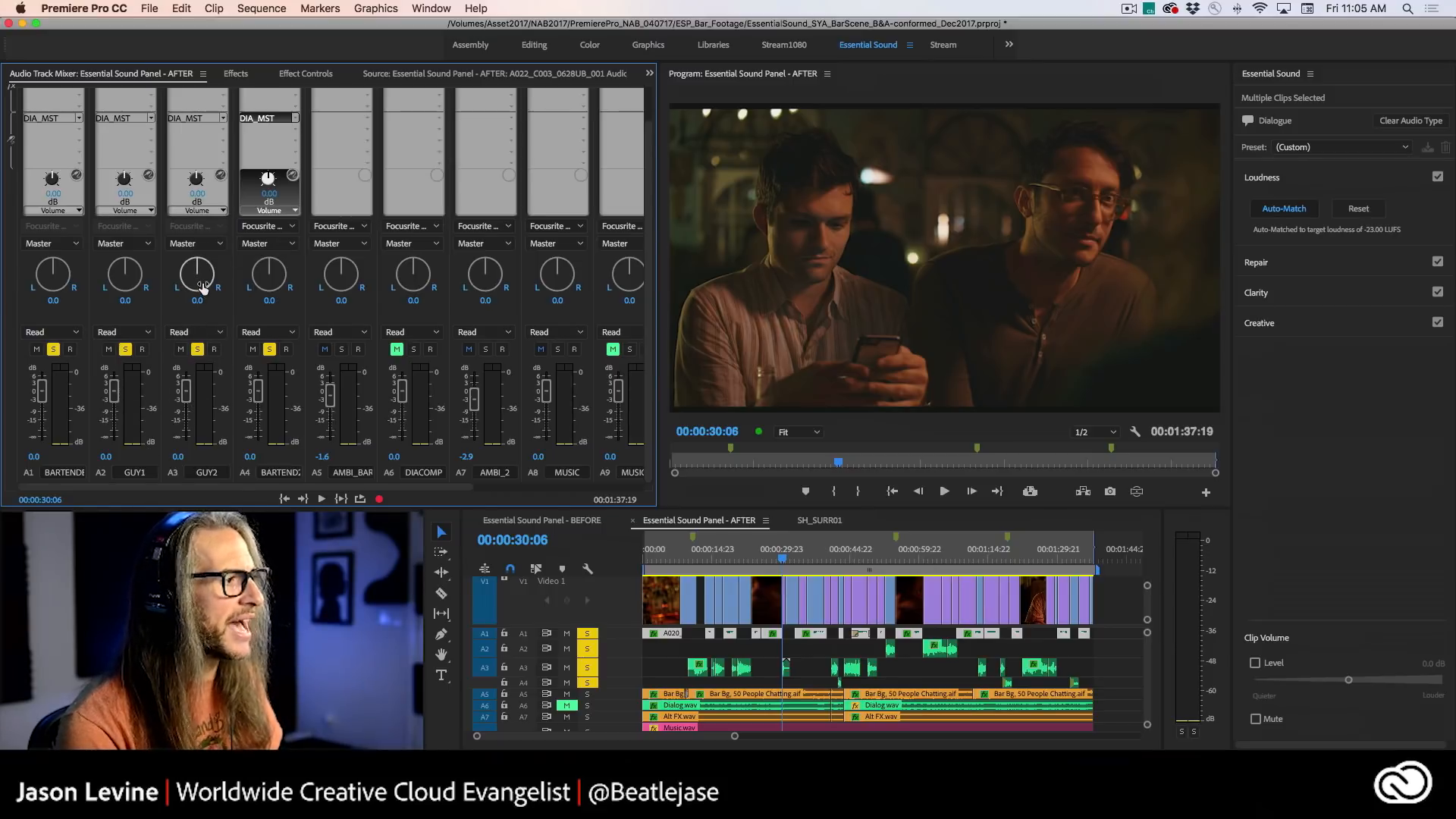
pyautogui.click(202, 211)
pyautogui.click(205, 245)
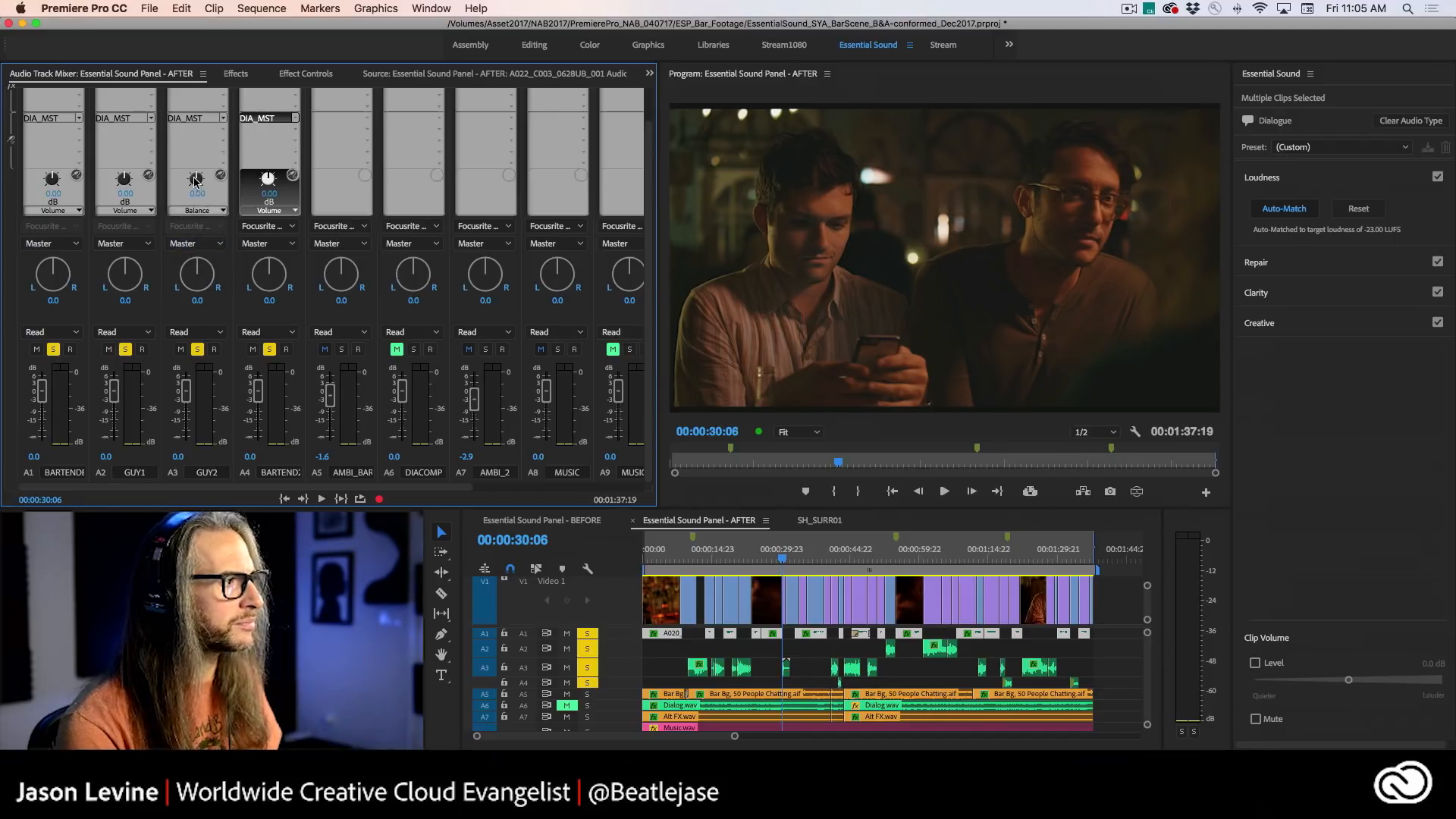
pyautogui.moveTo(195, 172)
pyautogui.mouseDown()
pyautogui.moveTo(215, 163)
pyautogui.moveTo(213, 192)
pyautogui.mouseUp()
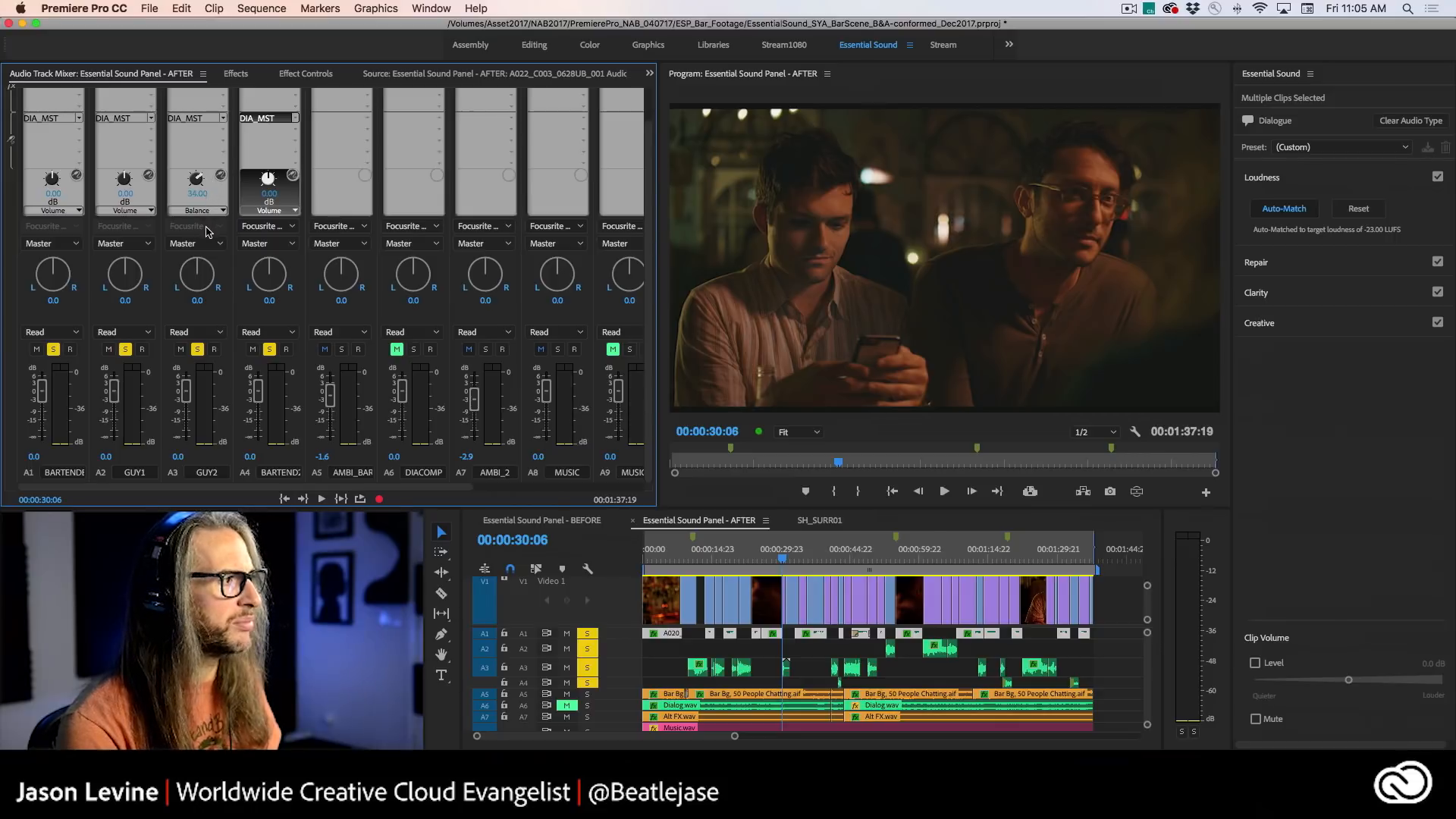
pyautogui.click(133, 210)
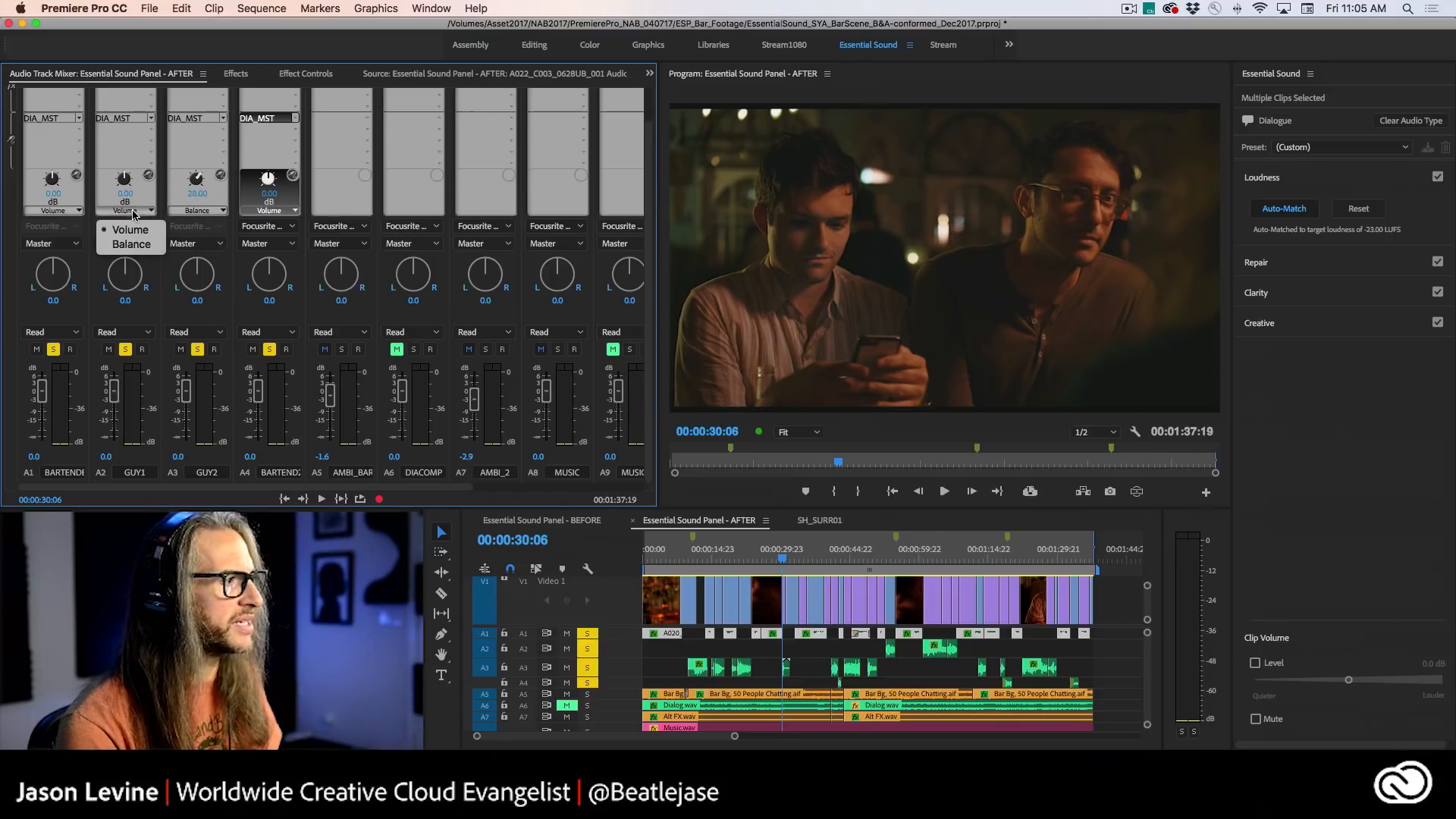
pyautogui.click(132, 243)
pyautogui.moveTo(124, 176)
pyautogui.mouseDown()
pyautogui.moveTo(105, 224)
pyautogui.moveTo(112, 172)
pyautogui.mouseUp()
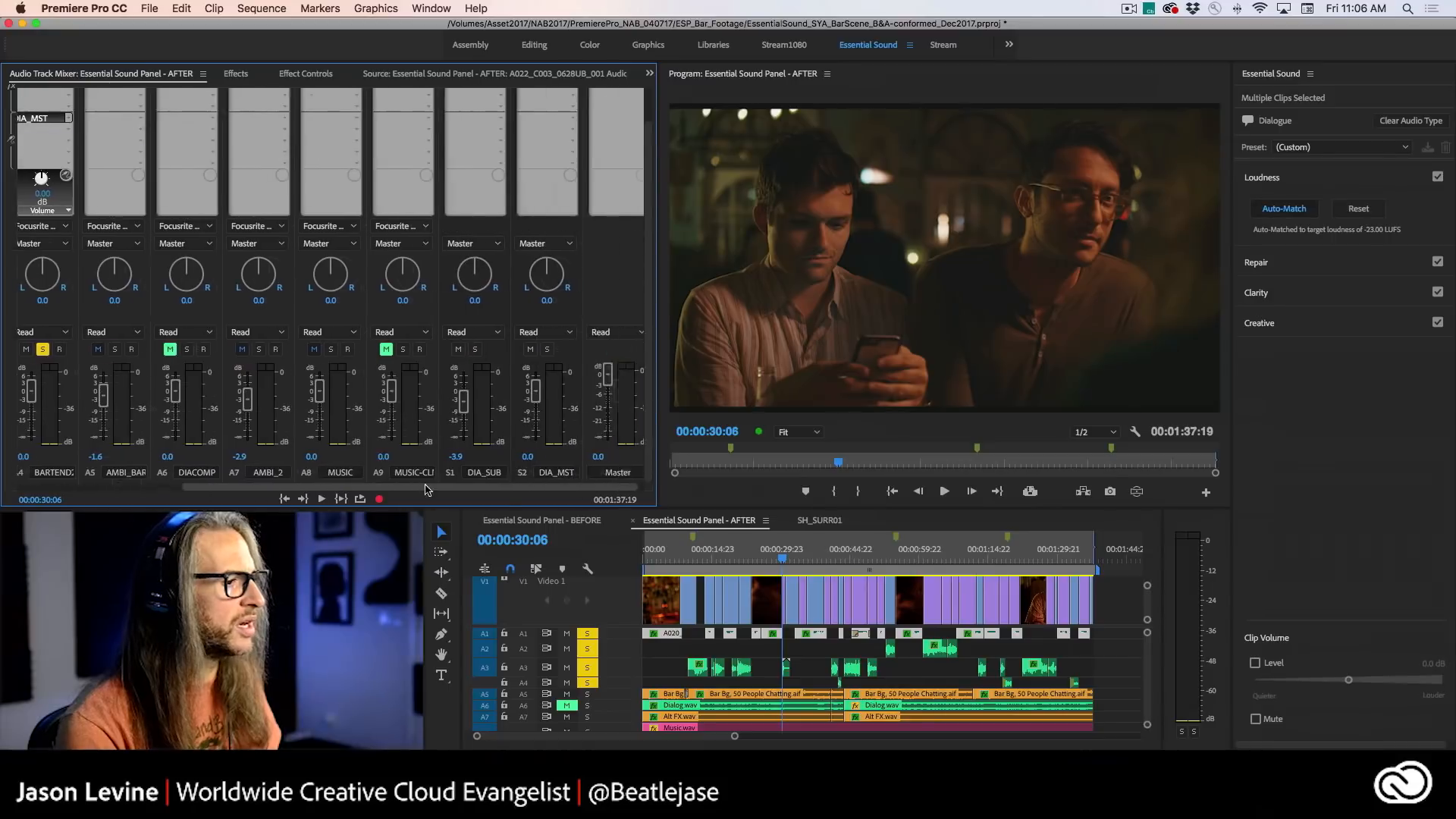
# - Check the pre-fader and post-fader options of track A1's DIA_MST send and play the dialogue from about 00:00:13:11
pyautogui.rightClick(30, 135)
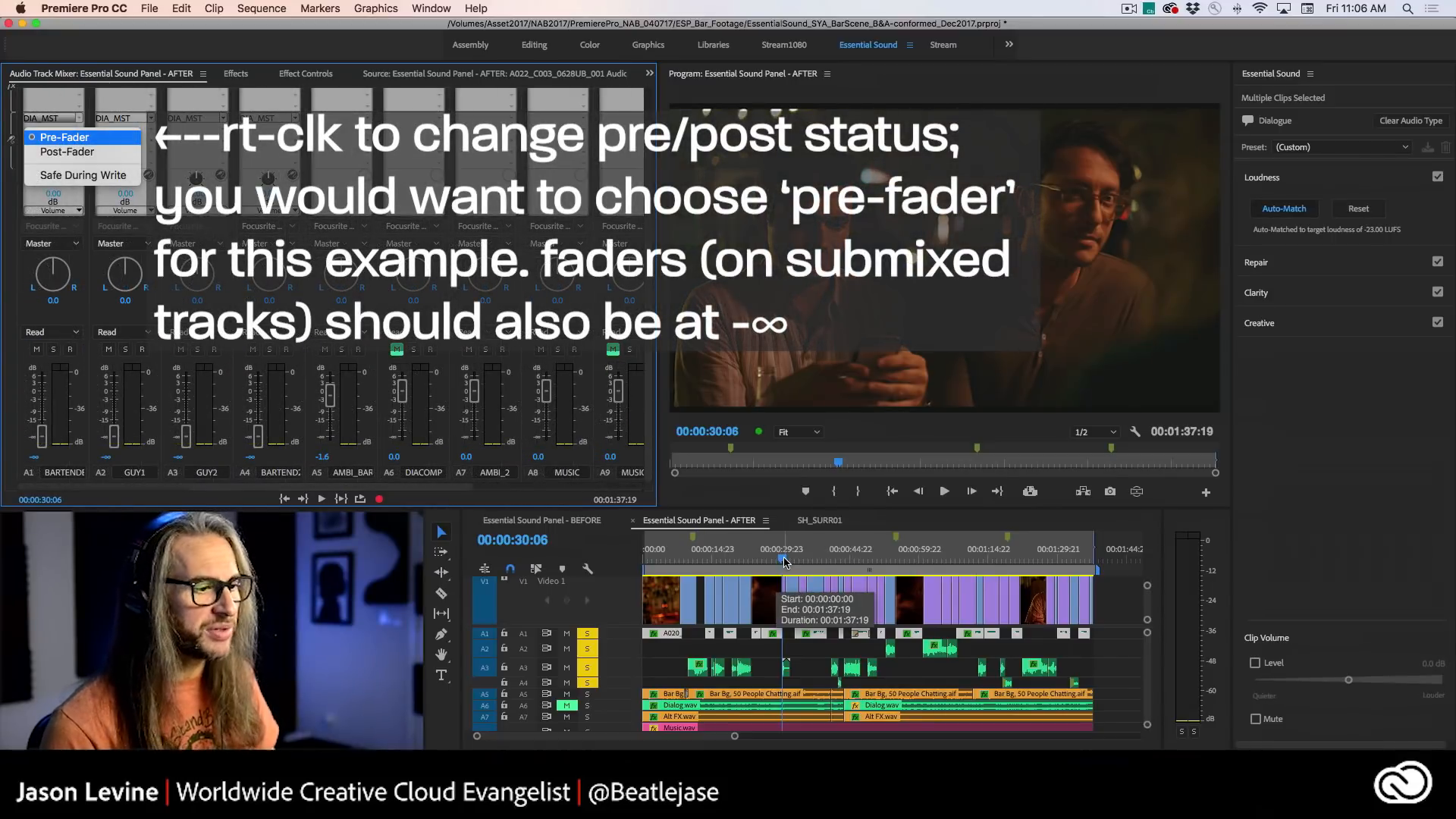
pyautogui.moveTo(781, 562); pyautogui.dragTo(705, 562)
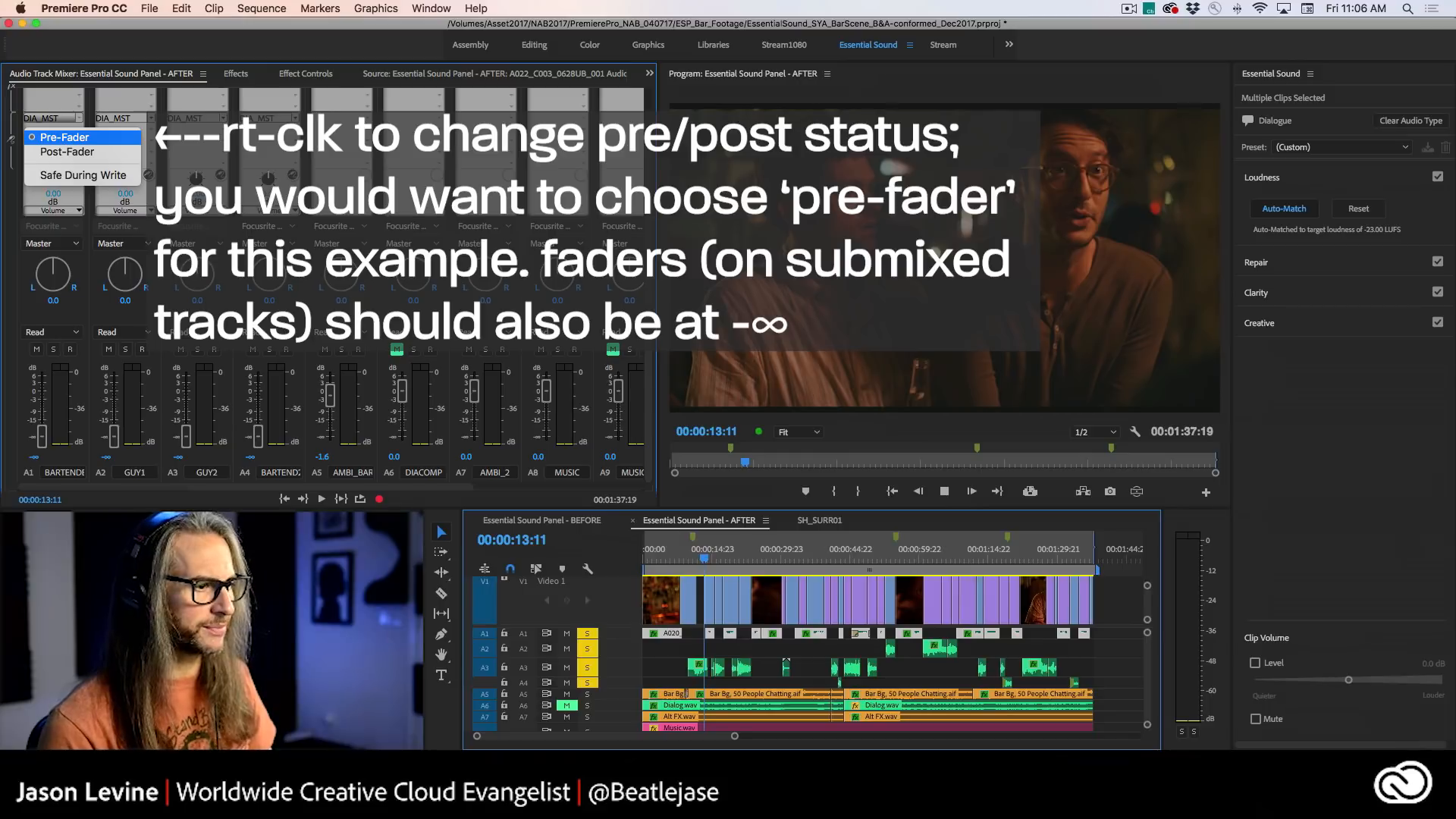
pyautogui.press('space')
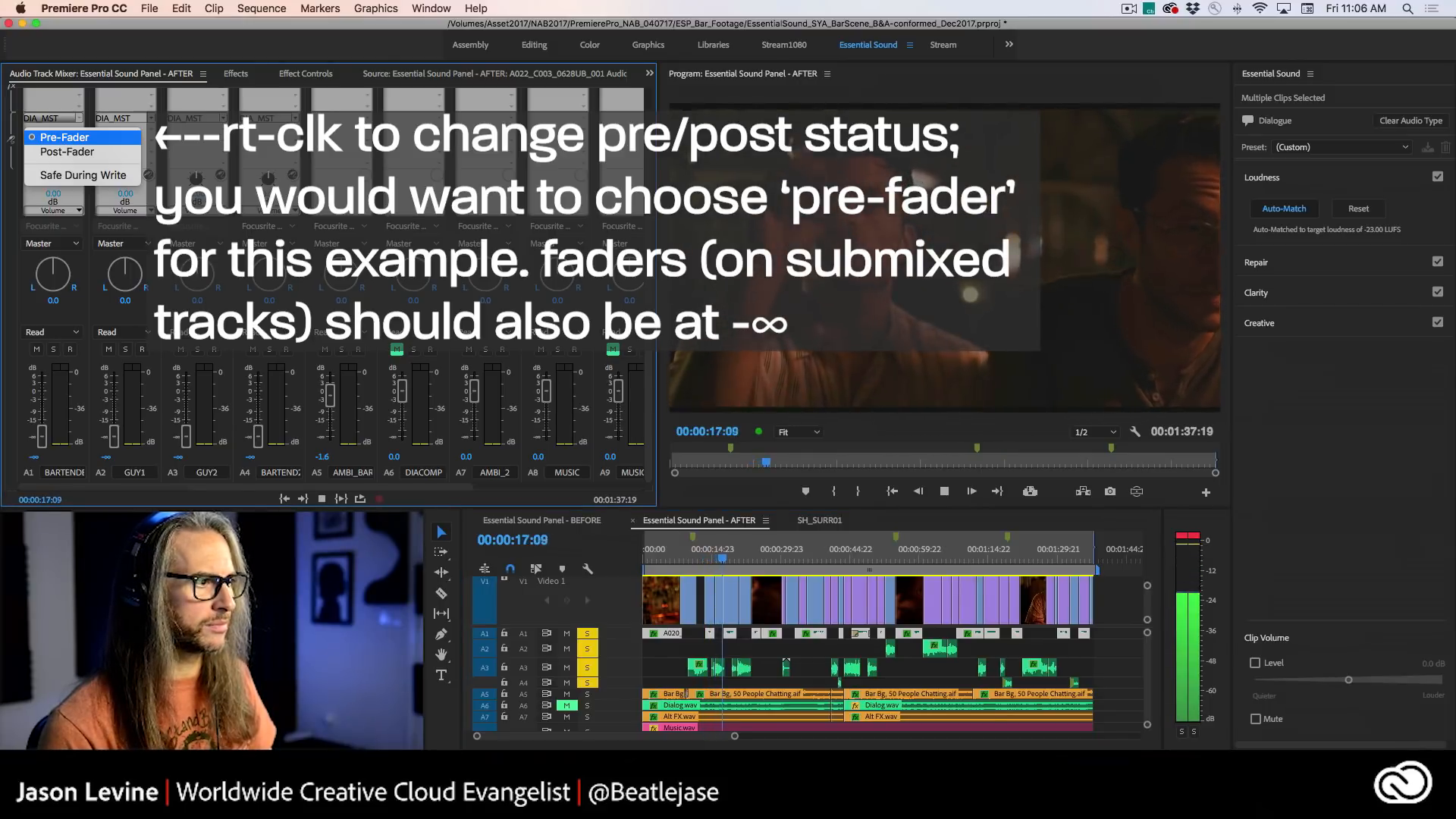
pyautogui.press('space')
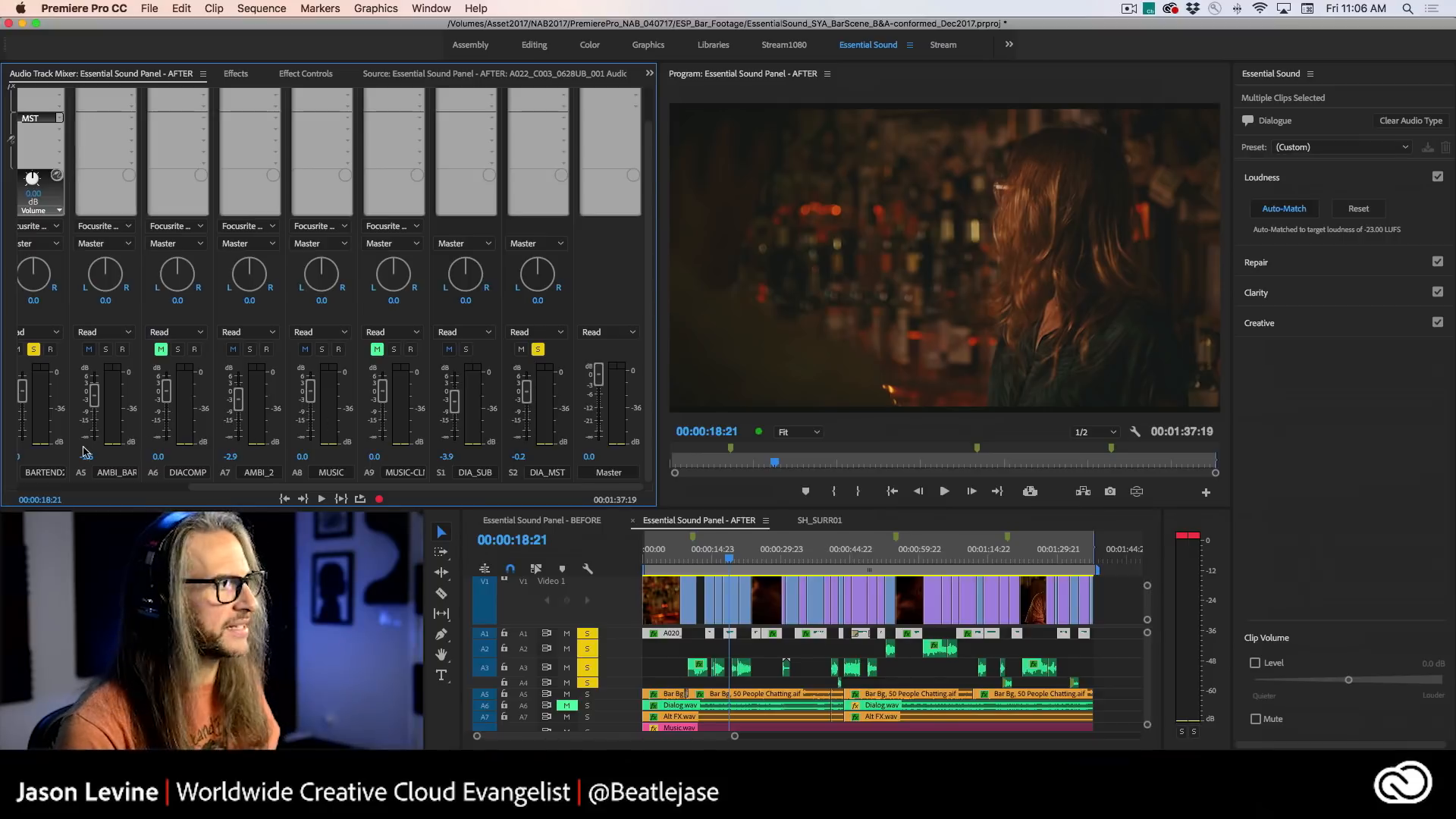
pyautogui.click(564, 118)
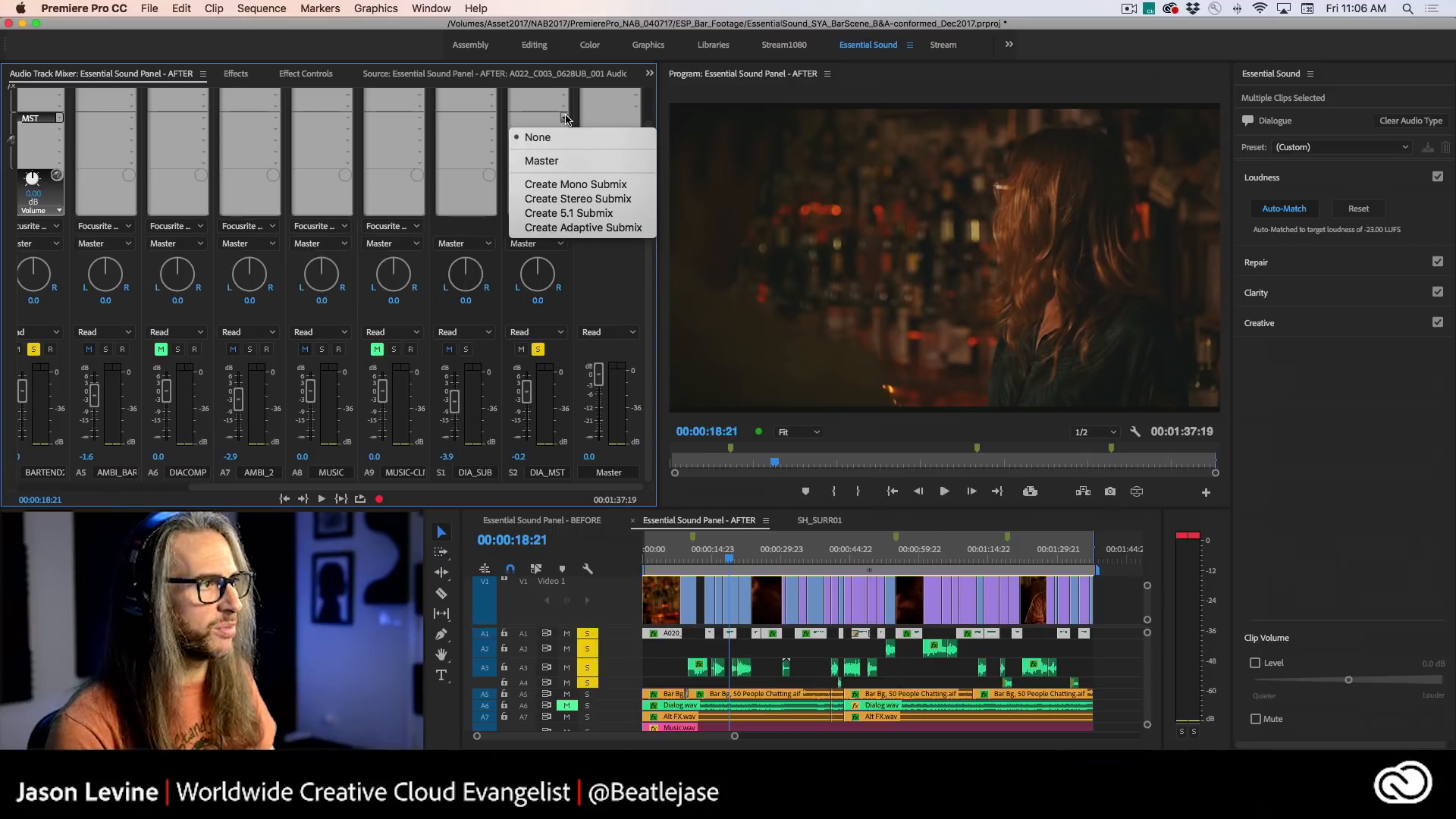
pyautogui.click(567, 120)
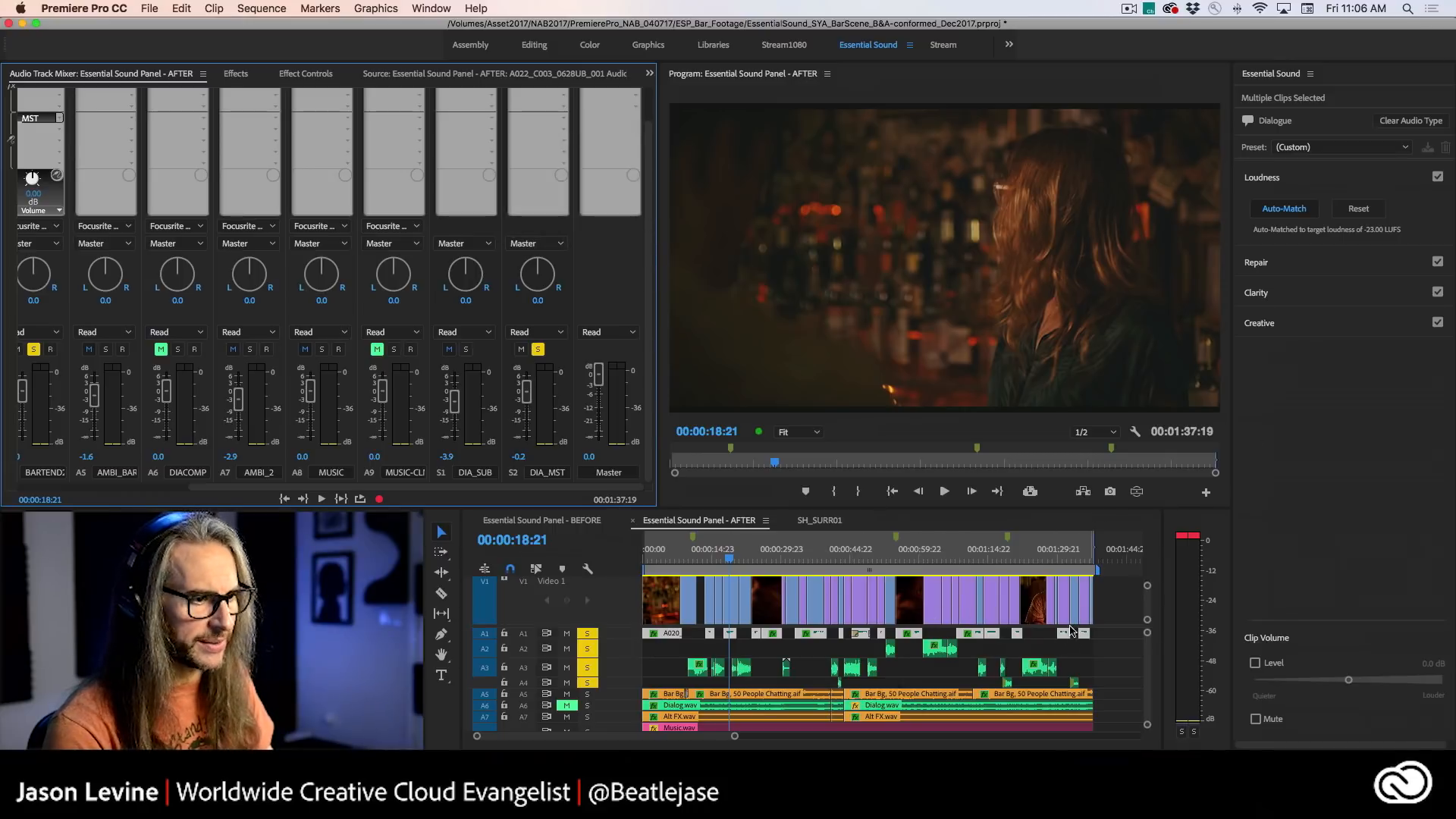
# - Turn off Dynamics in the Clarity settings for the dialogue clips on tracks A1 to A4 and clear the selection
pyautogui.click(1311, 214)
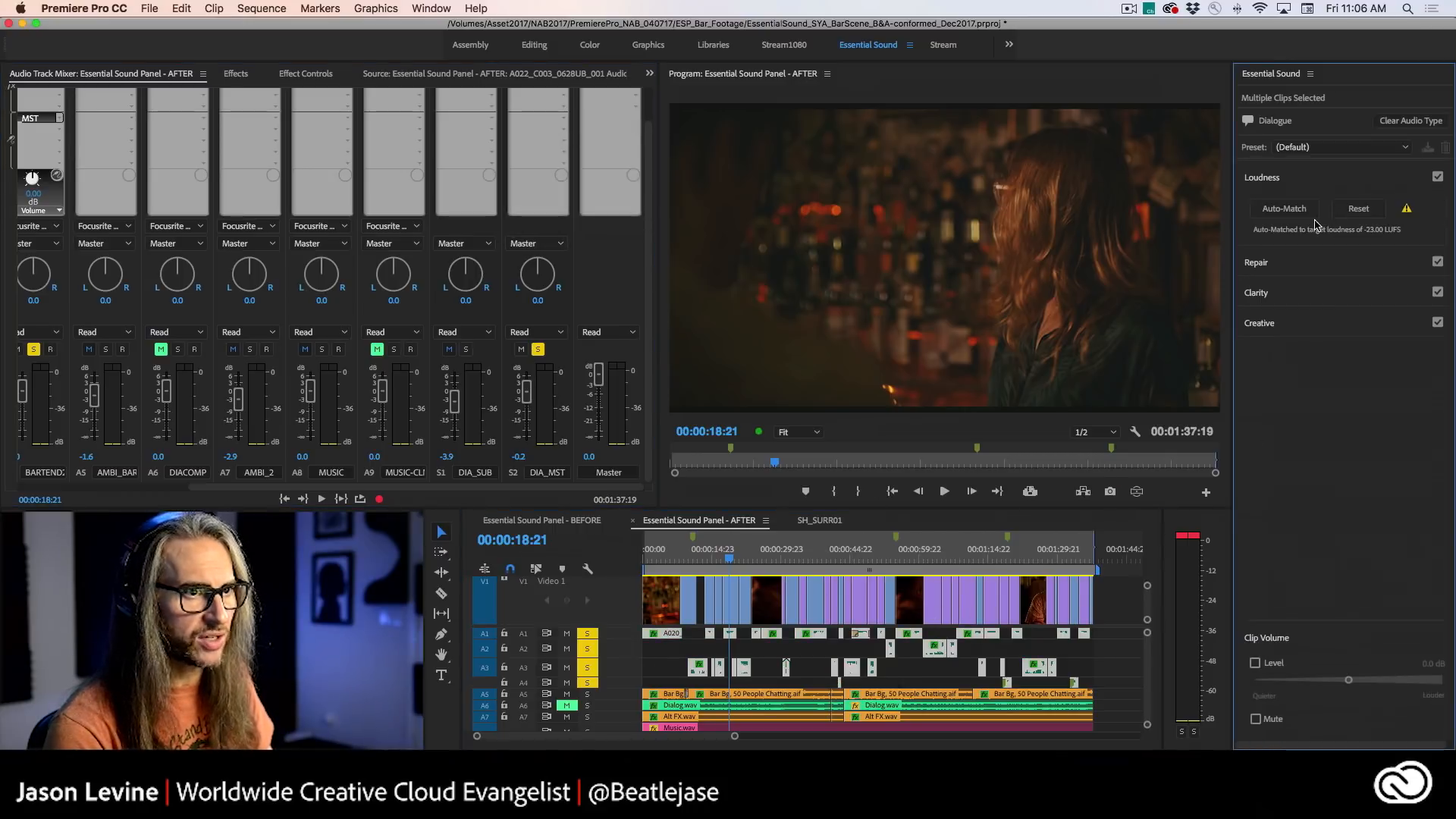
pyautogui.click(1301, 299)
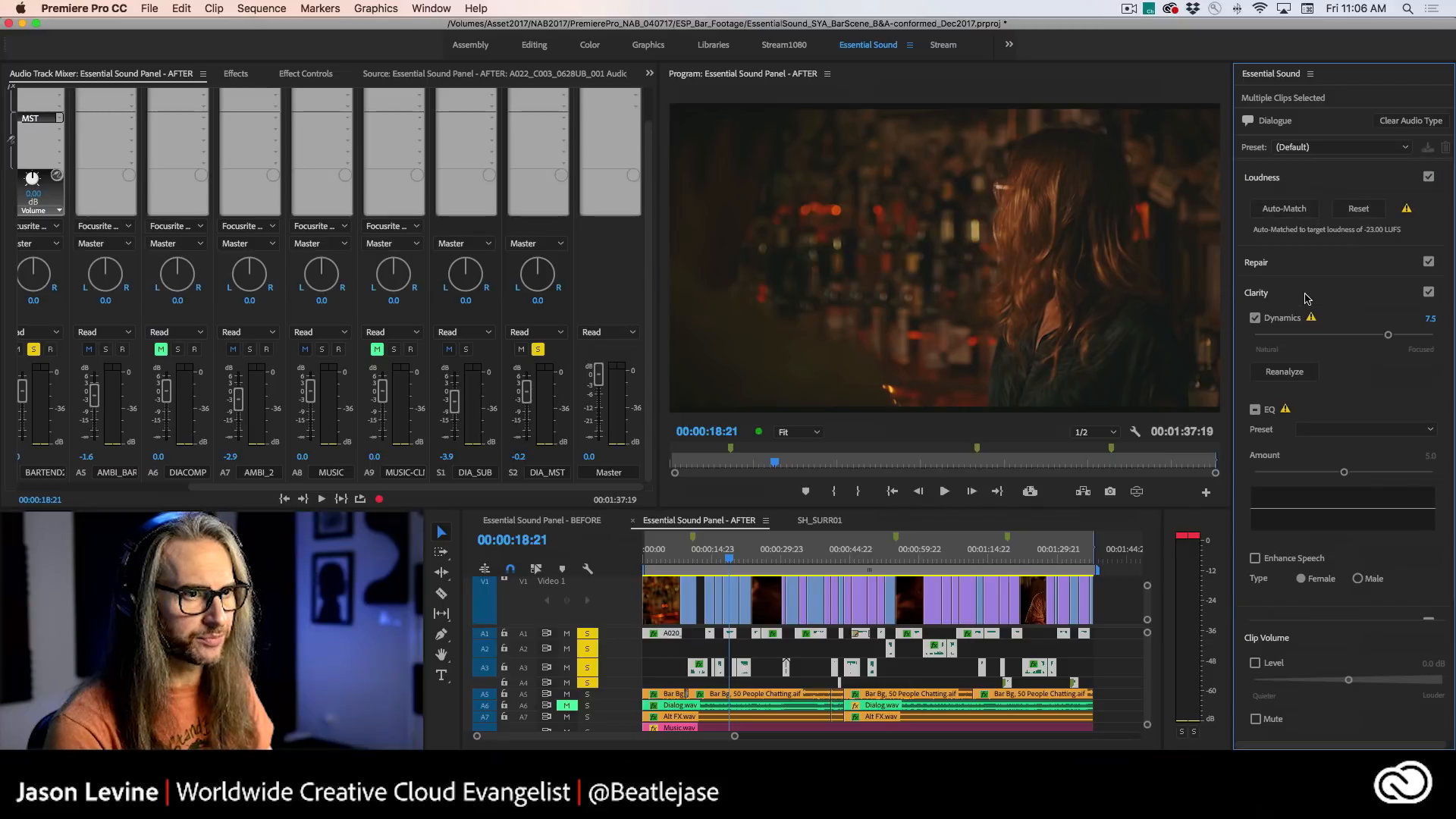
pyautogui.click(1256, 319)
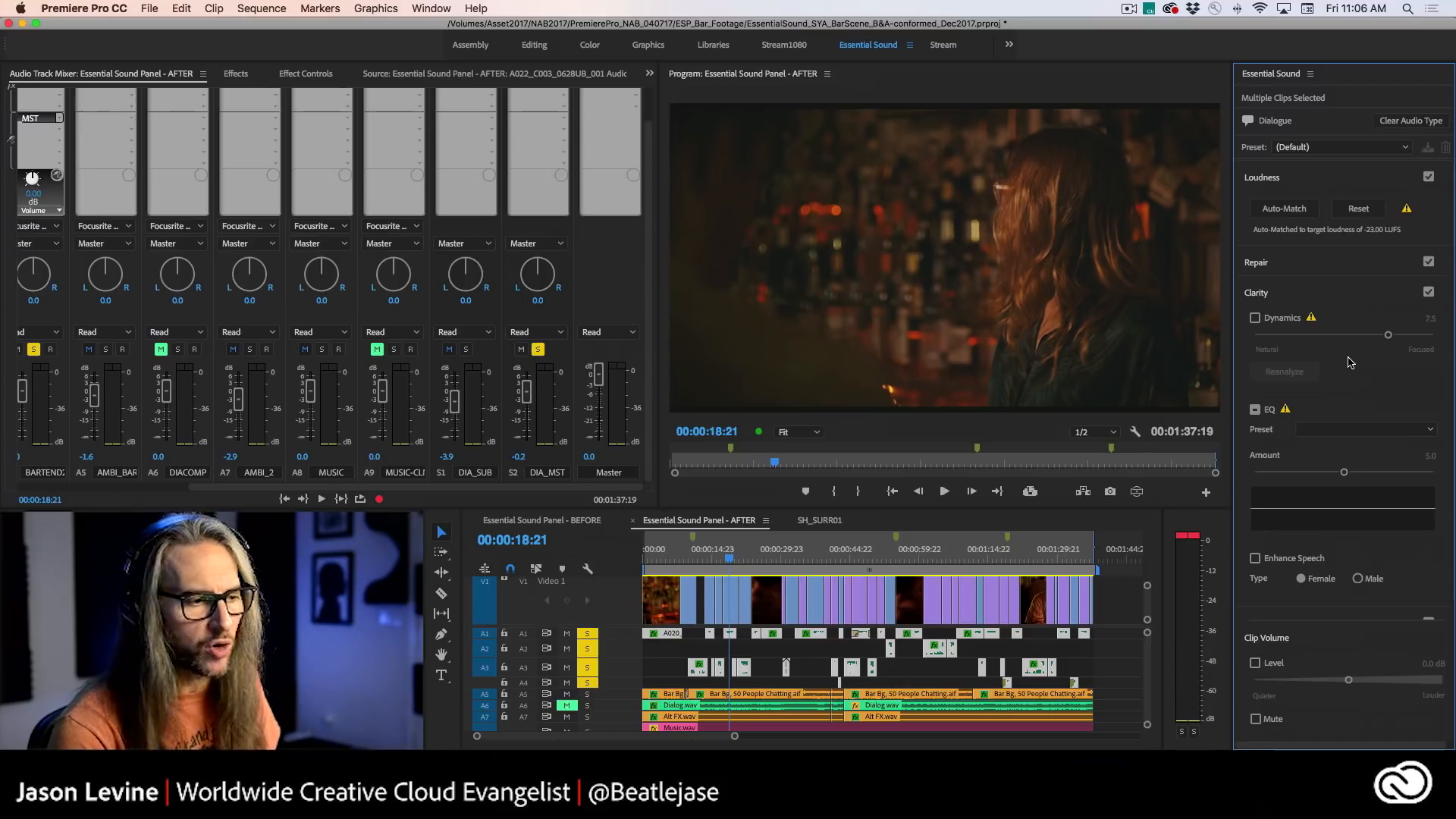
pyautogui.click(816, 654)
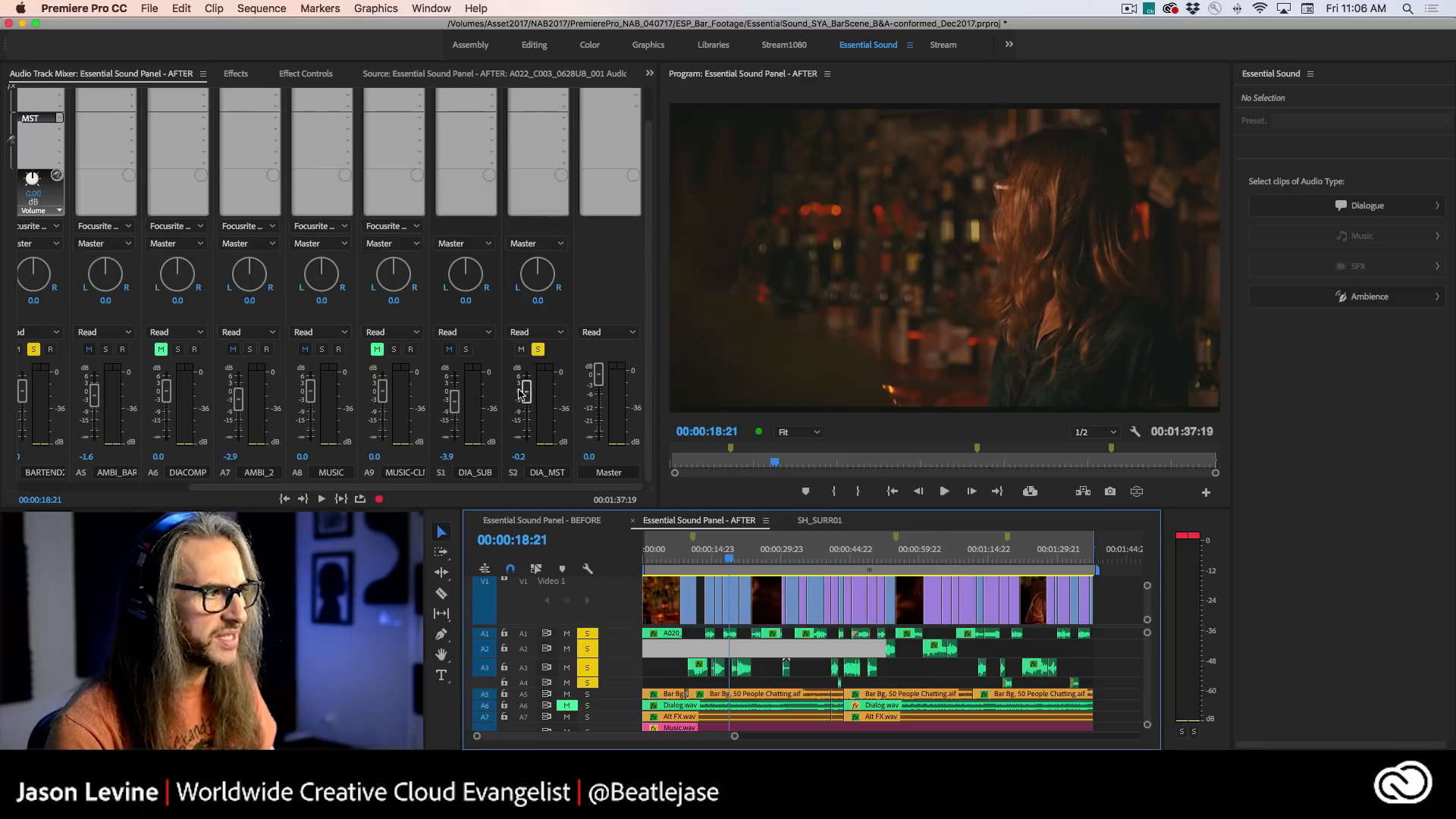
# - Audition the dialogue between about 00:00:09:05 and 00:00:31:13 to check the DIA_MST and Master levels
pyautogui.click(701, 561)
pyautogui.click(686, 561)
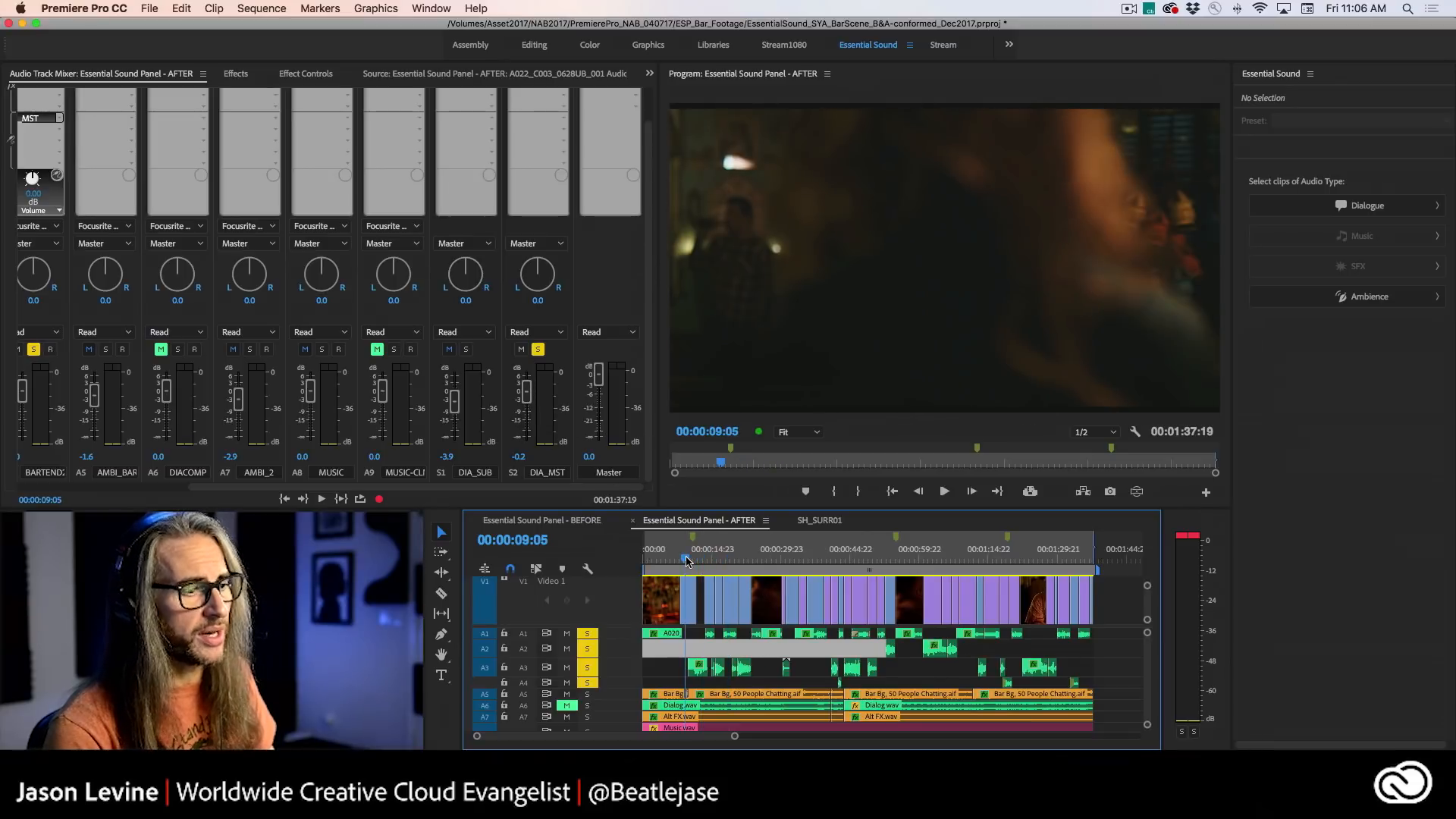
pyautogui.moveTo(687, 561); pyautogui.dragTo(710, 561)
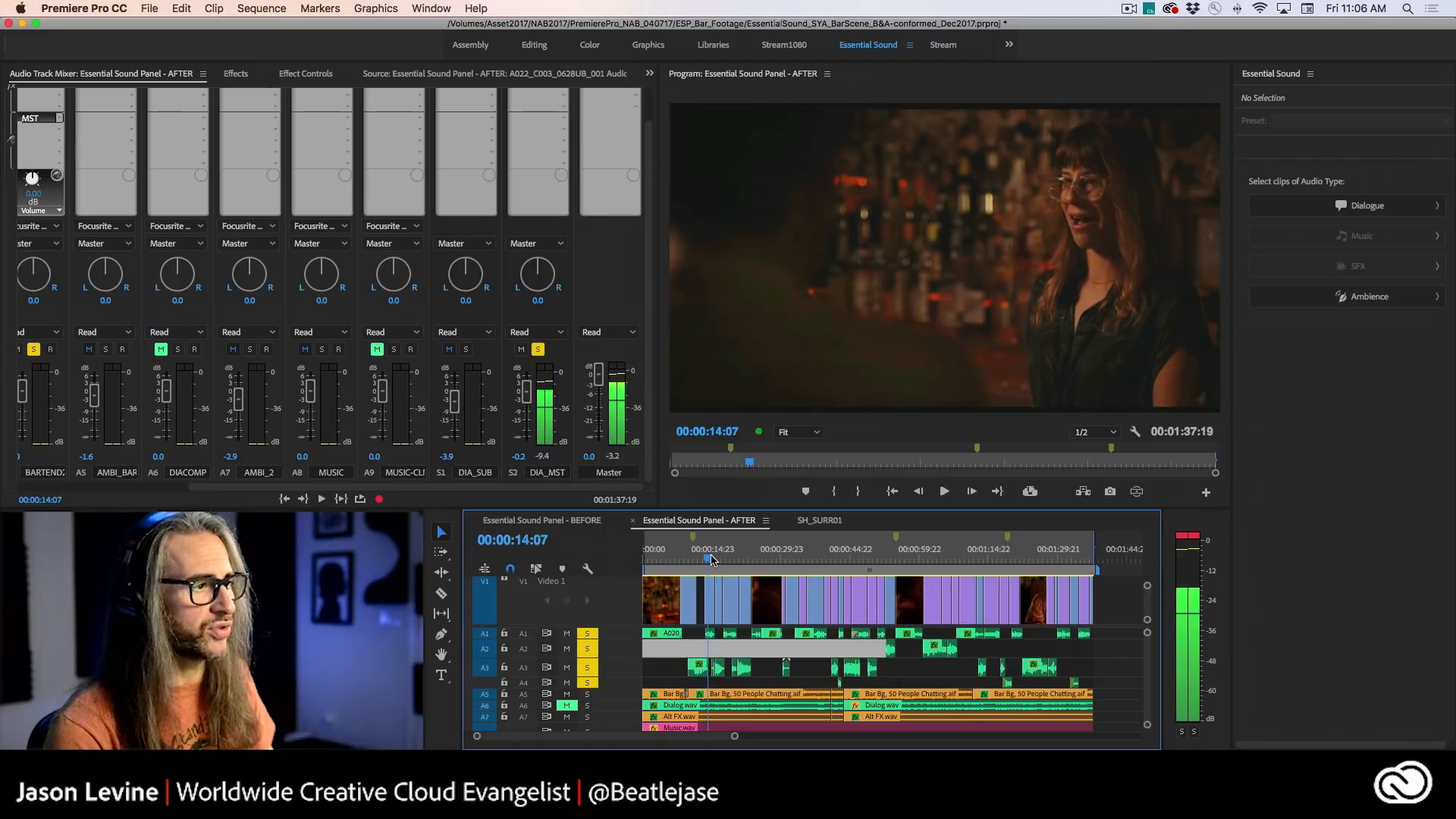
pyautogui.click(788, 557)
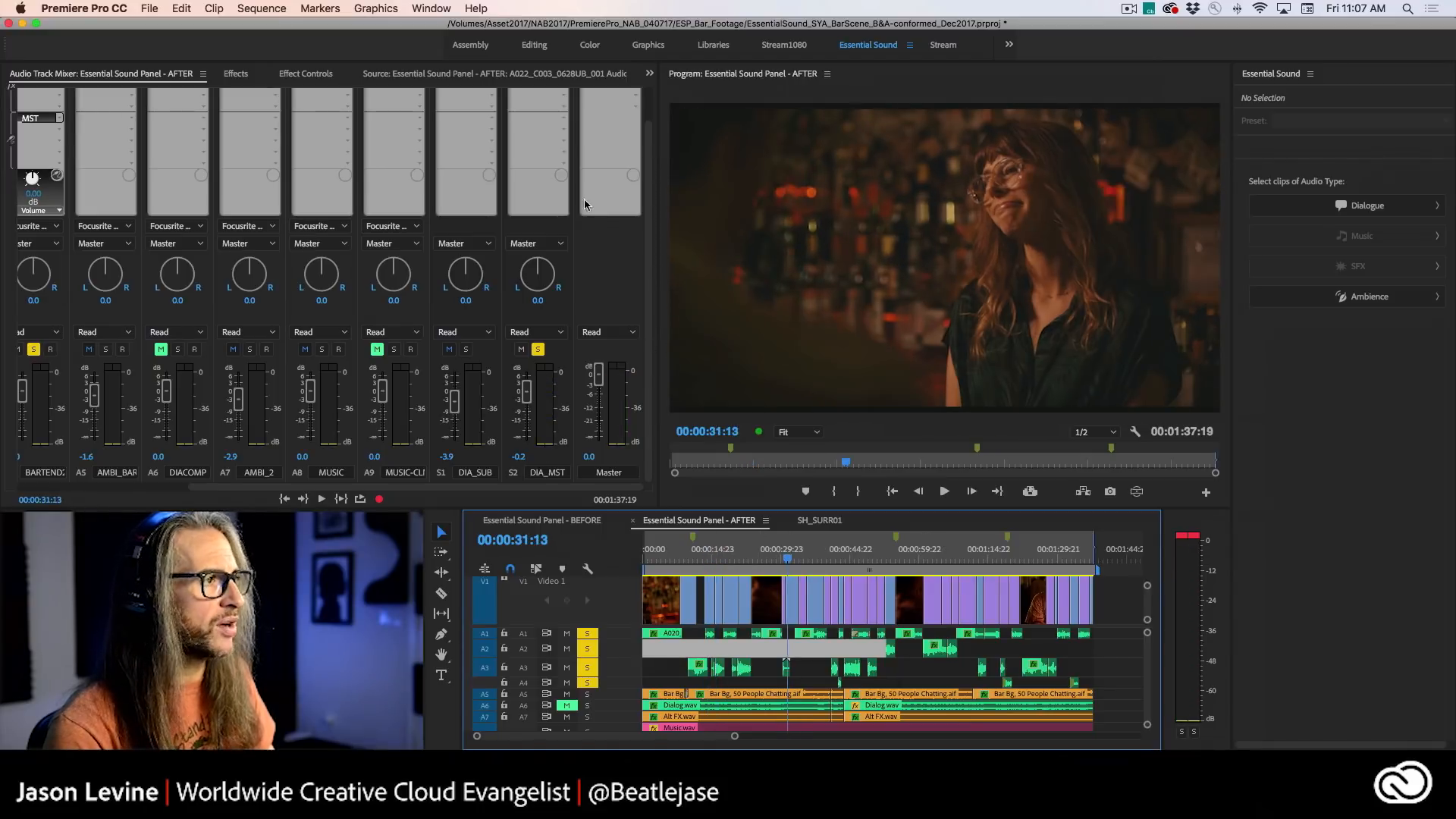
# - Add the Dynamics effect from Amplitude and Compression to DIA_MST's first effect slot and open its effect editor
pyautogui.scroll(2, 650, 184)
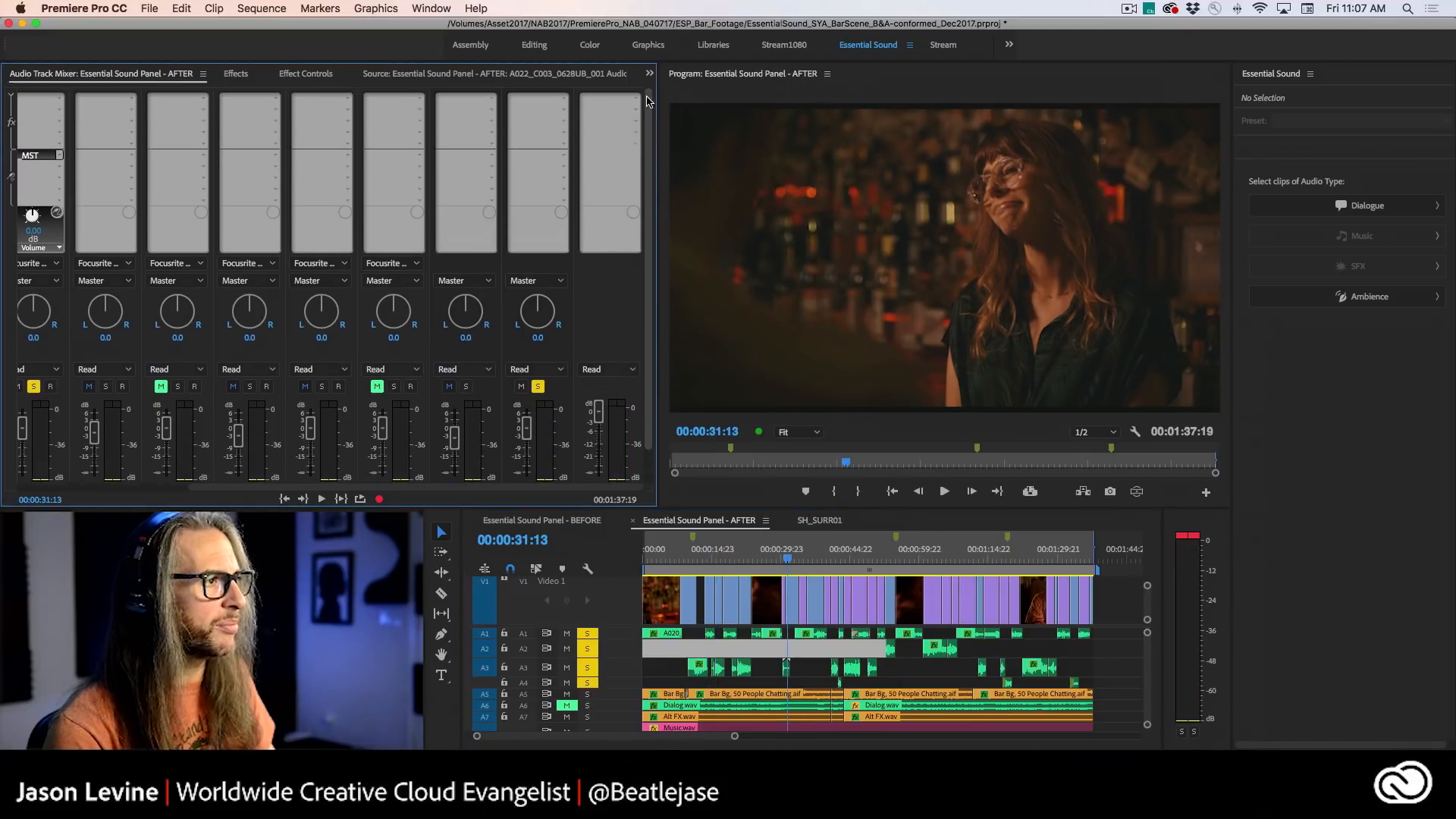
pyautogui.click(563, 102)
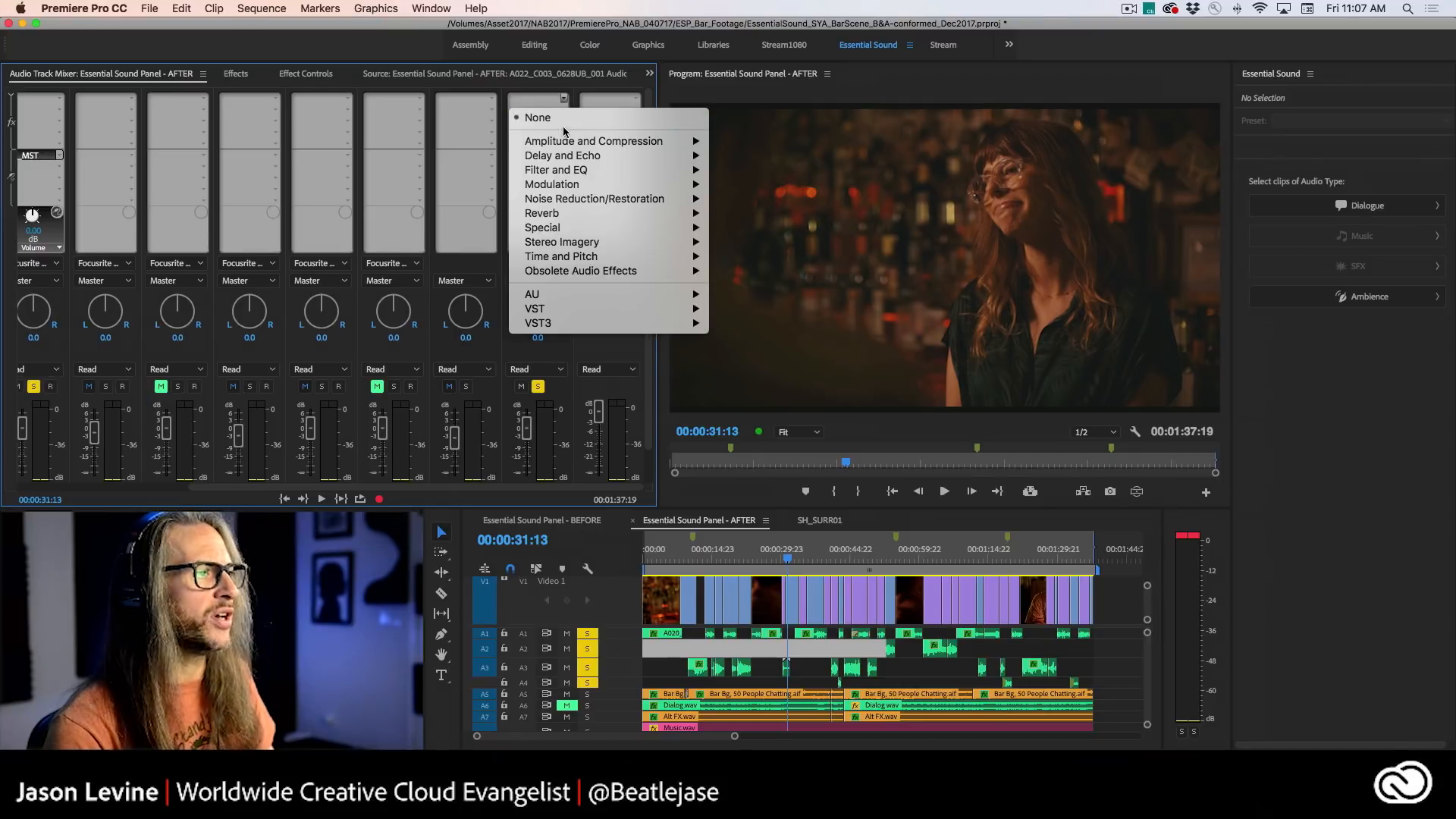
pyautogui.moveTo(568, 143)
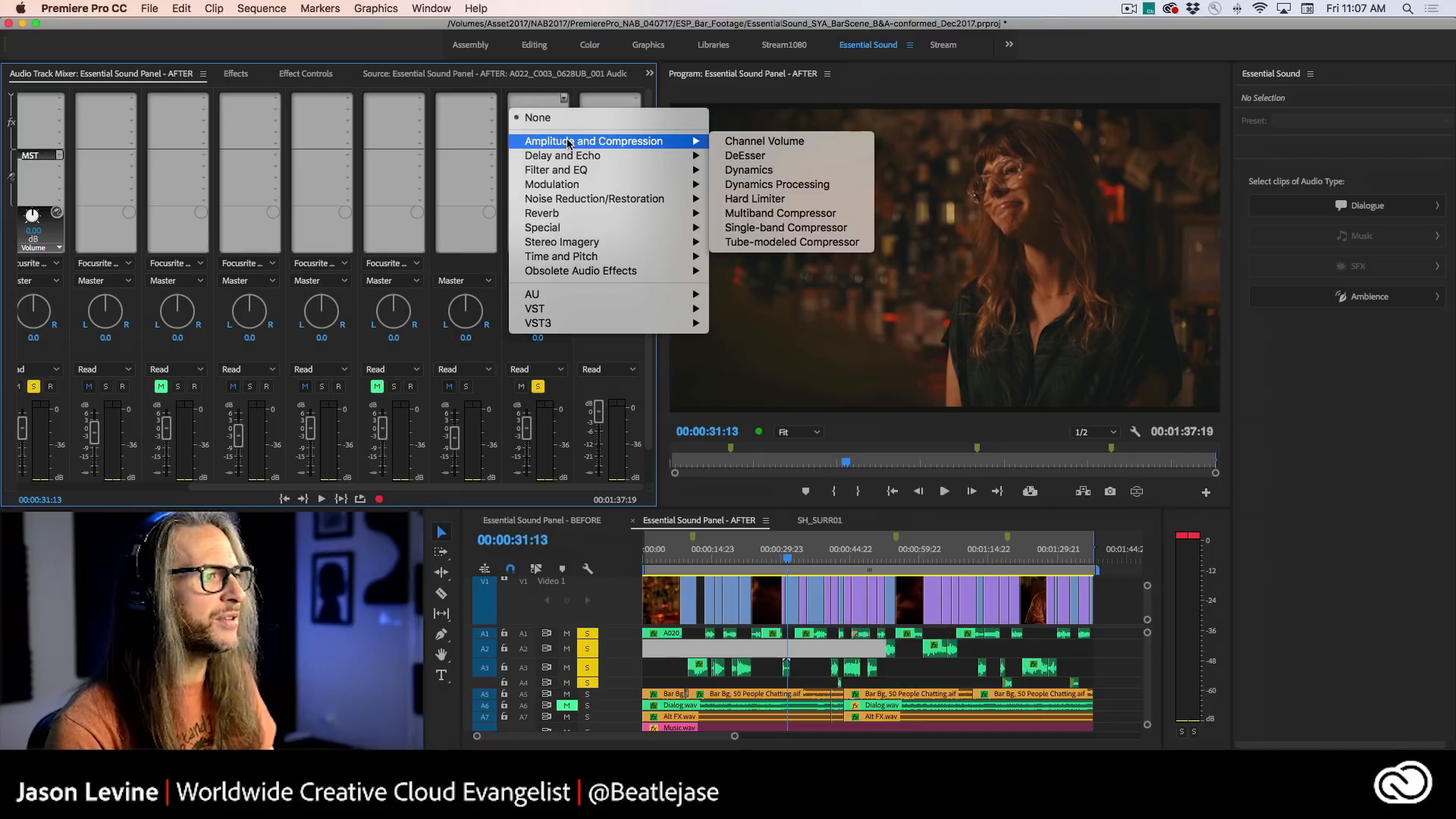
pyautogui.click(798, 174)
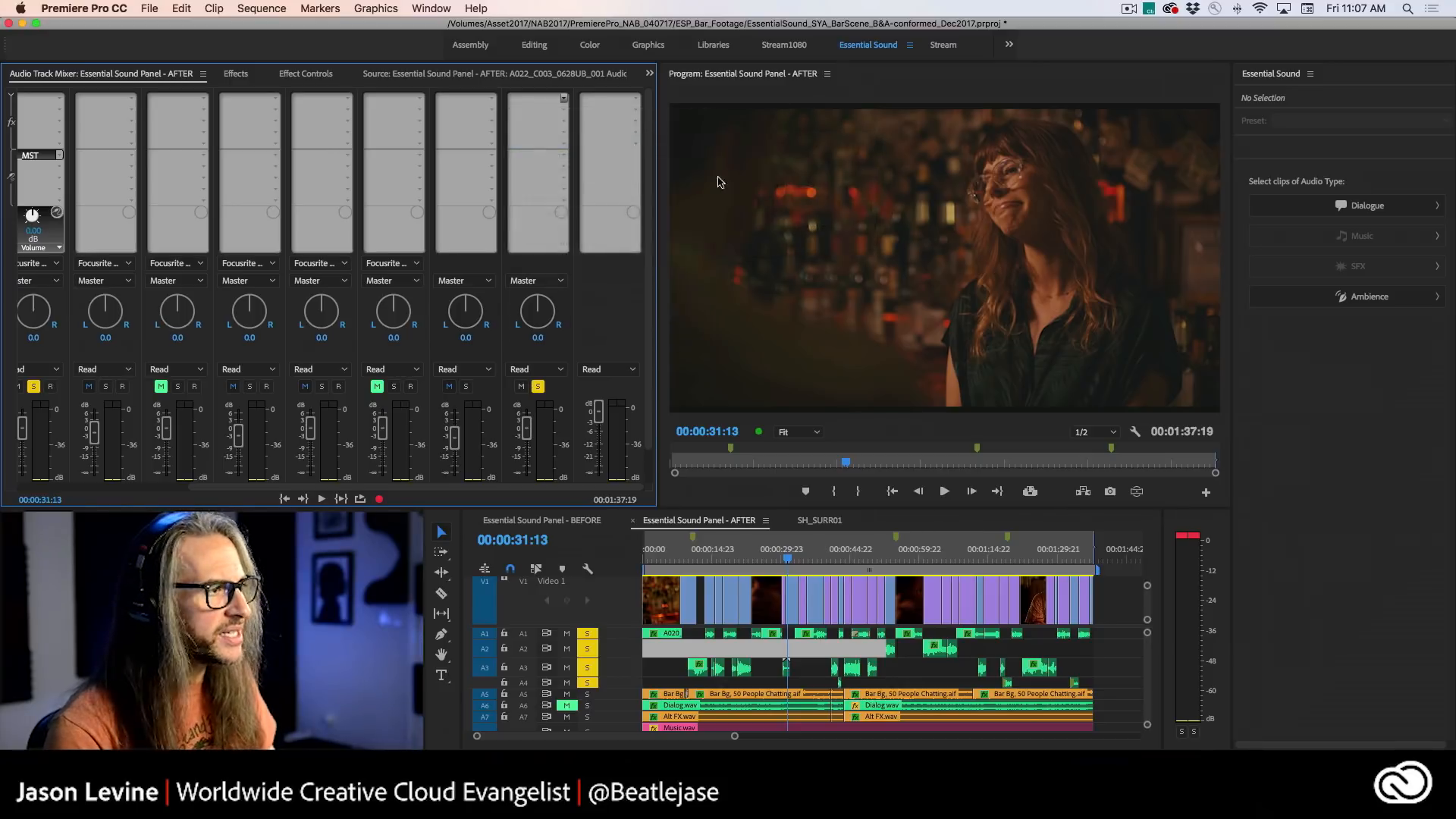
pyautogui.doubleClick(535, 97)
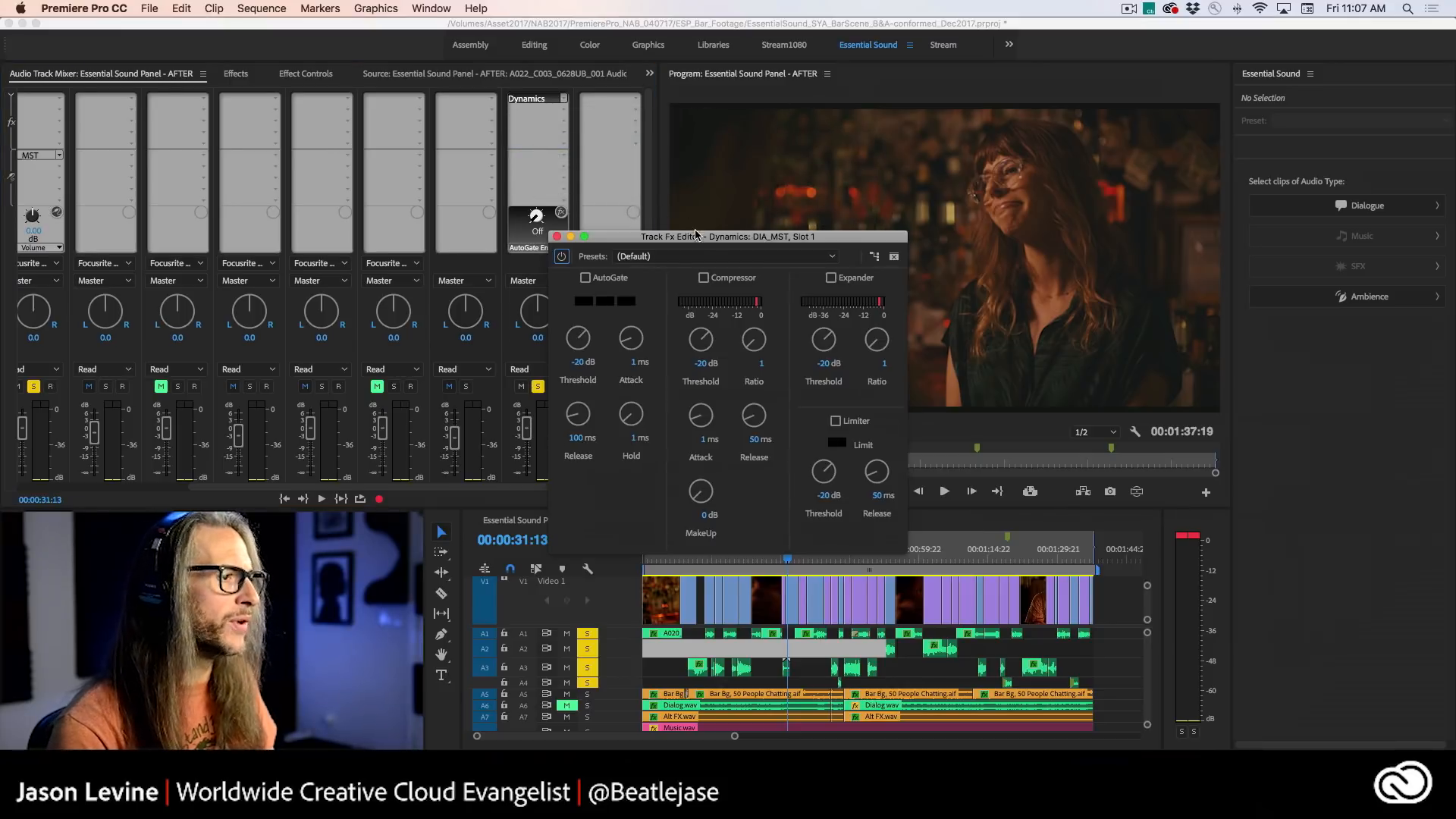
# - Lower the DIA_MST fader slightly and review the preset list of the submix's Dynamics effect
pyautogui.moveTo(696, 240); pyautogui.dragTo(313, 116)
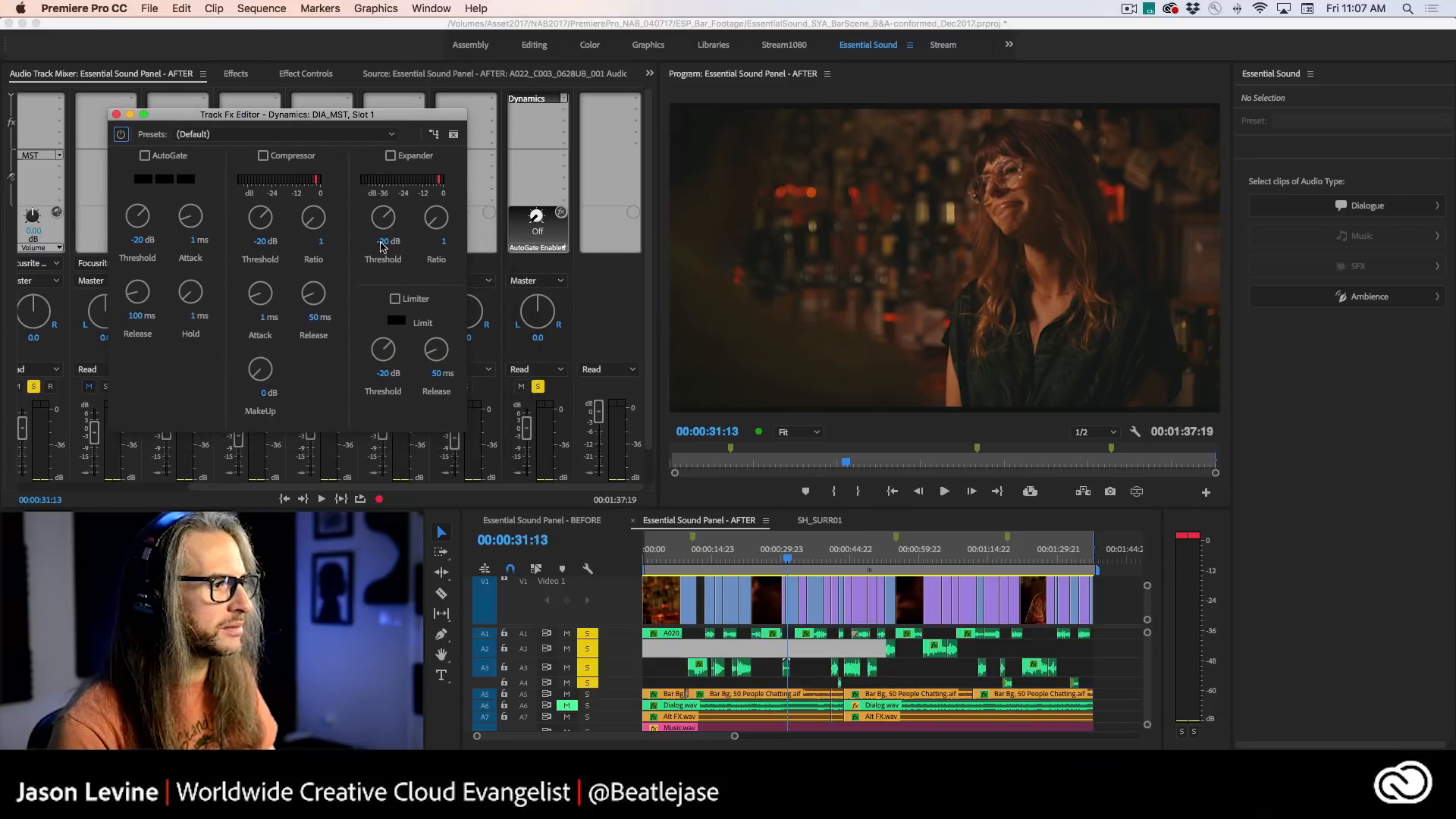
pyautogui.moveTo(526, 432); pyautogui.dragTo(529, 446)
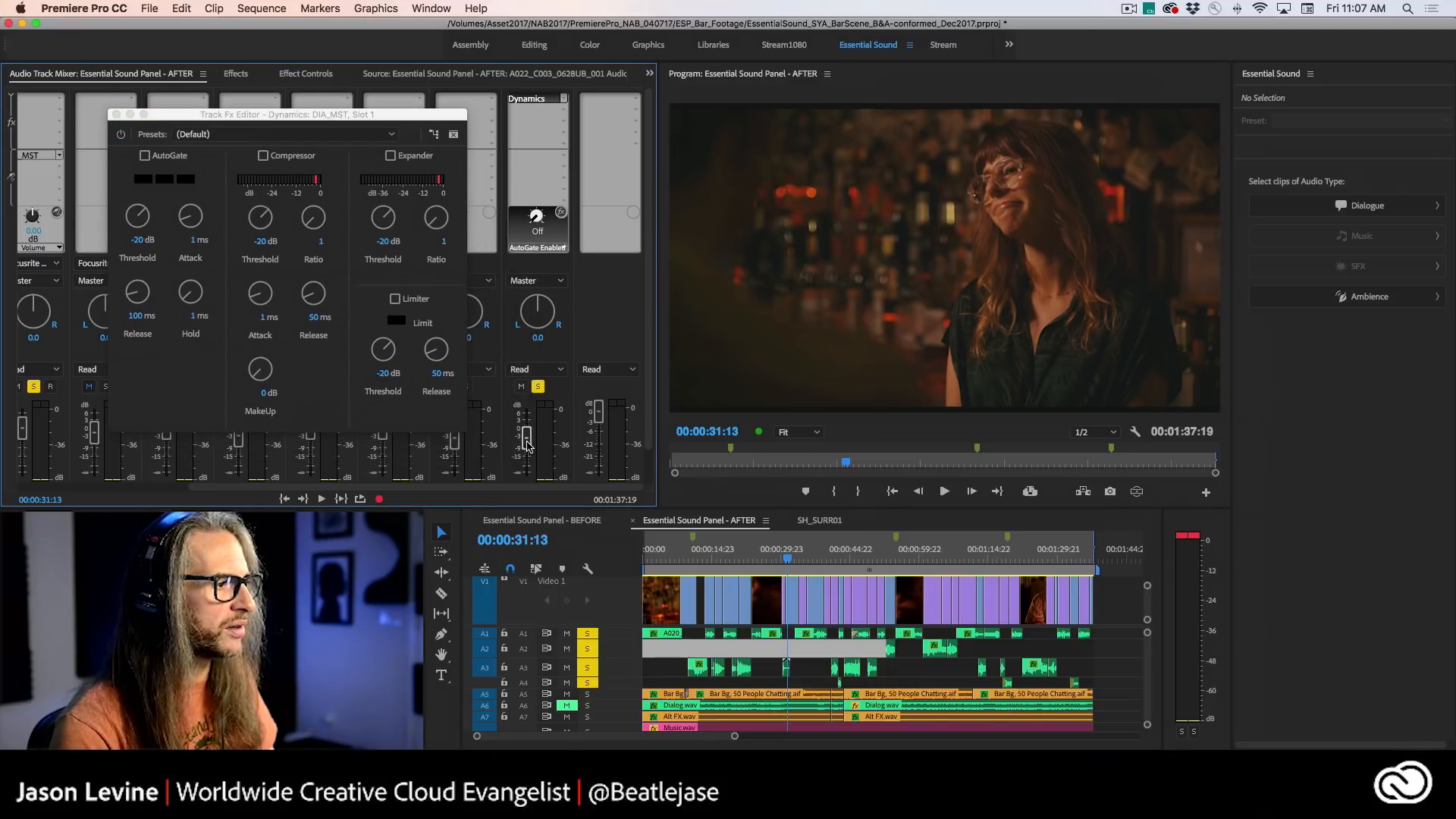
pyautogui.moveTo(276, 121); pyautogui.dragTo(432, 65)
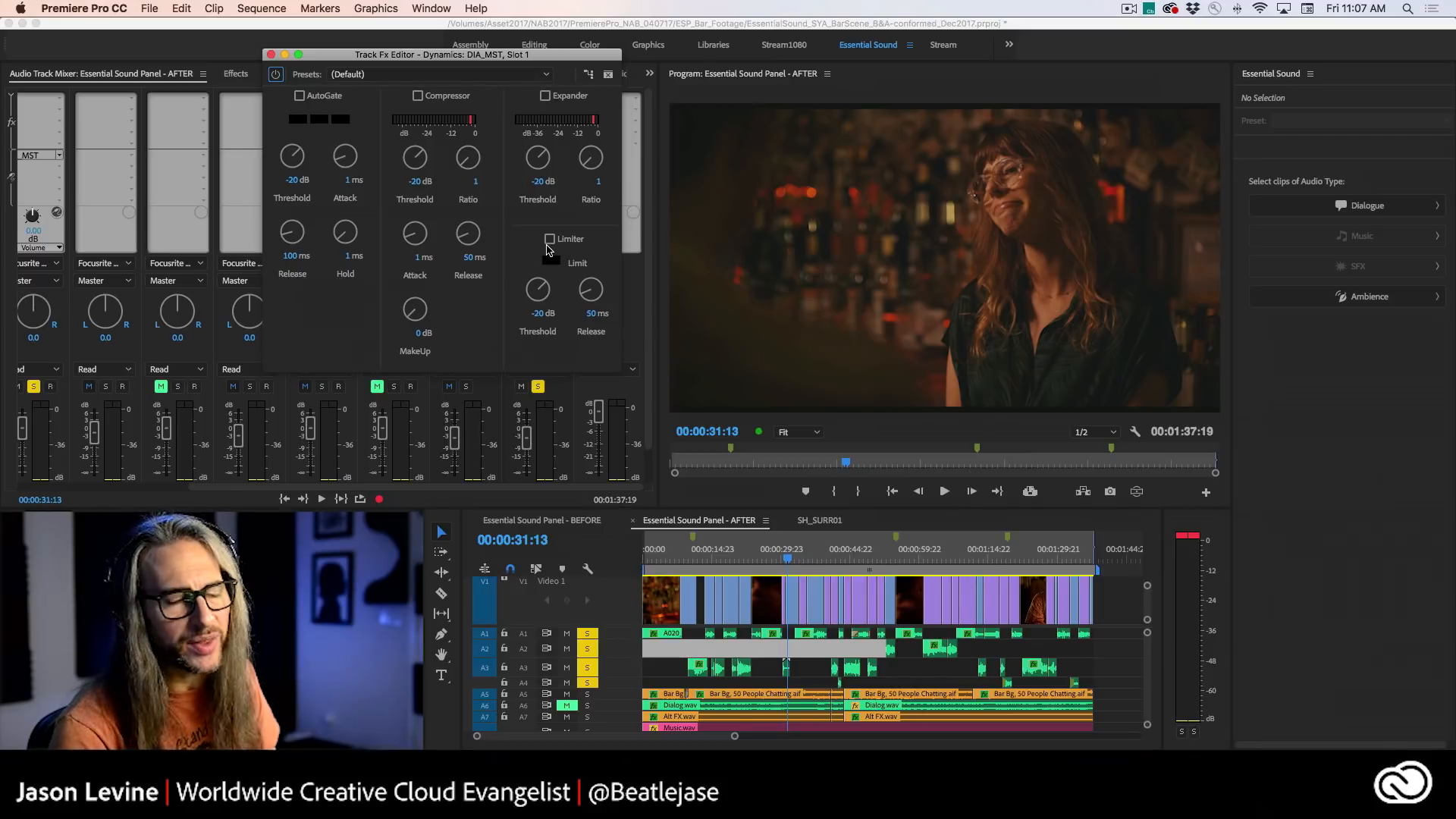
pyautogui.click(505, 75)
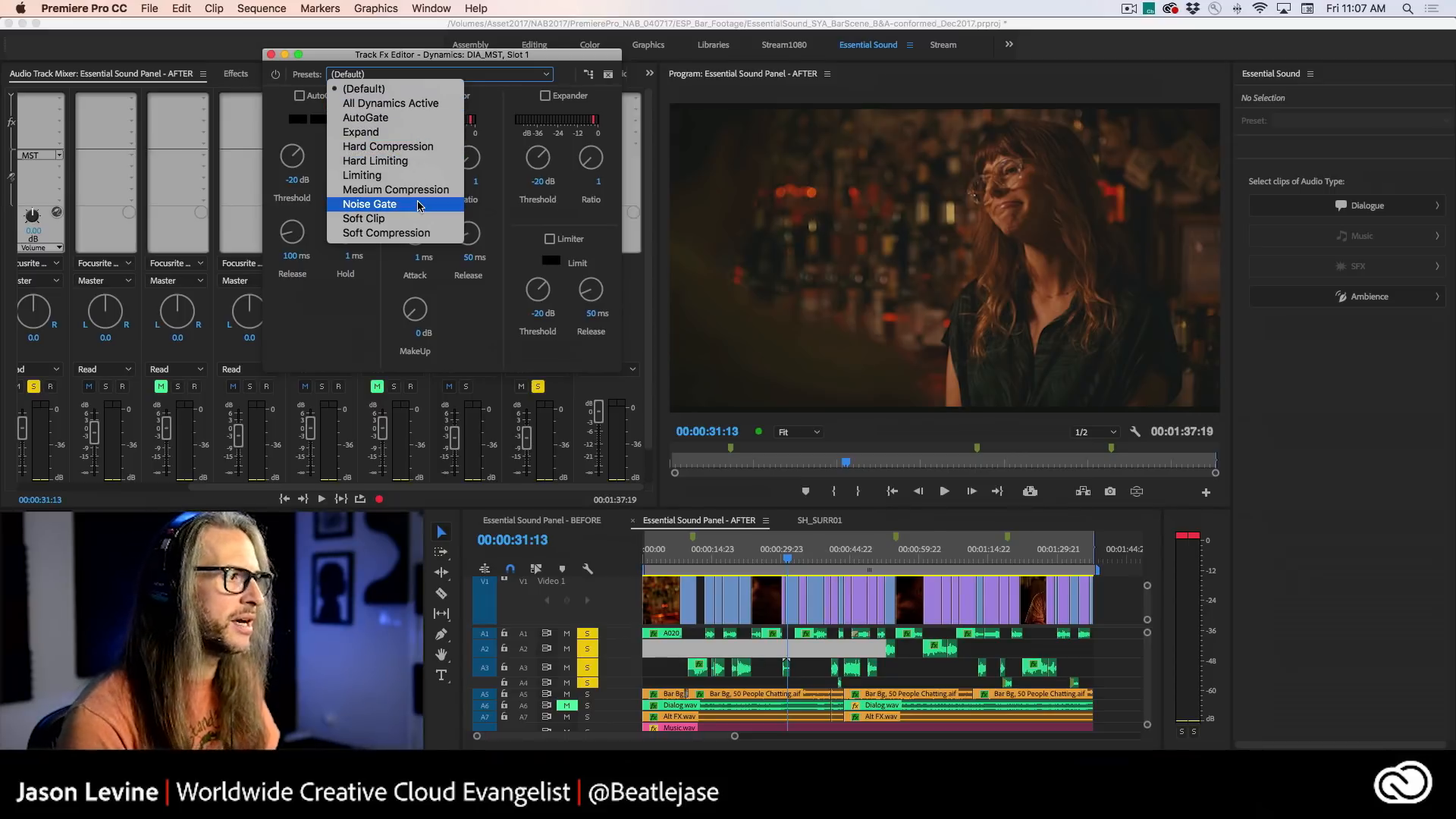
pyautogui.click(346, 306)
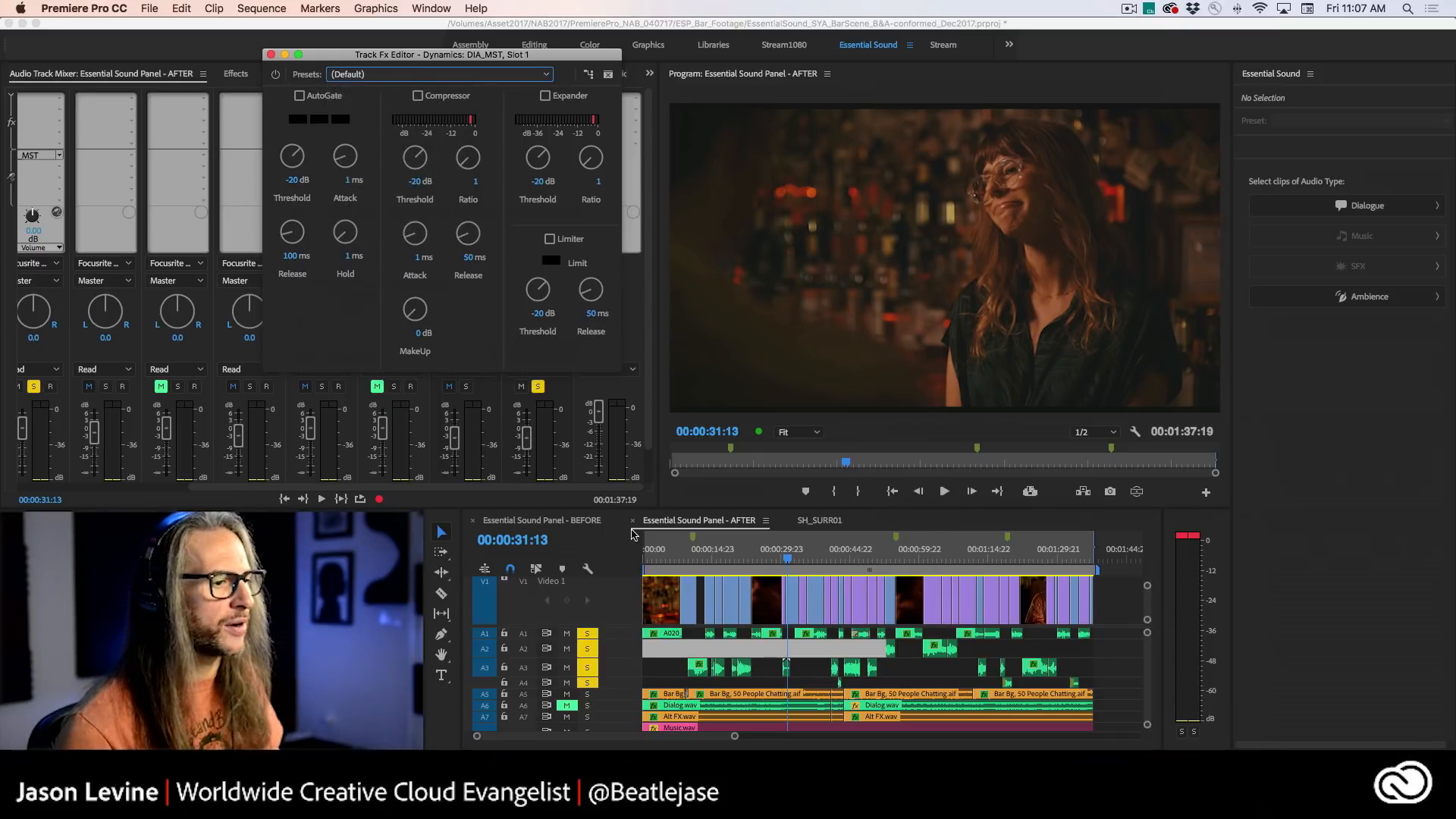
# - Replace Dynamics in DIA_MST's first effect slot with Adaptive Noise Reduction and open its effect editor
pyautogui.moveTo(590, 140)
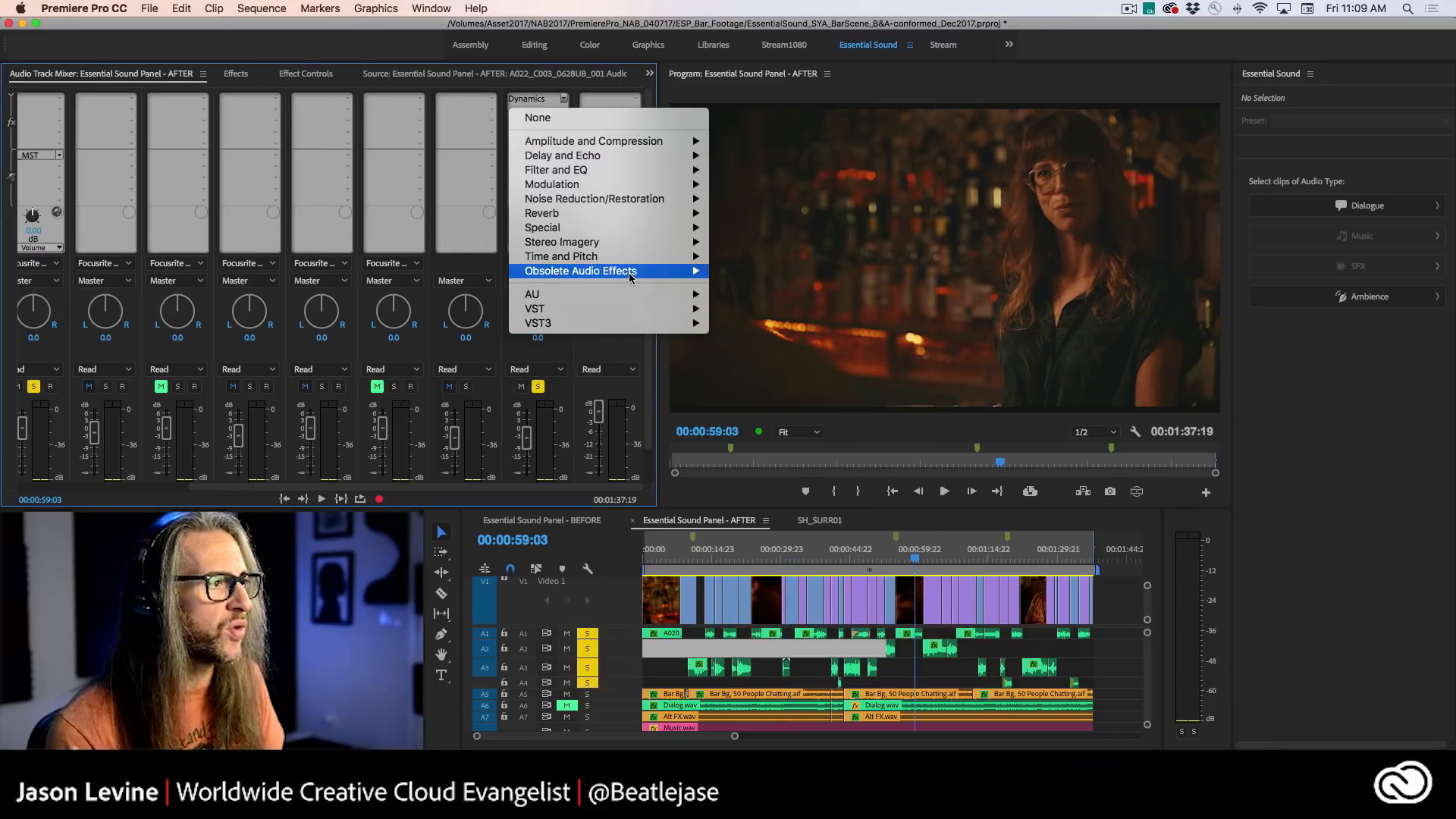
pyautogui.moveTo(629, 271)
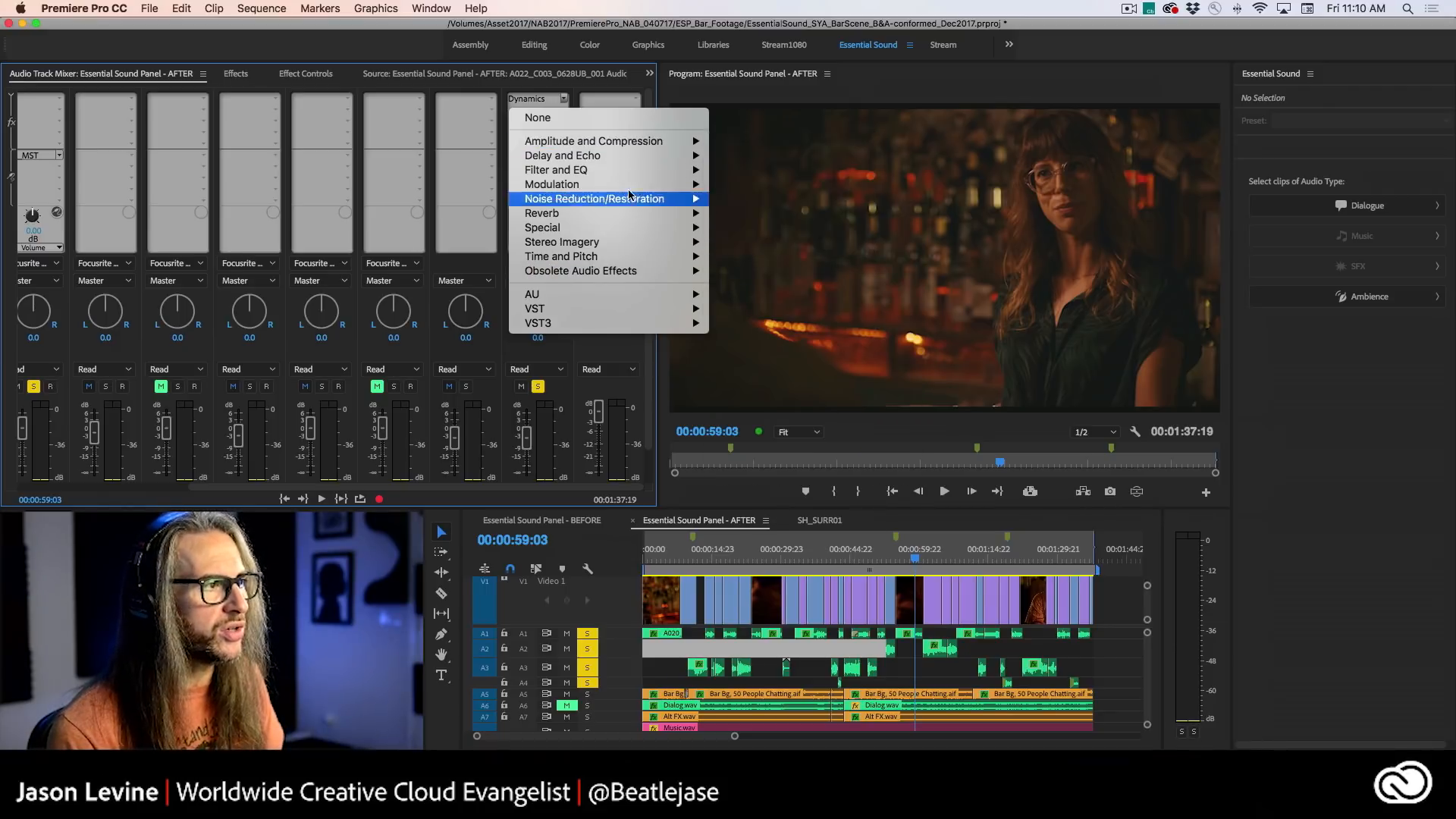
pyautogui.moveTo(644, 199)
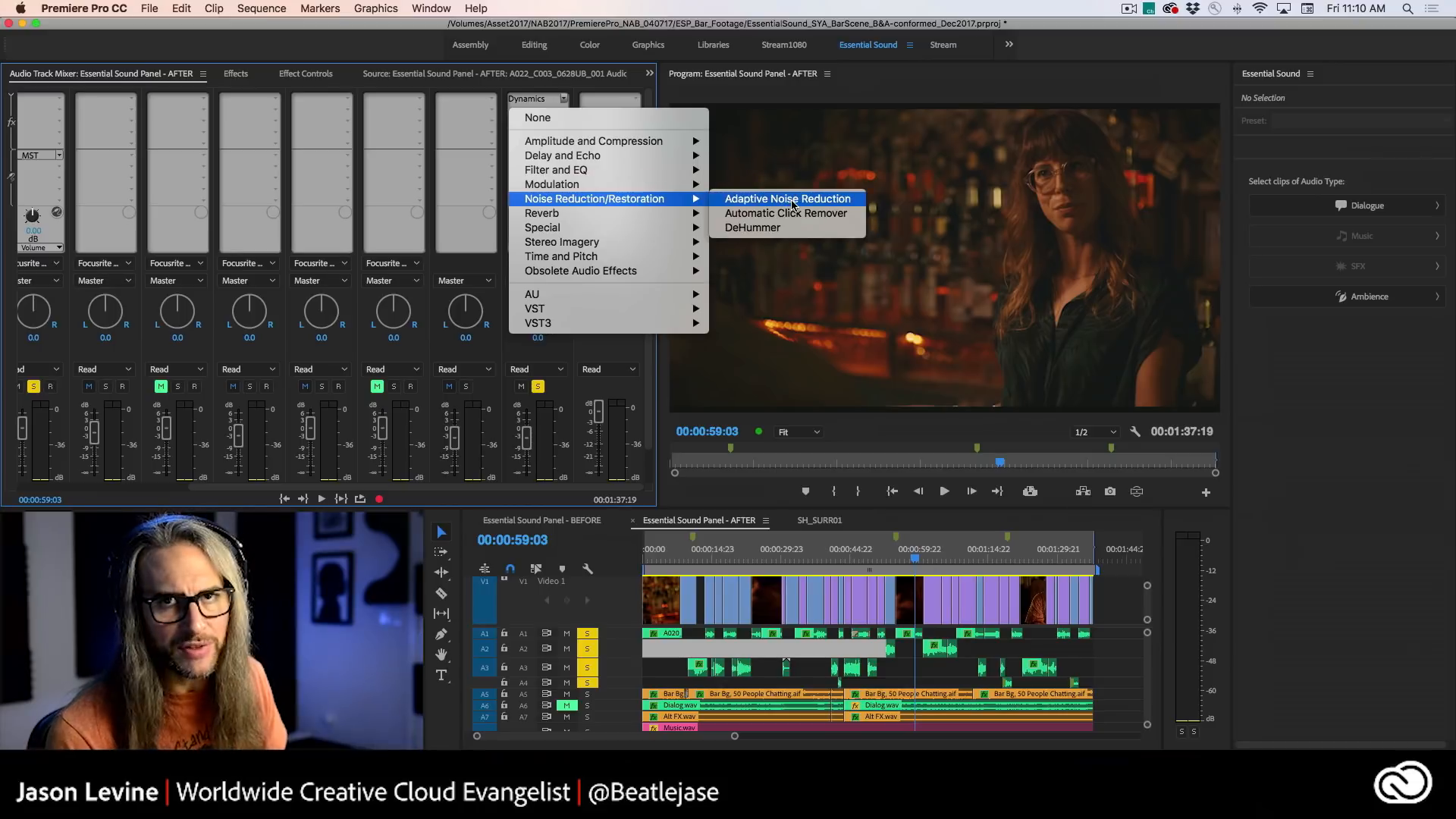
pyautogui.click(791, 200)
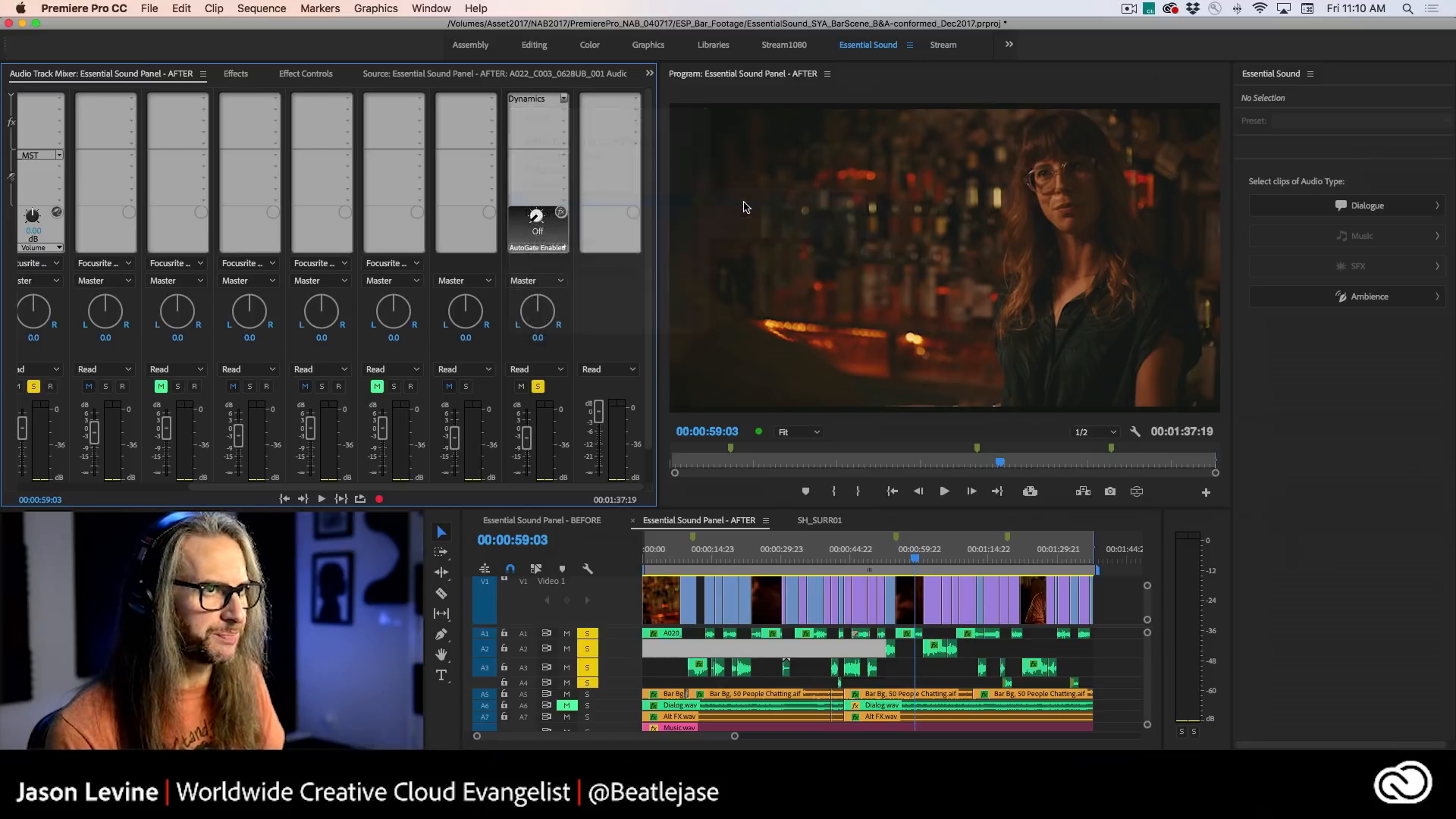
pyautogui.doubleClick(523, 99)
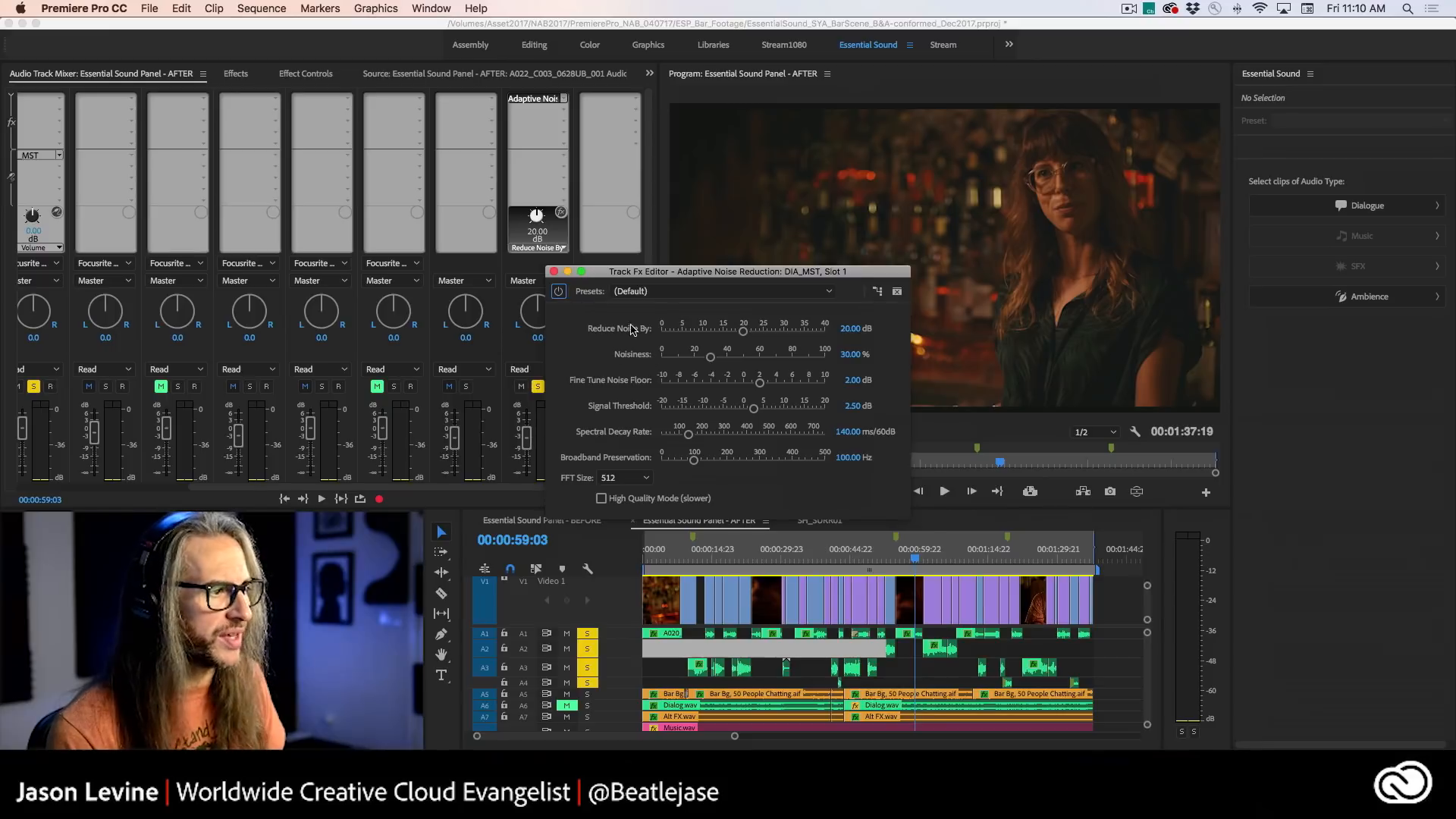
# - Apply the Light Noise Reduction preset and set Reduce Noise By to 9.65 dB, Noisiness to 49.62 % and Broadband Preservation to 81.41 Hz during playback
pyautogui.click(719, 291)
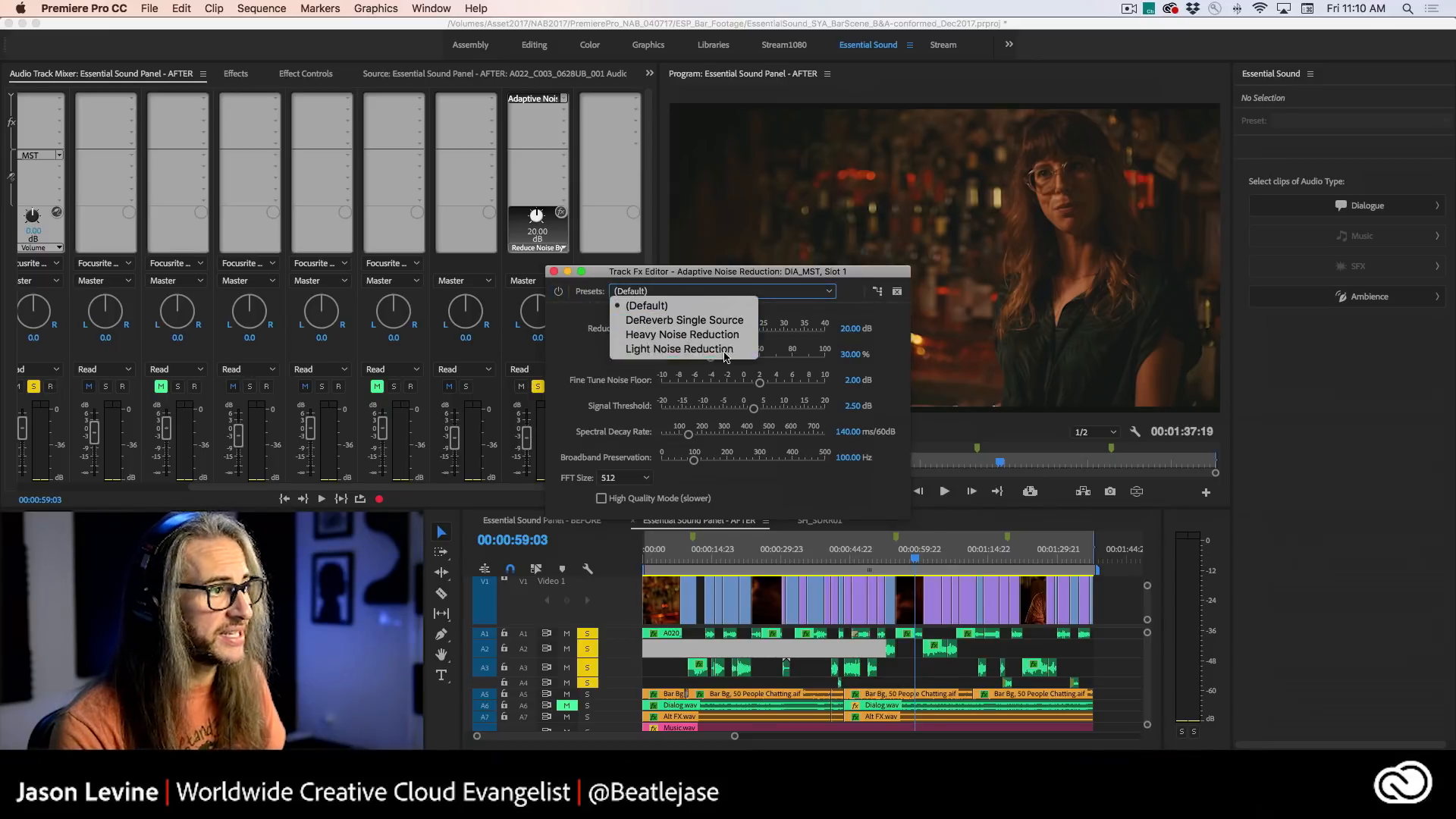
pyautogui.click(648, 349)
pyautogui.press('space')
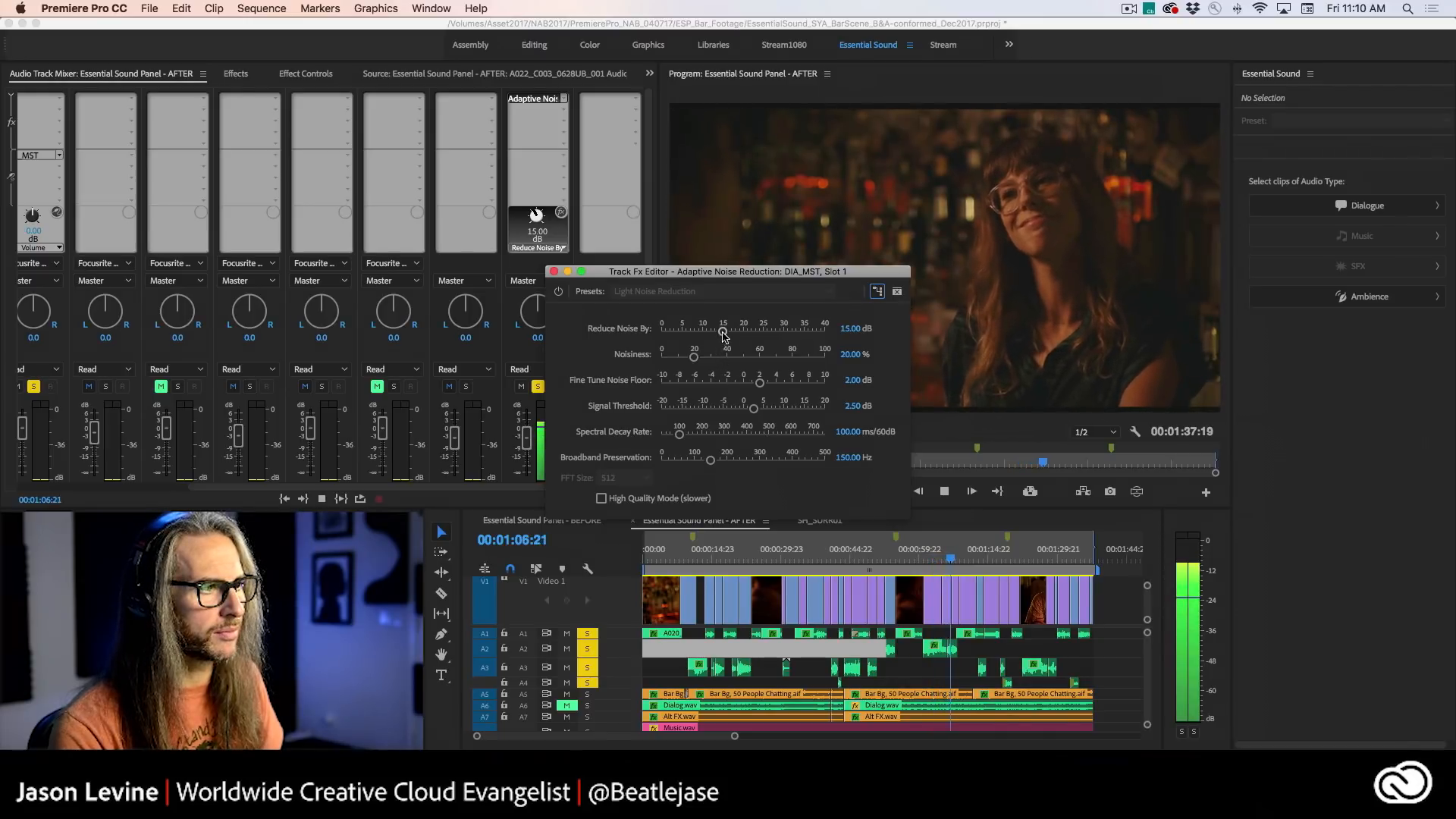
pyautogui.moveTo(723, 331); pyautogui.dragTo(742, 357)
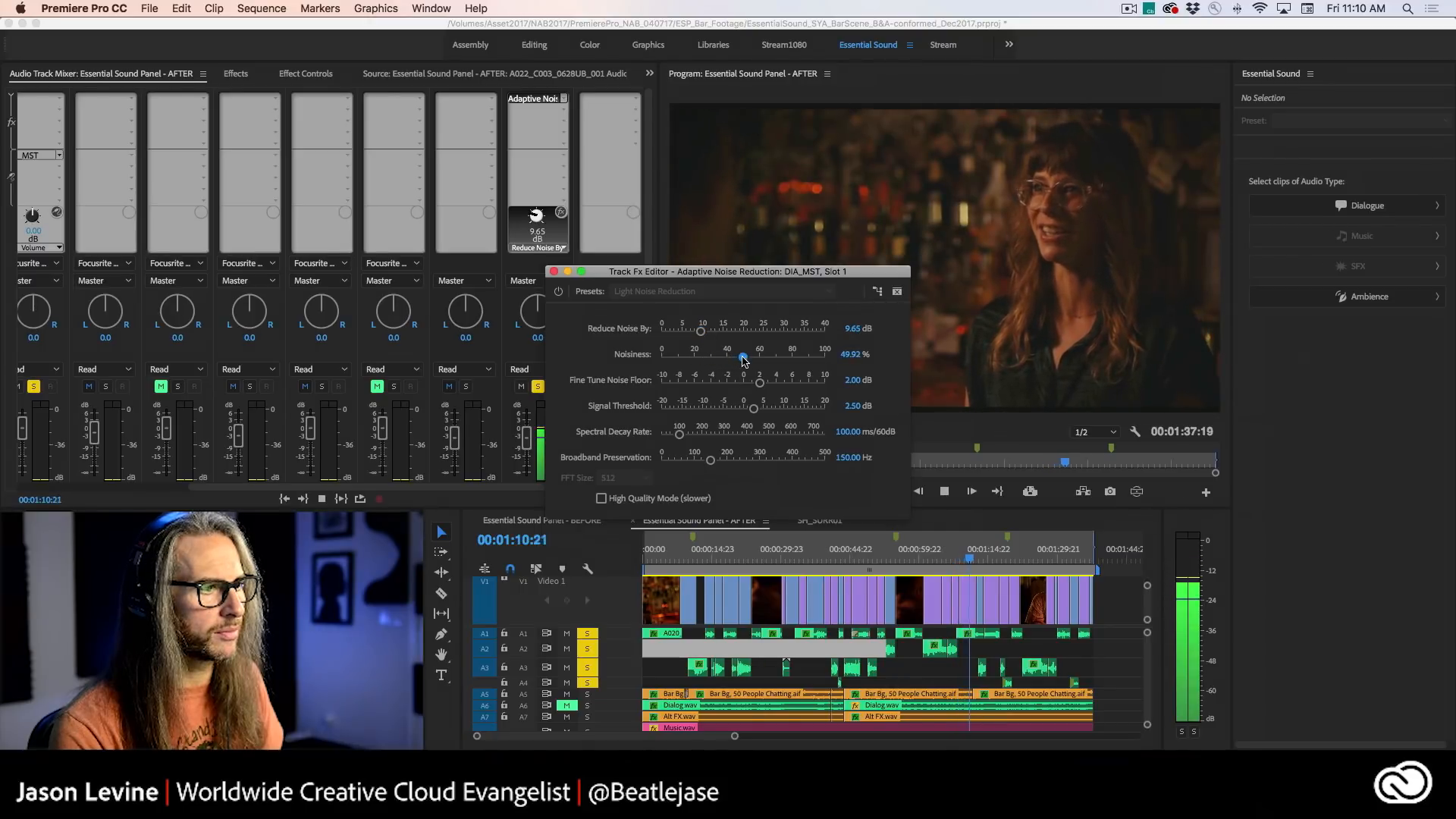
pyautogui.moveTo(711, 461); pyautogui.dragTo(688, 460)
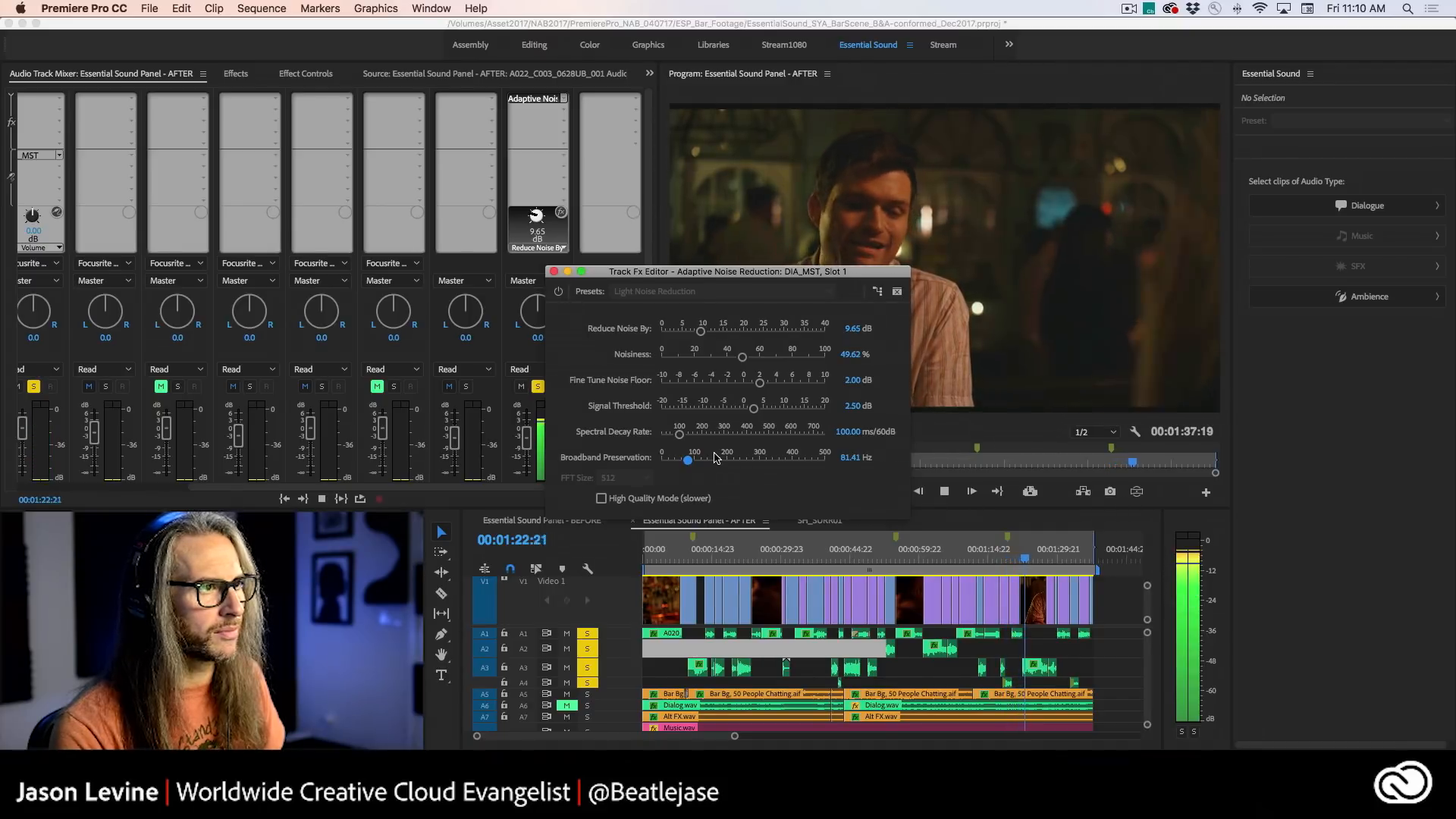
pyautogui.press('space')
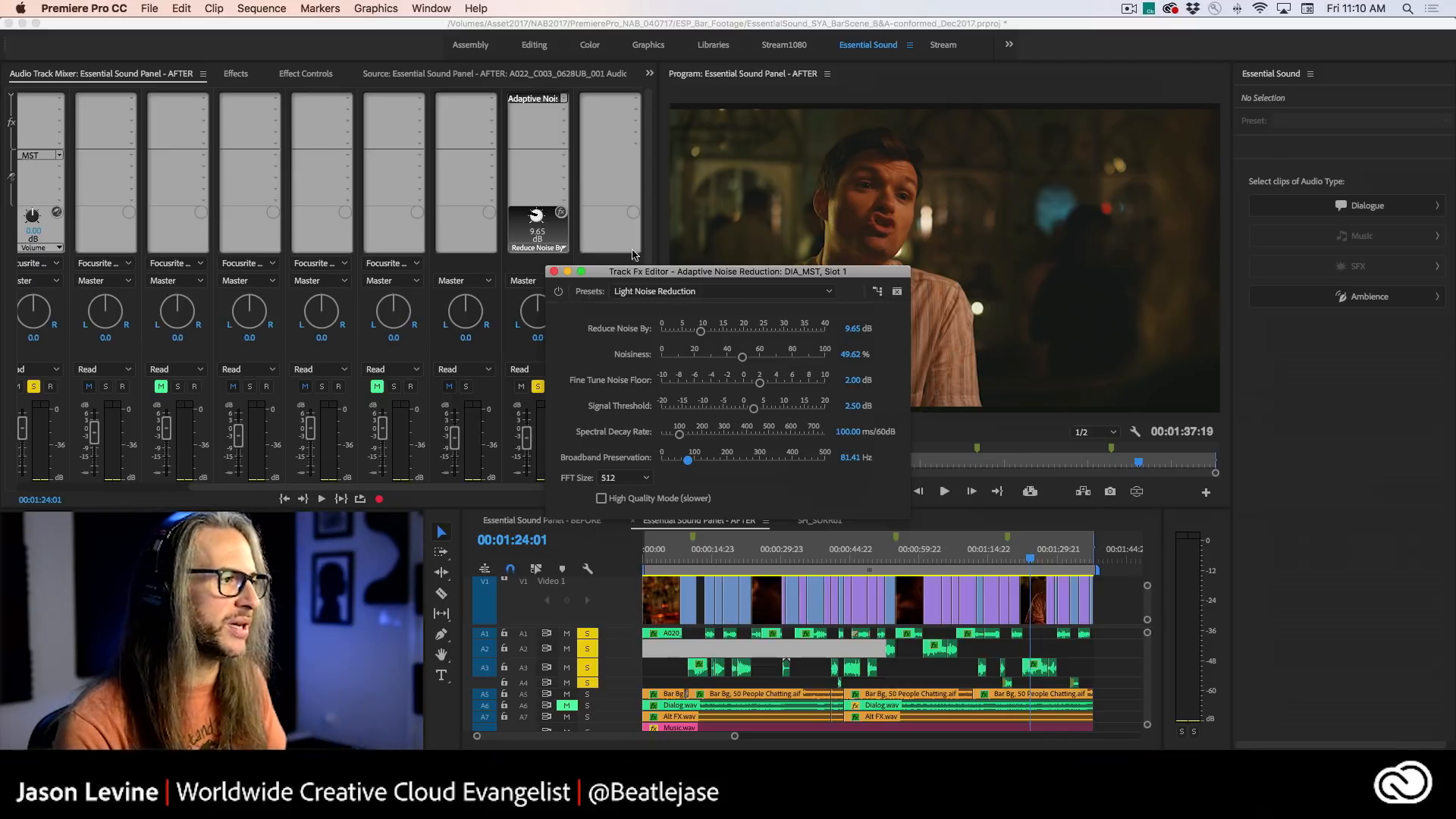
pyautogui.click(552, 271)
# - Replace Adaptive Noise Reduction on DIA_MST with Graphic Equalizer (10 Bands) and open its effect editor
pyautogui.click(563, 99)
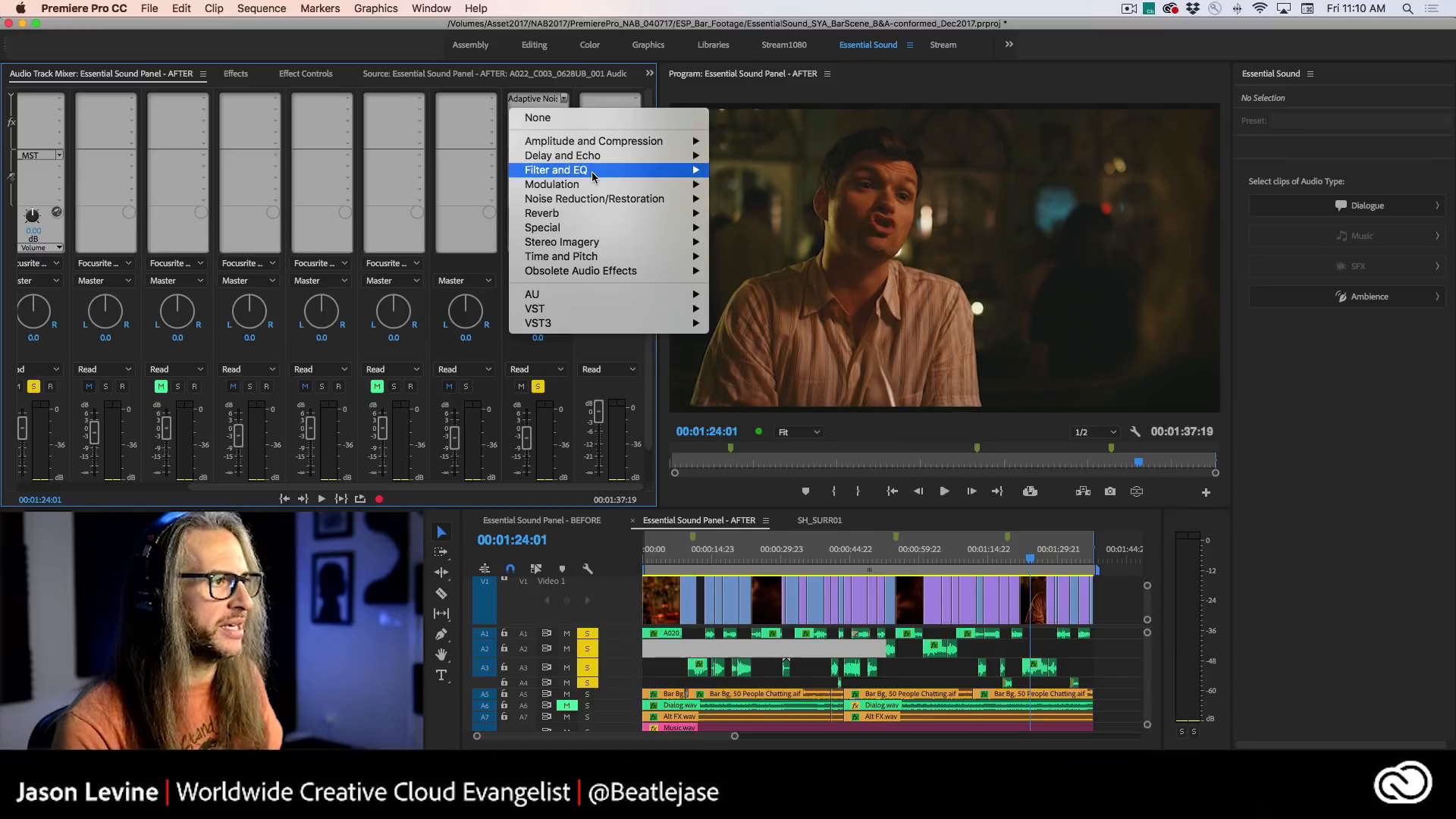
pyautogui.moveTo(592, 172)
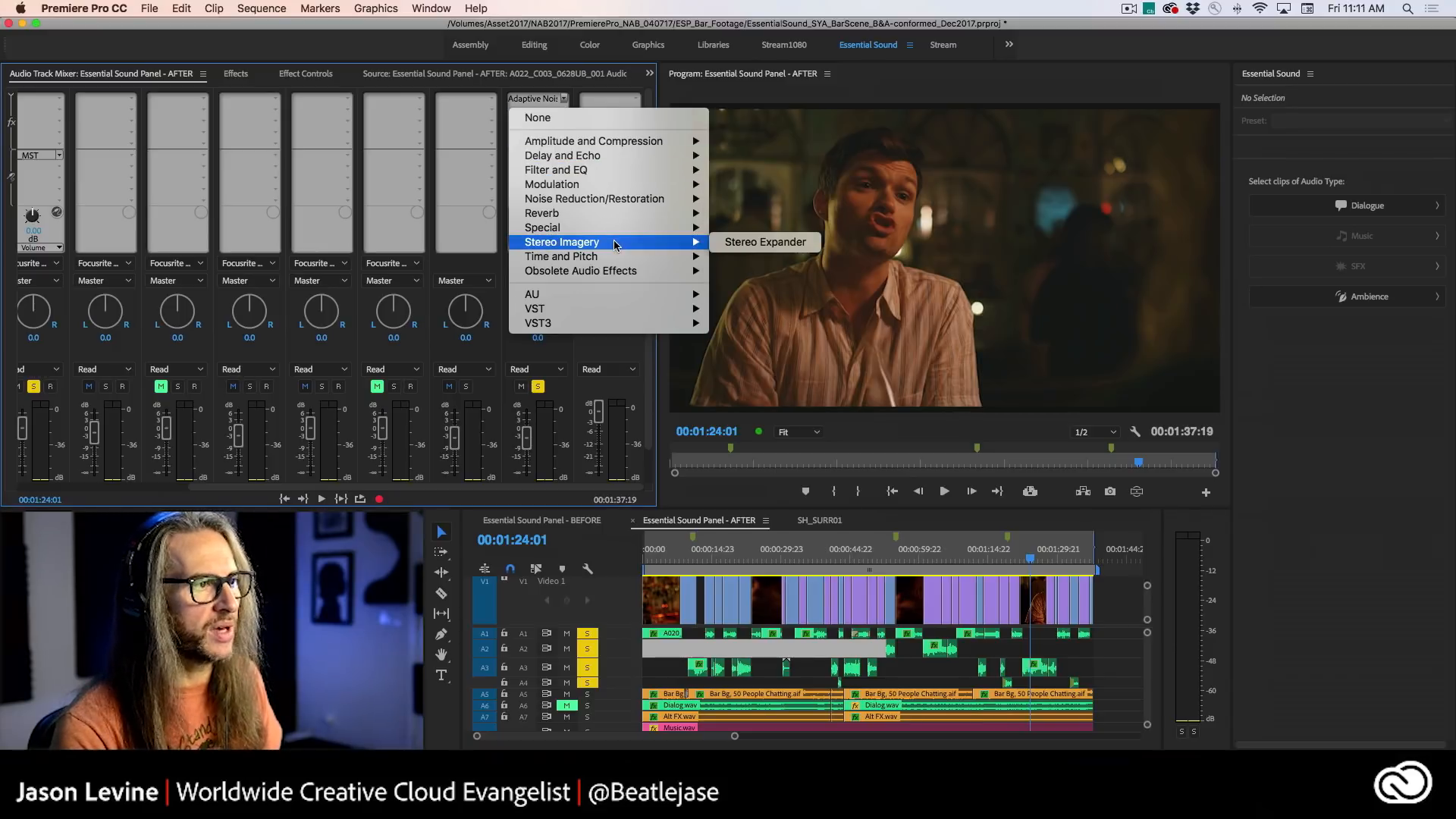
pyautogui.moveTo(608, 215)
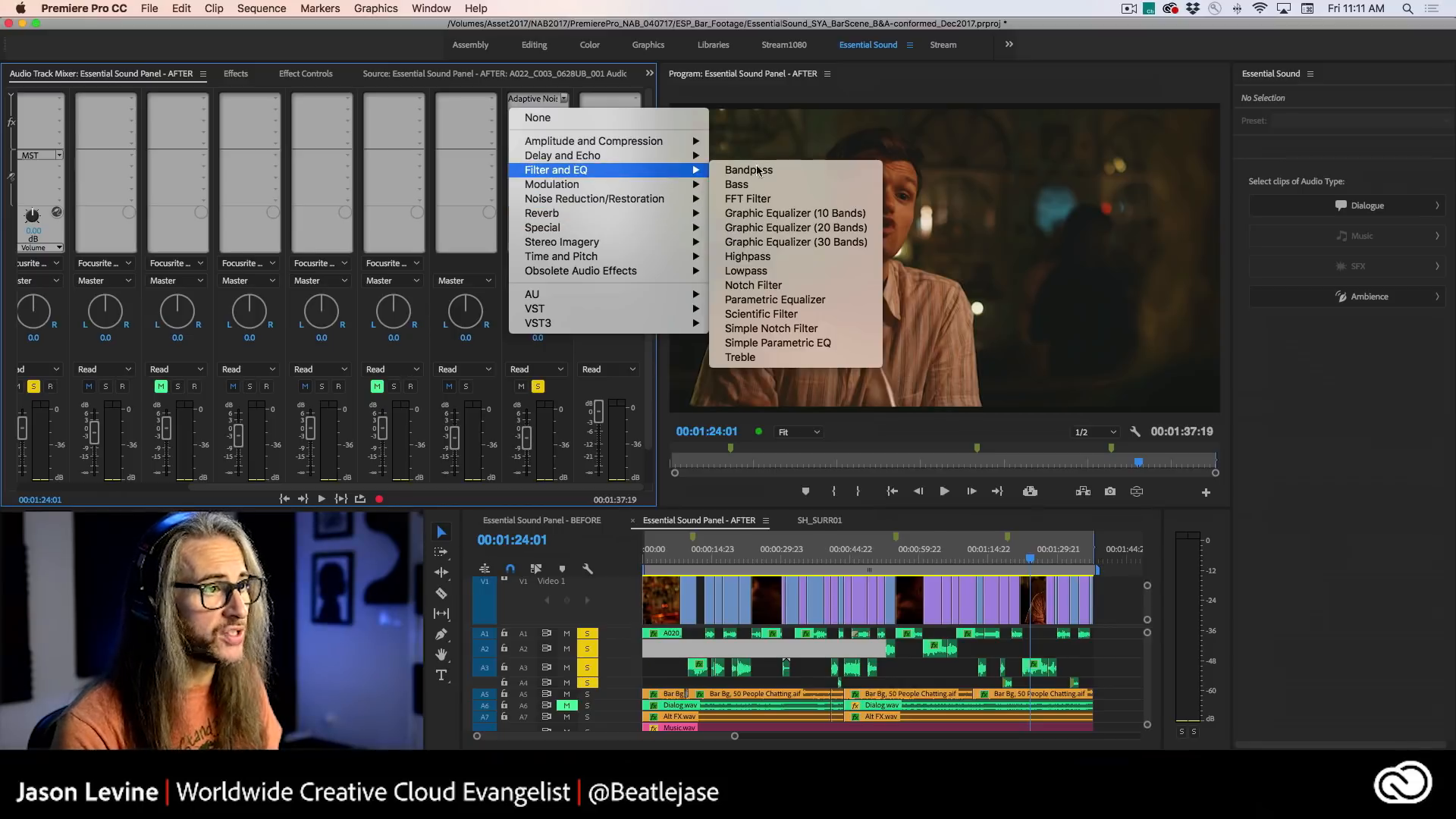
pyautogui.click(822, 215)
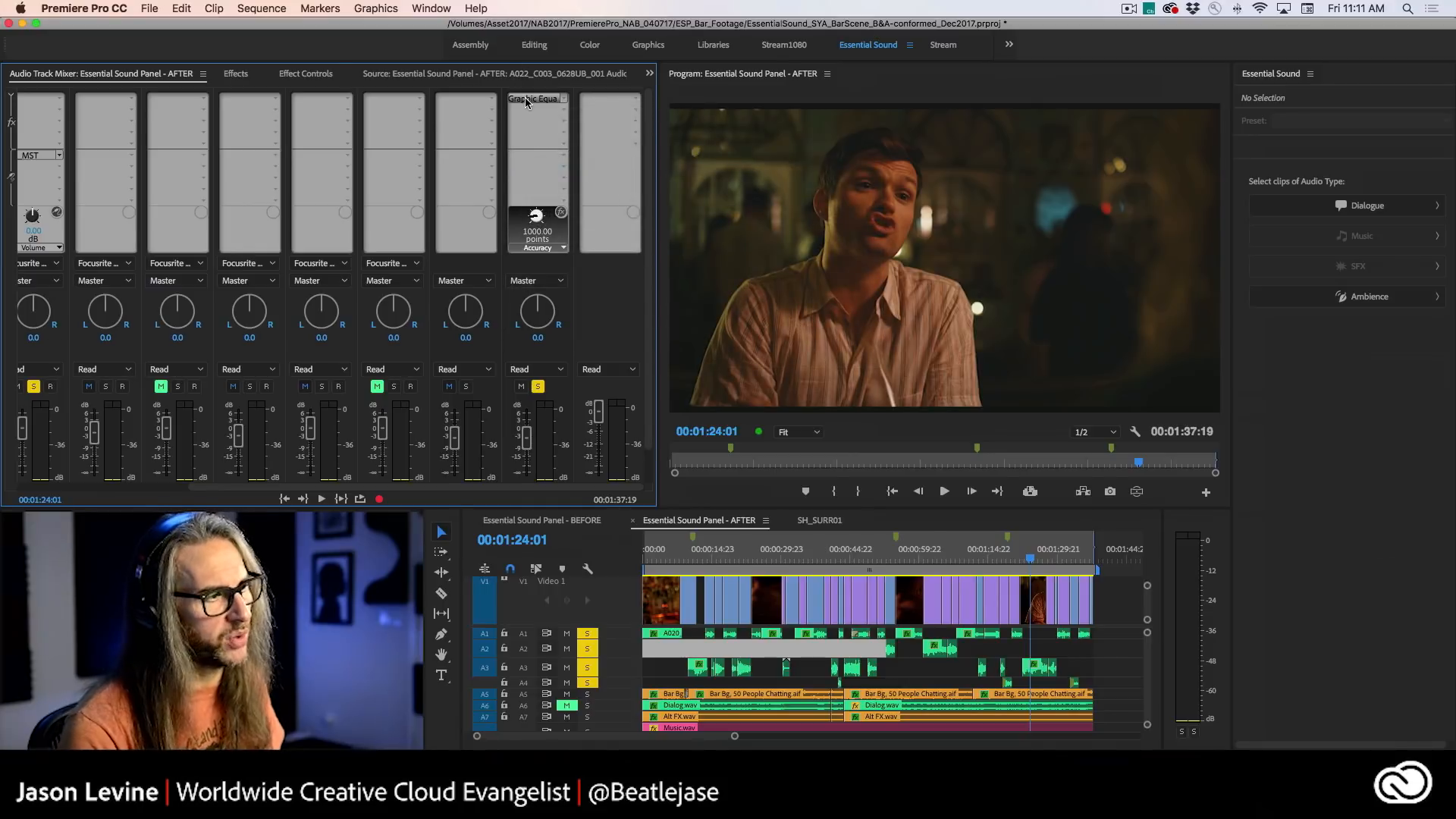
pyautogui.doubleClick(526, 98)
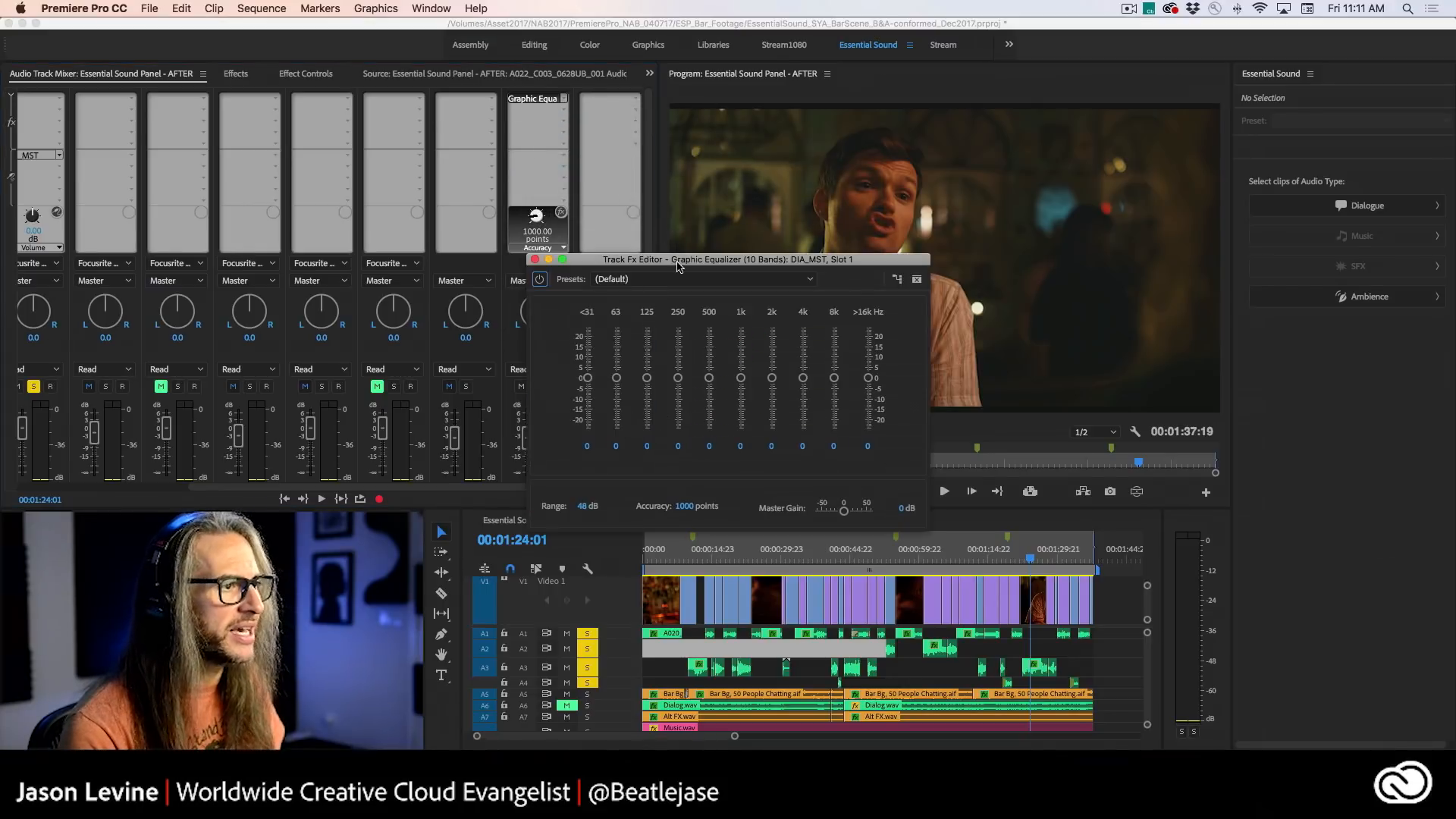
# - Set the equalizer bands while playing the dialogue: 63 Hz to -3.1, 125 to 5.4, 250 to 4.7, 1k to -4.7, 2k to -1.8, 8k to -6.9
pyautogui.moveTo(677, 265); pyautogui.dragTo(477, 94)
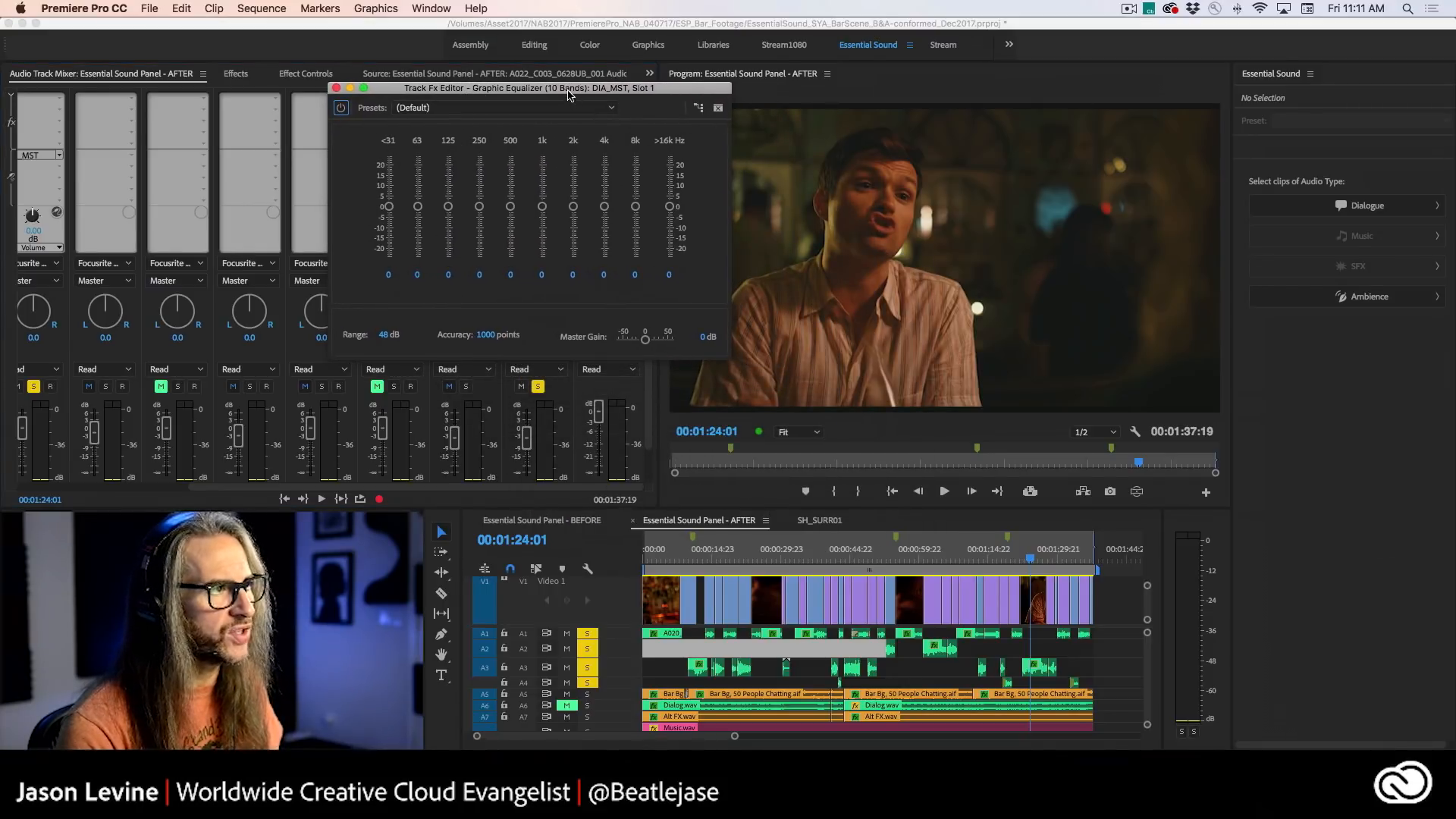
pyautogui.moveTo(568, 94); pyautogui.dragTo(544, 87)
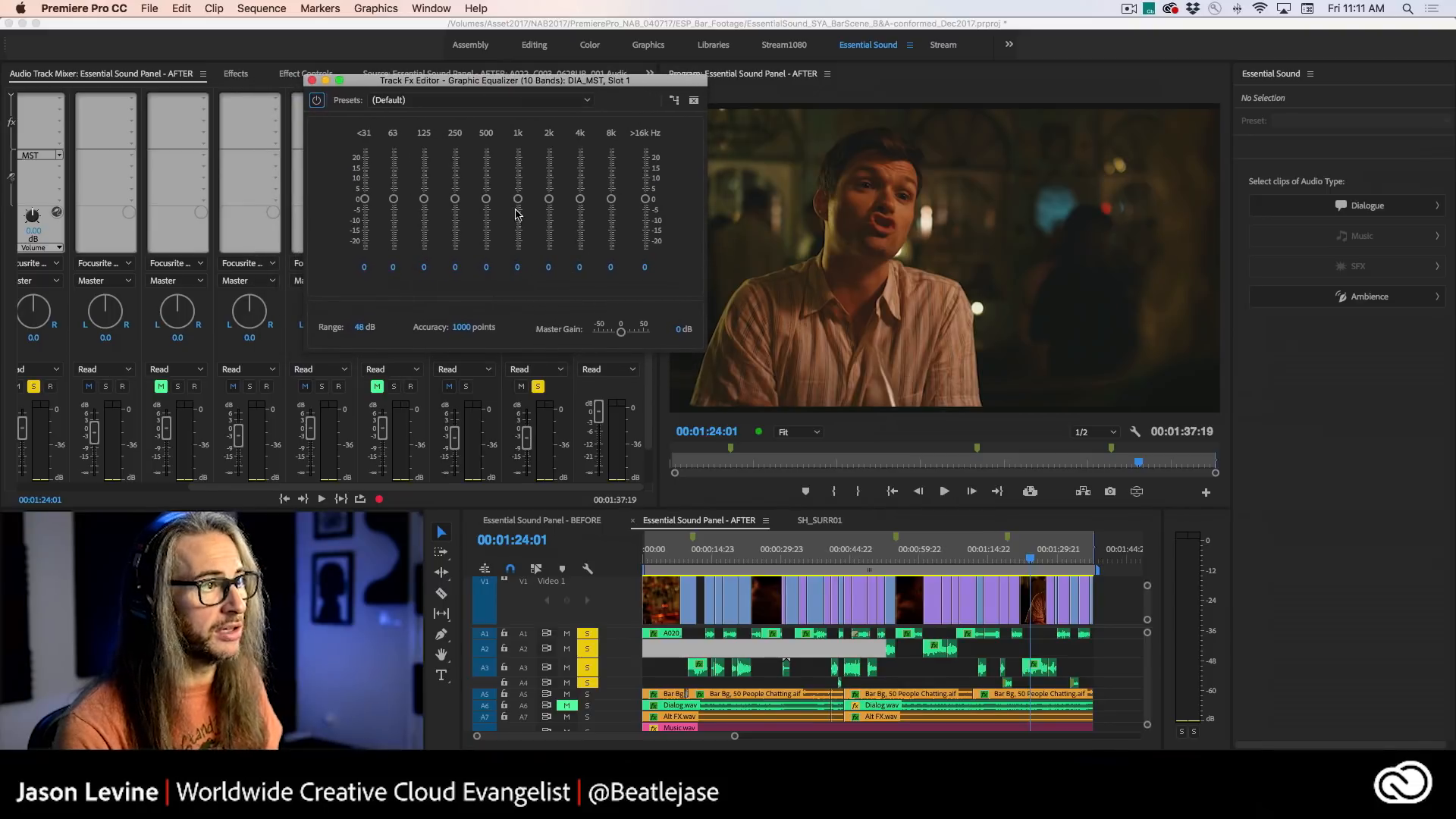
pyautogui.click(707, 558)
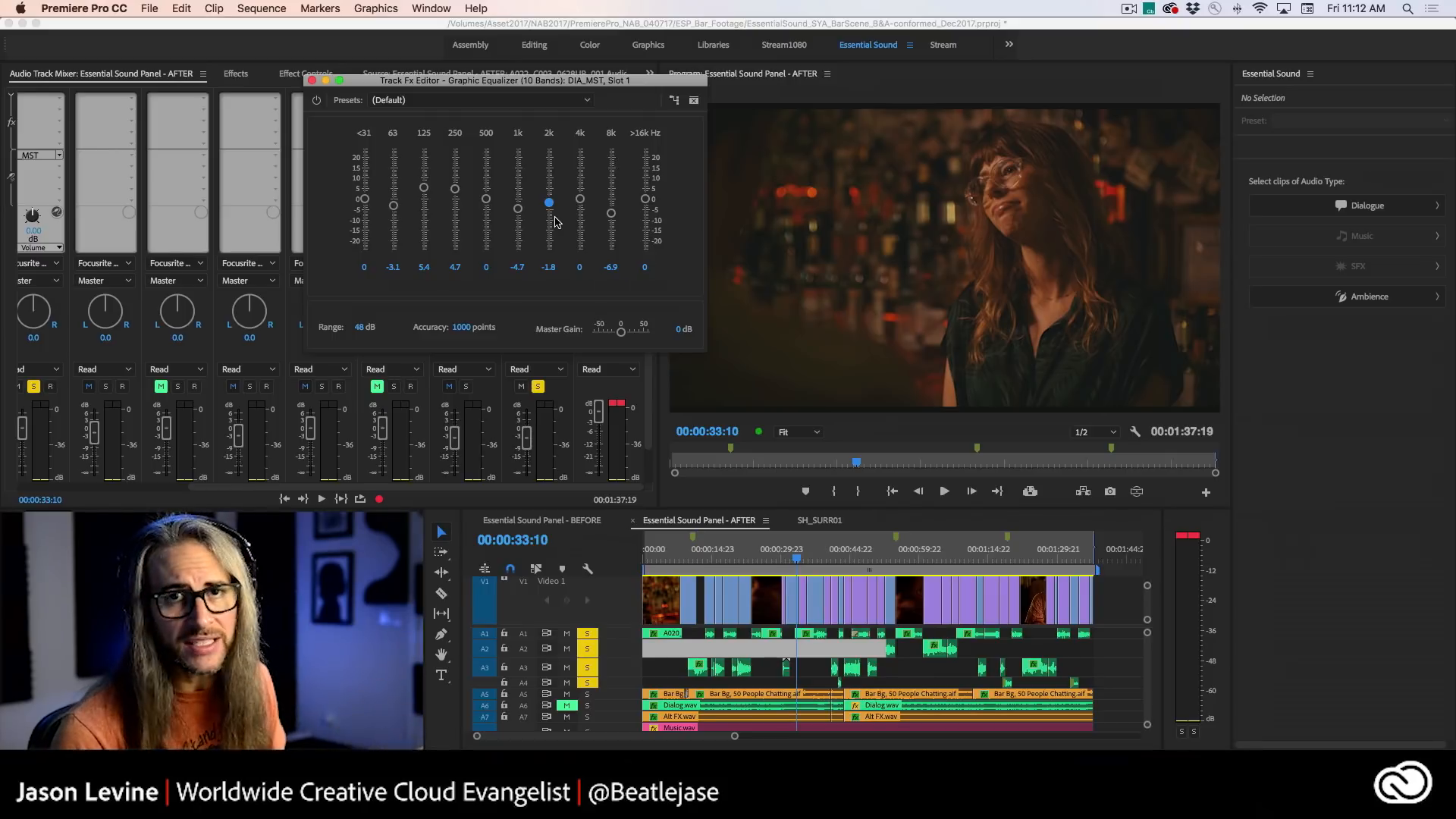
pyautogui.click(312, 81)
# - Replace the graphic equalizer on DIA_MST with Studio Reverb, cue the sequence at 00:00:09:17 and open the reverb's editor
pyautogui.click(563, 99)
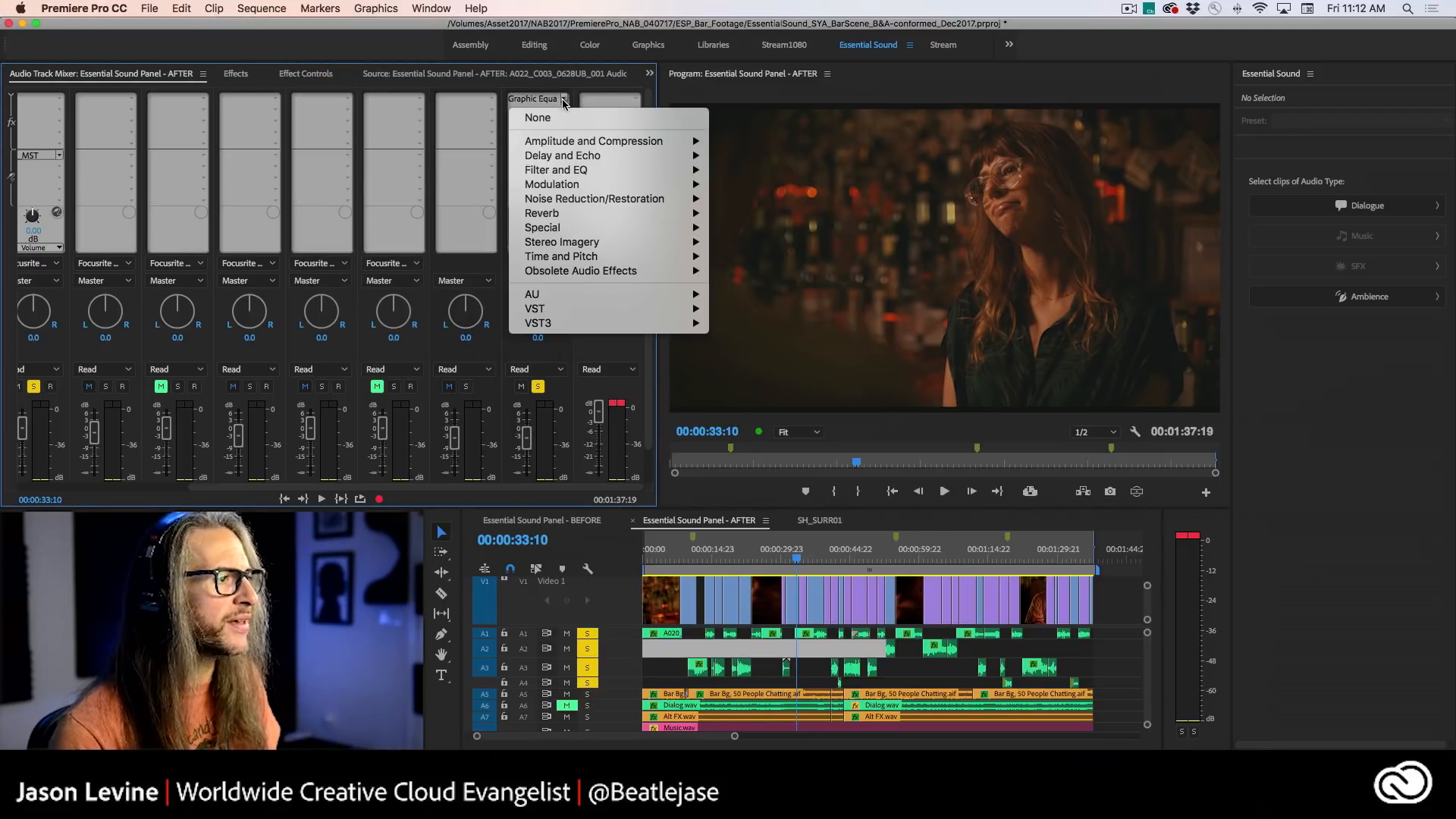
pyautogui.moveTo(599, 214)
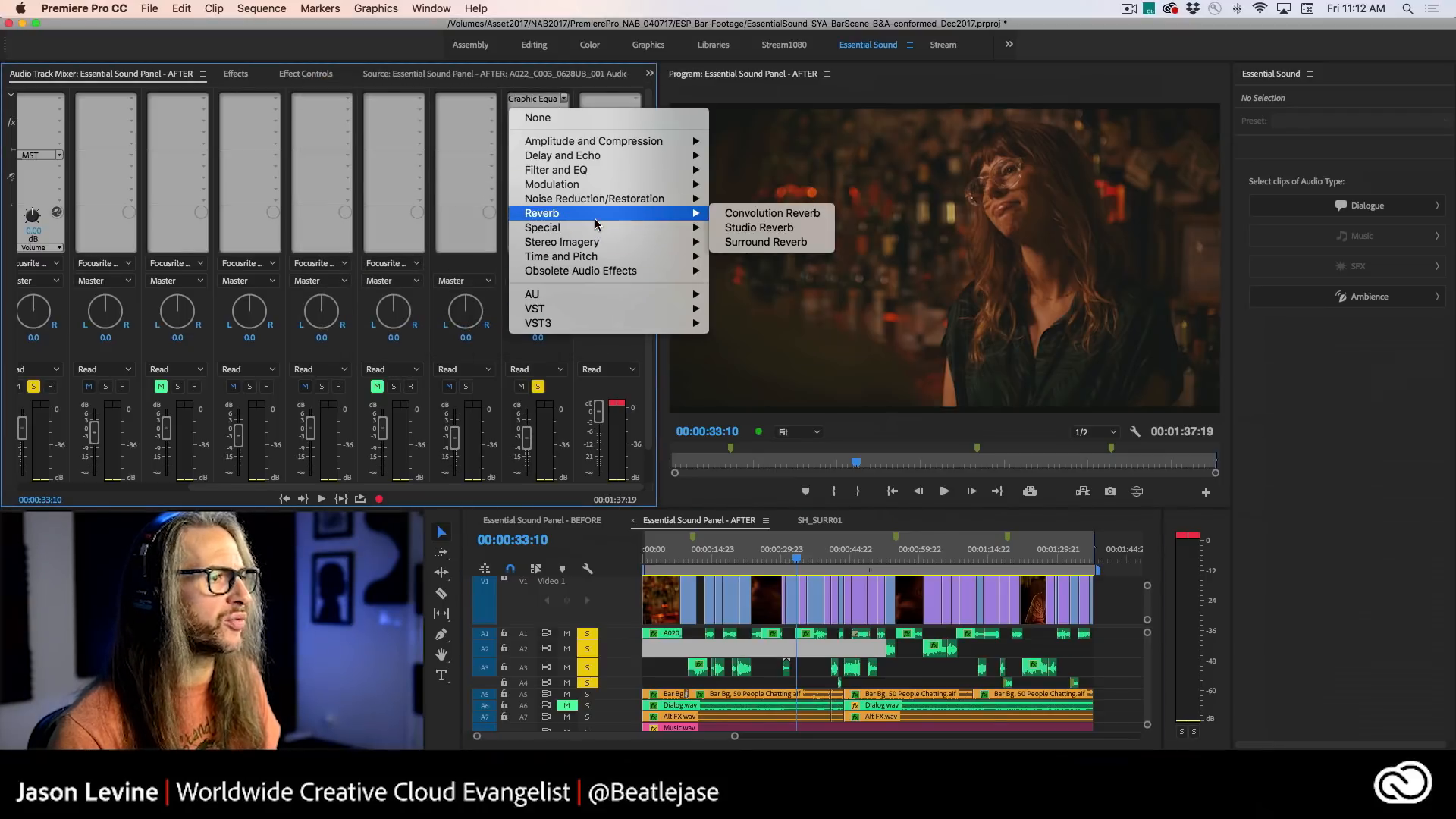
pyautogui.click(774, 231)
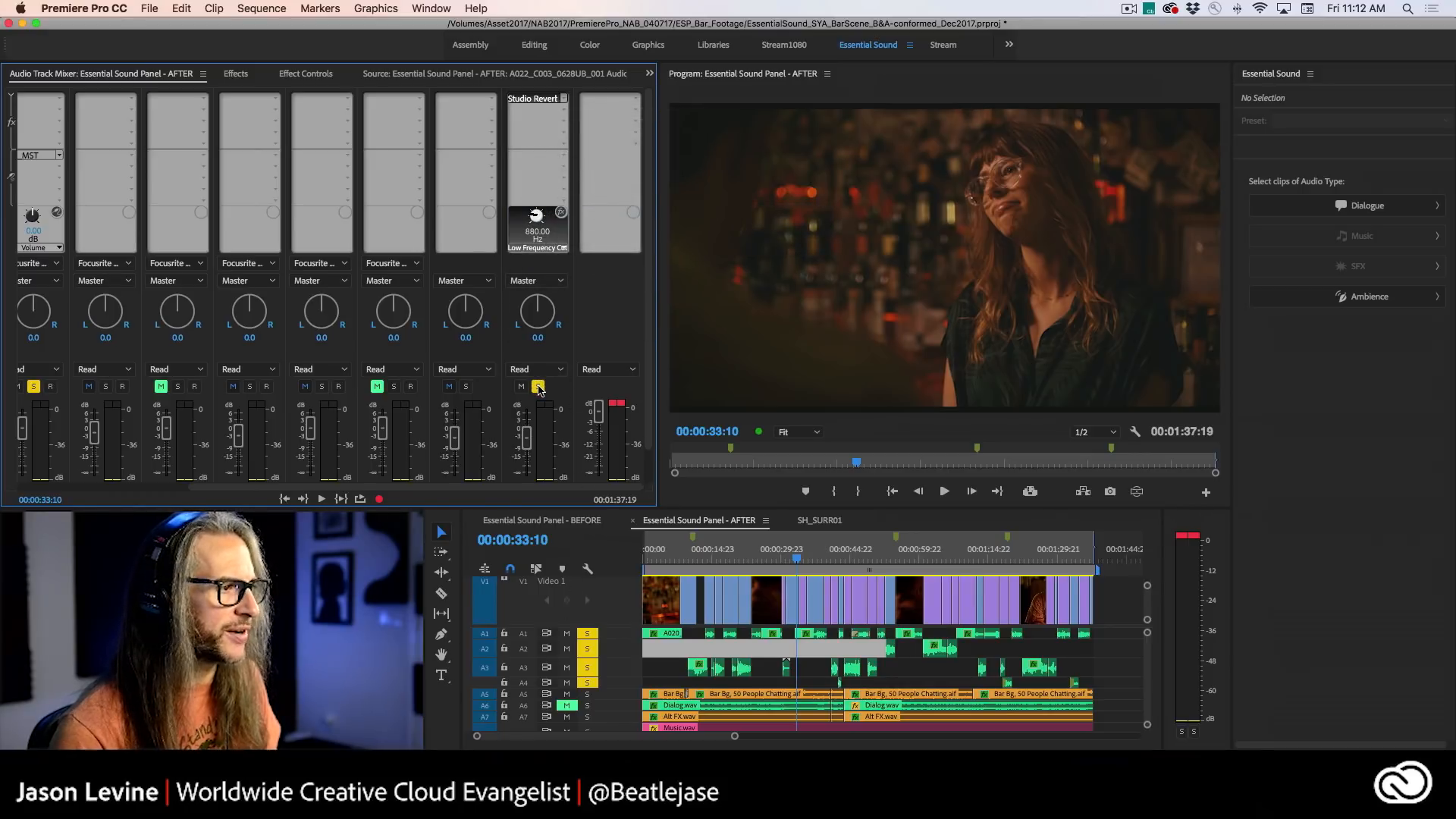
pyautogui.moveTo(705, 557); pyautogui.dragTo(689, 556)
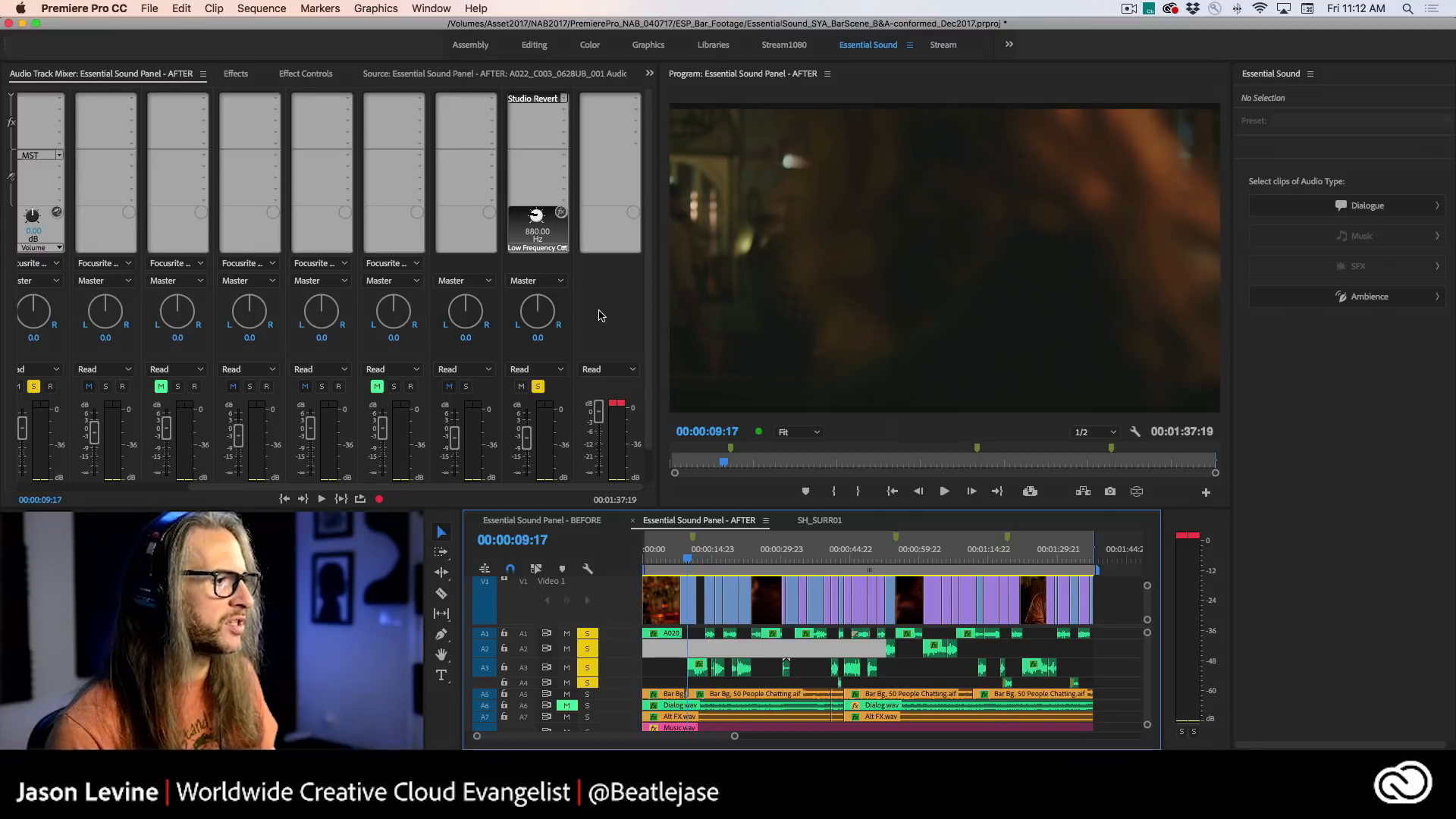
pyautogui.doubleClick(536, 100)
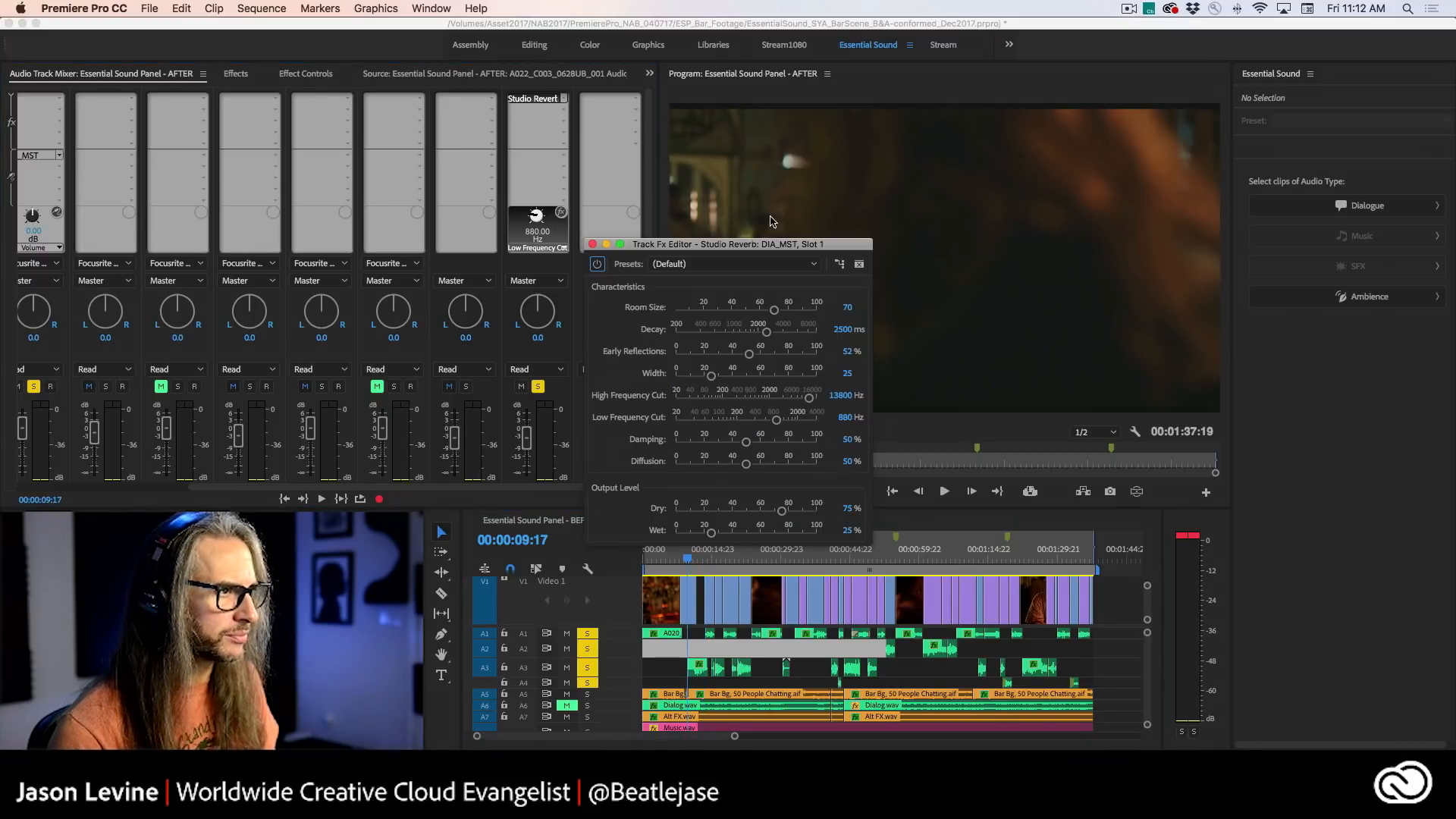
pyautogui.moveTo(739, 251); pyautogui.dragTo(857, 118)
# - Apply the Room Ambience 2 preset to the Studio Reverb and set Decay to 1914.8 ms, keeping Dry at 70 %
pyautogui.click(849, 130)
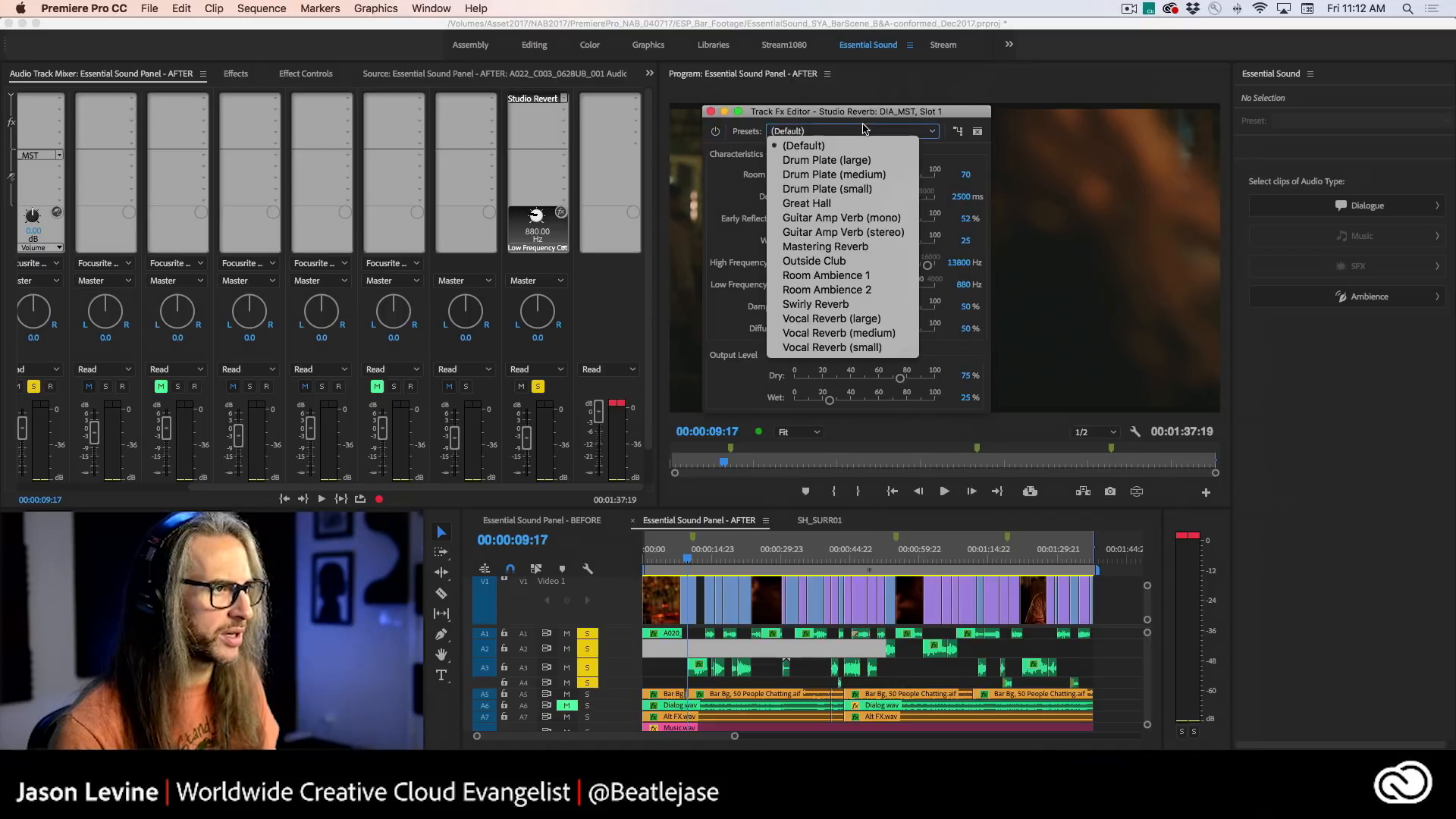
pyautogui.click(883, 297)
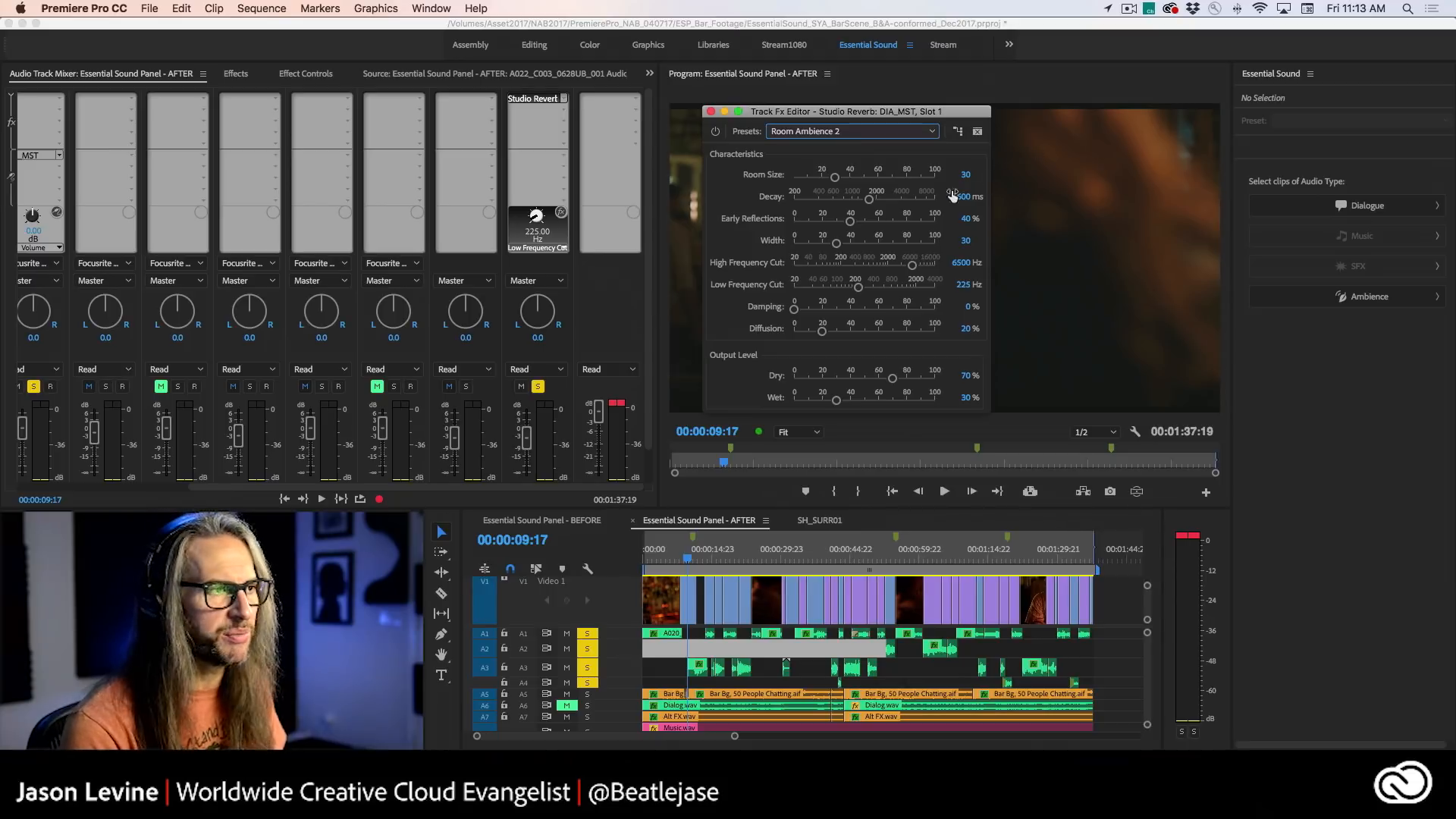
pyautogui.moveTo(868, 201); pyautogui.dragTo(874, 202)
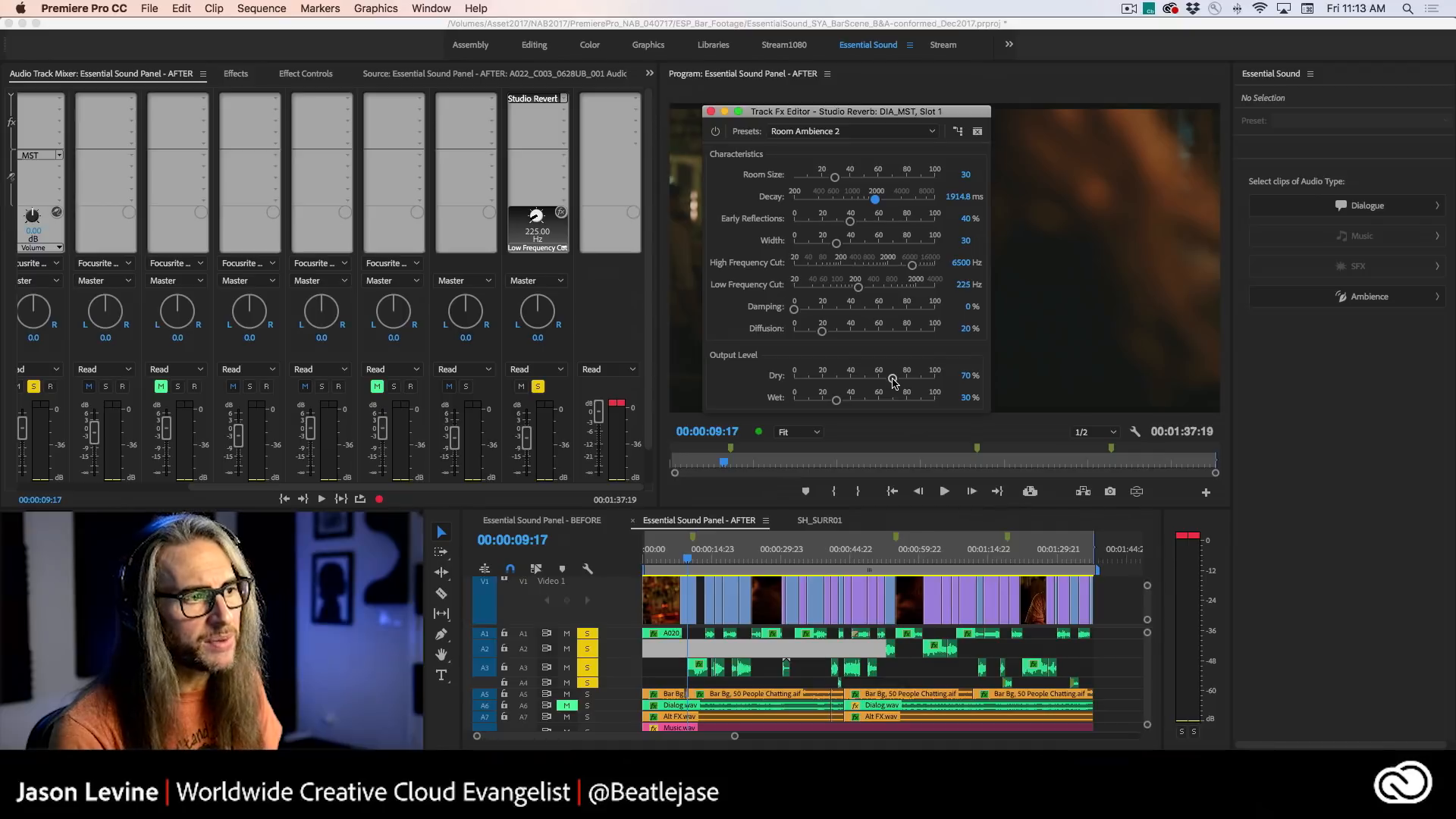
pyautogui.moveTo(892, 378)
pyautogui.mouseDown()
pyautogui.moveTo(945, 381)
pyautogui.moveTo(894, 381)
pyautogui.mouseUp()
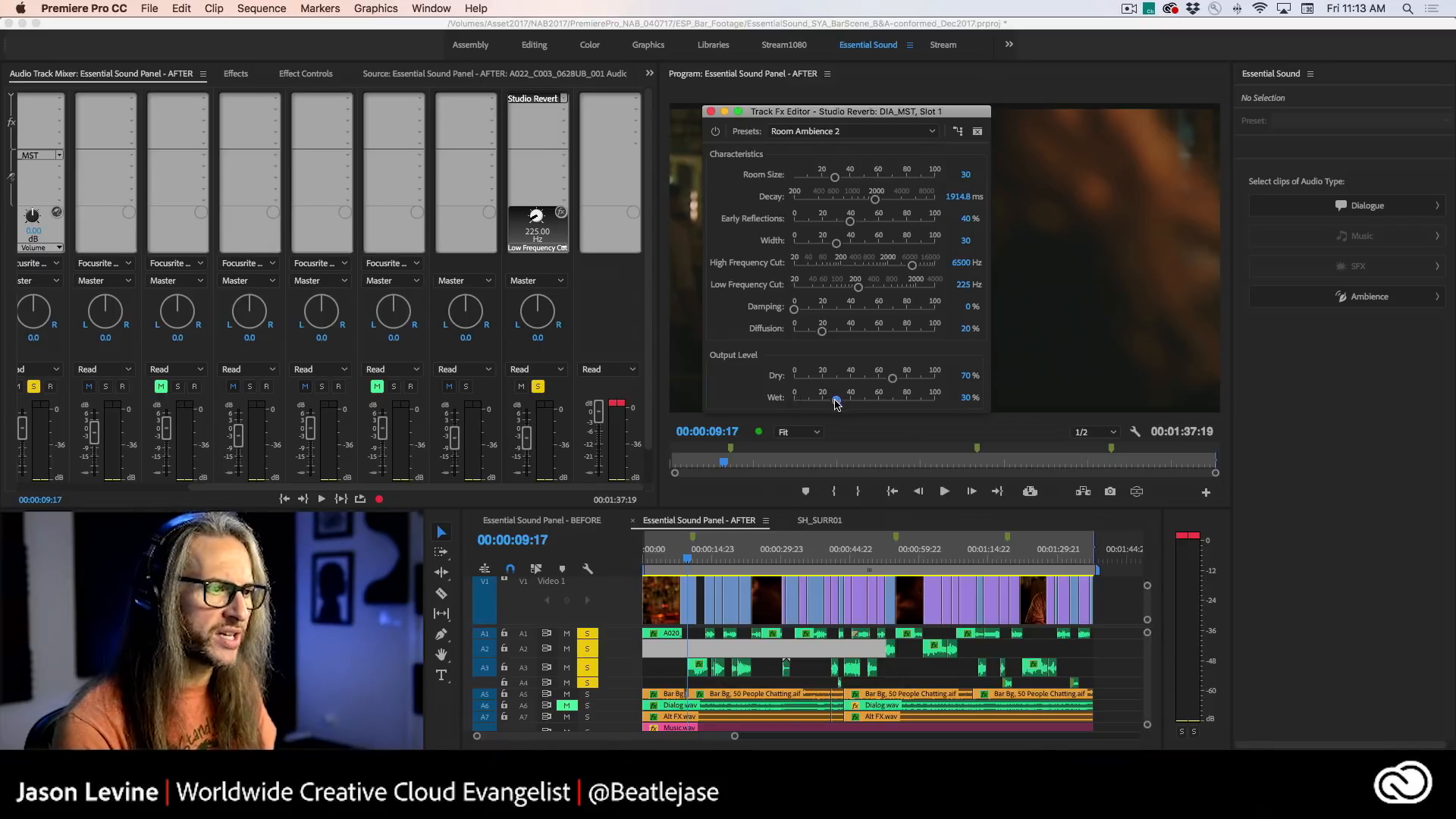
# - Play the dialogue while taking the reverb's Wet level down to 0 % and up to 45.3 %, and move the editor off the video
pyautogui.moveTo(836, 400); pyautogui.dragTo(767, 402)
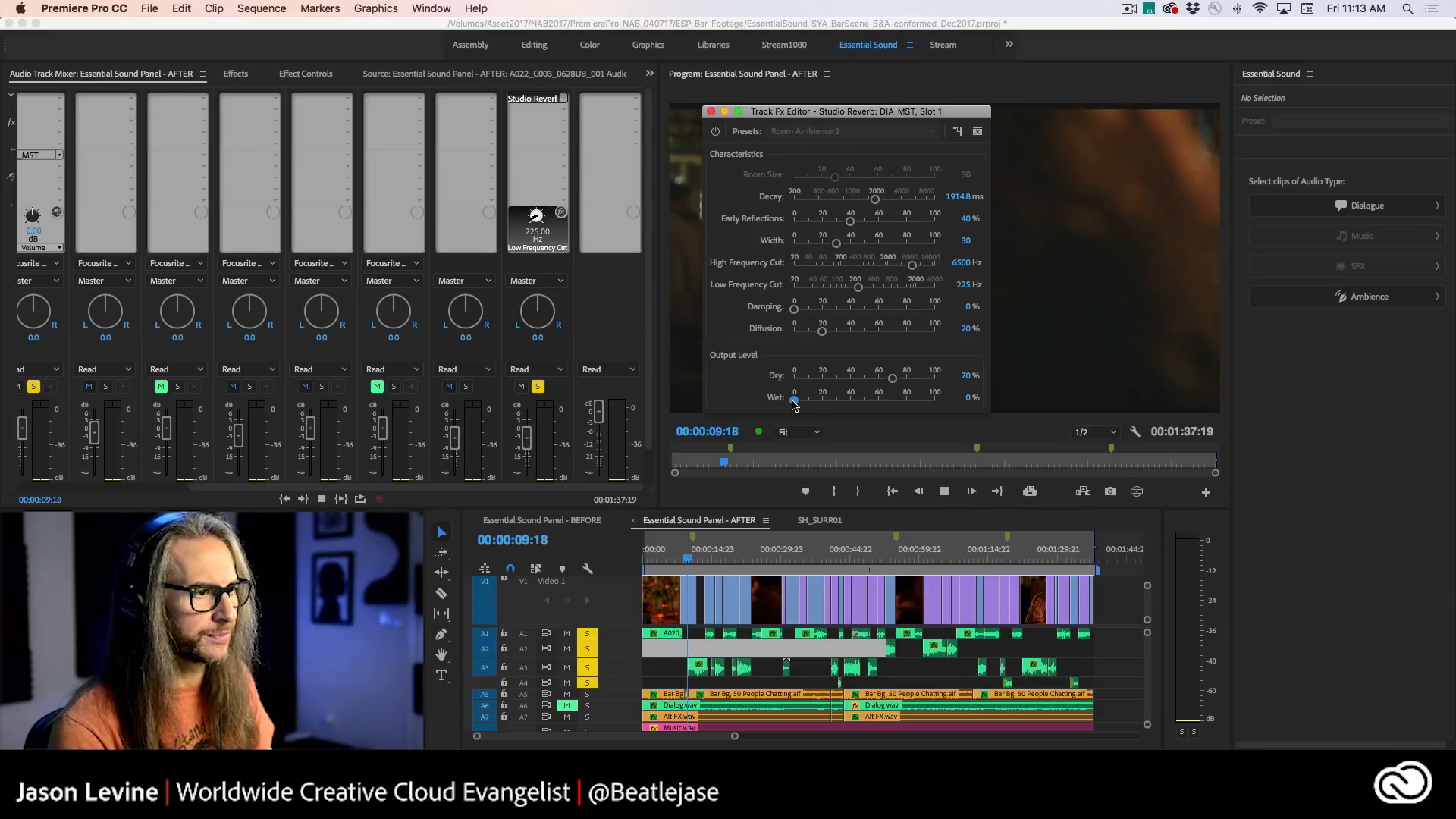
pyautogui.moveTo(792, 400); pyautogui.dragTo(794, 401)
pyautogui.moveTo(796, 404); pyautogui.dragTo(856, 402)
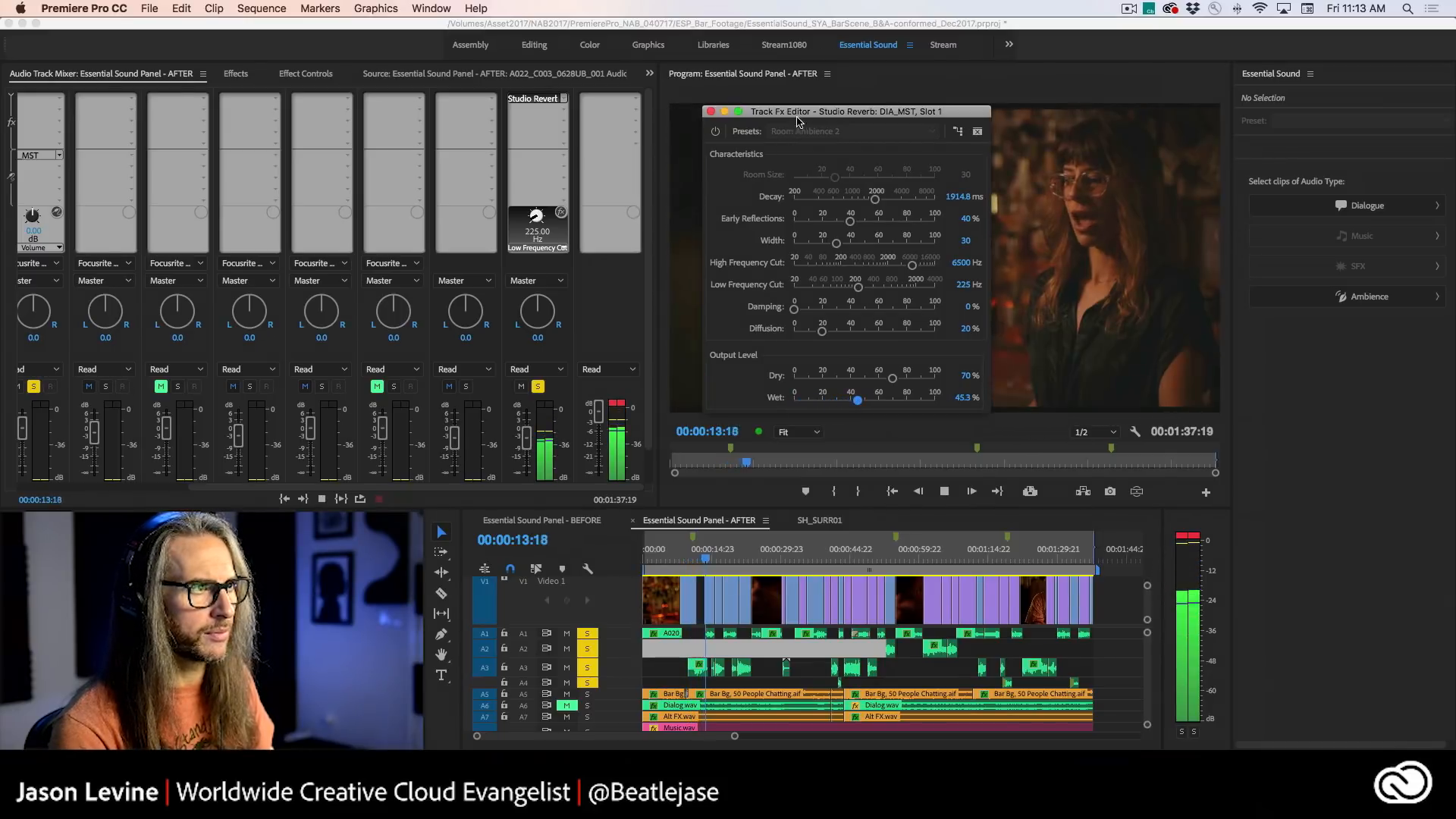
pyautogui.moveTo(910, 111); pyautogui.dragTo(627, 74)
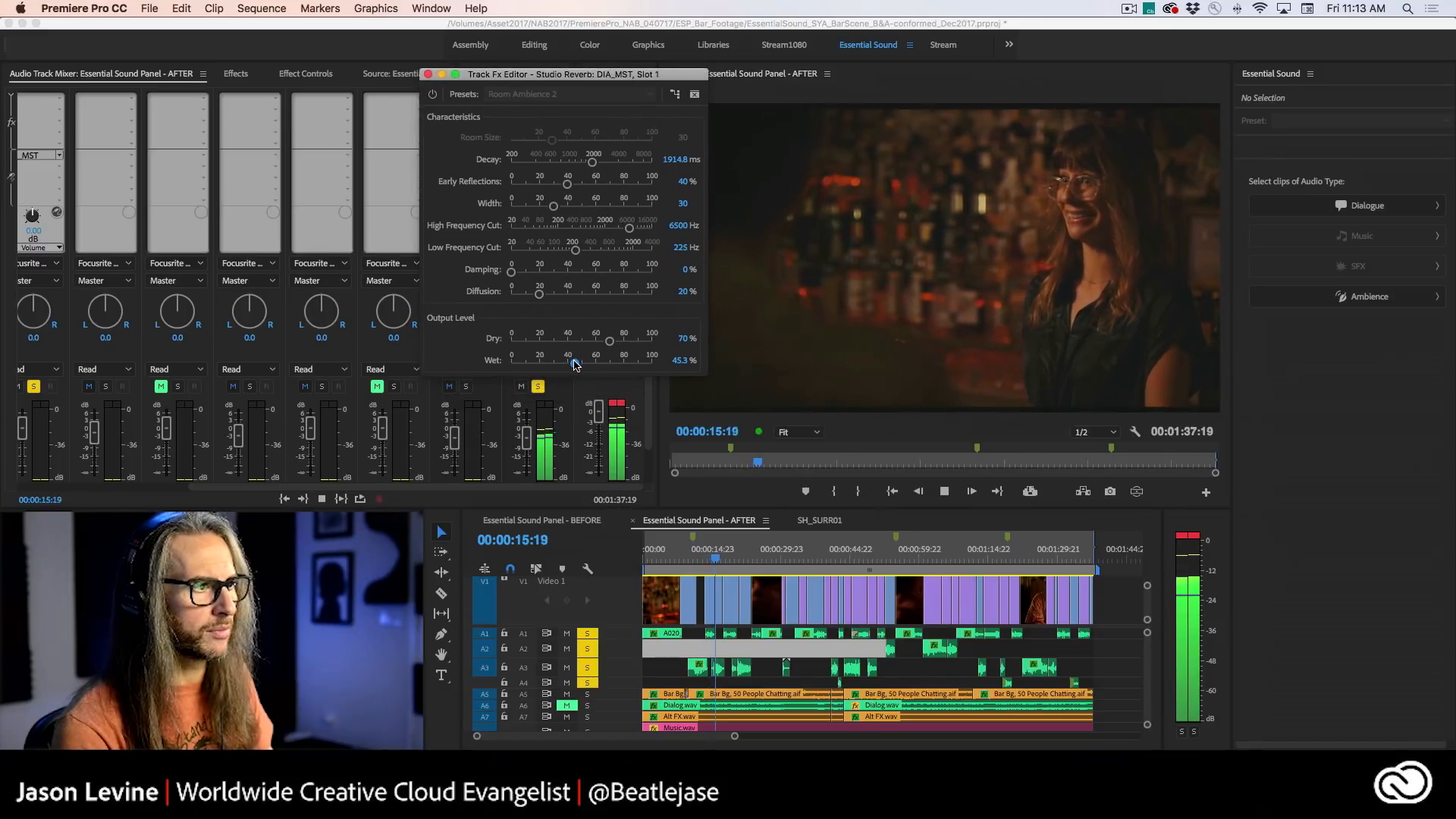
# - Set the Studio Reverb's Wet level to 23.9 % during playback, compare with the effect bypassed, and set Decay to 1851.7 ms
pyautogui.moveTo(575, 364); pyautogui.dragTo(544, 365)
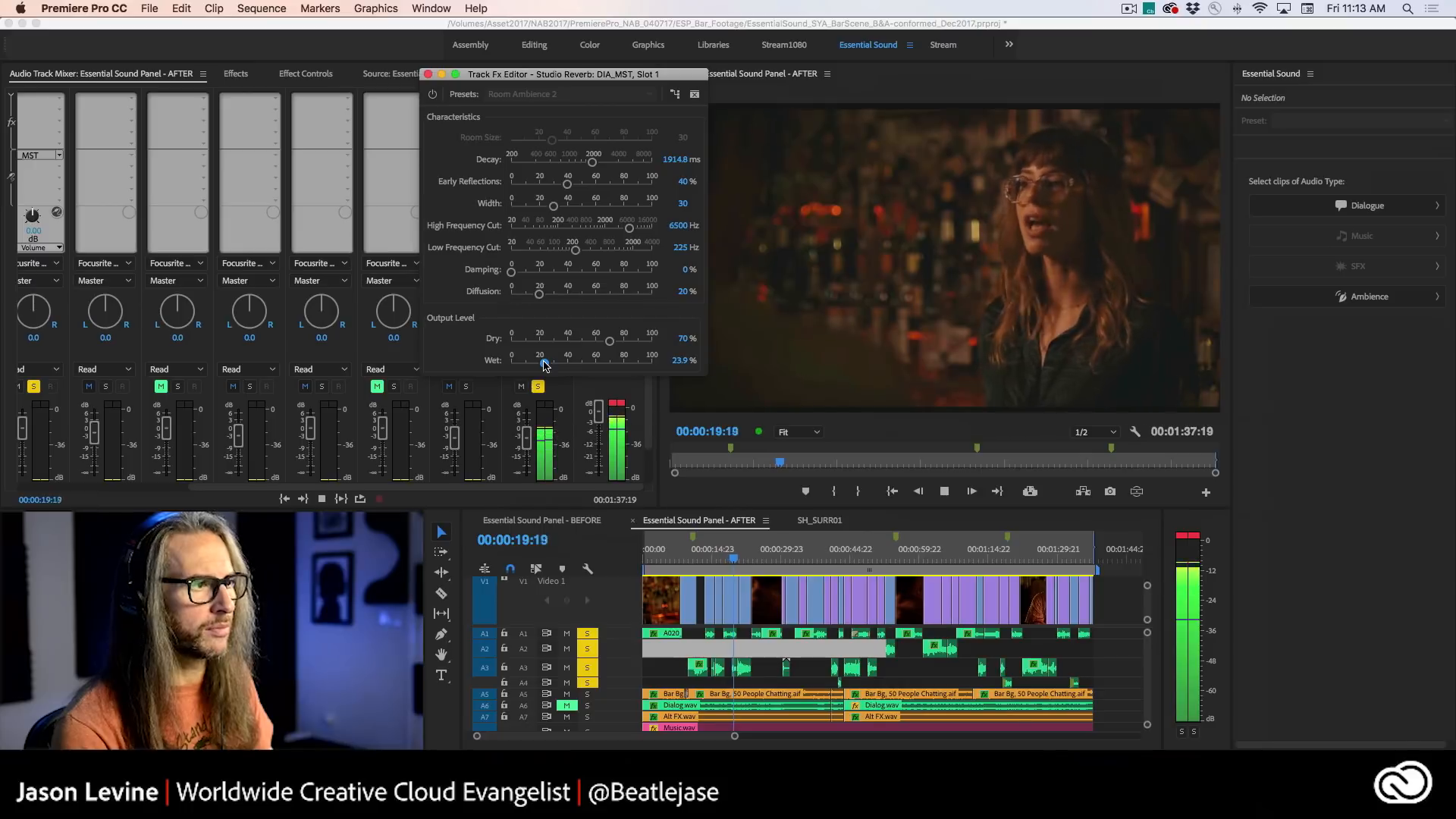
pyautogui.click(433, 96)
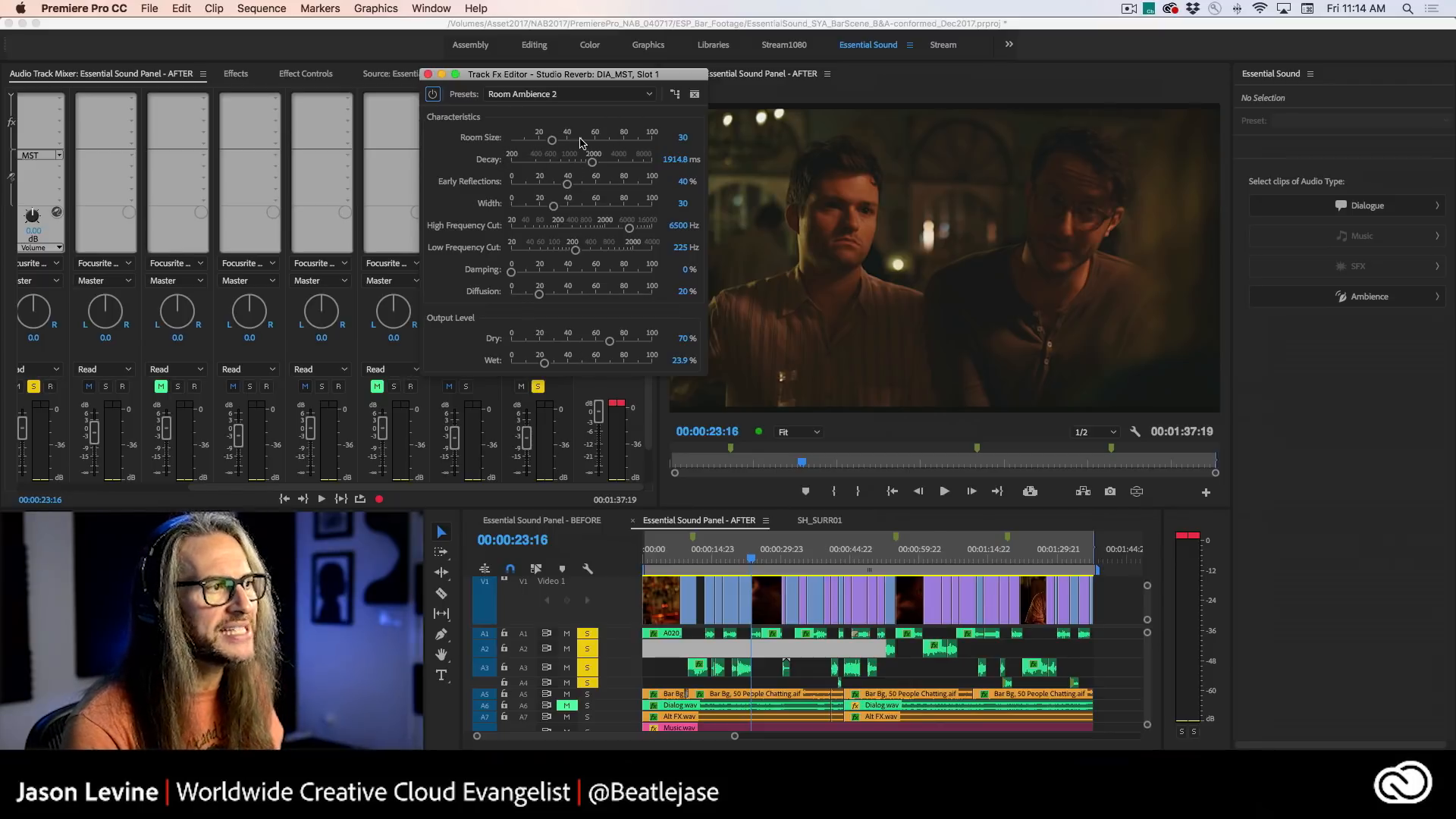
pyautogui.moveTo(592, 164); pyautogui.dragTo(592, 166)
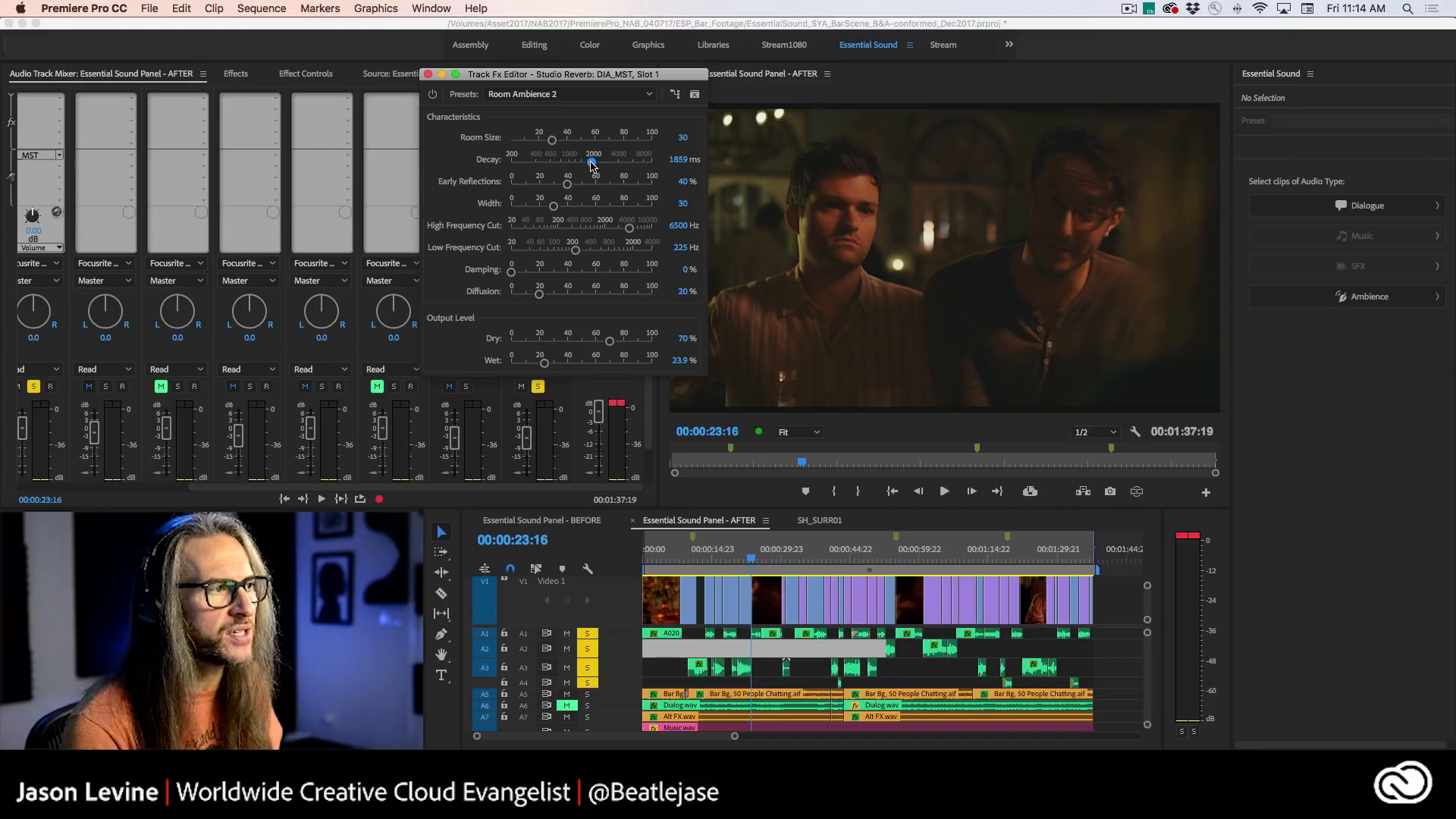
# - Turn off solo on tracks A1 to A4 and cue the sequence at 00:00:13:15
pyautogui.click(585, 634)
pyautogui.click(586, 649)
pyautogui.click(586, 668)
pyautogui.click(586, 683)
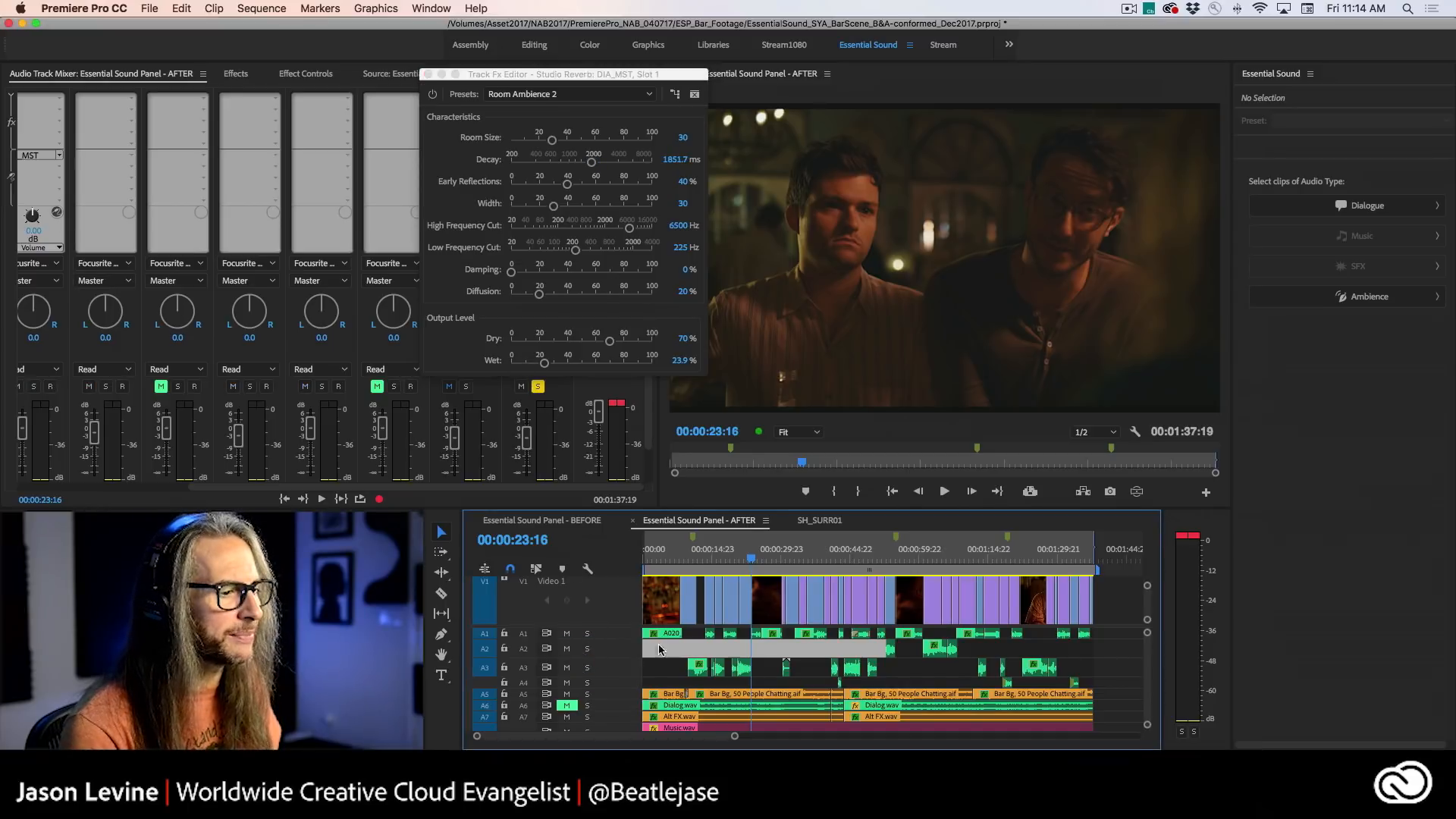
pyautogui.moveTo(751, 561); pyautogui.dragTo(702, 561)
pyautogui.press('space')
pyautogui.press('space')
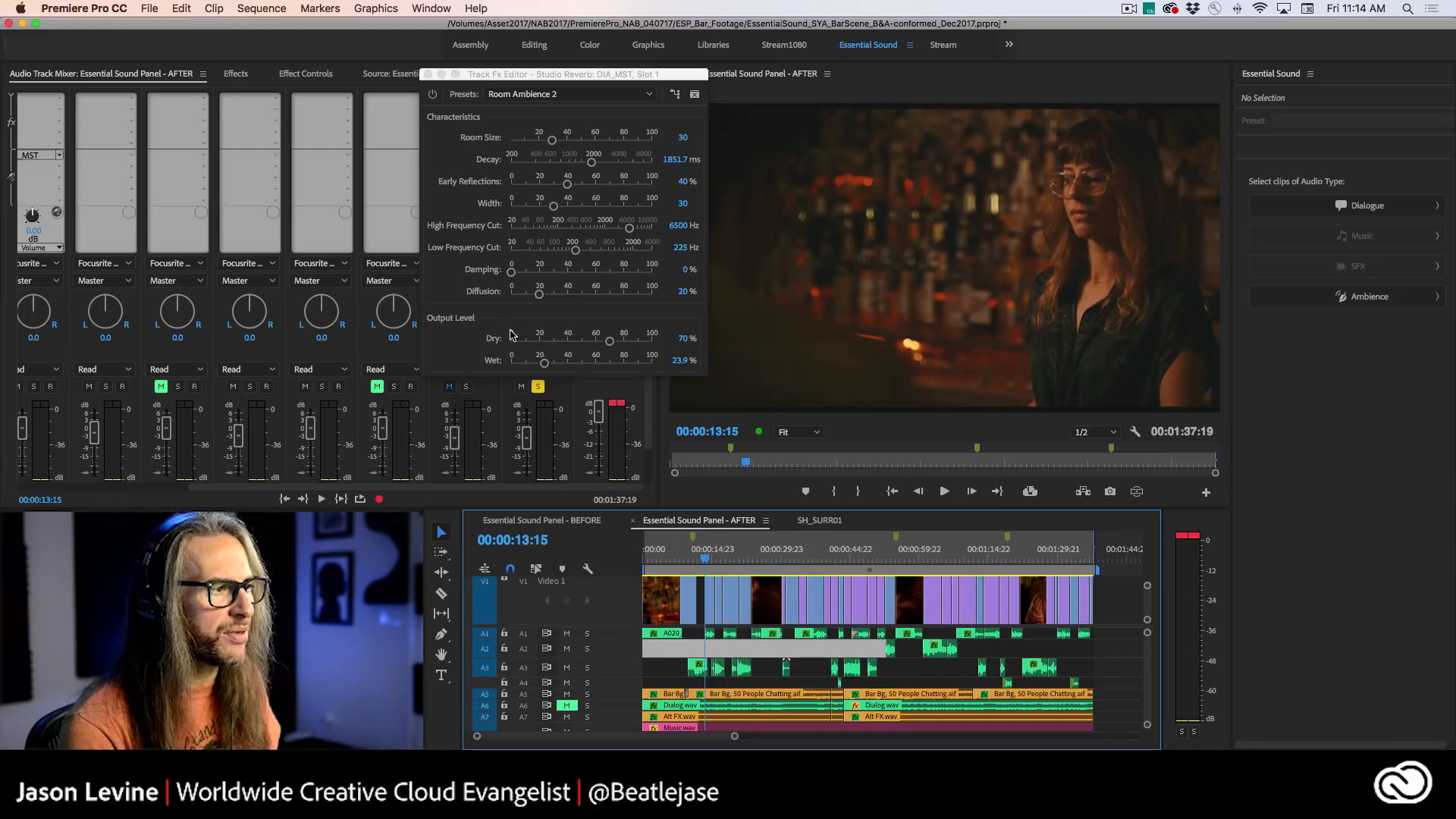
# - Play the mix while bringing the reverb's Wet level from 0 % up to 23.6 %, and toggle the effect's bypass to compare
pyautogui.moveTo(543, 362); pyautogui.dragTo(501, 365)
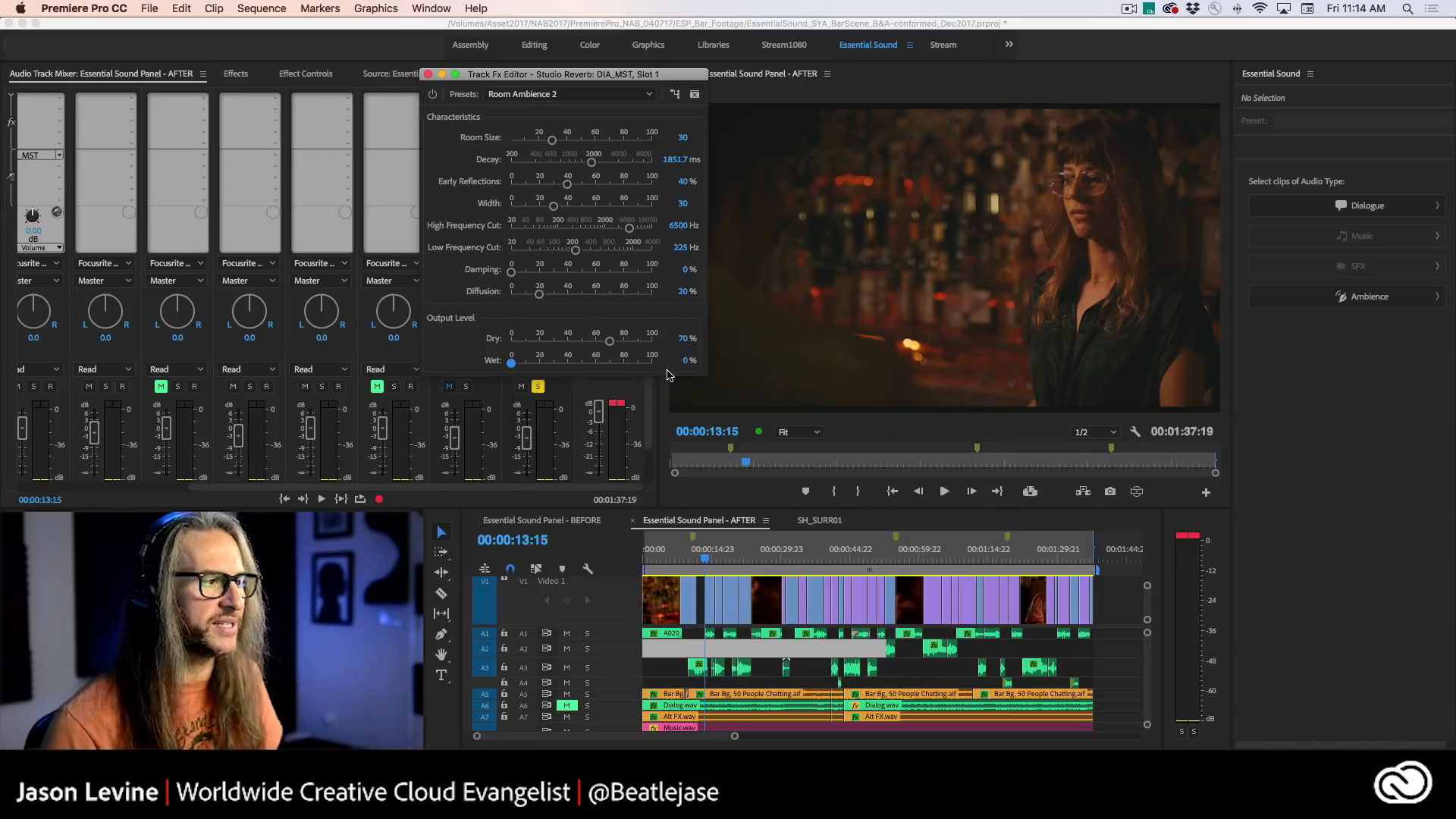
pyautogui.press('space')
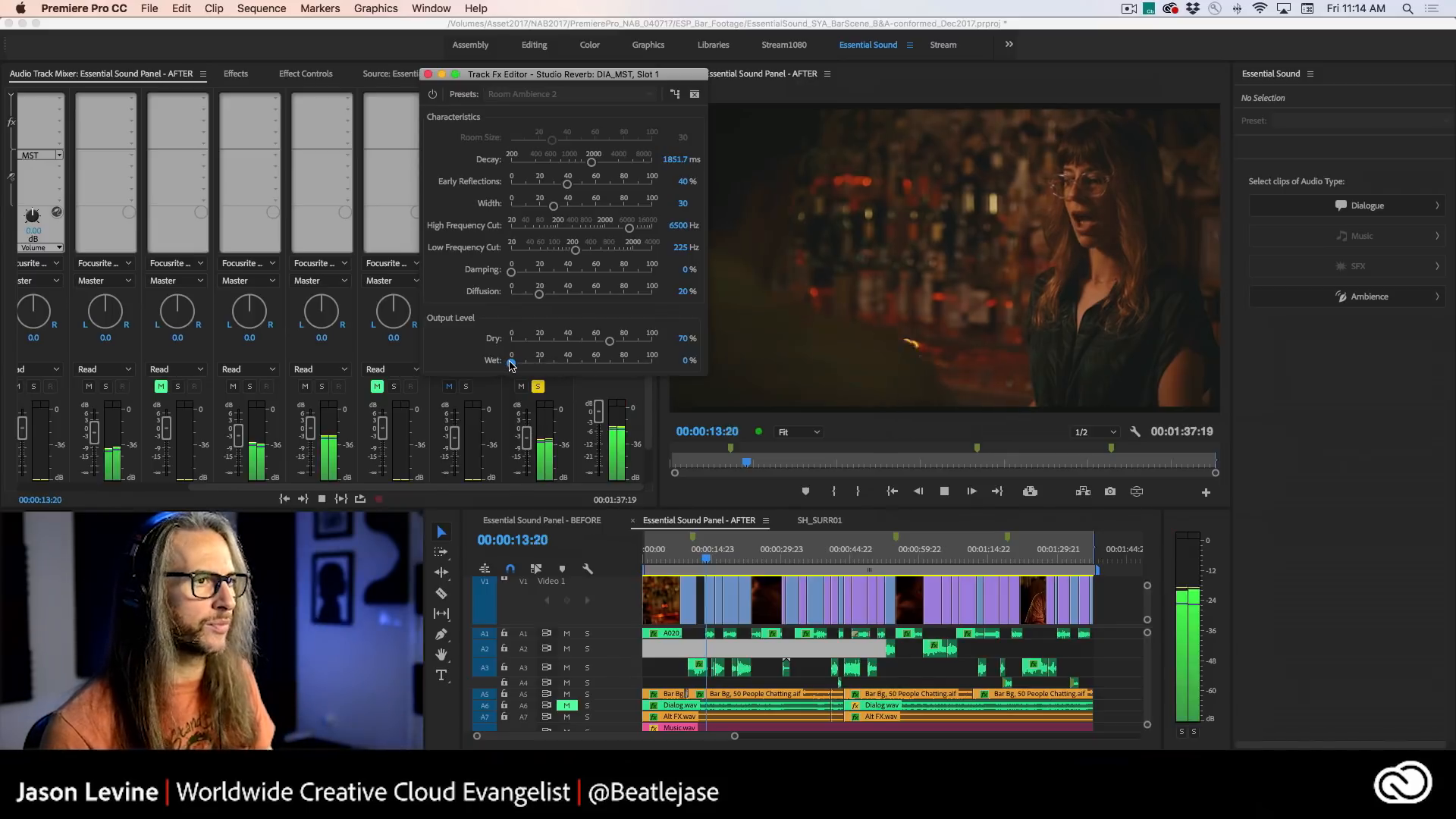
pyautogui.moveTo(512, 365); pyautogui.dragTo(544, 365)
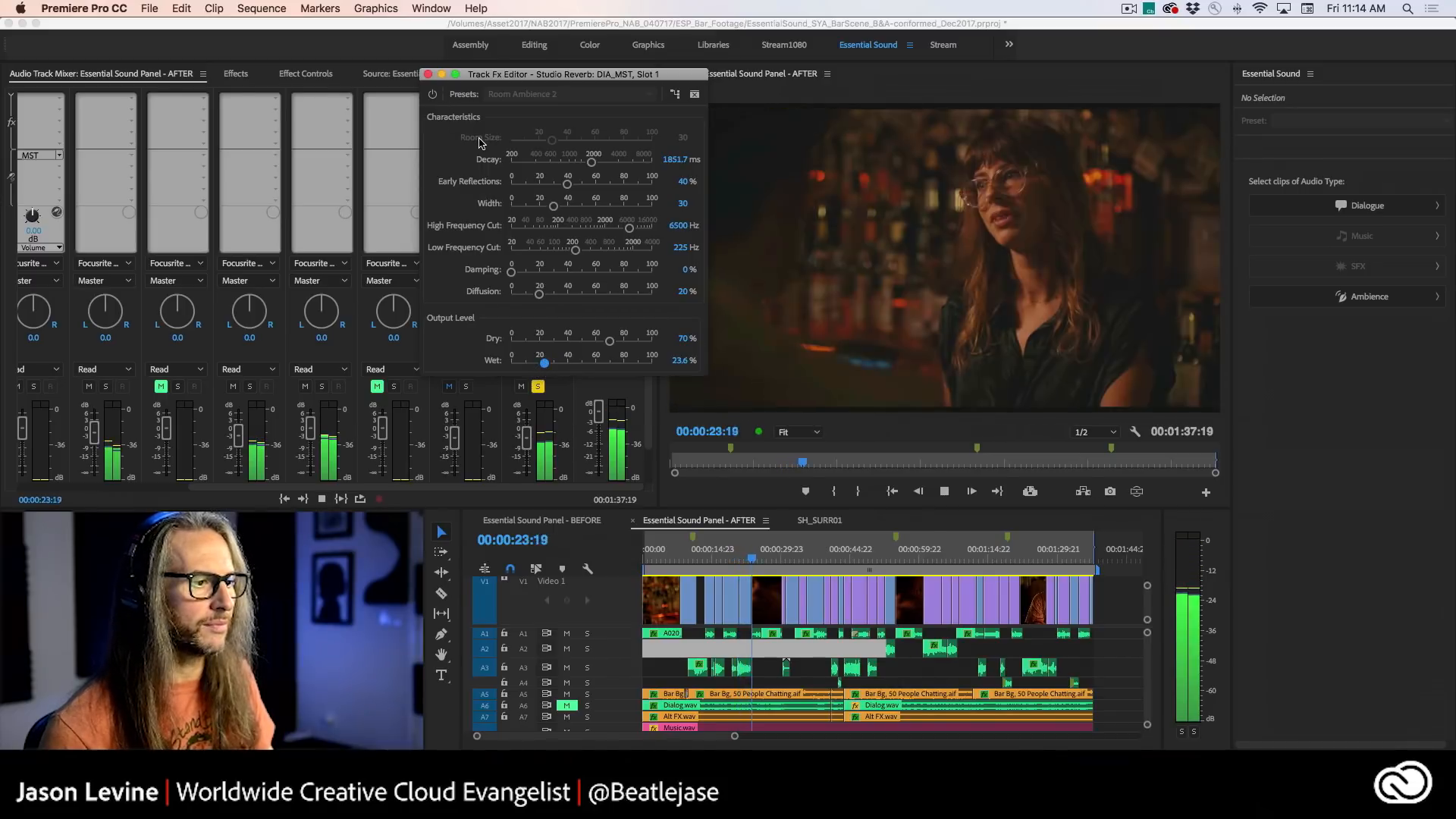
pyautogui.click(433, 95)
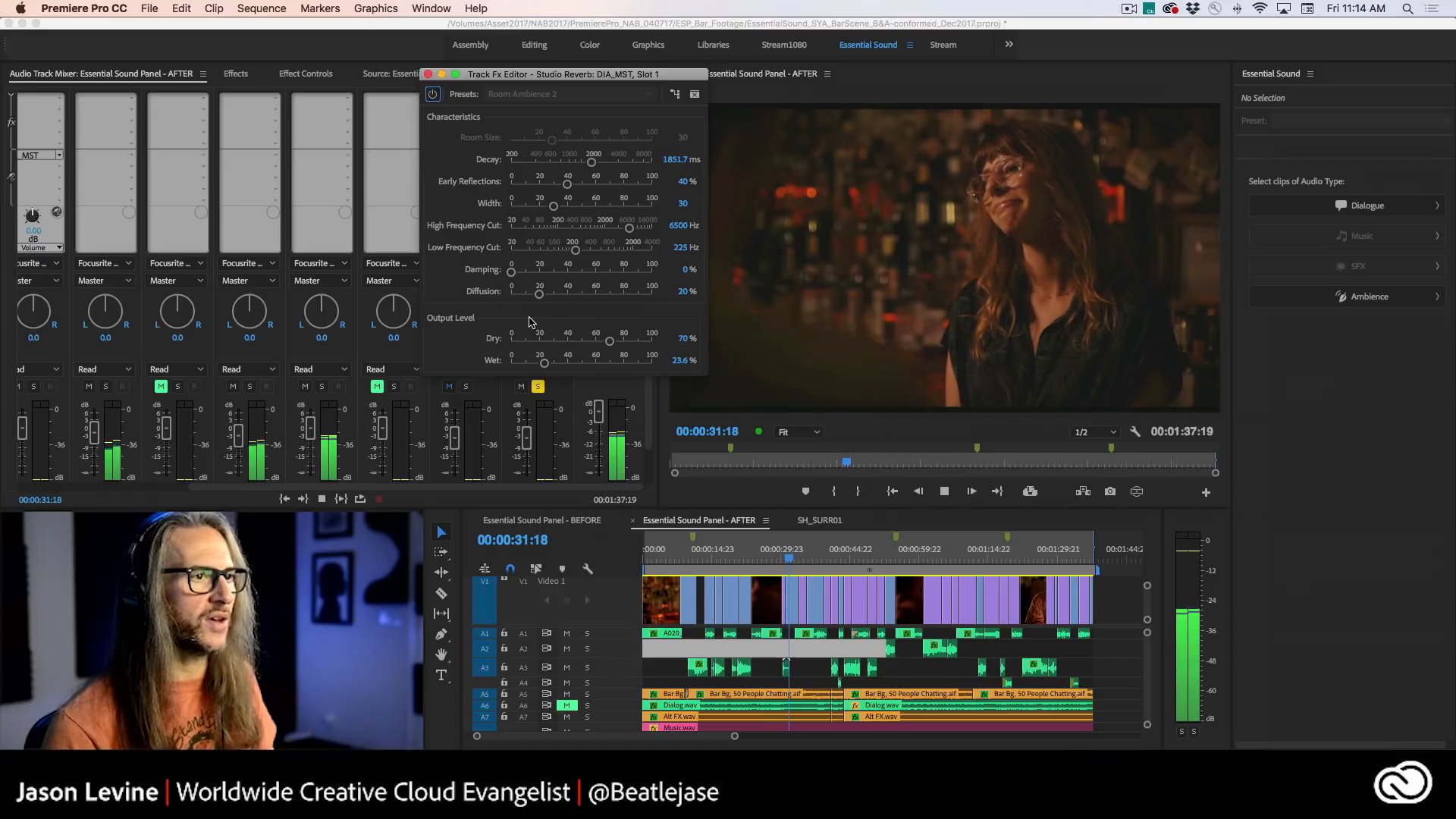
# - Close the Studio Reverb editor with the sequence cued at 00:00:43:09, and turn off solo on DIA_MST
pyautogui.click(840, 559)
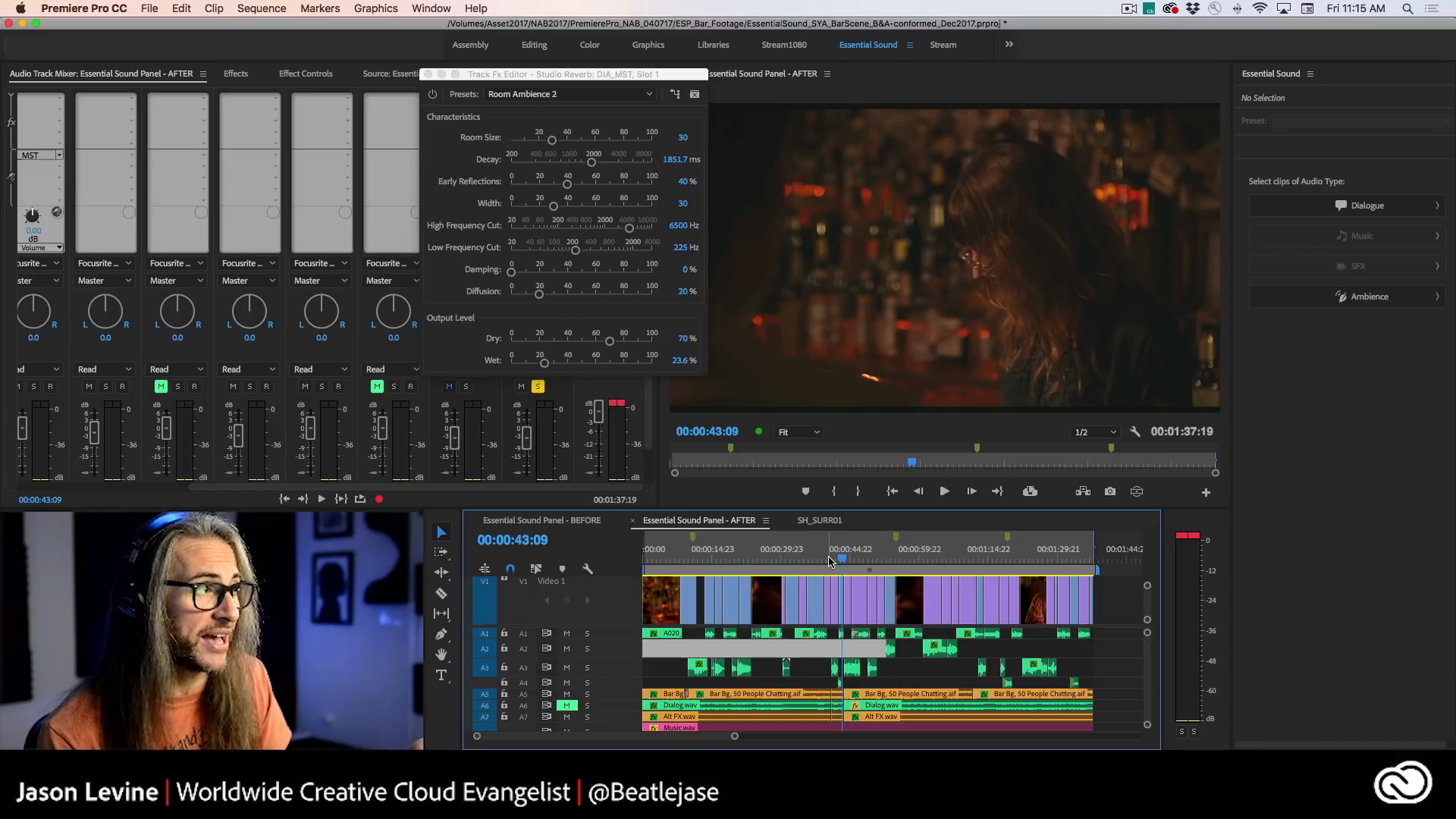
pyautogui.click(427, 74)
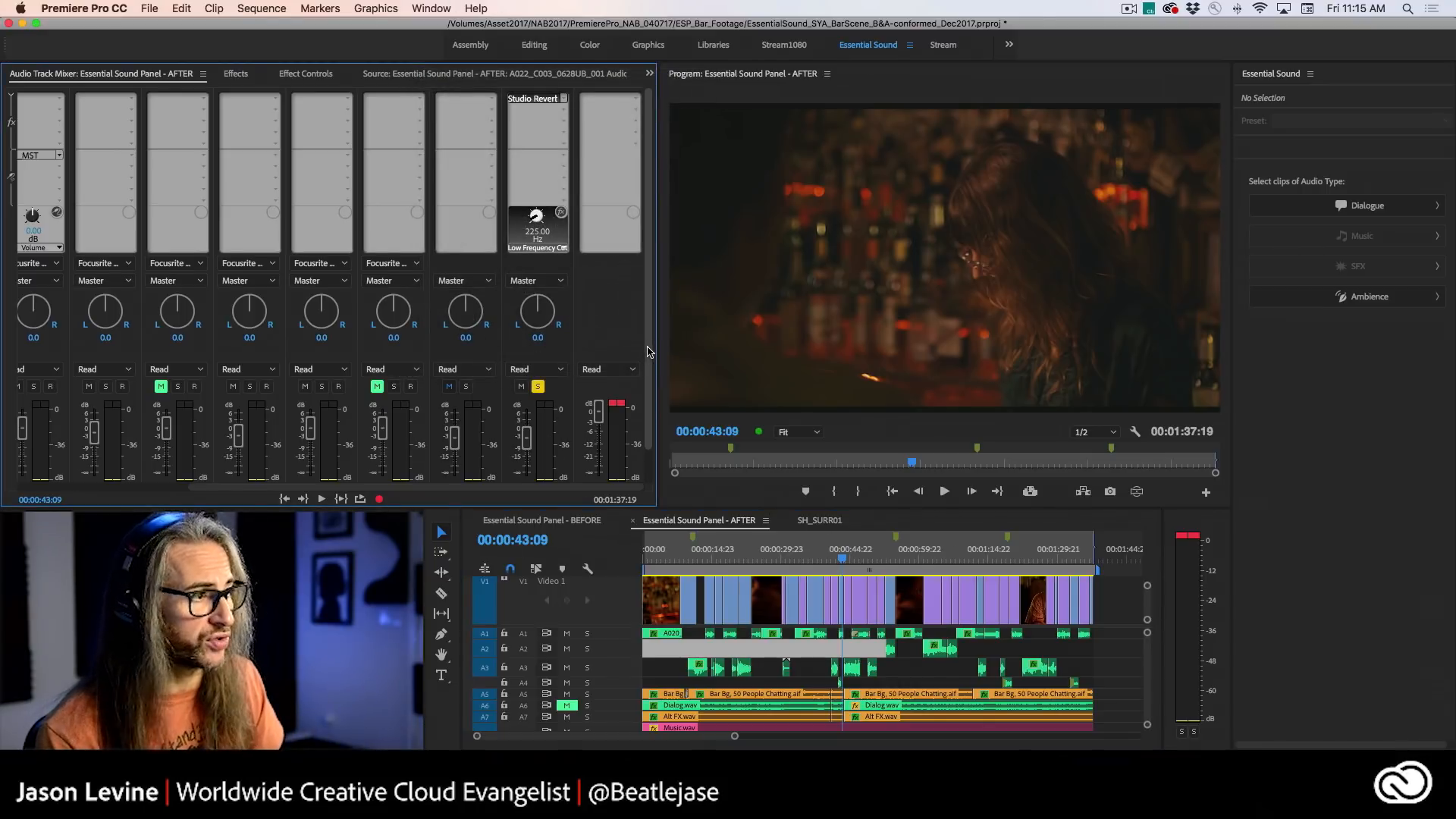
pyautogui.moveTo(648, 349); pyautogui.dragTo(665, 289)
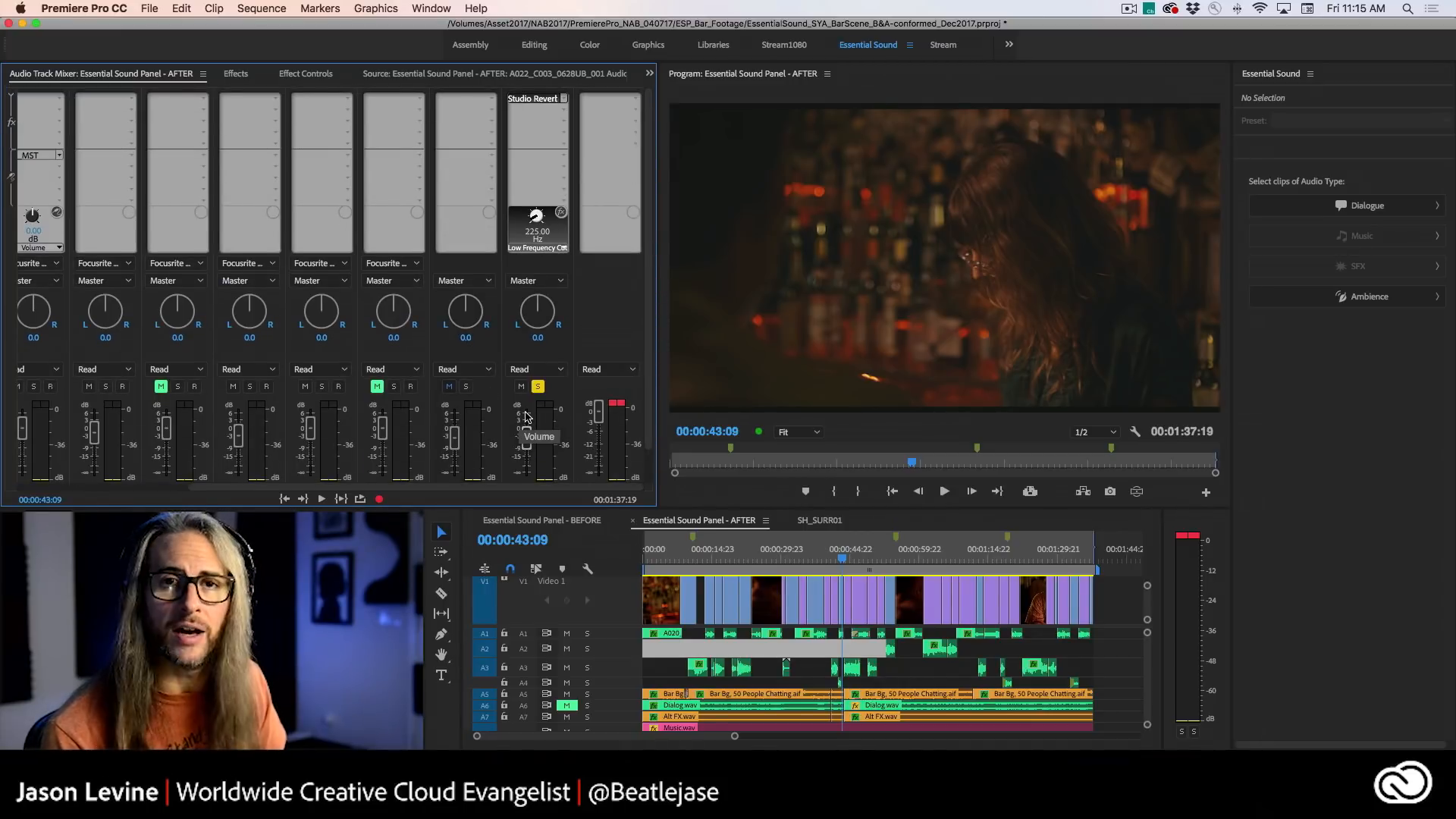
pyautogui.scroll(-2, 636, 392)
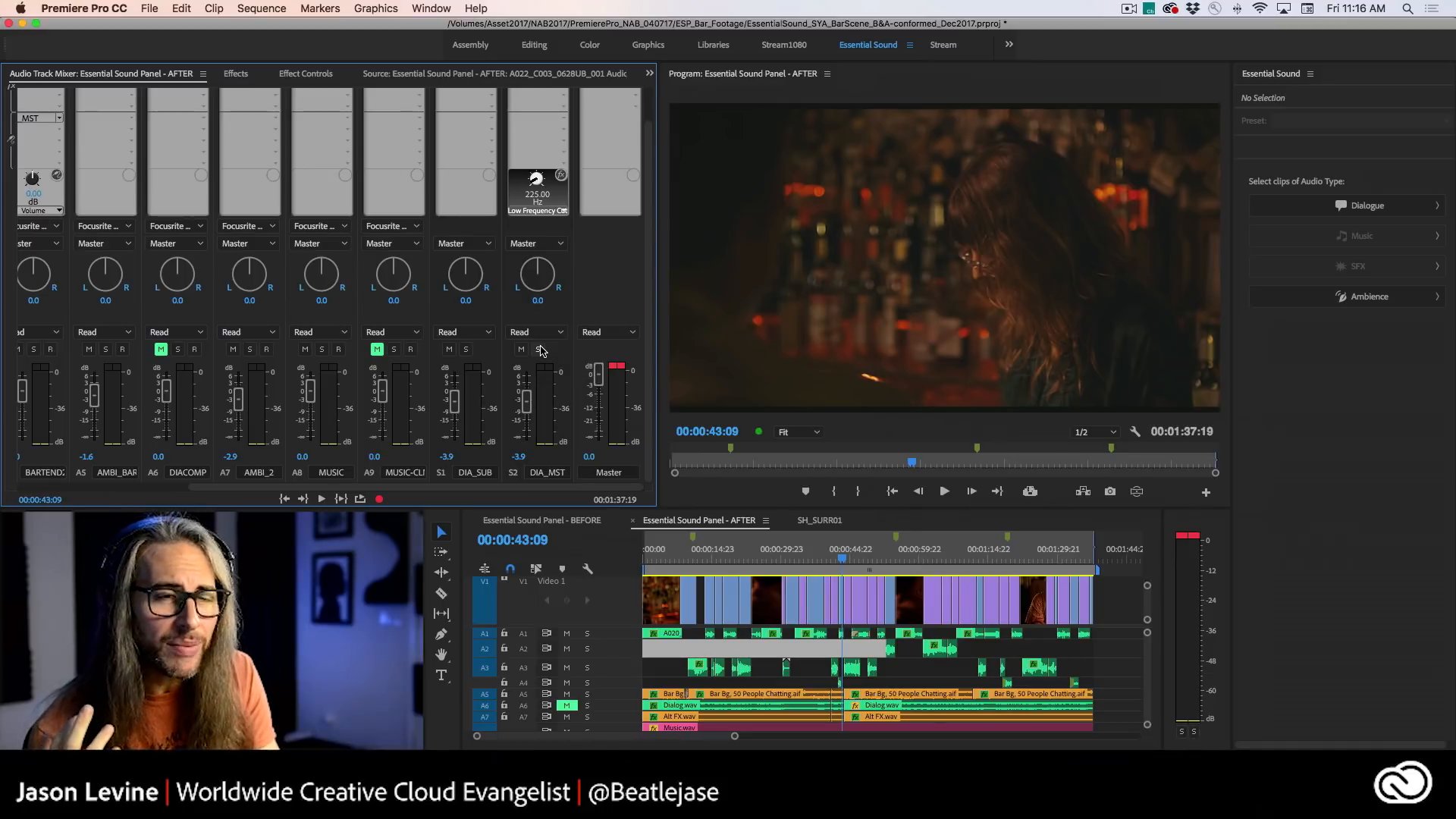
# - Select all clips assigned the Dialogue audio type from Essential Sound
pyautogui.click(1357, 209)
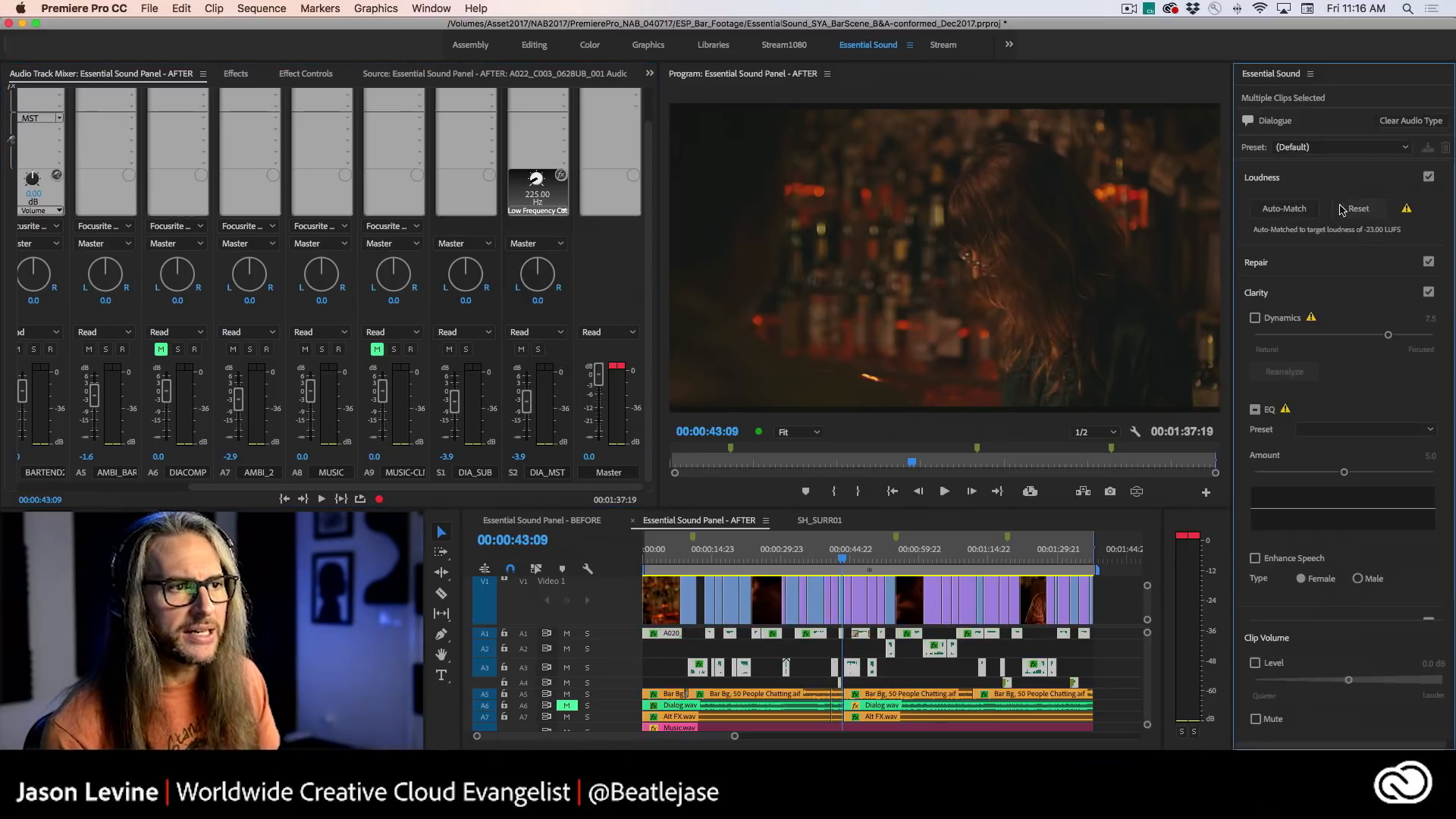